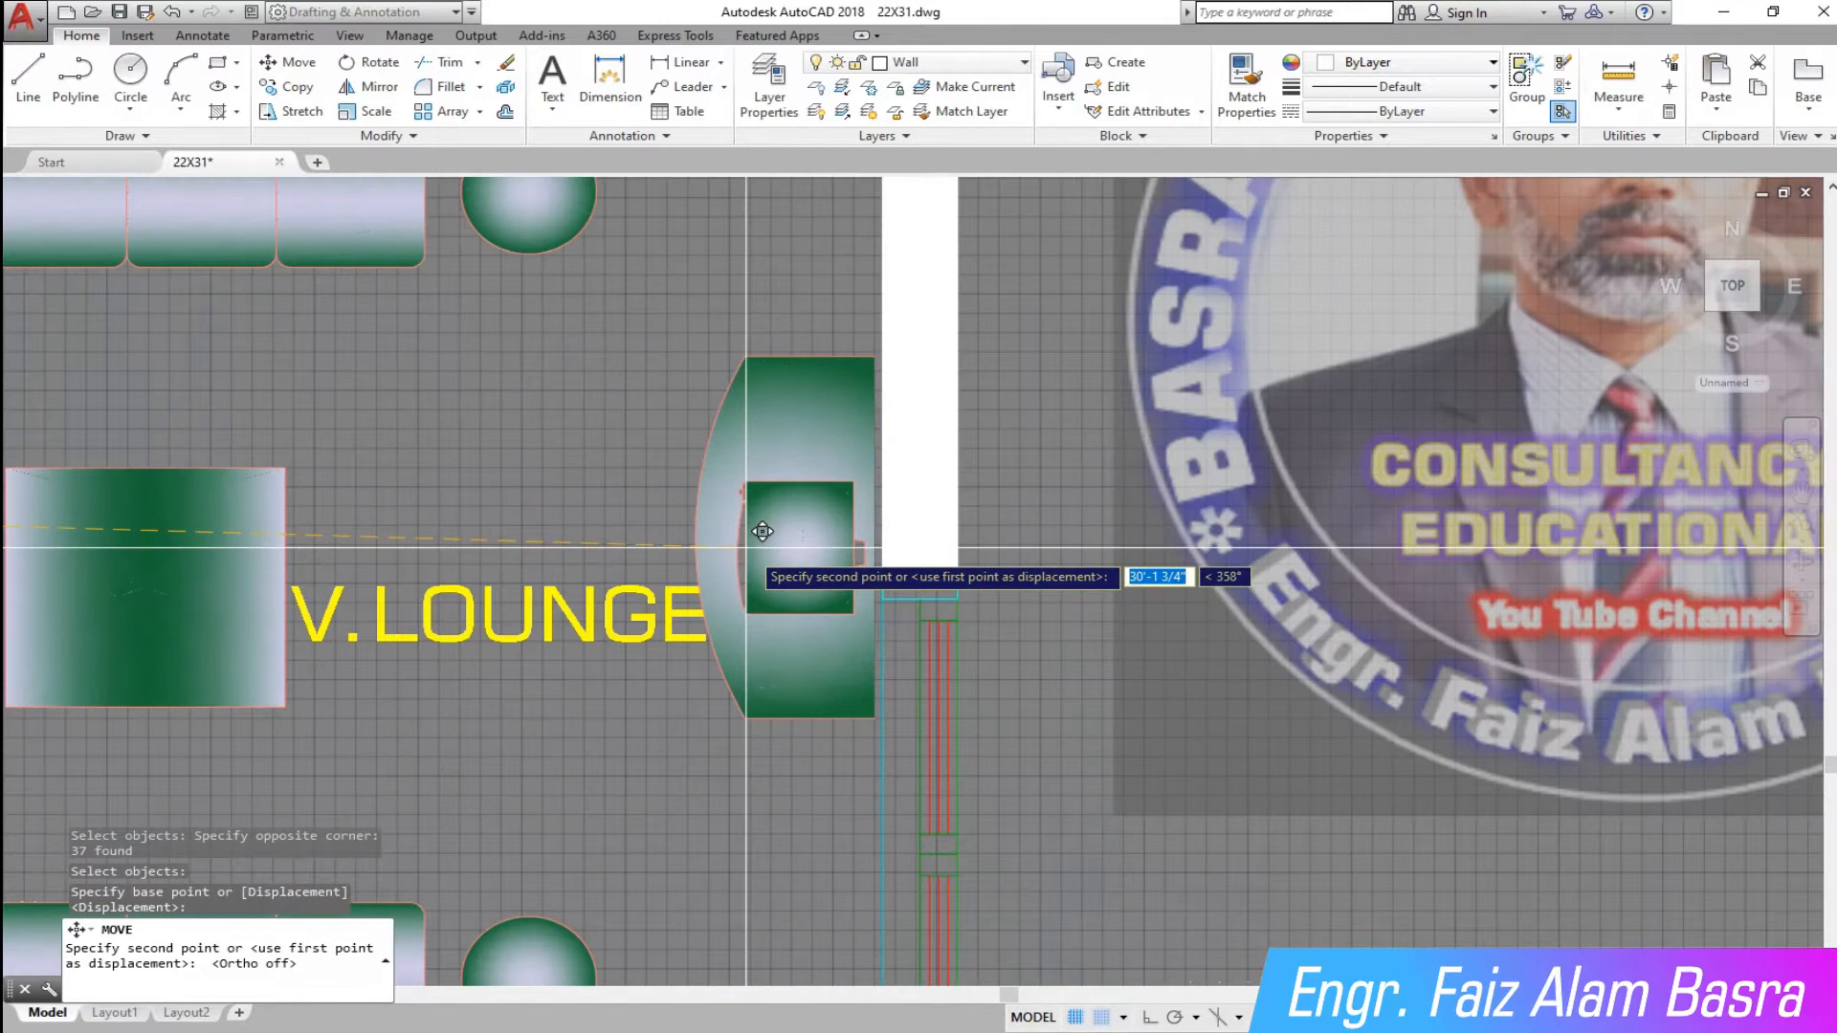
# - Place the moved furniture set in the T.V. lounge with the television unit against the outer wall above the window
pyautogui.press('Escape')
pyautogui.scroll(-5, 763, 536)
pyautogui.scroll(4, 546, 687)
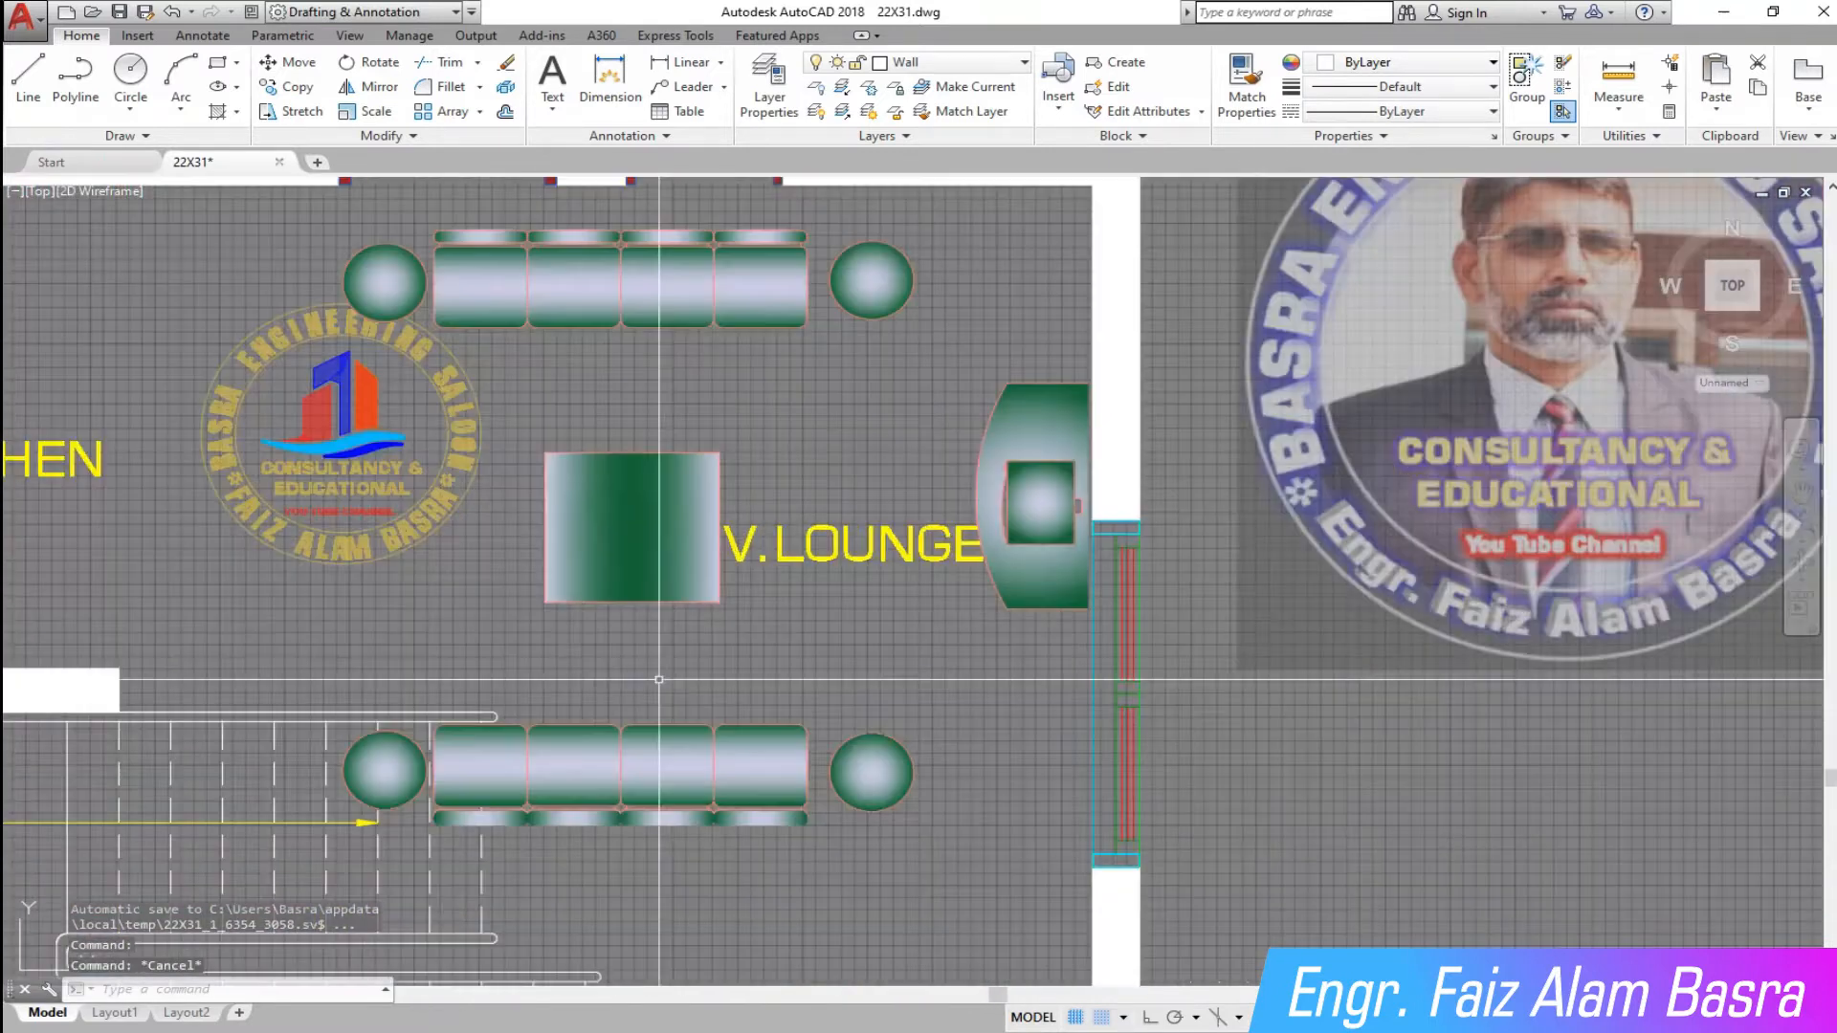
pyautogui.scroll(-2, 546, 687)
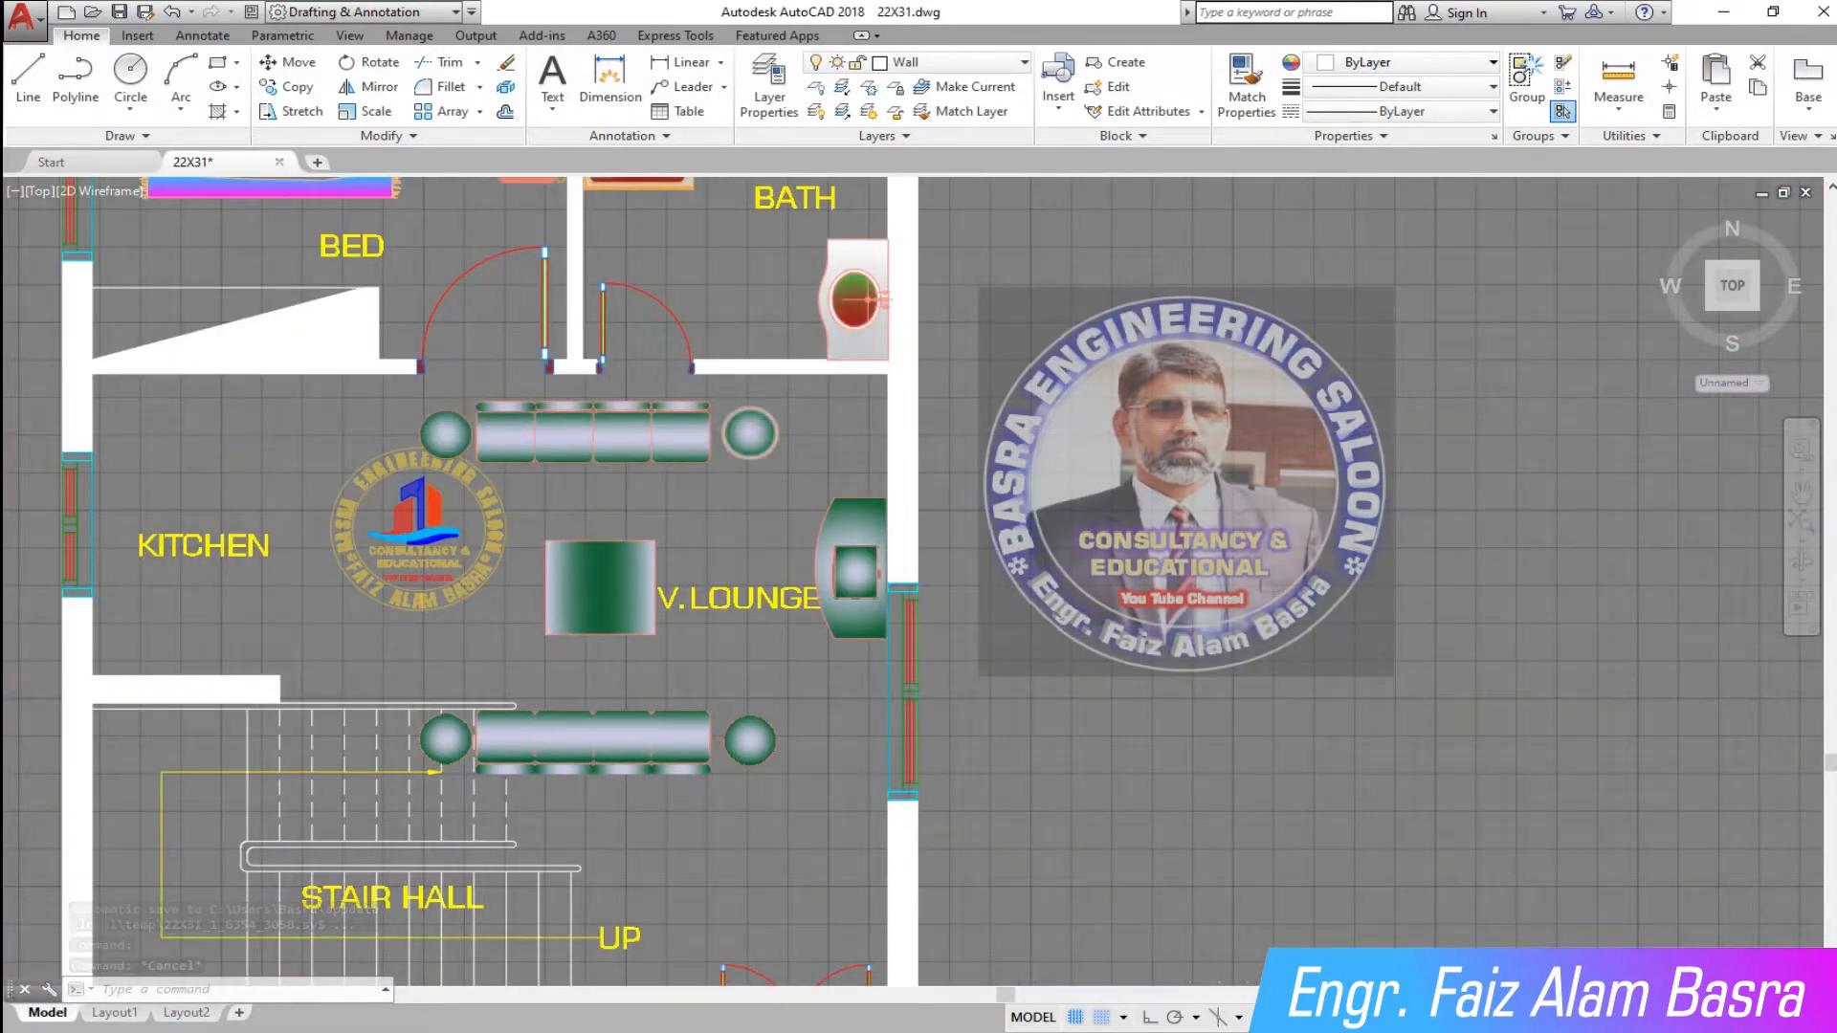
# - Move the upper four-seat sofa and its two round side tables about 1'-8" toward the television wall and slightly down
pyautogui.scroll(2, 724, 421)
pyautogui.click(287, 61)
pyautogui.click(847, 449)
pyautogui.click(387, 370)
pyautogui.press('Return')
pyautogui.click(507, 512)
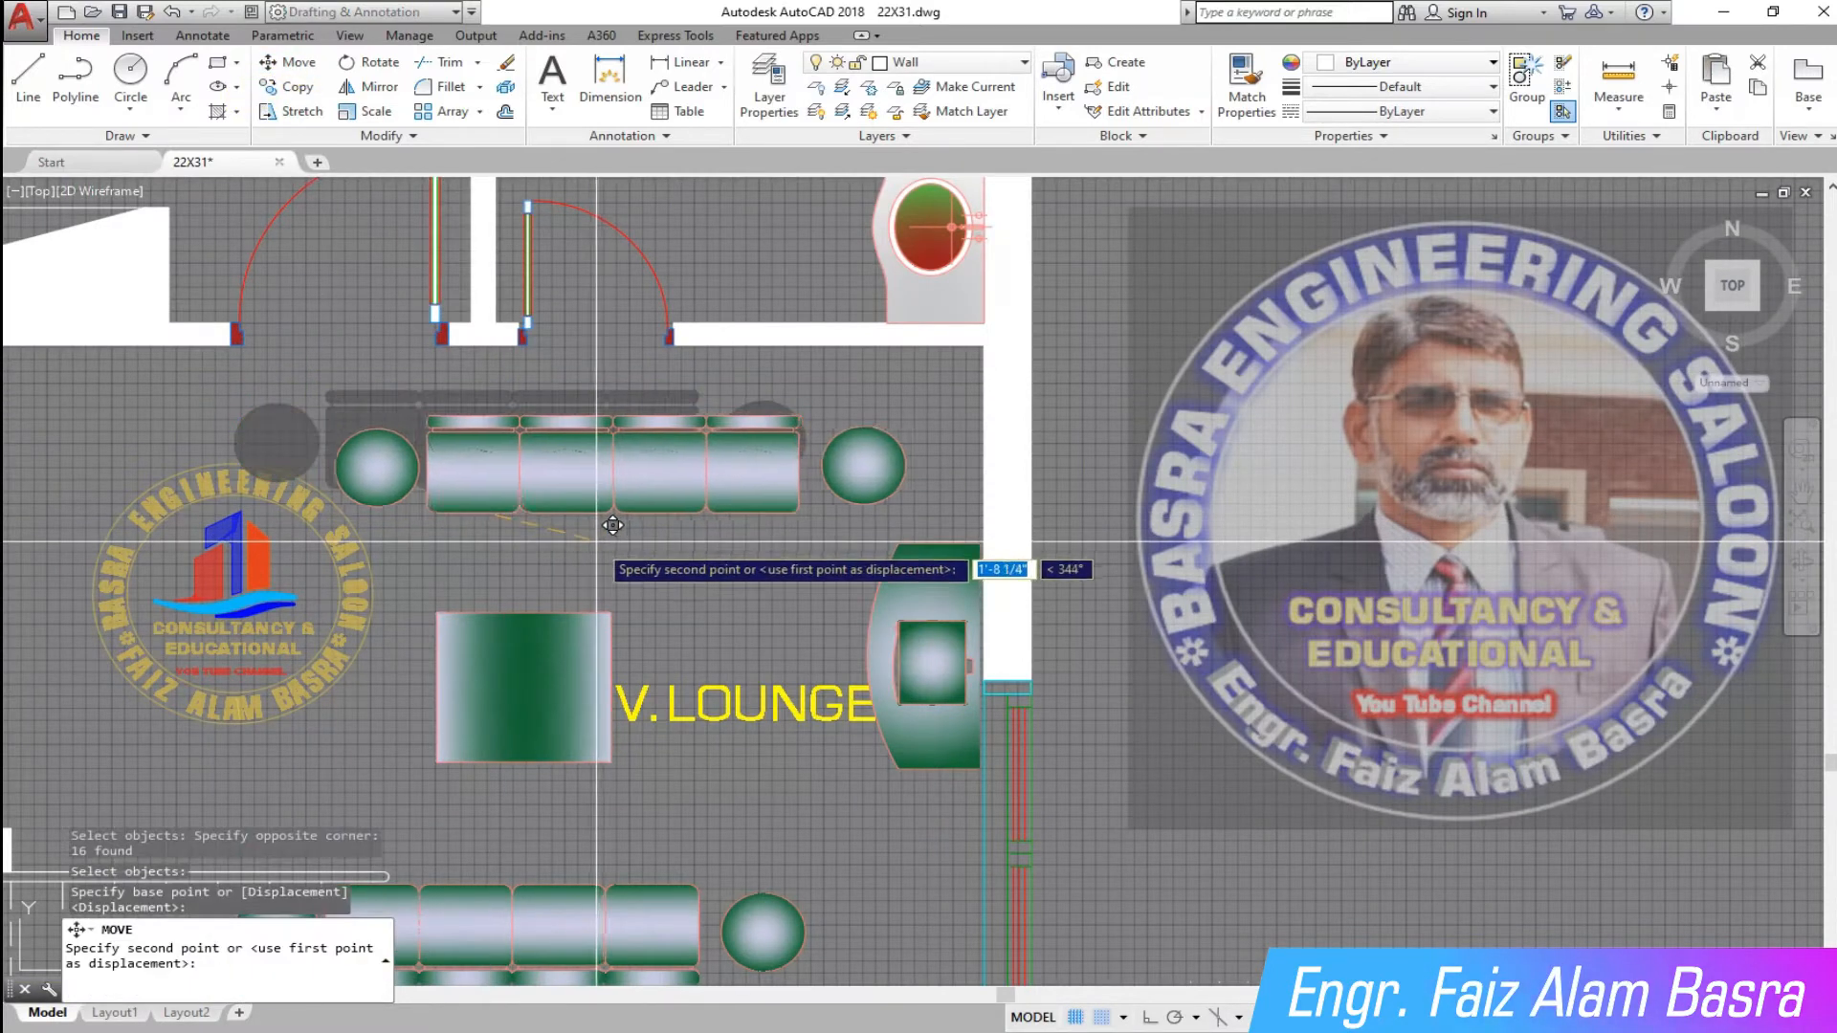
pyautogui.click(610, 527)
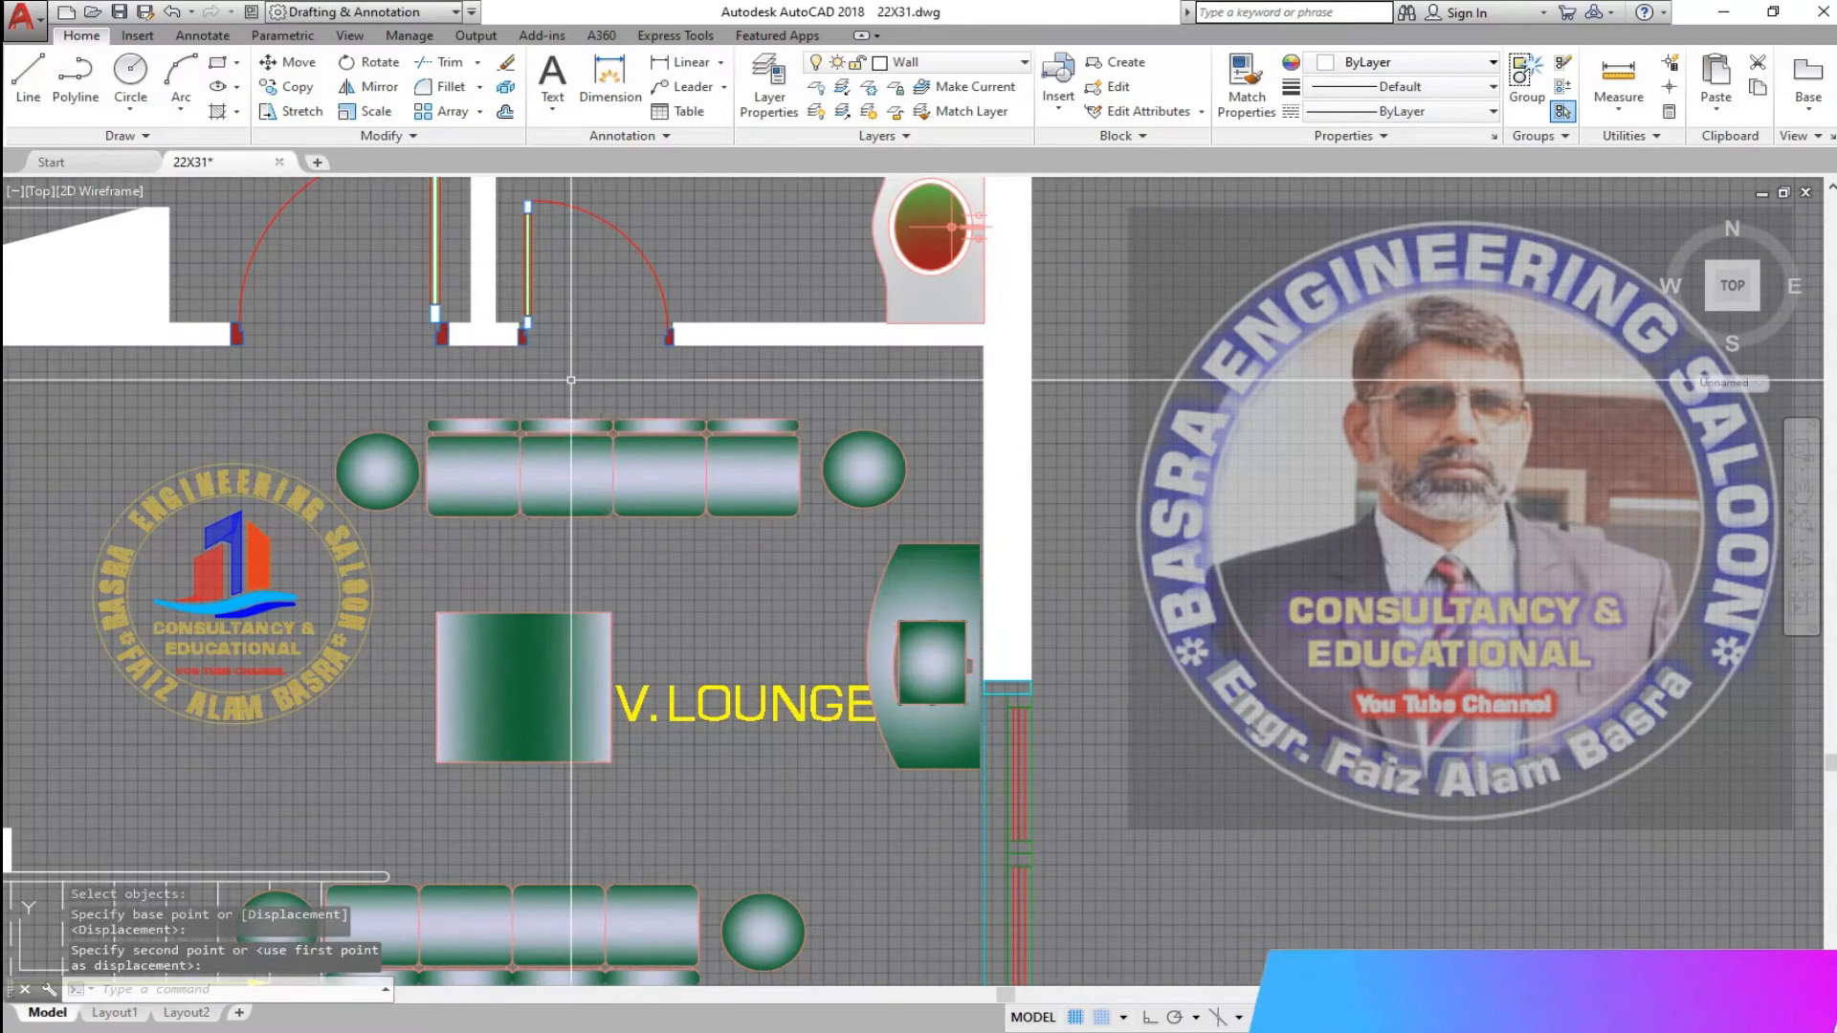
pyautogui.scroll(-2, 574, 378)
pyautogui.scroll(2, 509, 711)
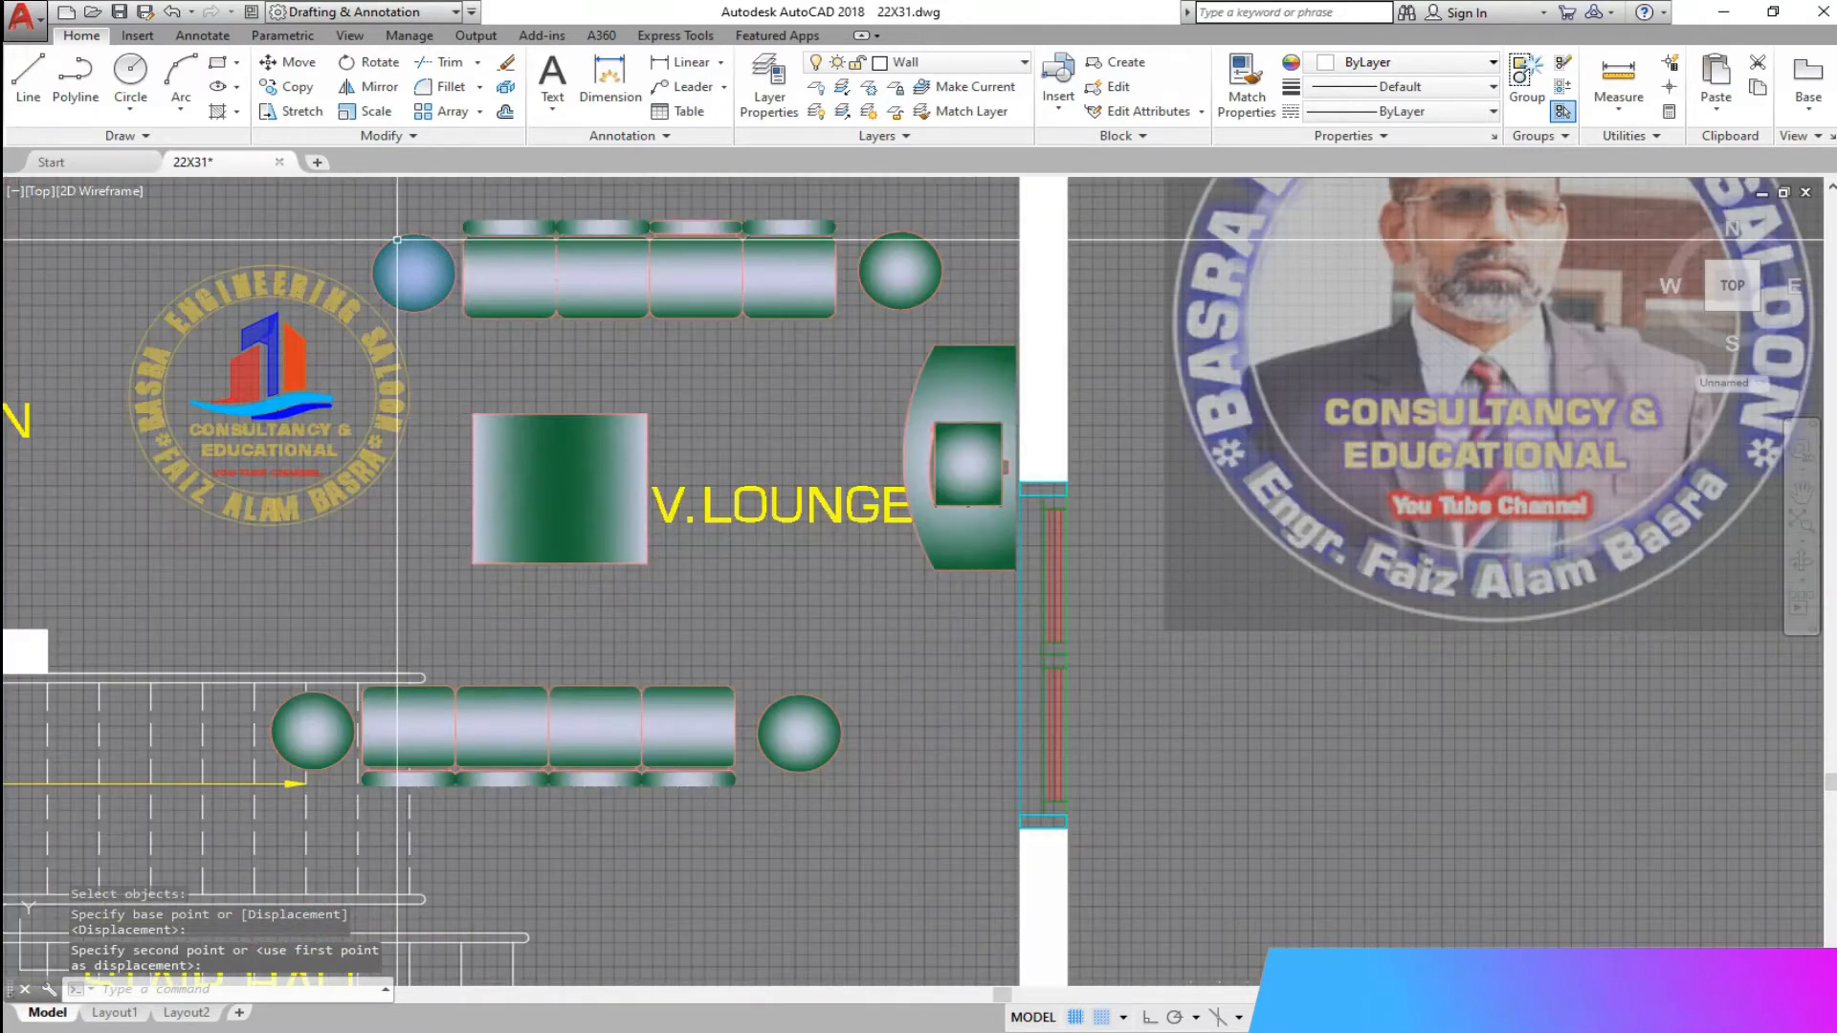
pyautogui.click(310, 72)
pyautogui.click(892, 748)
pyautogui.click(438, 680)
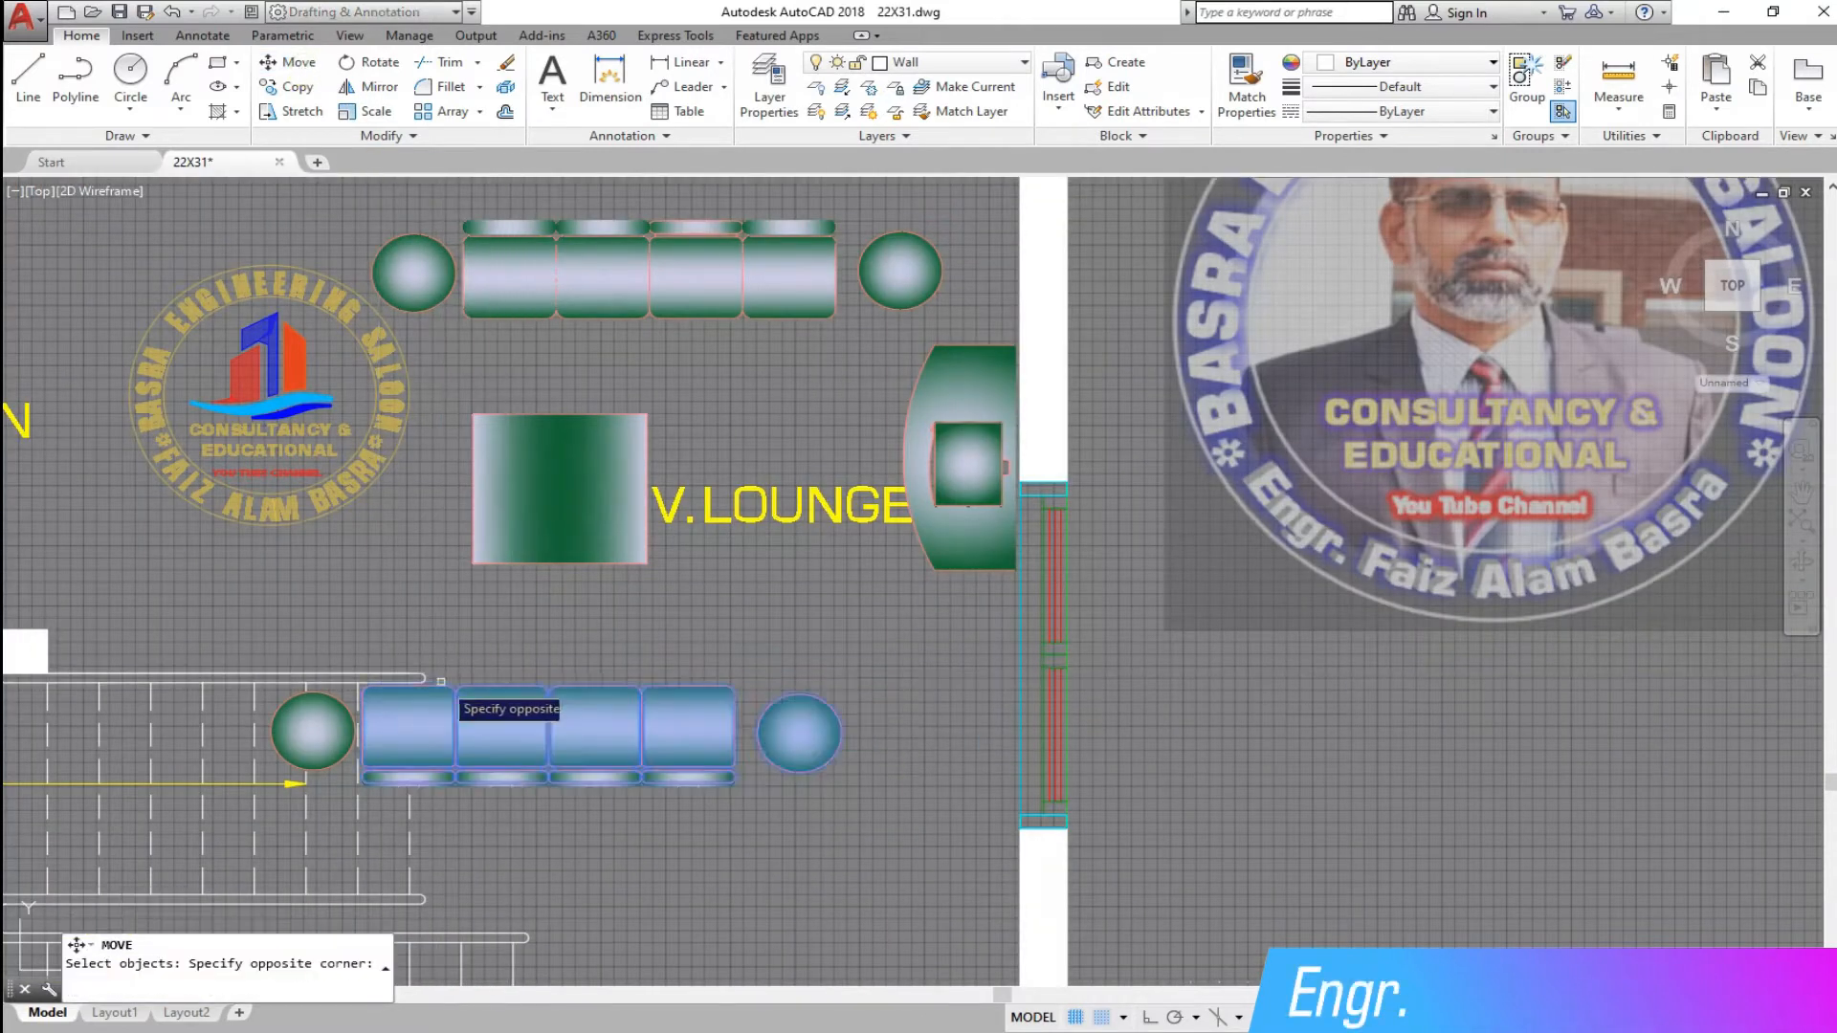
pyautogui.click(336, 776)
pyautogui.click(308, 744)
pyautogui.rightClick(531, 678)
pyautogui.click(501, 685)
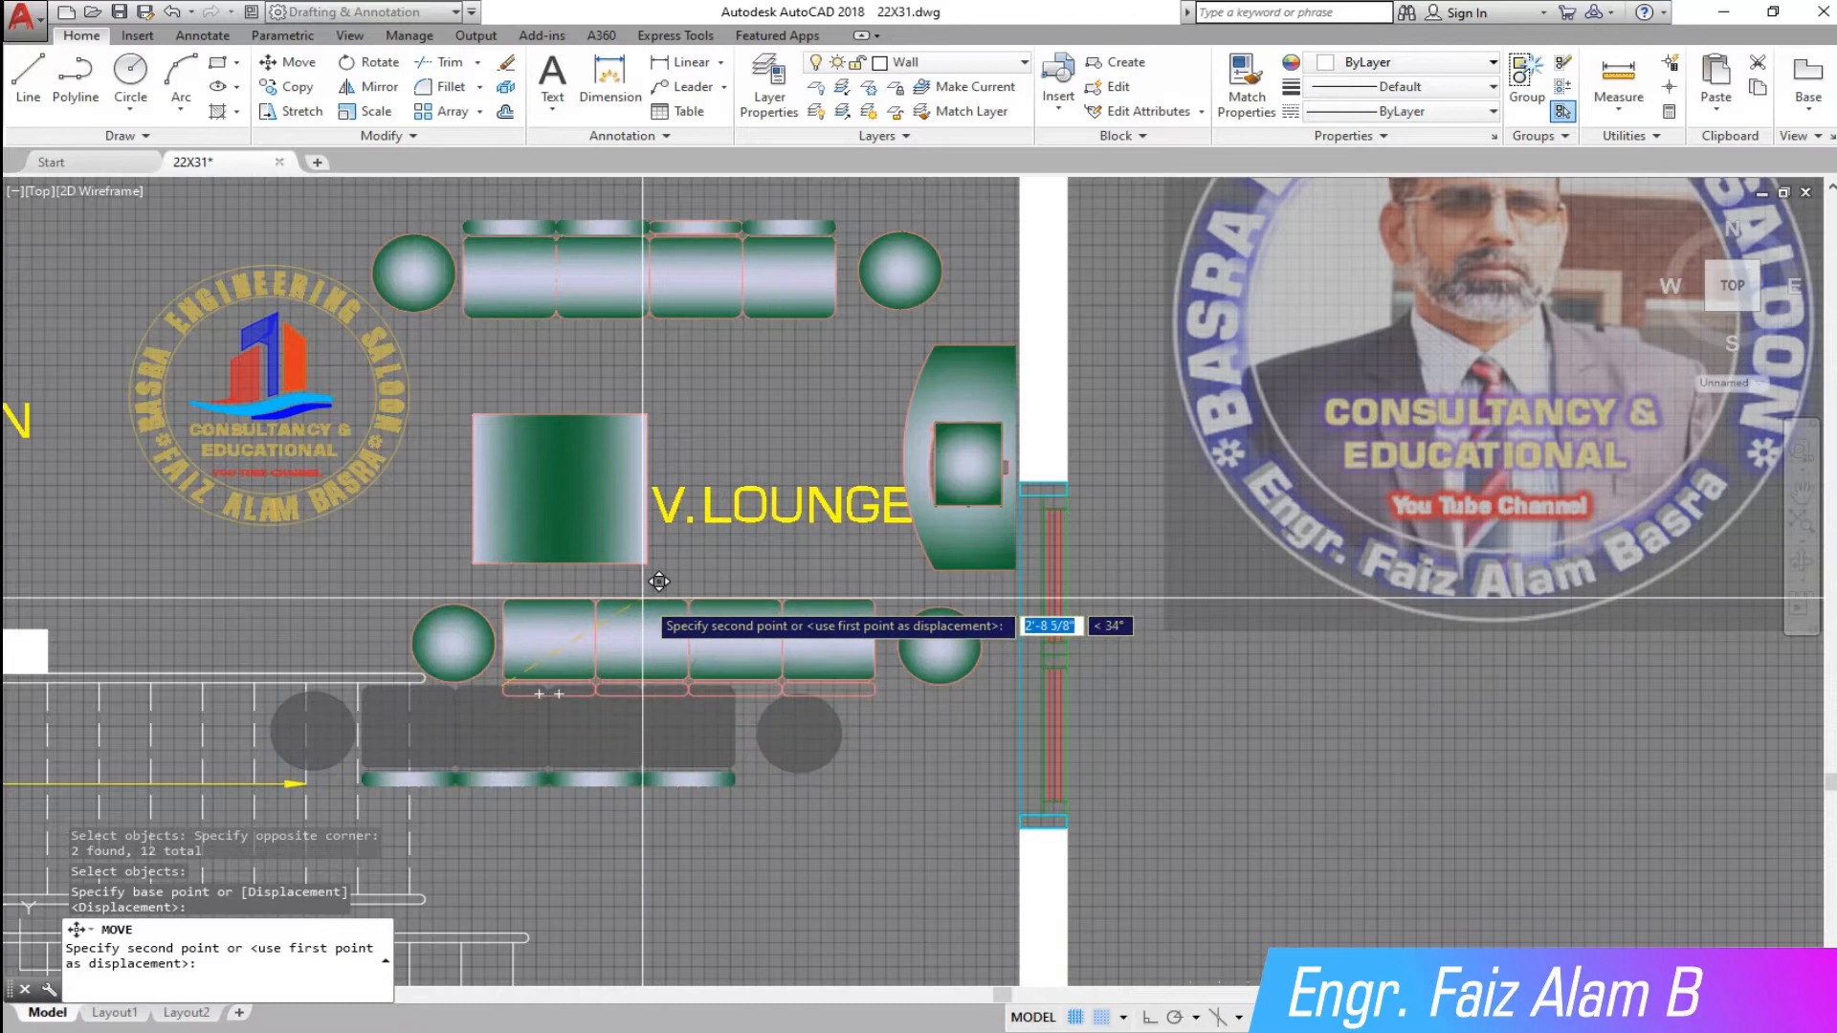
pyautogui.press('Escape')
# - Erase the whole lower four-seat sofa together with its two round side tables near the stair
pyautogui.click(890, 831)
pyautogui.click(485, 664)
pyautogui.press('Delete')
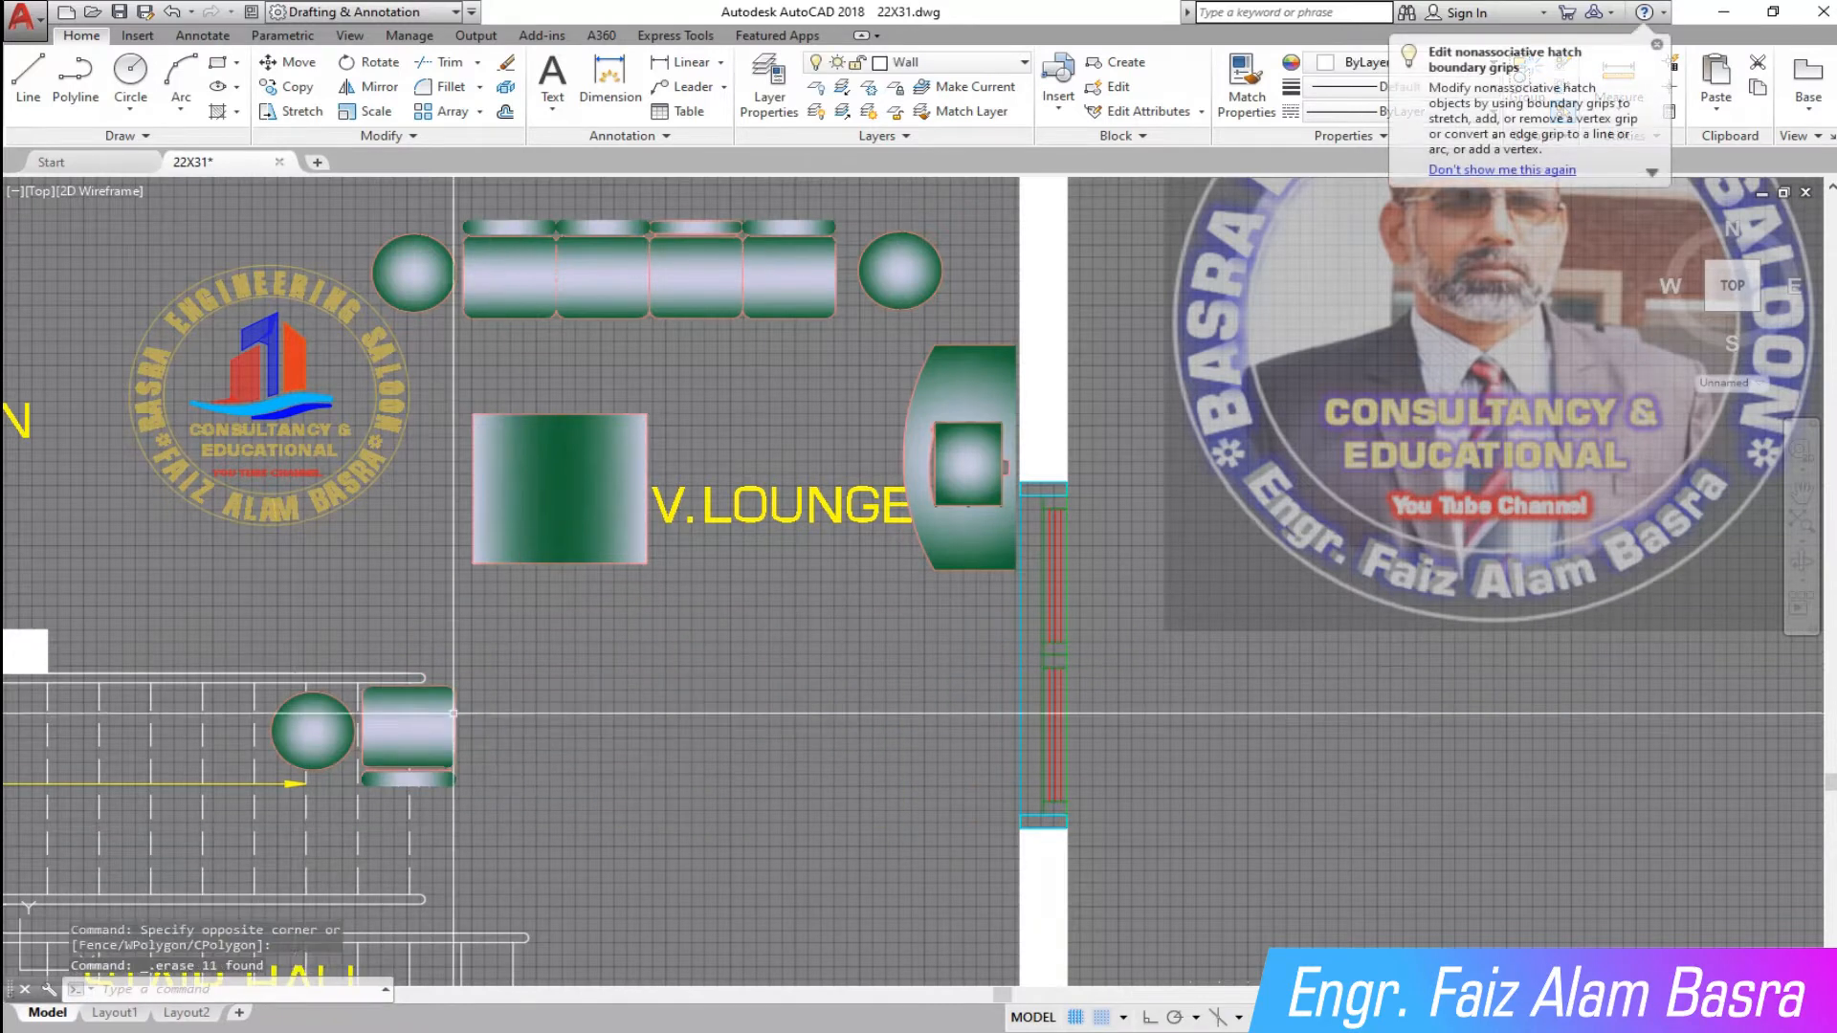
pyautogui.scroll(2, 295, 765)
pyautogui.click(571, 810)
pyautogui.click(529, 628)
pyautogui.press('Delete')
pyautogui.click(375, 773)
pyautogui.click(337, 731)
pyautogui.press('Delete')
pyautogui.scroll(-4, 681, 557)
pyautogui.scroll(2, 716, 396)
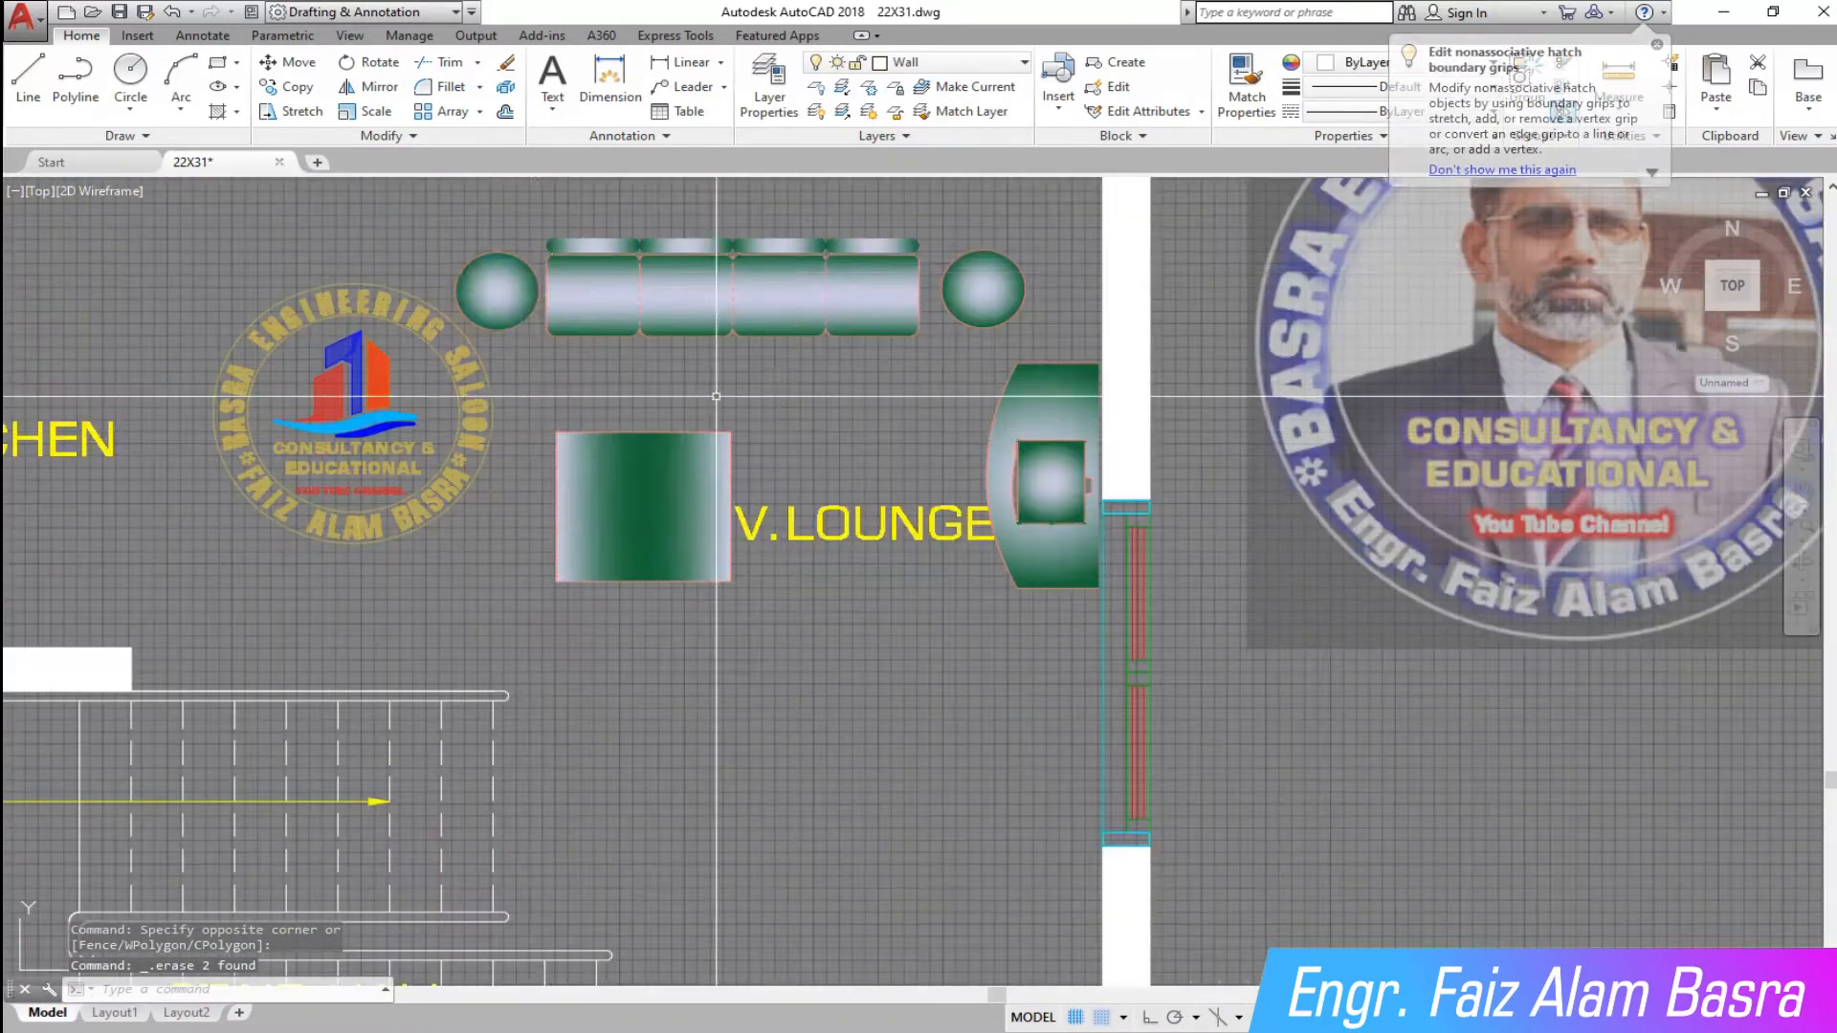
pyautogui.click(304, 113)
pyautogui.click(594, 417)
pyautogui.click(708, 598)
pyautogui.press('Return')
pyautogui.click(821, 600)
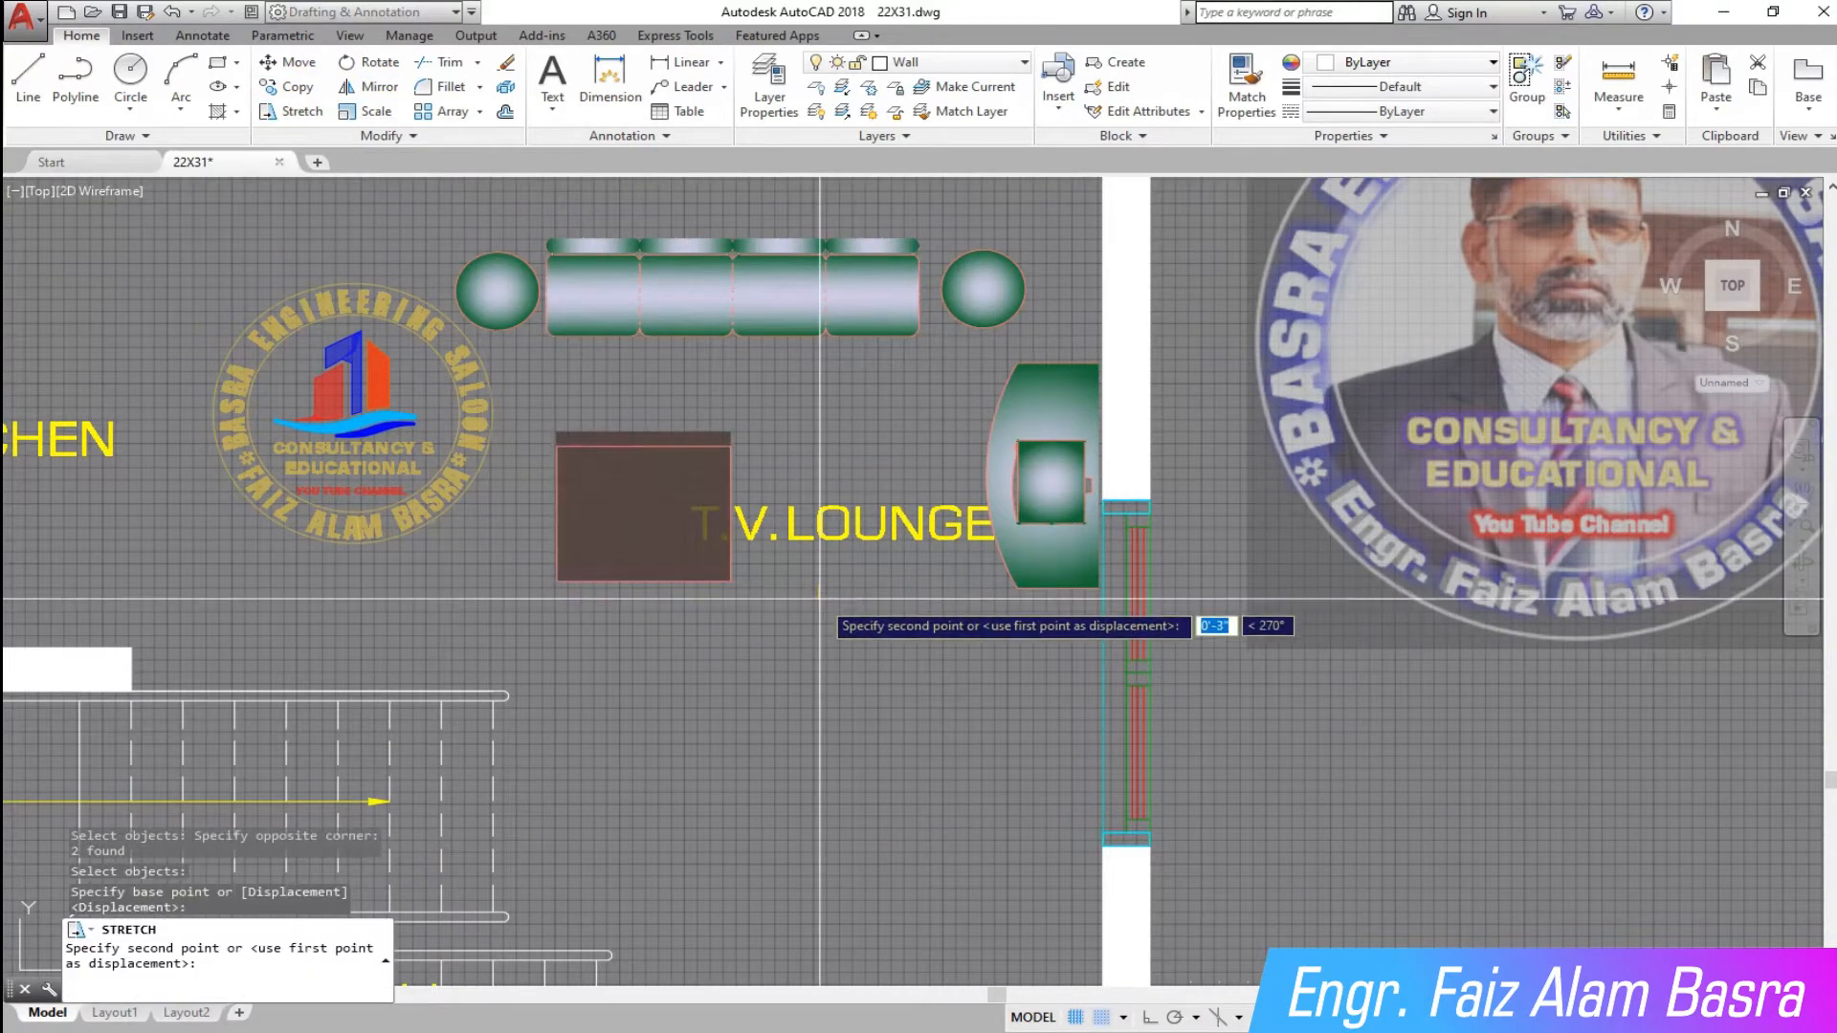
pyautogui.click(824, 614)
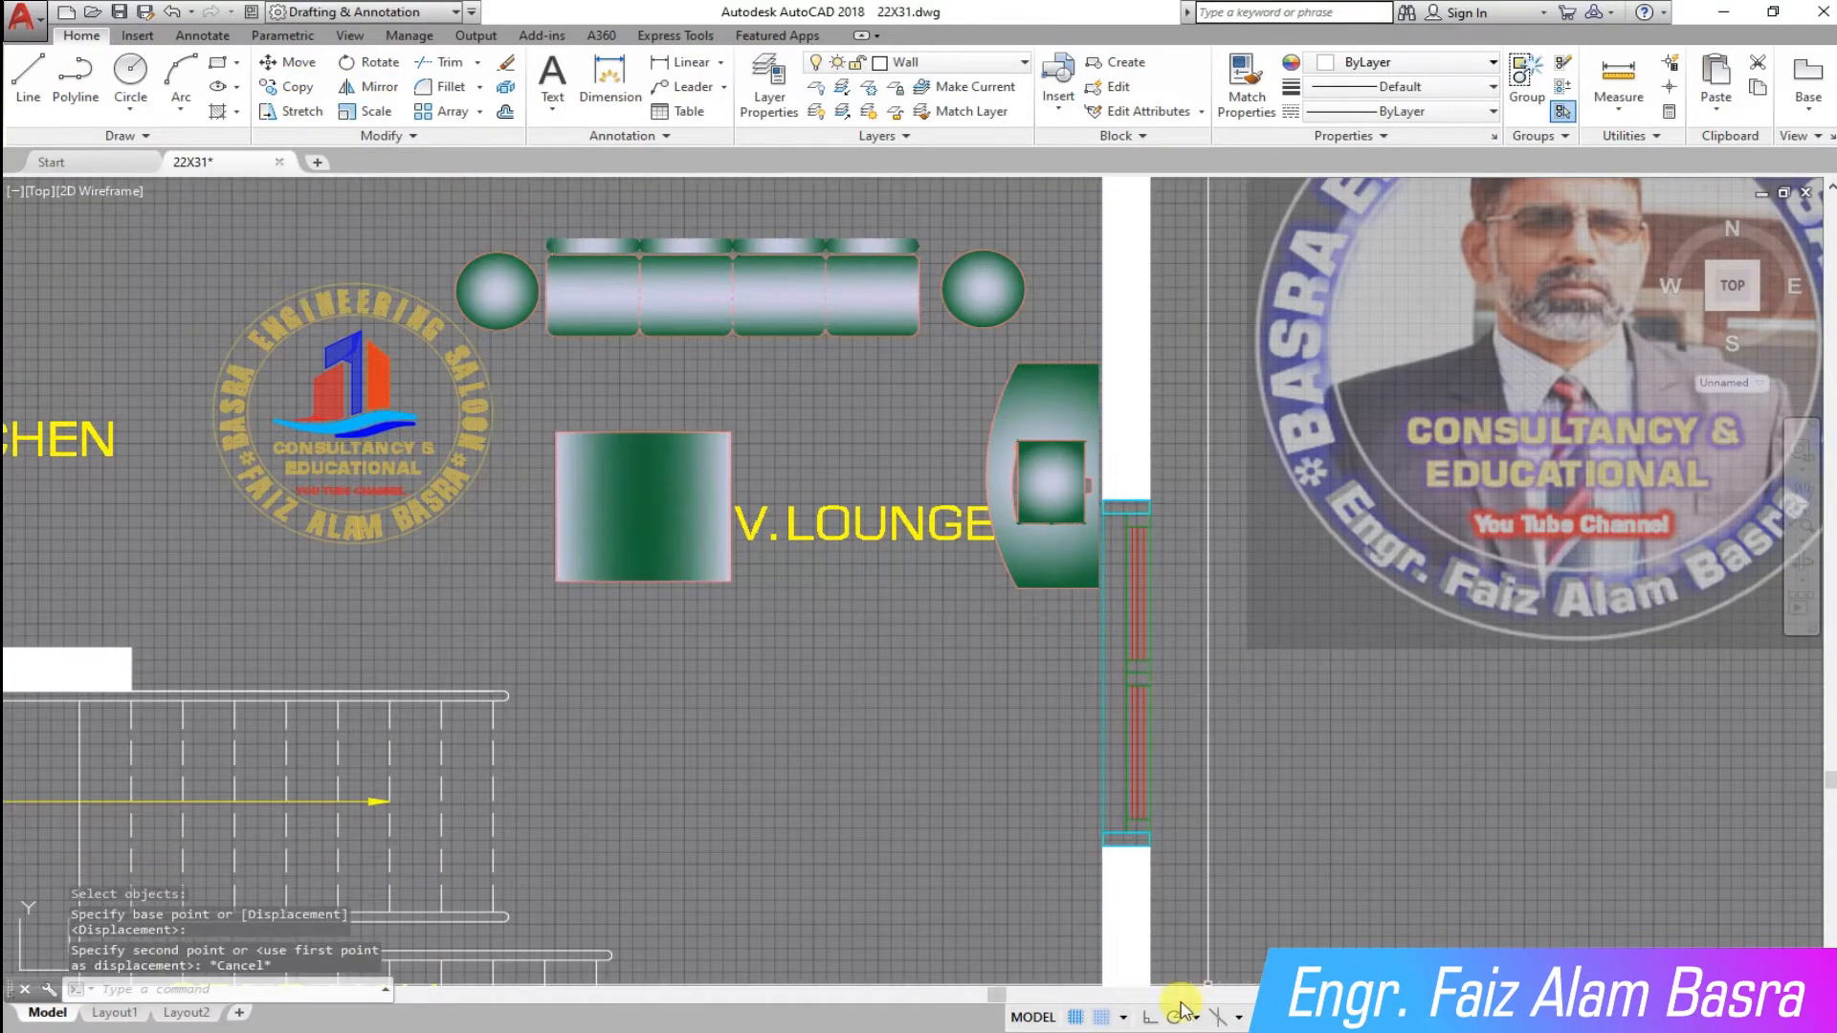
# - Stretch the upper edge of the centre table's outline straight down to reduce the table's depth
pyautogui.click(304, 113)
pyautogui.click(794, 461)
pyautogui.click(537, 405)
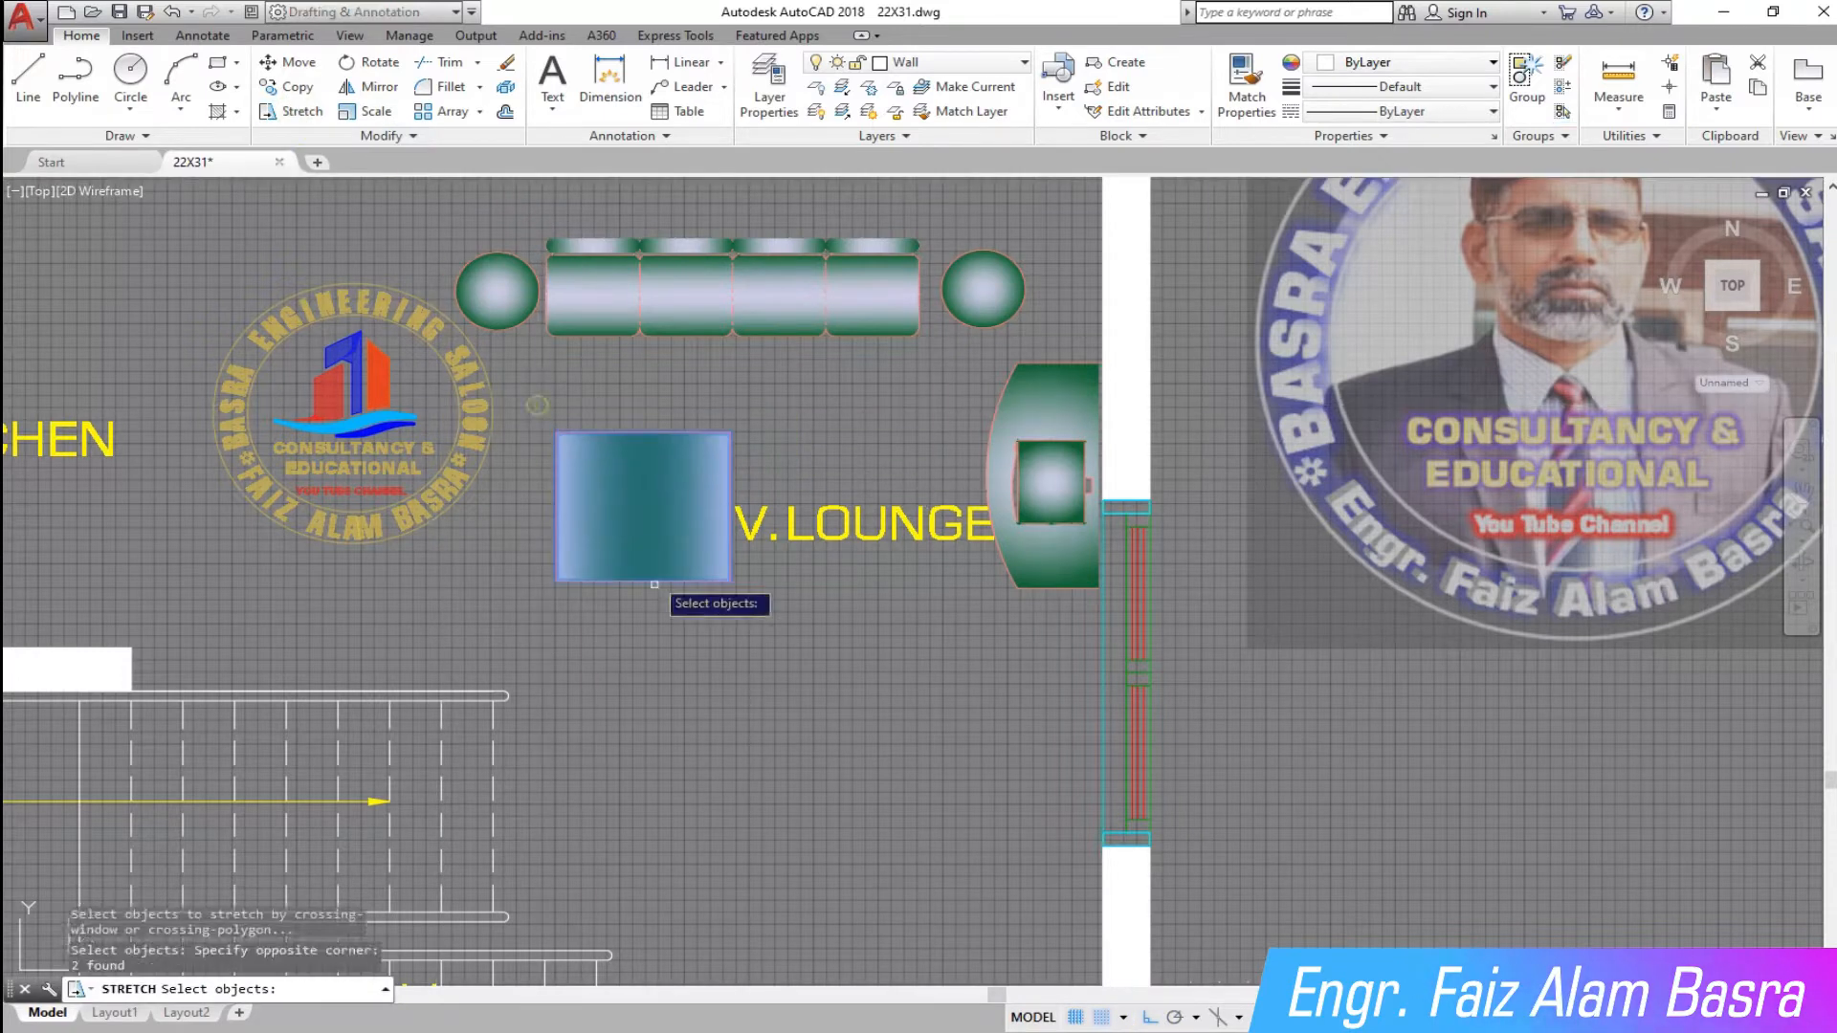
pyautogui.press('Return')
pyautogui.click(807, 607)
pyautogui.click(806, 652)
# - Pull the upper edge of the centre table's gradient hatch down to meet the shortened outline
pyautogui.click(643, 436)
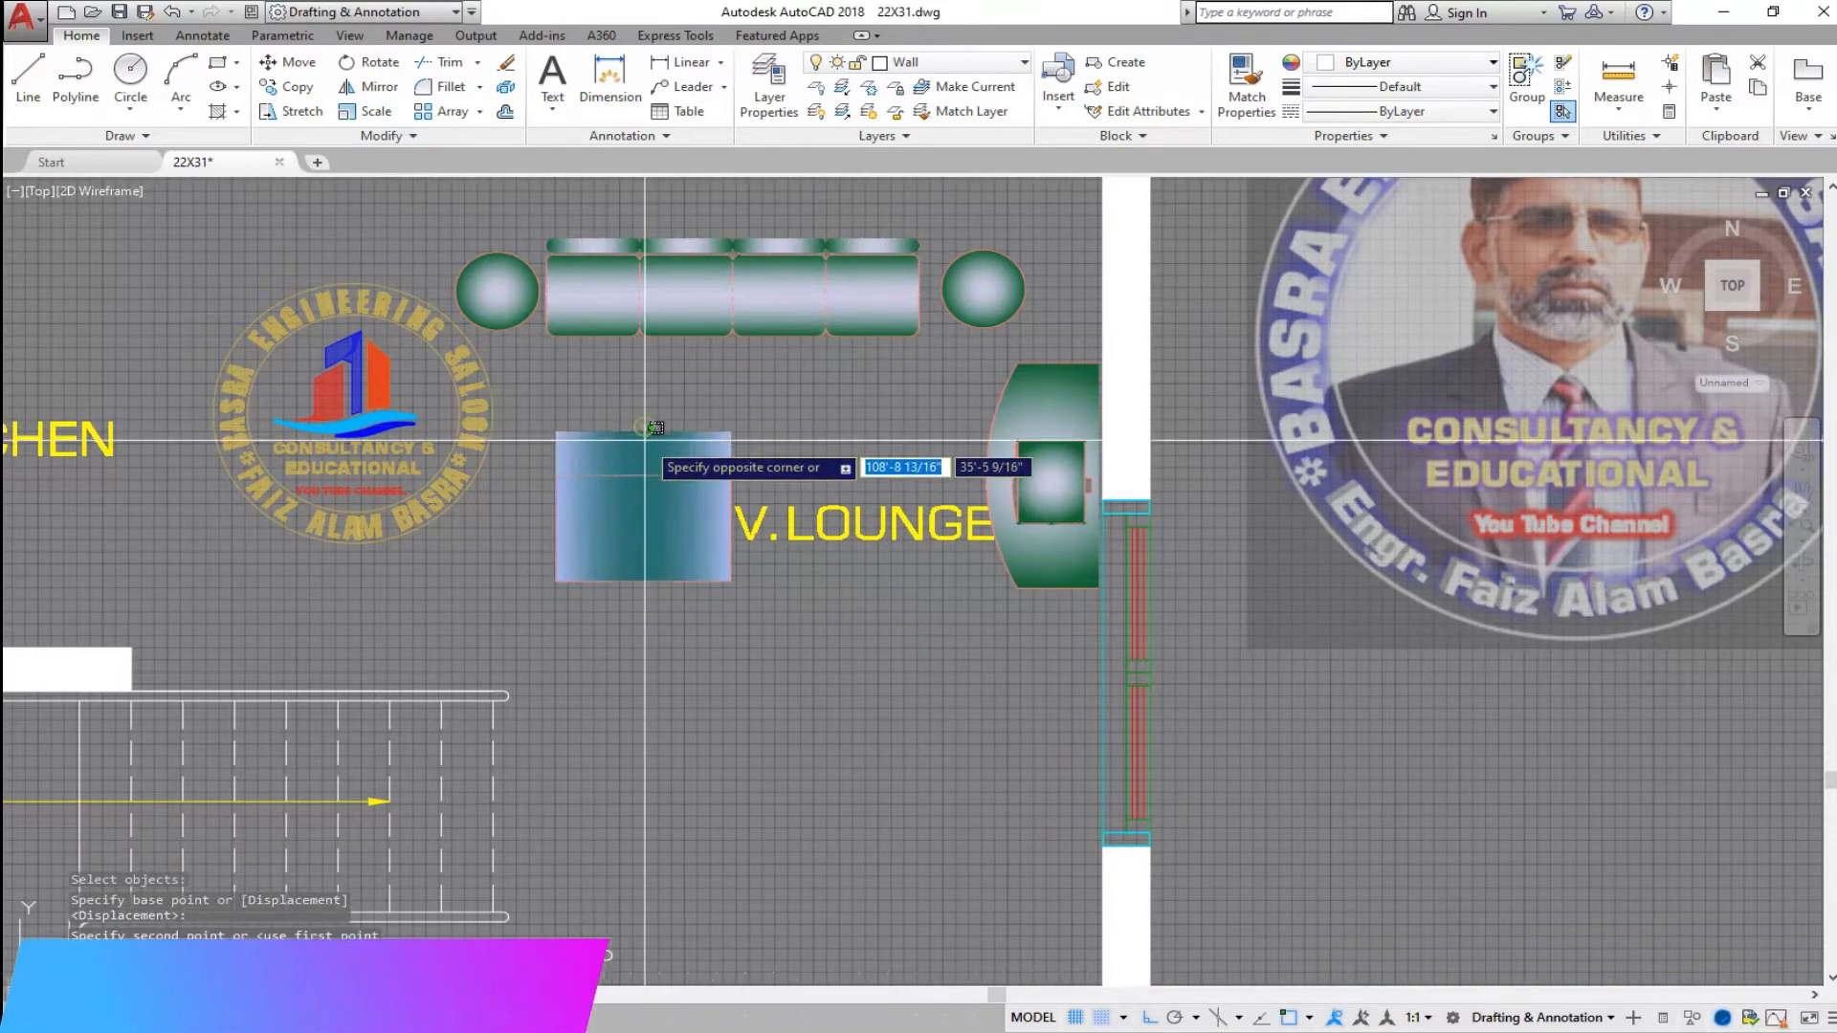
pyautogui.click(644, 441)
pyautogui.moveTo(644, 432)
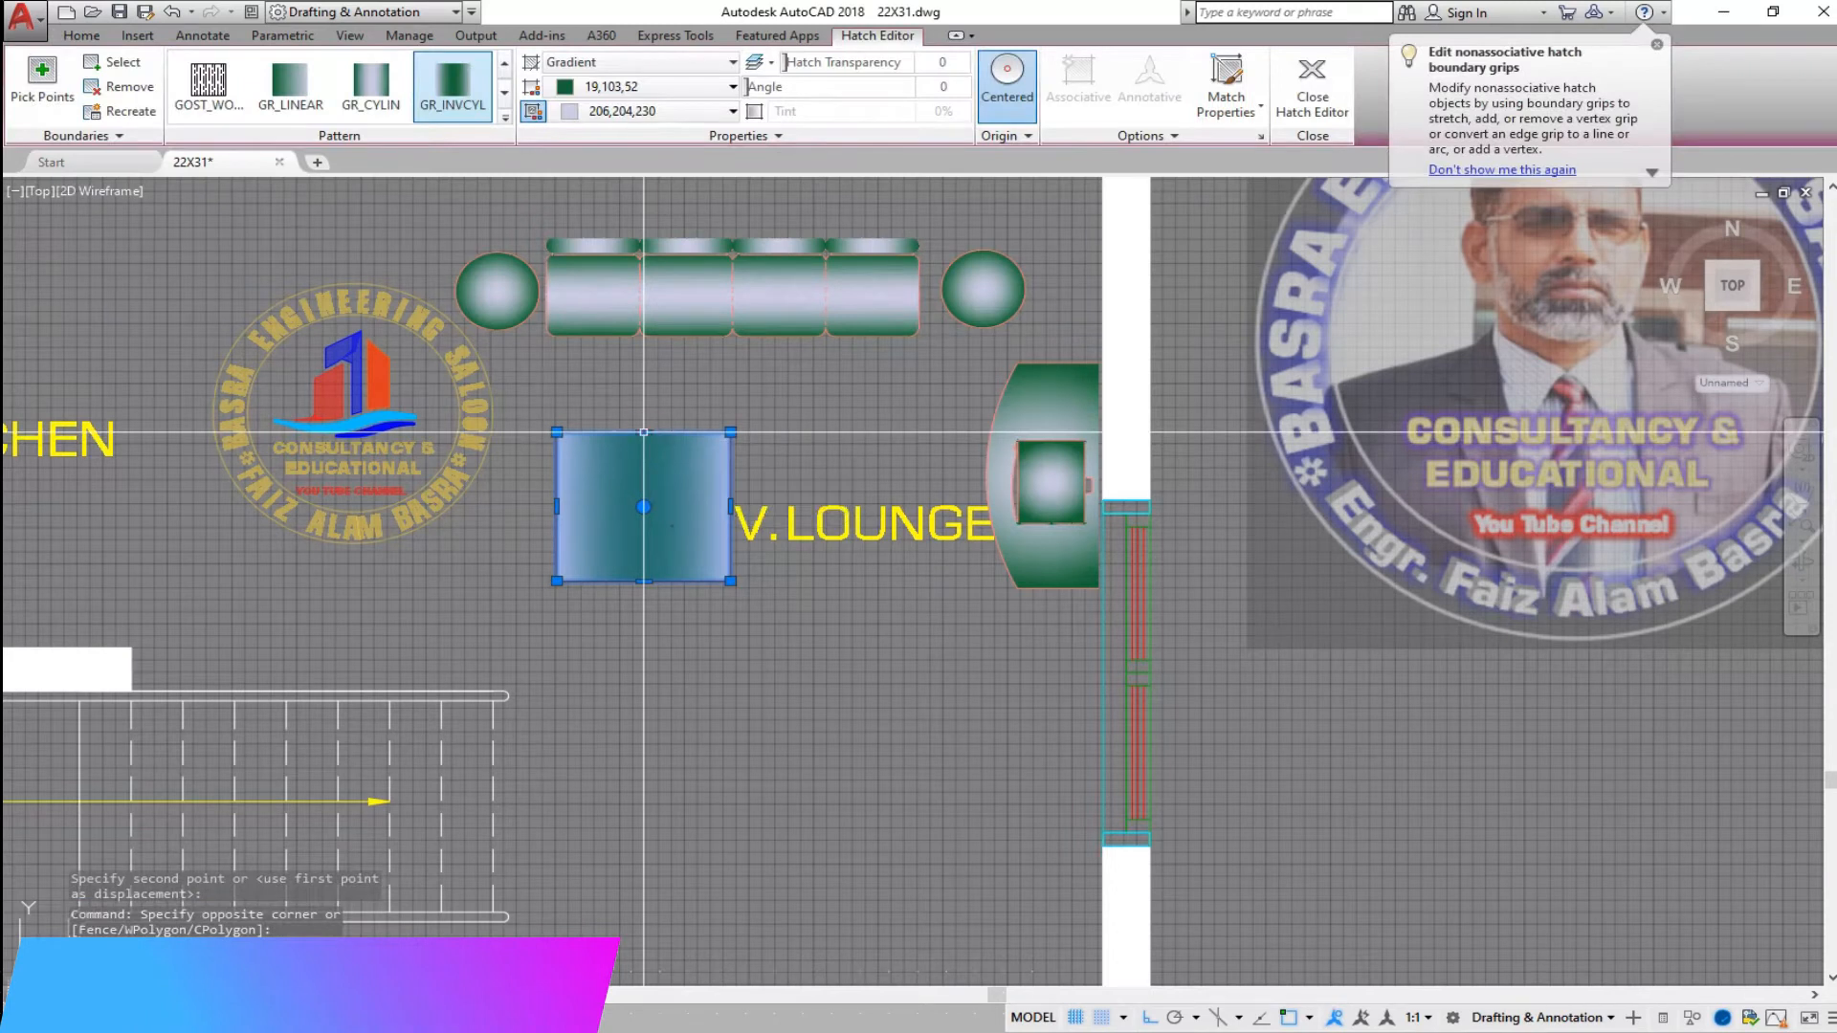
pyautogui.click(644, 431)
pyautogui.click(644, 476)
pyautogui.press('Escape')
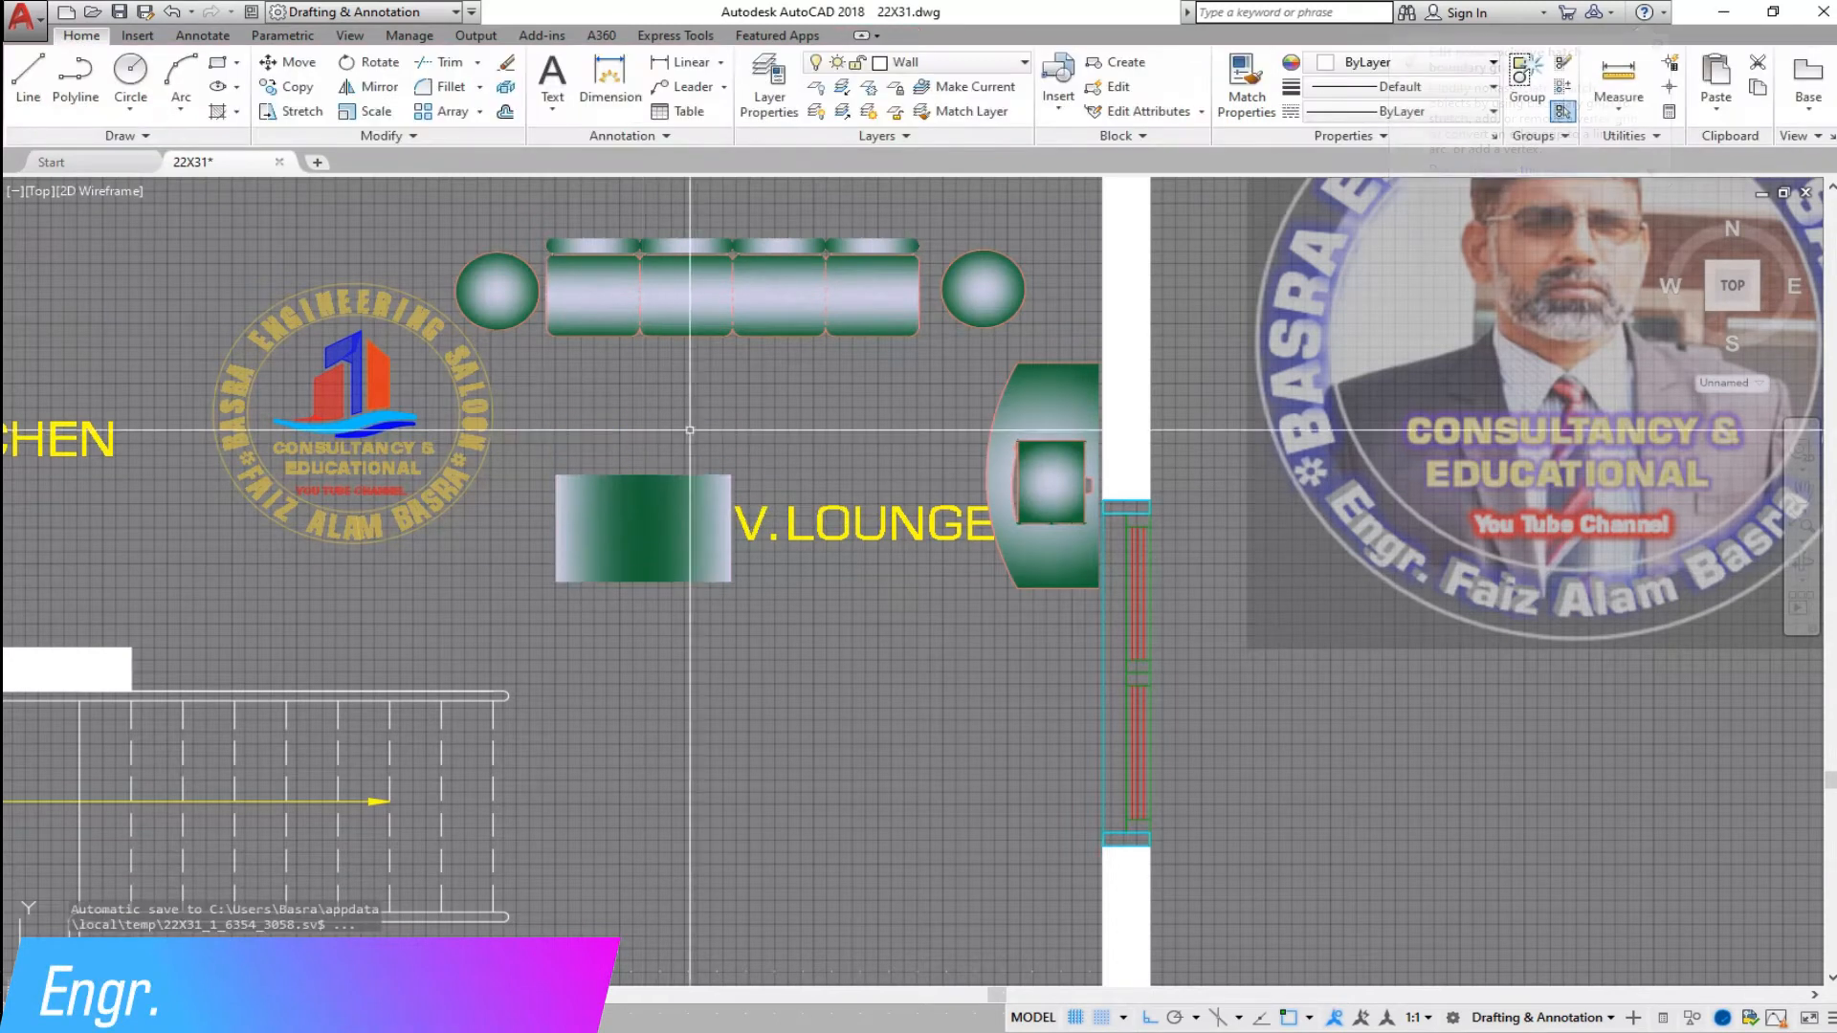
# - Move the centre table with its hatch up and toward the television unit, centring it under the upper sofa
pyautogui.click(298, 73)
pyautogui.click(649, 624)
pyautogui.click(537, 463)
pyautogui.press('Return')
pyautogui.click(653, 648)
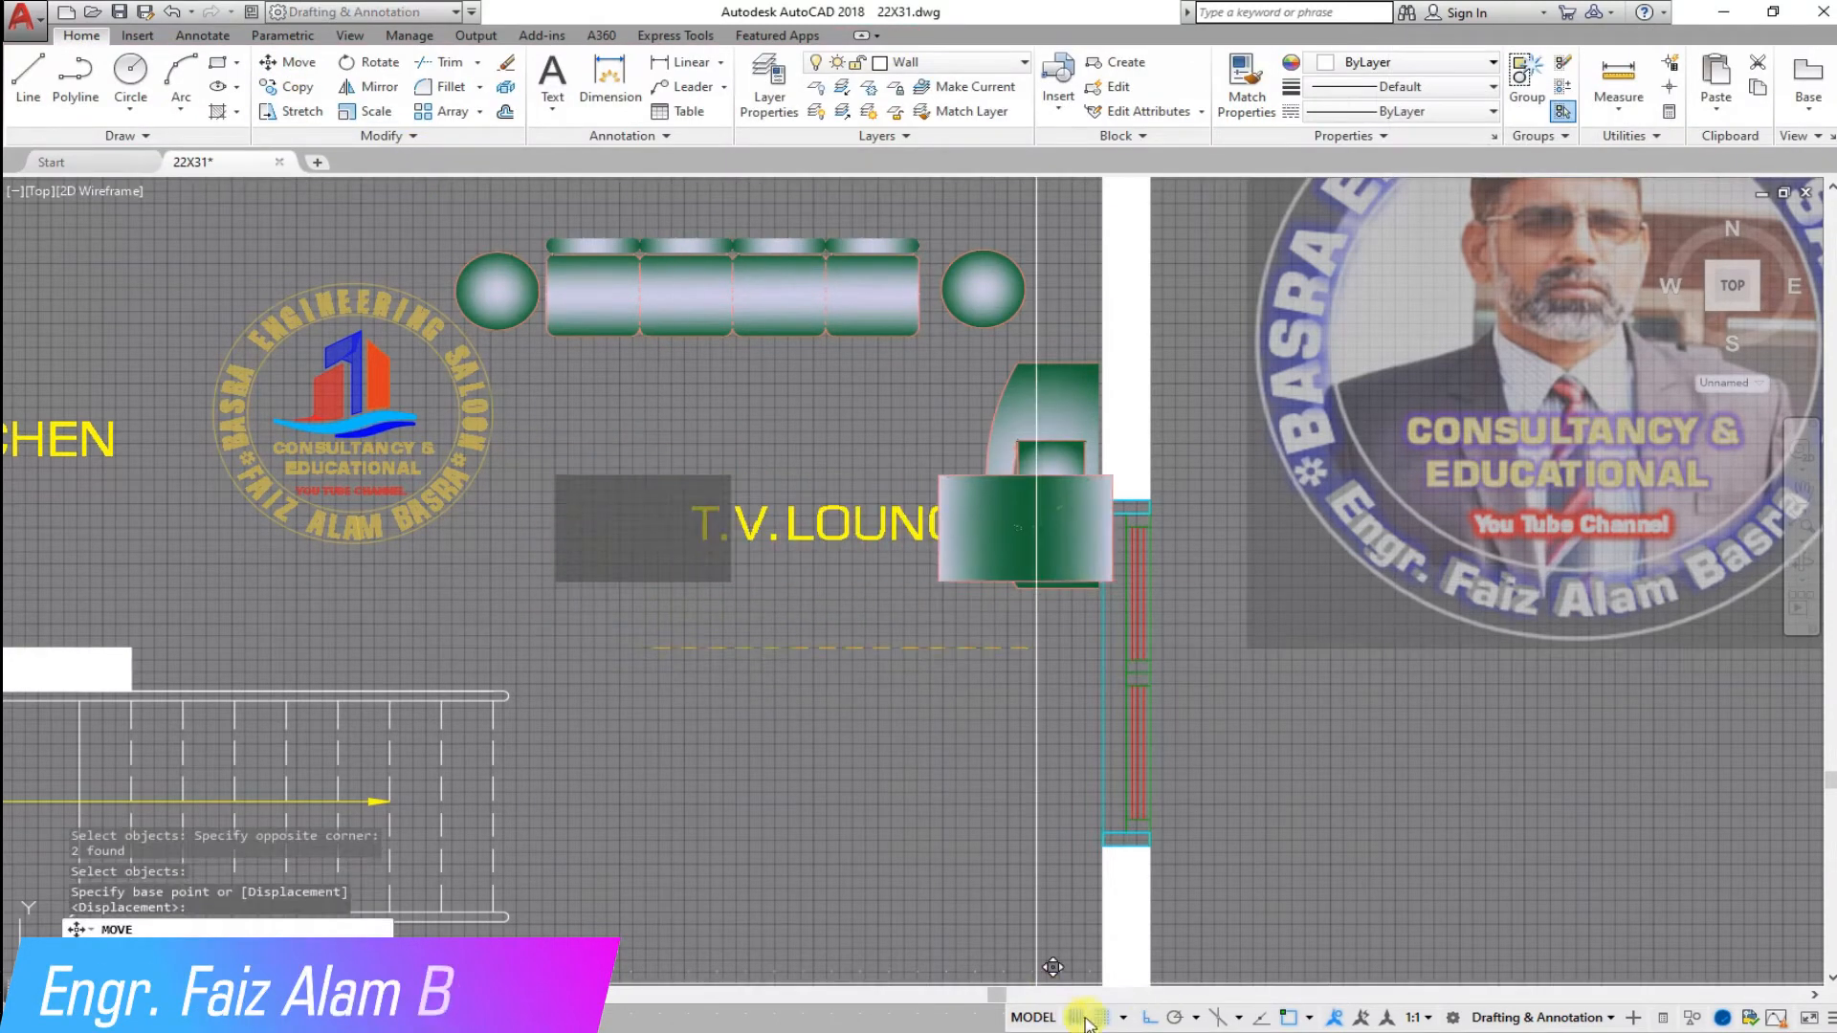
pyautogui.click(758, 574)
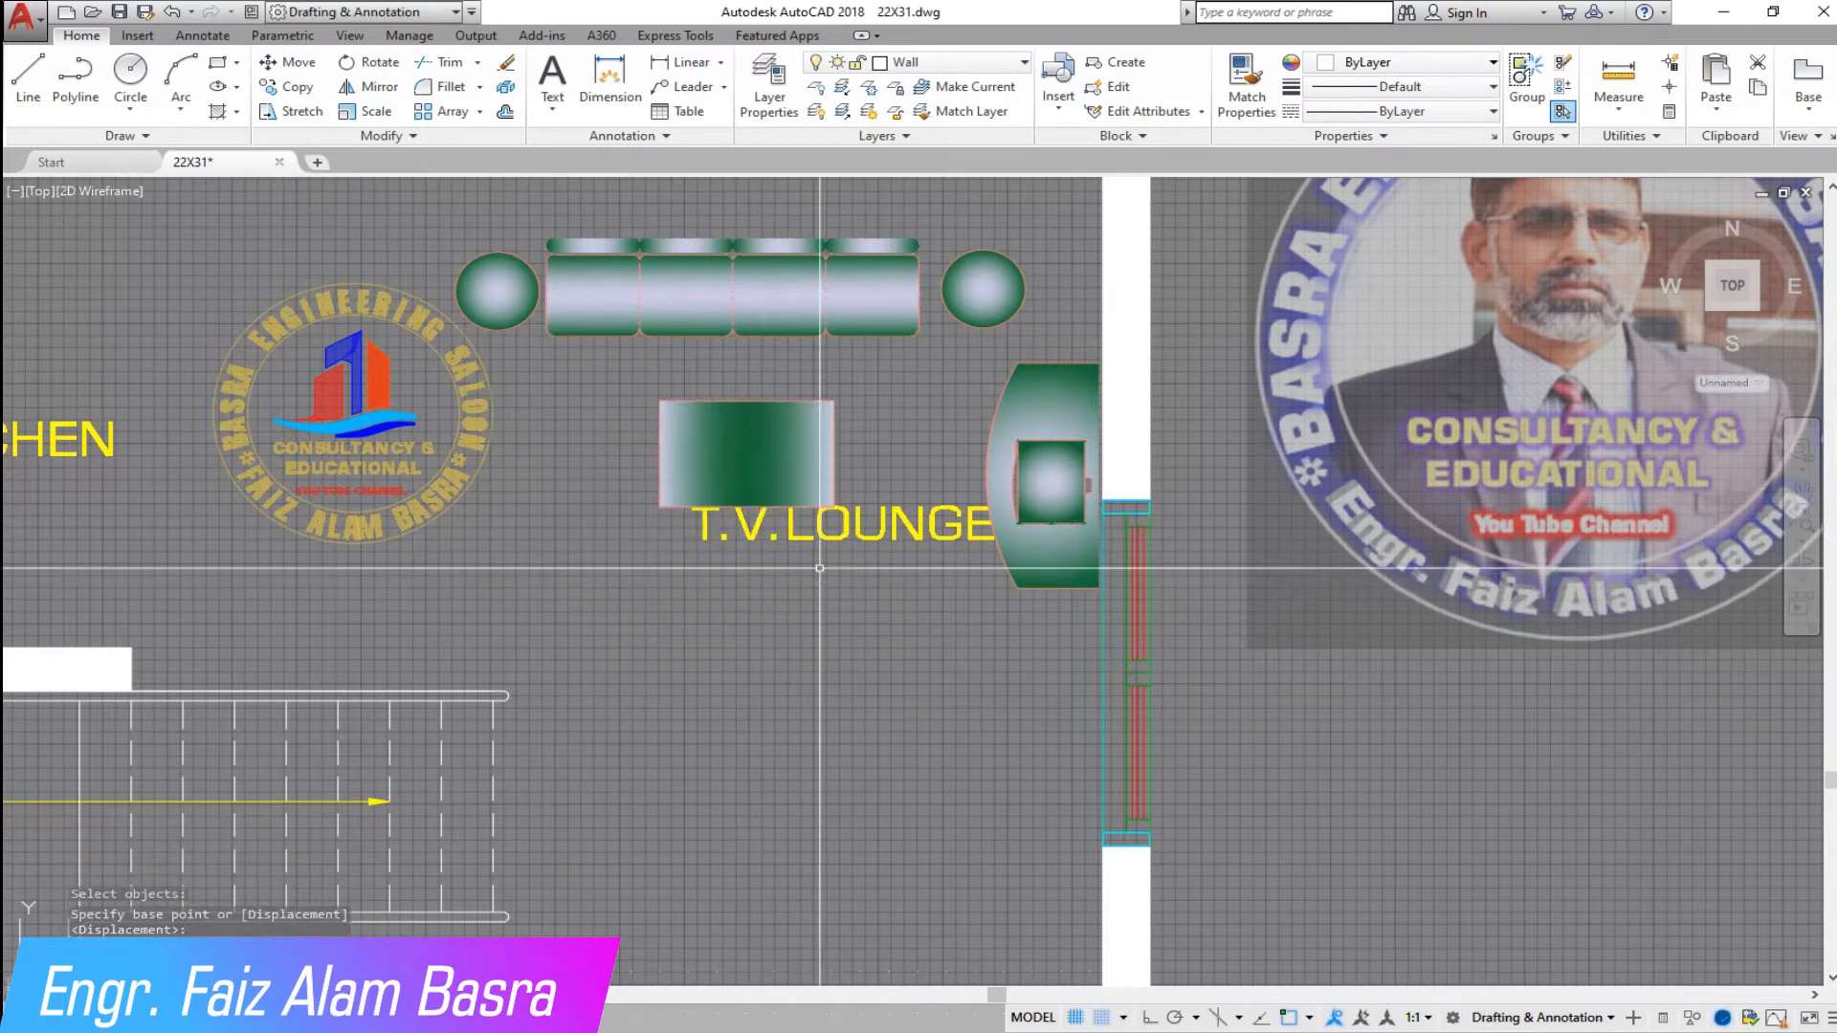
pyautogui.scroll(-2, 820, 568)
pyautogui.scroll(2, 764, 558)
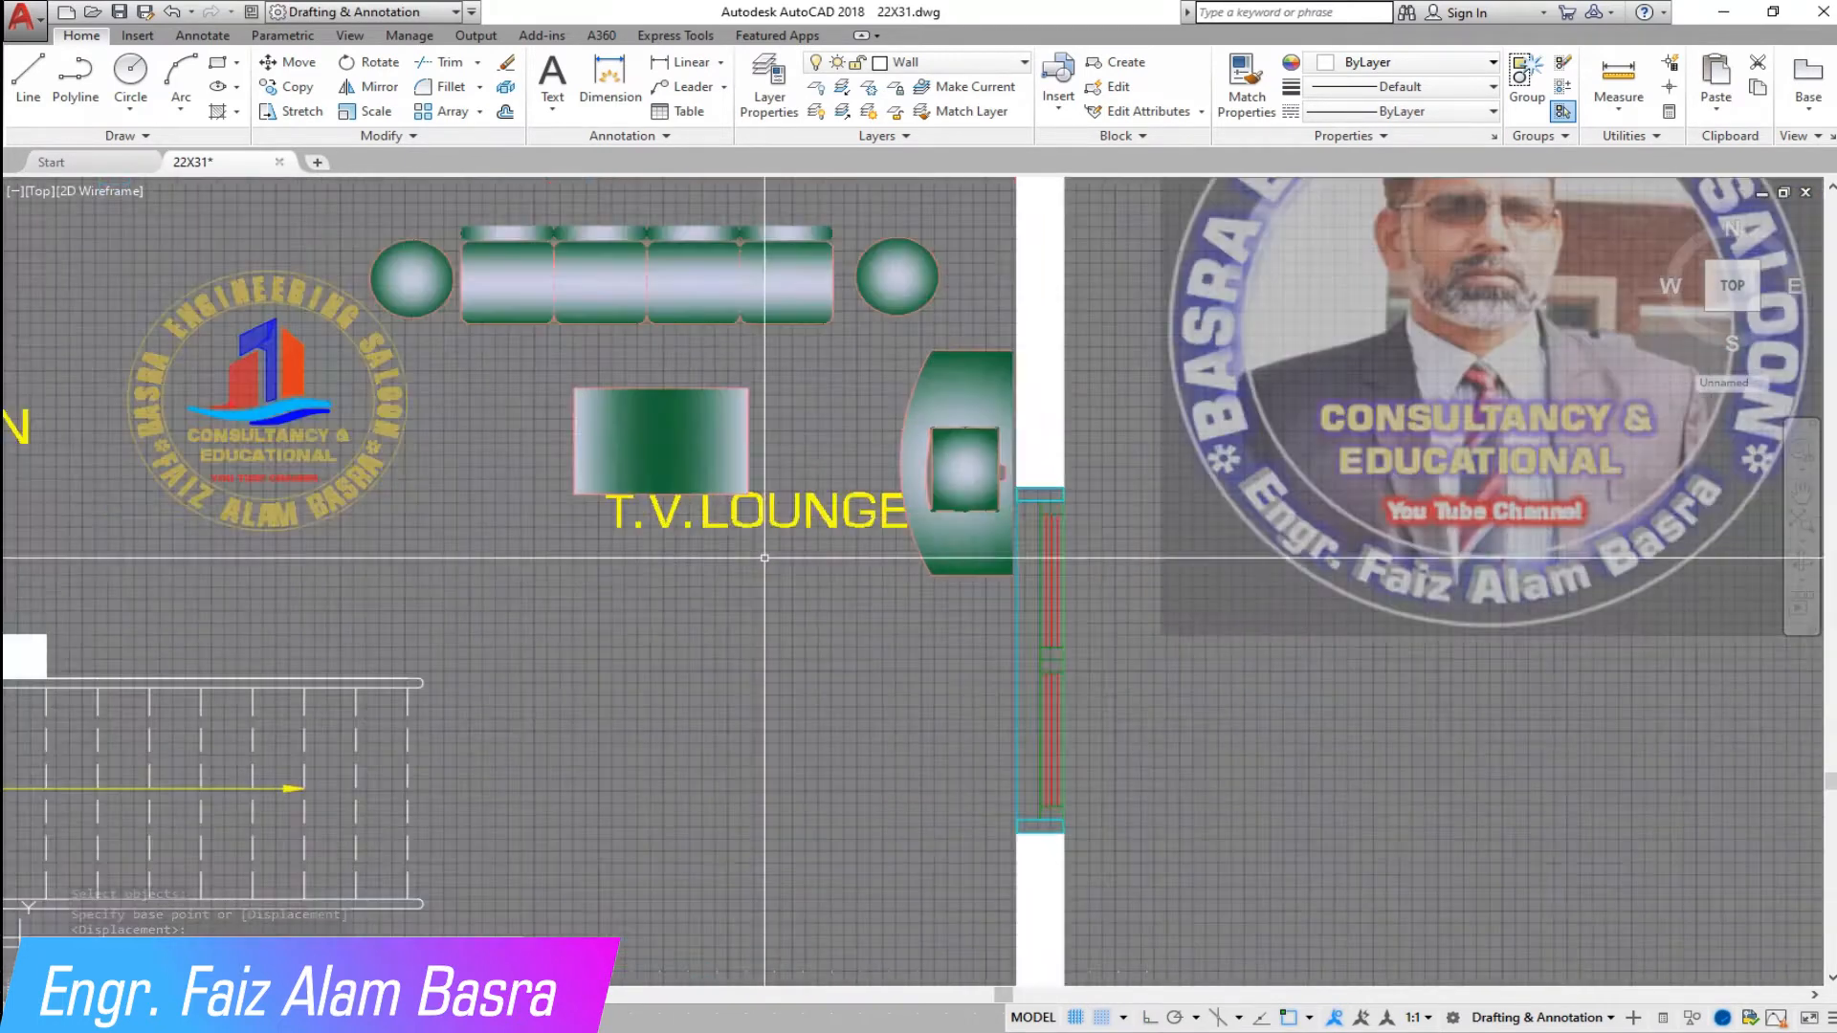
pyautogui.scroll(-2, 764, 557)
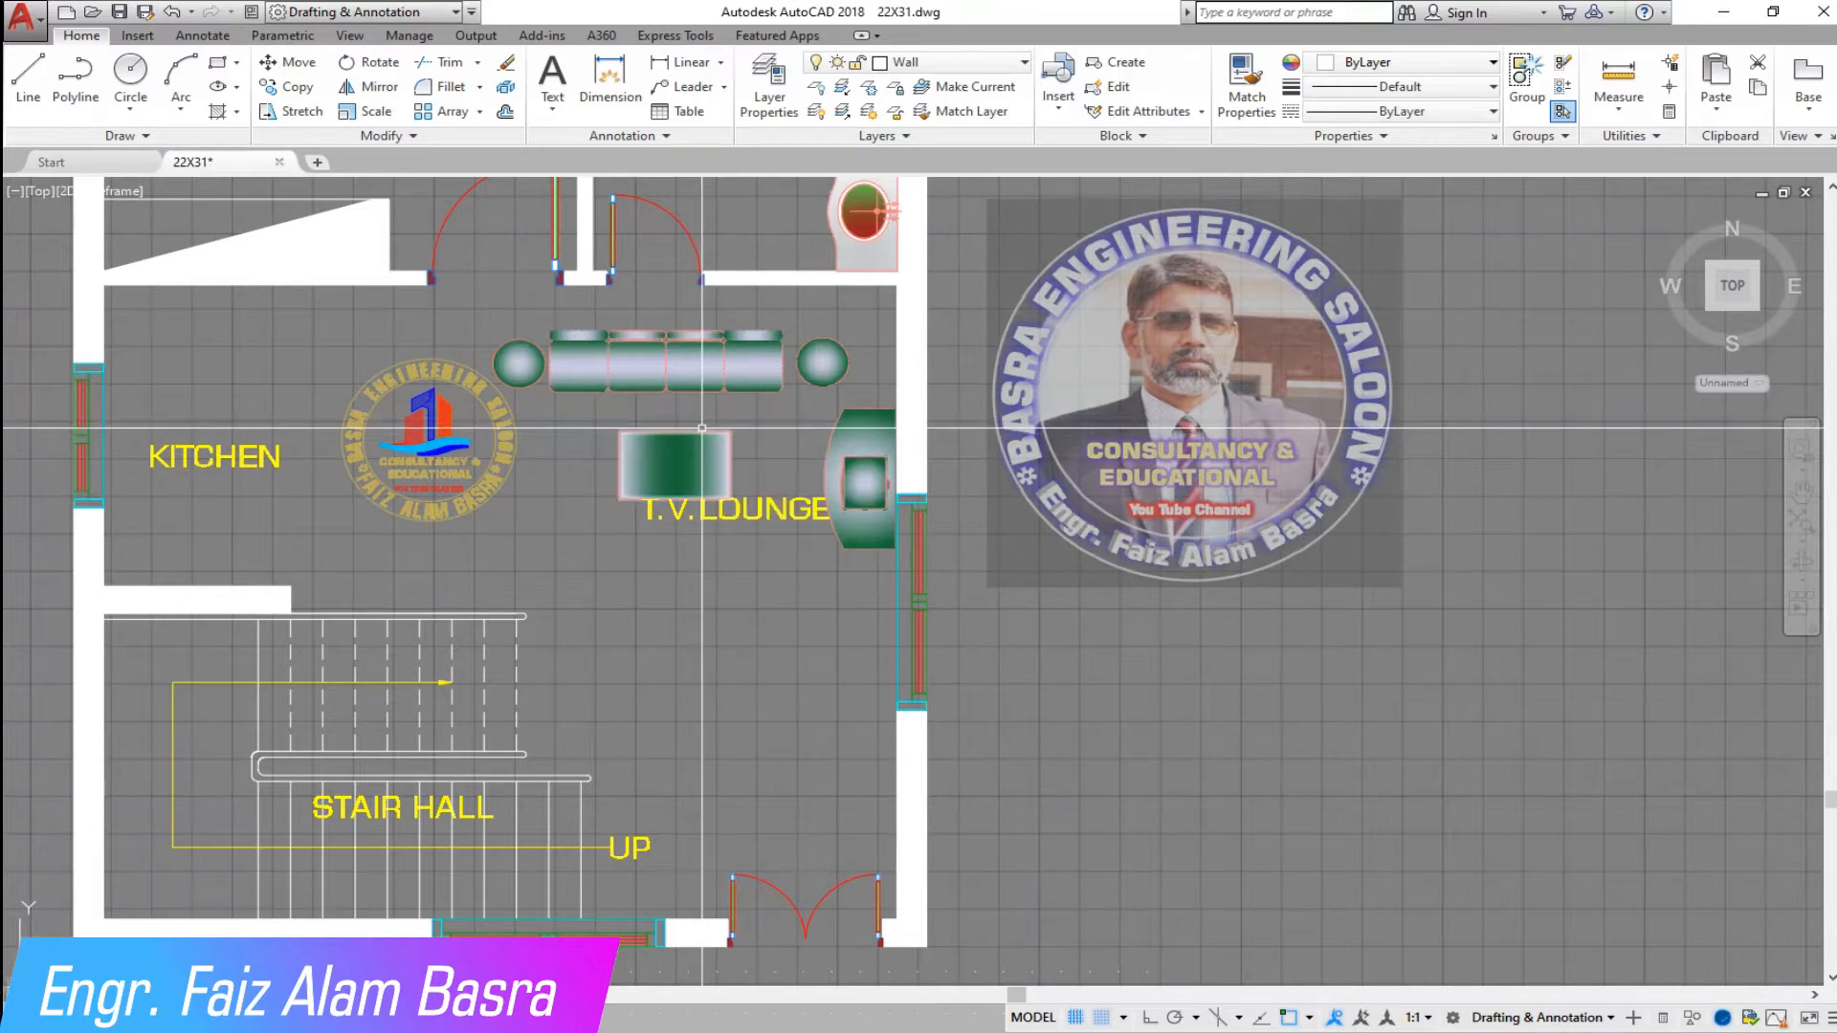
pyautogui.scroll(2, 846, 397)
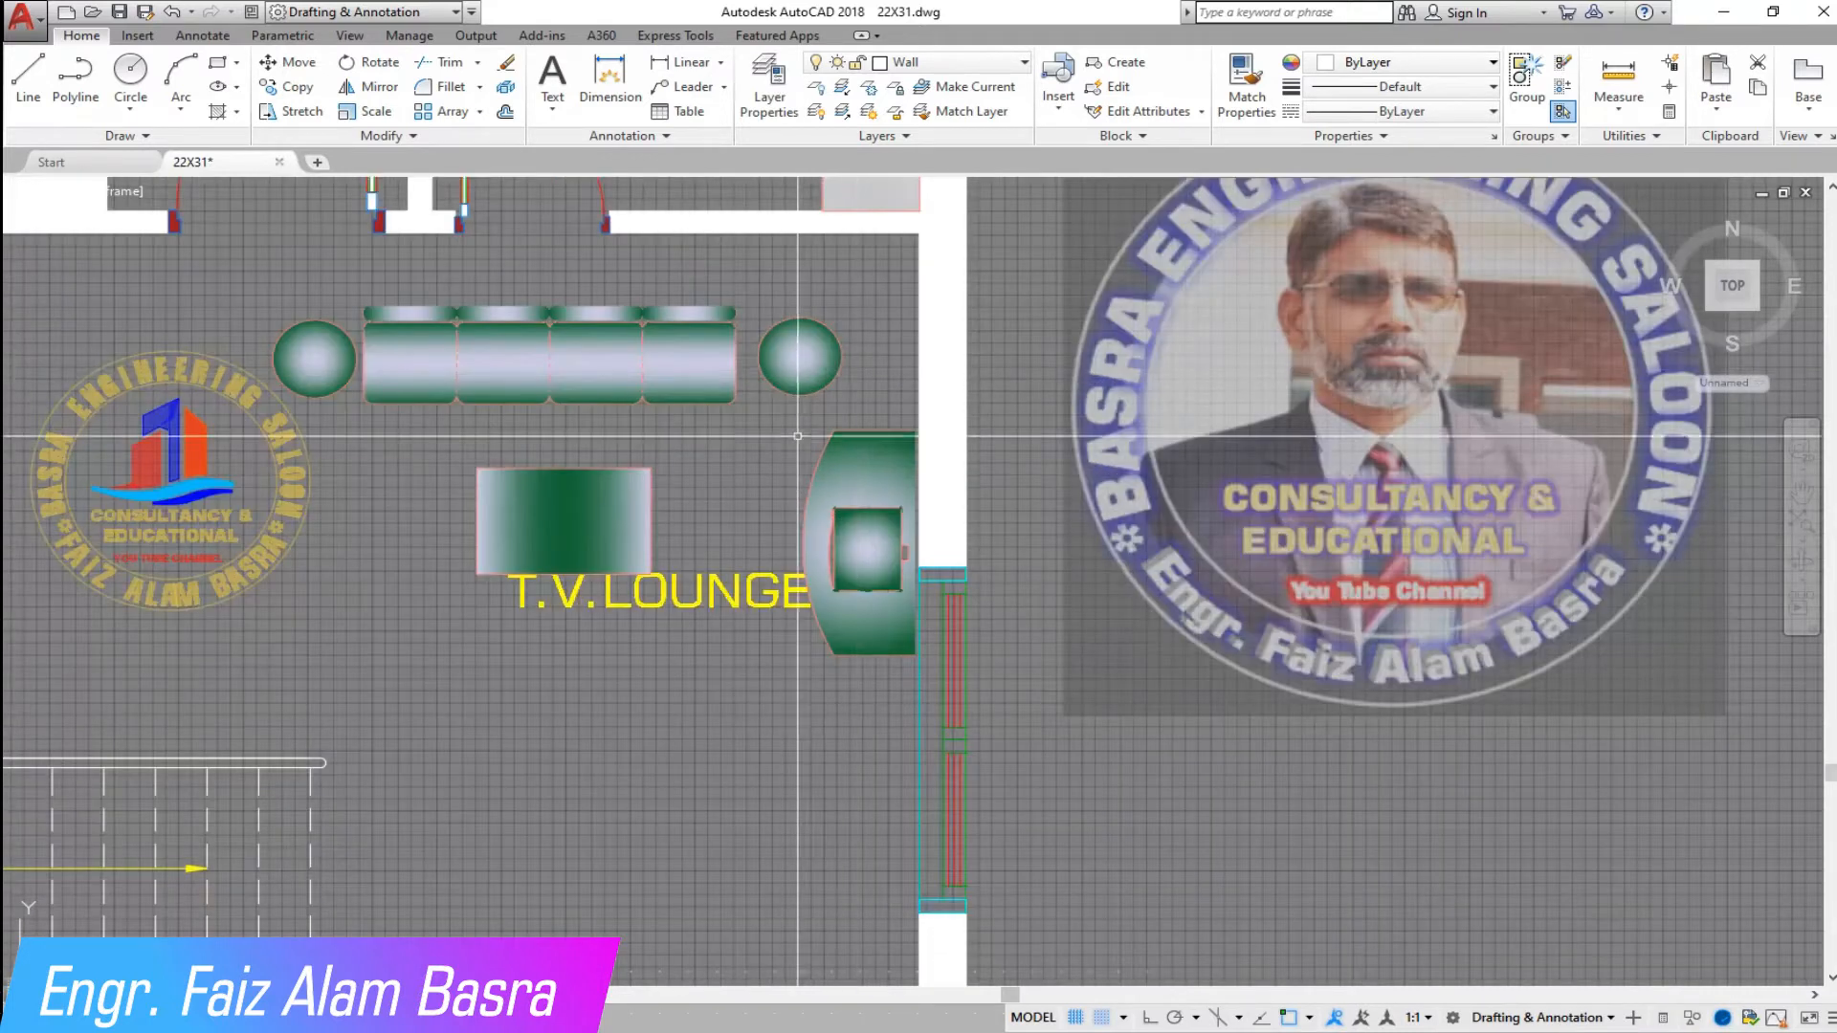
pyautogui.scroll(-2, 764, 416)
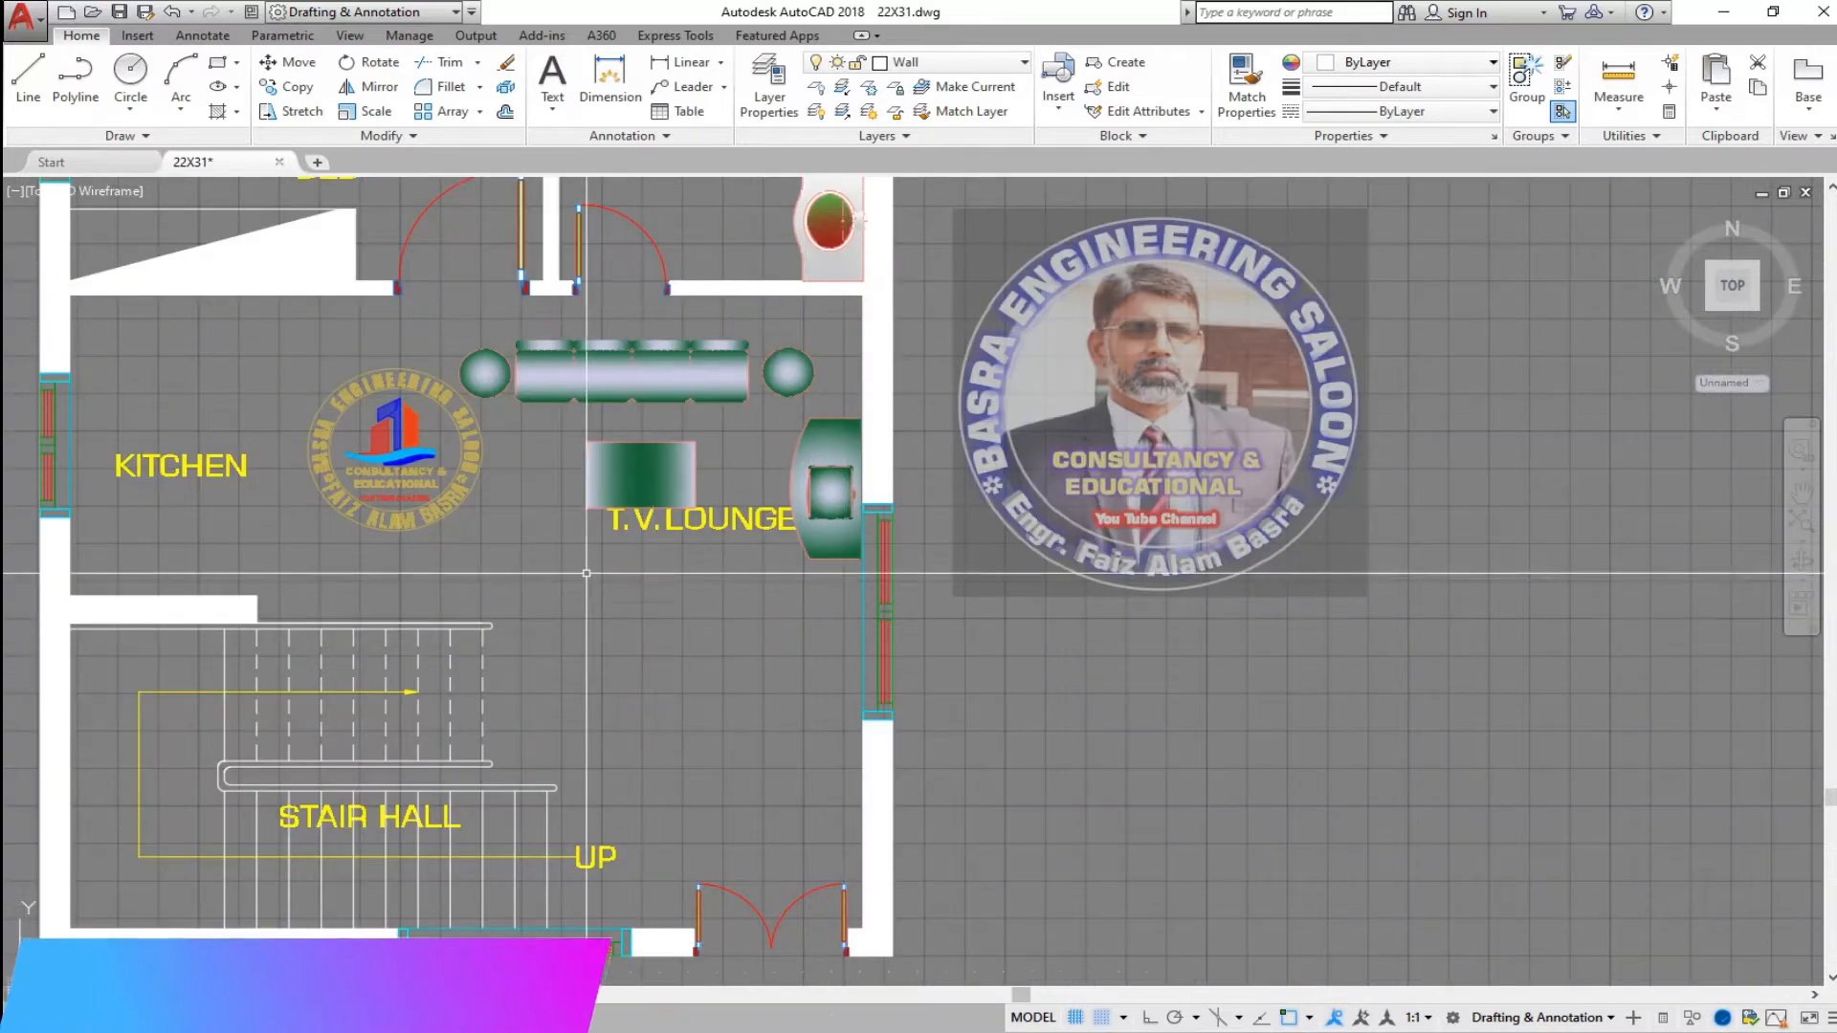
# - Move the circular logo away from the lounge into the kitchen, overlapping the KITCHEN label
pyautogui.scroll(2, 349, 408)
pyautogui.click(294, 61)
pyautogui.click(454, 494)
pyautogui.click(1008, 705)
pyautogui.click(765, 681)
# - Mirror the four-seat sofa and both round side tables across the centre table's horizontal midline, keeping the originals
pyautogui.click(381, 88)
pyautogui.click(1093, 407)
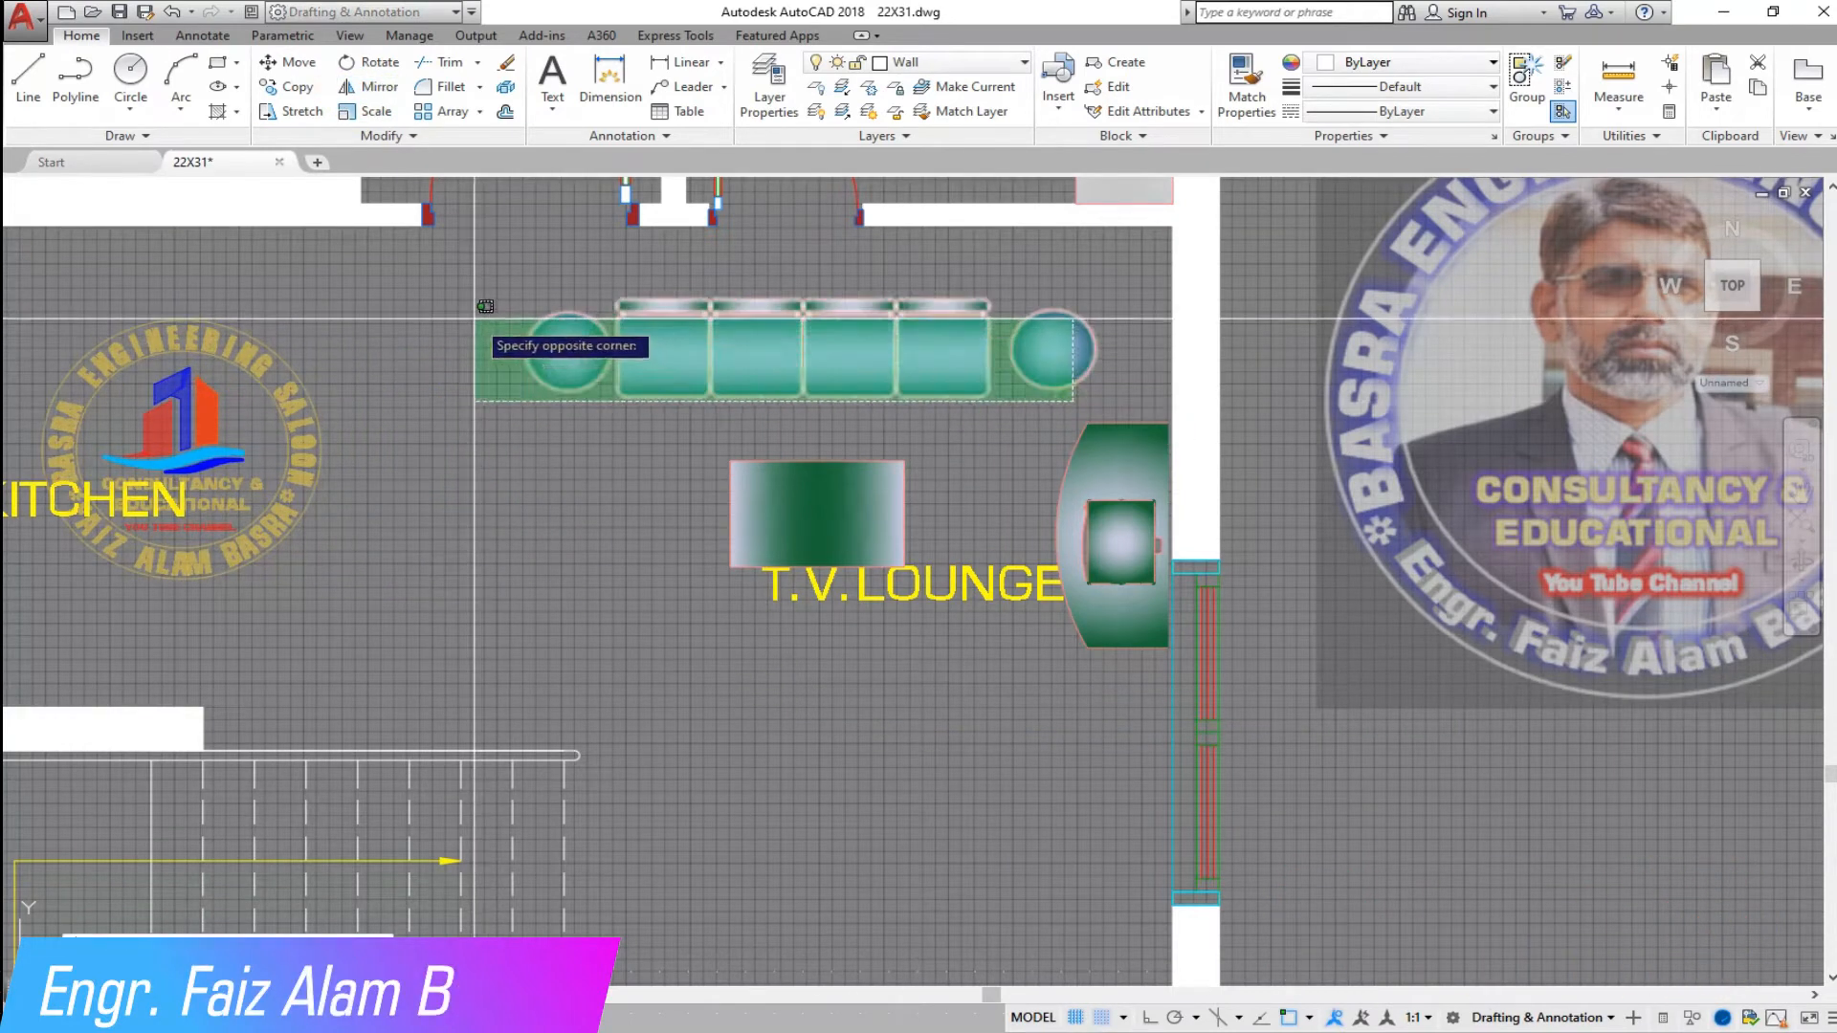
pyautogui.click(488, 297)
pyautogui.press('Return')
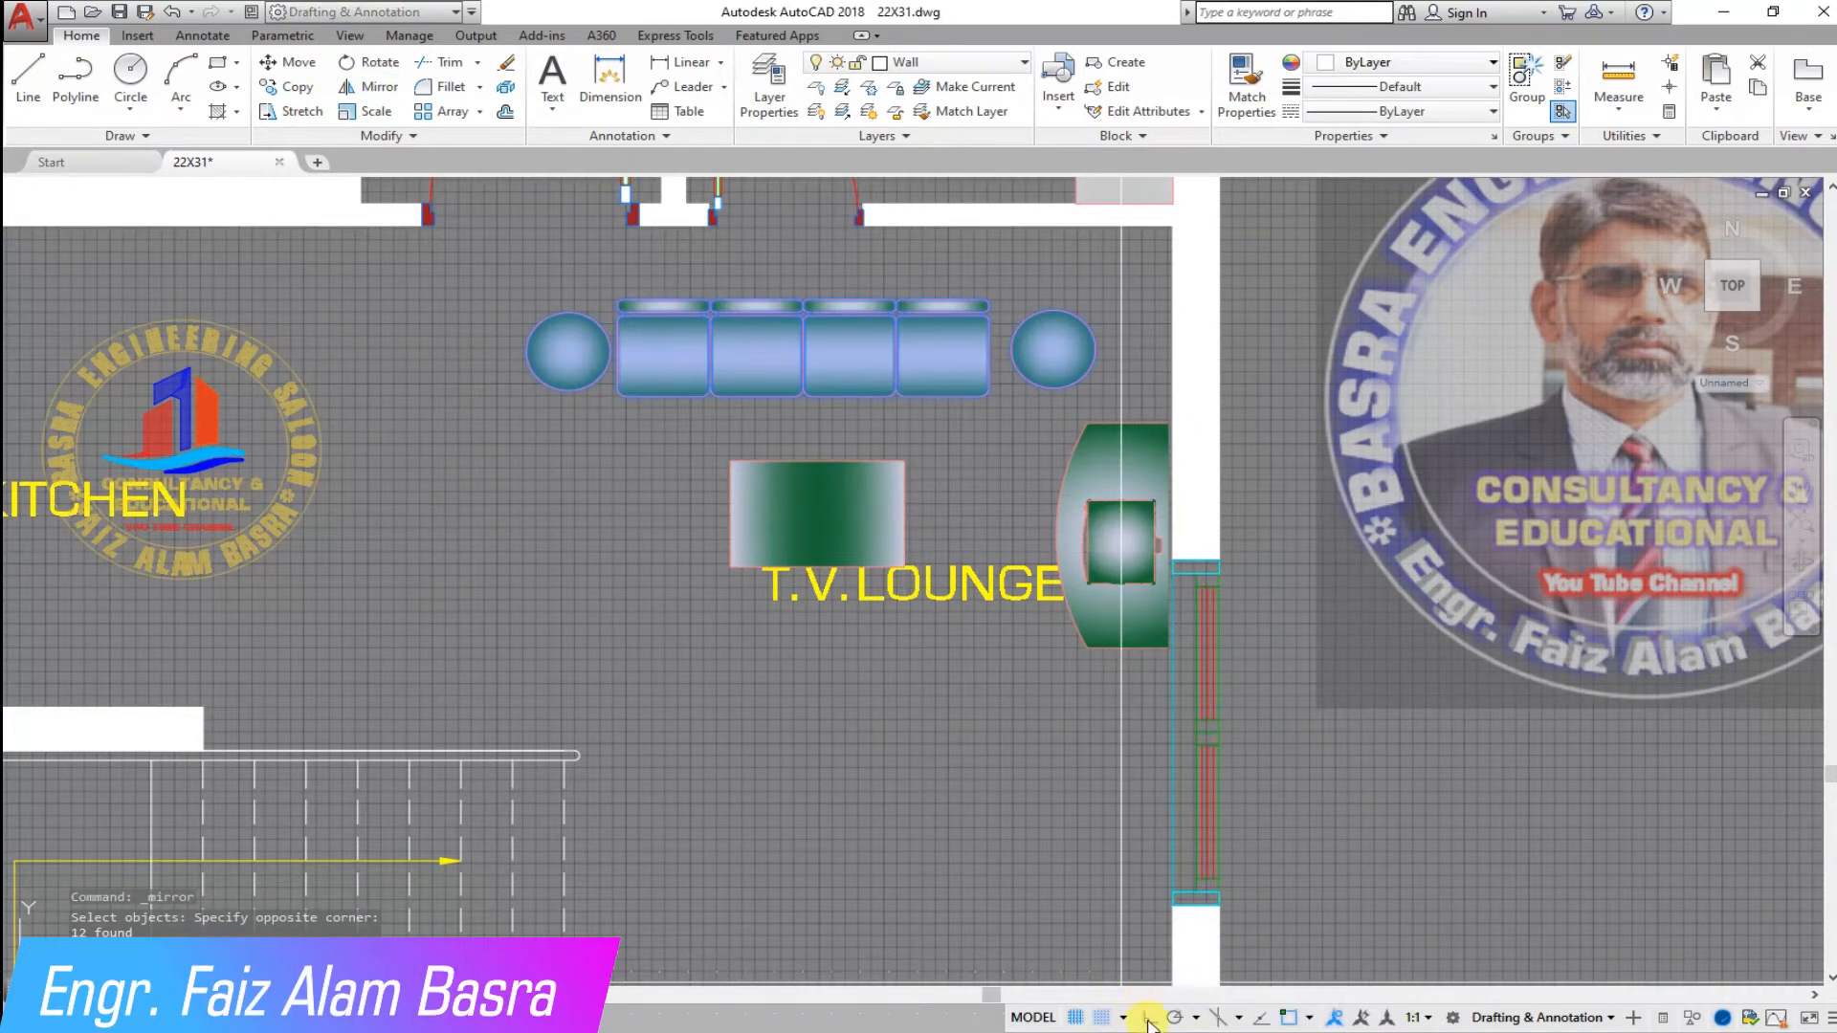
pyautogui.click(903, 514)
pyautogui.click(712, 516)
pyautogui.click(762, 587)
# - Move the T.V. LOUNGE label straight down about 3'-3" to sit below the lower sofa
pyautogui.scroll(-2, 645, 388)
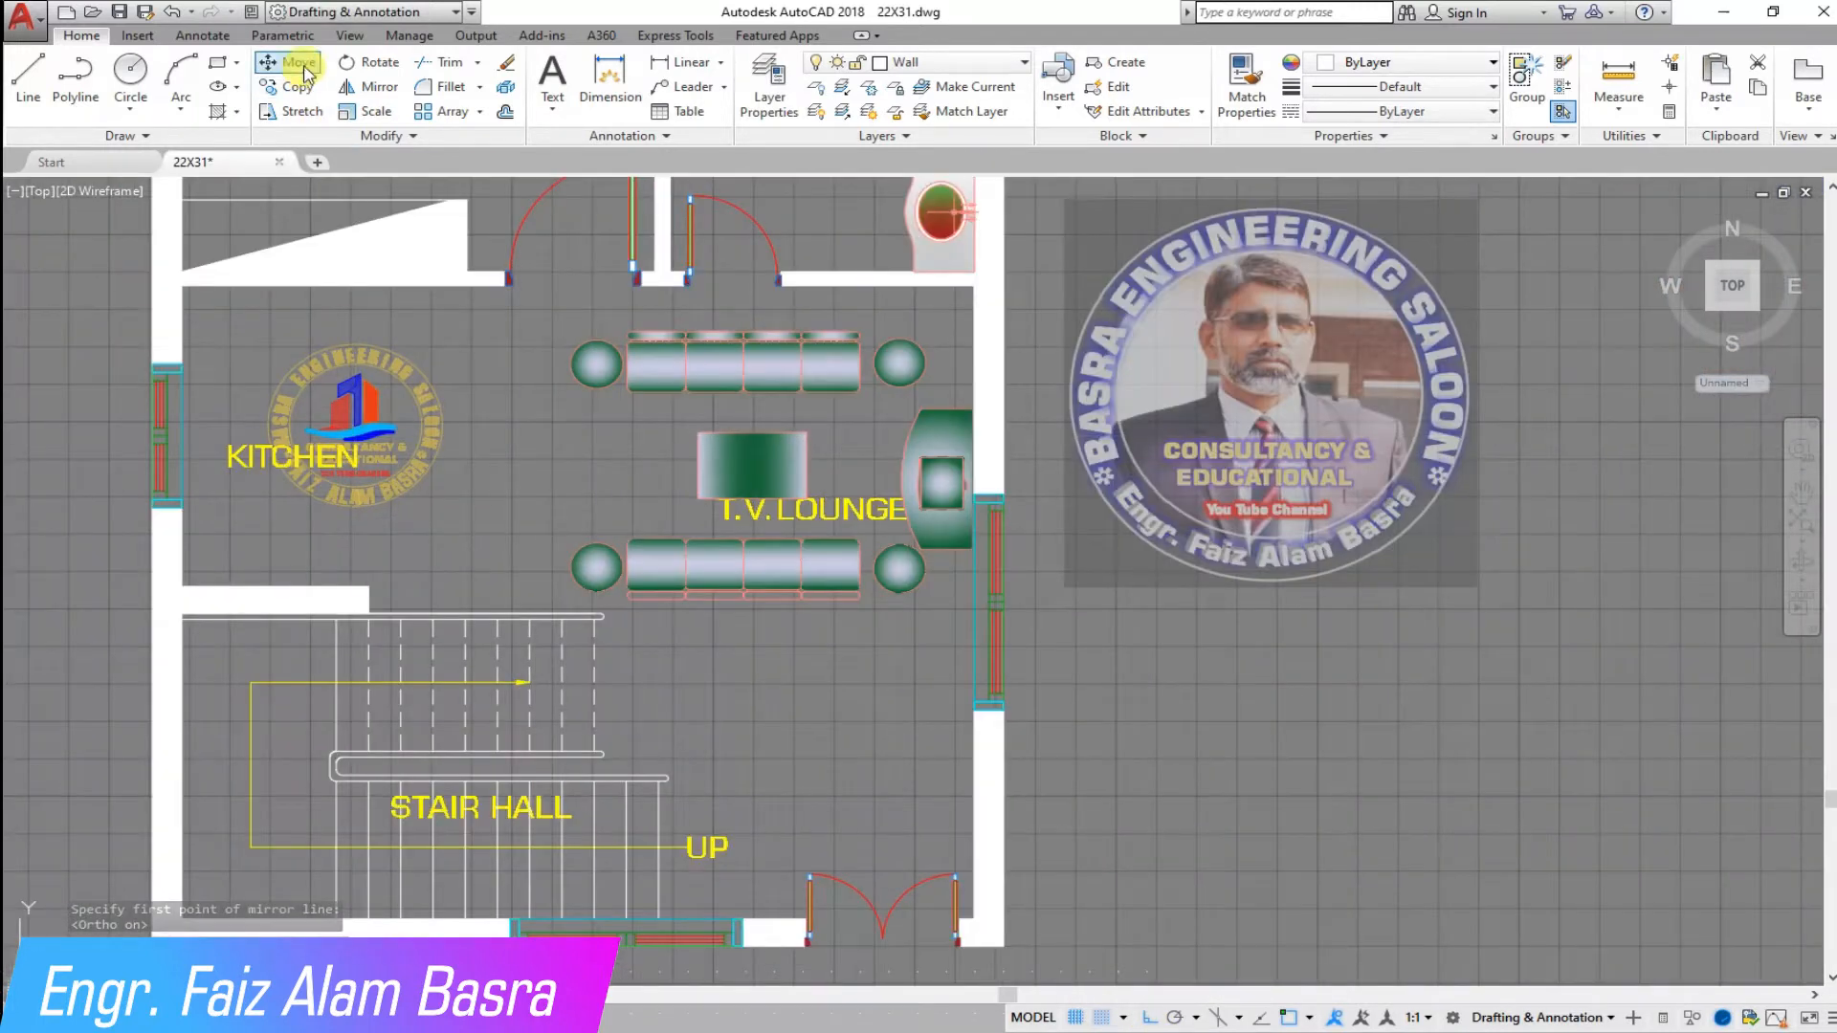
pyautogui.press('Return')
pyautogui.click(1040, 560)
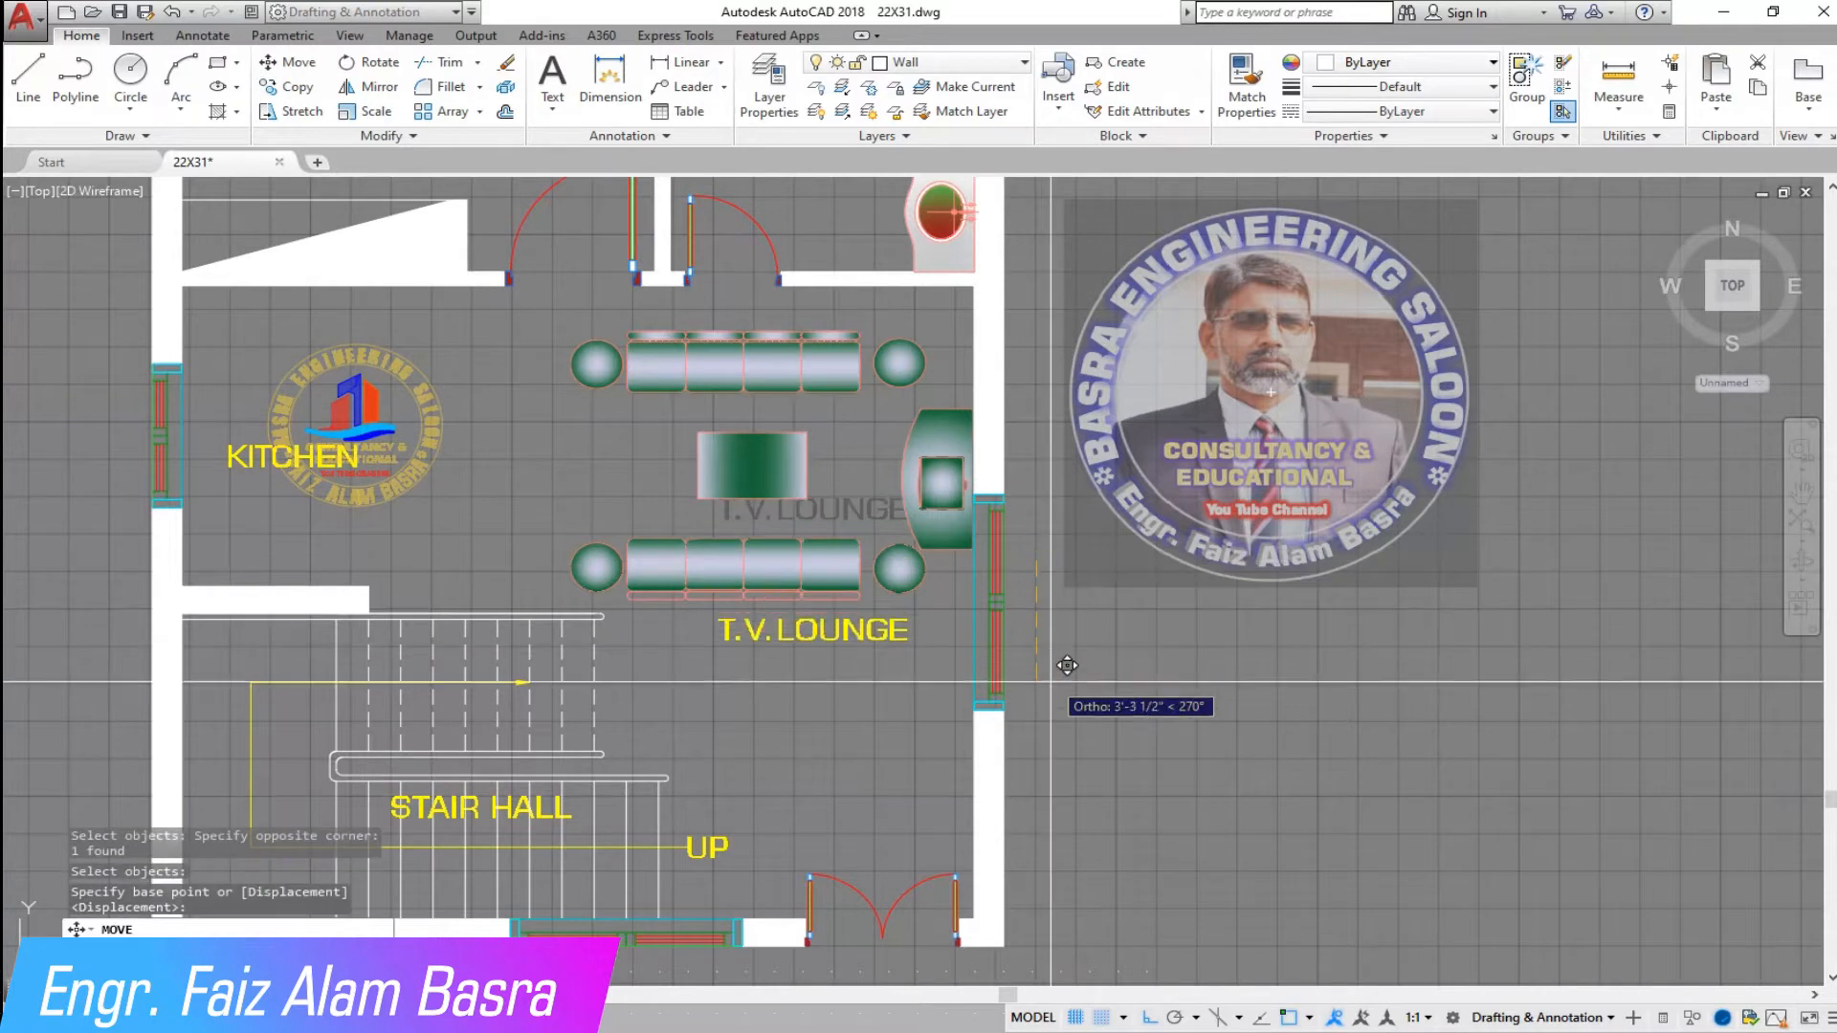
pyautogui.click(1058, 670)
# - Move the television unit straight up about 7" to line it up with the centre table
pyautogui.scroll(-2, 669, 424)
pyautogui.scroll(2, 616, 386)
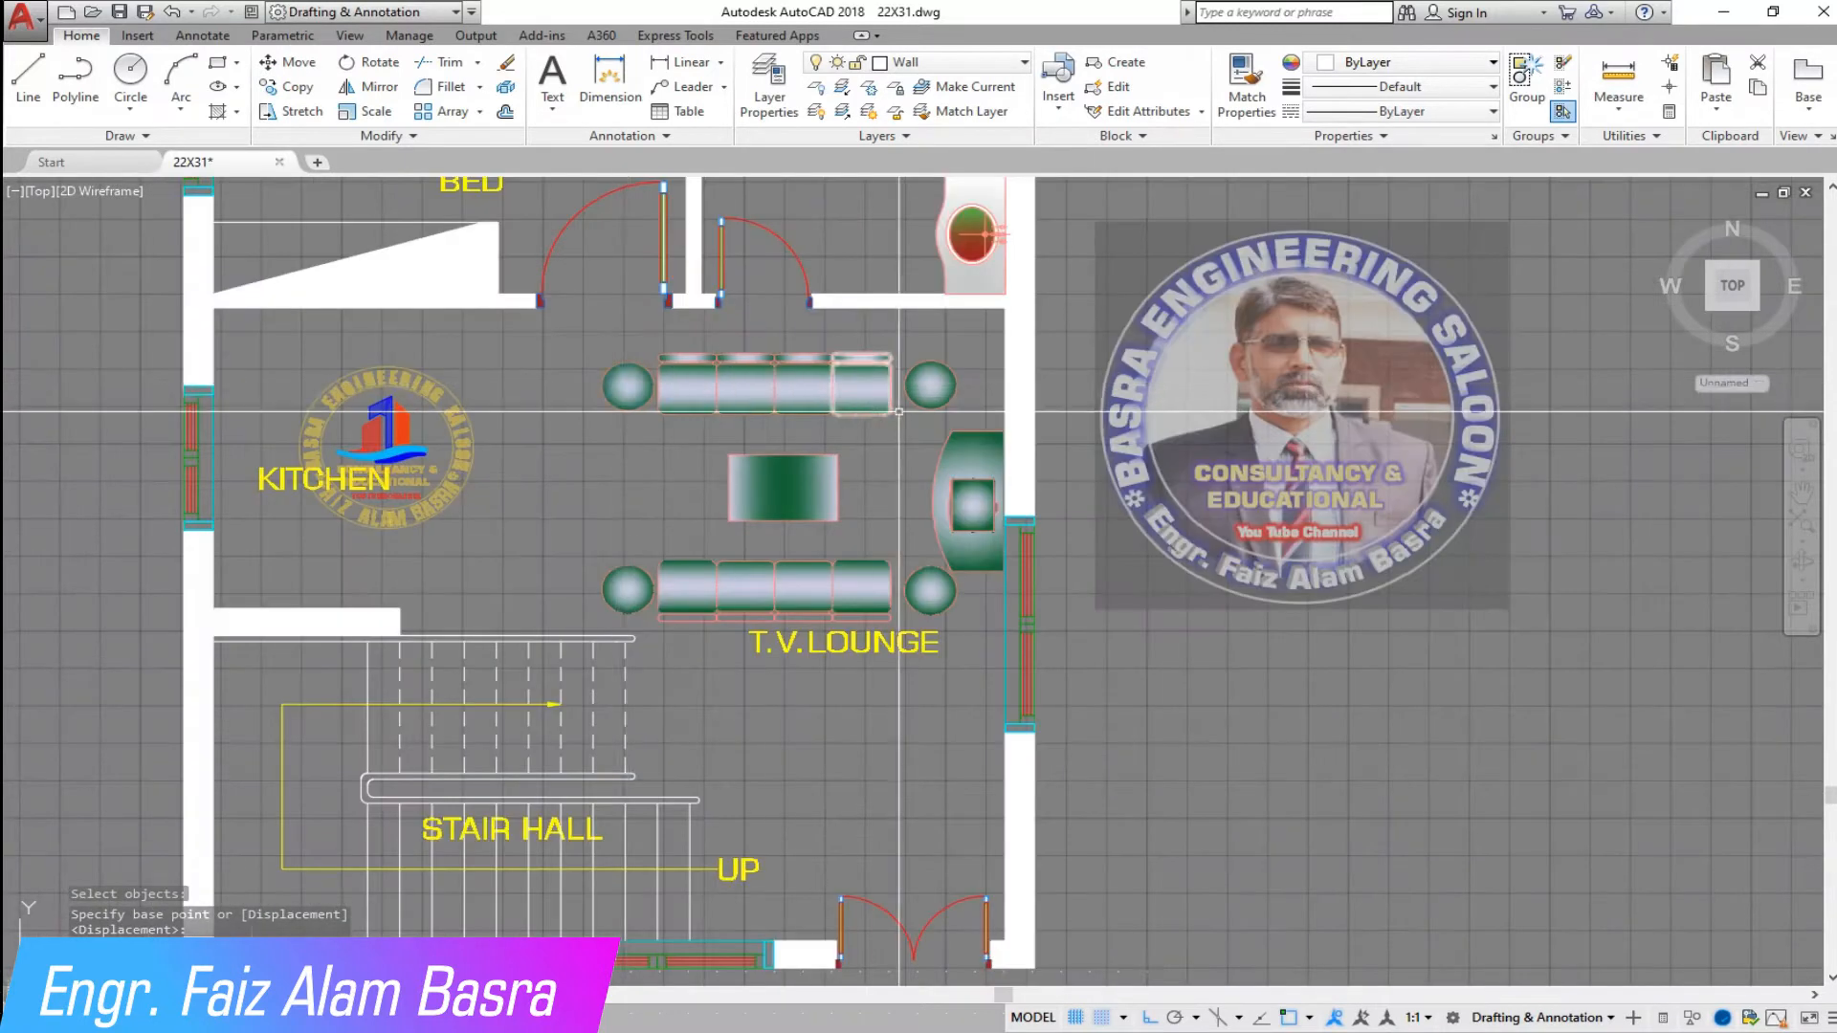
pyautogui.scroll(3, 899, 411)
pyautogui.click(1113, 829)
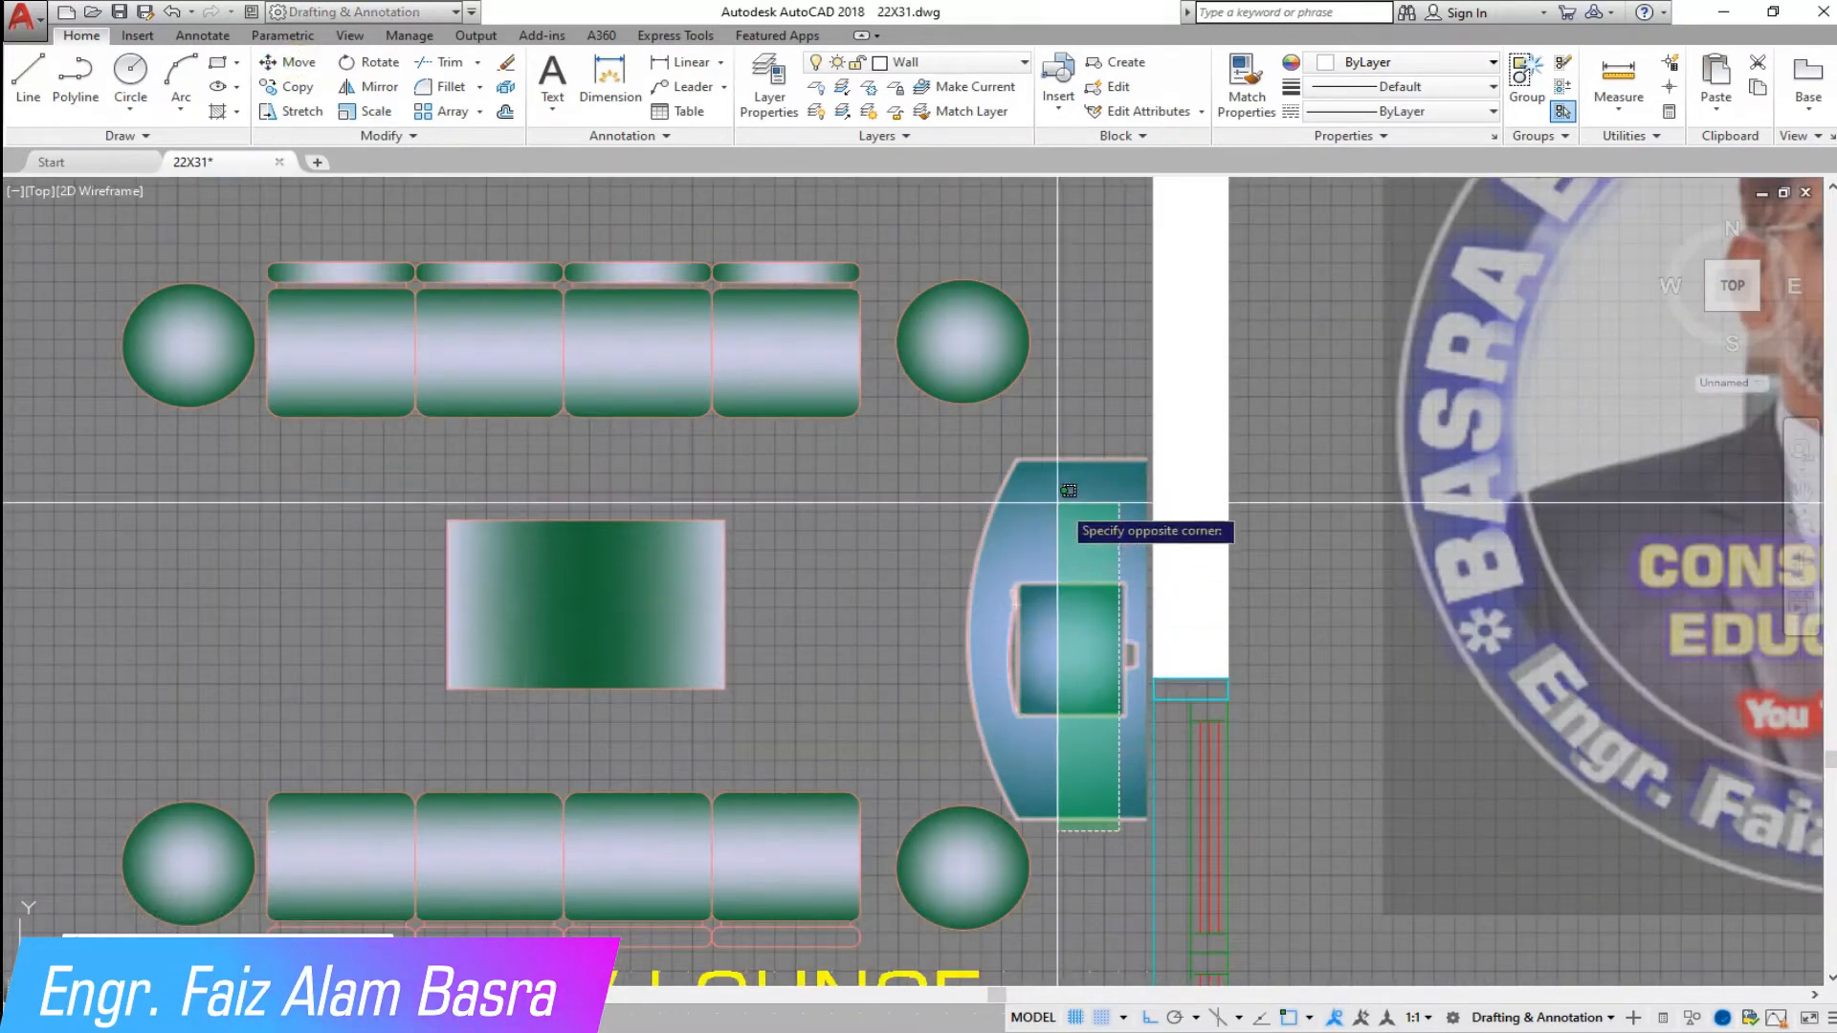
pyautogui.click(1036, 438)
pyautogui.press('Return')
pyautogui.click(840, 625)
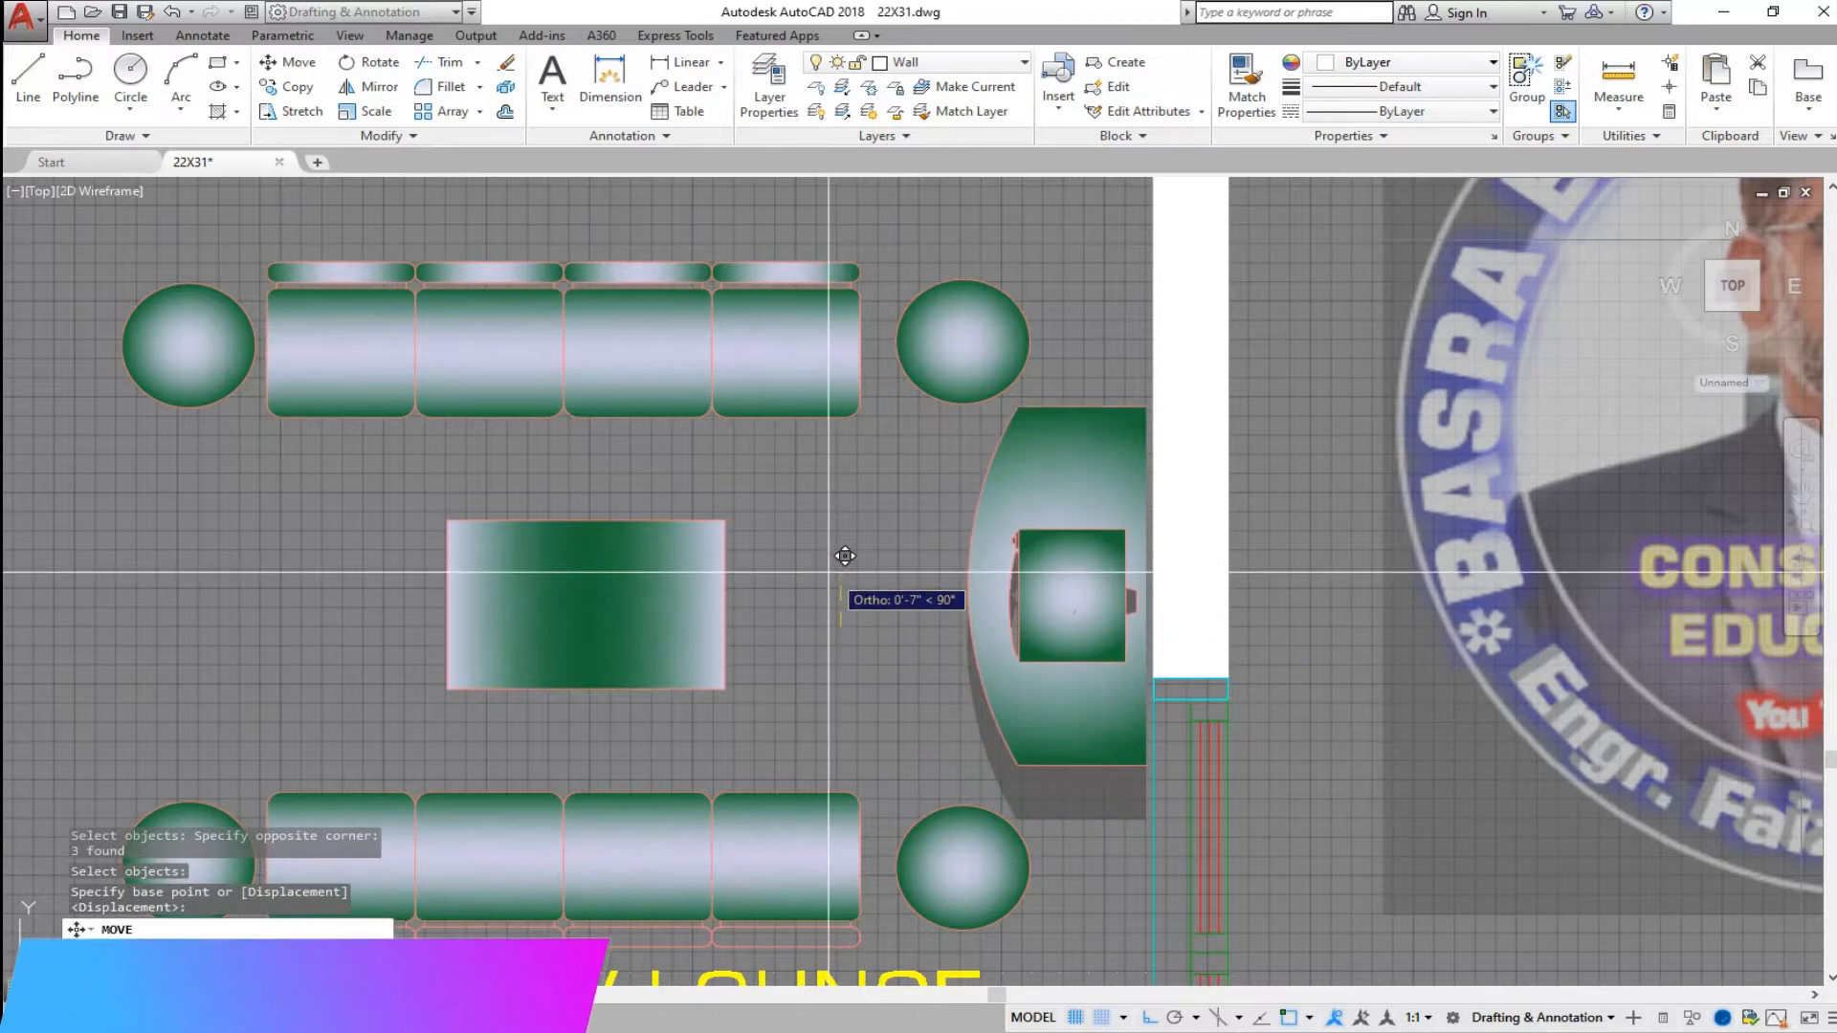
pyautogui.scroll(-5, 833, 588)
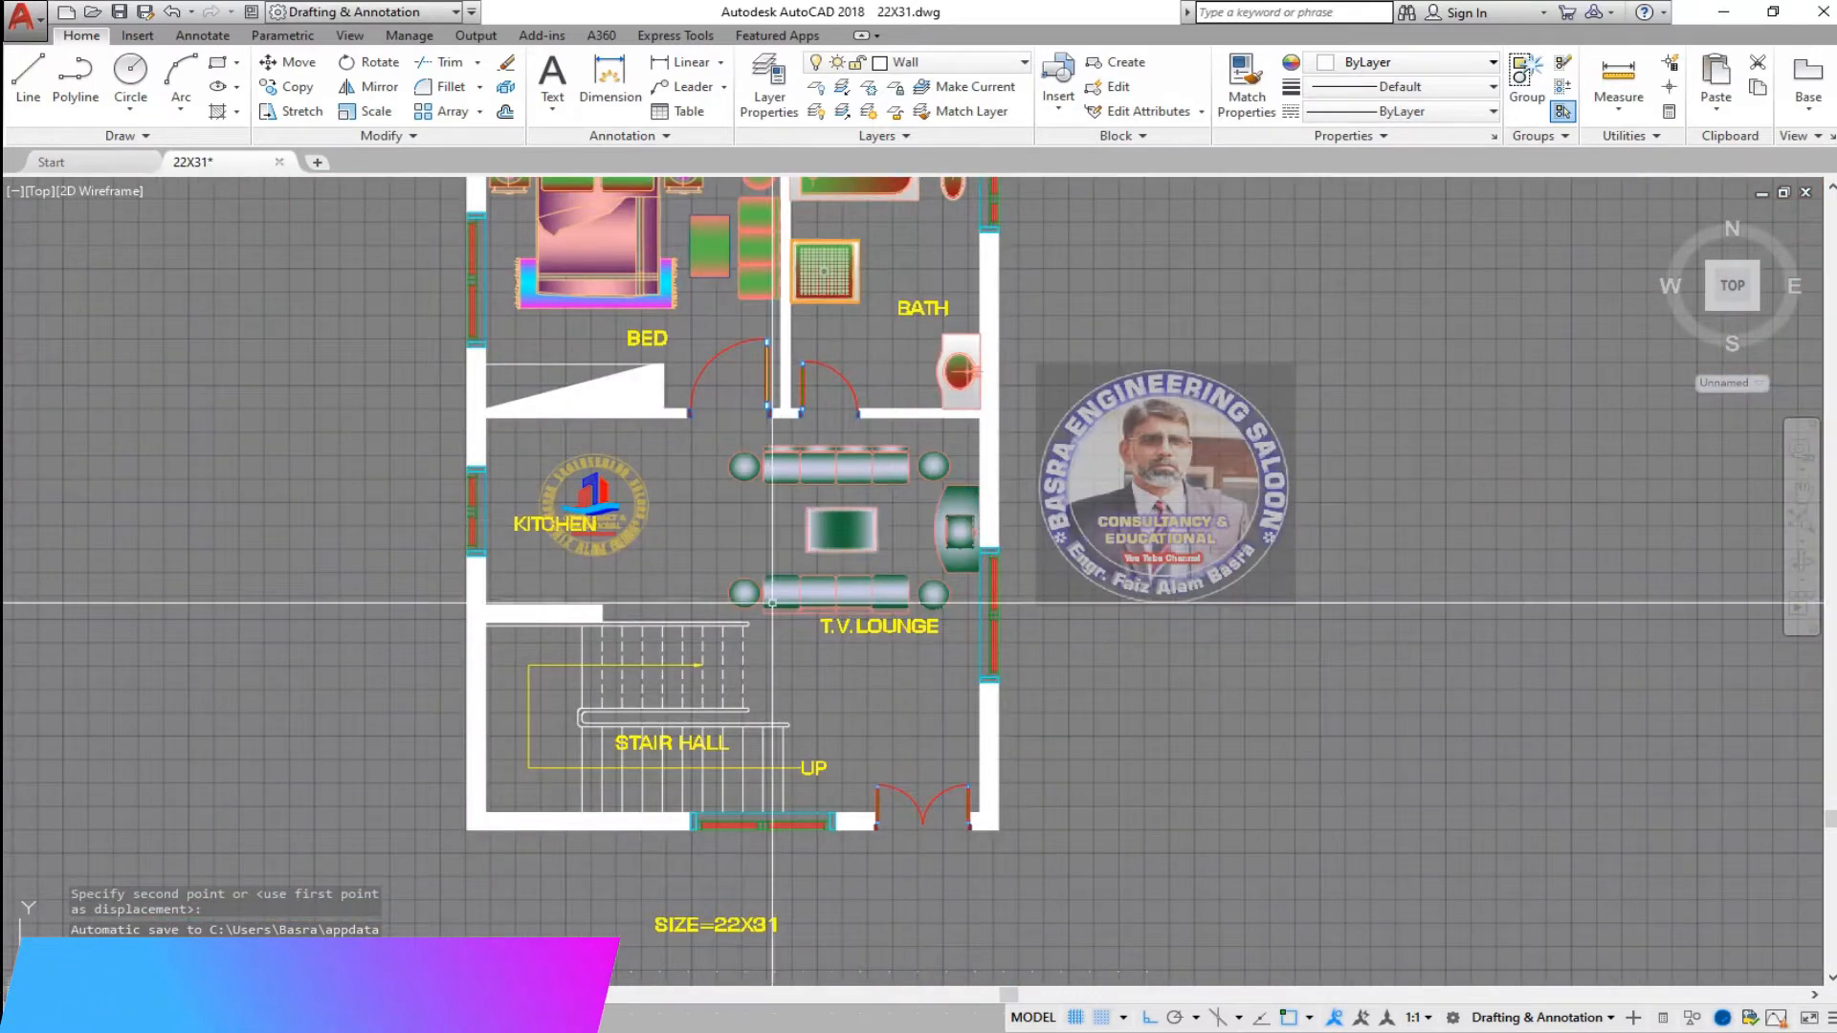
# - Copy the bedroom's three-seat sofa and round table to the open side of the T.V. lounge, between the seating and the kitchen
pyautogui.scroll(2, 705, 511)
pyautogui.scroll(2, 705, 511)
pyautogui.scroll(-4, 995, 514)
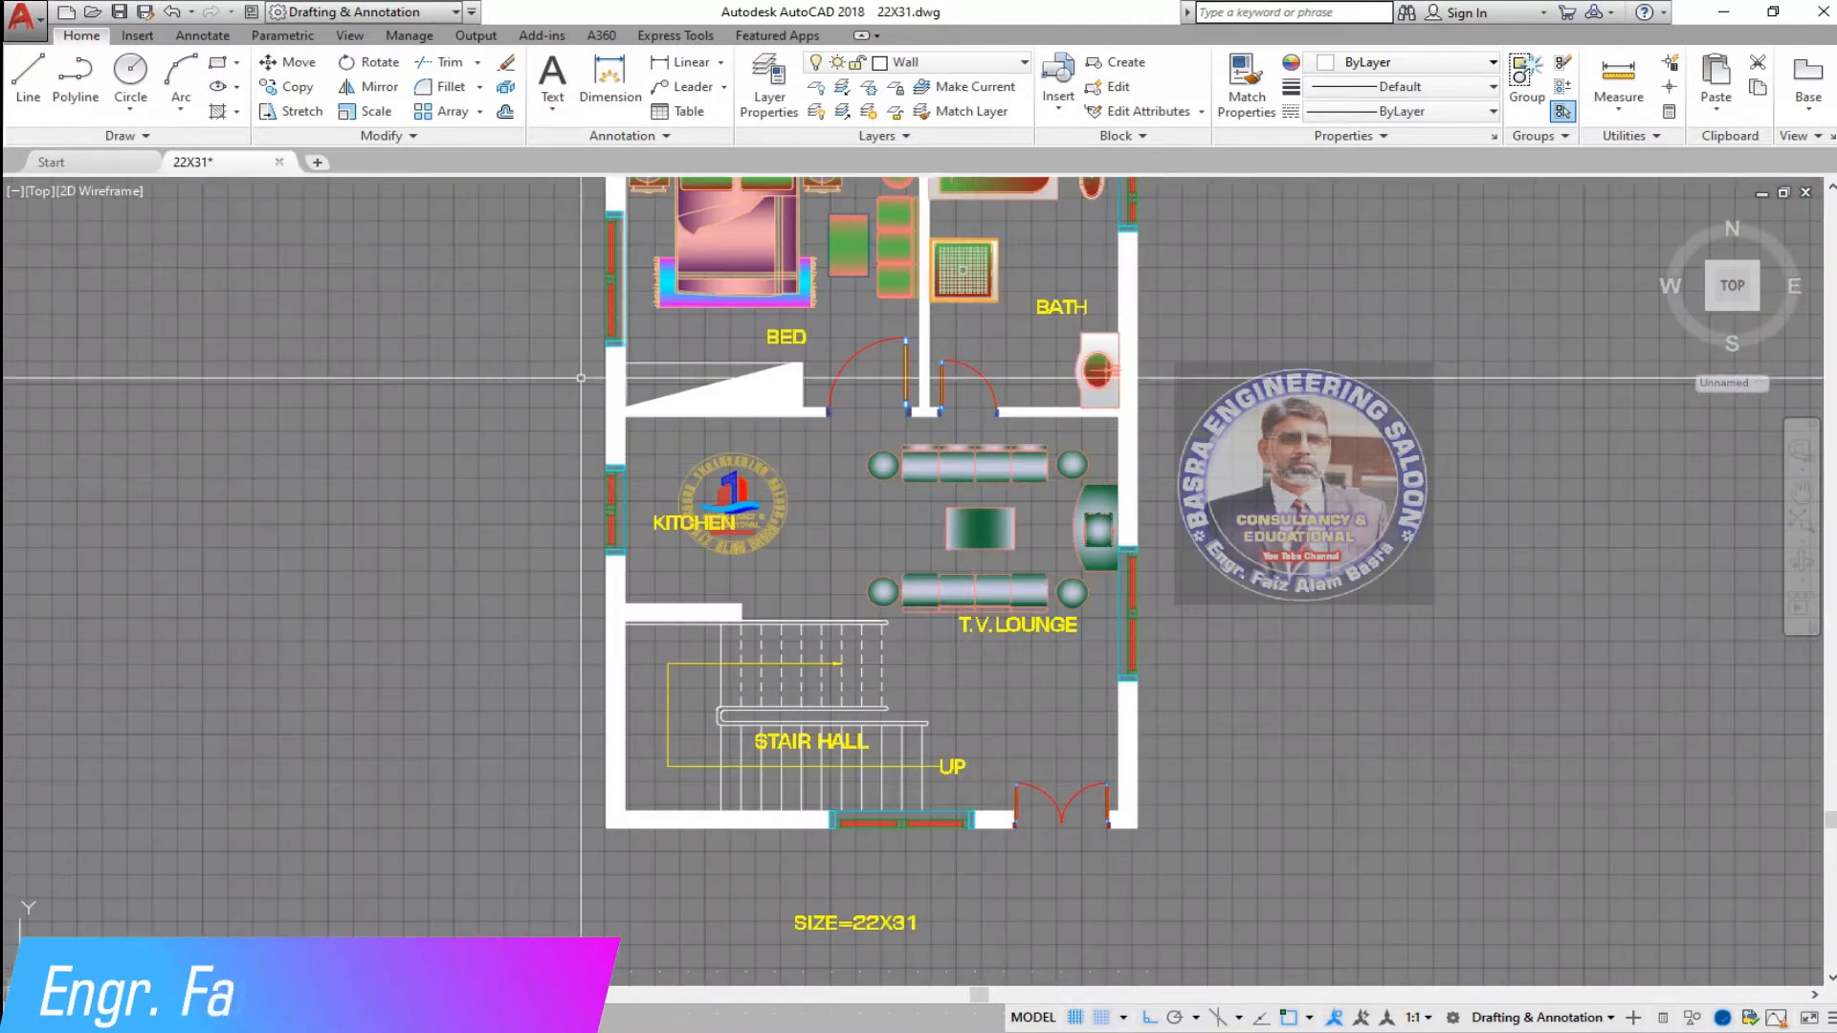
pyautogui.scroll(-2, 873, 417)
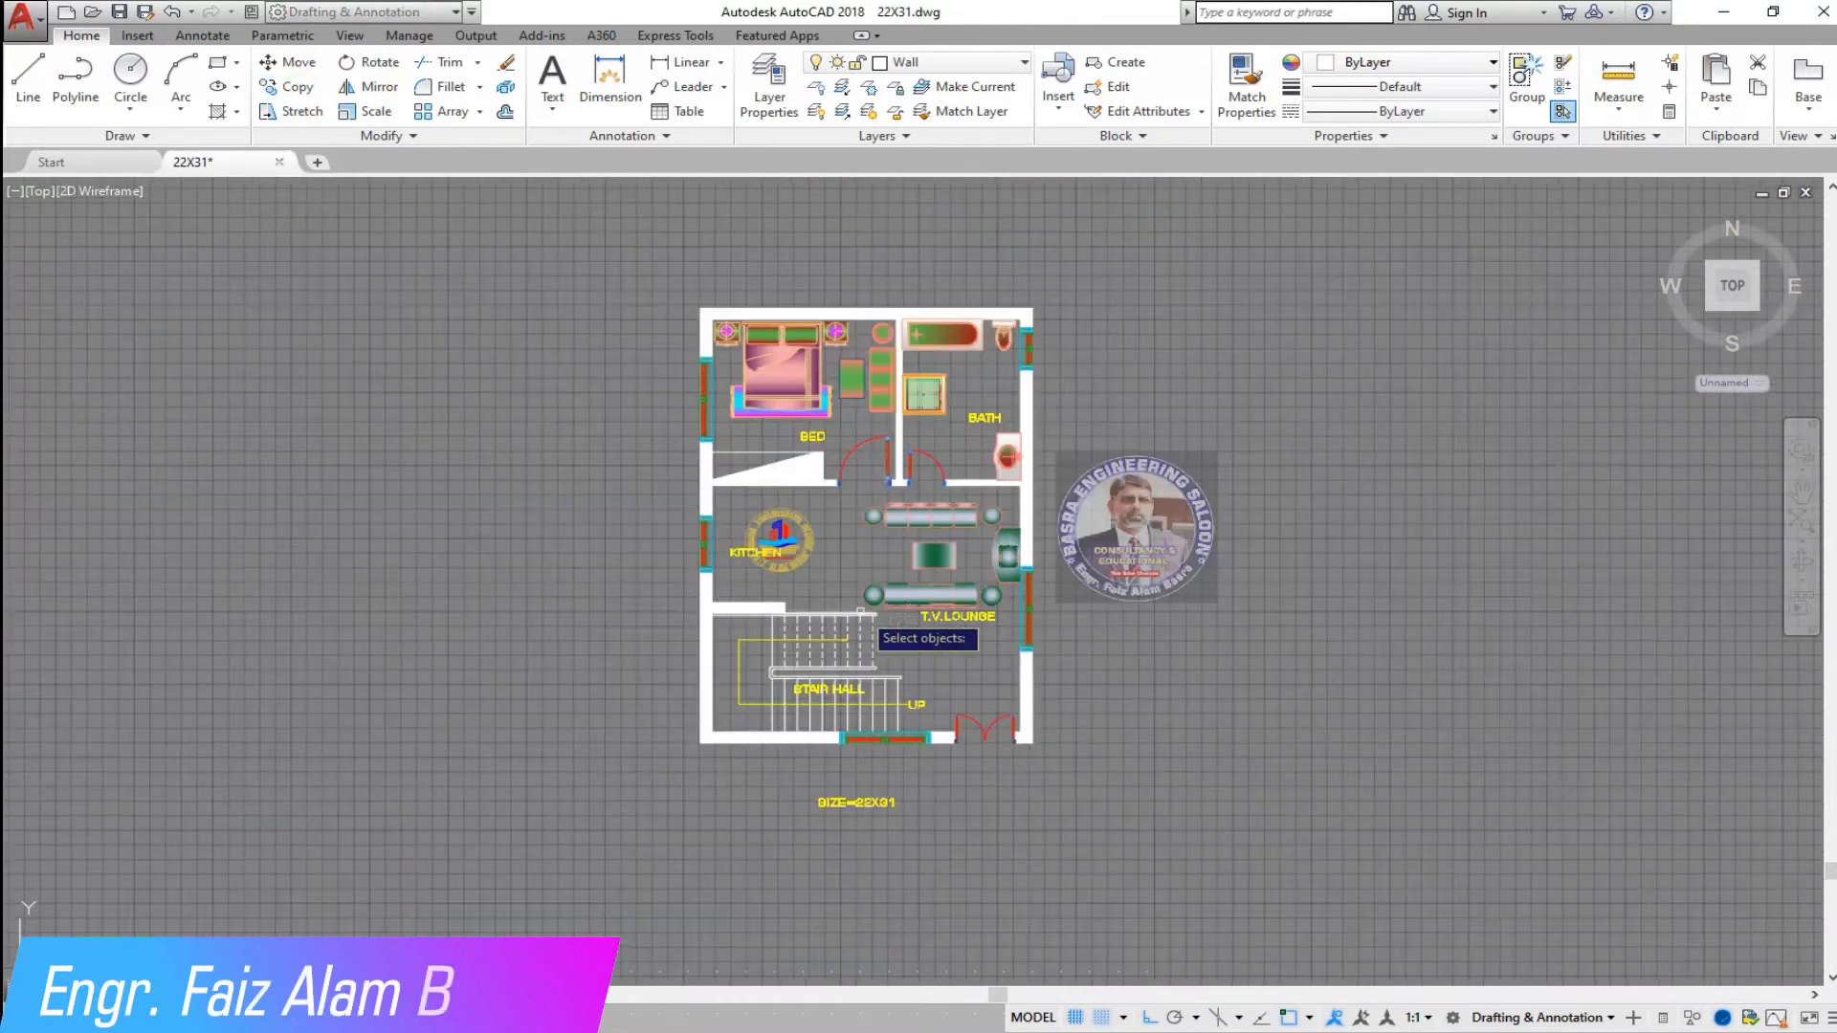
pyautogui.scroll(4, 875, 407)
pyautogui.click(848, 357)
pyautogui.press('Return')
pyautogui.click(872, 454)
pyautogui.scroll(-4, 854, 483)
pyautogui.scroll(6, 853, 602)
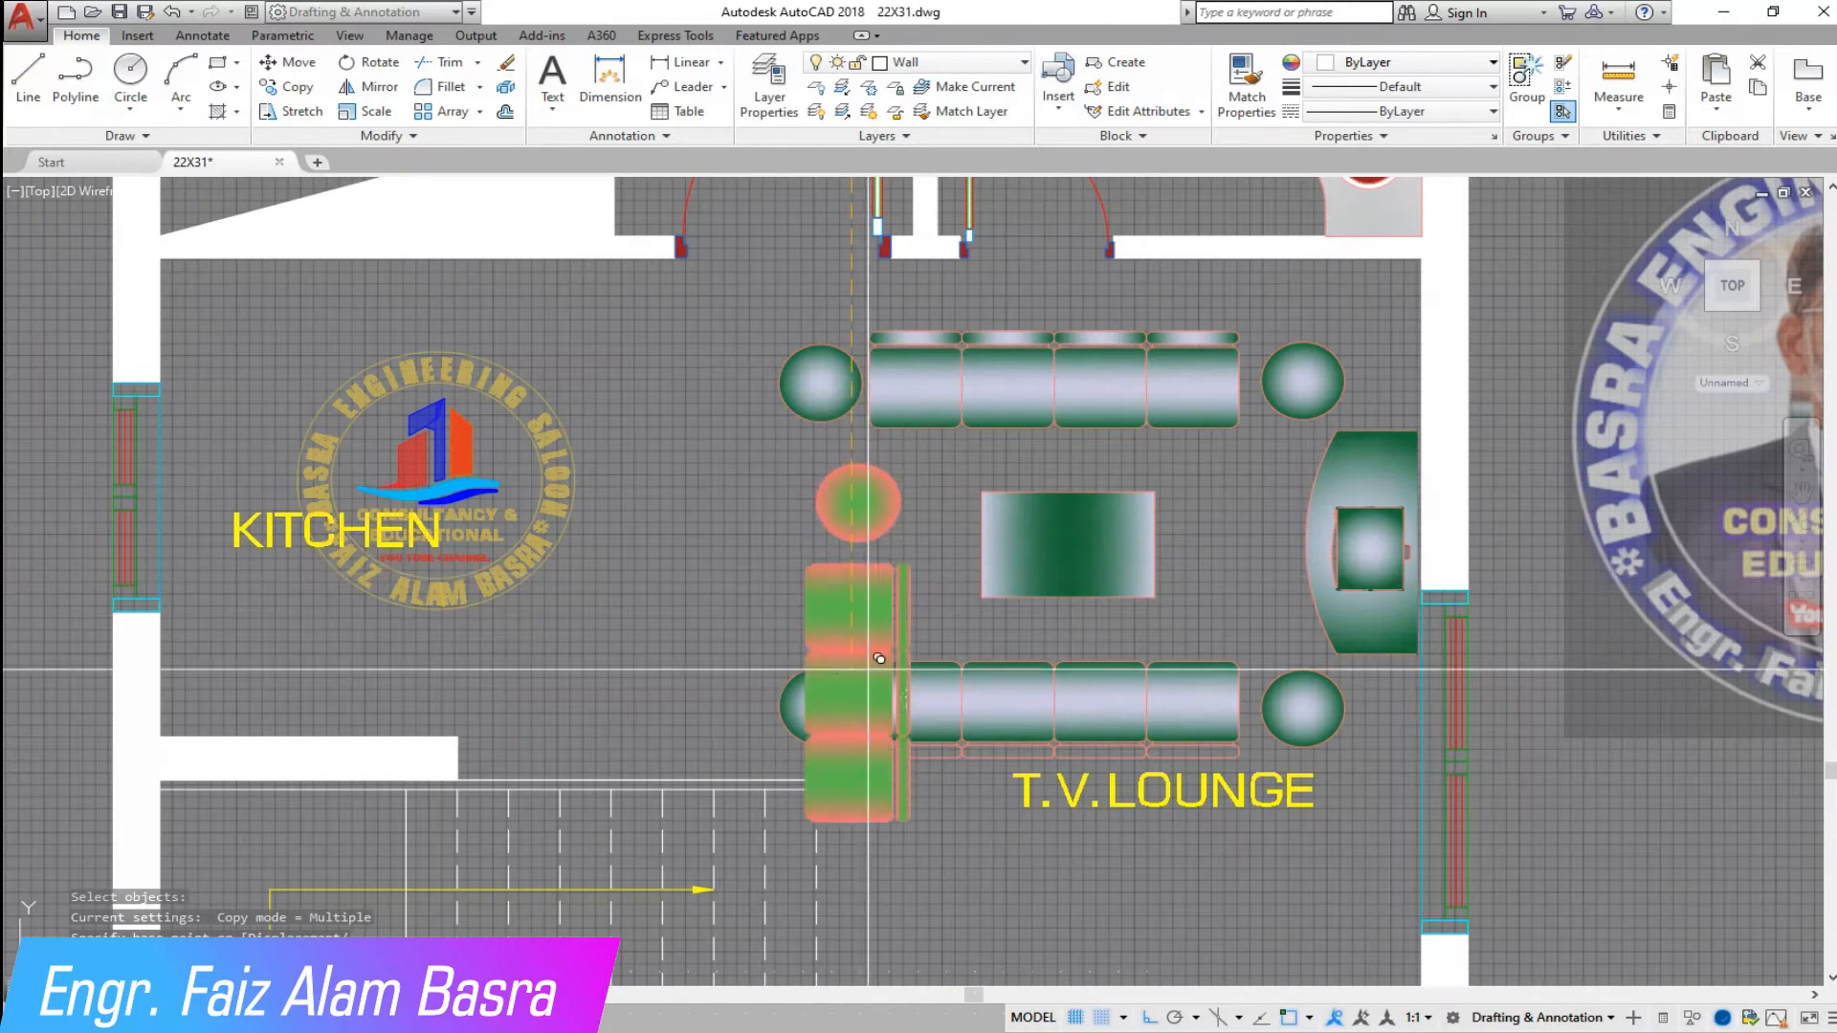
pyautogui.scroll(3, 756, 517)
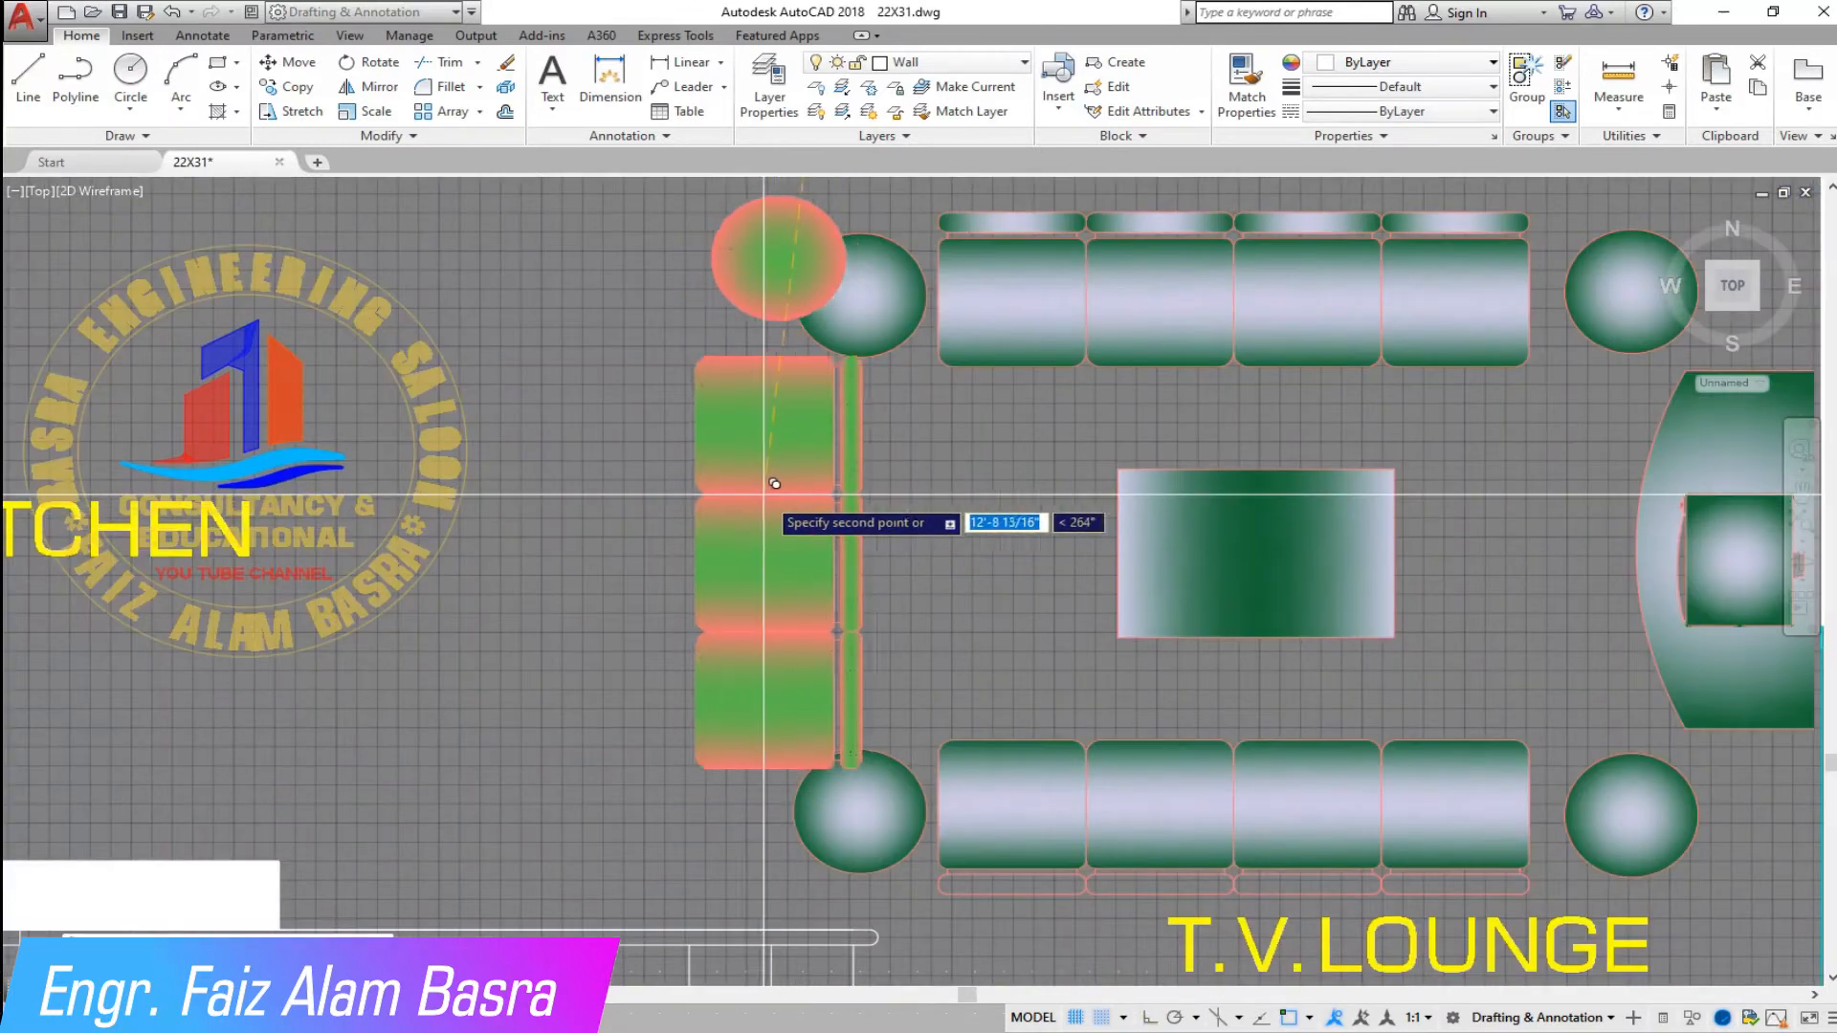
pyautogui.click(707, 477)
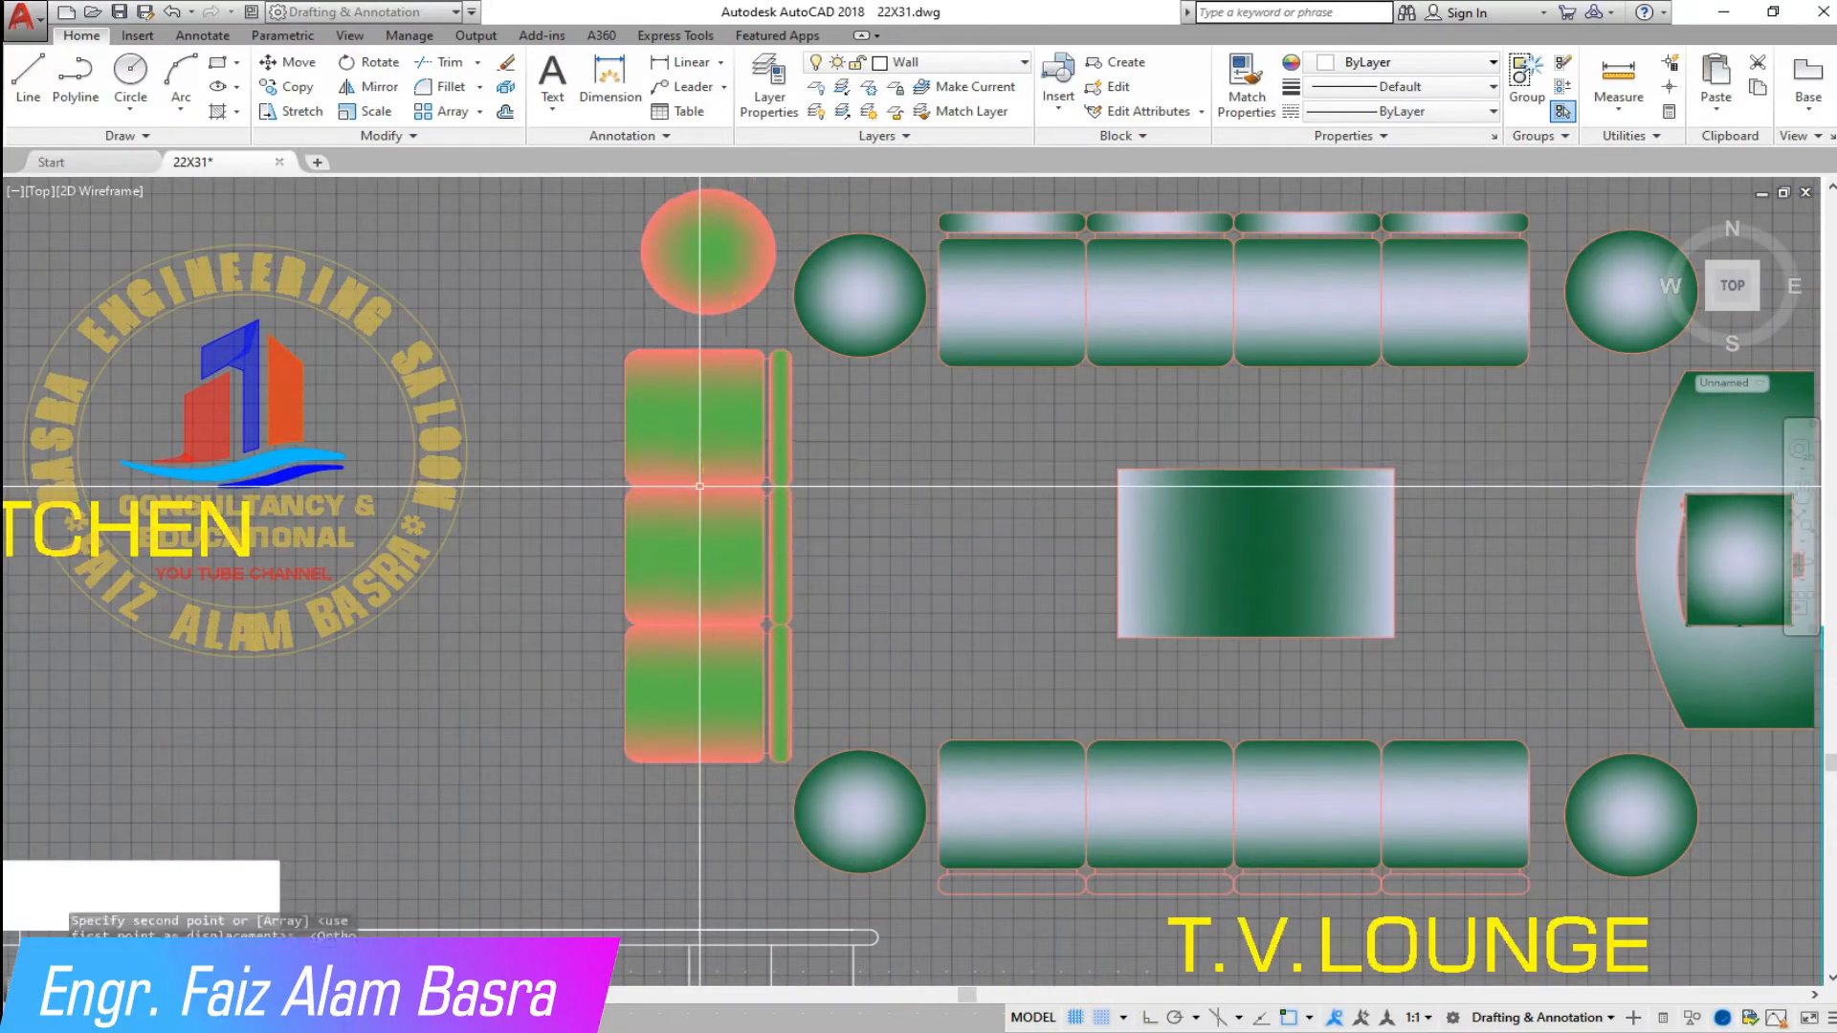
pyautogui.press('Escape')
# - Delete the copied round table beside the three-seat sofa, after ending the copy
pyautogui.click(752, 319)
pyautogui.click(709, 250)
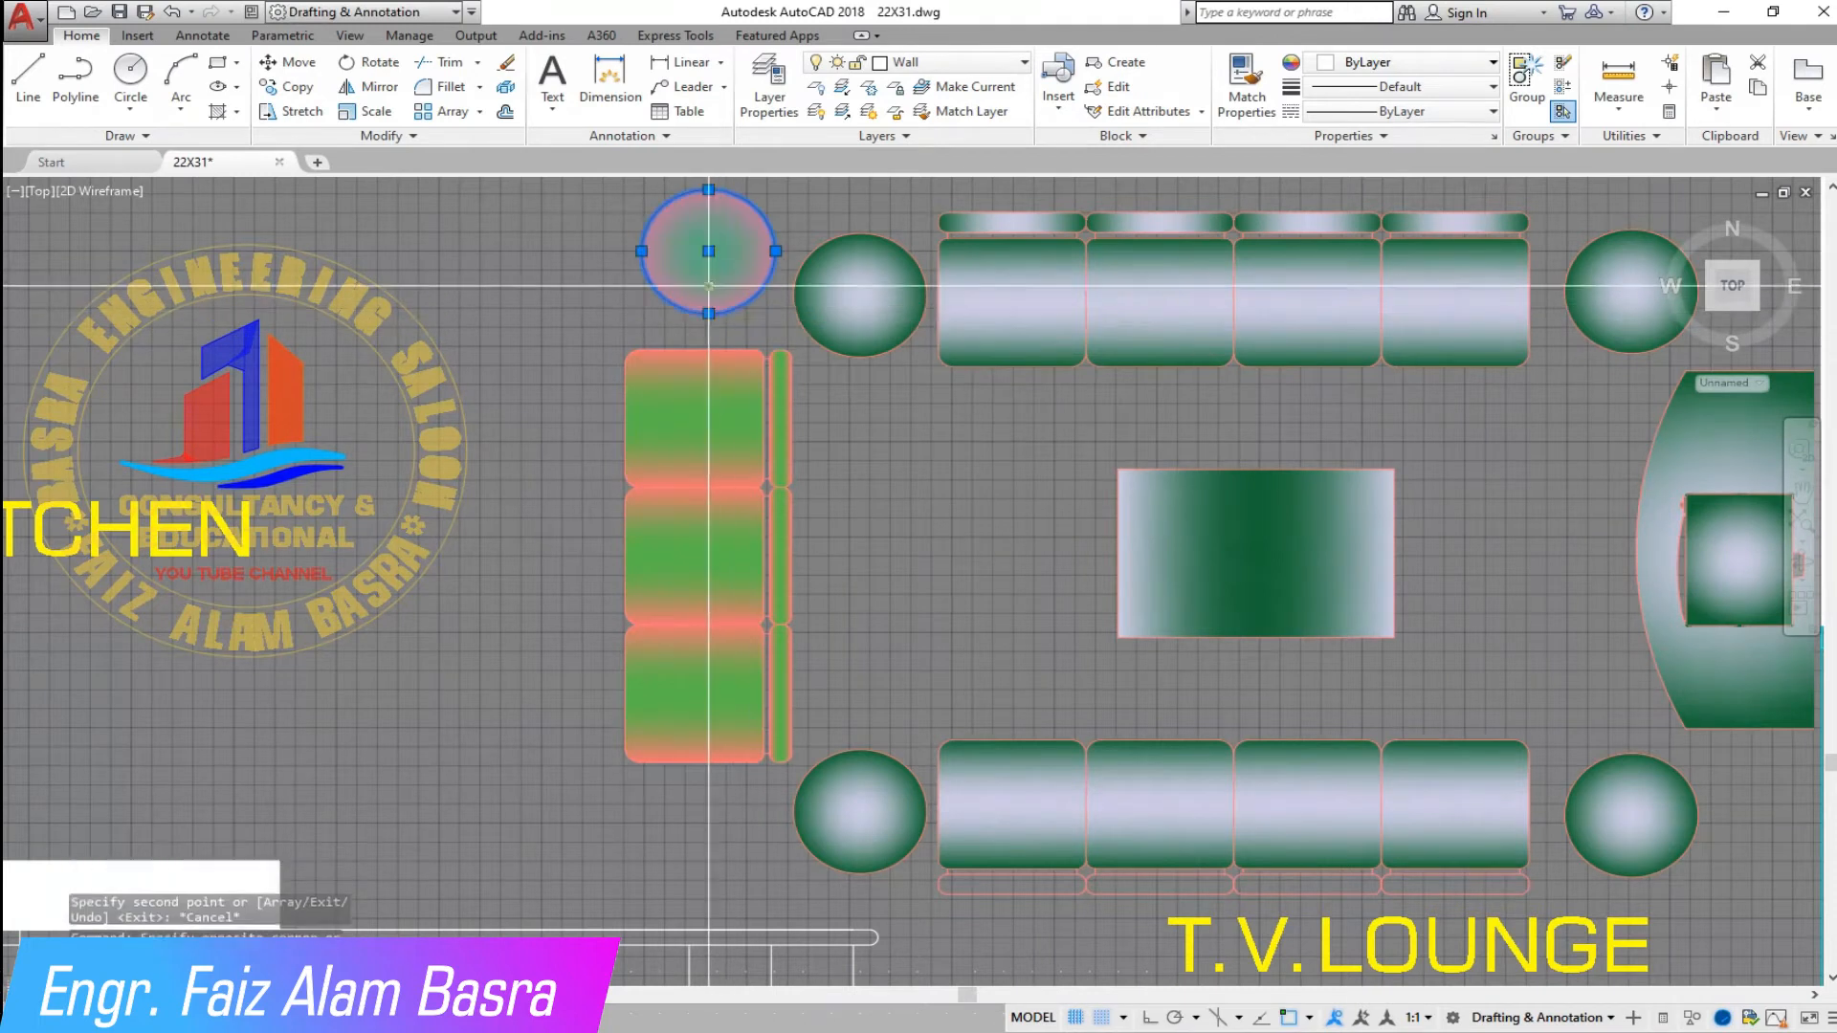
pyautogui.press('Delete')
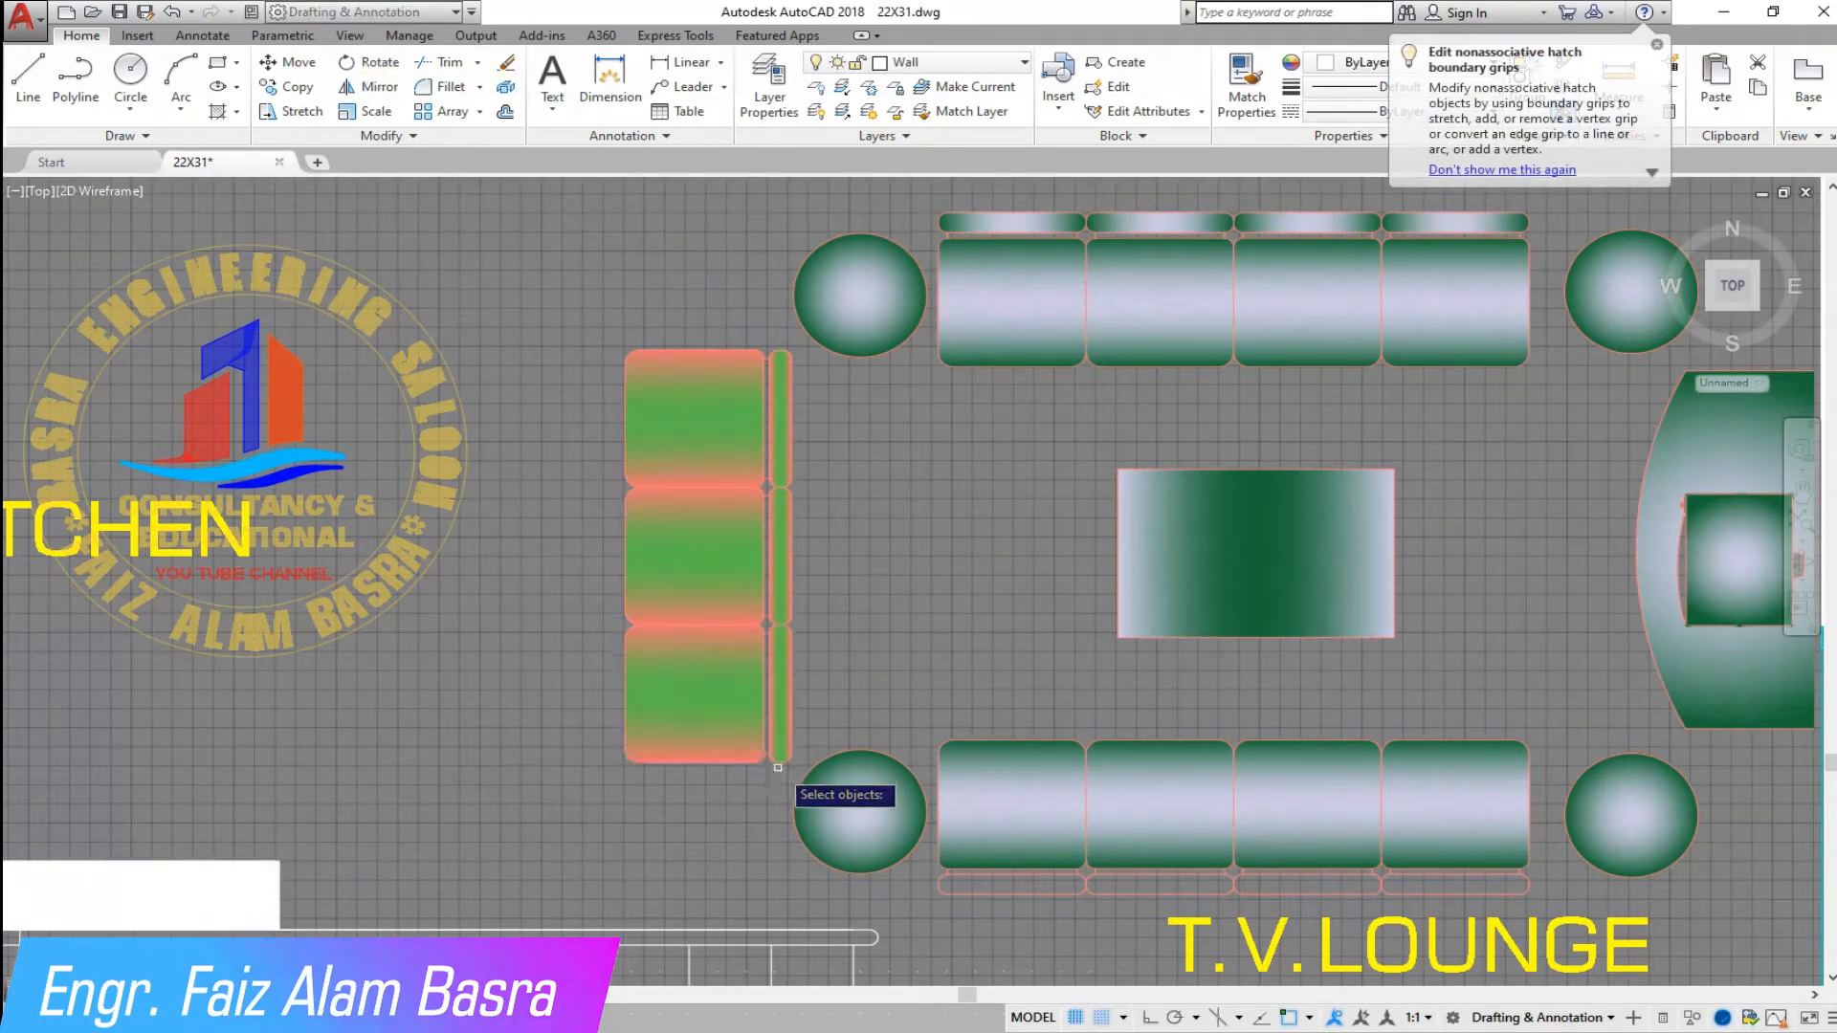
# - Mirror the copied three-seat sofa across its own vertical centreline and erase the original, so its seats face the centre table
pyautogui.click(777, 762)
pyautogui.press('Return')
pyautogui.click(698, 353)
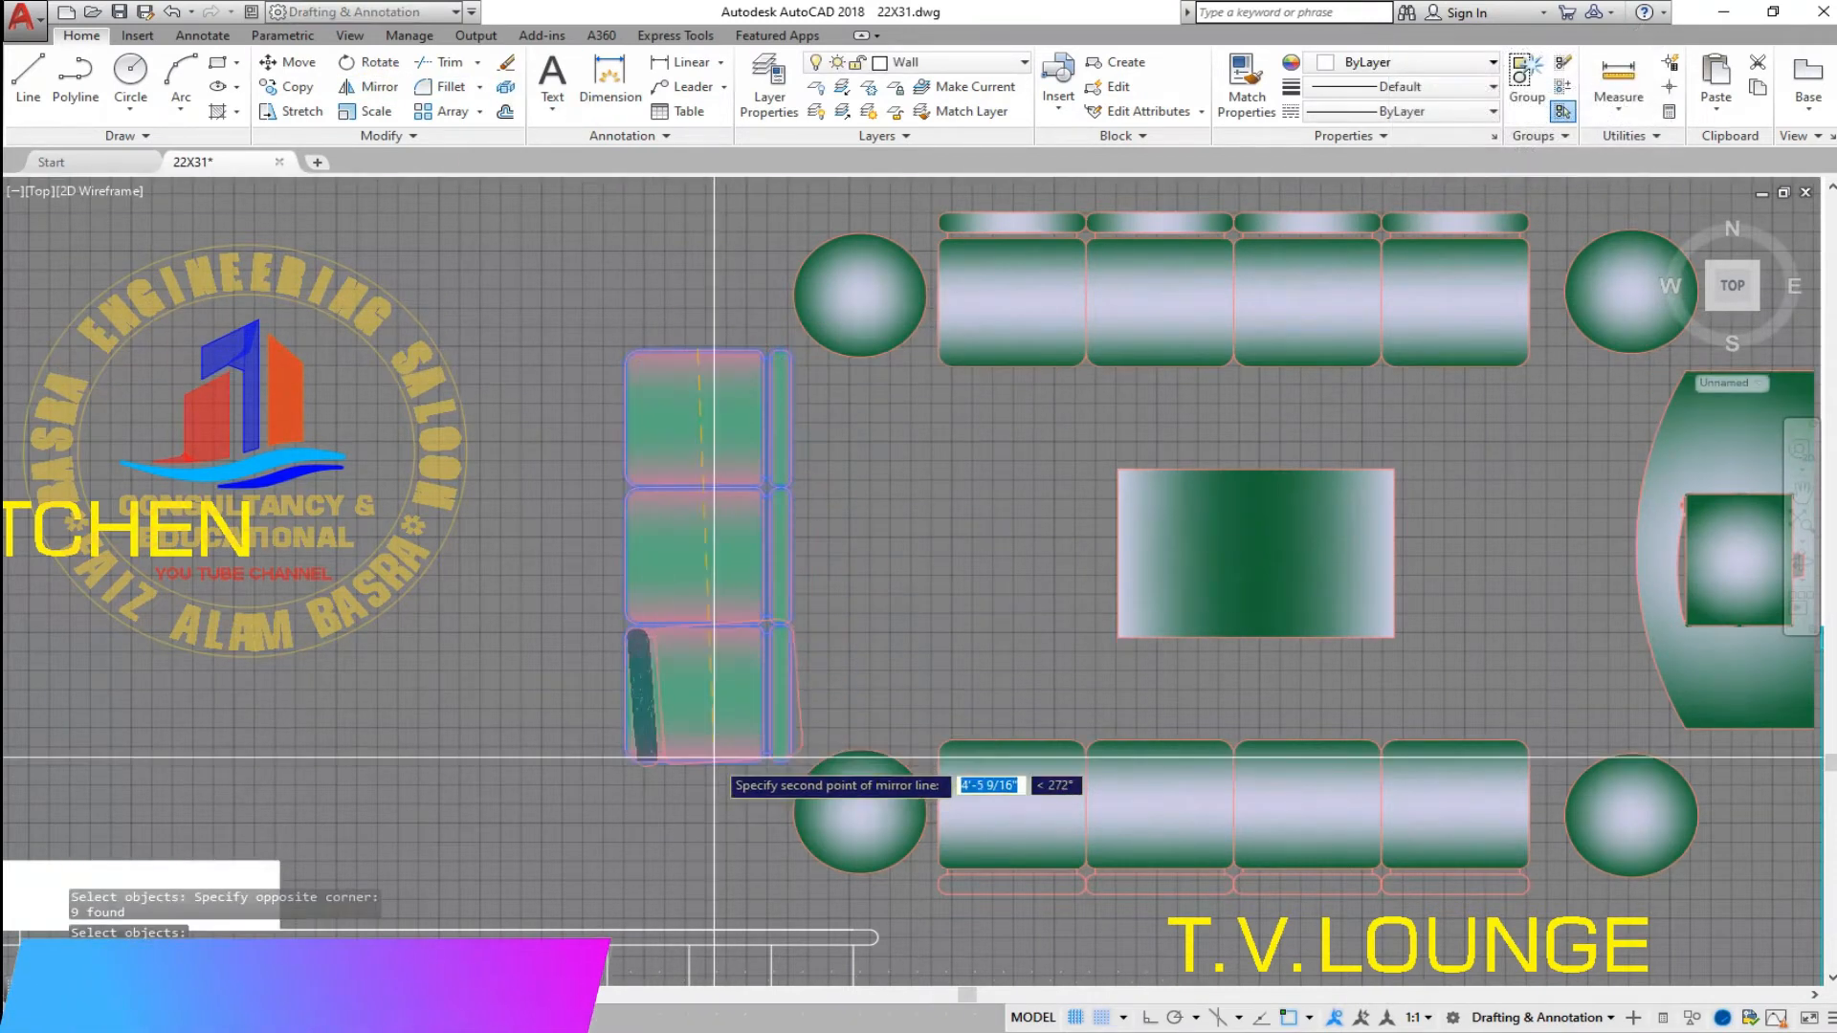
pyautogui.click(704, 770)
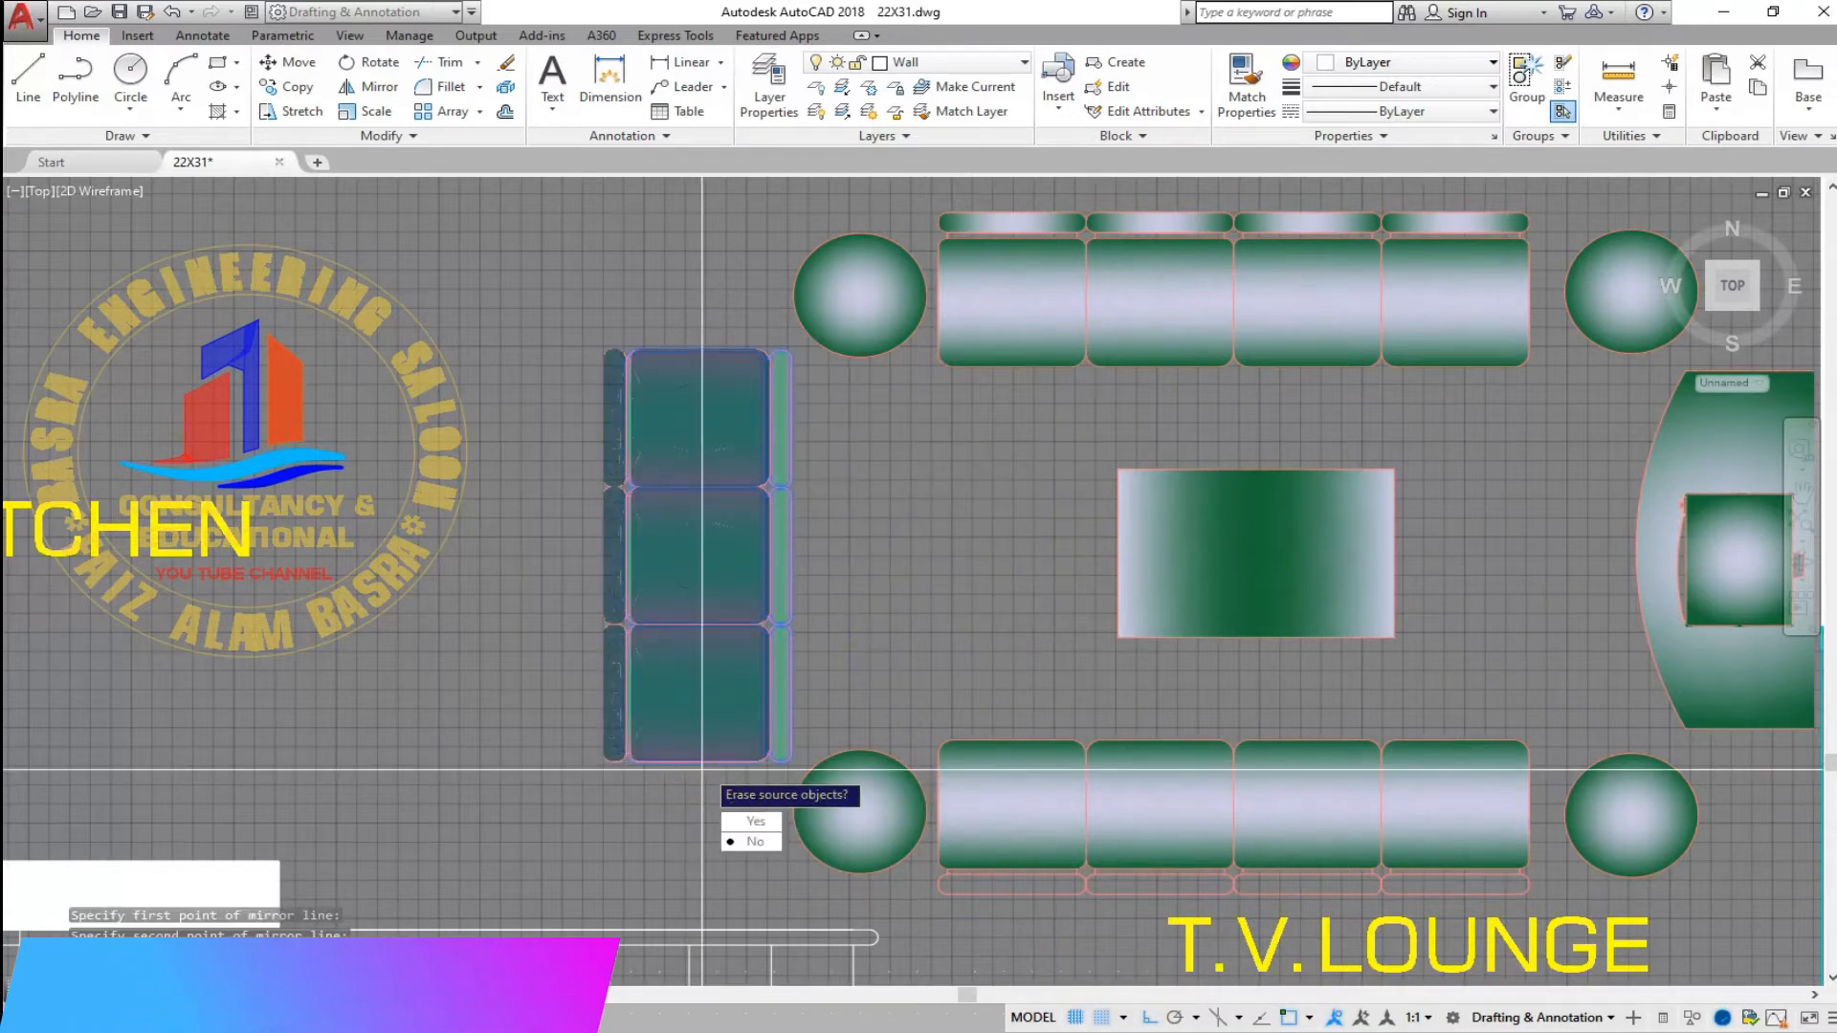
pyautogui.click(747, 822)
# - Move the three-seat sofa with Ortho off to the right and slightly down, closing up to the lower four-seat sofa
pyautogui.scroll(-2, 674, 435)
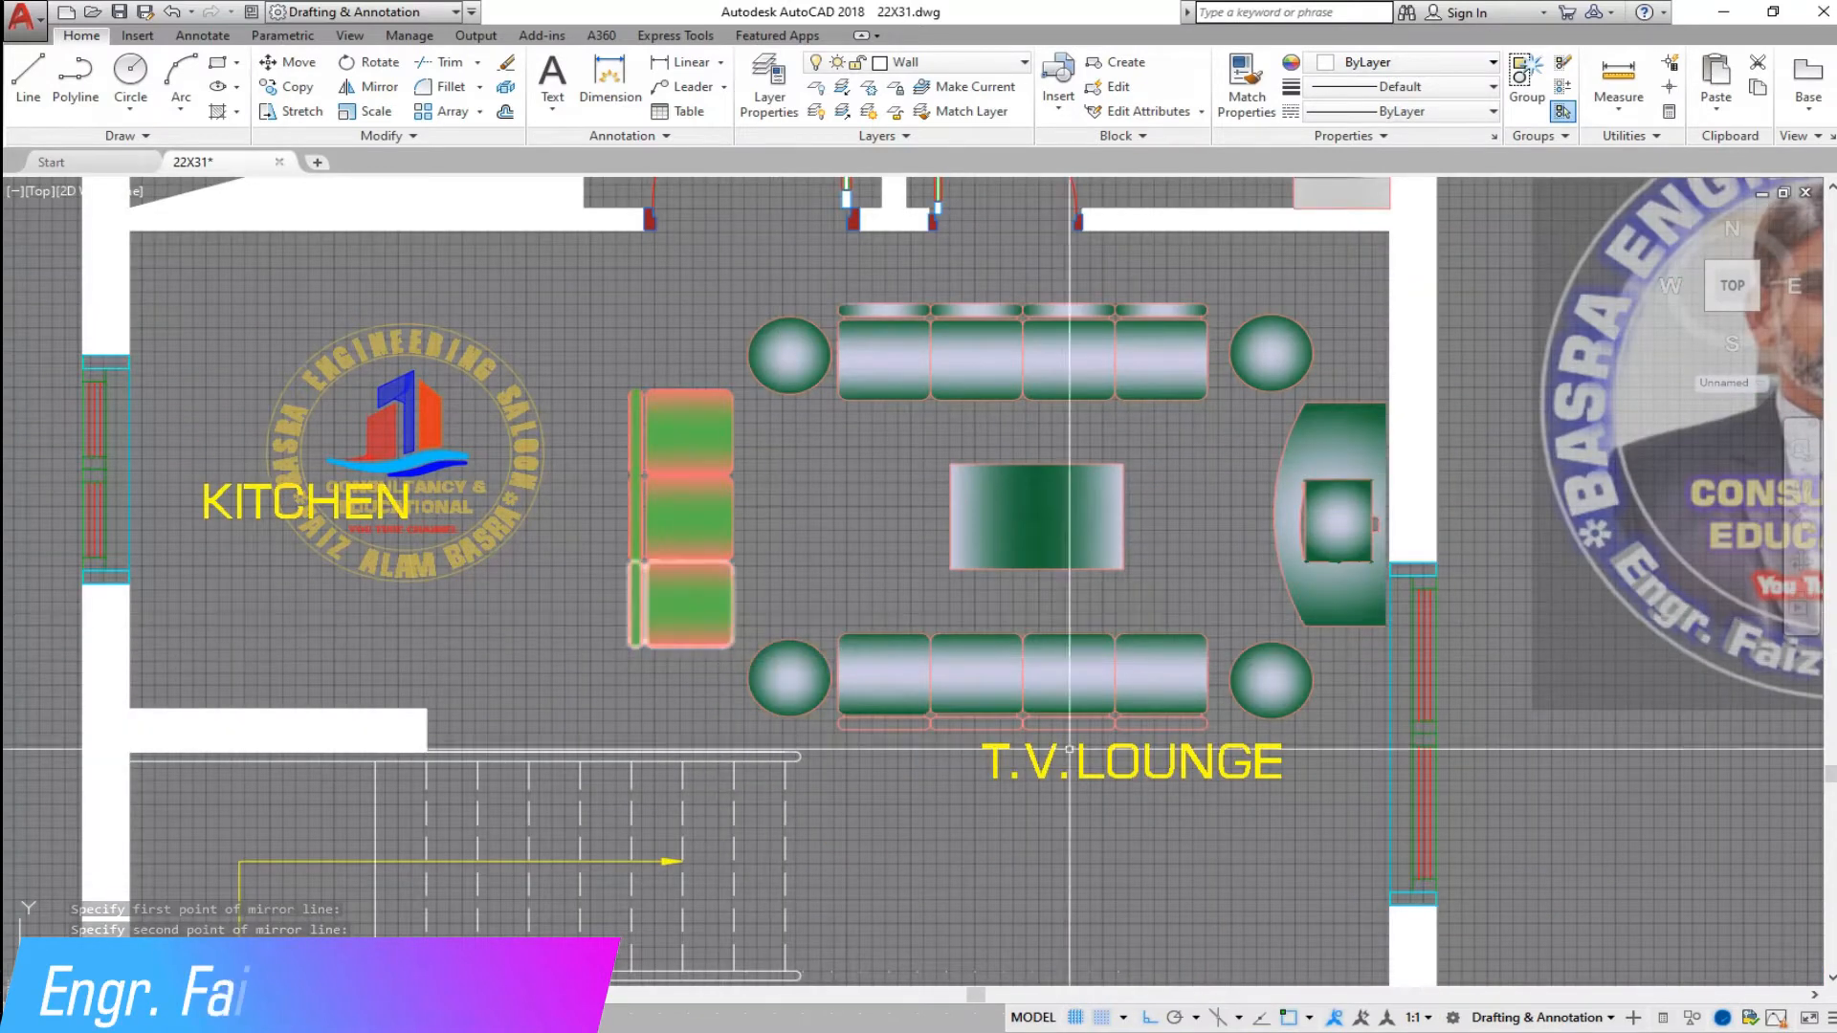
pyautogui.scroll(3, 1020, 762)
pyautogui.scroll(-3, 881, 724)
pyautogui.scroll(2, 1015, 710)
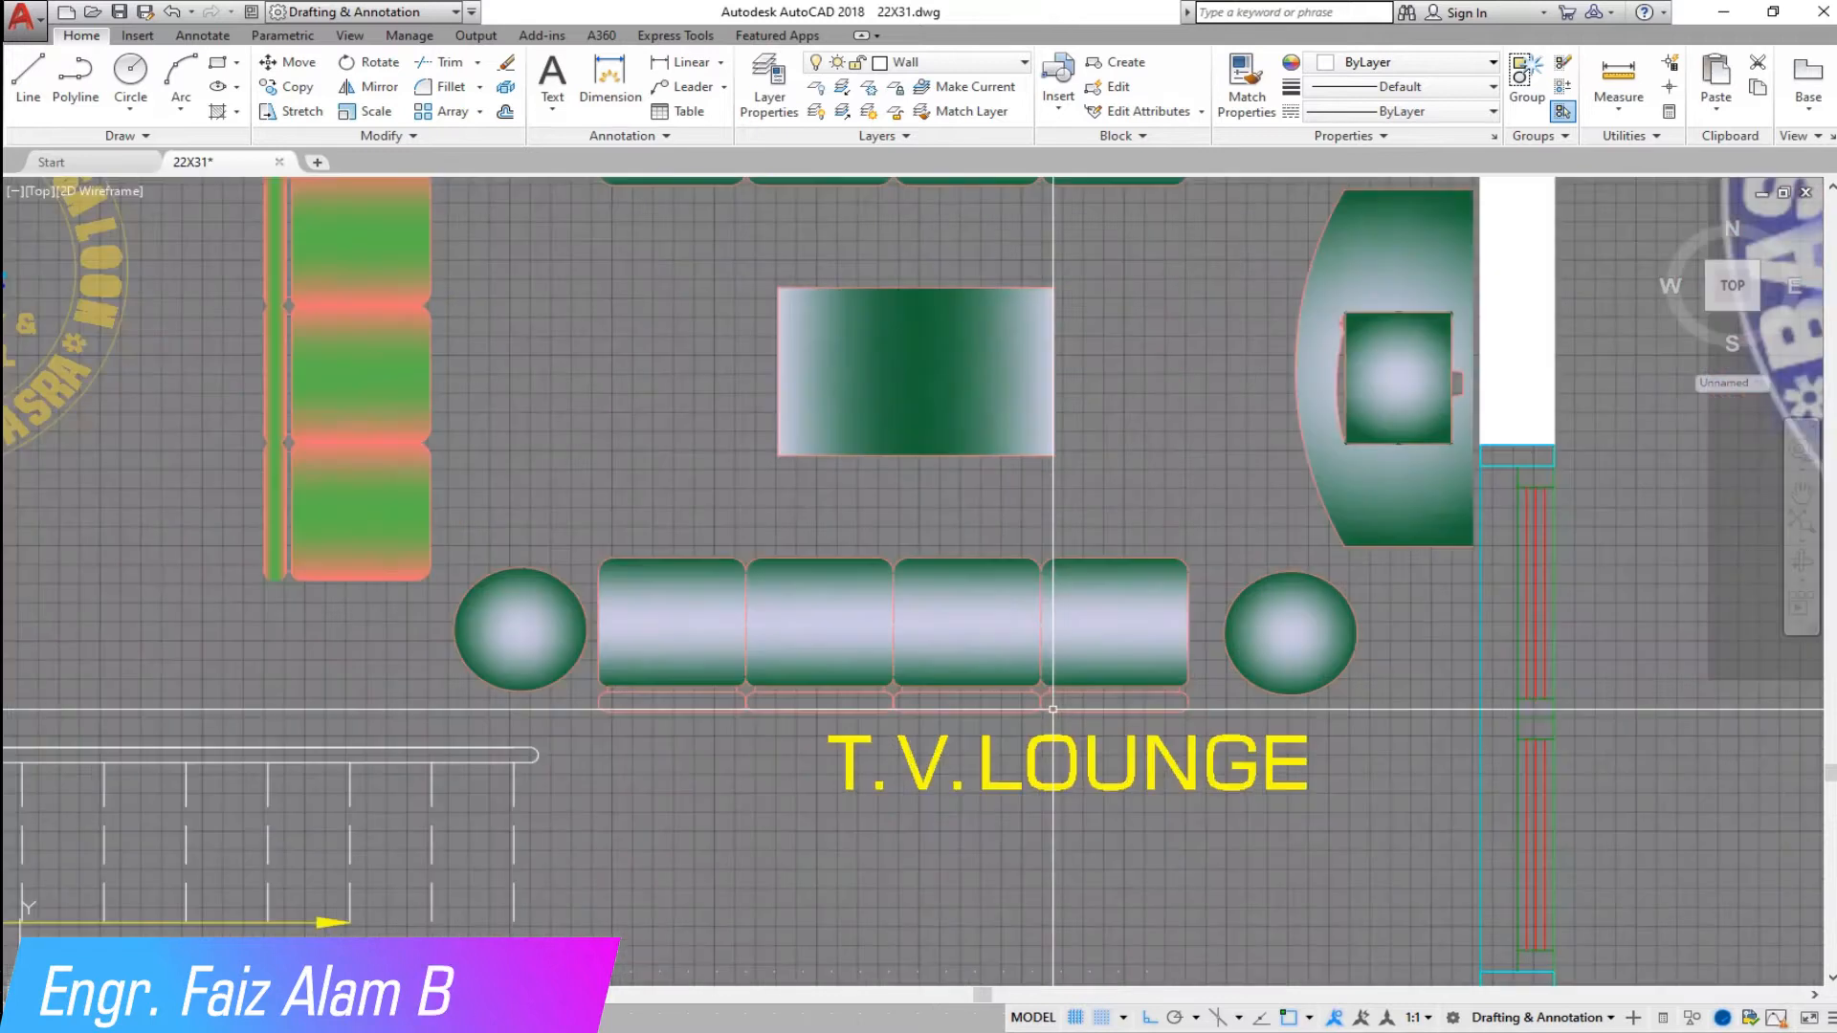
pyautogui.scroll(-2, 987, 707)
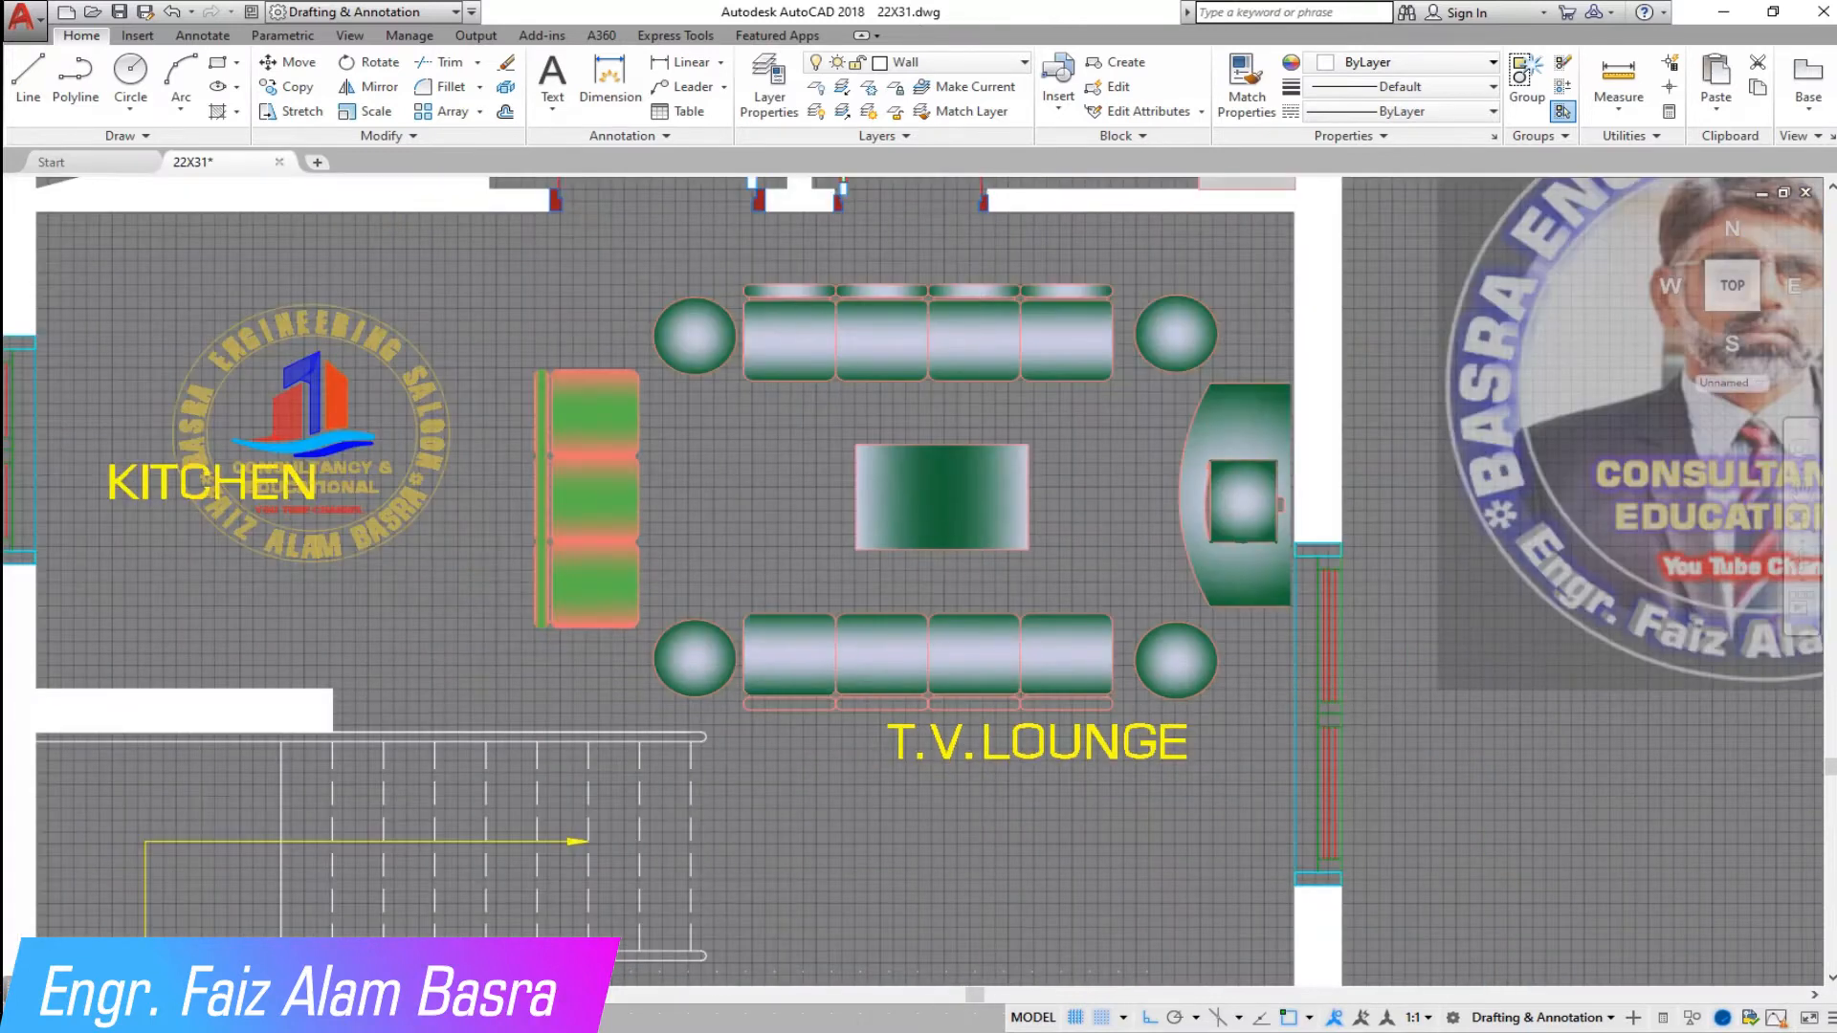
pyautogui.scroll(2, 684, 511)
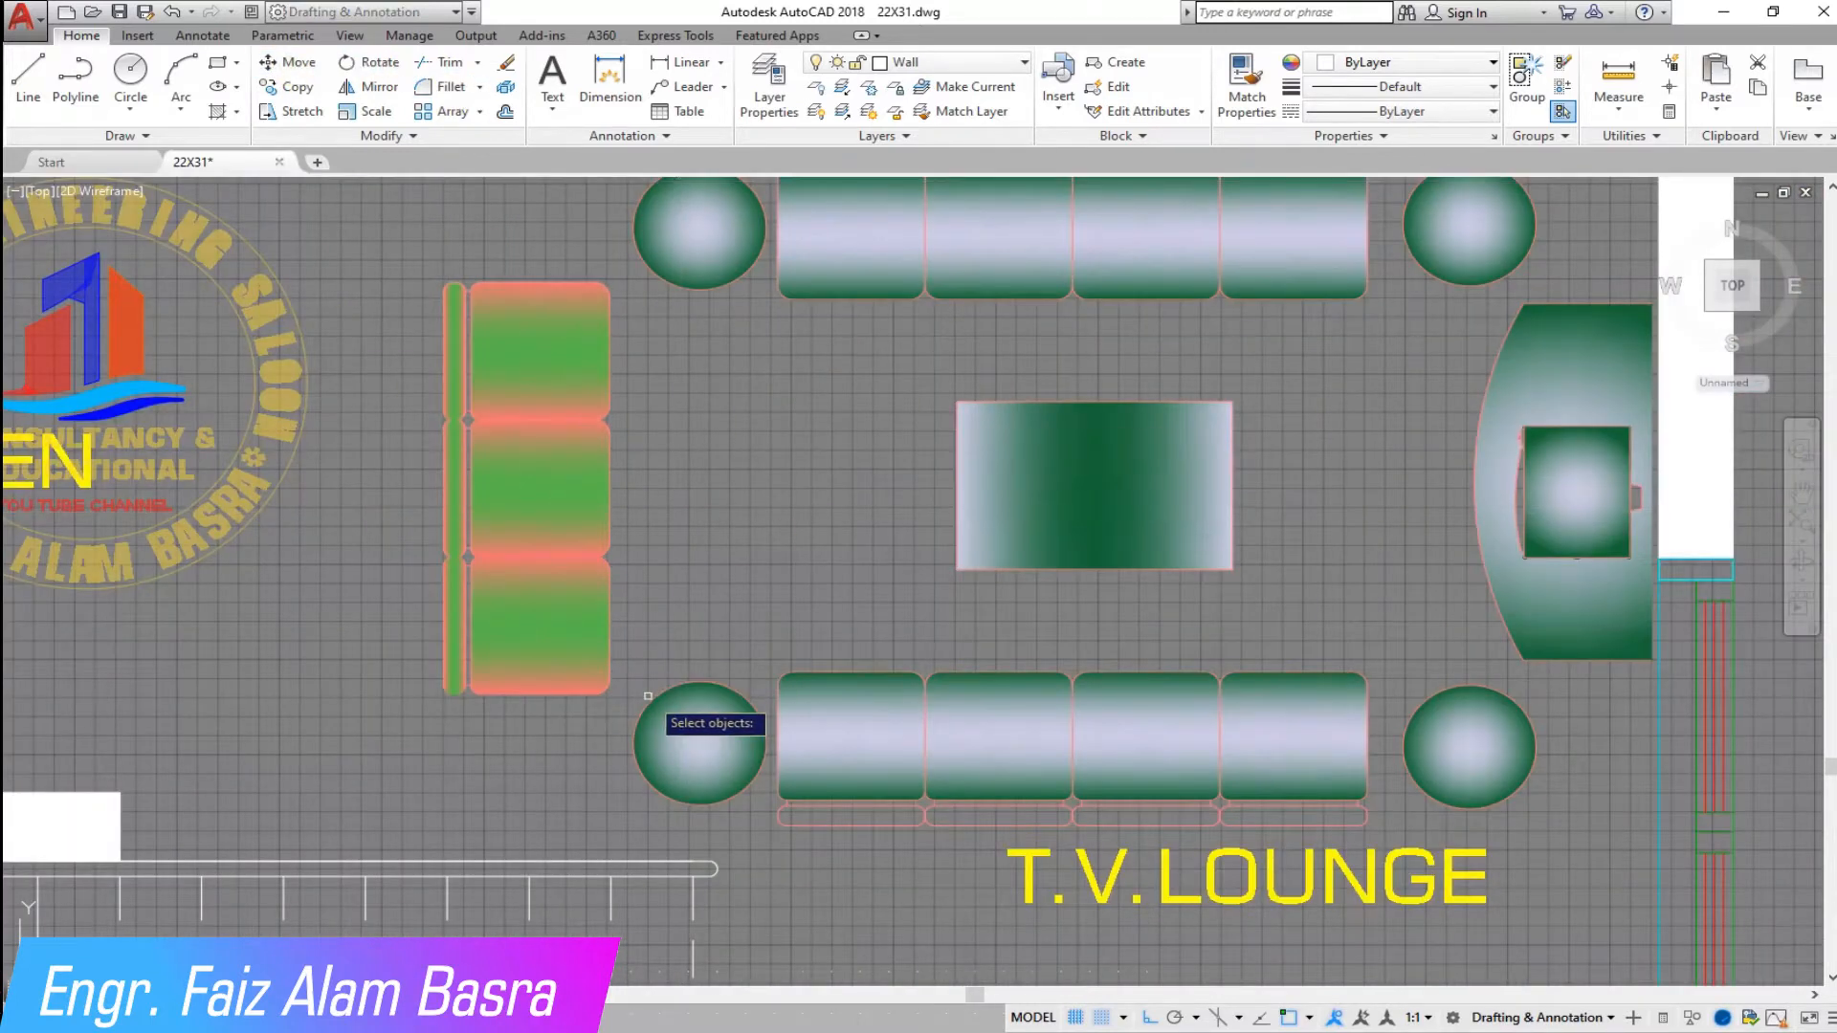
pyautogui.click(655, 650)
pyautogui.click(380, 308)
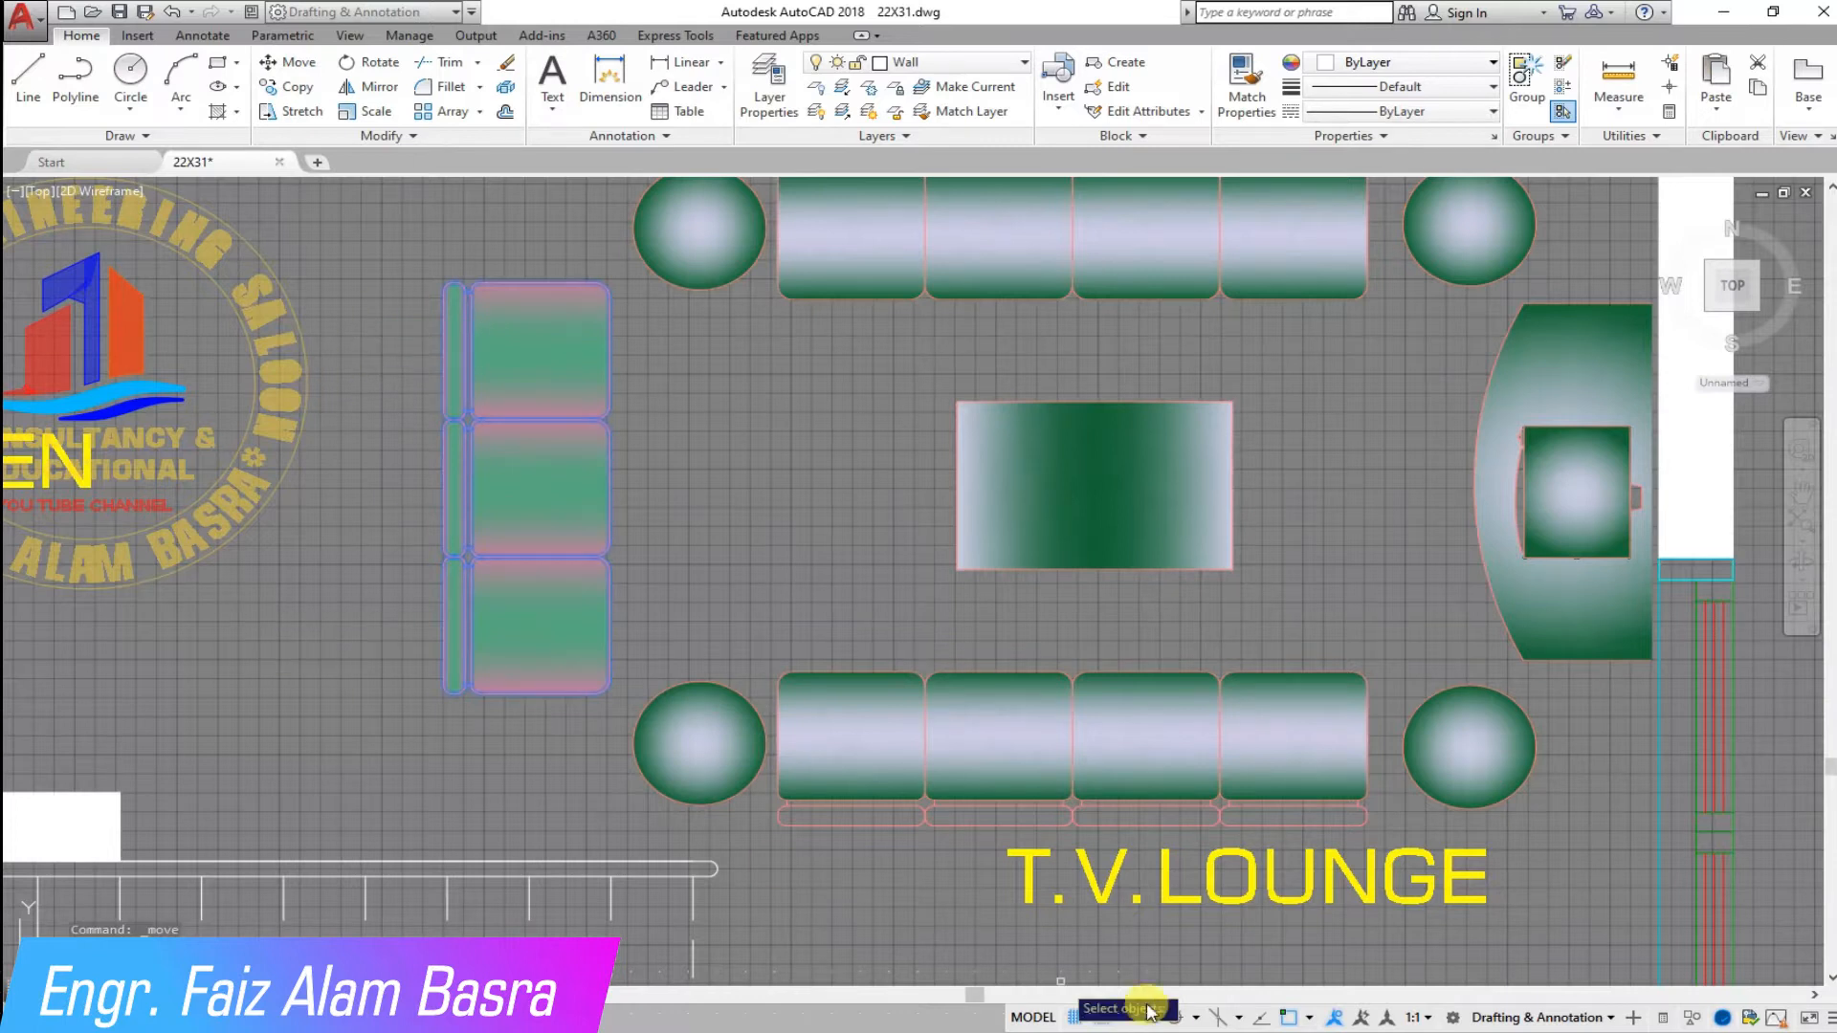
pyautogui.press('F8')
pyautogui.press('Return')
pyautogui.click(242, 625)
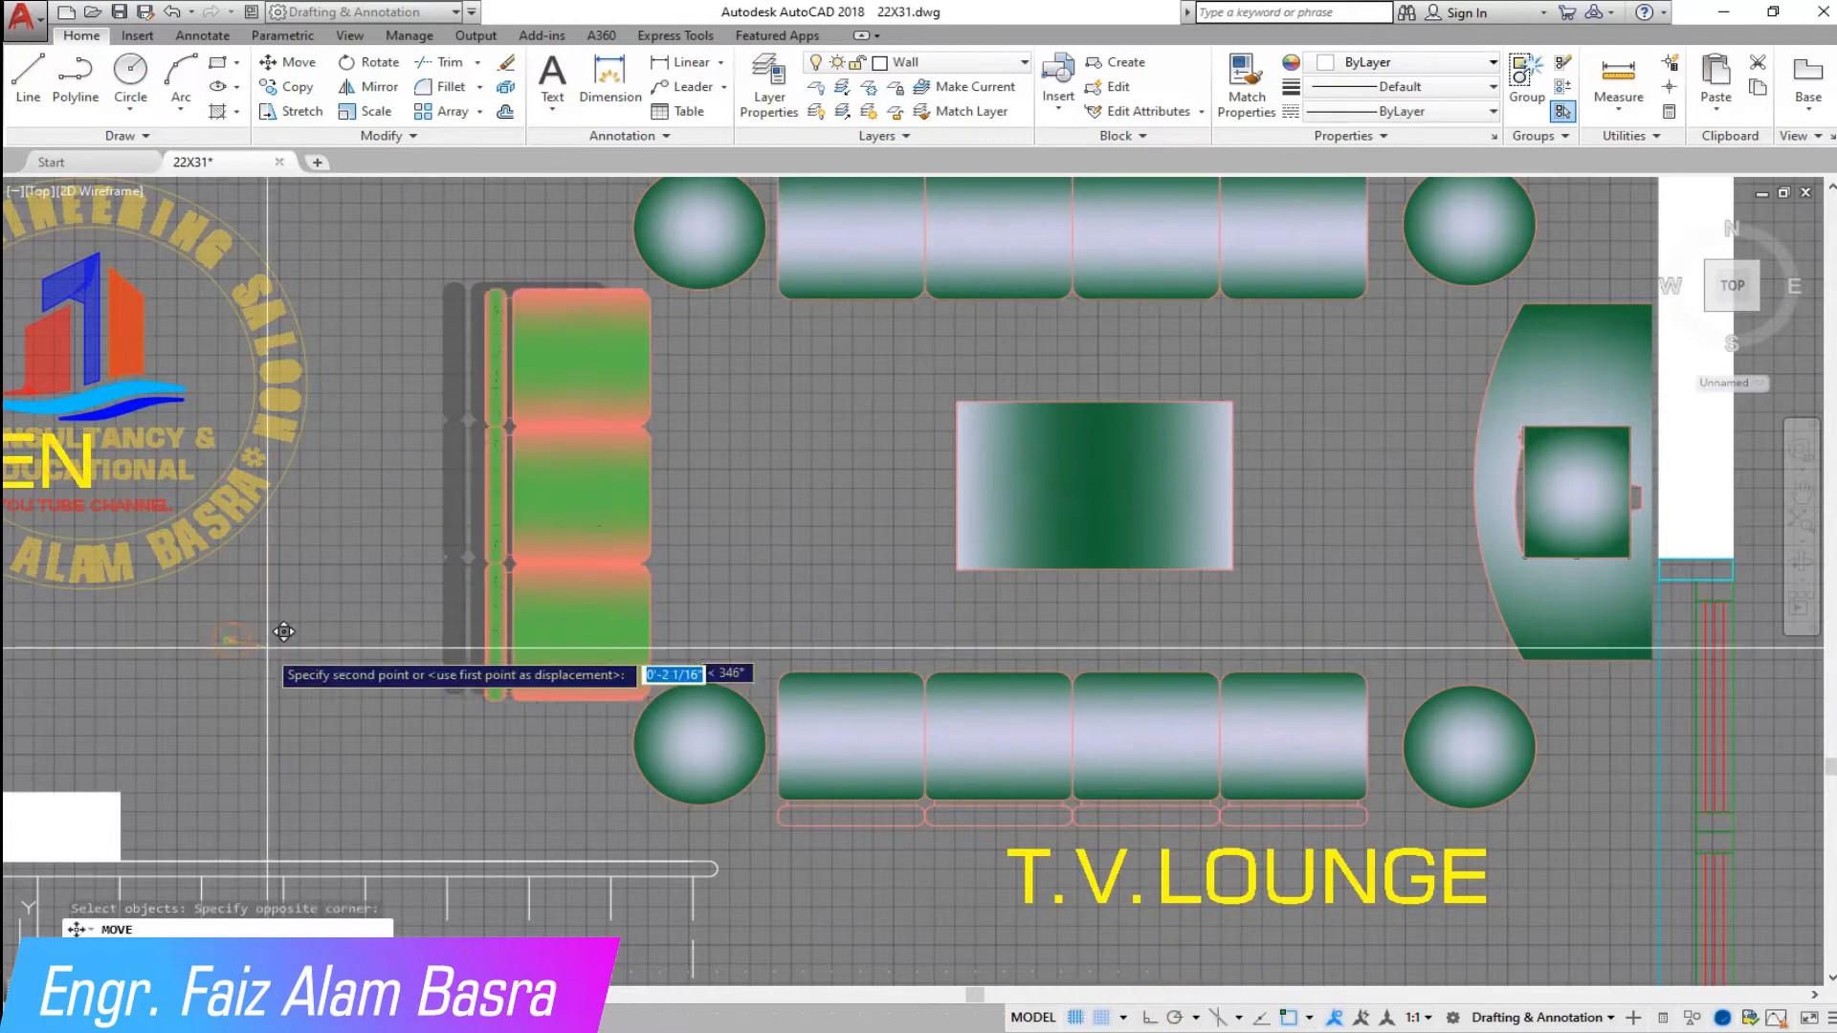
pyautogui.click(395, 666)
pyautogui.moveTo(729, 864); pyautogui.dragTo(553, 606, button='middle')
pyautogui.scroll(2, 593, 507)
pyautogui.scroll(-2, 597, 637)
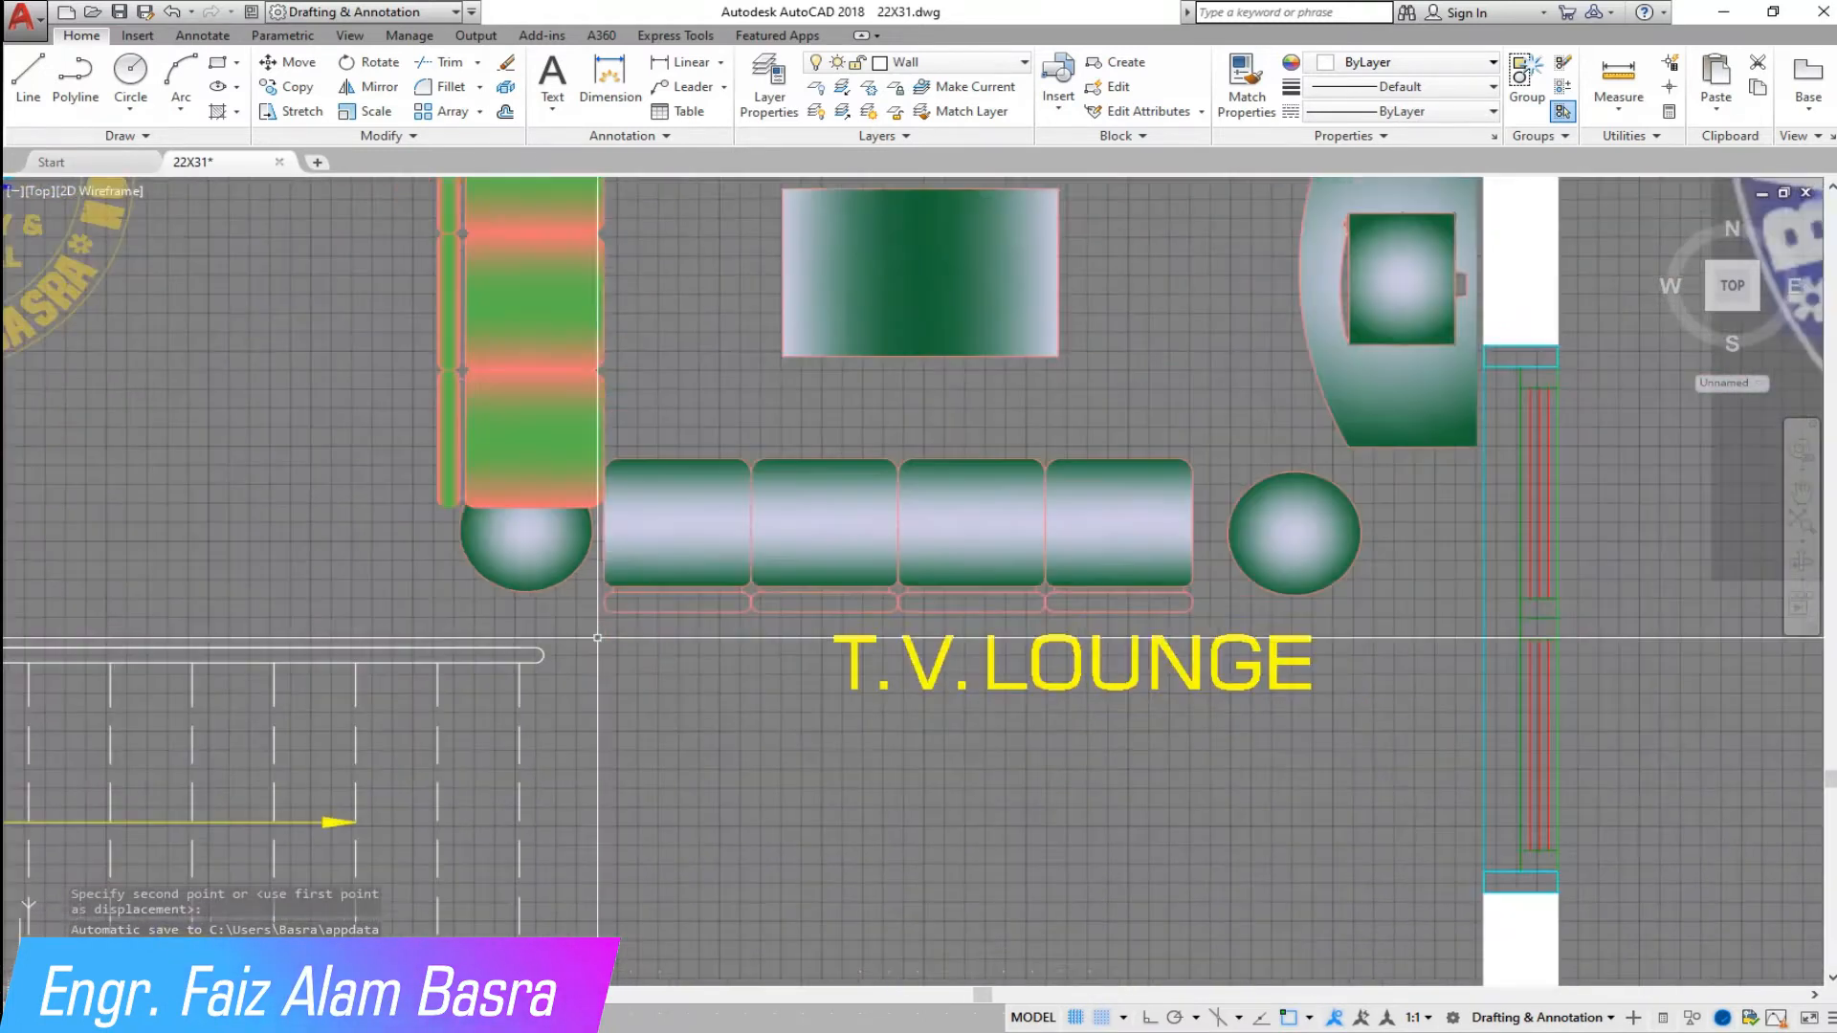
pyautogui.click(298, 63)
pyautogui.click(1380, 590)
pyautogui.click(612, 455)
pyautogui.press('Return')
pyautogui.click(788, 636)
pyautogui.click(769, 656)
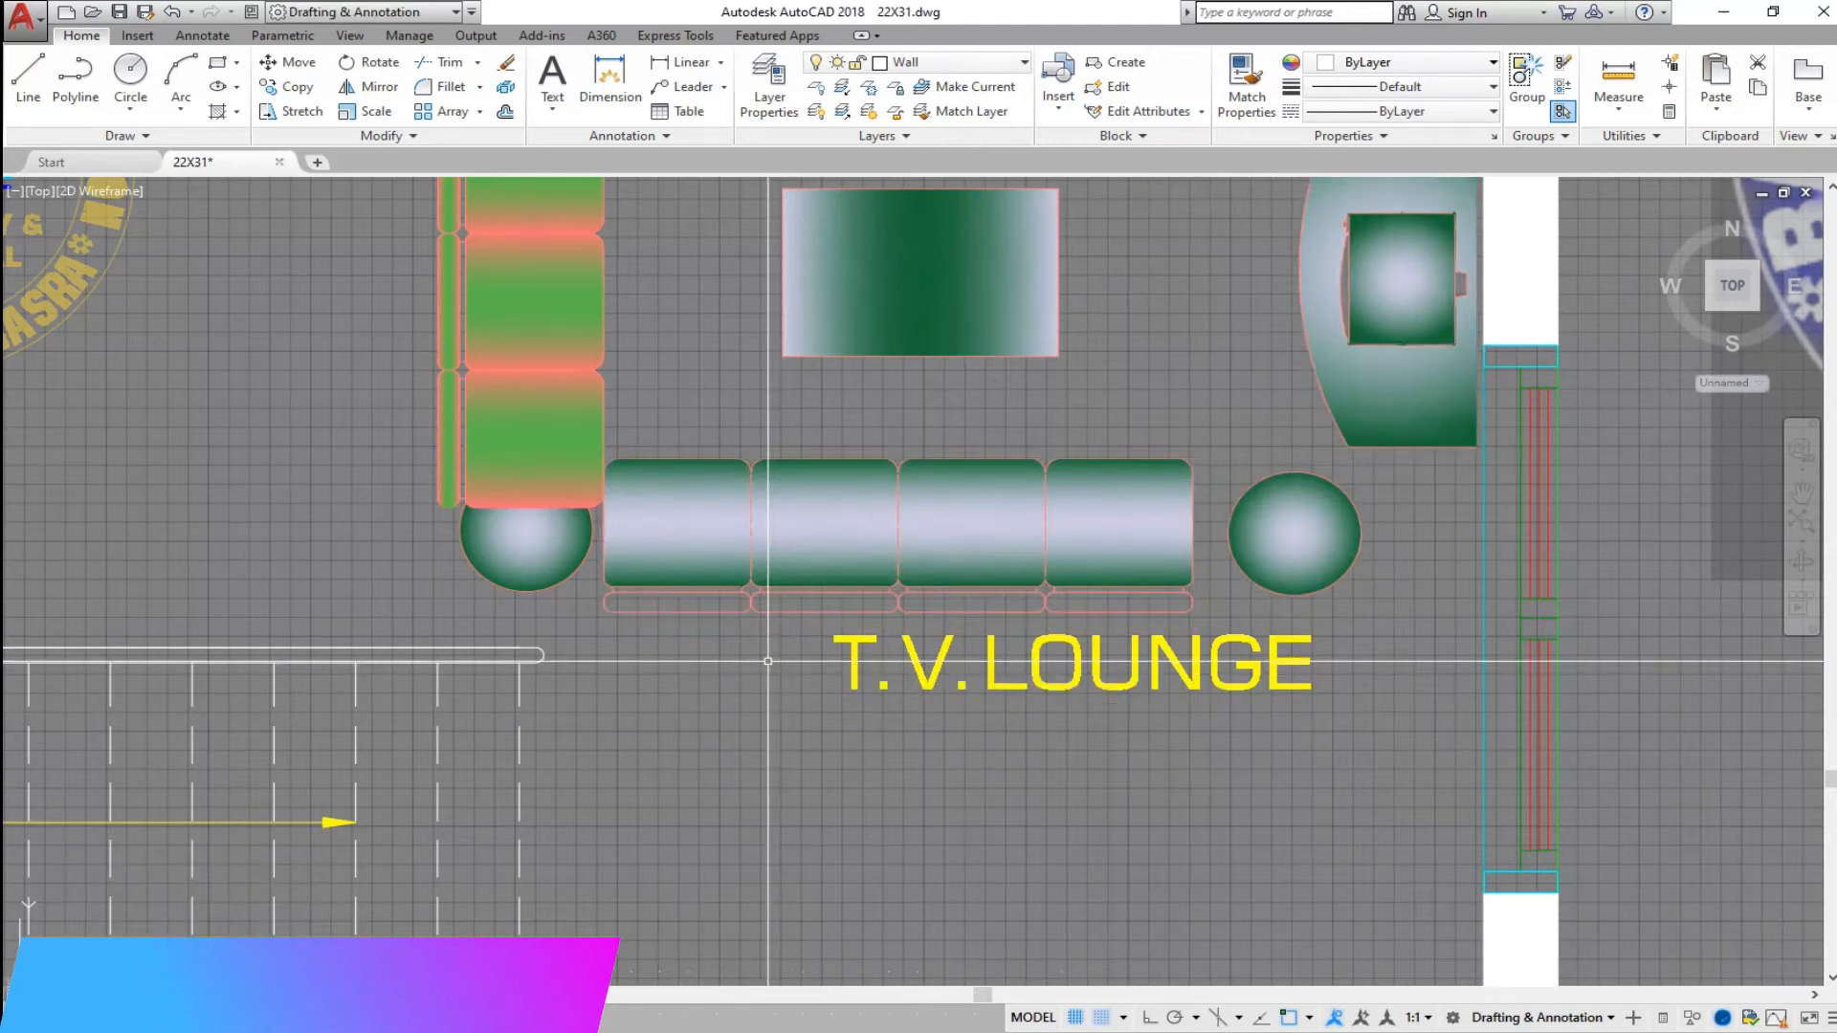
# - Move the lower four-seat sofa, its right-hand round table and the T.V. LOUNGE label down about 6"
pyautogui.click(1363, 674)
pyautogui.click(608, 462)
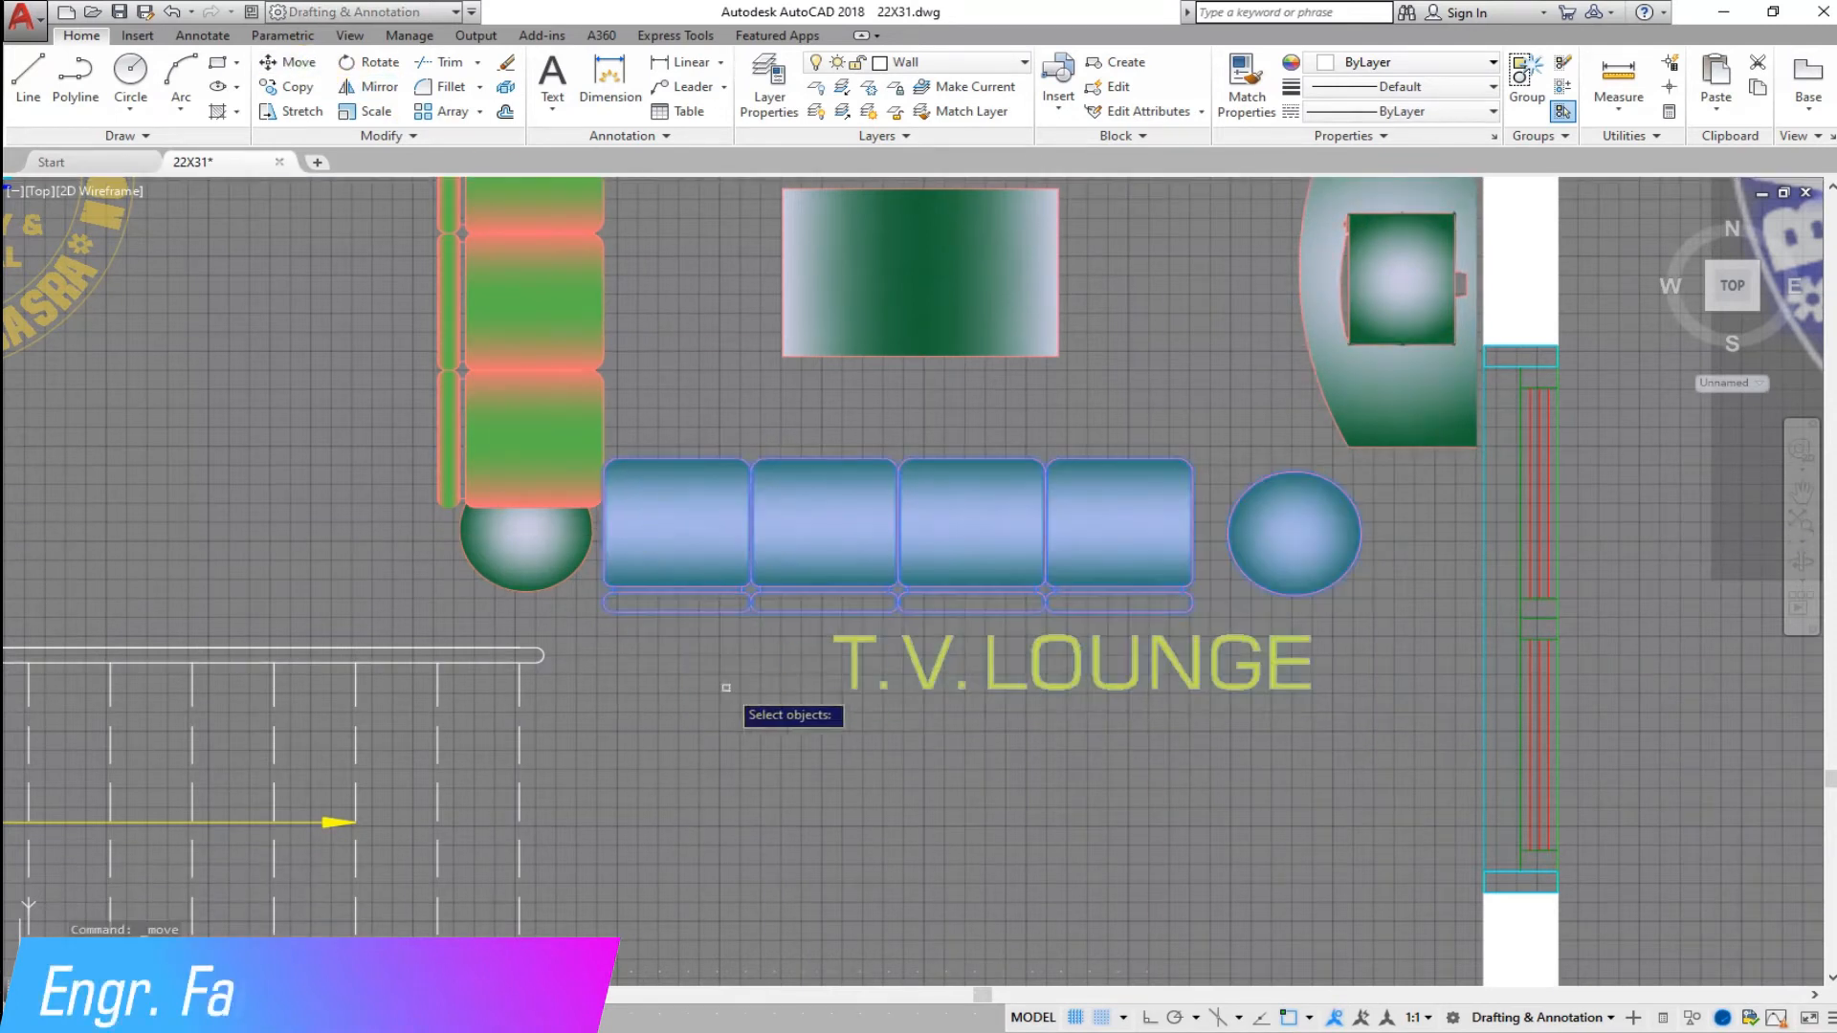
pyautogui.press('Return')
pyautogui.click(714, 667)
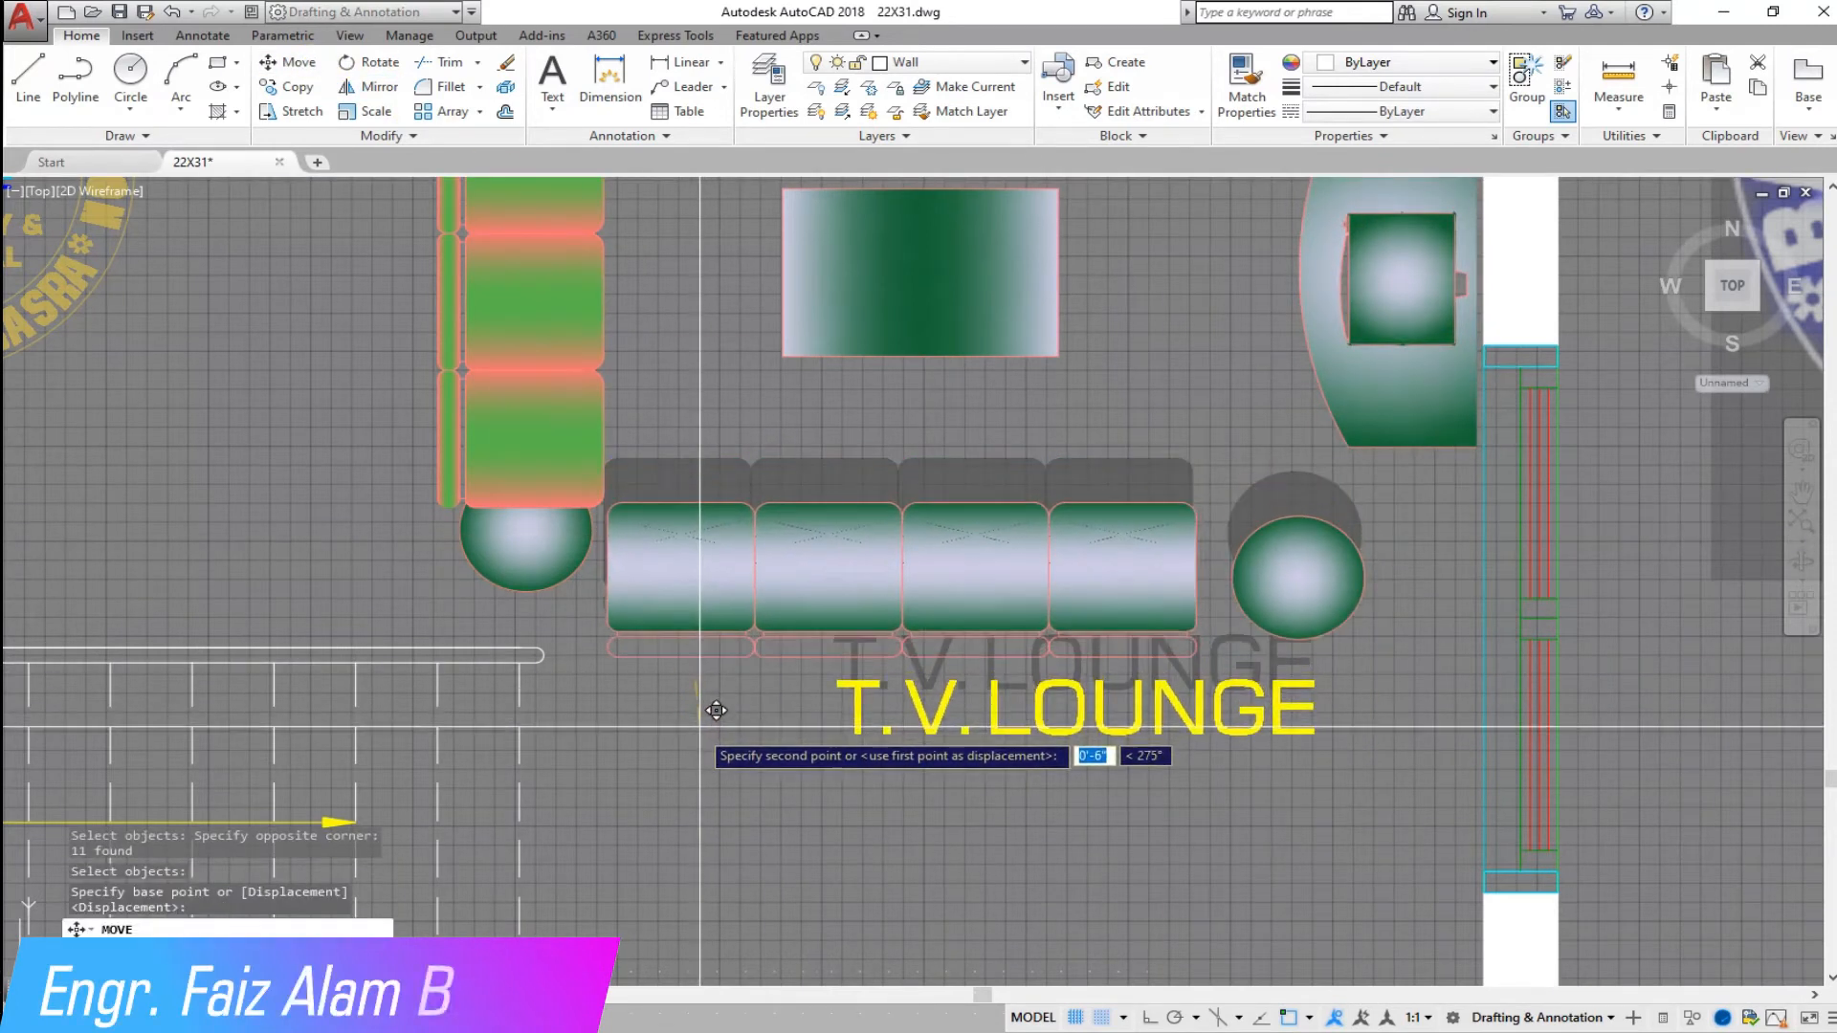
pyautogui.click(715, 710)
# - Move the lower sofa's left-hand round table down about 7" to clear the three-seat sofa
pyautogui.moveTo(540, 564); pyautogui.dragTo(569, 548, button='middle')
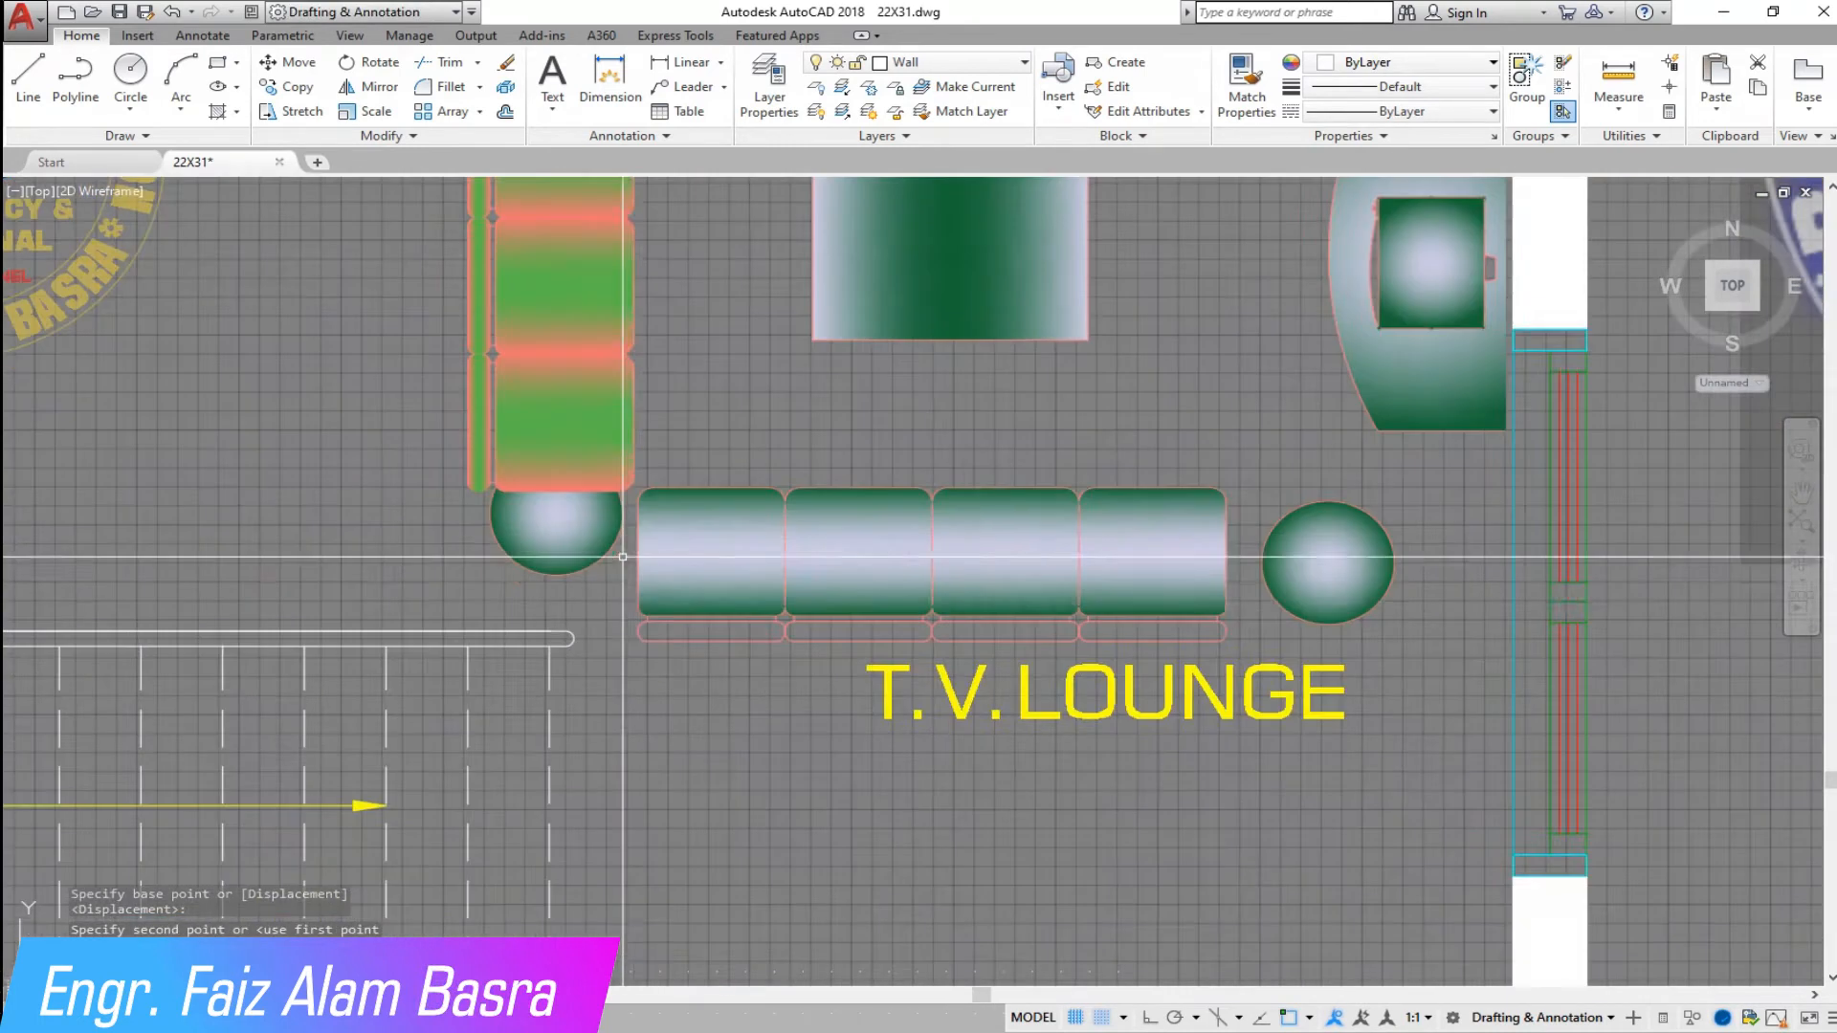
pyautogui.scroll(5, 587, 579)
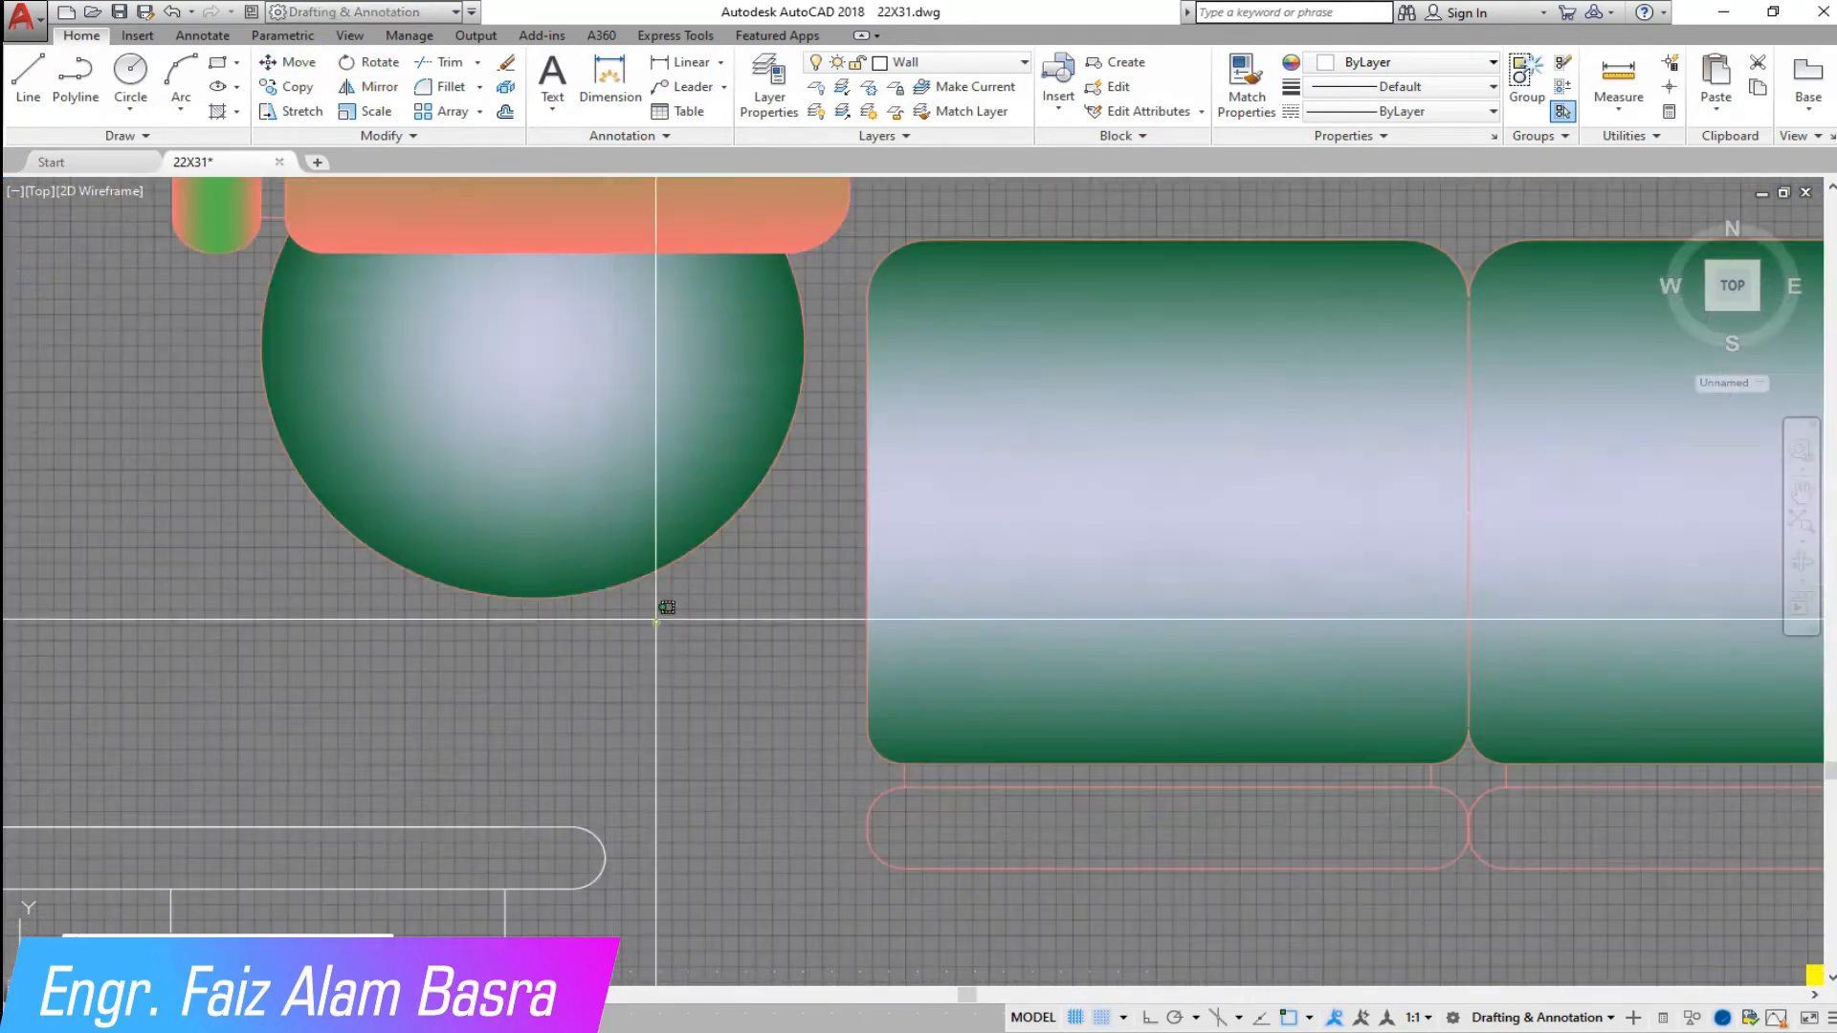
pyautogui.scroll(-5, 522, 491)
pyautogui.press('Return')
pyautogui.click(736, 734)
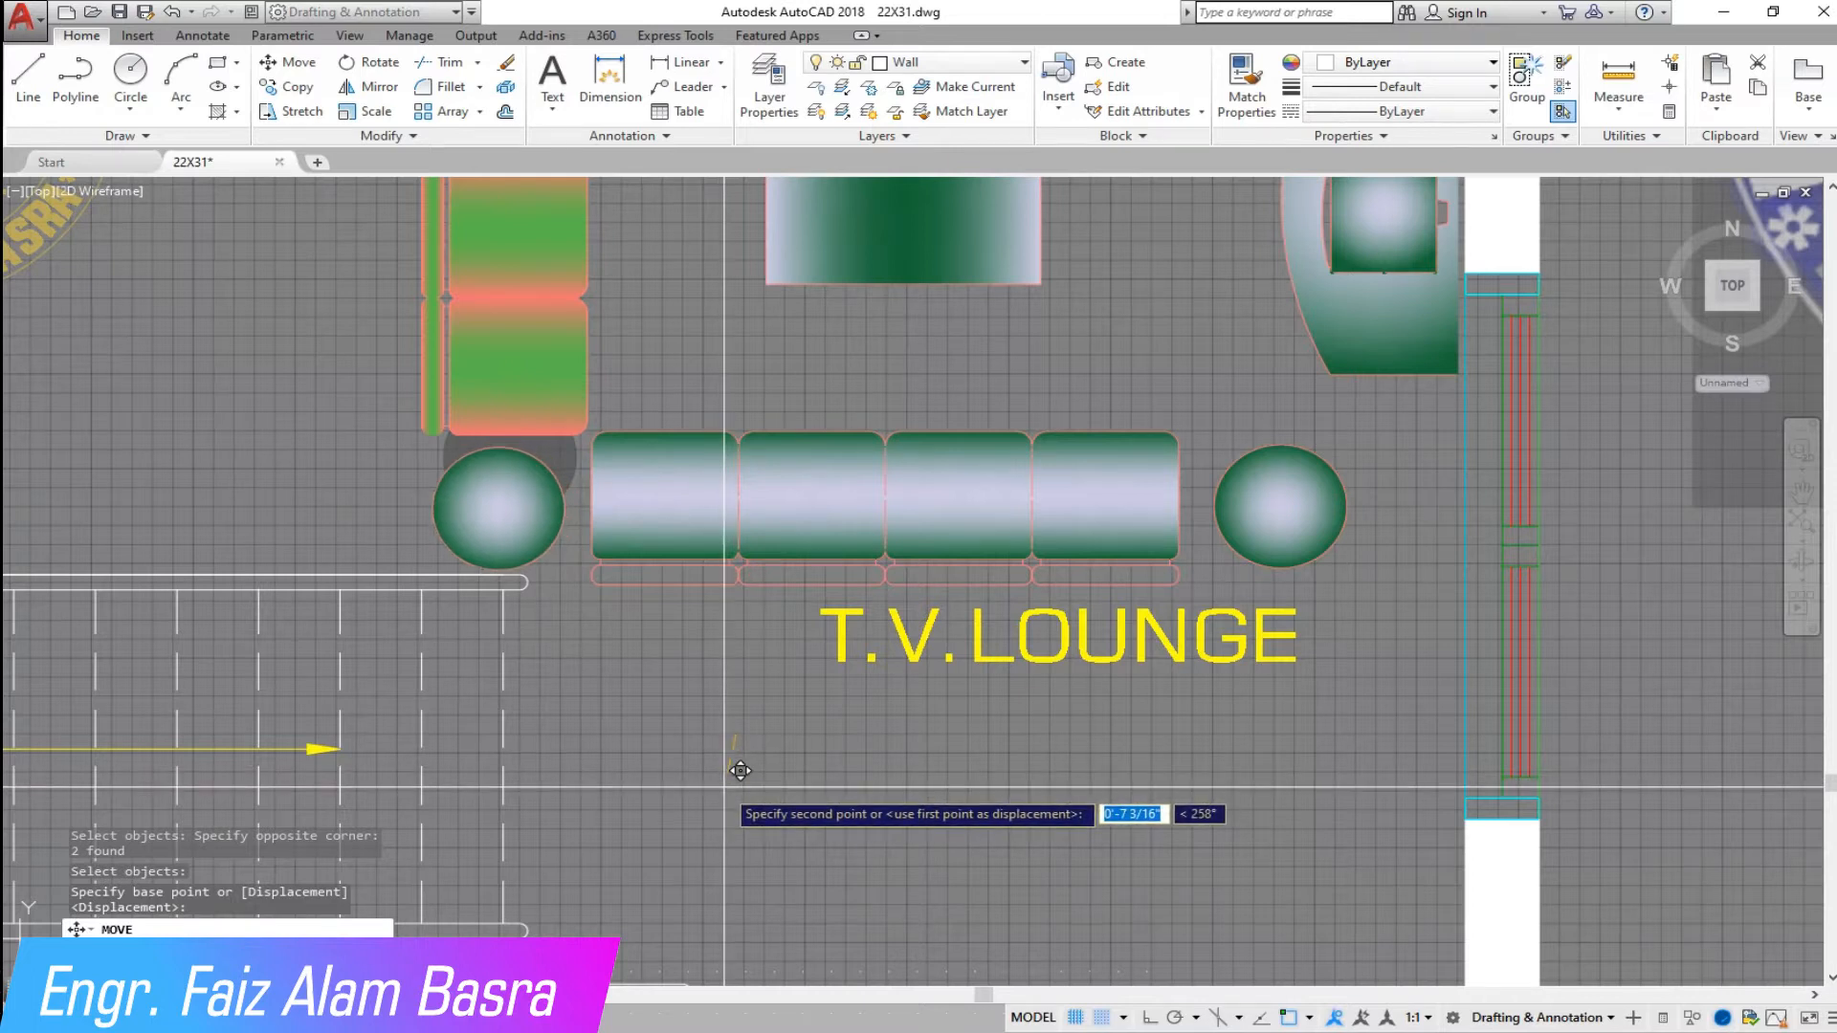
pyautogui.click(741, 770)
# - Examine the T.V. lounge furniture arrangement in relation to the kitchen, stair hall and surrounding walls
pyautogui.scroll(-3, 695, 559)
pyautogui.scroll(3, 488, 472)
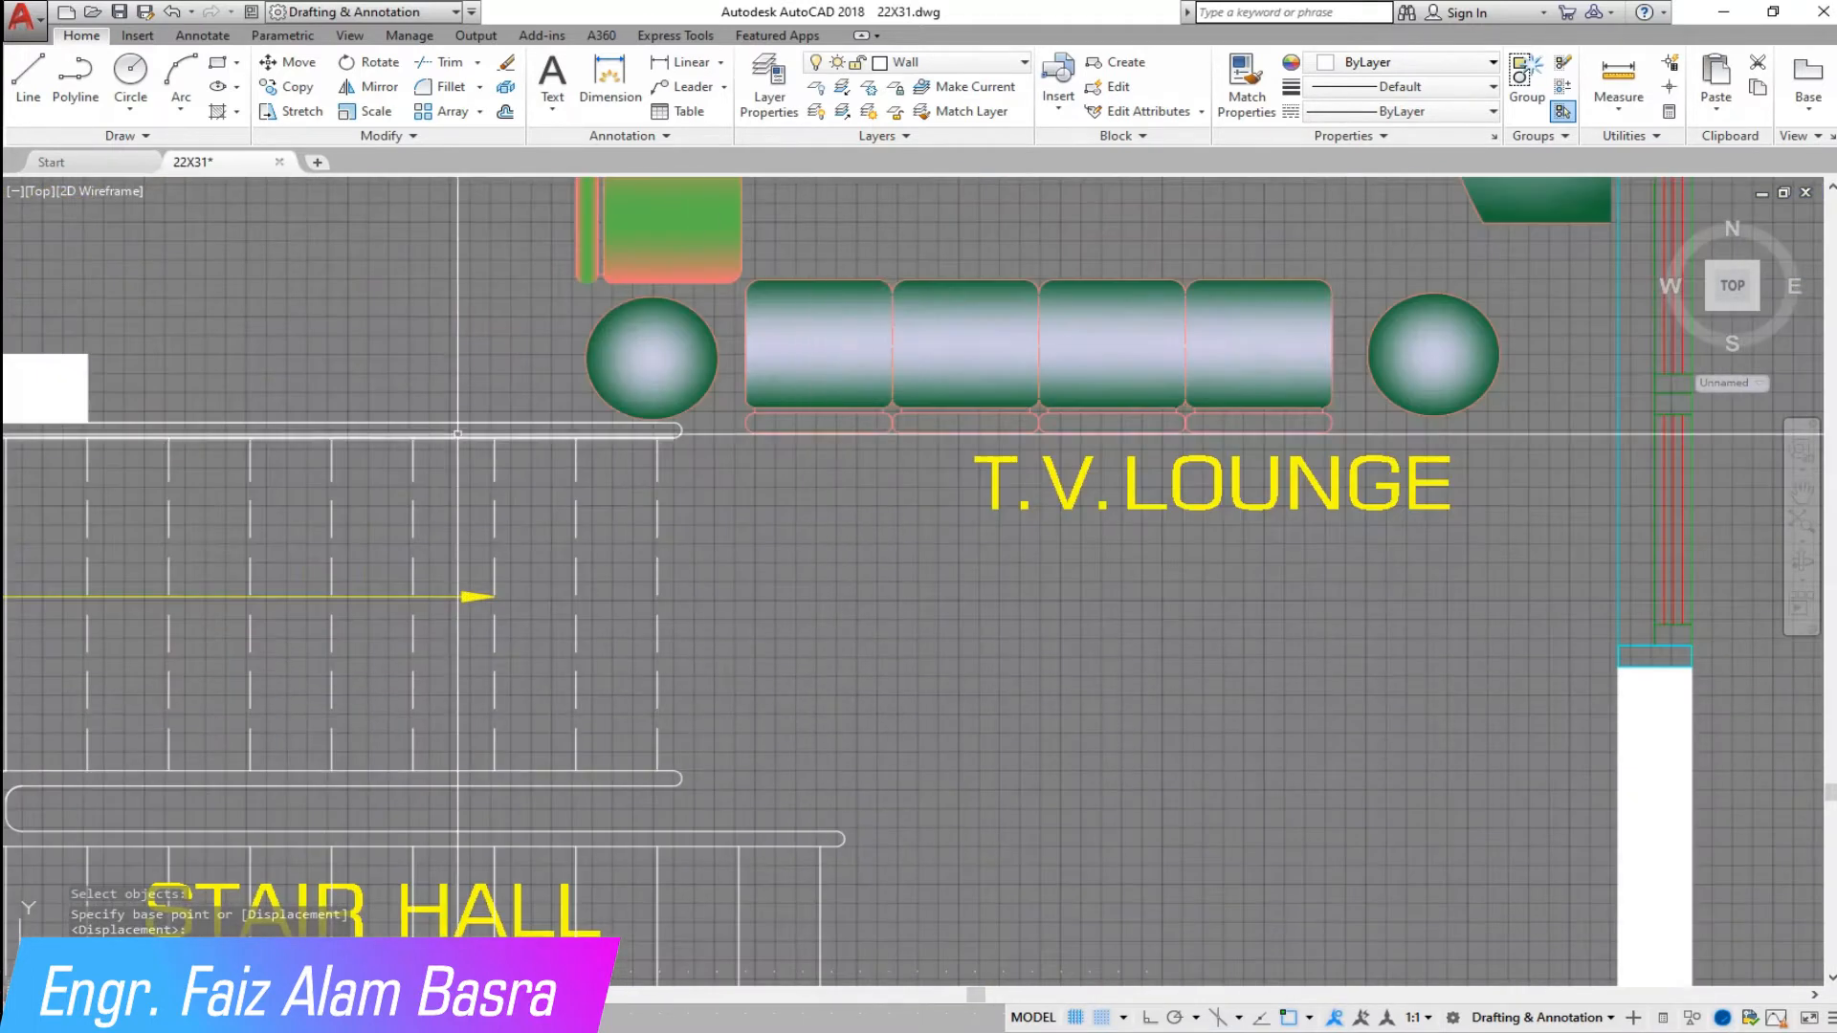
pyautogui.scroll(-3, 215, 637)
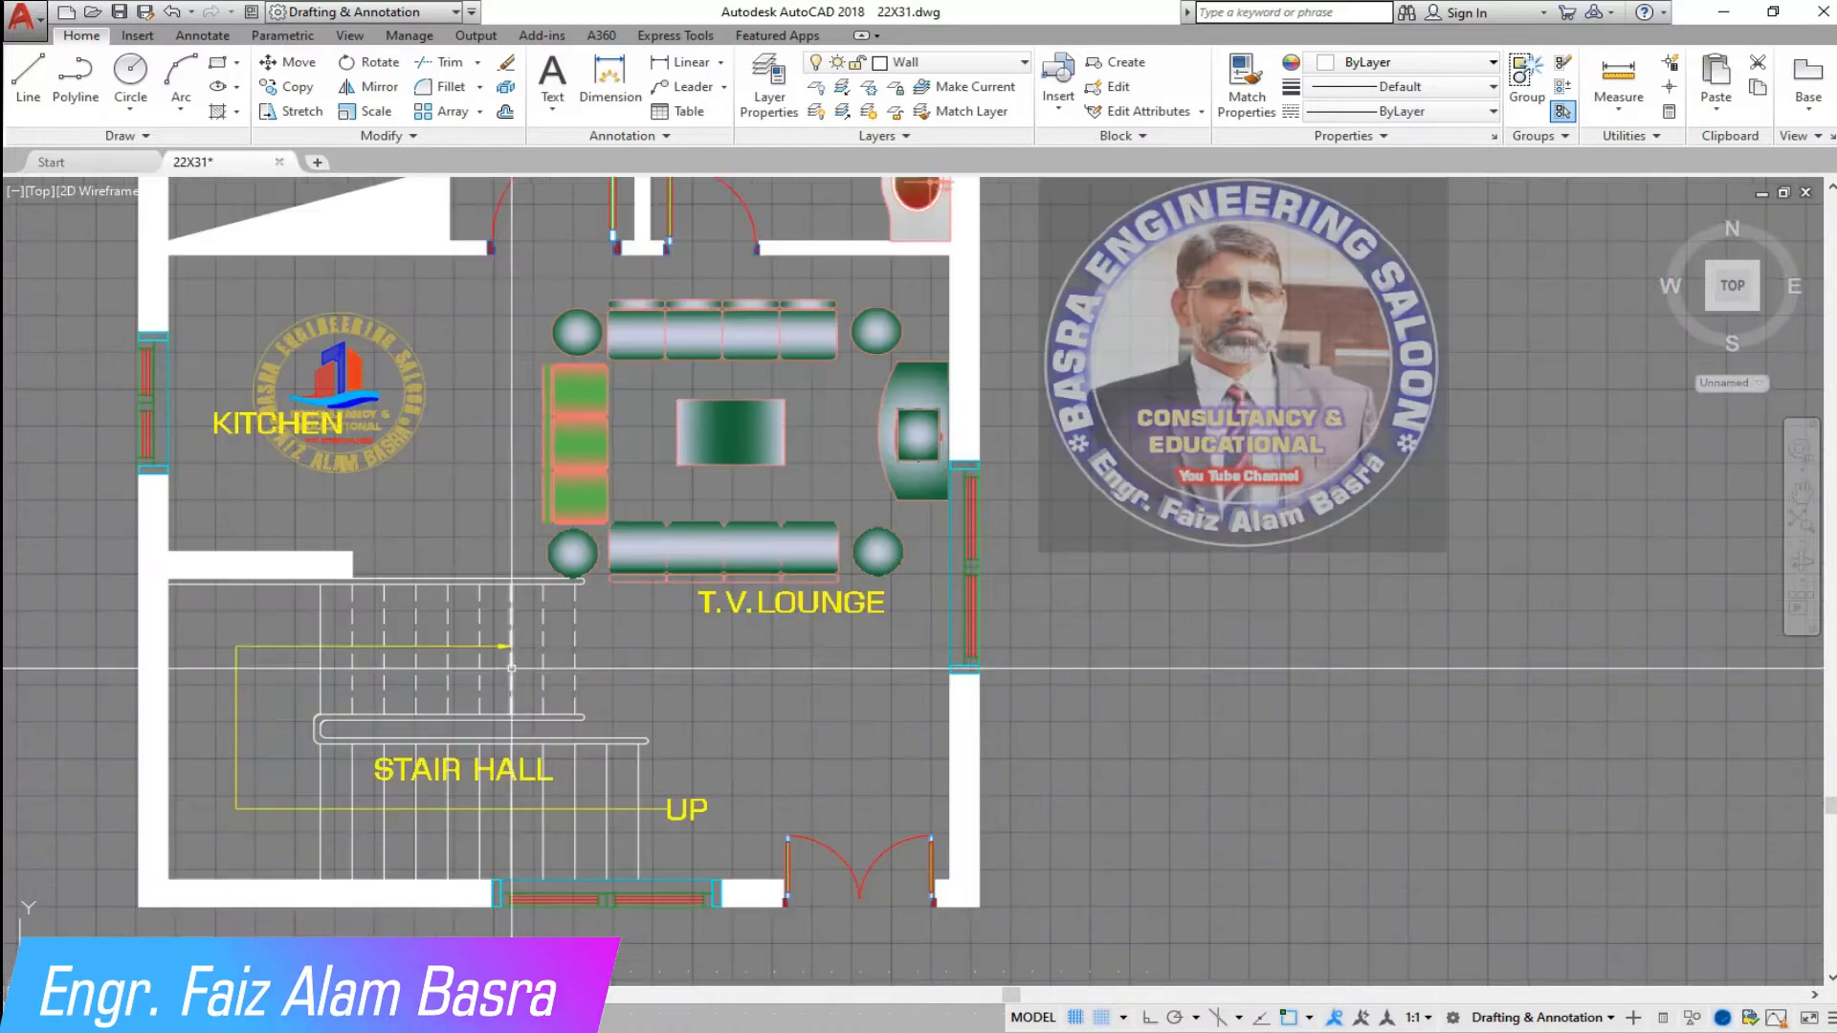
pyautogui.scroll(2, 658, 740)
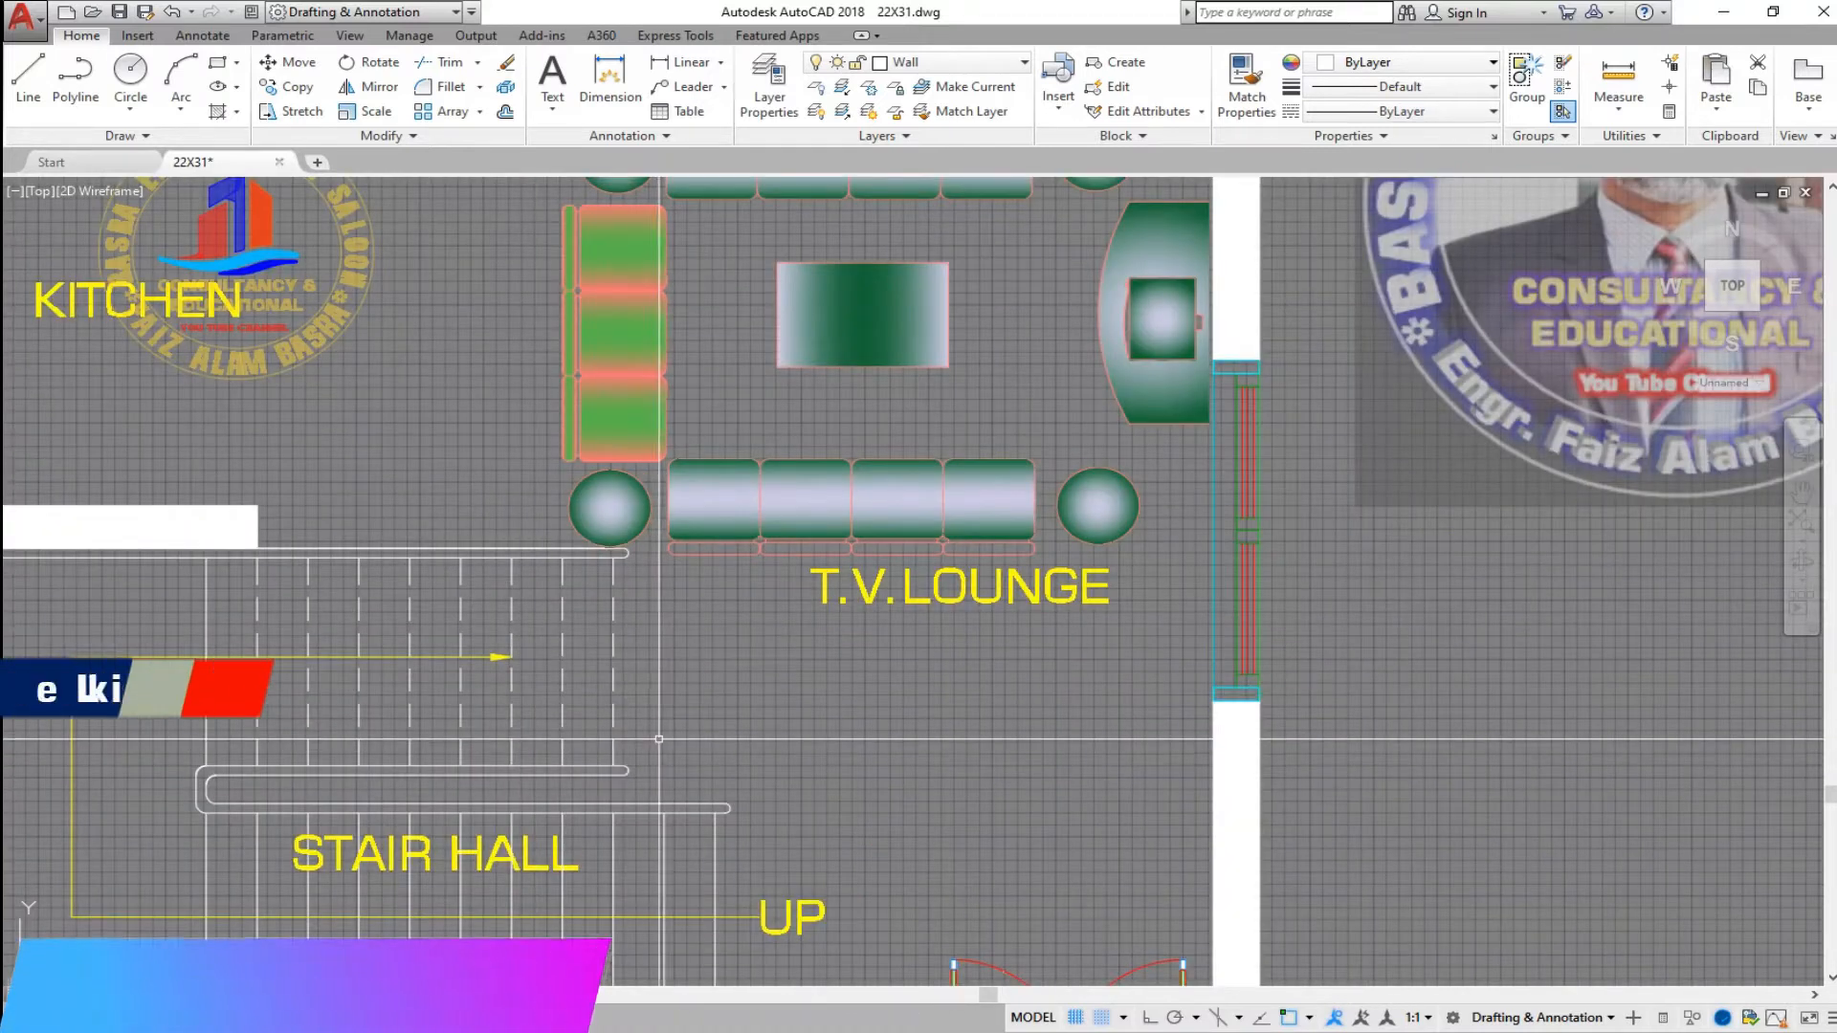
pyautogui.scroll(-3, 658, 740)
pyautogui.scroll(3, 632, 702)
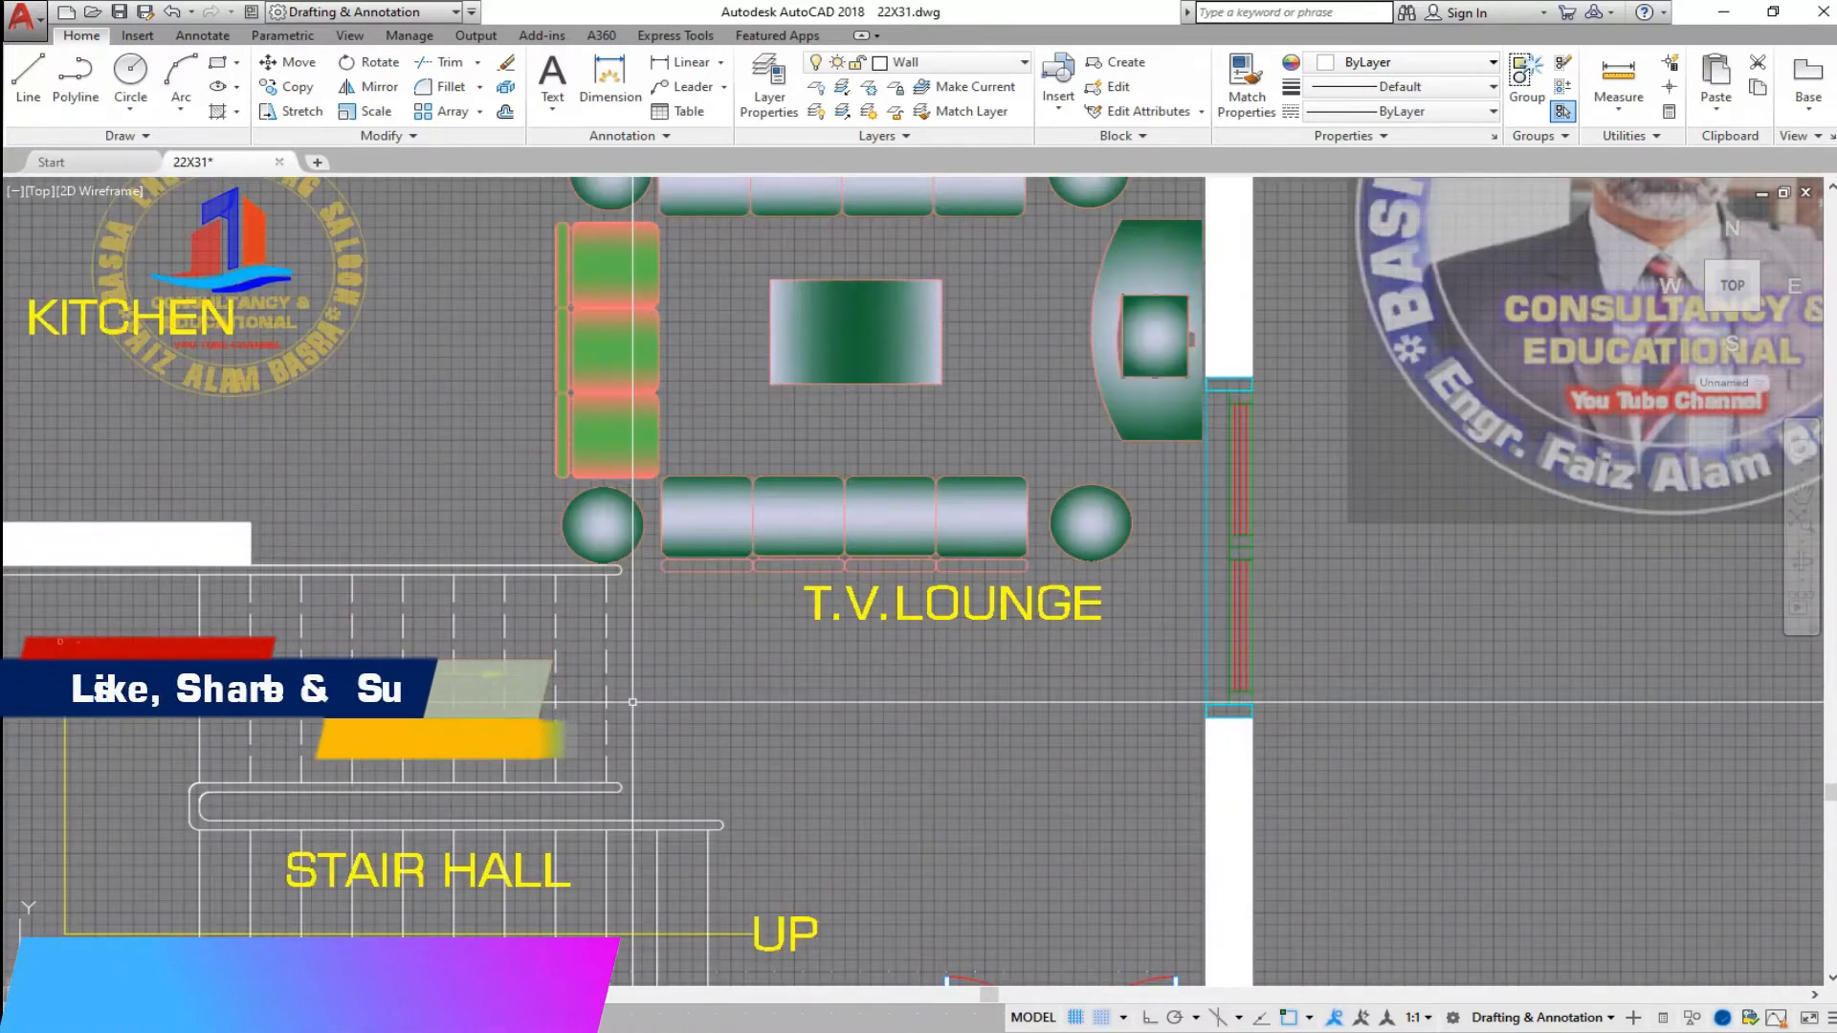
pyautogui.scroll(-2, 632, 702)
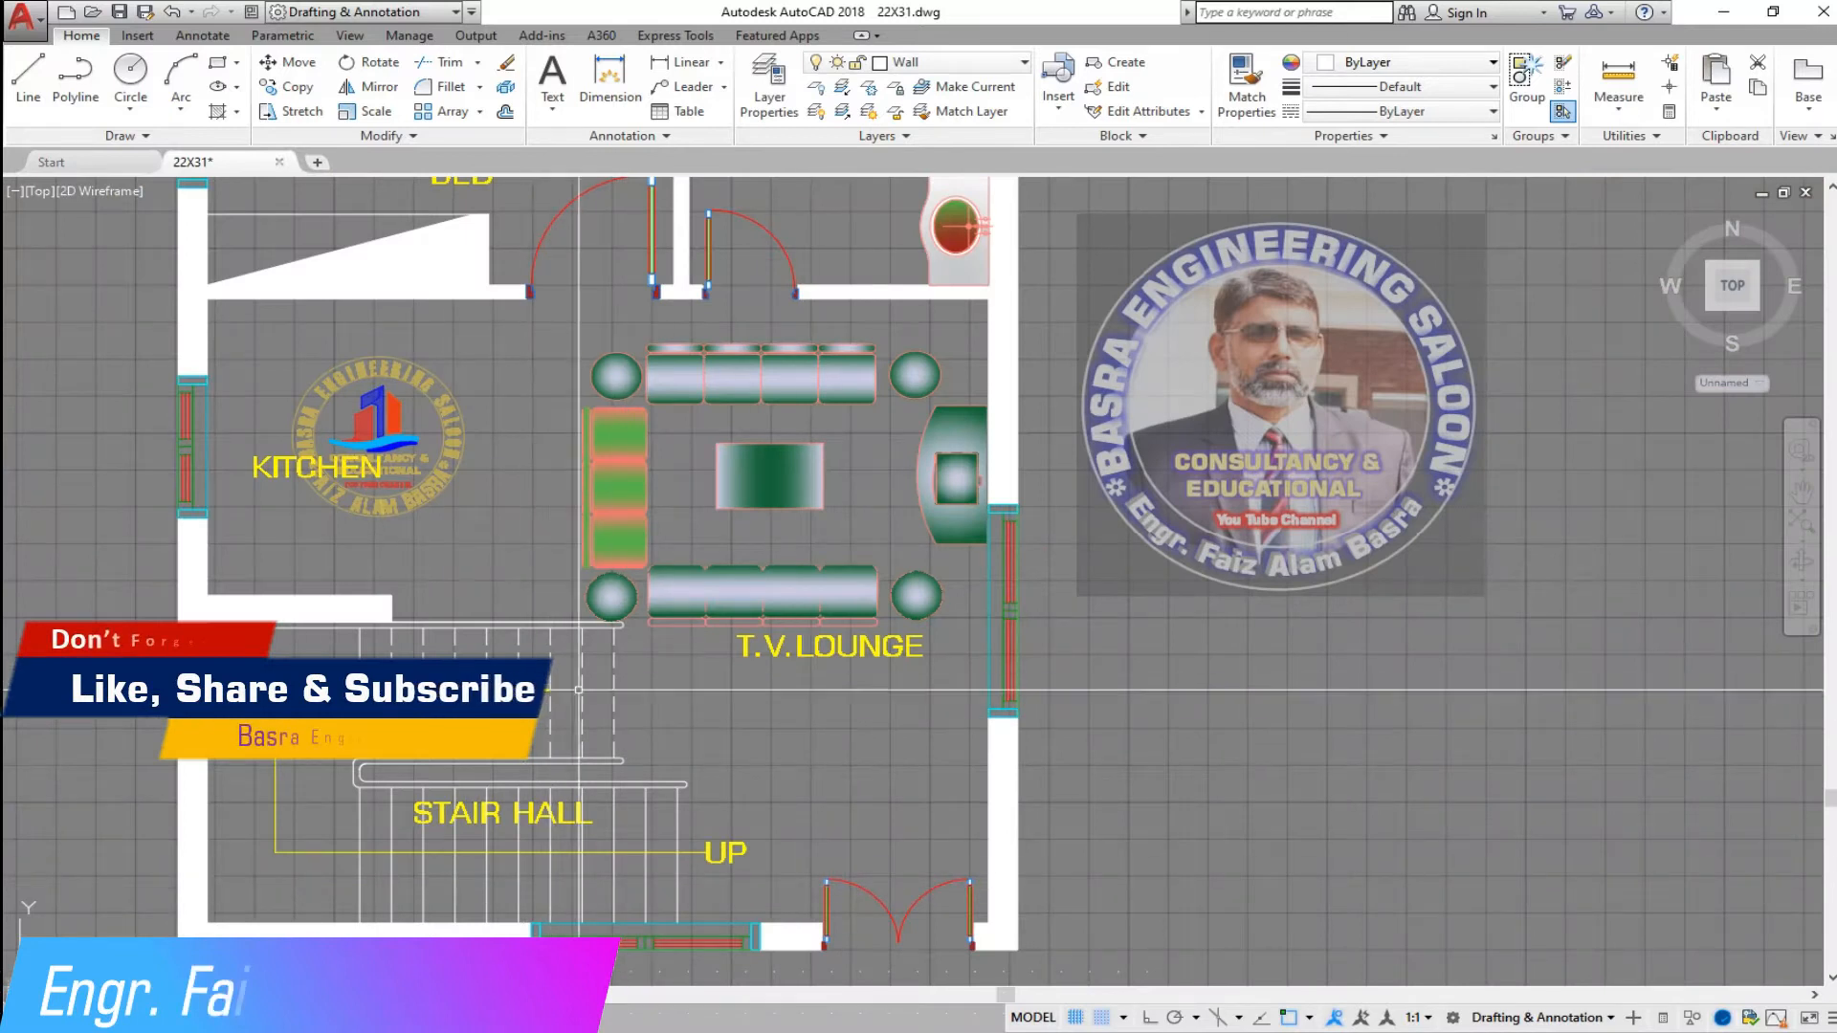
pyautogui.scroll(2, 638, 565)
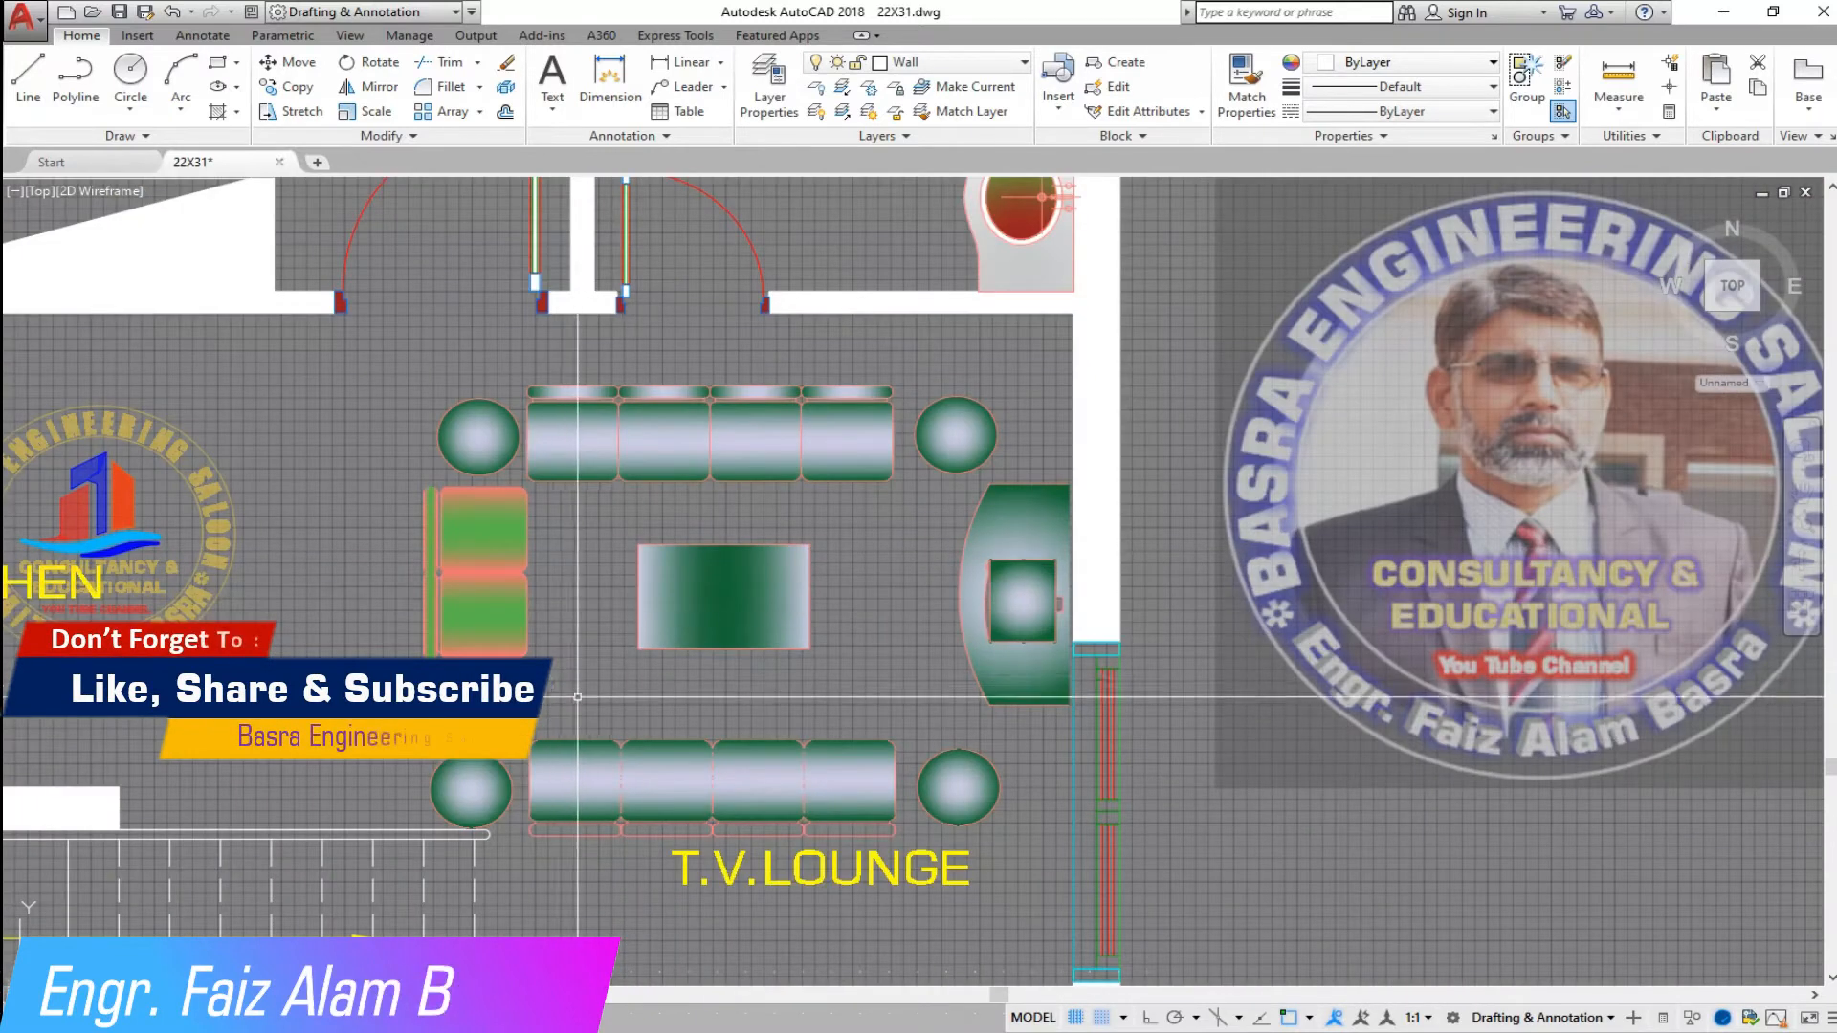
pyautogui.scroll(2, 526, 358)
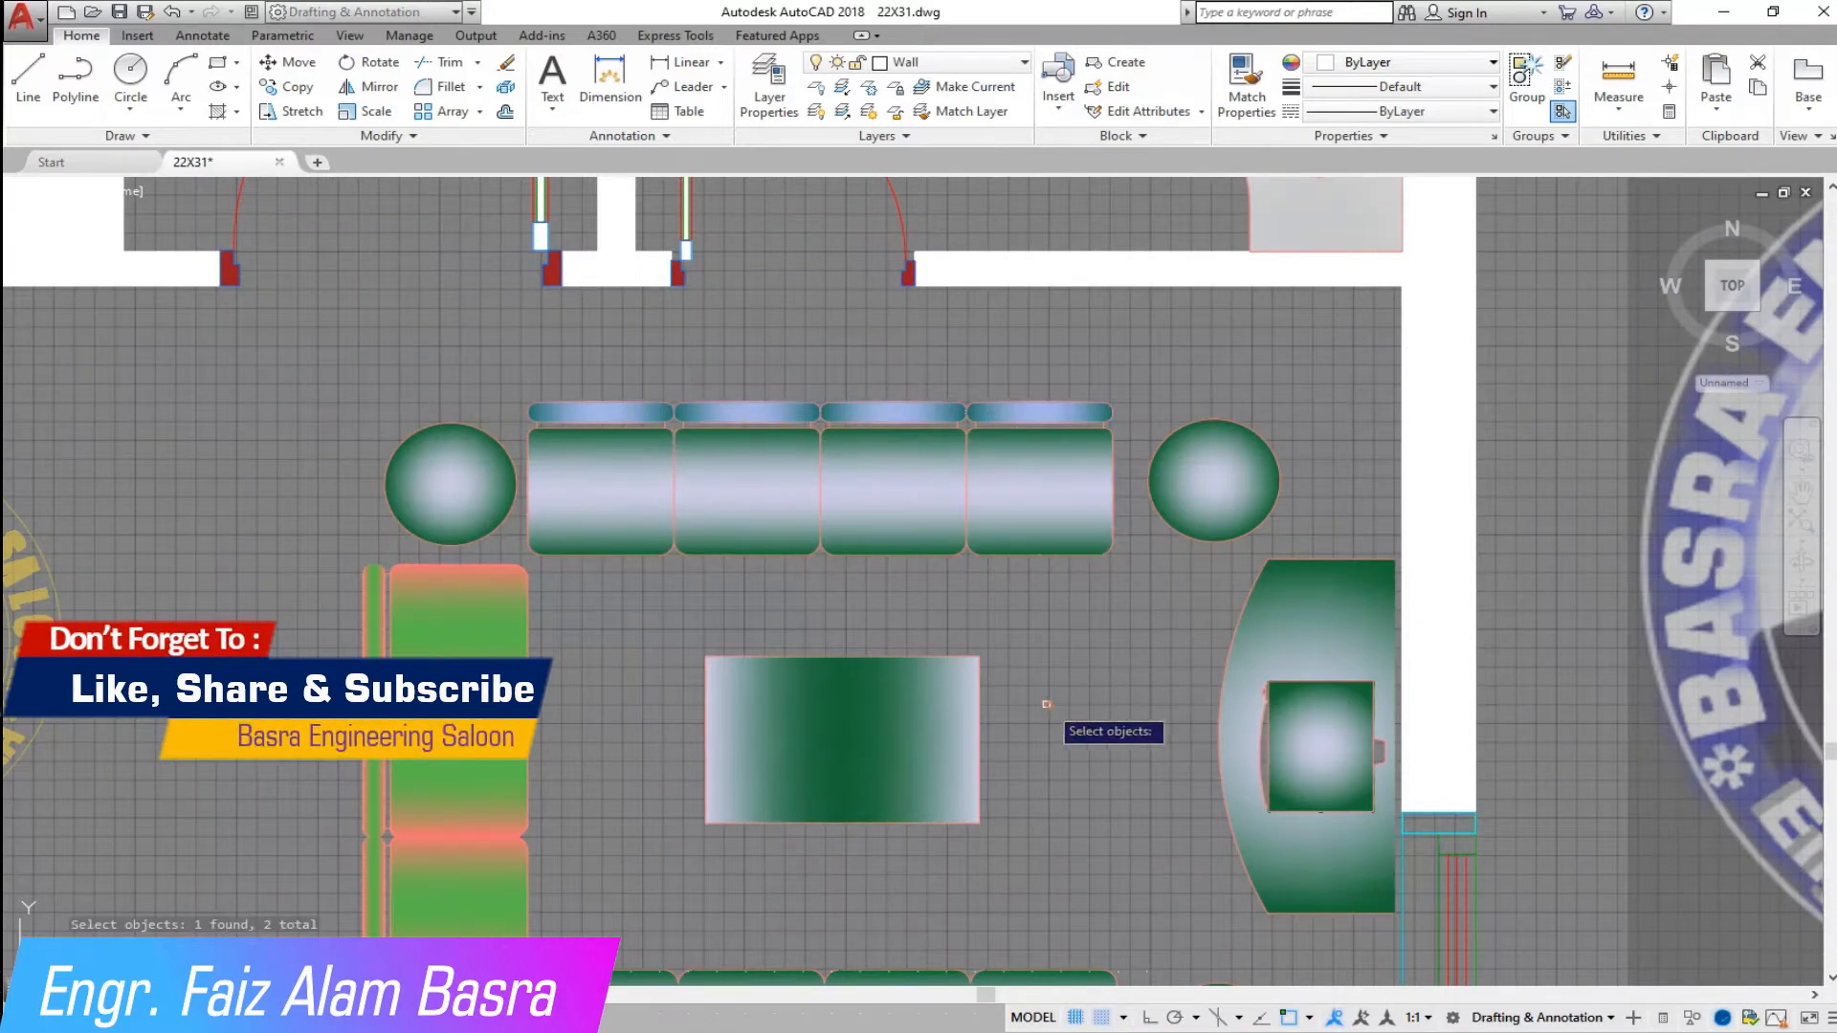
pyautogui.click(979, 738)
pyautogui.press('Escape')
pyautogui.scroll(-2, 678, 382)
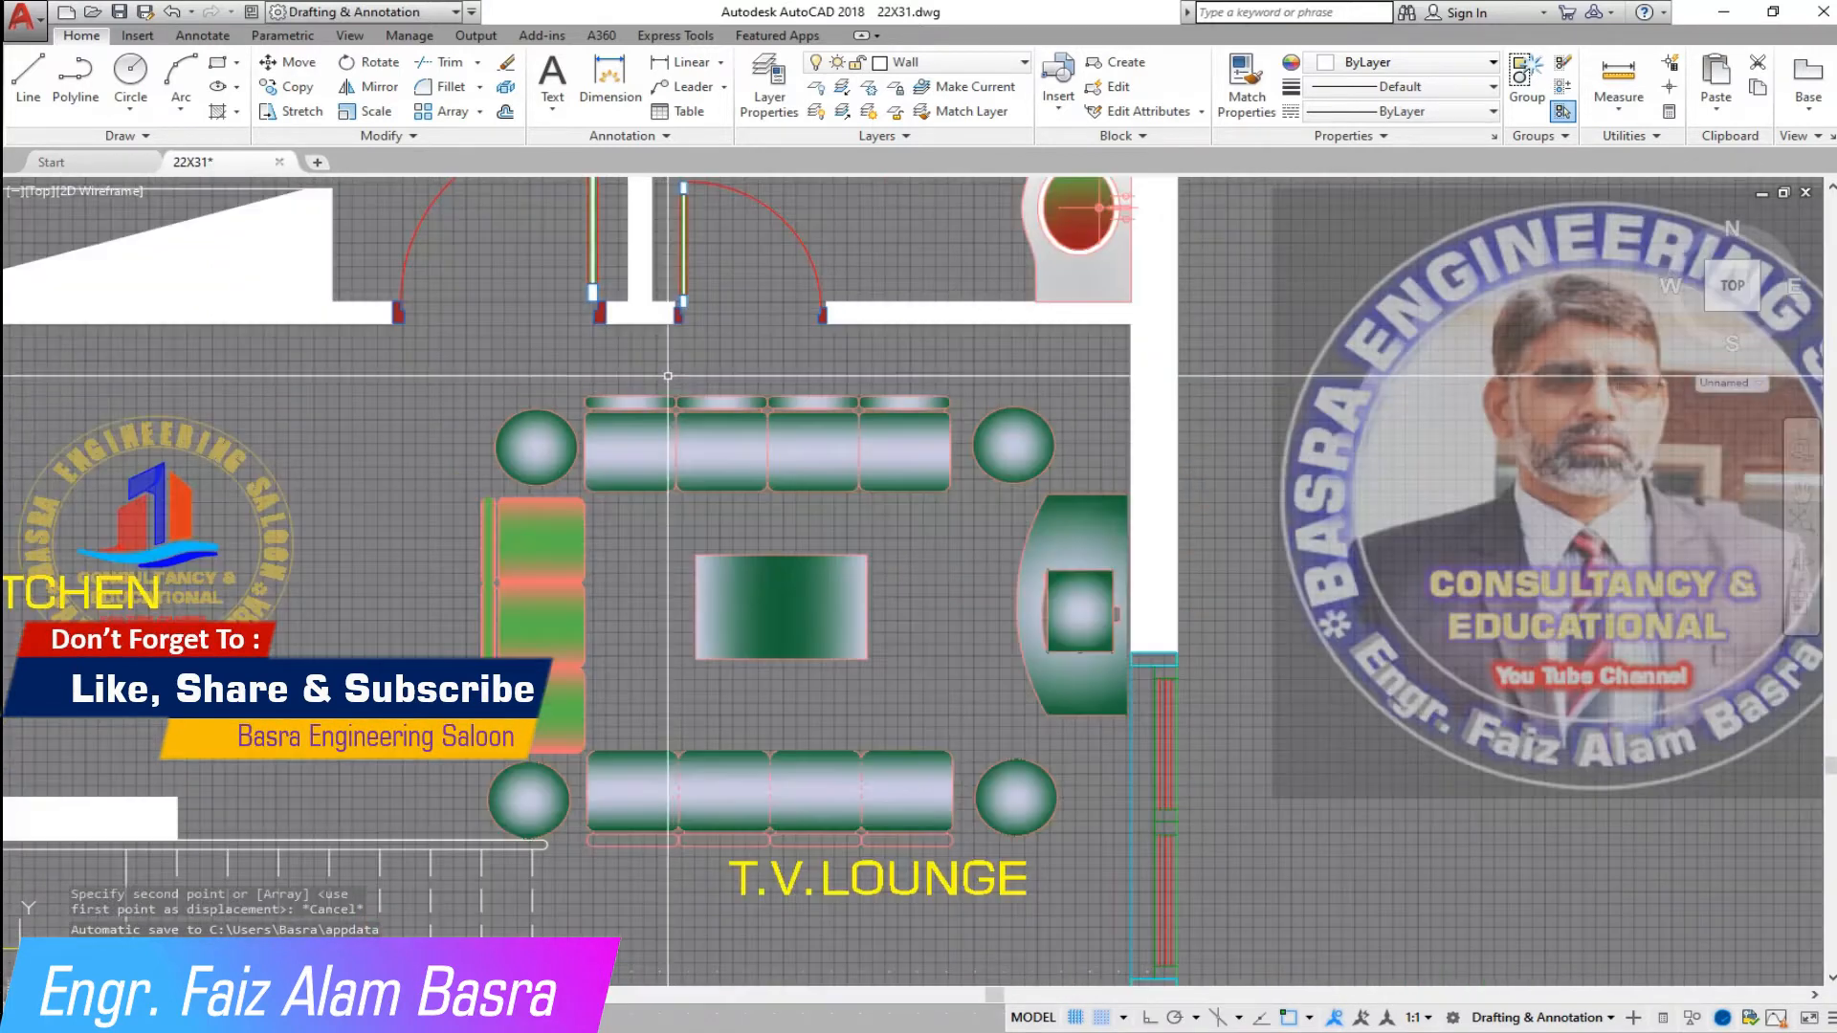
# - Copy the upper sofa's four backrest gradient fills straight down onto the lower sofa's empty backrest outlines
pyautogui.click(300, 89)
pyautogui.scroll(3, 772, 375)
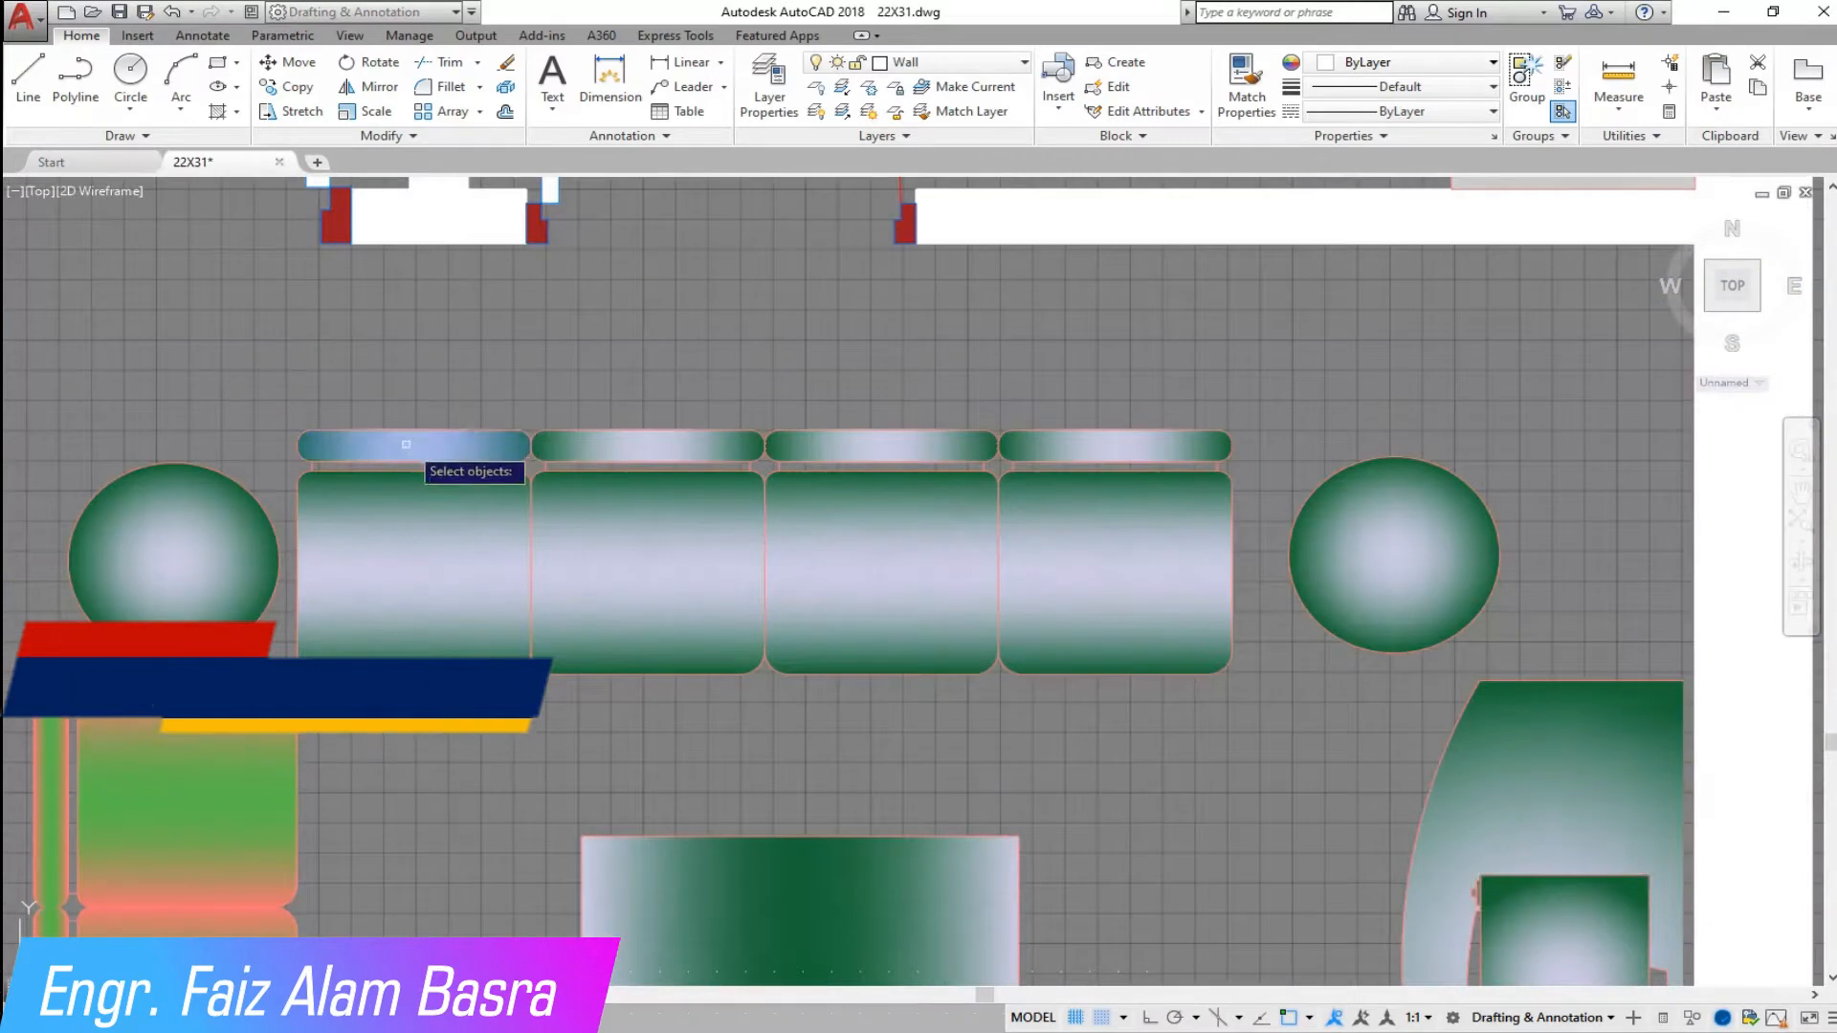
pyautogui.click(576, 371)
pyautogui.click(1292, 466)
pyautogui.press('Return')
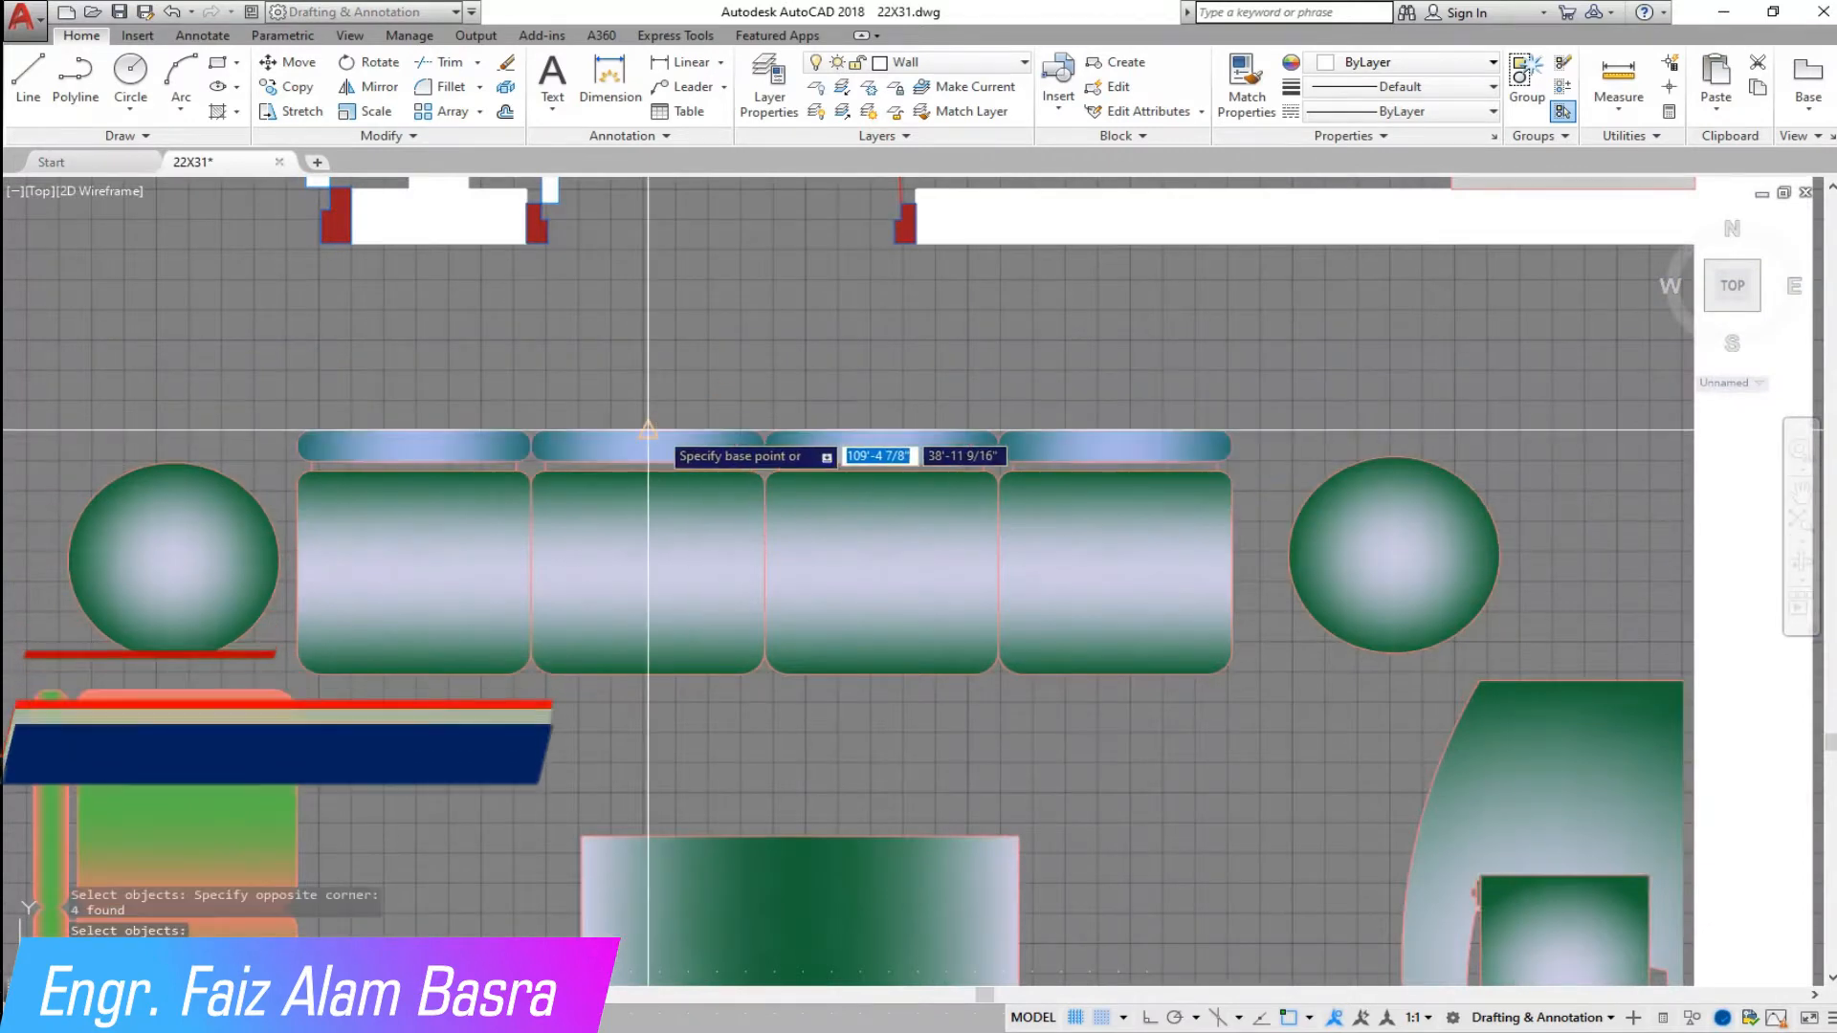
pyautogui.click(650, 428)
pyautogui.scroll(-3, 673, 324)
pyautogui.scroll(3, 698, 708)
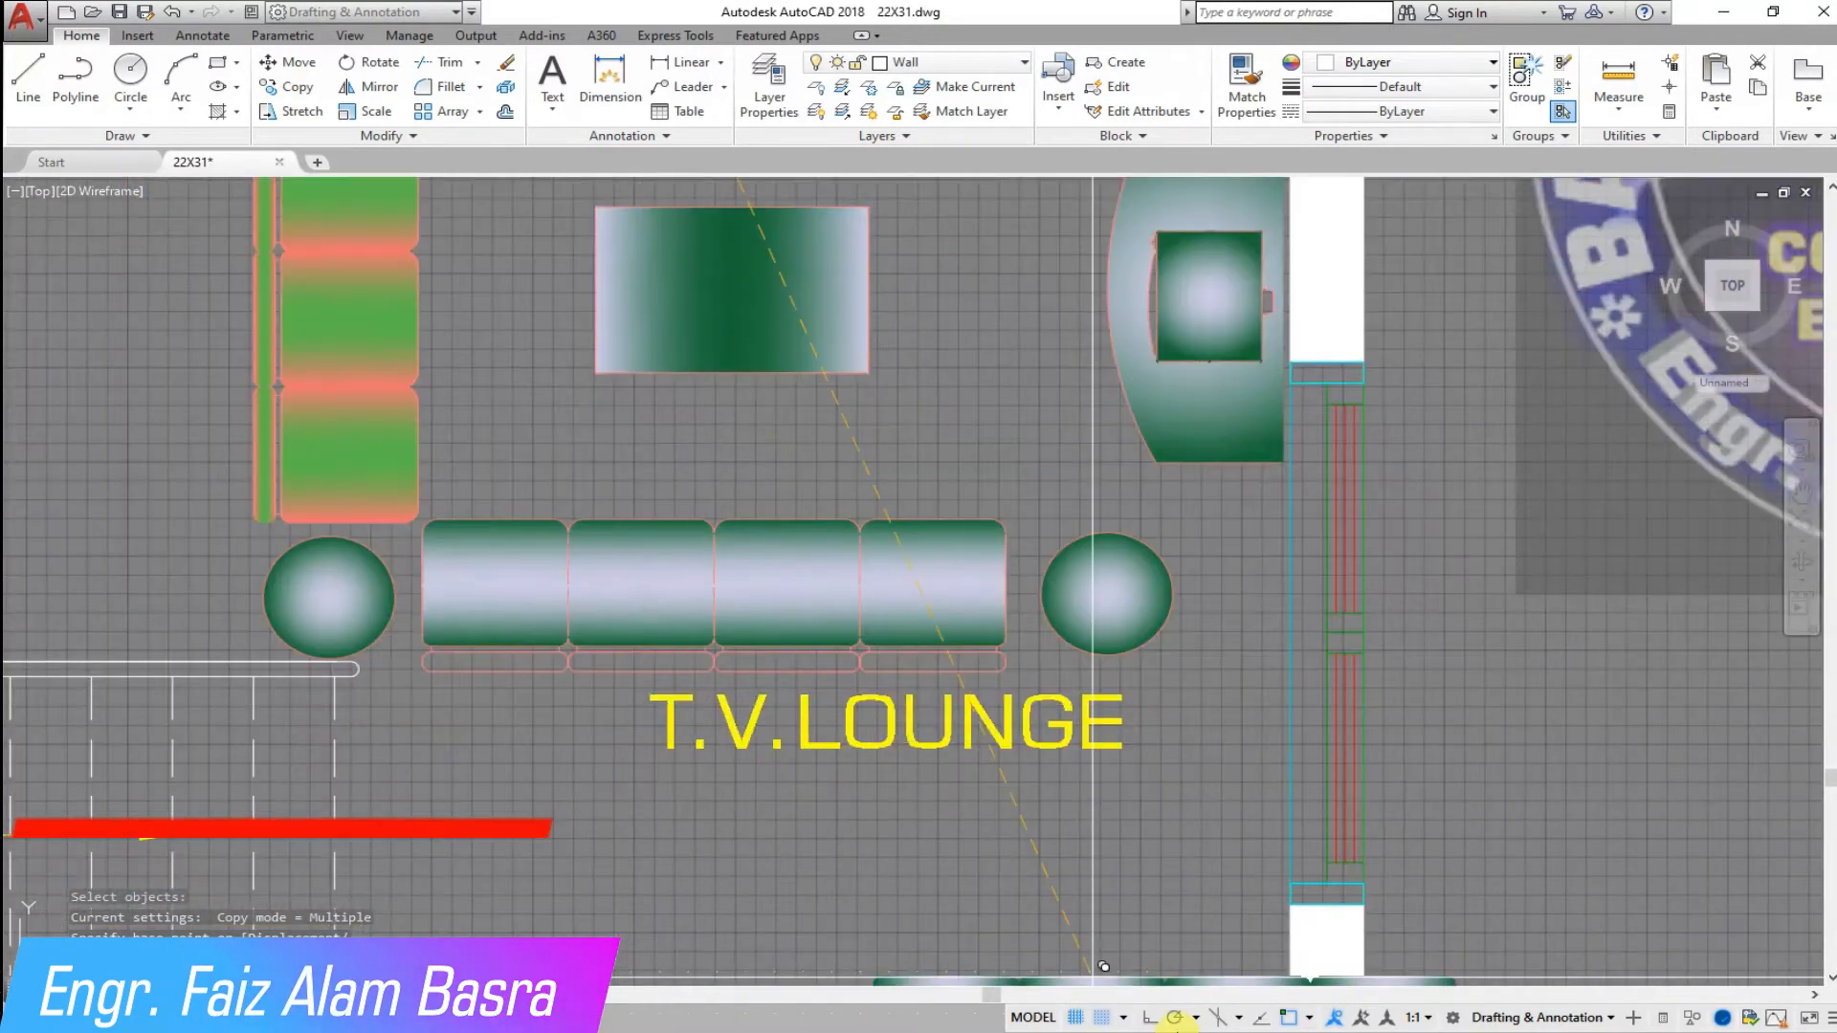
pyautogui.scroll(3, 669, 684)
pyautogui.click(570, 606)
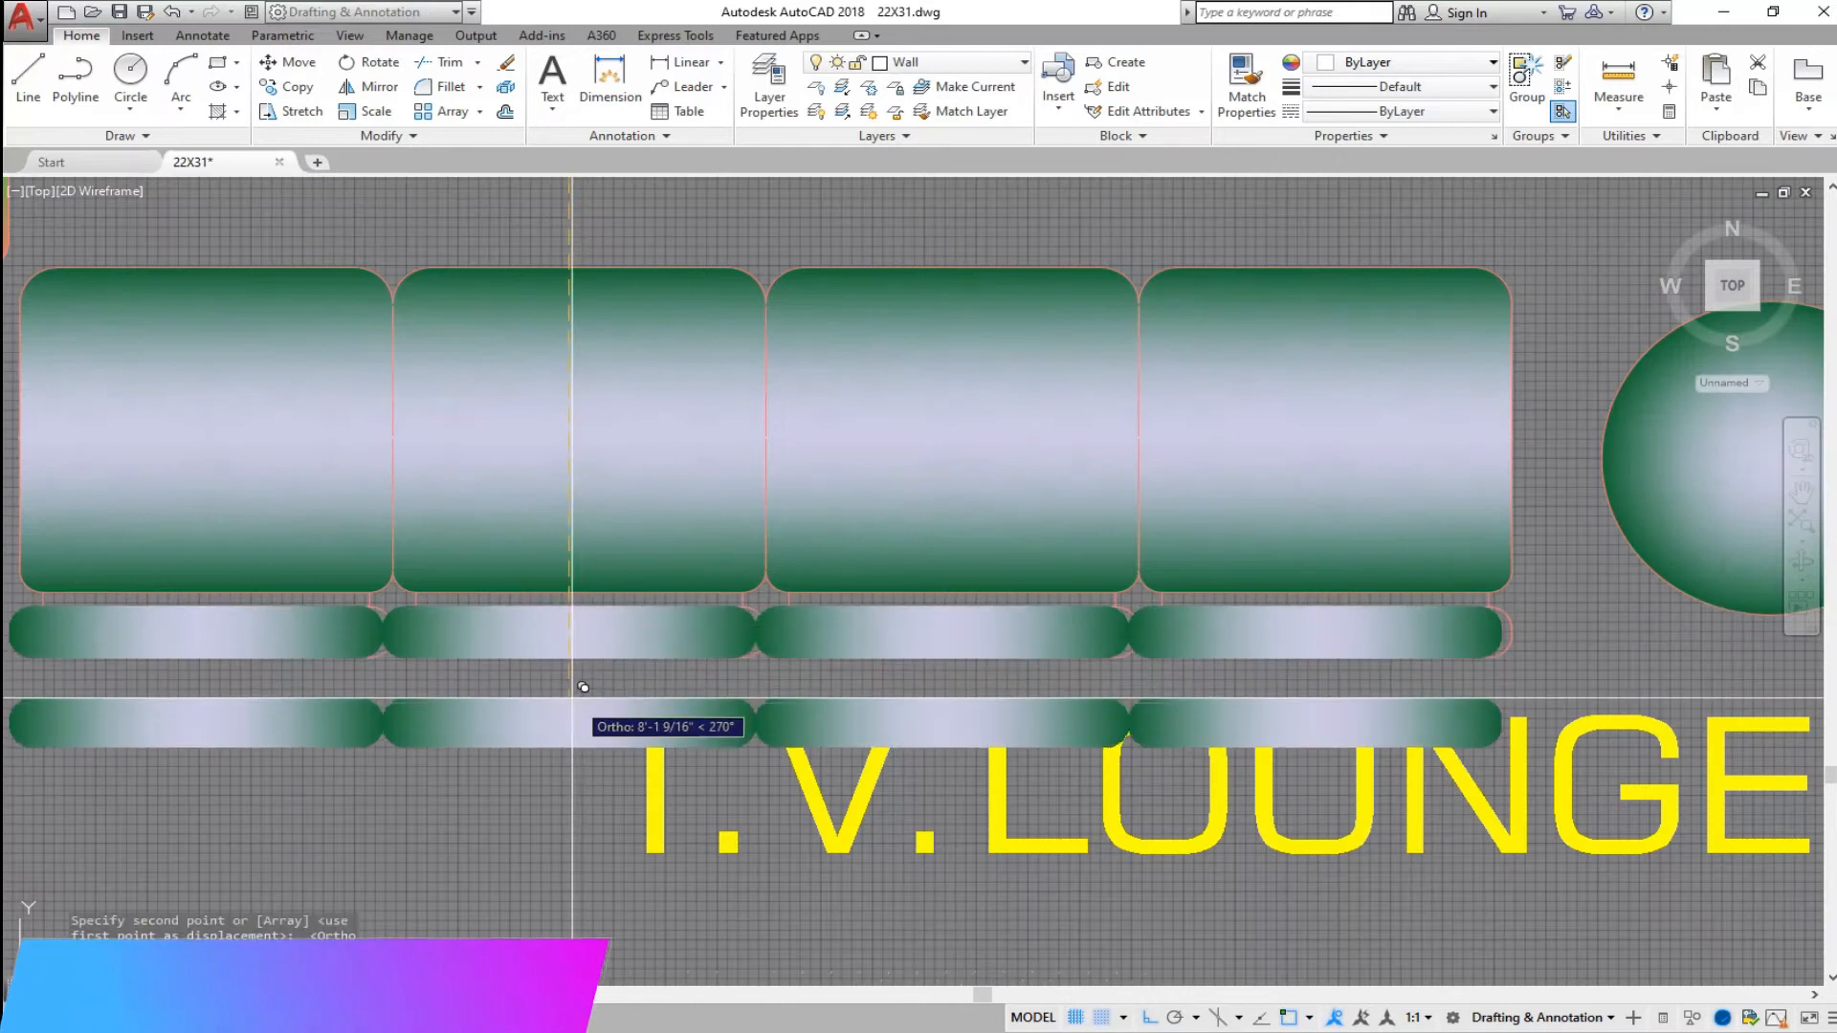
pyautogui.press('Escape')
# - Move the four copied backrest fills about 1/2" right to fit the lower sofa's outlines, and save the drawing
pyautogui.click(295, 62)
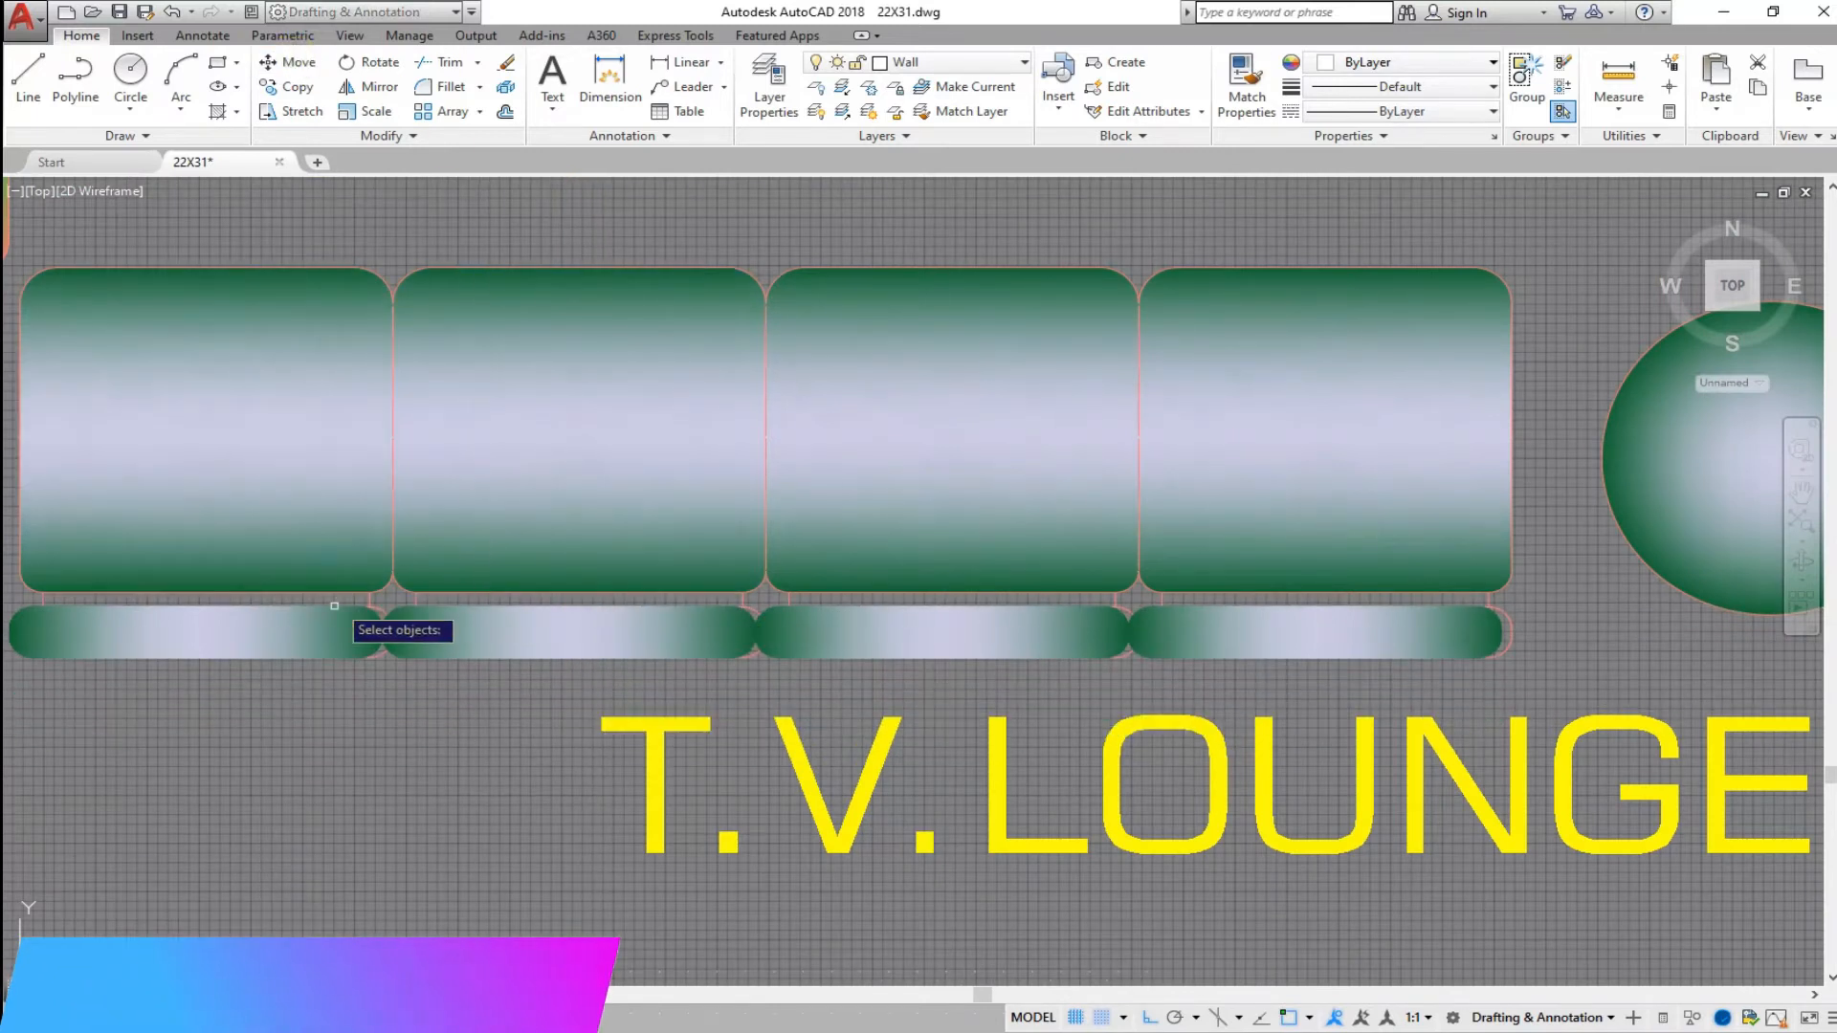
pyautogui.click(344, 624)
pyautogui.click(580, 642)
pyautogui.click(1196, 642)
pyautogui.press('Return')
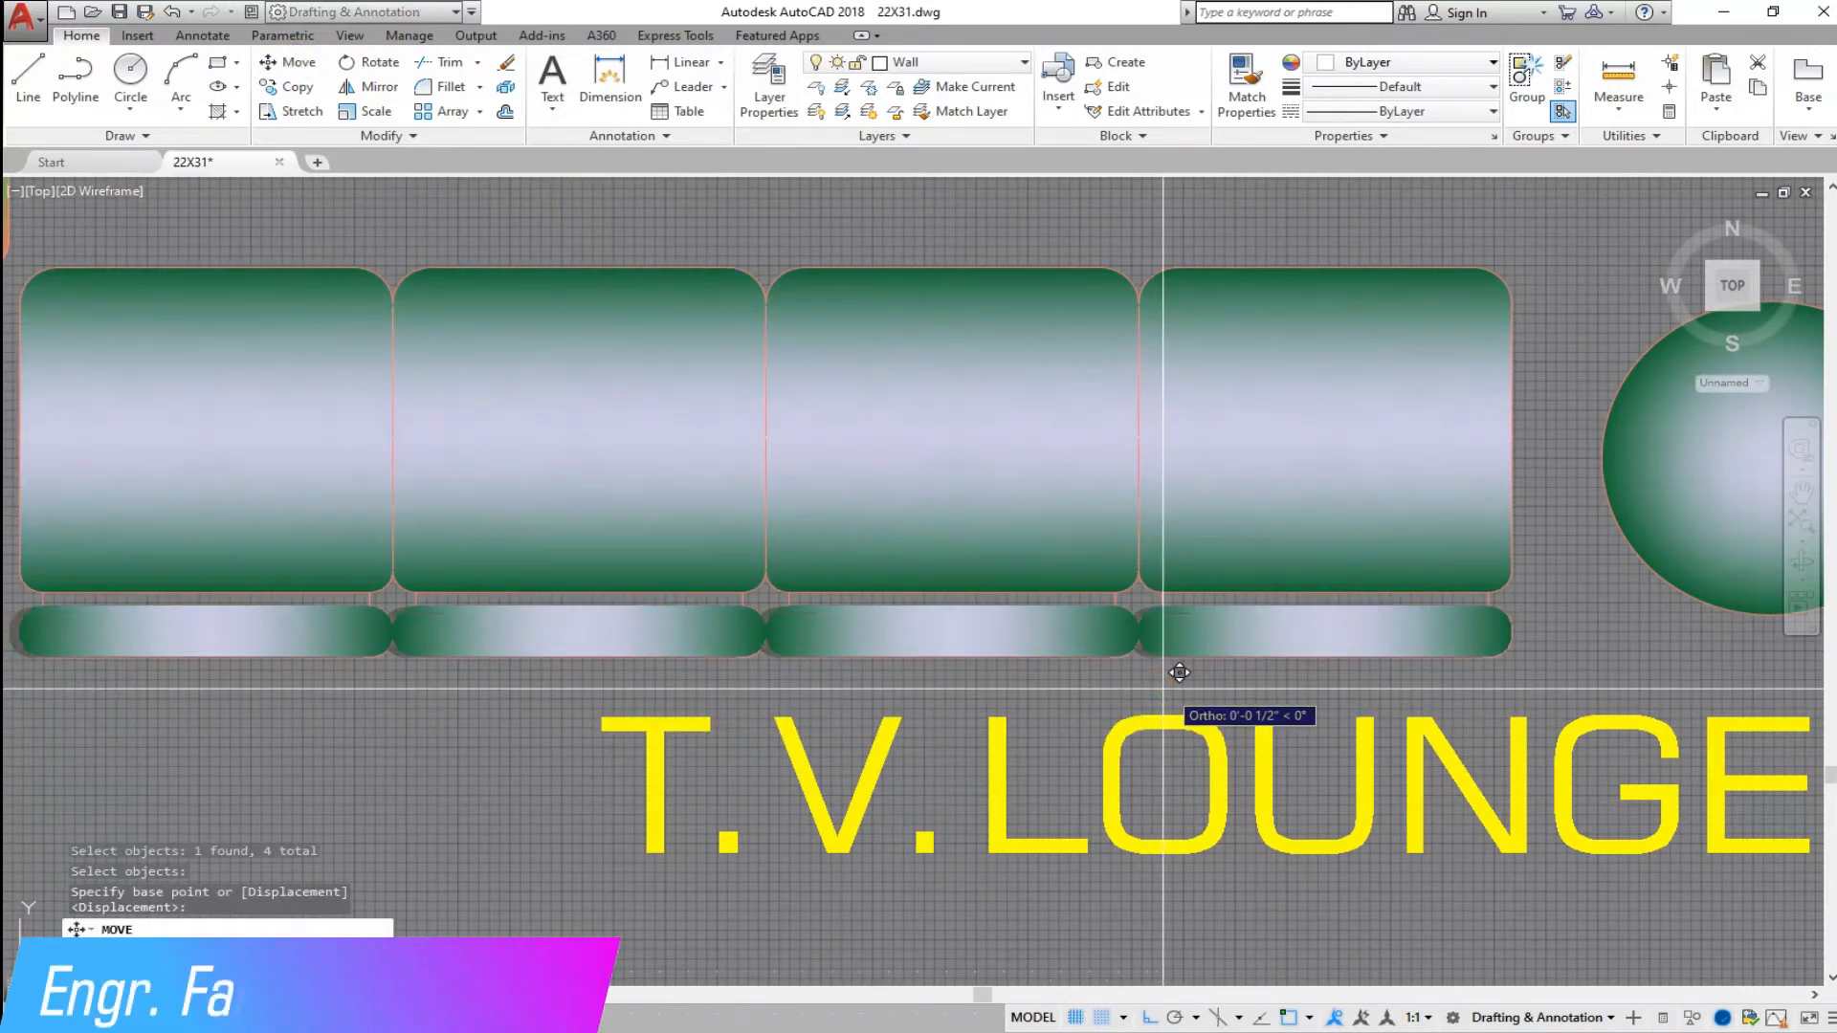
pyautogui.scroll(-6, 1179, 672)
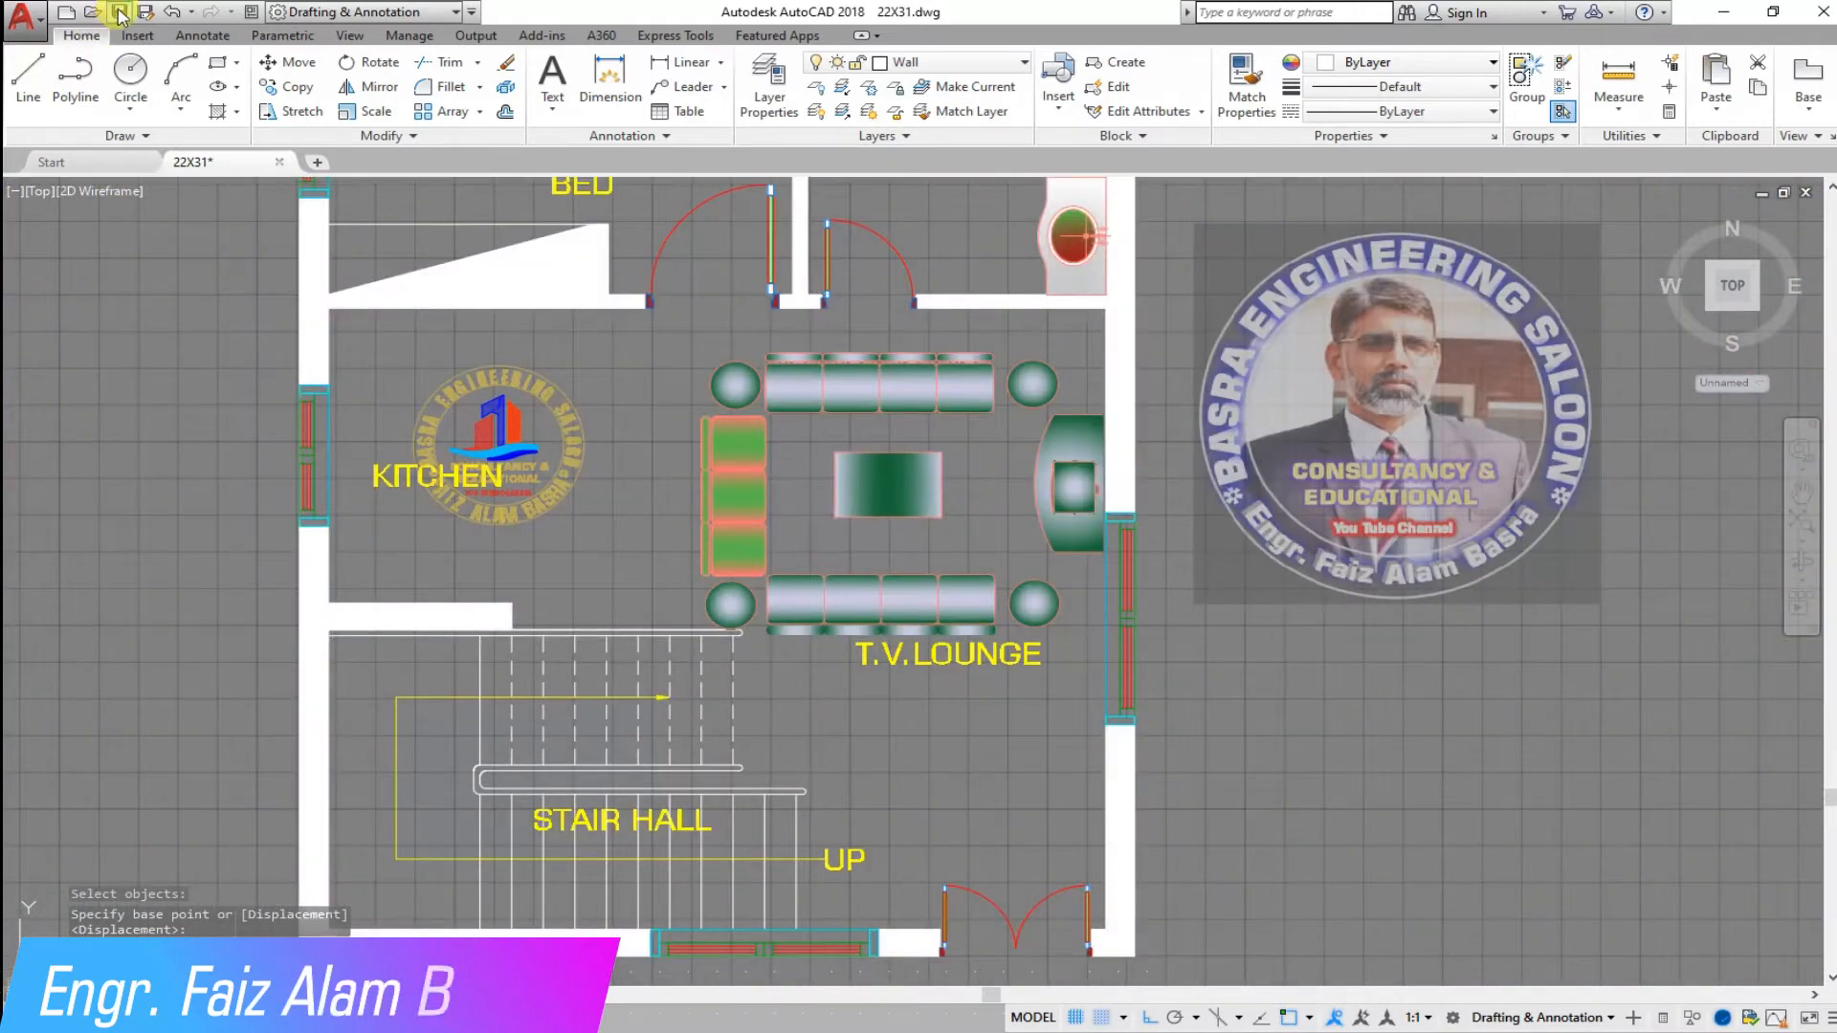
pyautogui.click(121, 15)
# - Match the bathtub's gradient properties onto the upper sofa's leftmost seat and the three-seat sofa's top seat
pyautogui.scroll(-5, 731, 601)
pyautogui.scroll(5, 834, 415)
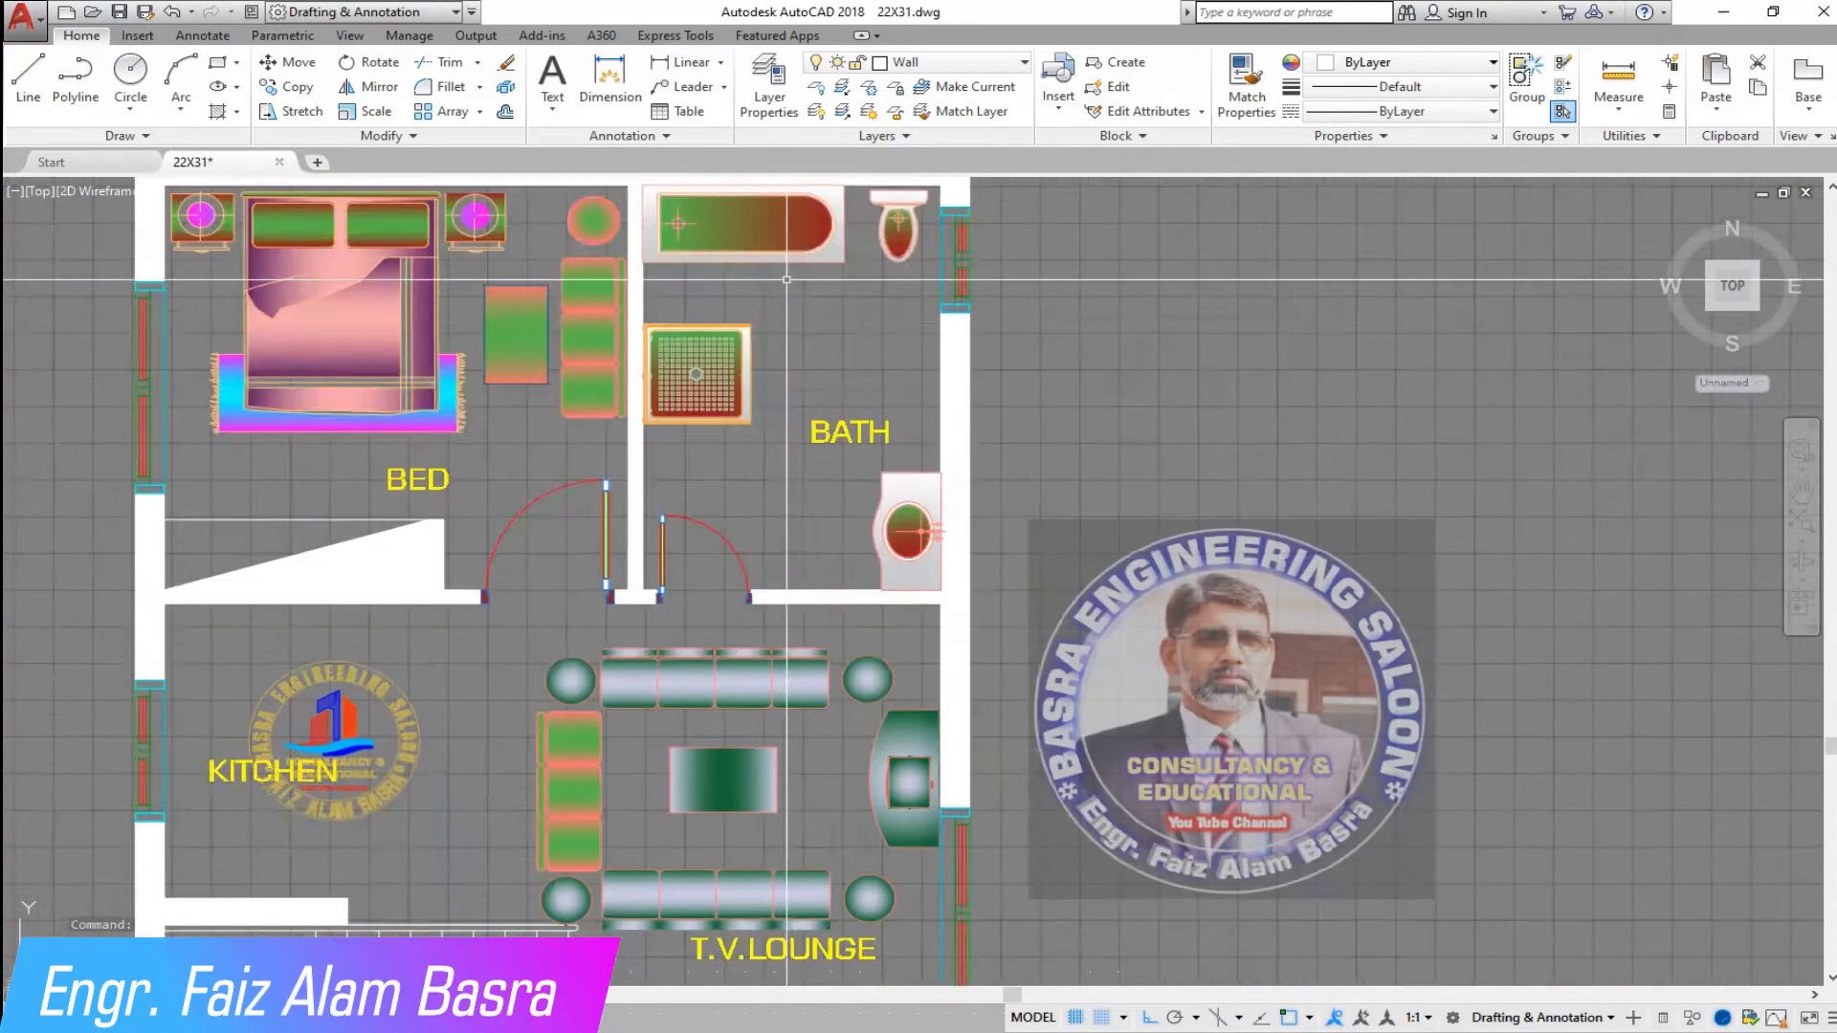
pyautogui.click(799, 216)
pyautogui.scroll(4, 607, 766)
pyautogui.click(625, 690)
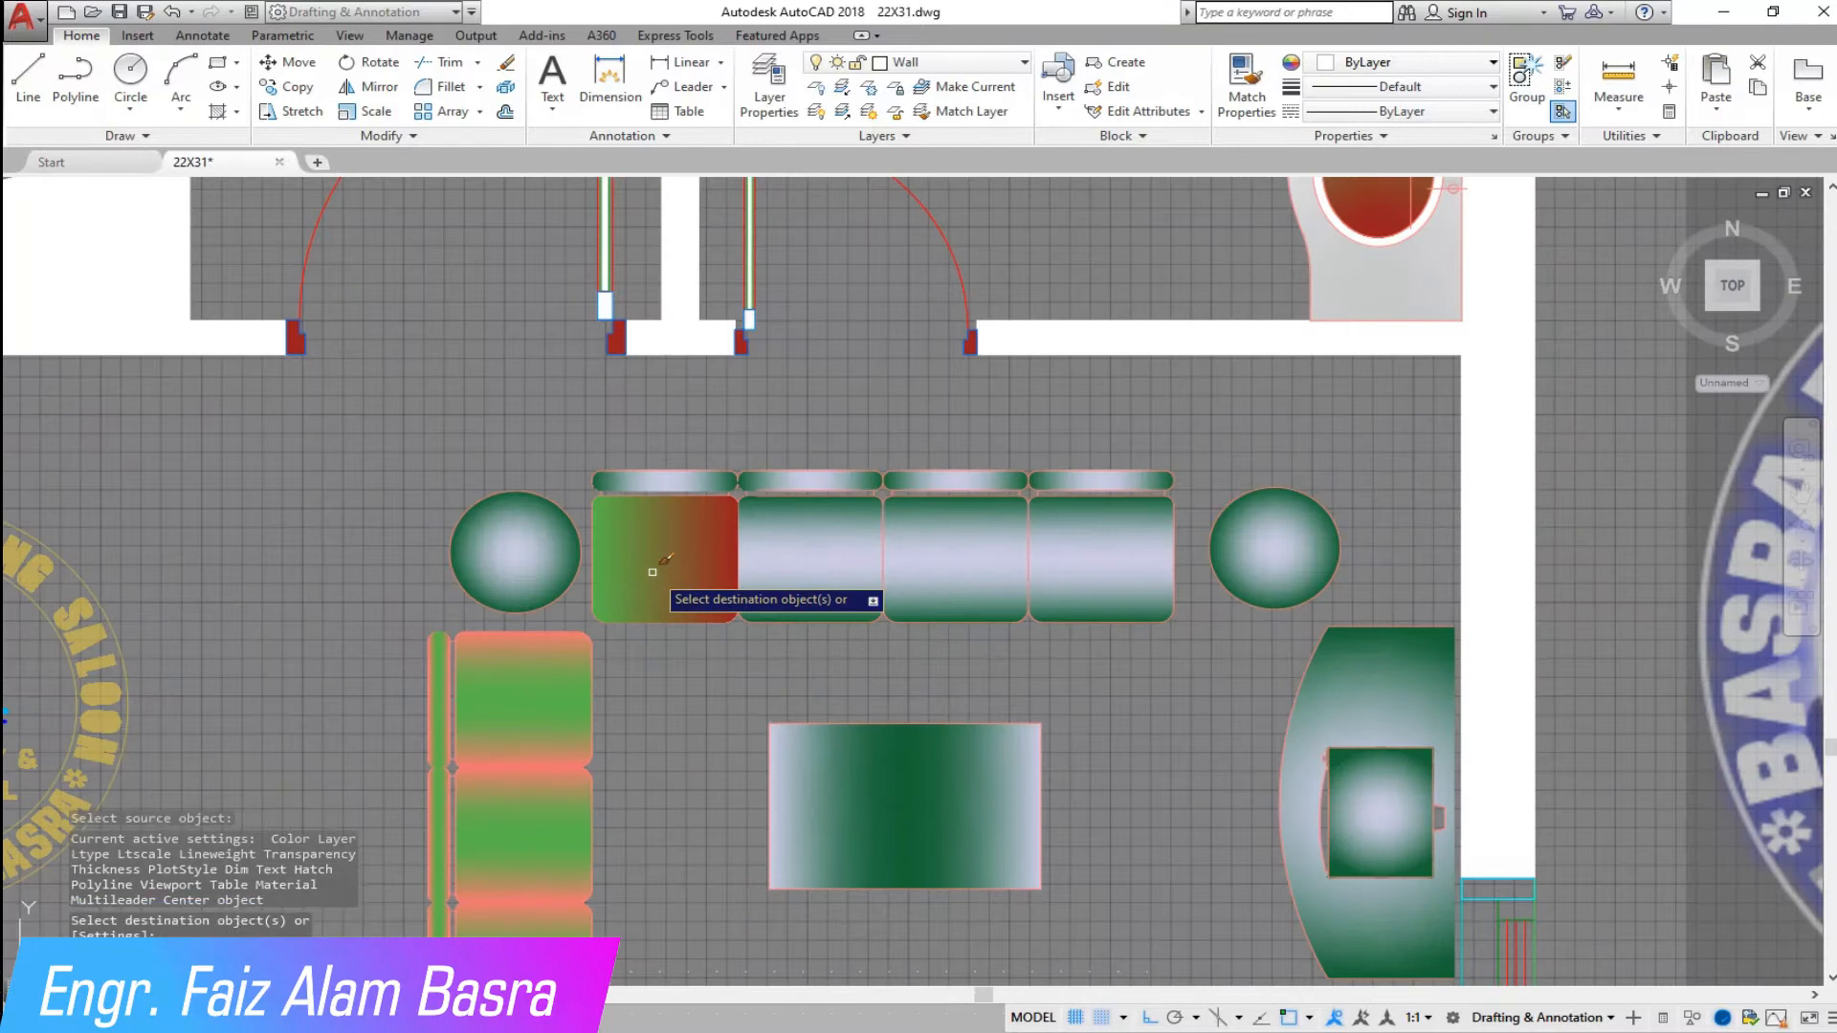
pyautogui.click(536, 697)
pyautogui.press('Escape')
# - Change the three-seat sofa's top seat fill to the GR_INVCYL gradient with a 90° angle
pyautogui.click(542, 698)
pyautogui.click(450, 84)
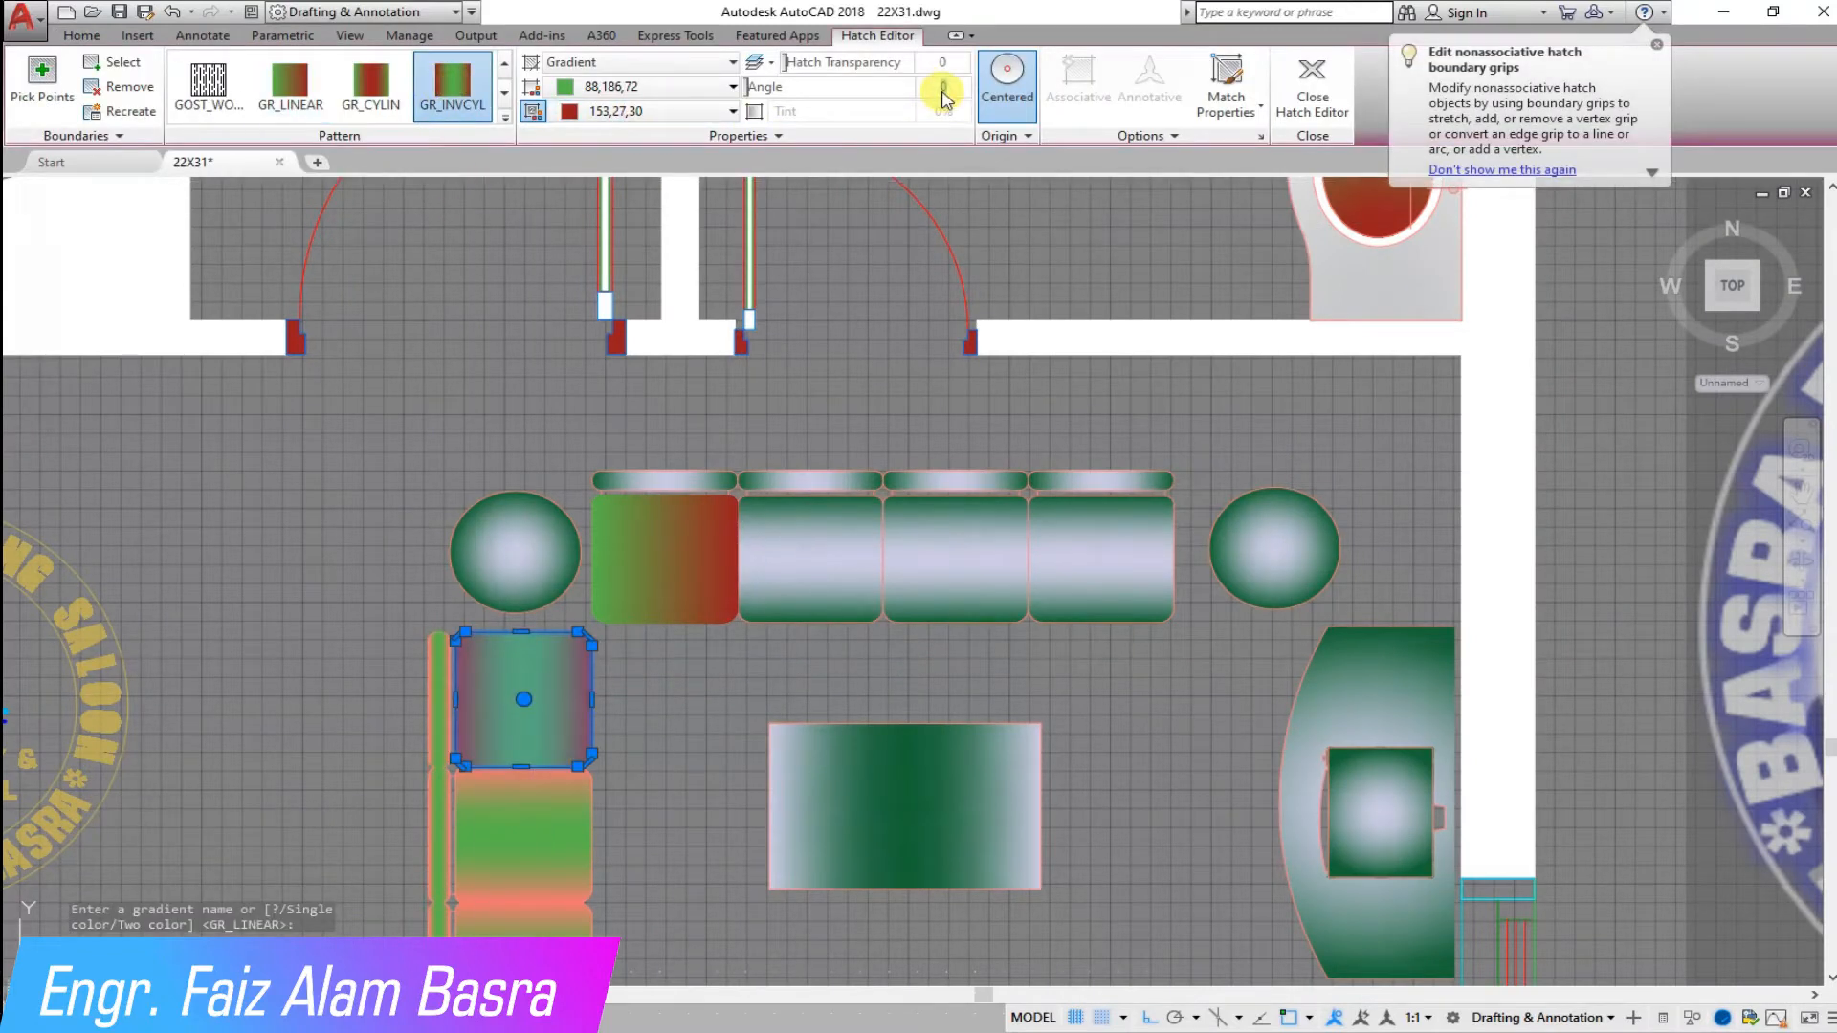
pyautogui.press('Return')
pyautogui.press('Escape')
# - Change the upper sofa's leftmost seat fill to the GR_INVCYL gradient
pyautogui.click(652, 536)
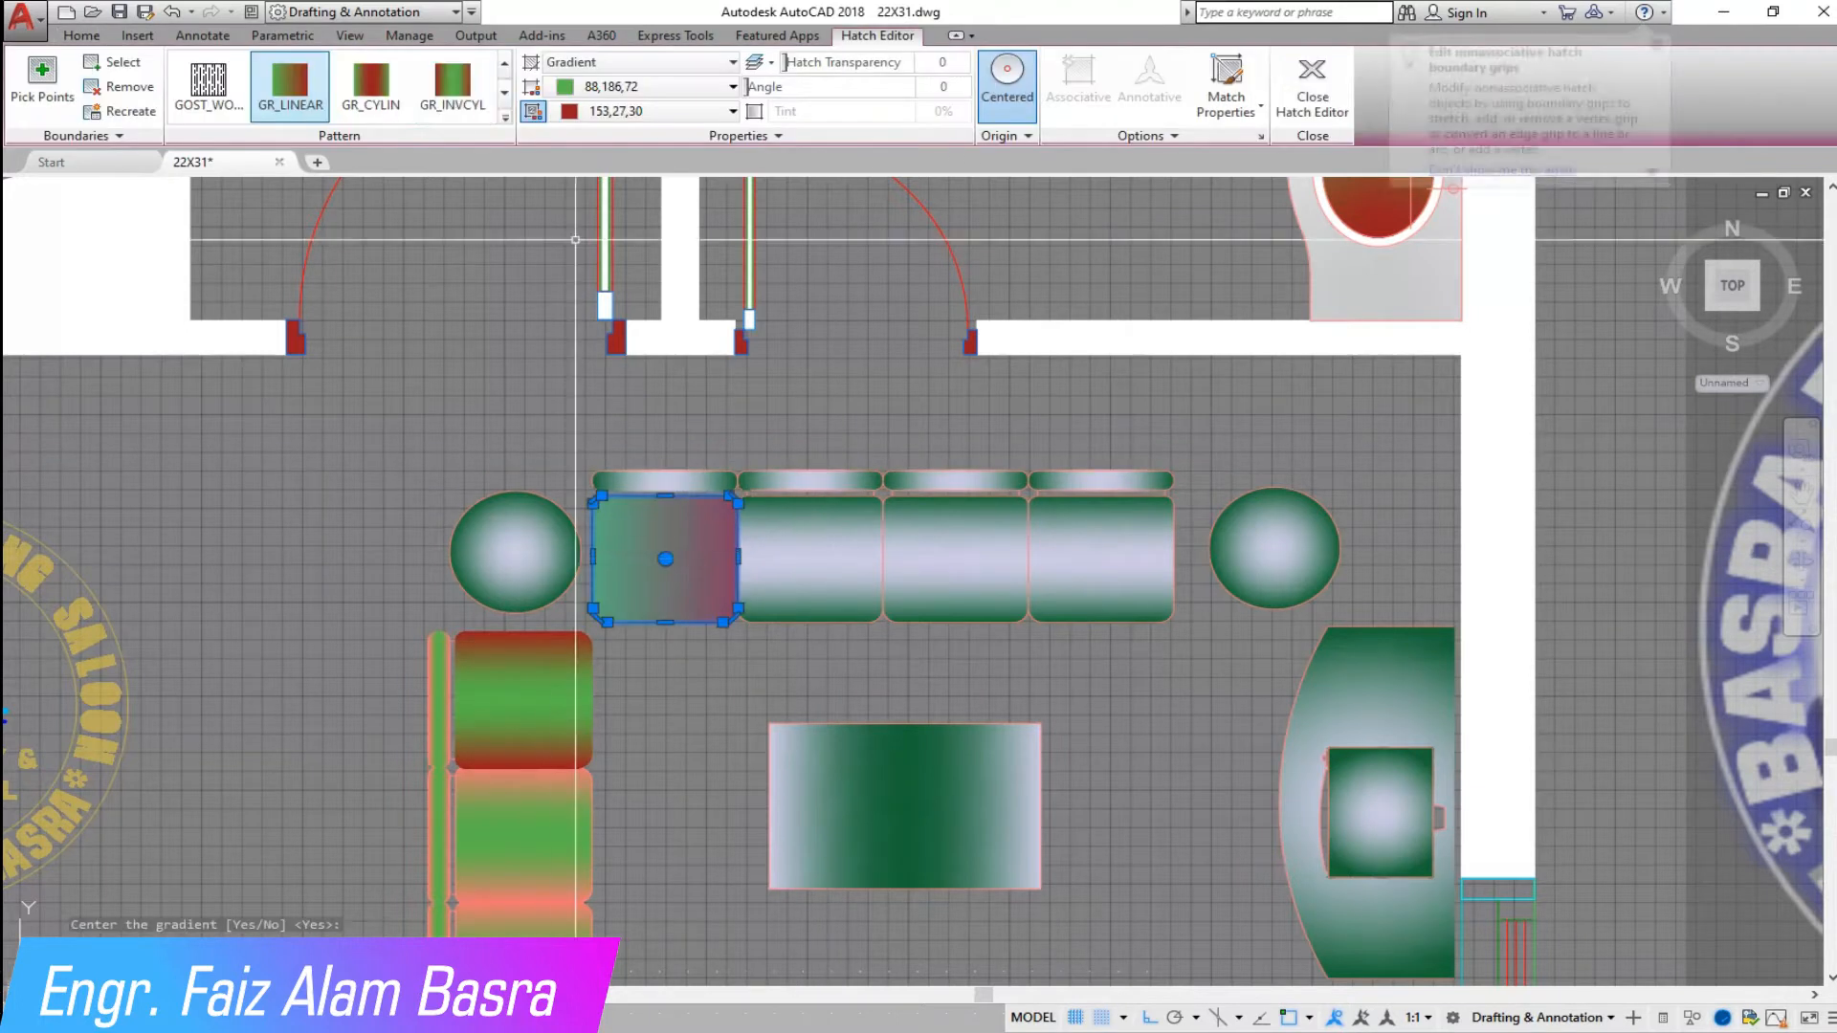
pyautogui.click(454, 77)
pyautogui.press('Return')
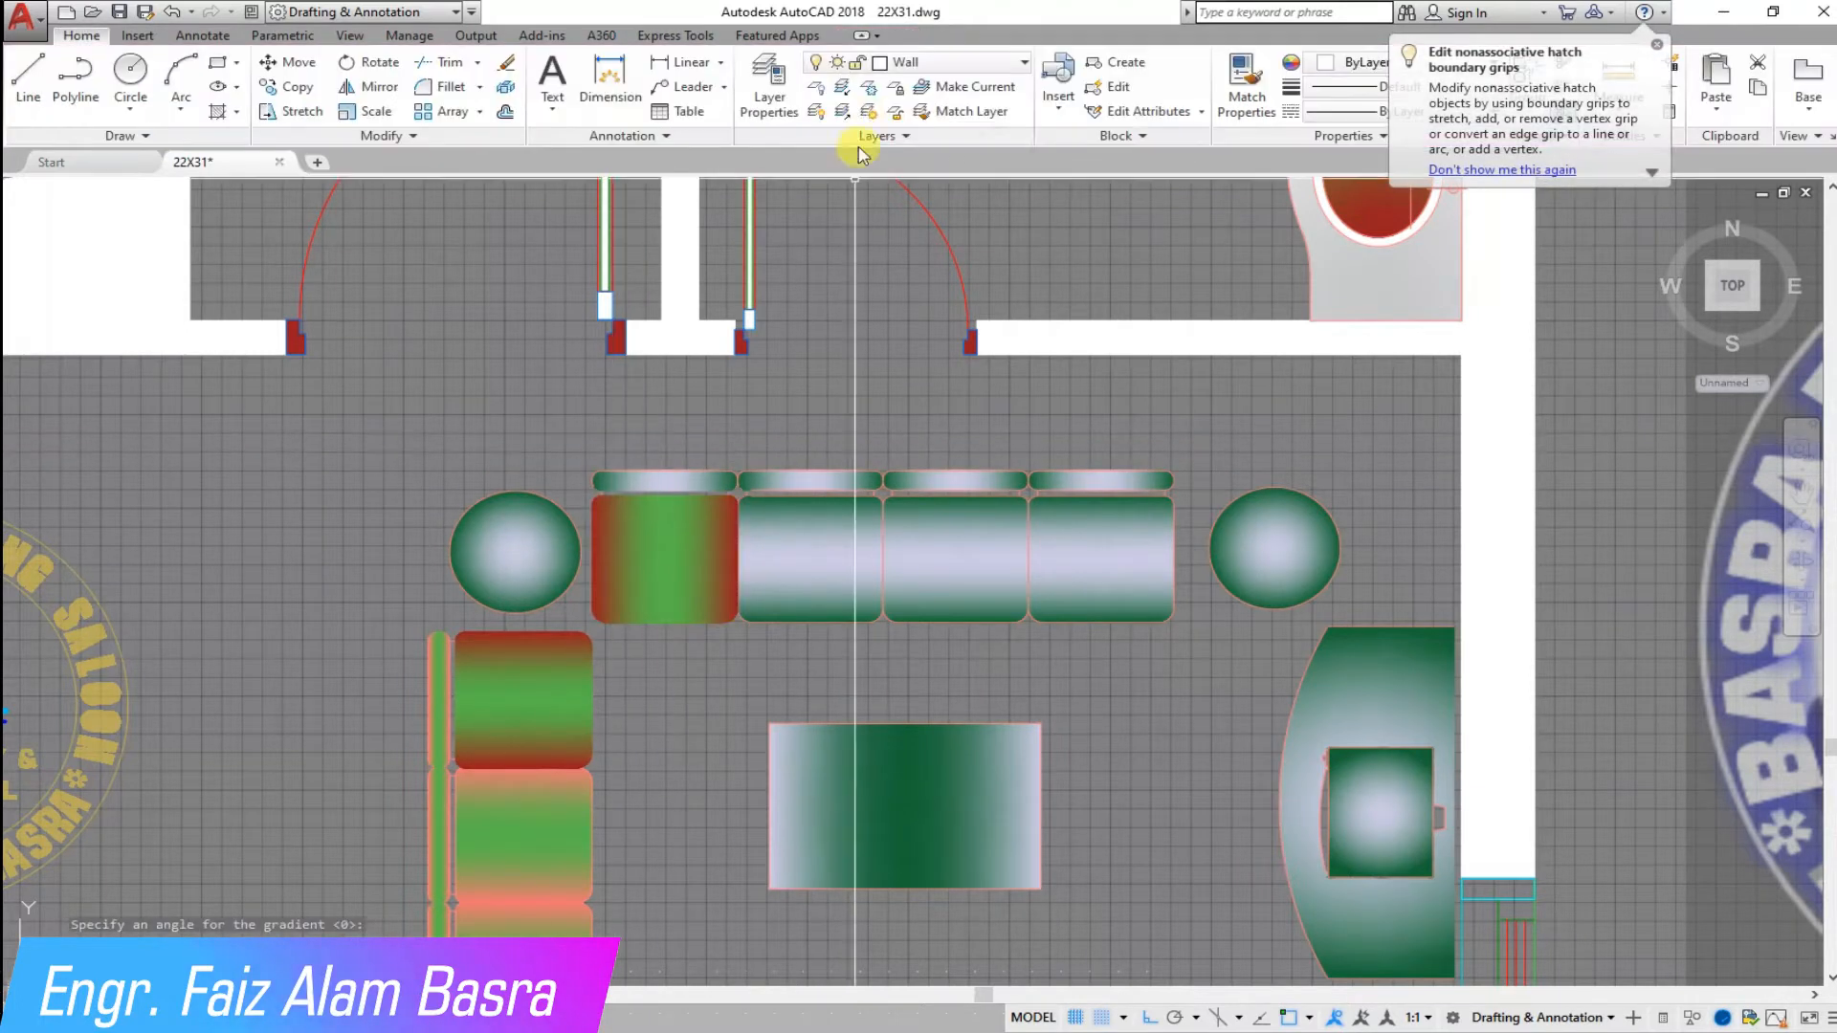
# - Match the upper sofa's leftmost seat gradient onto its other three seats and the lower sofa's four seats
pyautogui.click(1231, 82)
pyautogui.click(709, 538)
pyautogui.click(784, 545)
pyautogui.click(959, 549)
pyautogui.click(1081, 550)
pyautogui.scroll(-4, 796, 338)
pyautogui.scroll(4, 793, 660)
pyautogui.click(681, 628)
pyautogui.click(834, 628)
pyautogui.click(961, 623)
pyautogui.click(1052, 618)
# - Match the same seat gradient onto the coffee table, the round side tables and the curved TV console
pyautogui.click(896, 304)
pyautogui.scroll(-2, 674, 505)
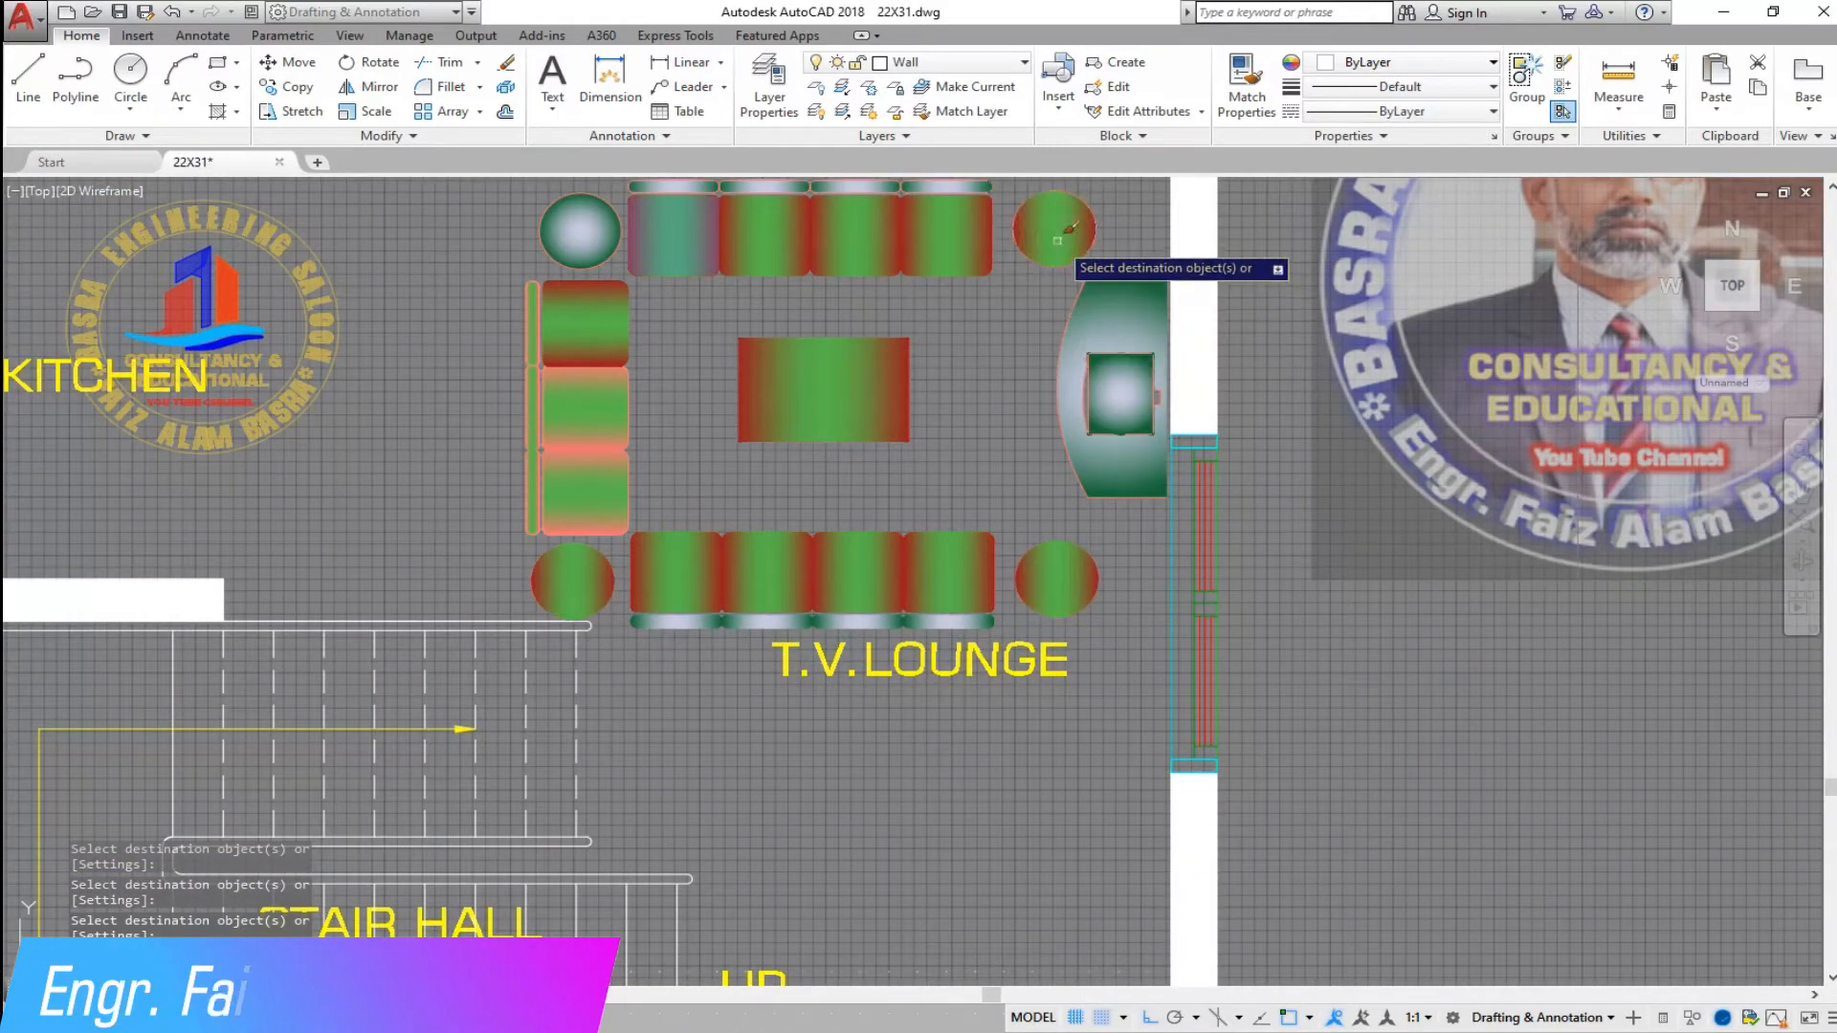
pyautogui.click(1117, 301)
pyautogui.click(593, 239)
pyautogui.scroll(-2, 667, 421)
pyautogui.scroll(4, 675, 288)
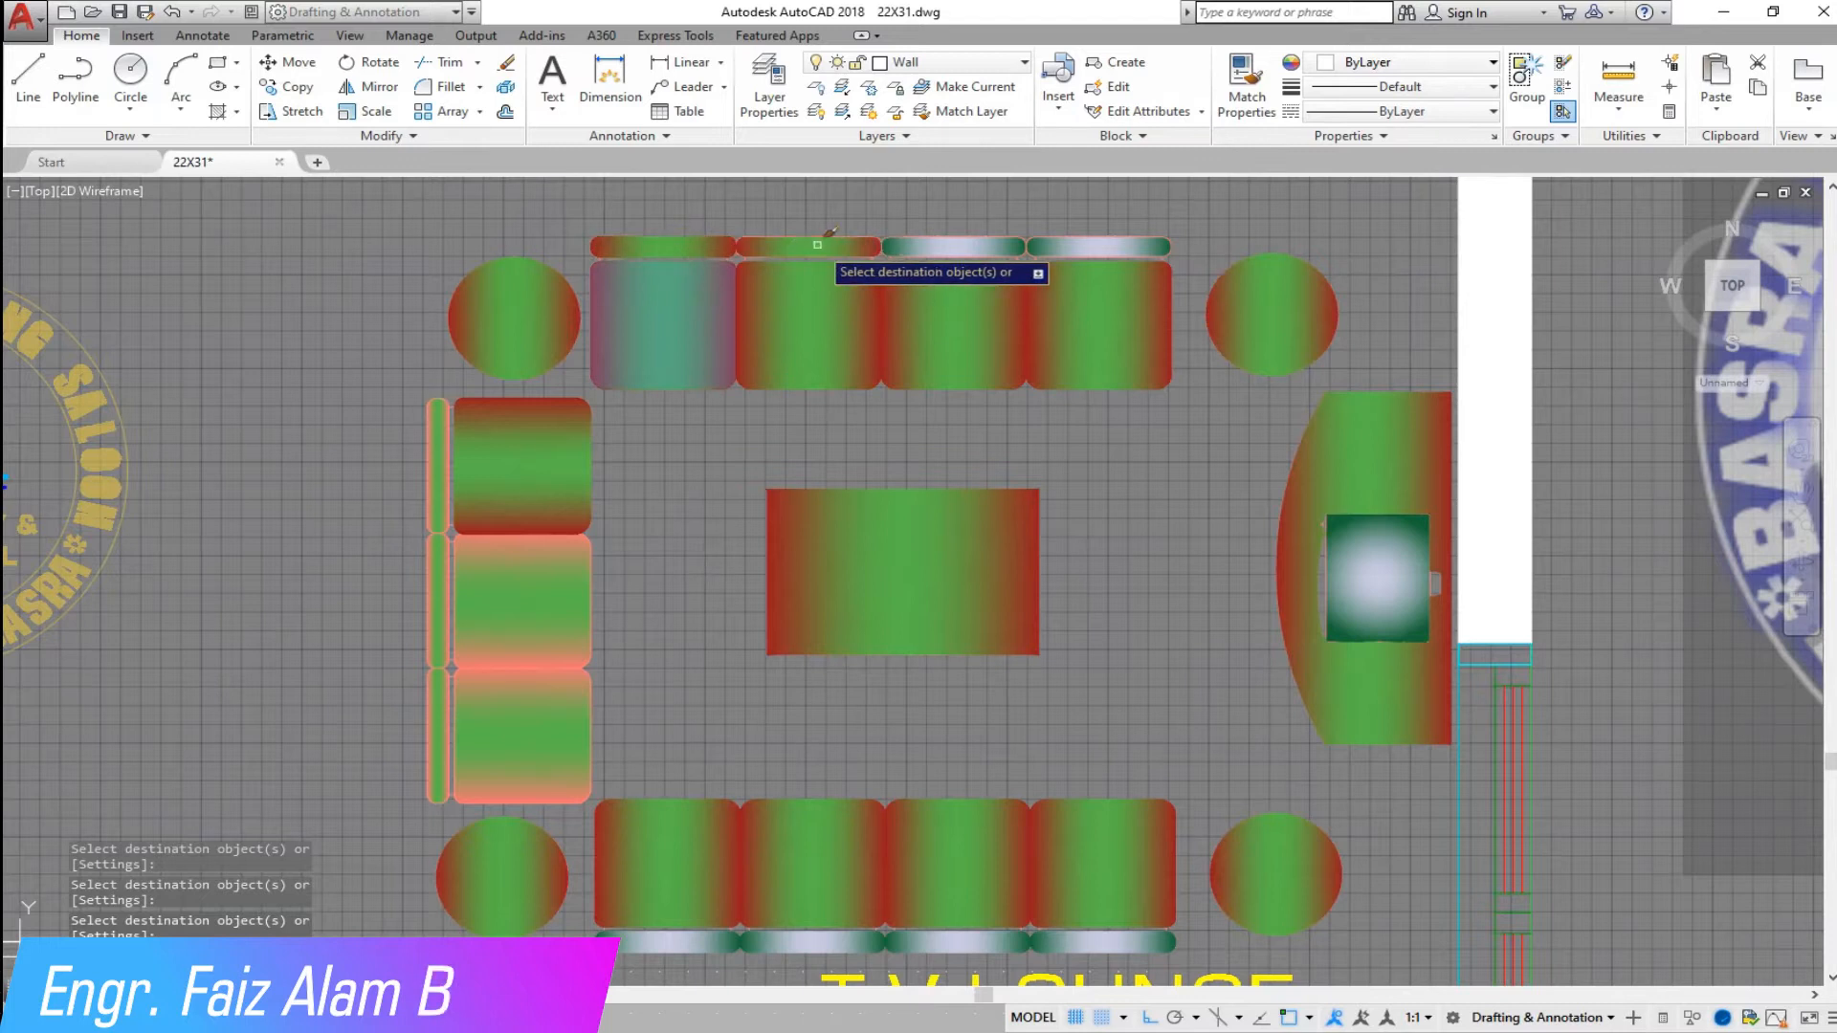
# - Match the three-seat sofa's top seat gradient onto the backrests of the upper and lower sofas
pyautogui.click(668, 942)
pyautogui.click(663, 321)
pyautogui.click(1243, 87)
pyautogui.click(521, 468)
pyautogui.click(690, 244)
pyautogui.click(792, 245)
pyautogui.click(924, 244)
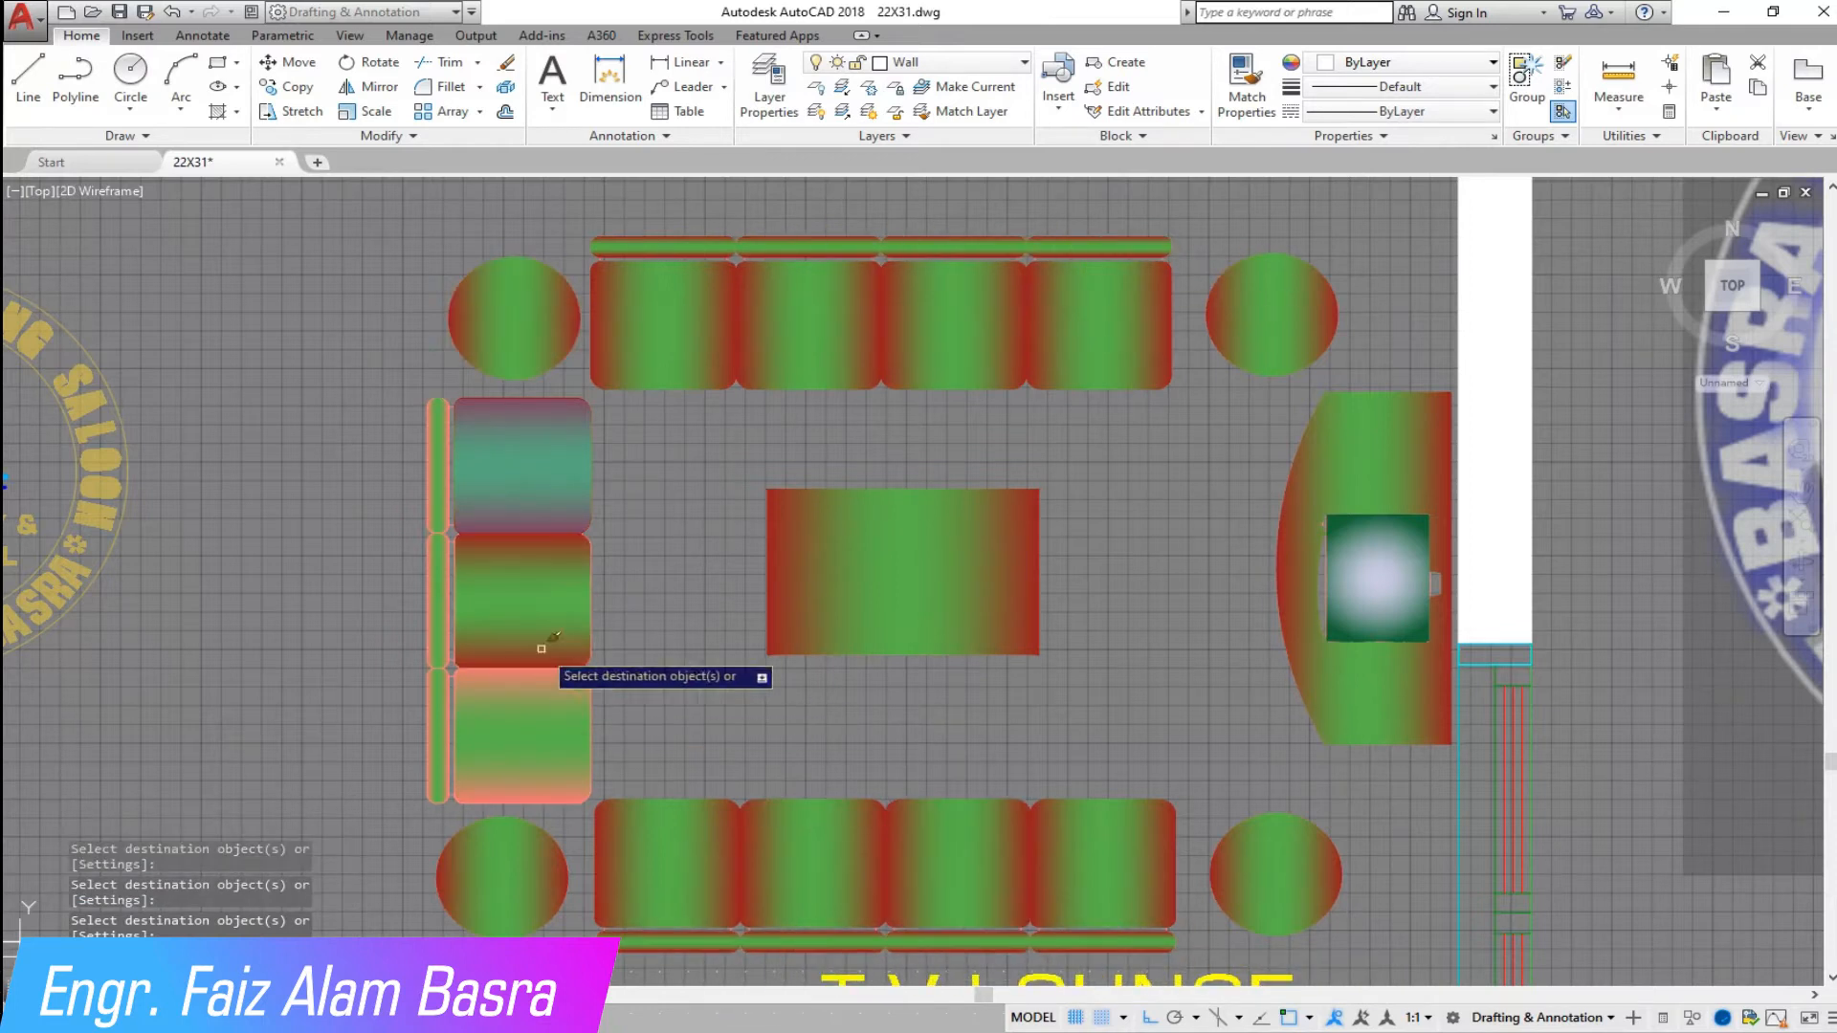
# - Match the three-seat sofa's top seat gradient onto its middle and bottom seats
pyautogui.click(554, 578)
pyautogui.click(548, 695)
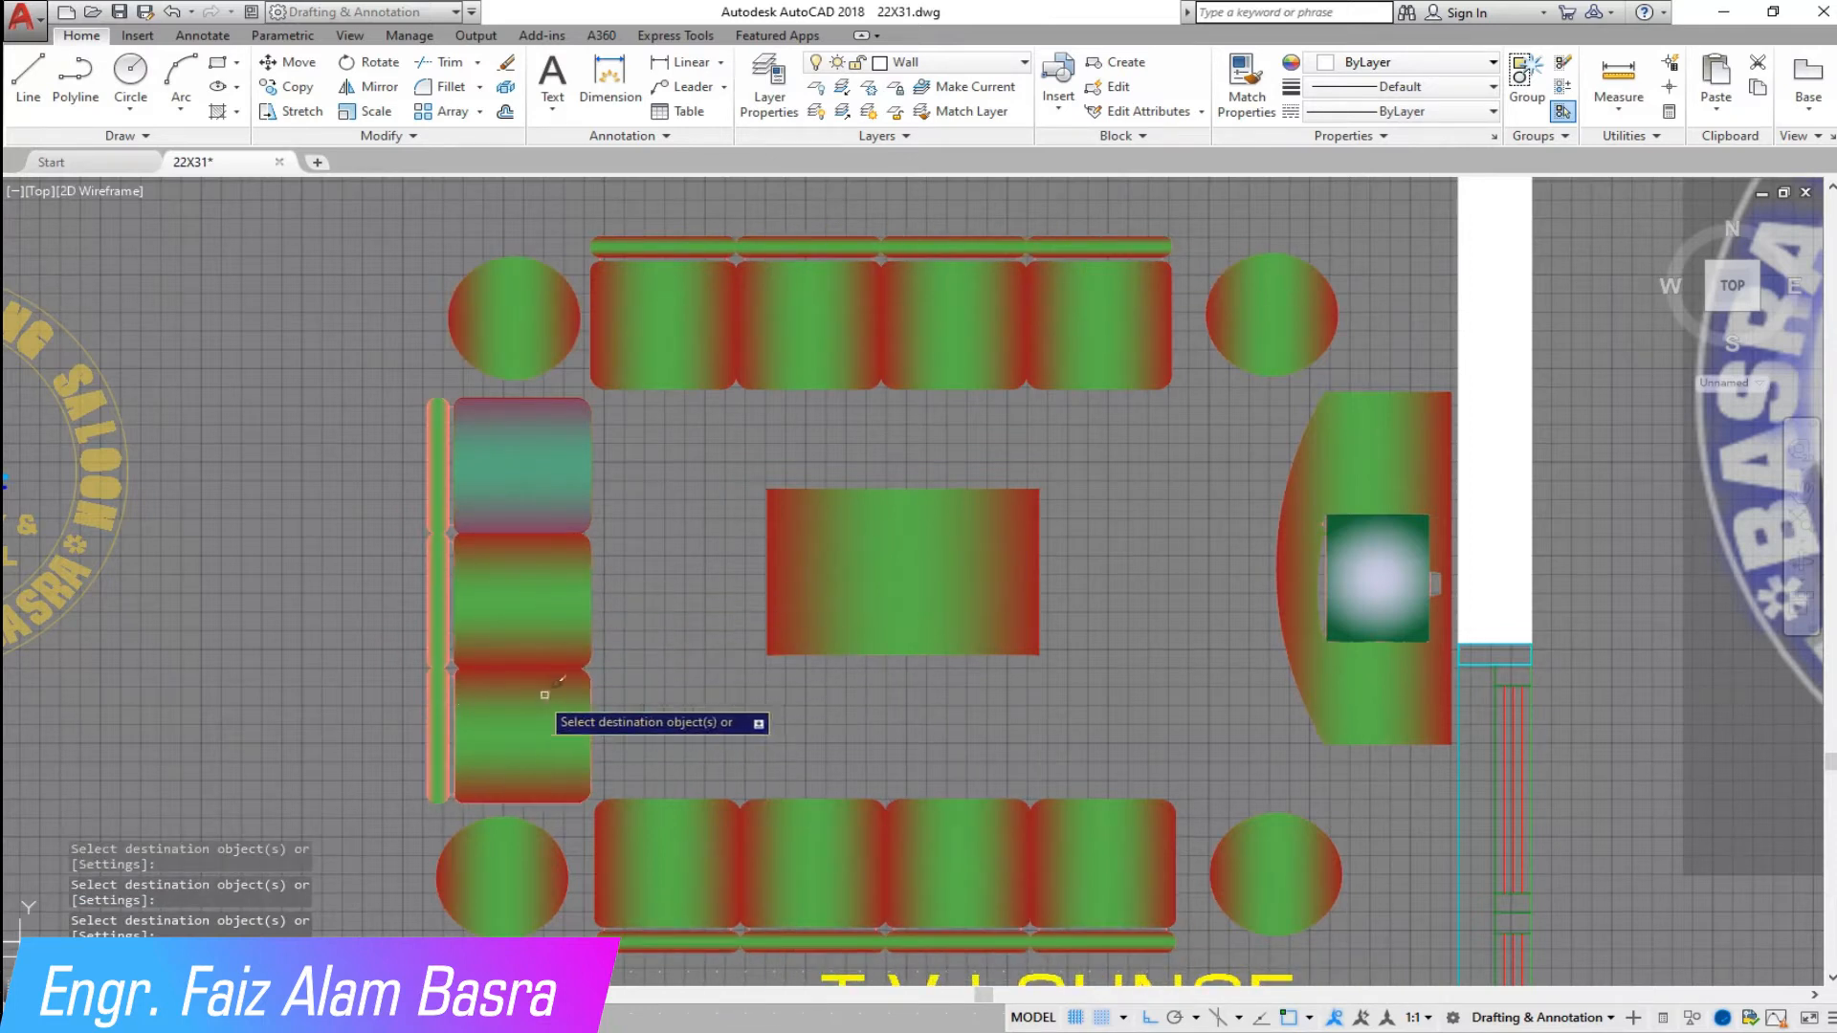
pyautogui.press('Escape')
# - Match the coffee table's gradient onto the three backrests of the three-seat sofa
pyautogui.click(1242, 65)
pyautogui.click(898, 529)
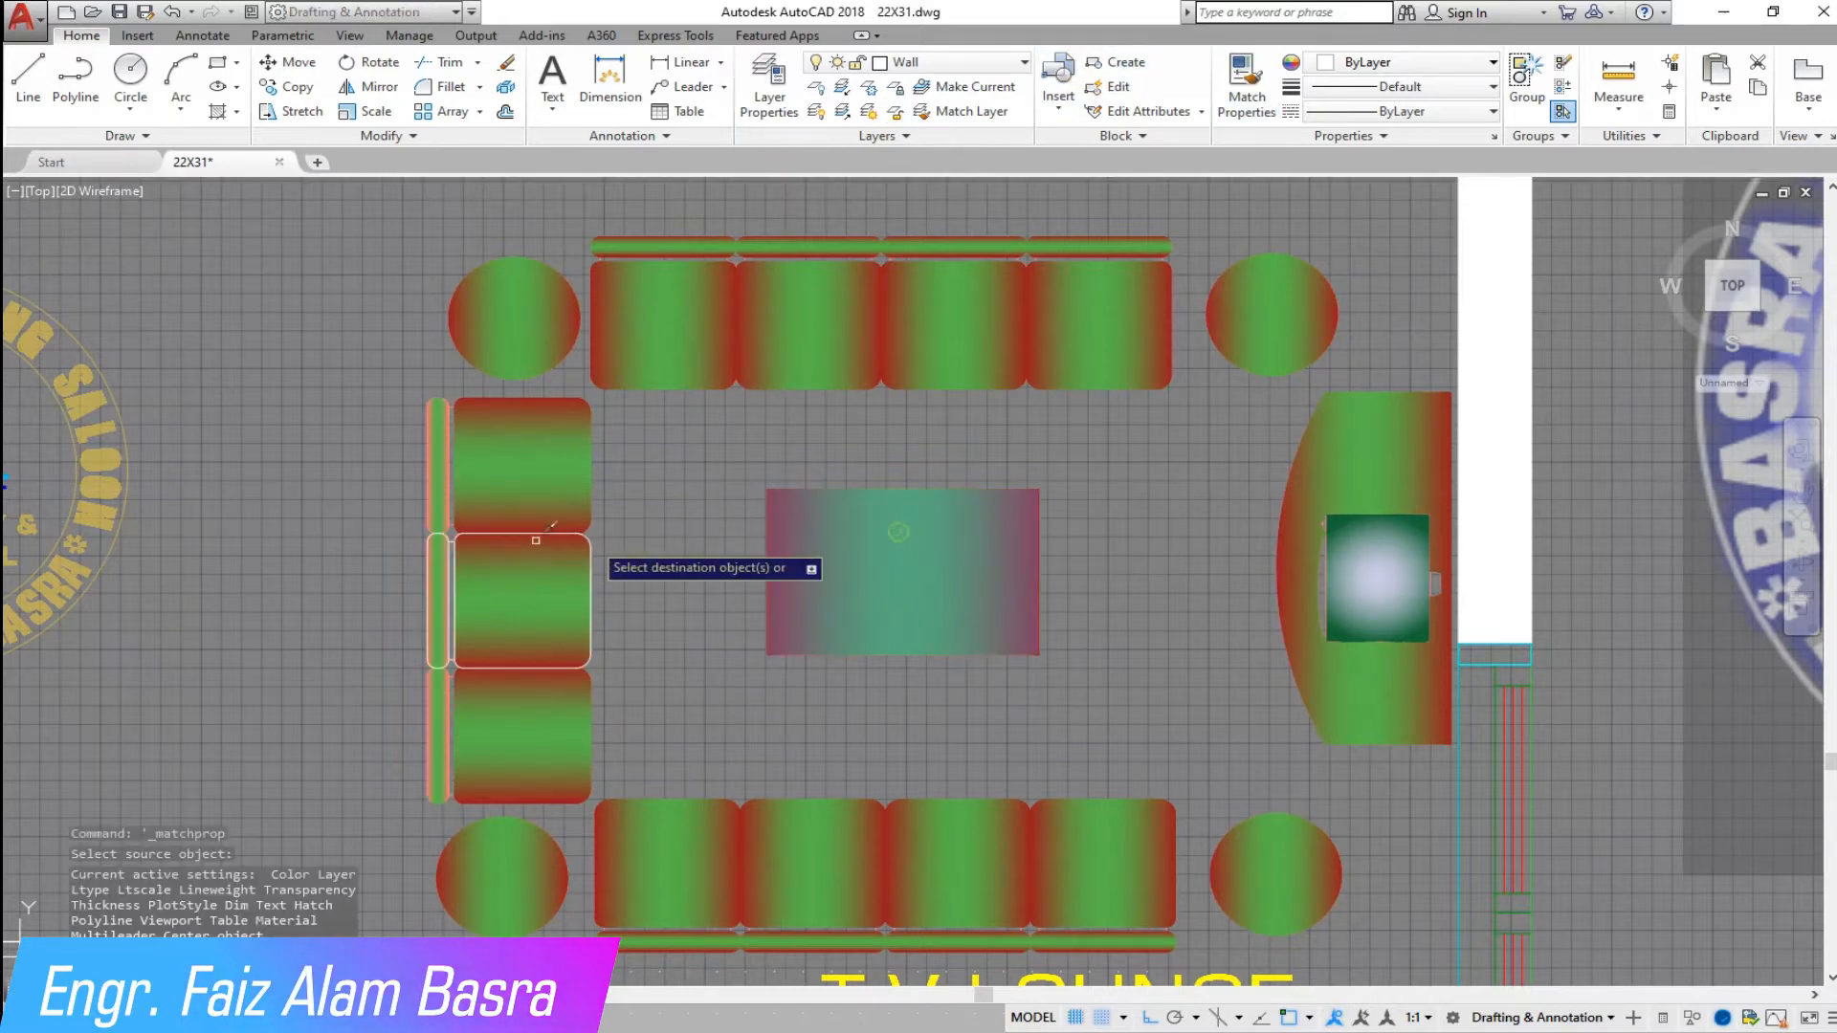
pyautogui.click(437, 482)
pyautogui.click(437, 574)
pyautogui.click(436, 720)
pyautogui.rightClick(635, 538)
pyautogui.click(678, 555)
# - Set the three-seat sofa's top seat gradient colours to purple 147,39,143 and black 0,0,0
pyautogui.click(521, 466)
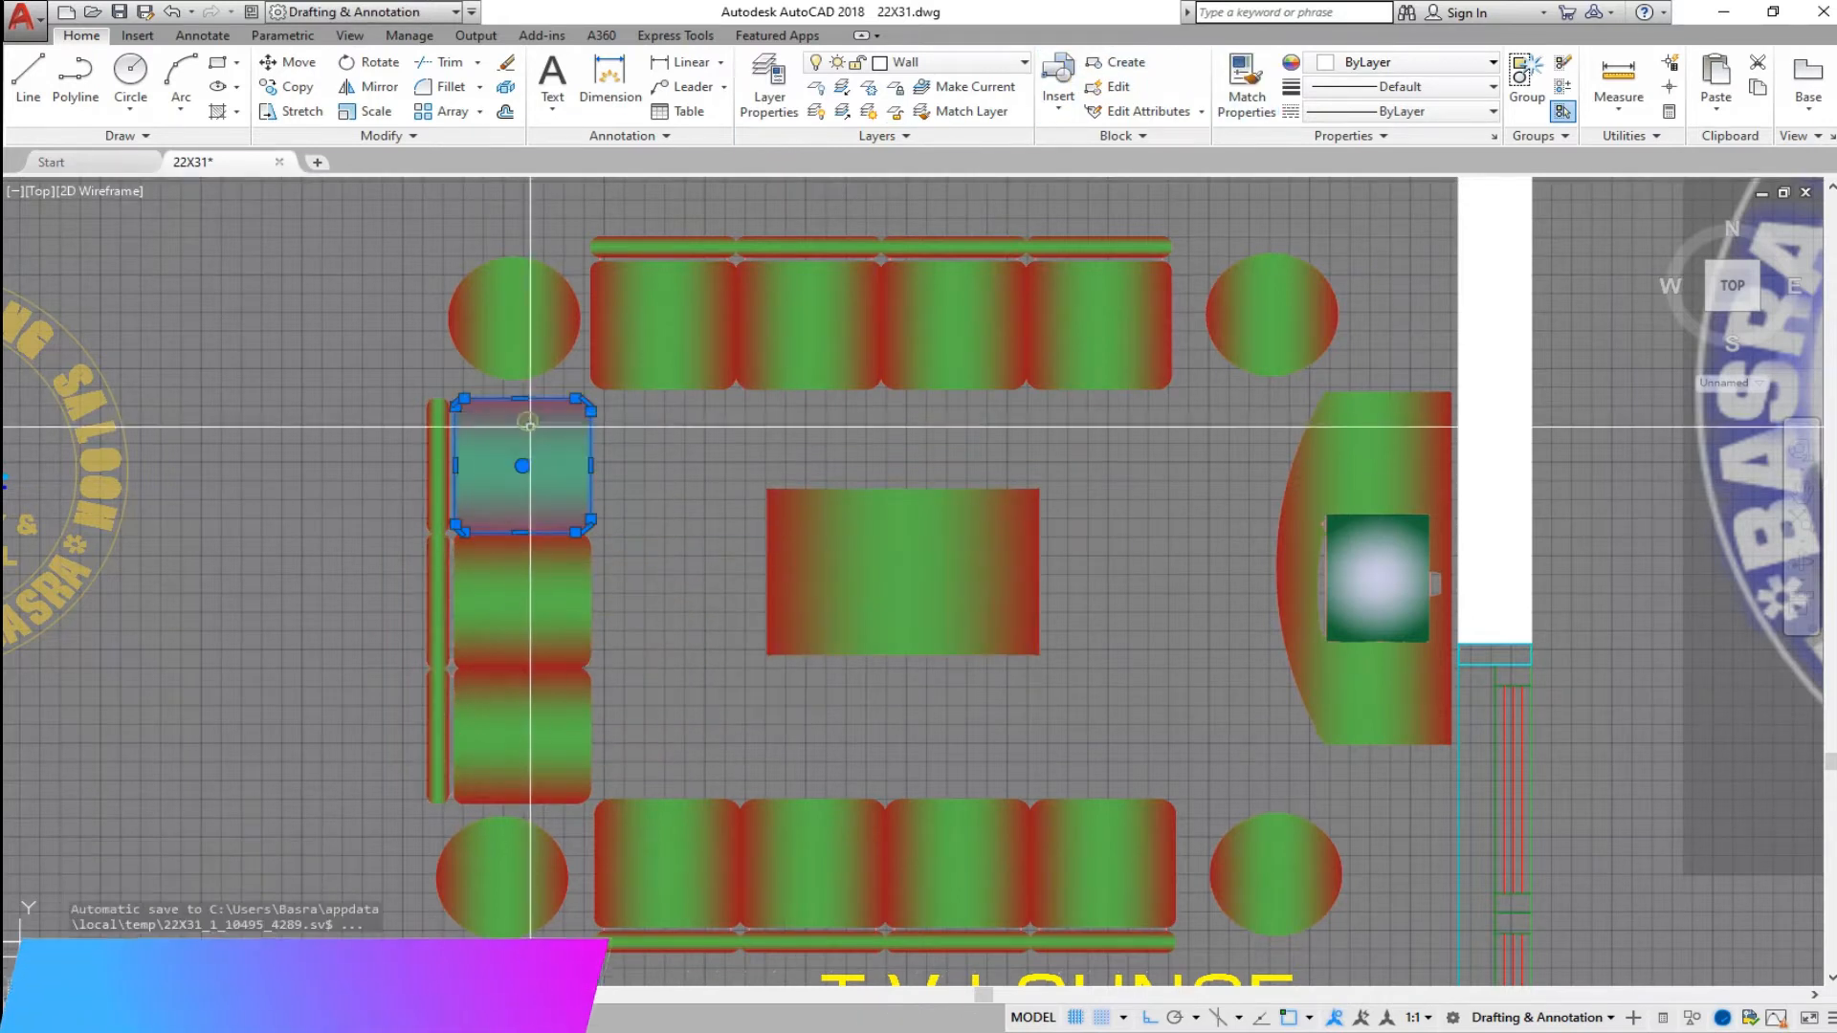
pyautogui.click(732, 111)
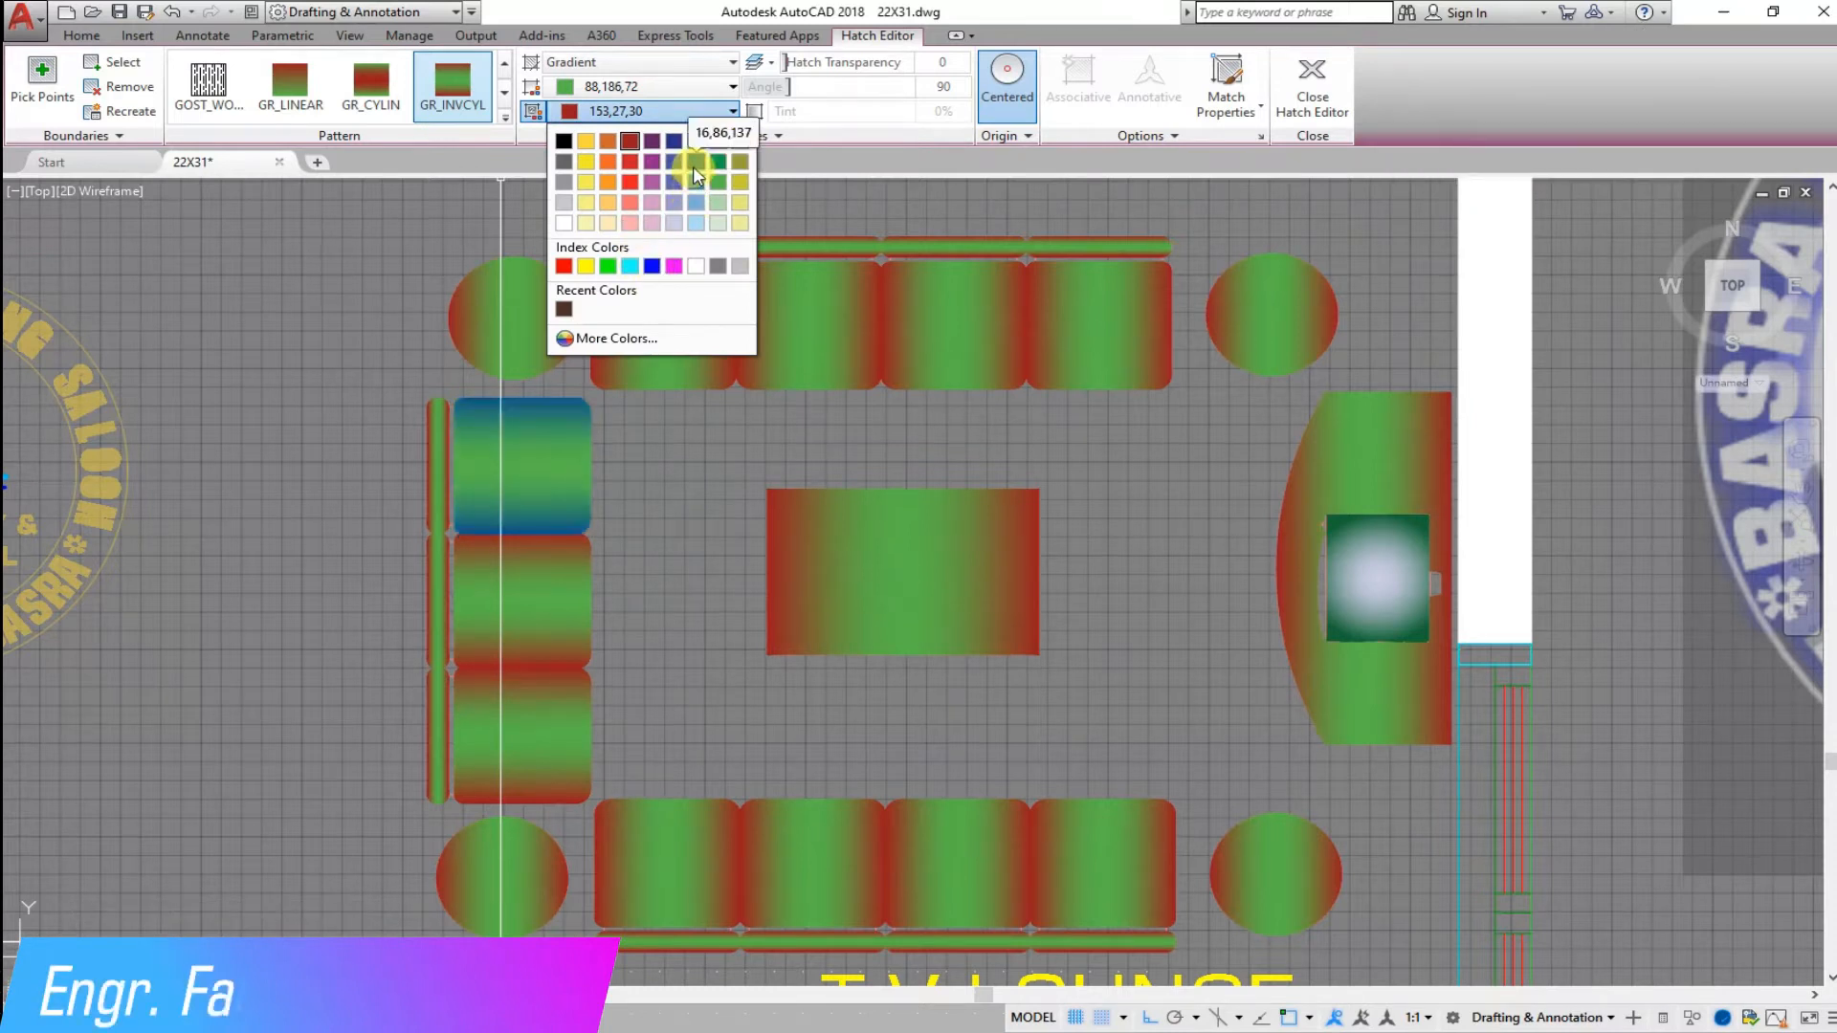
pyautogui.click(735, 90)
pyautogui.click(732, 88)
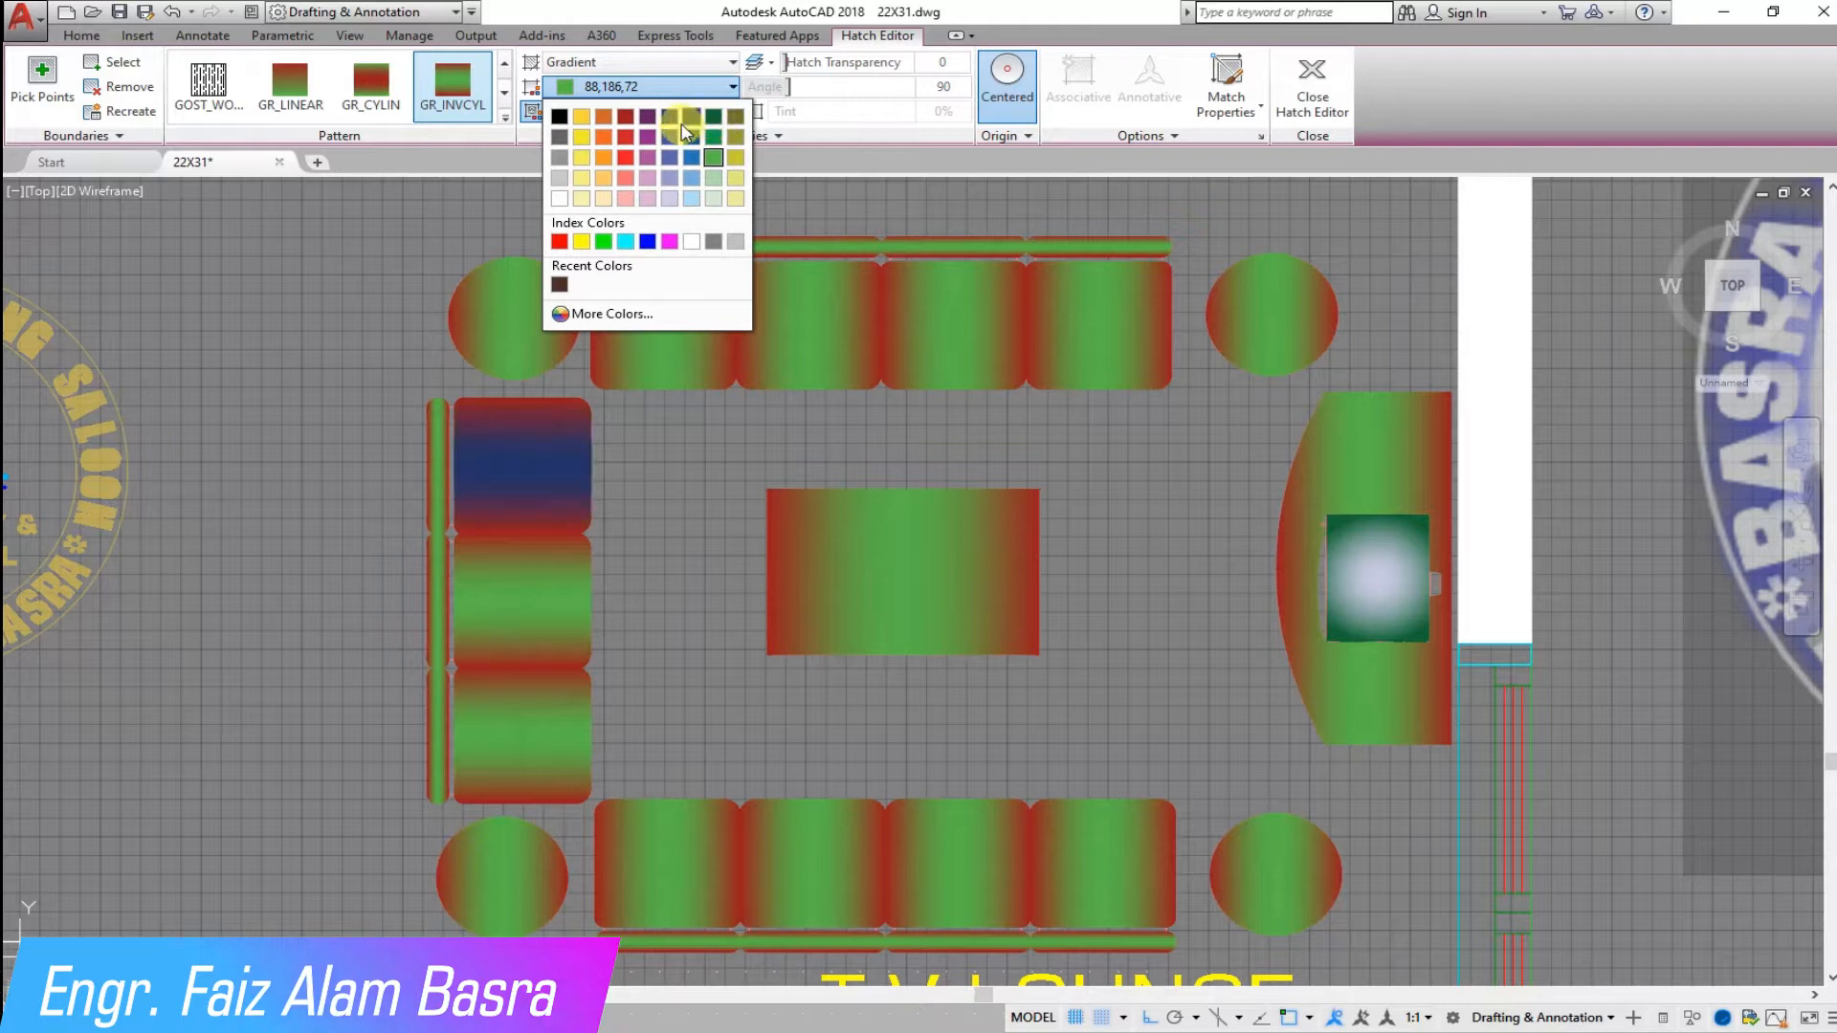
pyautogui.click(733, 86)
pyautogui.click(733, 111)
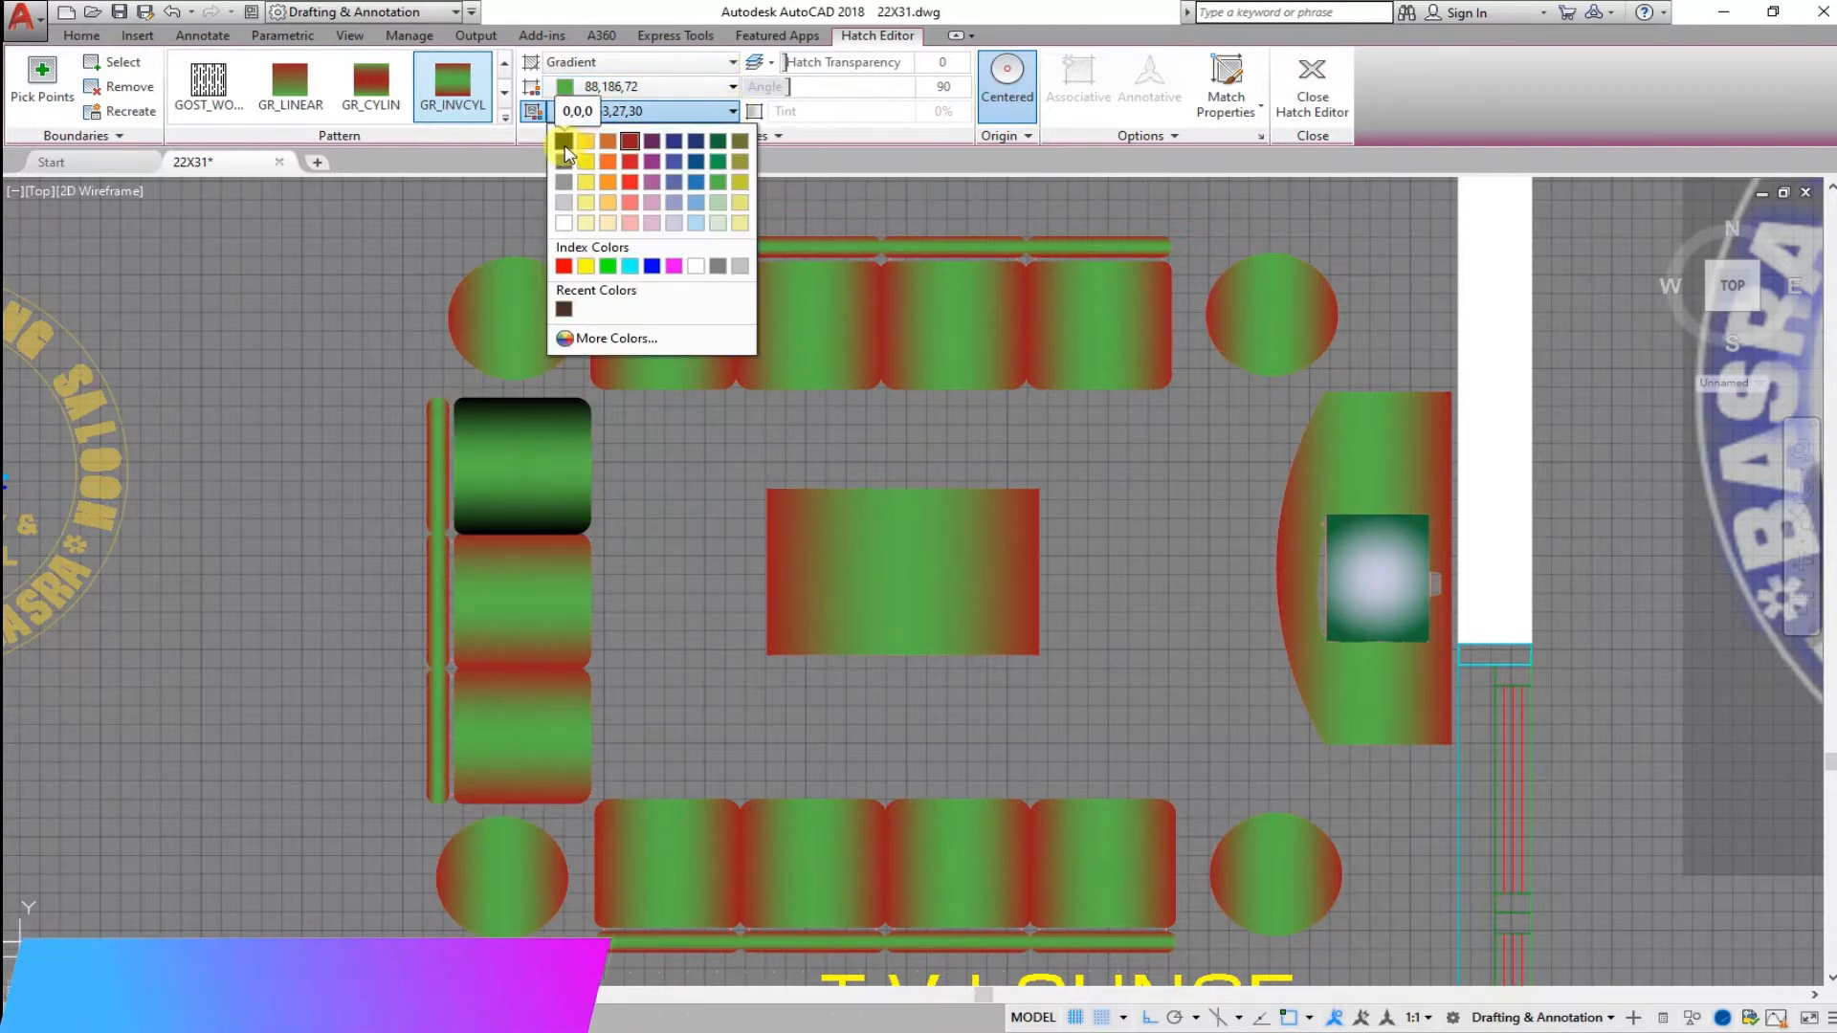
pyautogui.click(564, 143)
pyautogui.click(732, 86)
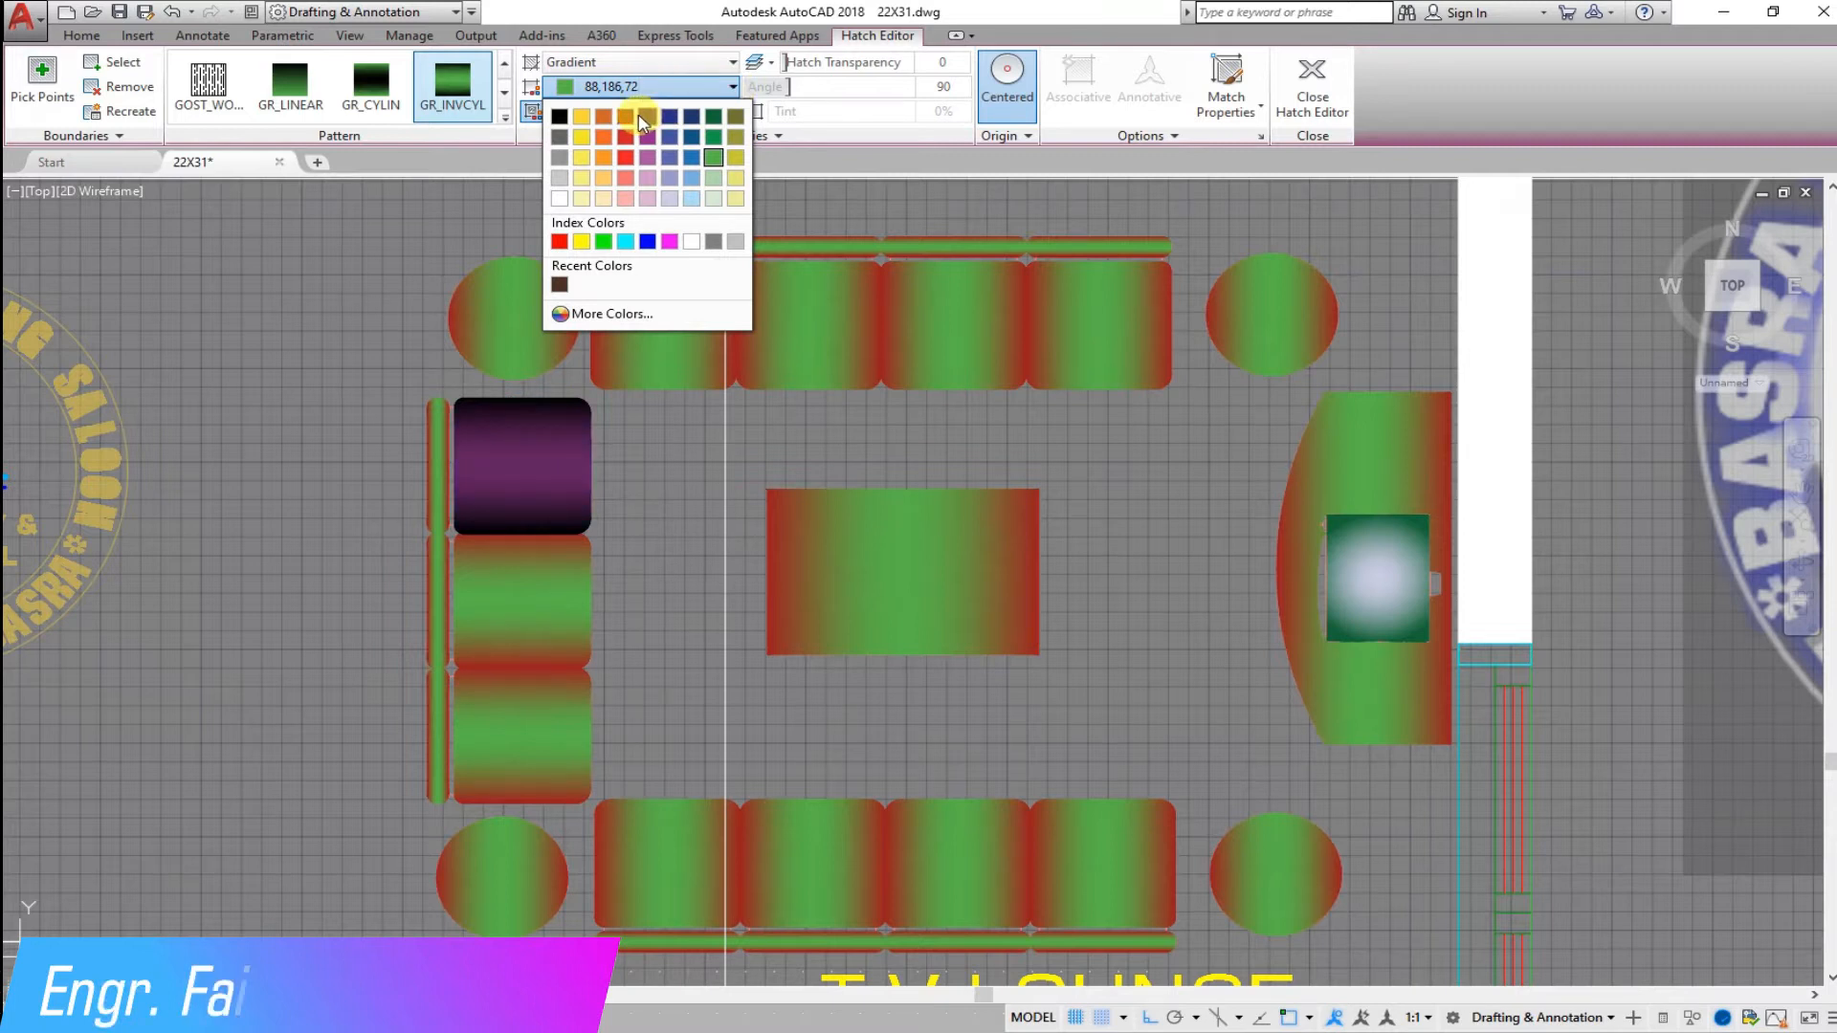
pyautogui.click(639, 113)
pyautogui.press('Return')
# - Match the purple and black gradient of the three-seat sofa's top seat onto its middle and bottom seats
pyautogui.scroll(-2, 897, 257)
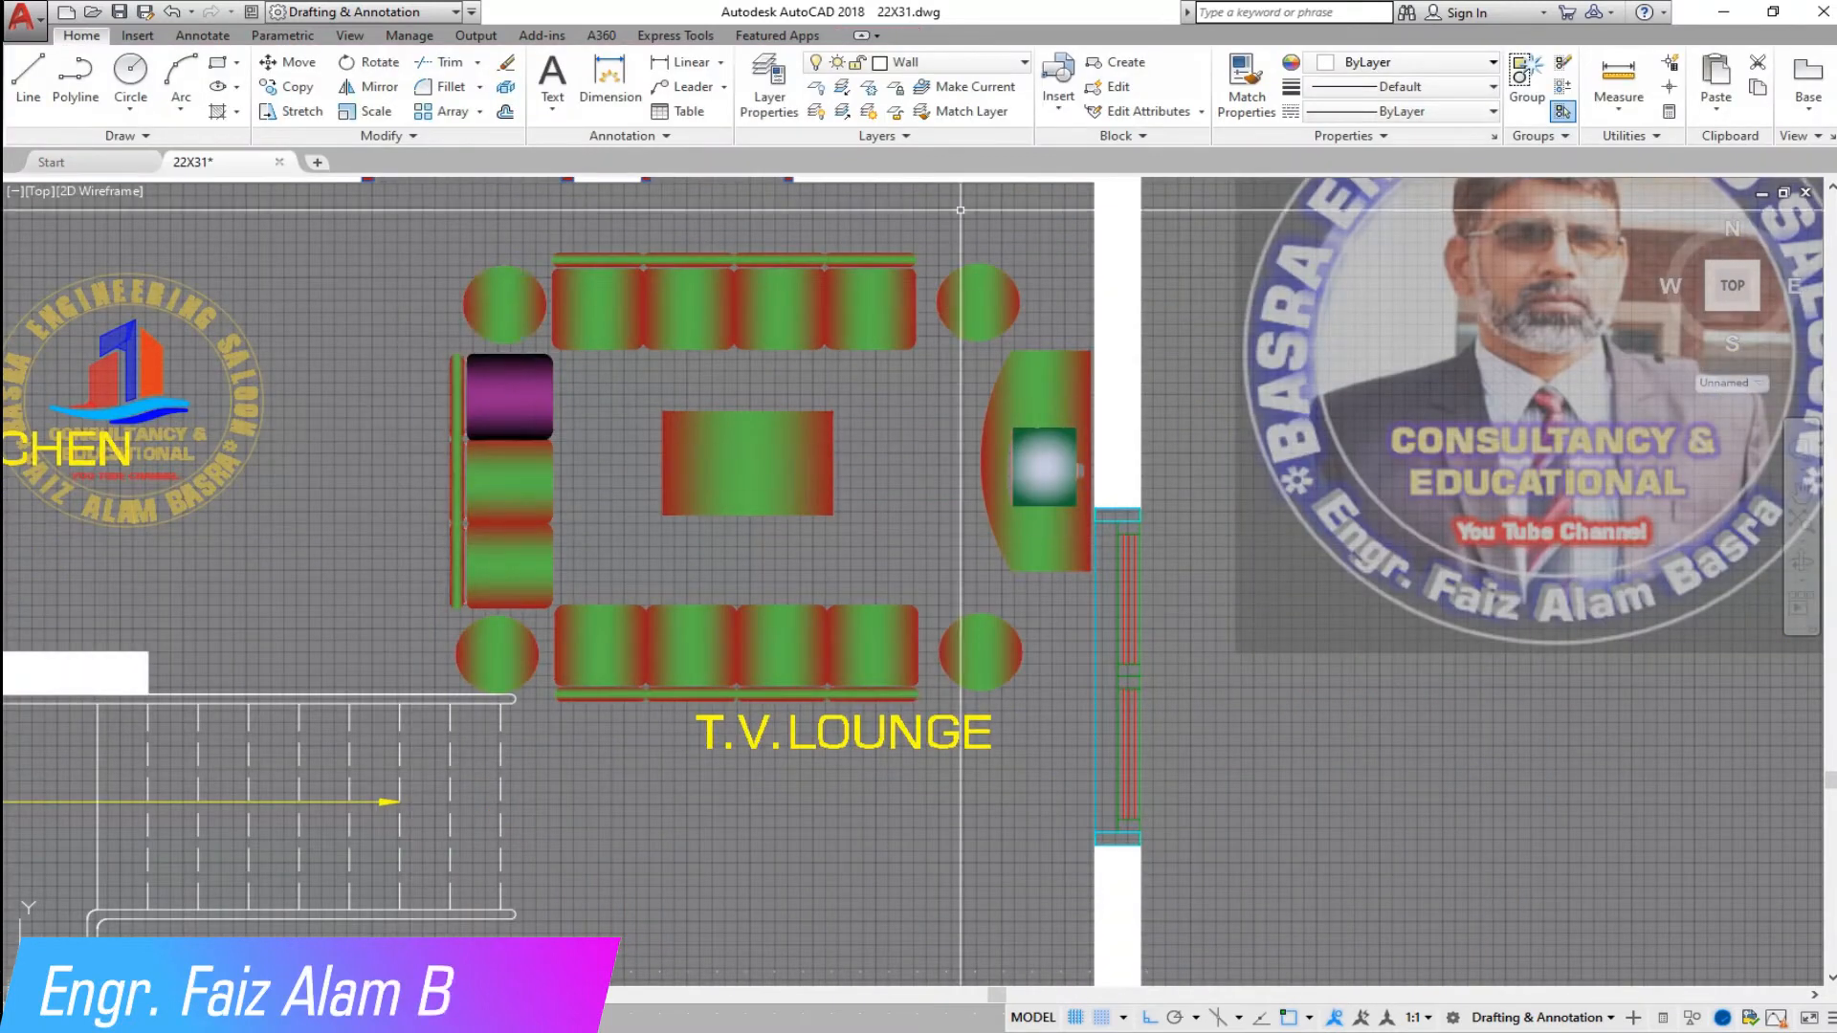
pyautogui.click(502, 401)
pyautogui.click(509, 478)
pyautogui.click(509, 565)
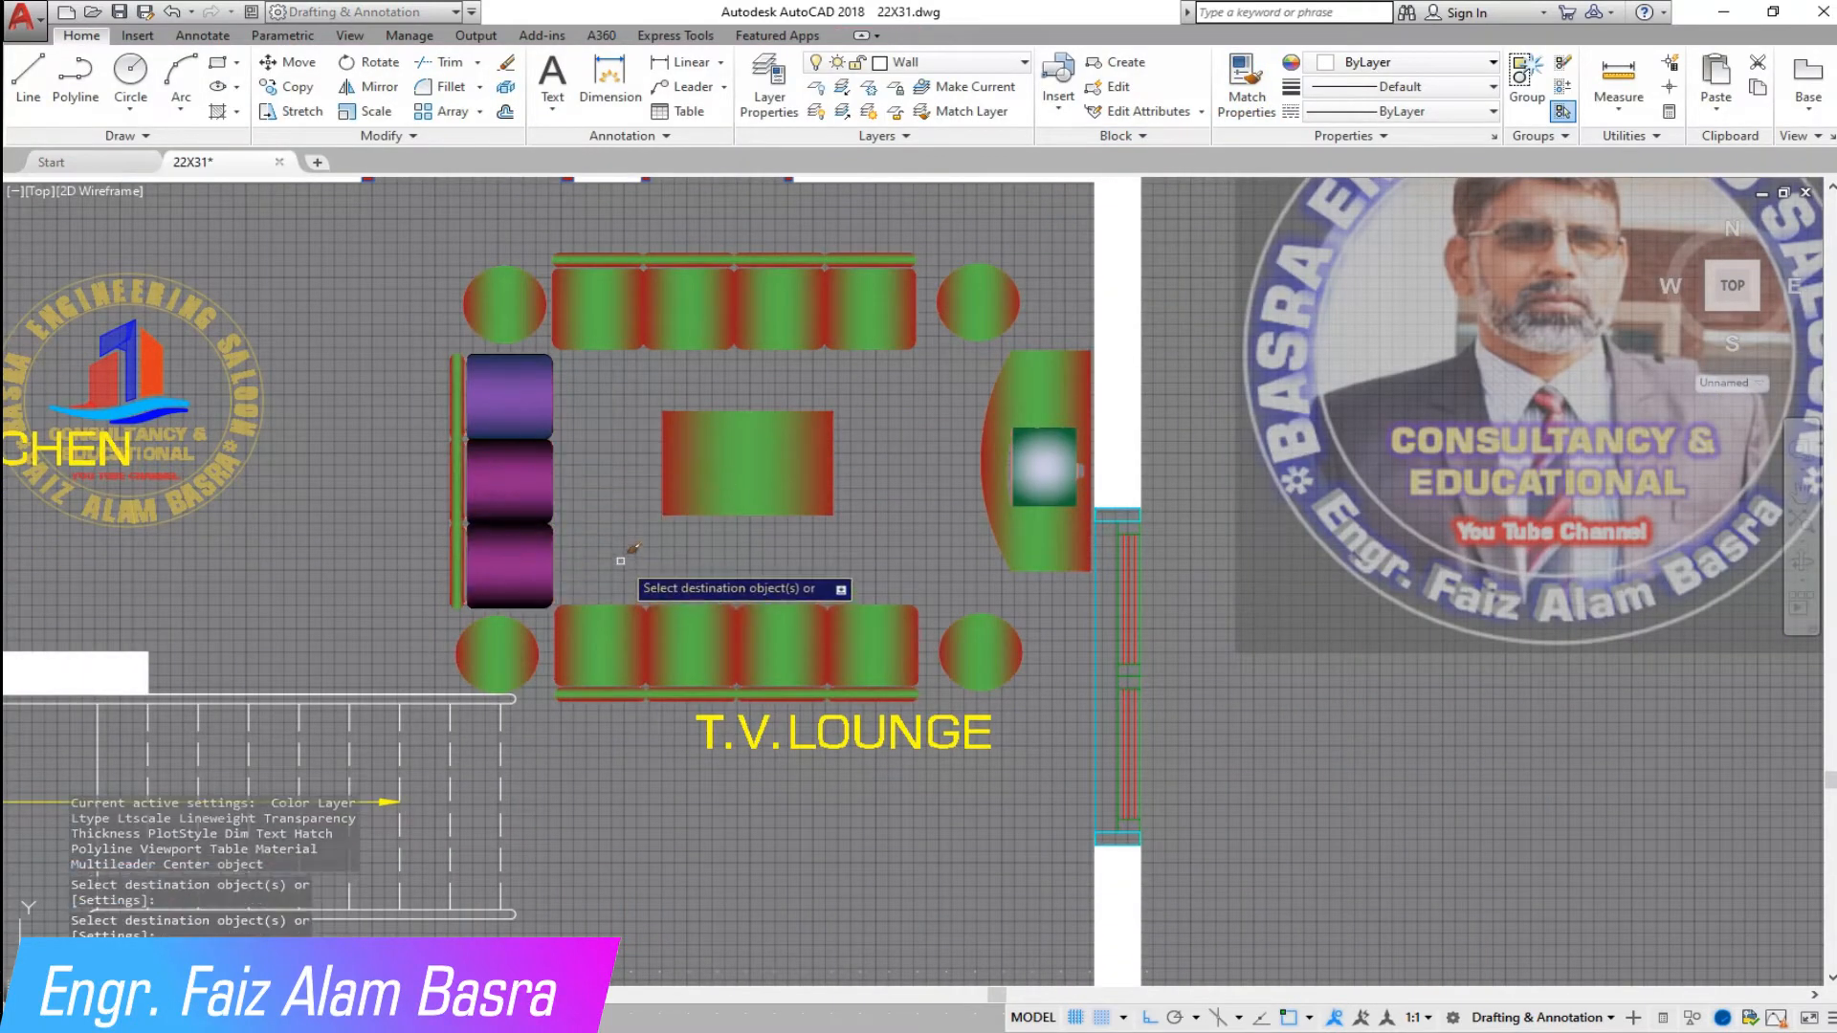
pyautogui.press('Return')
pyautogui.scroll(2, 406, 635)
pyautogui.scroll(-2, 406, 635)
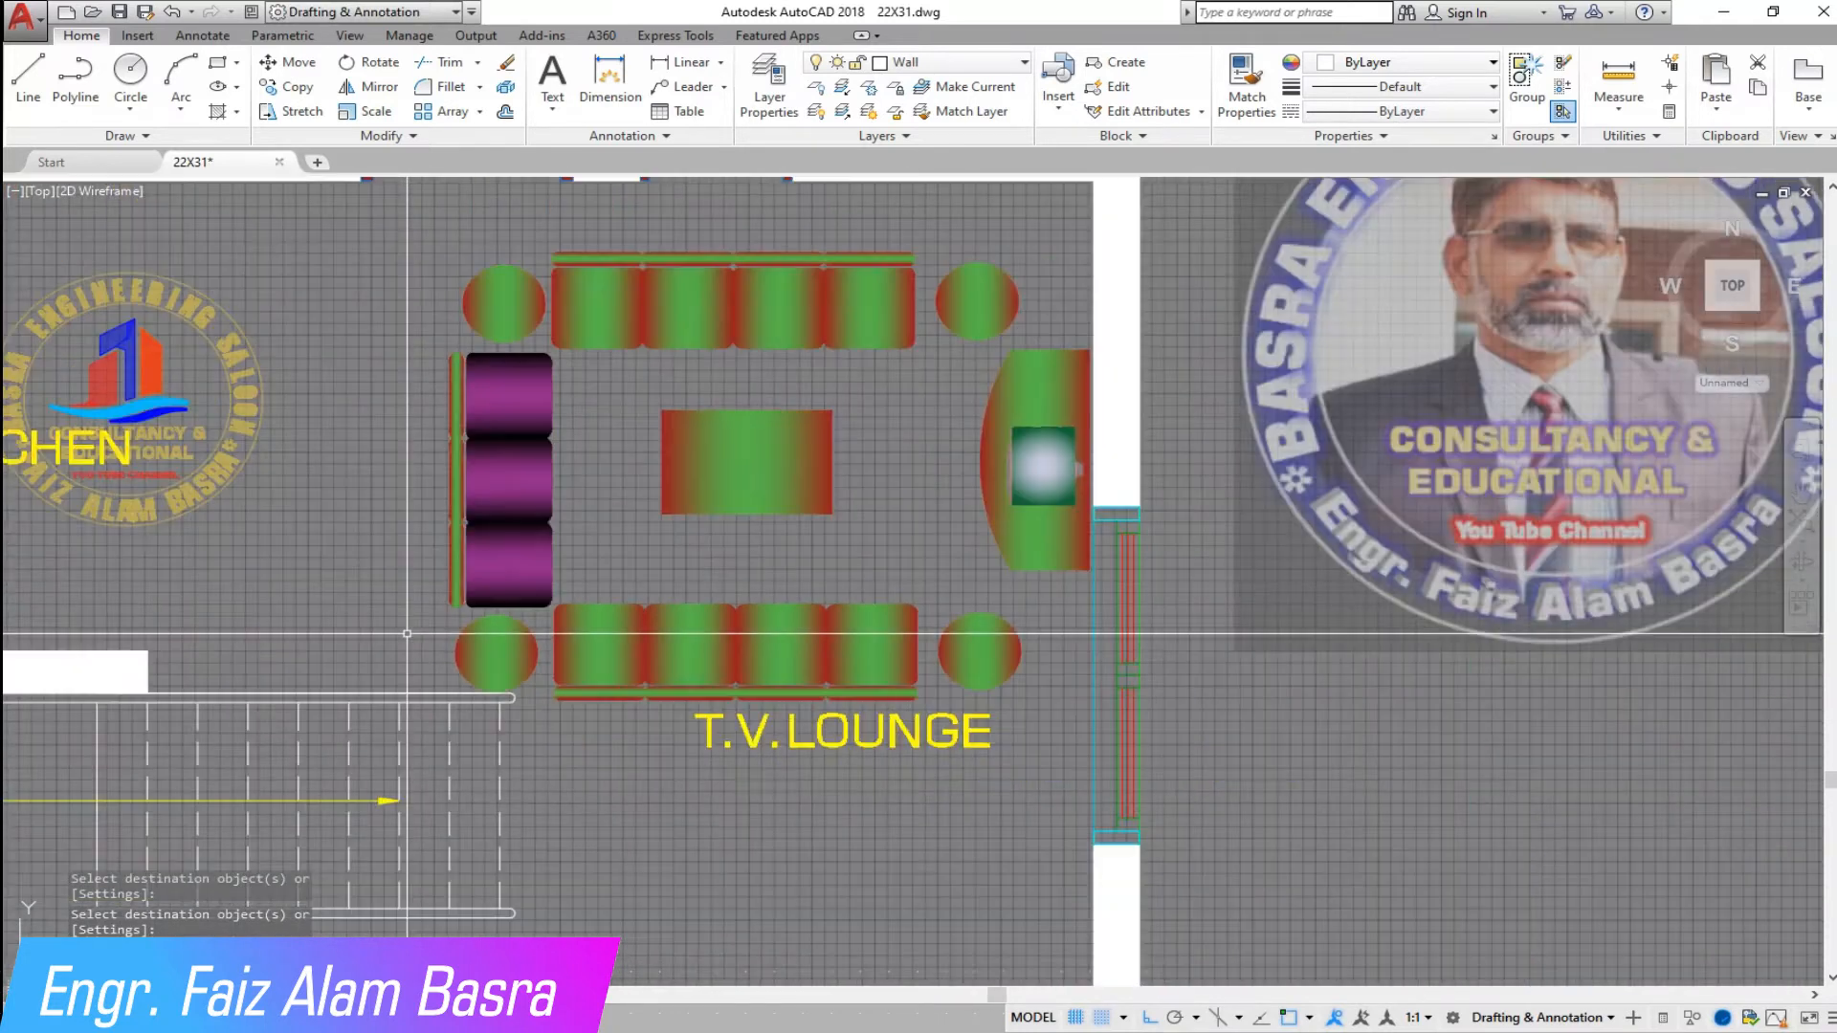
# - Change the three-seat sofa's top seat fill to the HOUND hatch pattern at scale 10
pyautogui.scroll(2, 485, 417)
pyautogui.click(490, 409)
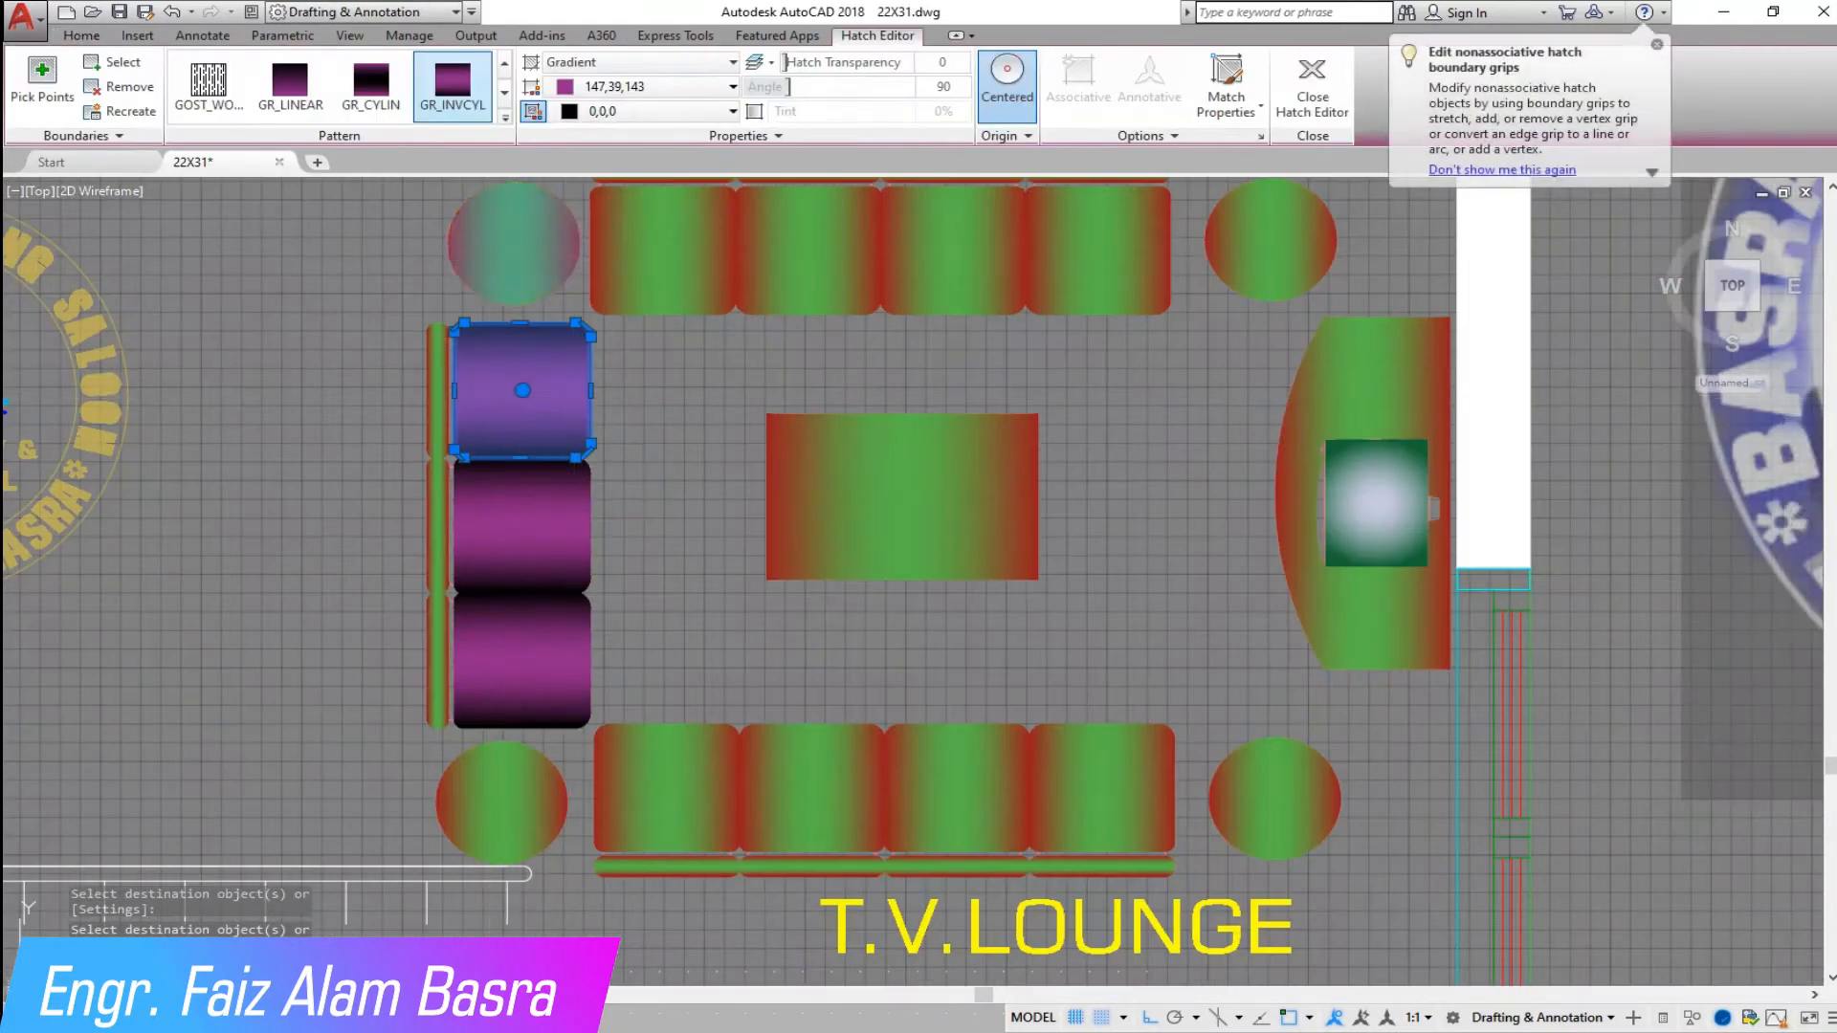
pyautogui.scroll(4, 308, 82)
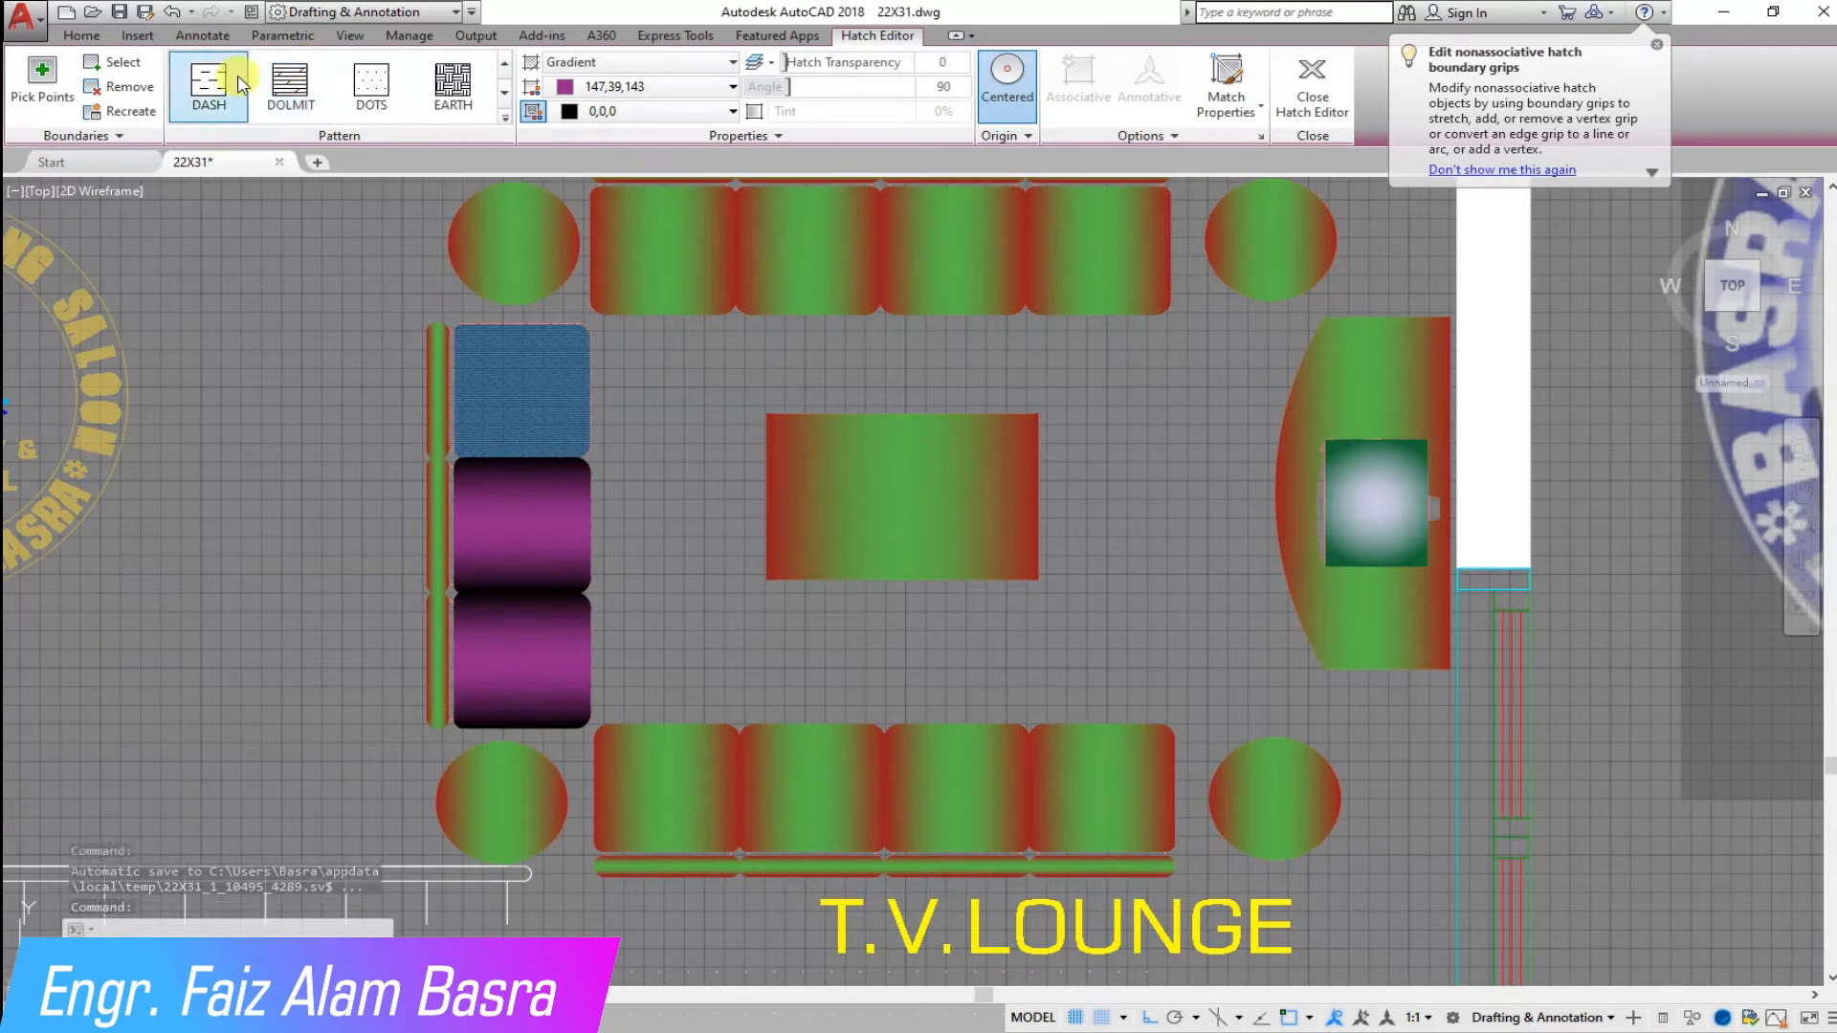
pyautogui.scroll(2, 296, 93)
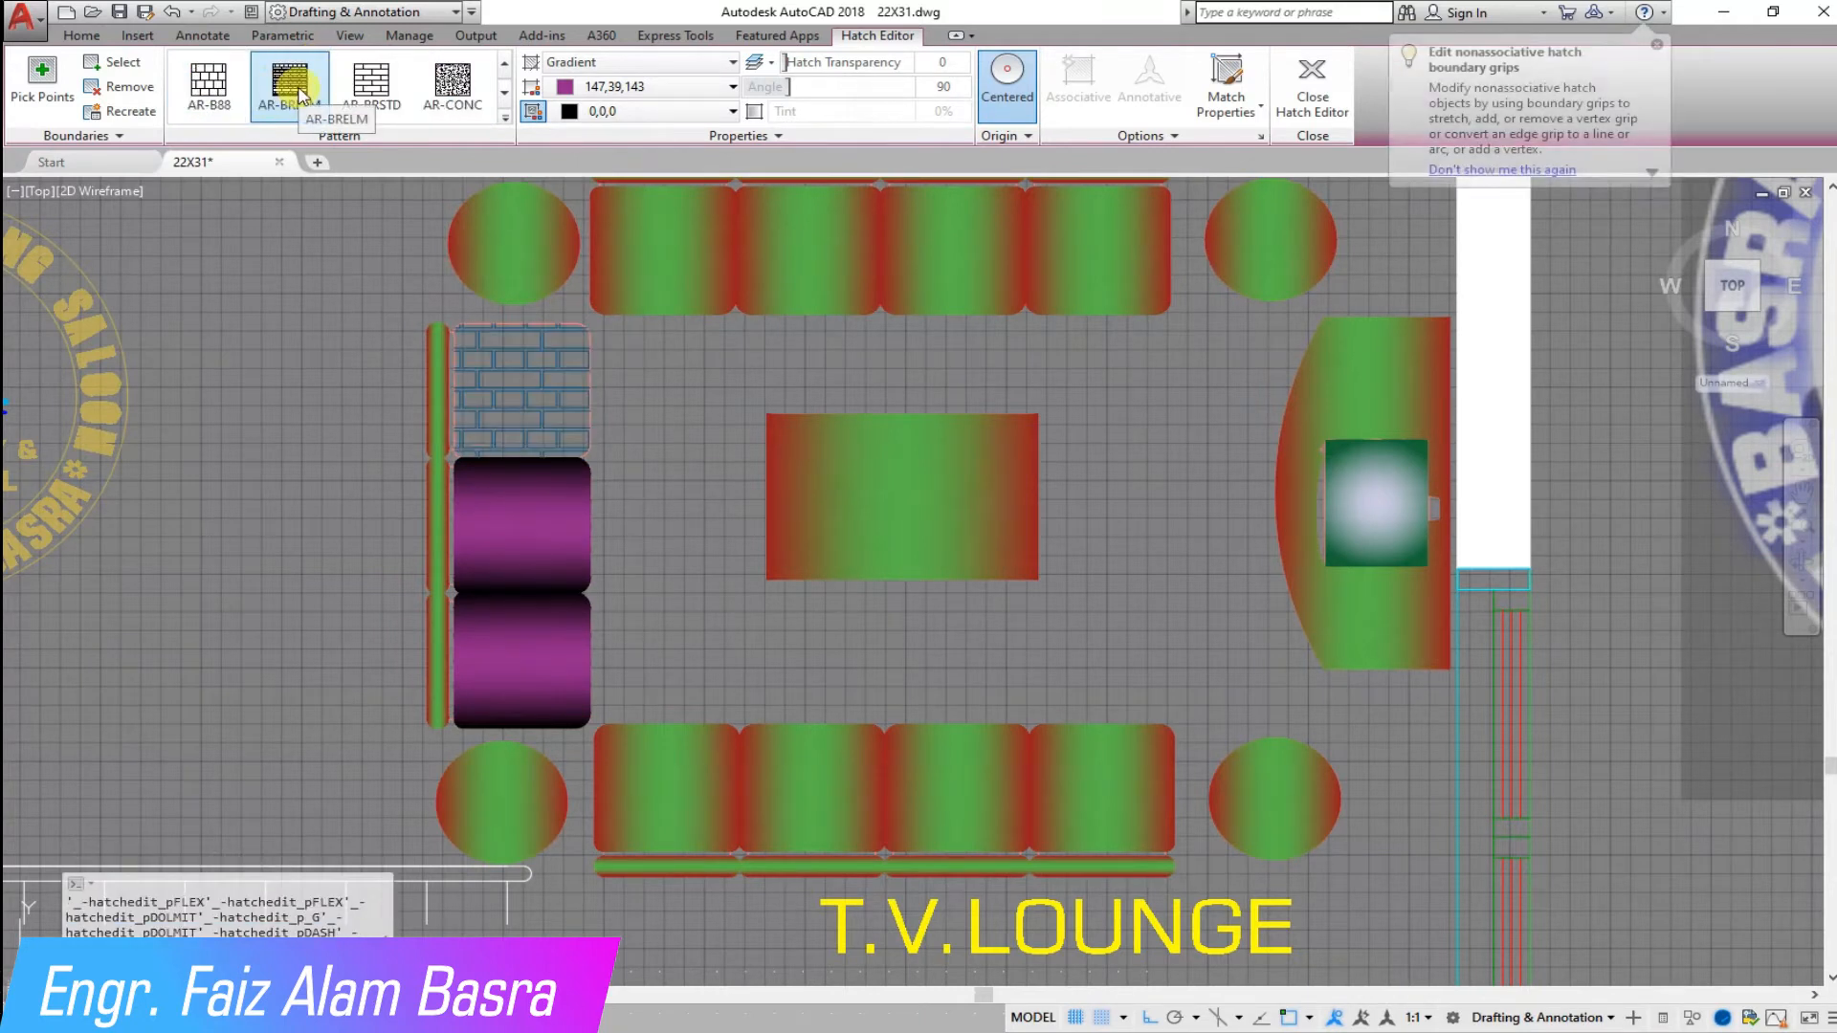
pyautogui.scroll(-1, 304, 87)
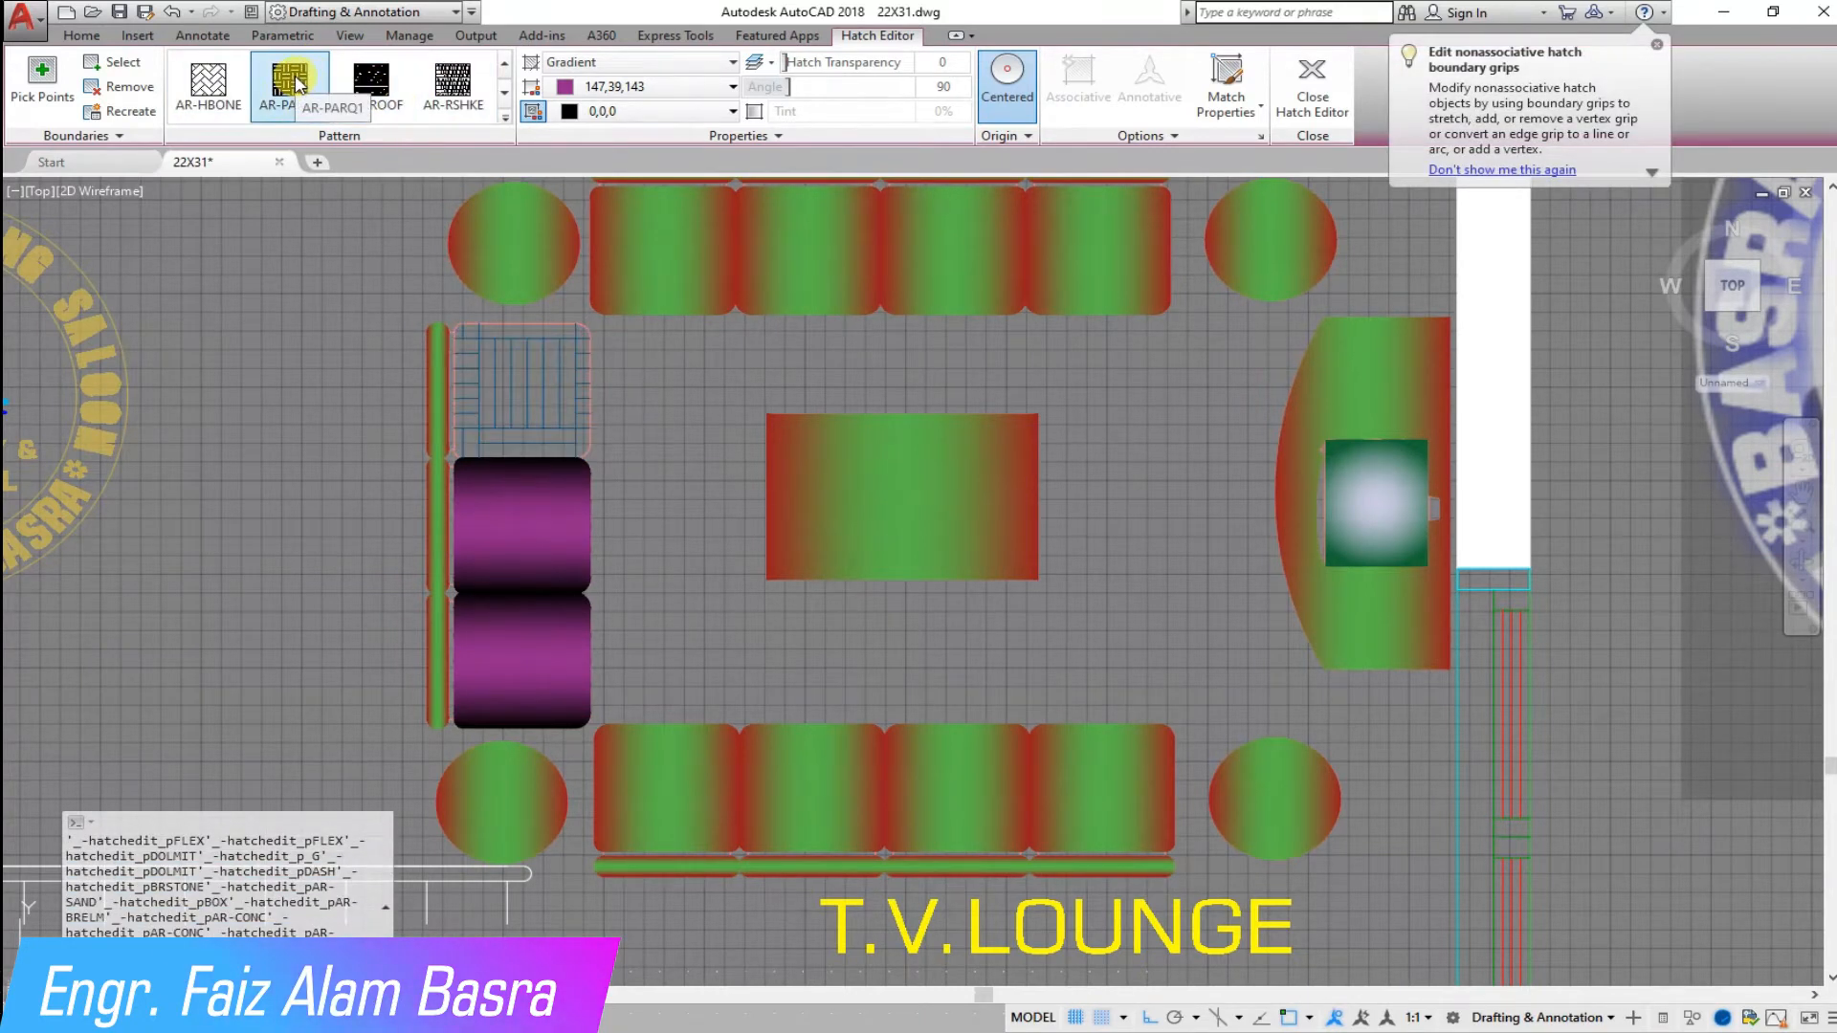
pyautogui.scroll(1, 297, 84)
pyautogui.scroll(-3, 290, 86)
pyautogui.scroll(-2, 454, 98)
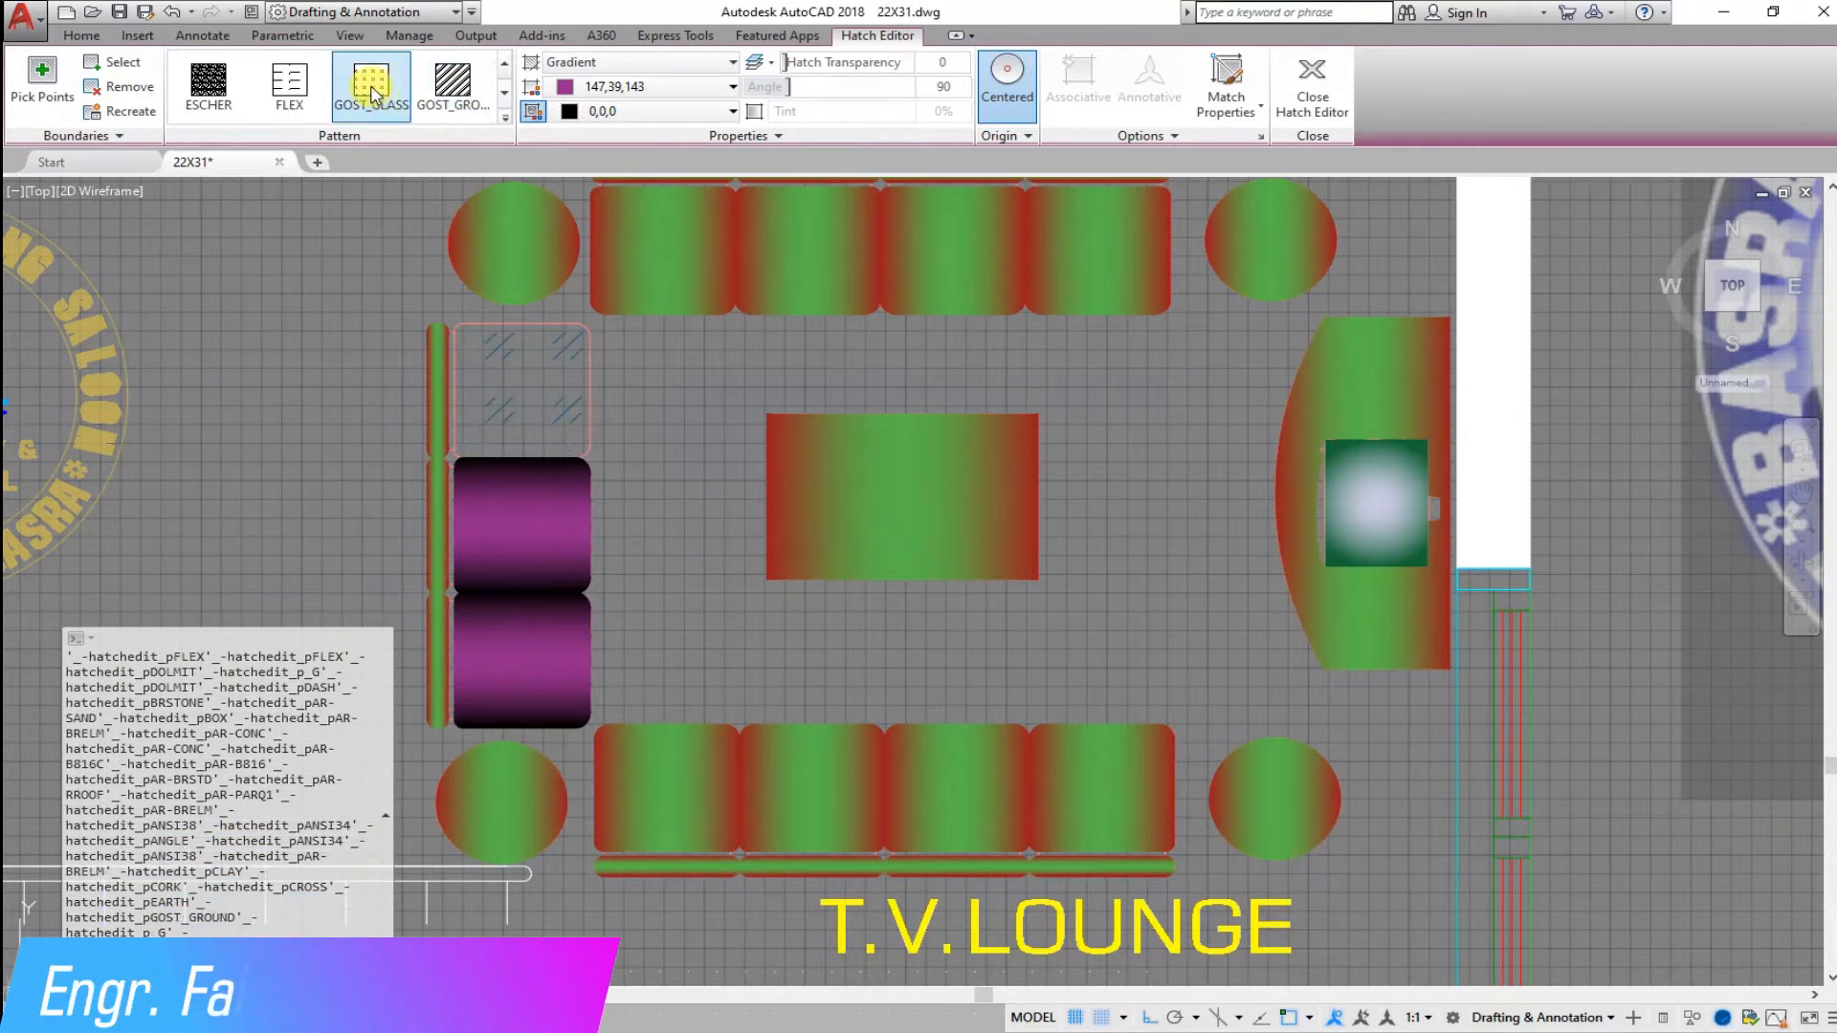
pyautogui.scroll(-2, 372, 93)
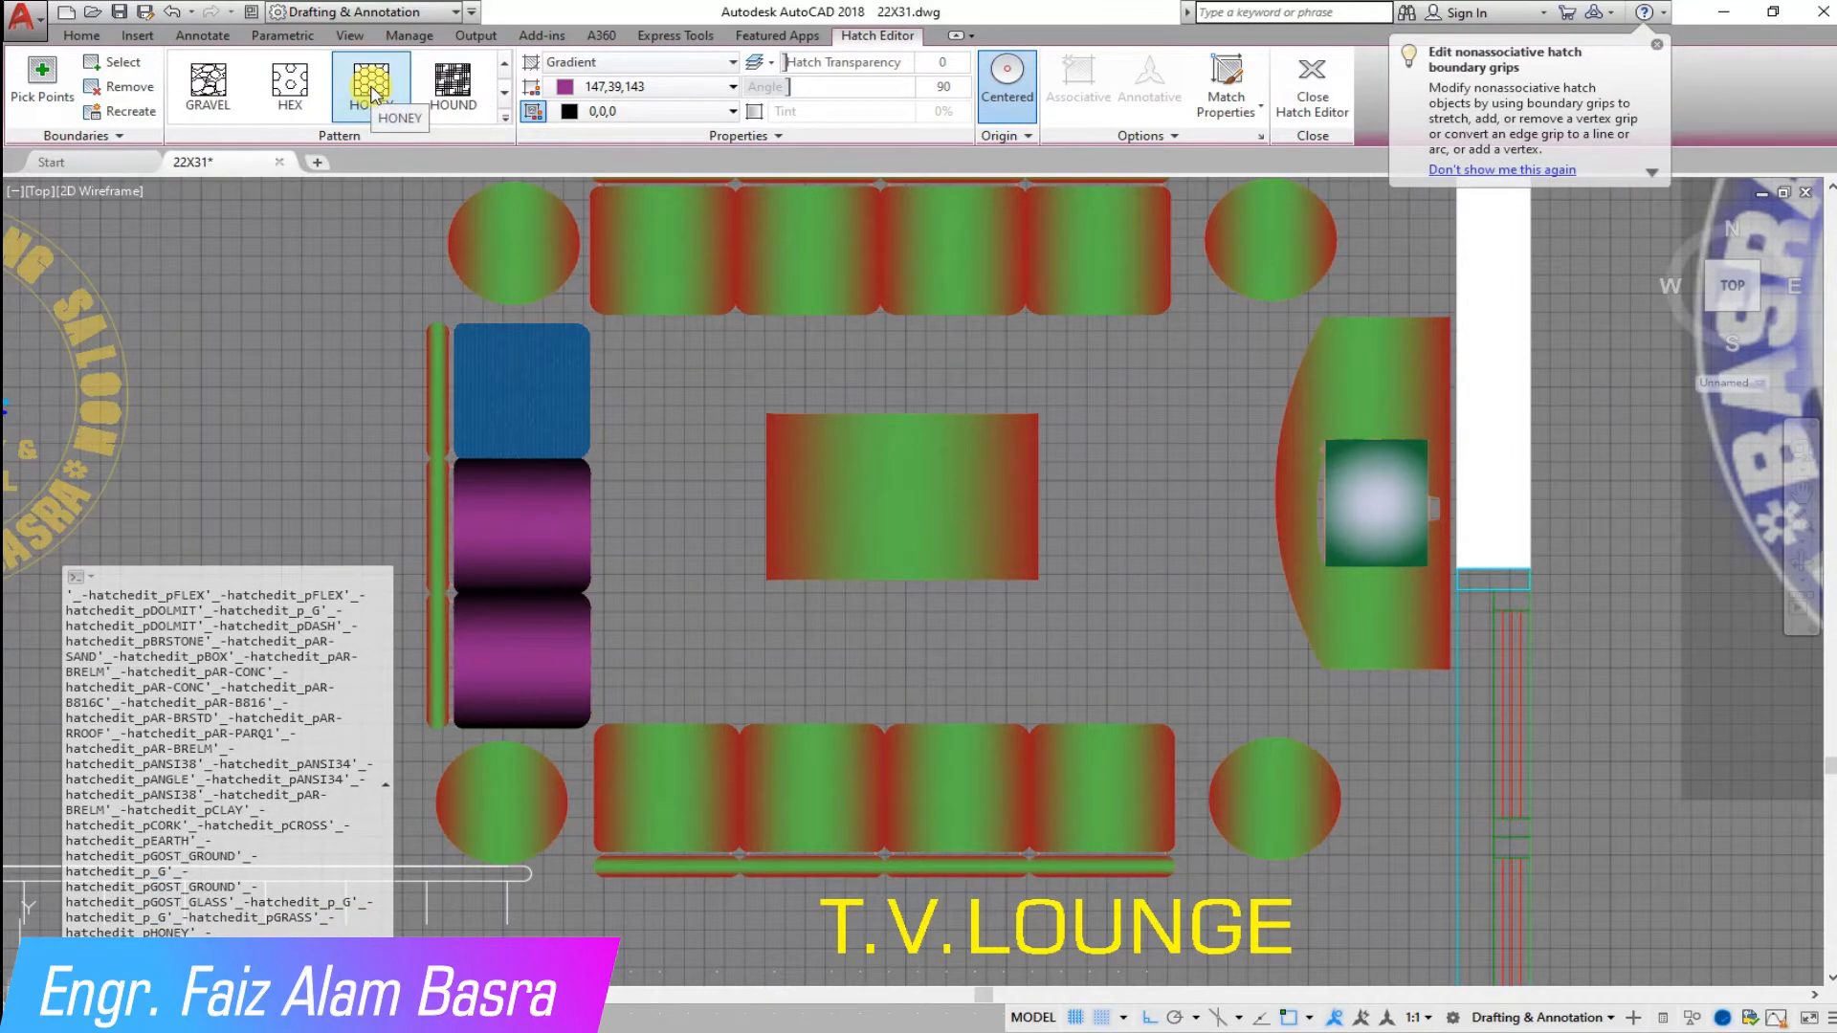
pyautogui.click(452, 84)
pyautogui.click(826, 106)
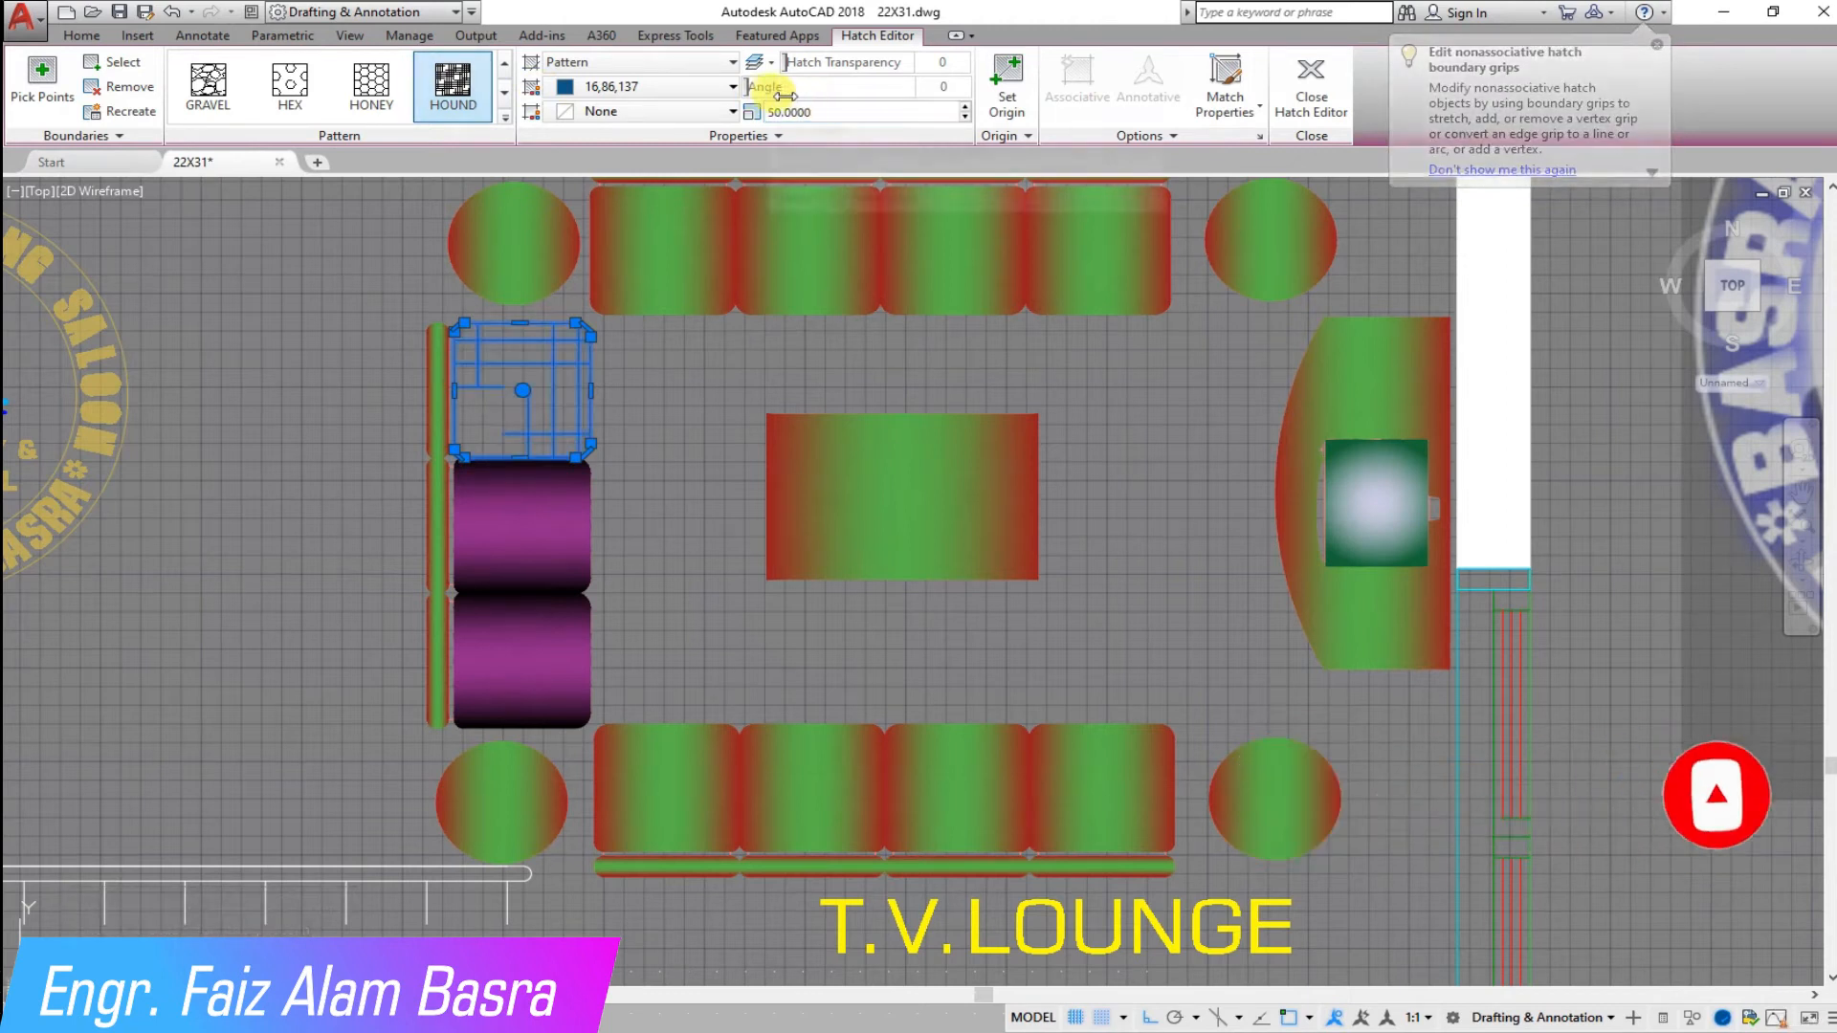
pyautogui.click(820, 112)
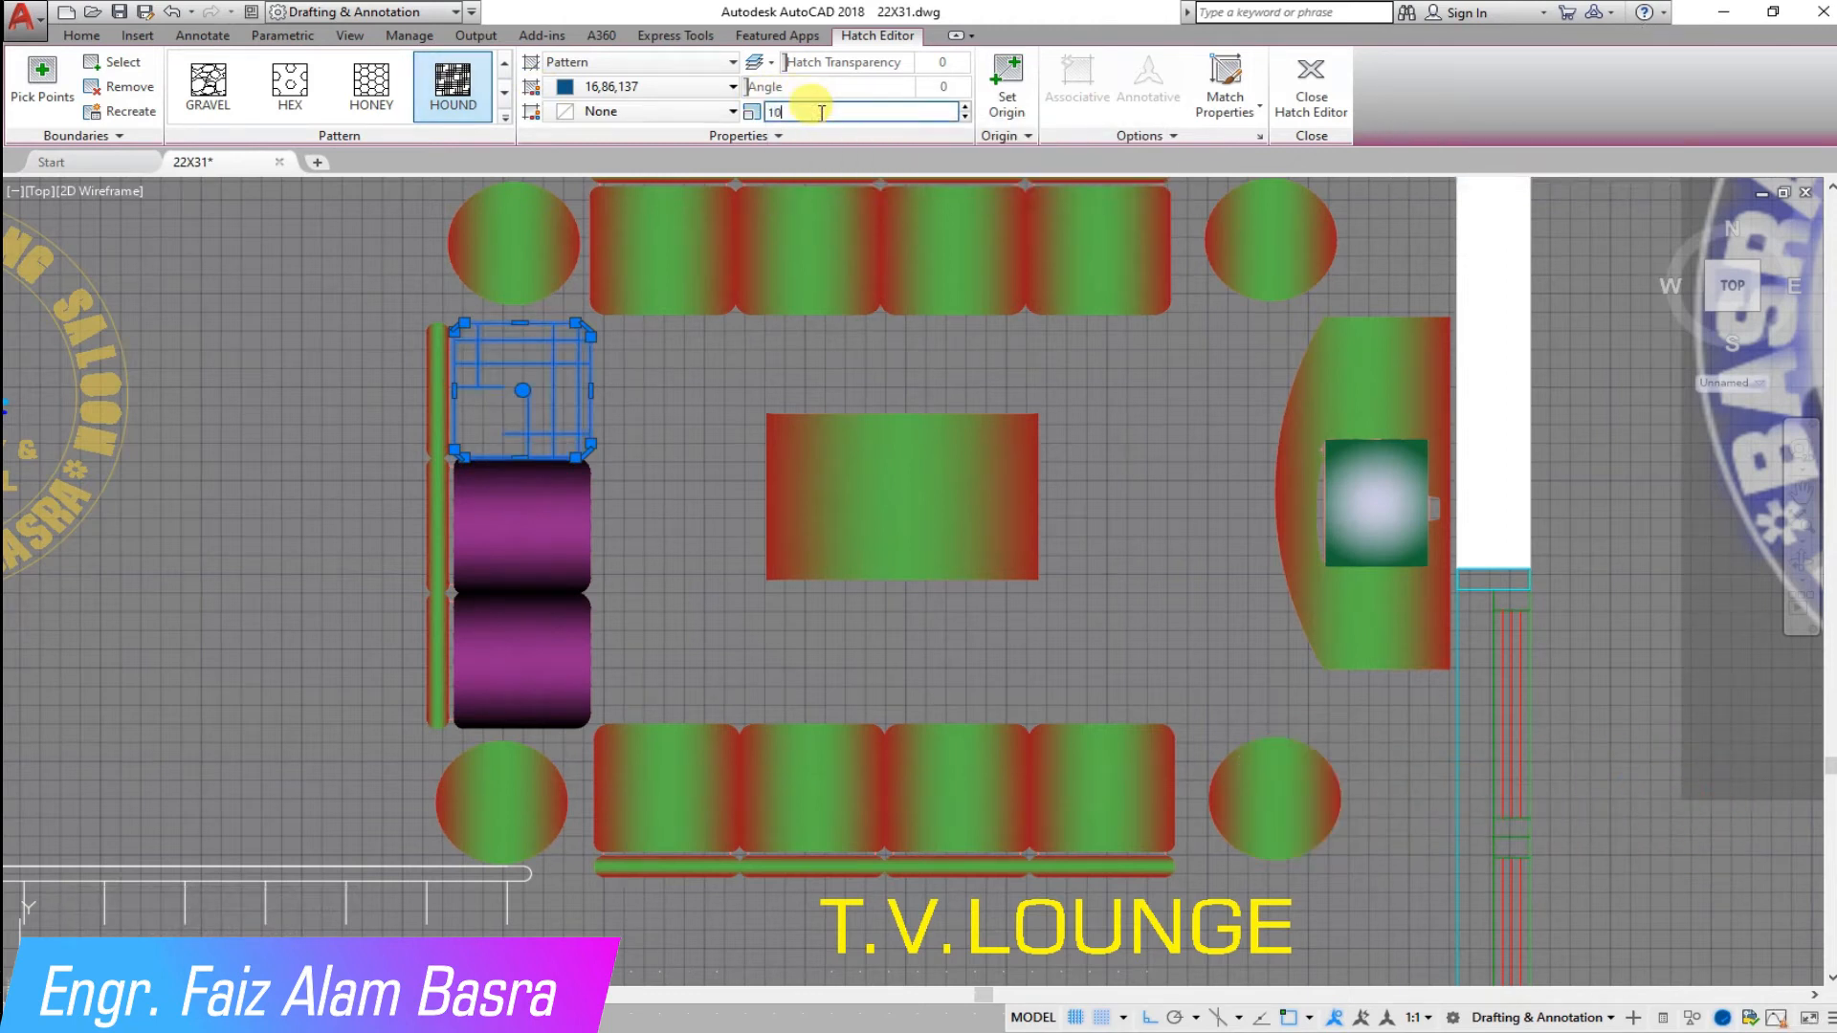
# - Give the top seat's HOUND hatch a dark purple background and white pattern lines
pyautogui.click(669, 111)
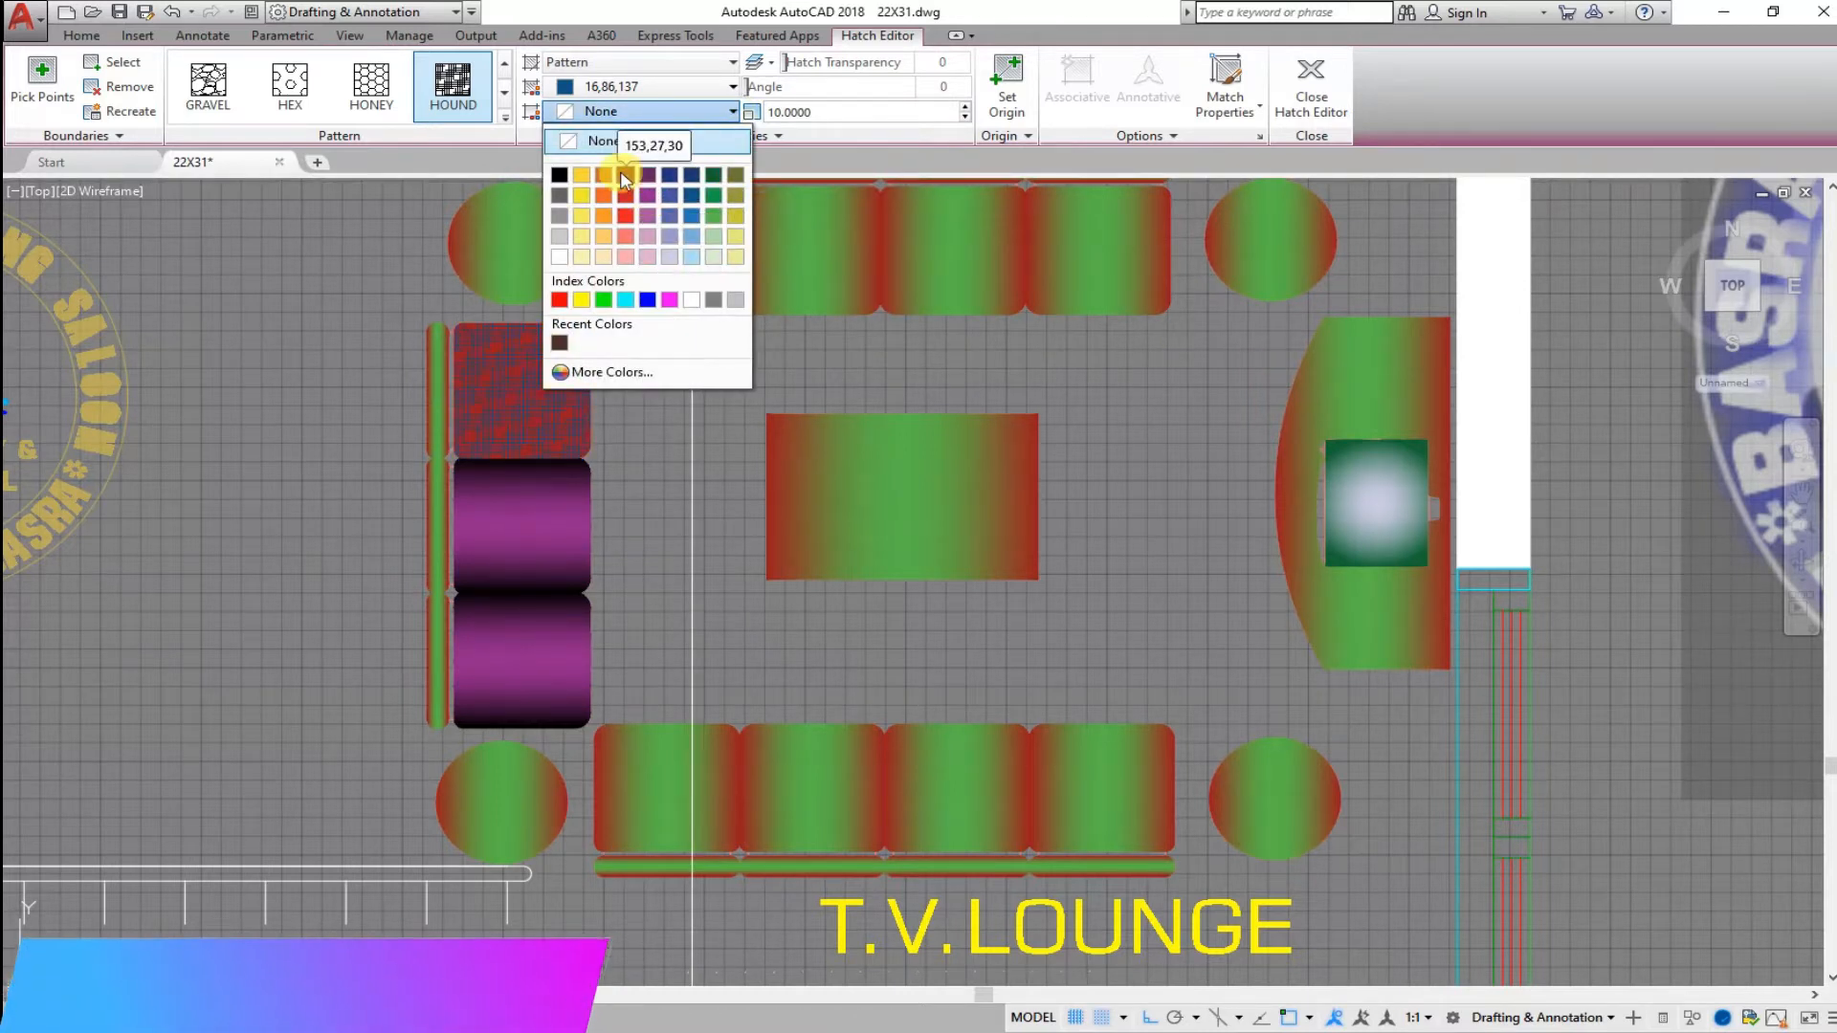
pyautogui.click(648, 181)
pyautogui.click(733, 87)
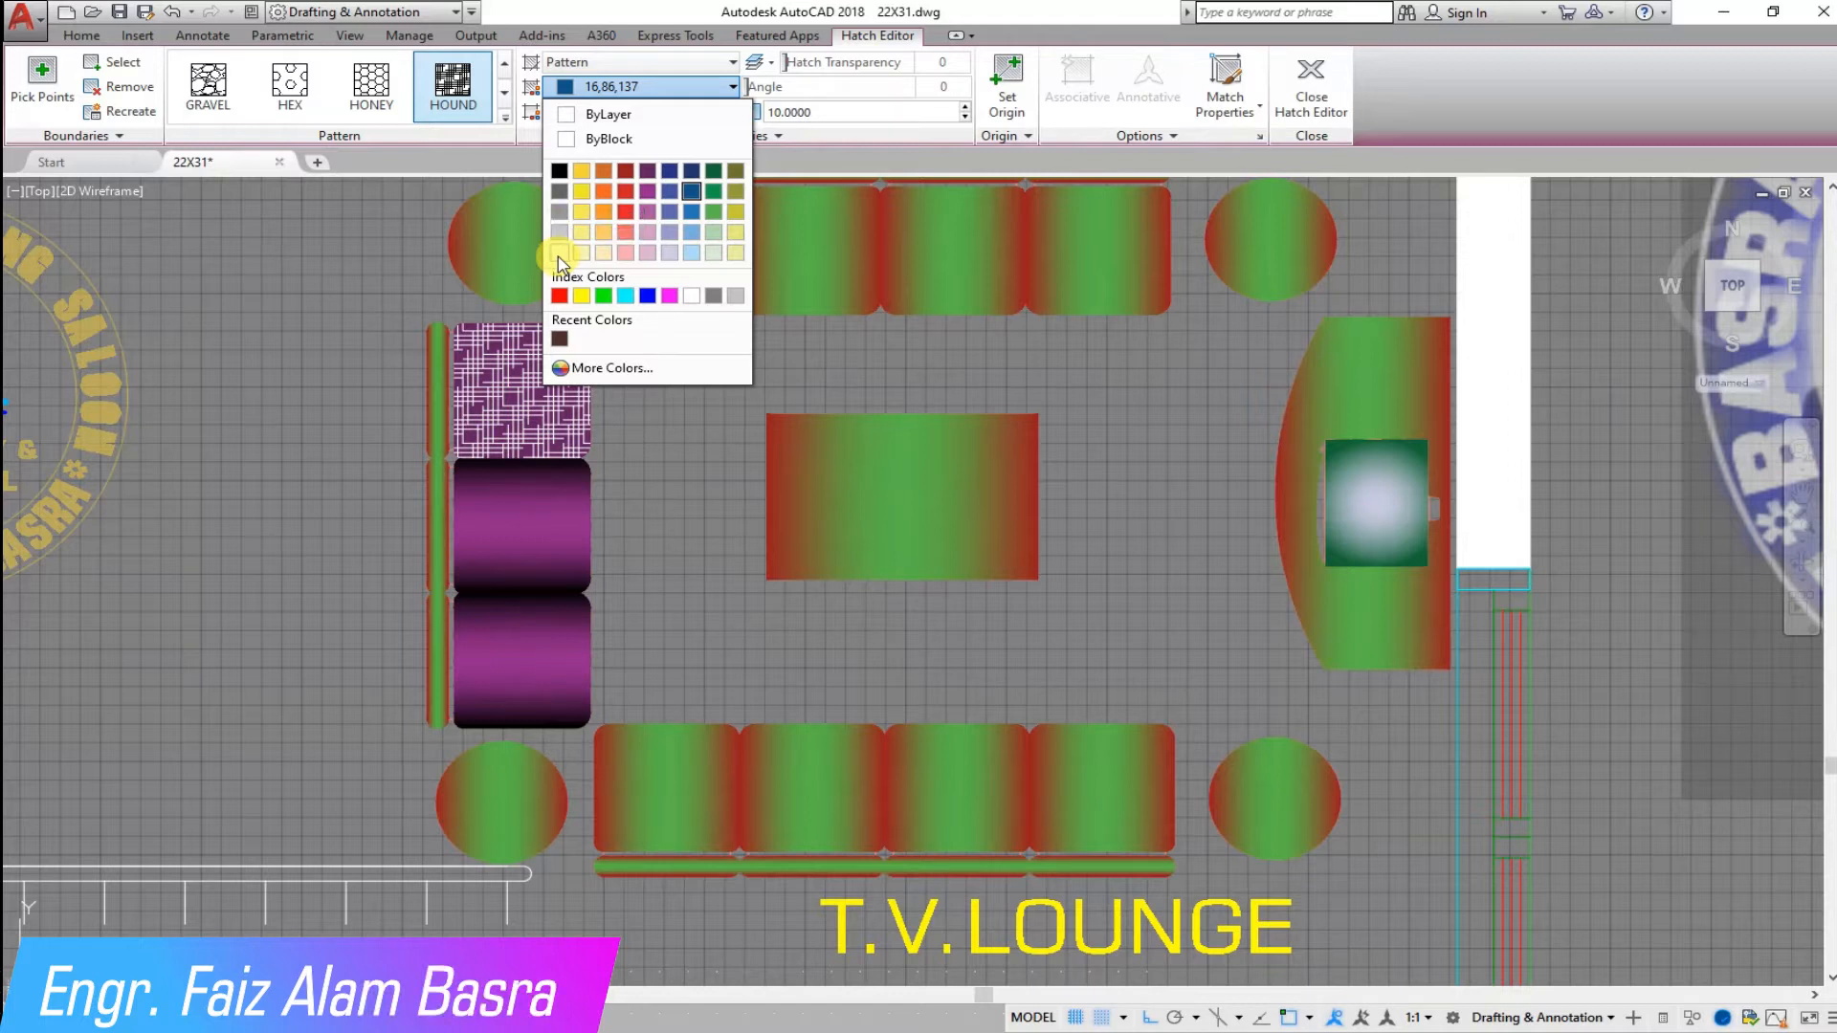
pyautogui.press('Escape')
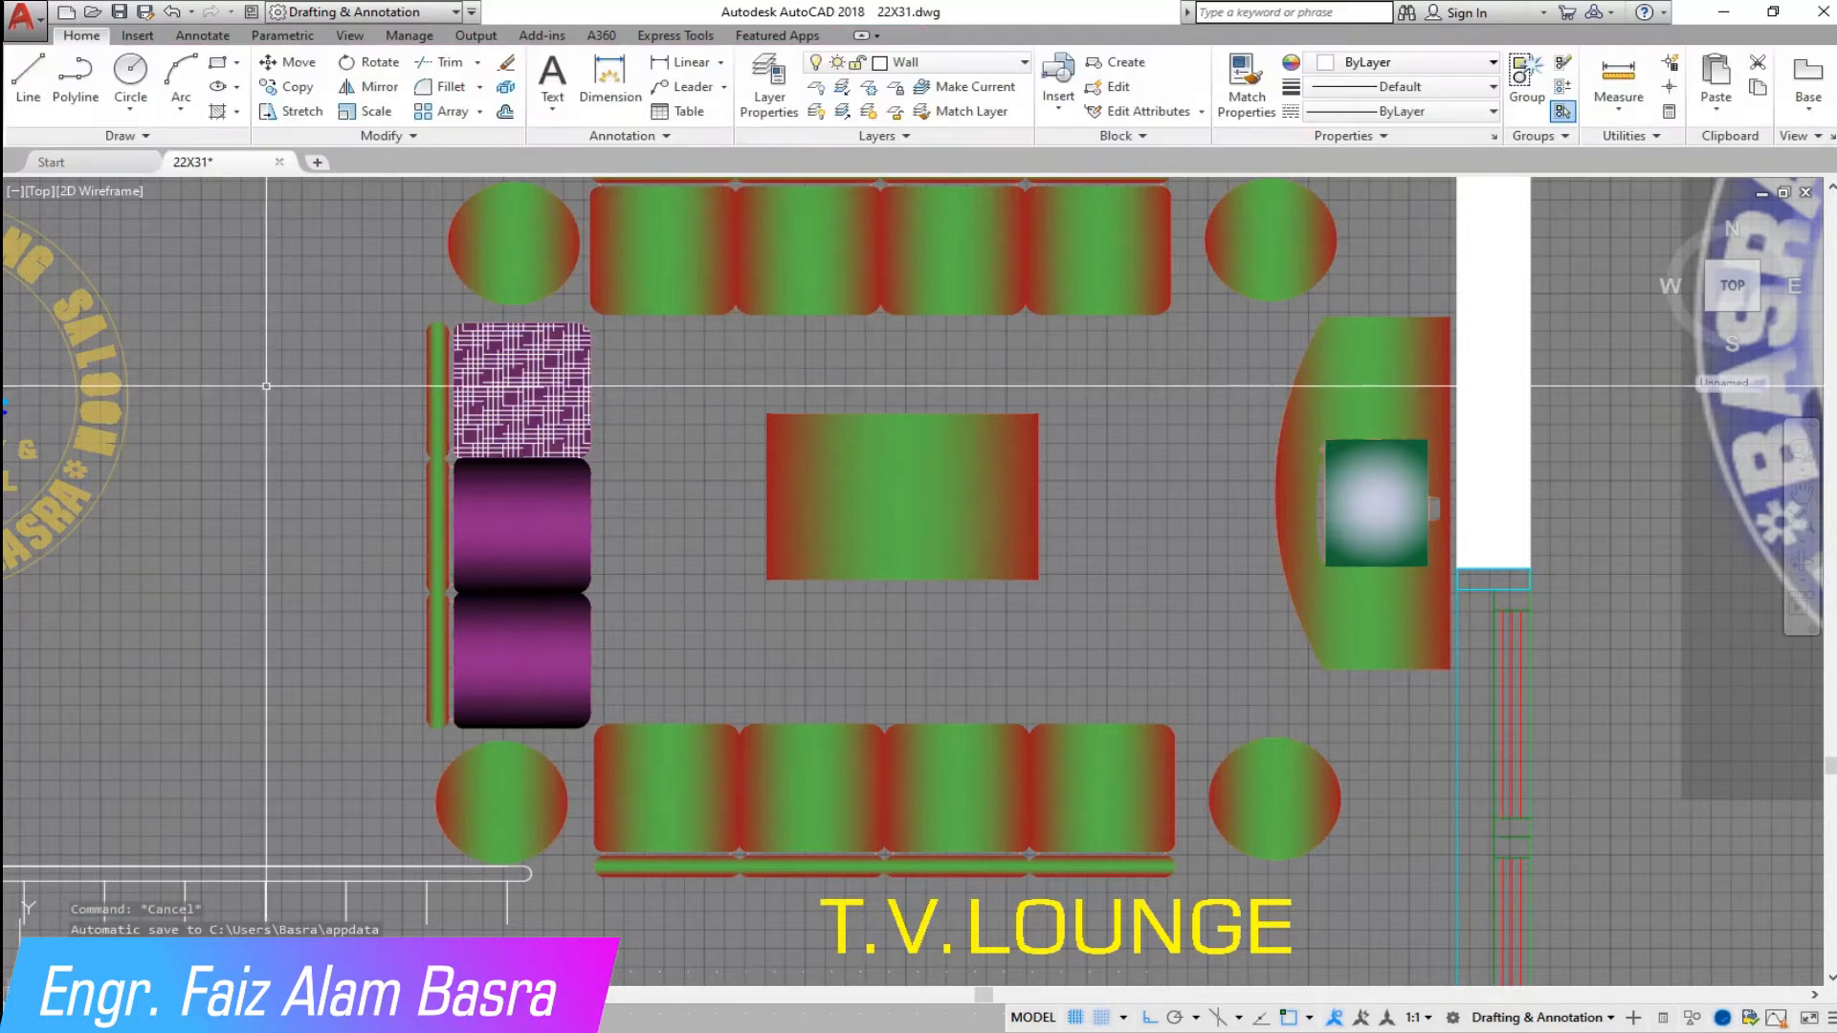
# - Match the top seat's HOUND hatch onto the three-seat sofa's middle and bottom seats
pyautogui.scroll(-3, 375, 388)
pyautogui.scroll(8, 375, 389)
pyautogui.scroll(-4, 375, 388)
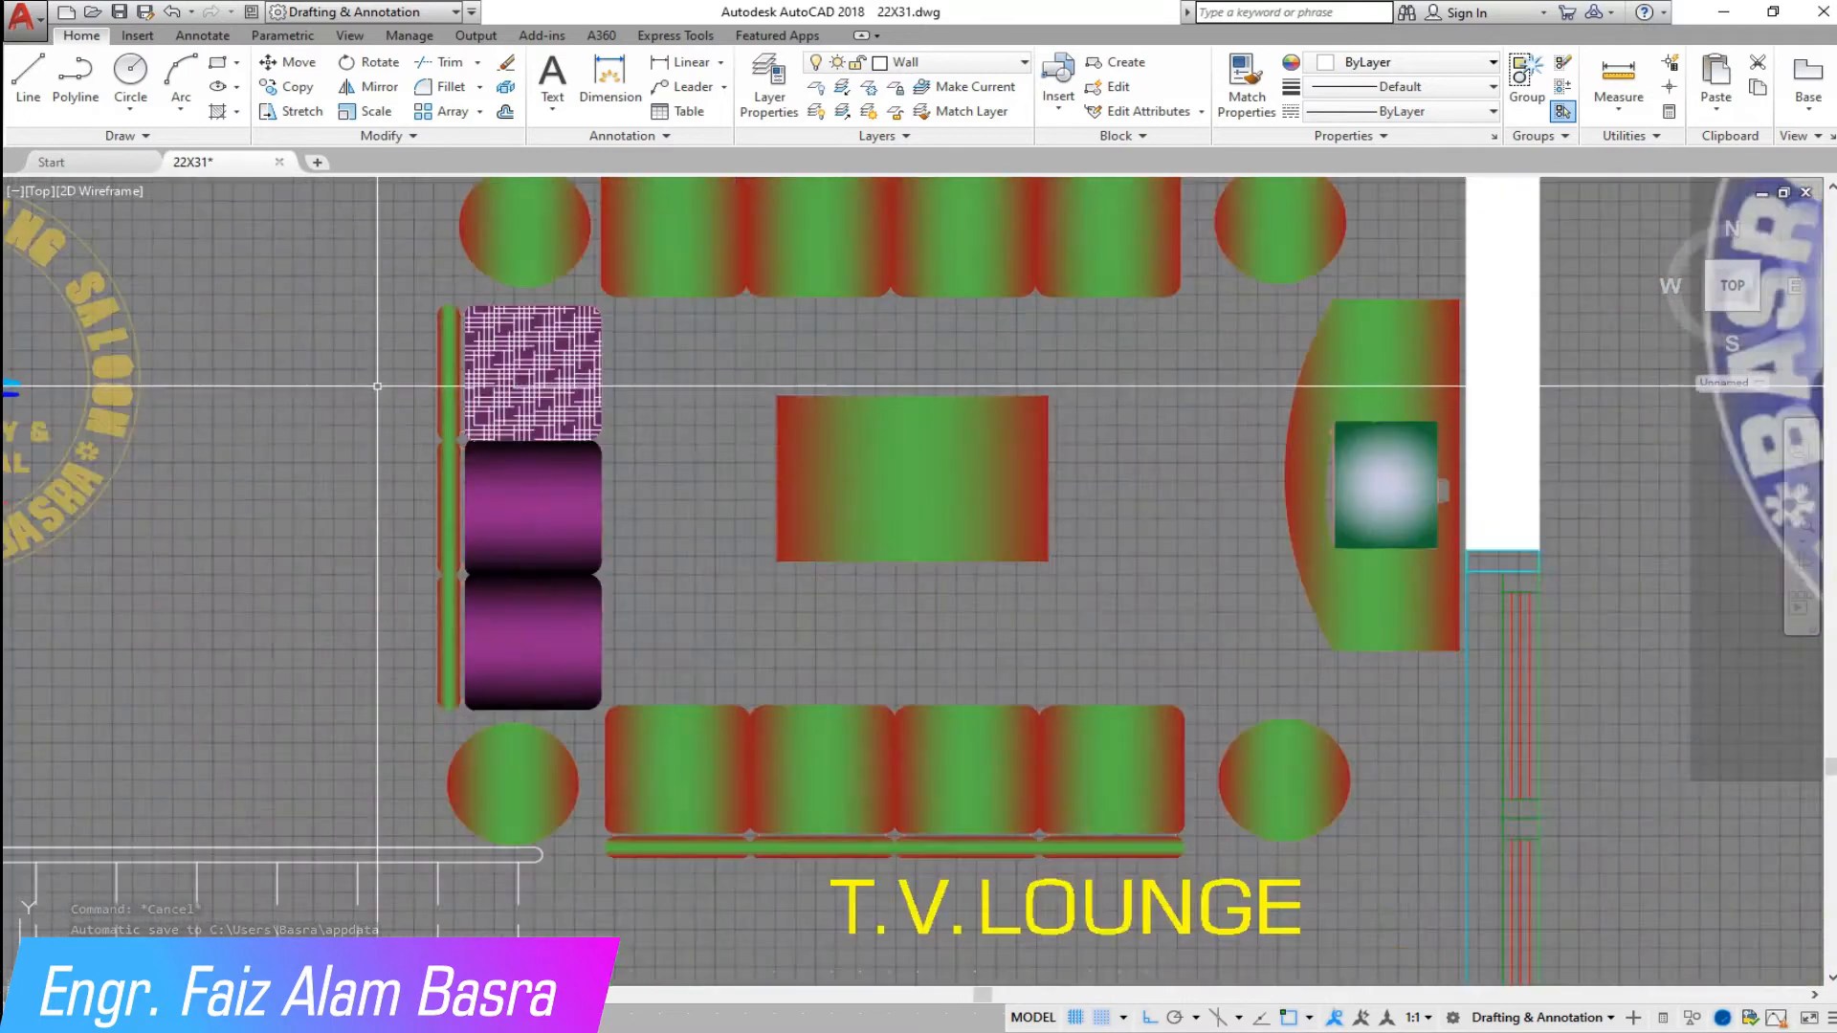
pyautogui.click(1247, 91)
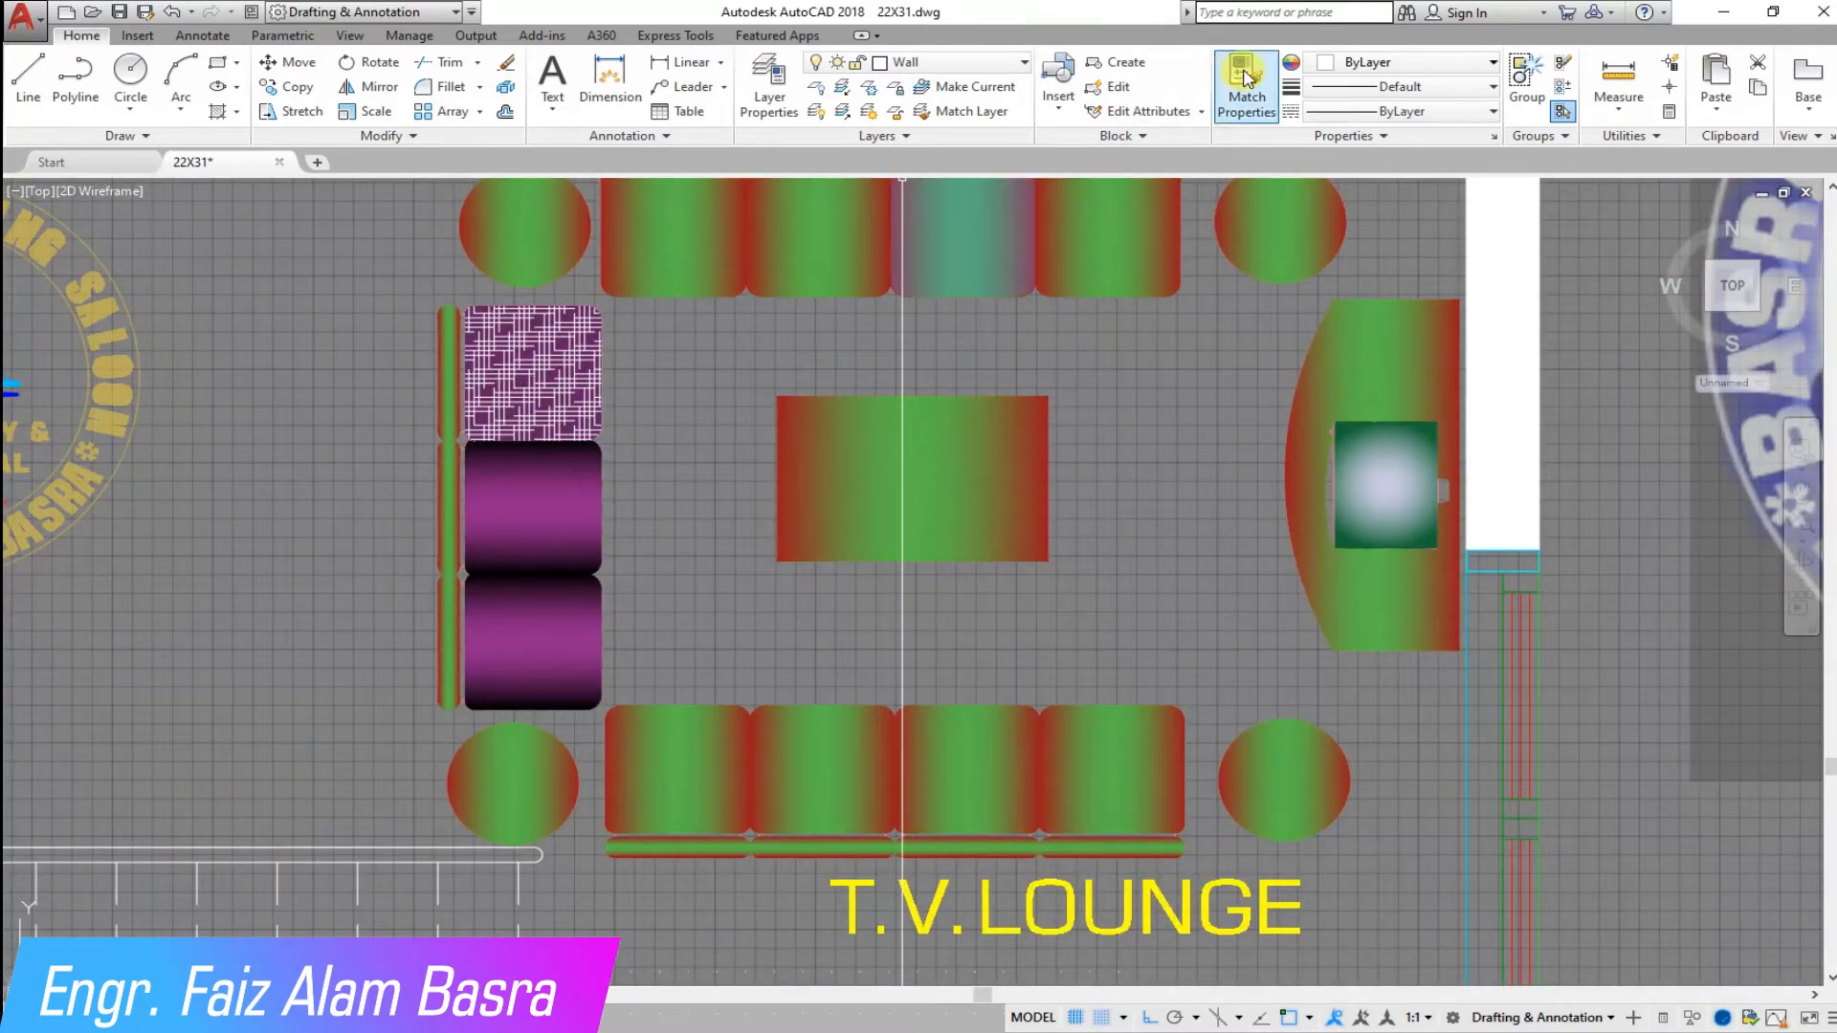
pyautogui.click(536, 411)
pyautogui.click(540, 454)
pyautogui.click(536, 640)
pyautogui.press('Return')
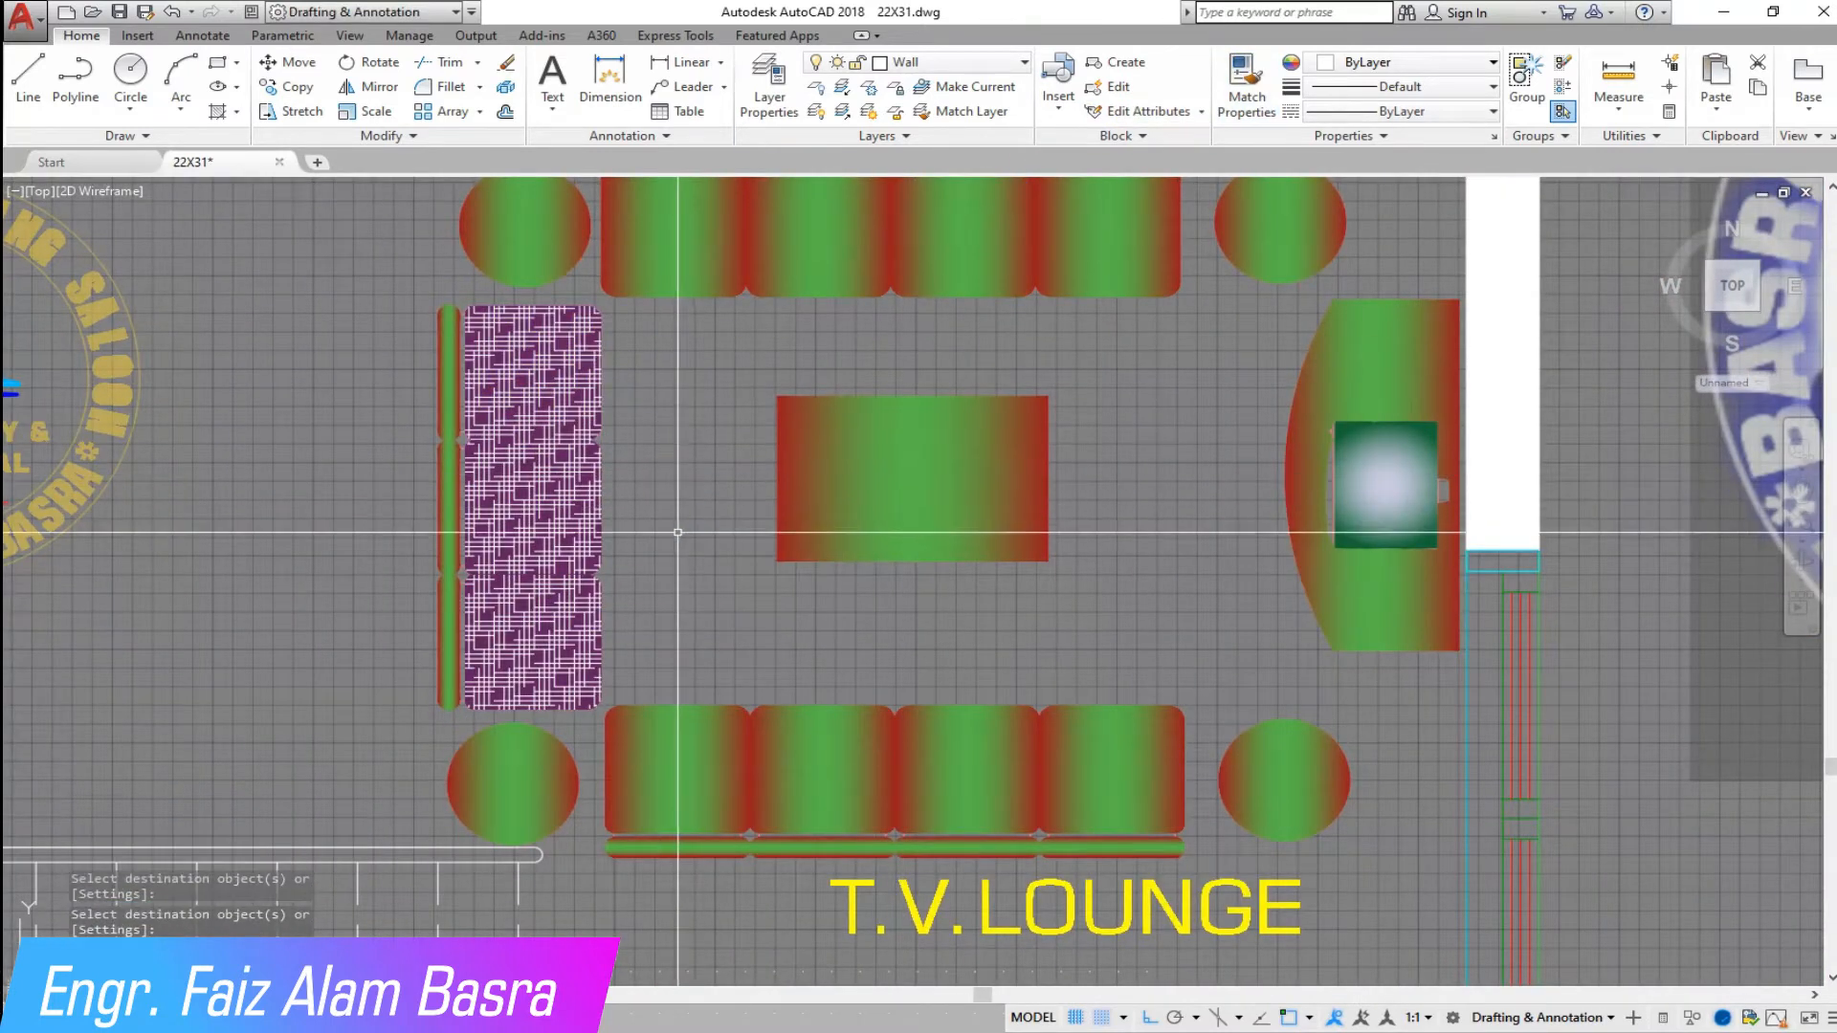
# - Undo the hatch matching and match the middle seat's purple gradient back onto the three-seat sofa's top seat
pyautogui.click(173, 14)
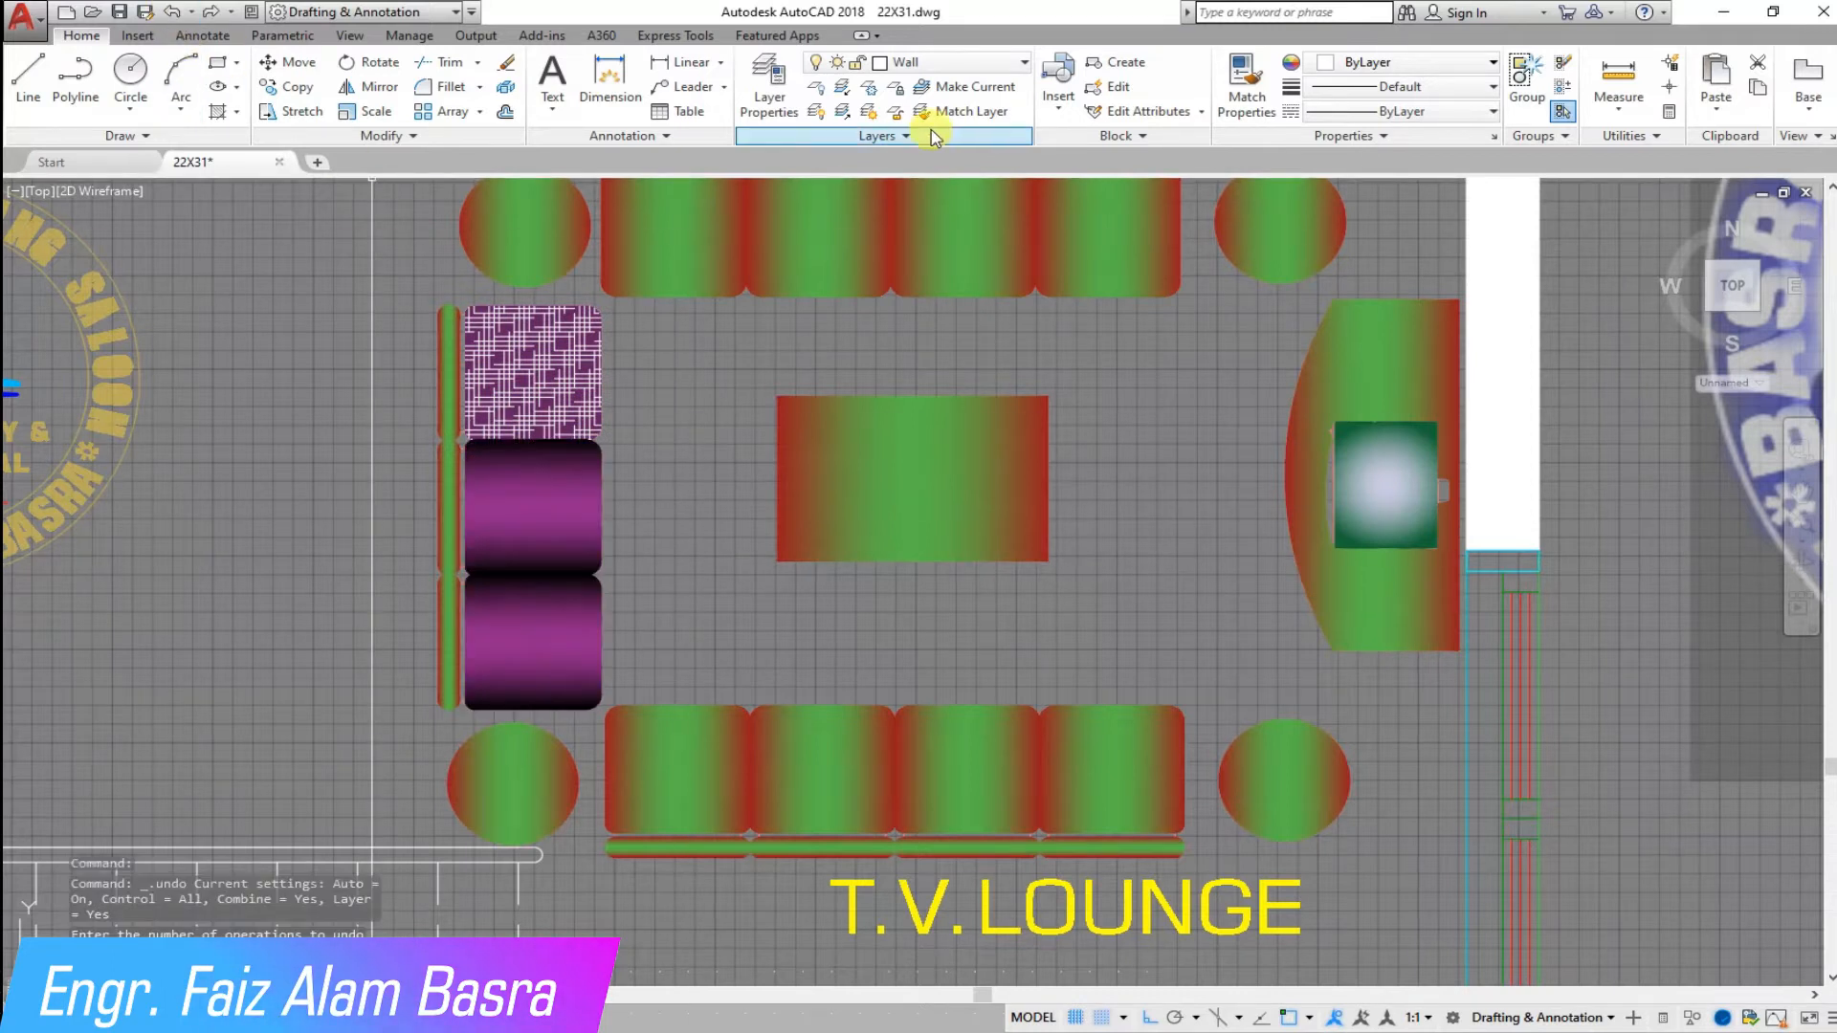
pyautogui.click(1243, 77)
pyautogui.click(554, 491)
pyautogui.click(517, 382)
pyautogui.press('Return')
# - Set the second gradient colour of the three-seat sofa's top seat to blue
pyautogui.scroll(-5, 491, 420)
pyautogui.scroll(-2, 490, 416)
pyautogui.scroll(4, 431, 454)
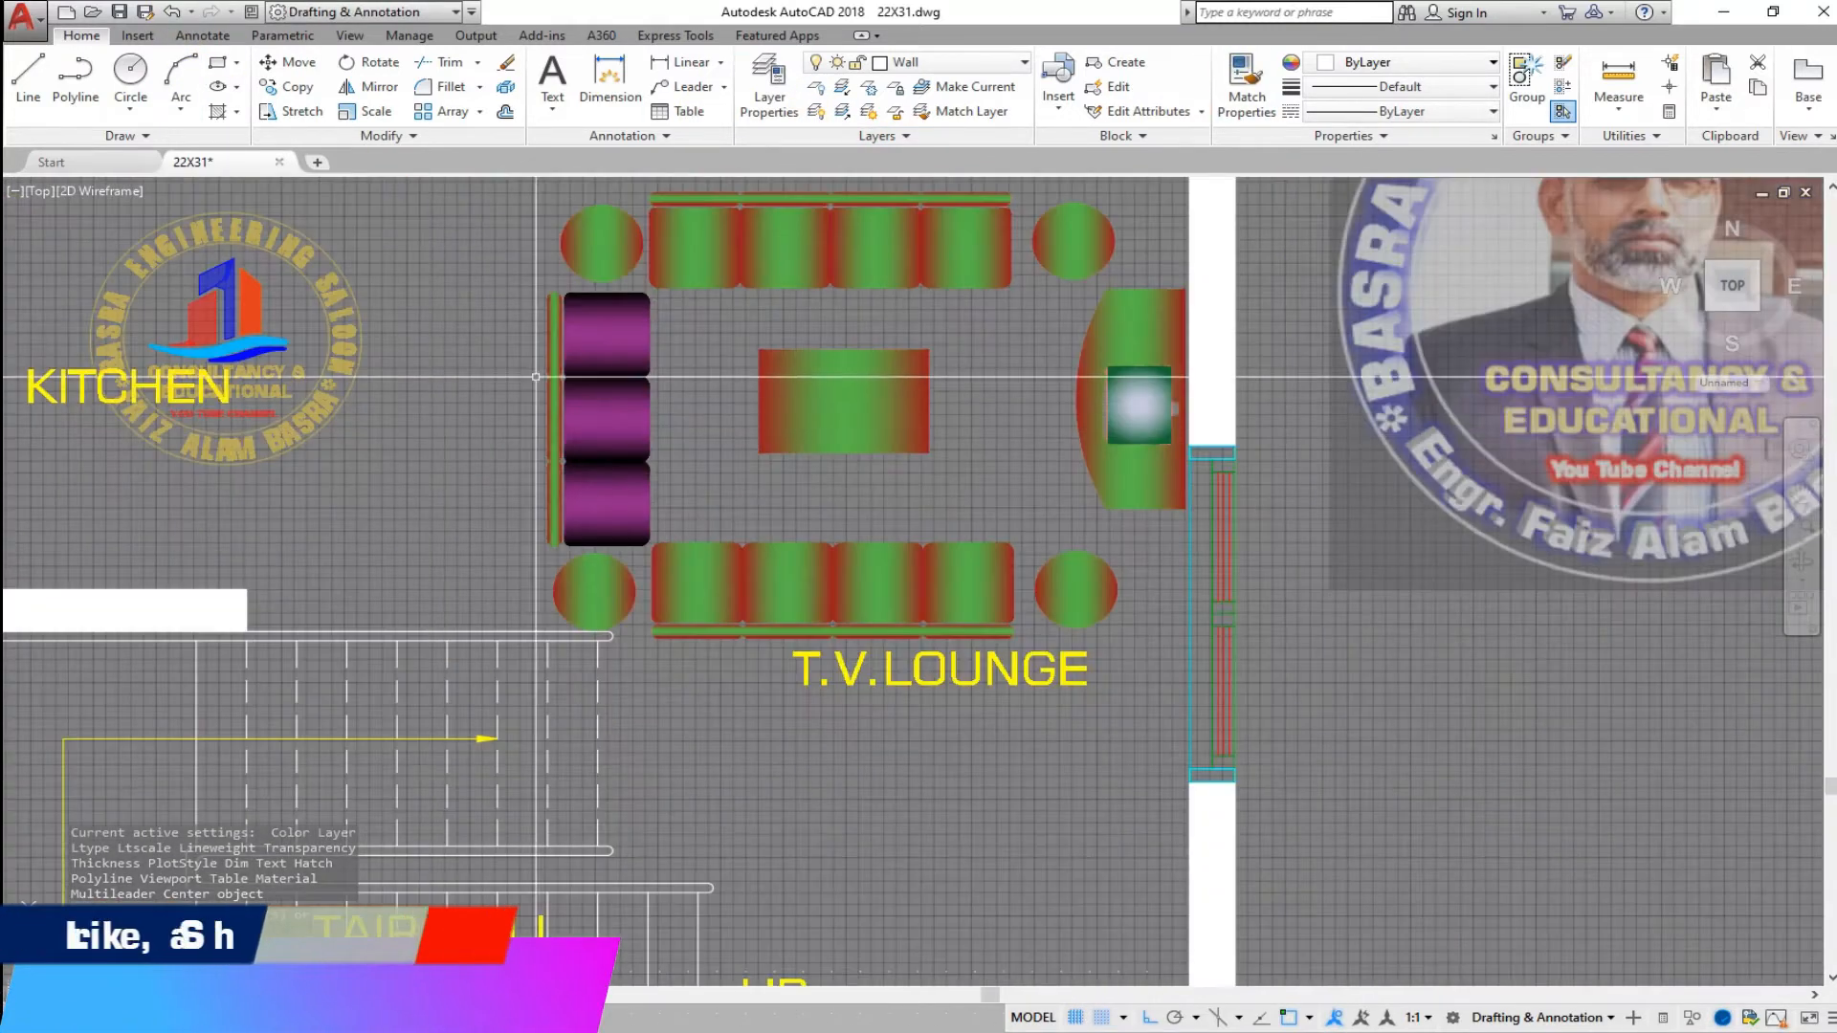
pyautogui.click(627, 328)
pyautogui.click(733, 112)
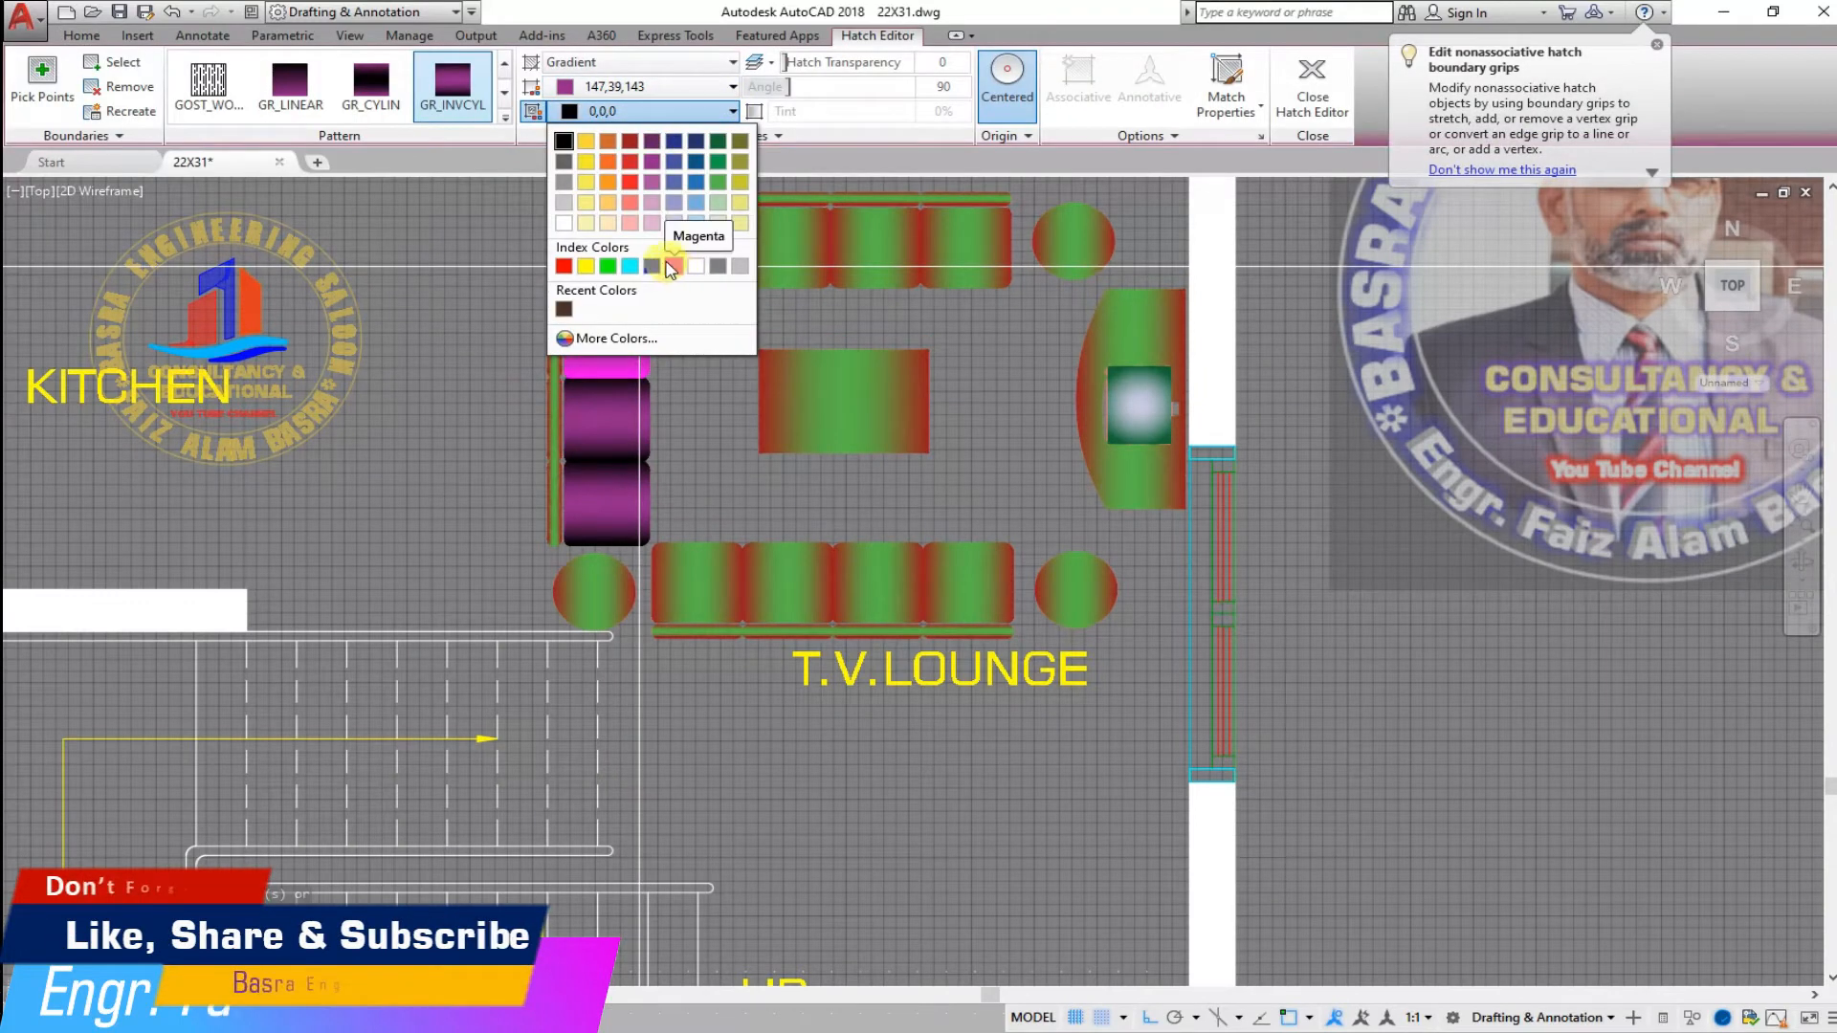
pyautogui.click(653, 266)
pyautogui.press('Escape')
pyautogui.scroll(-4, 426, 407)
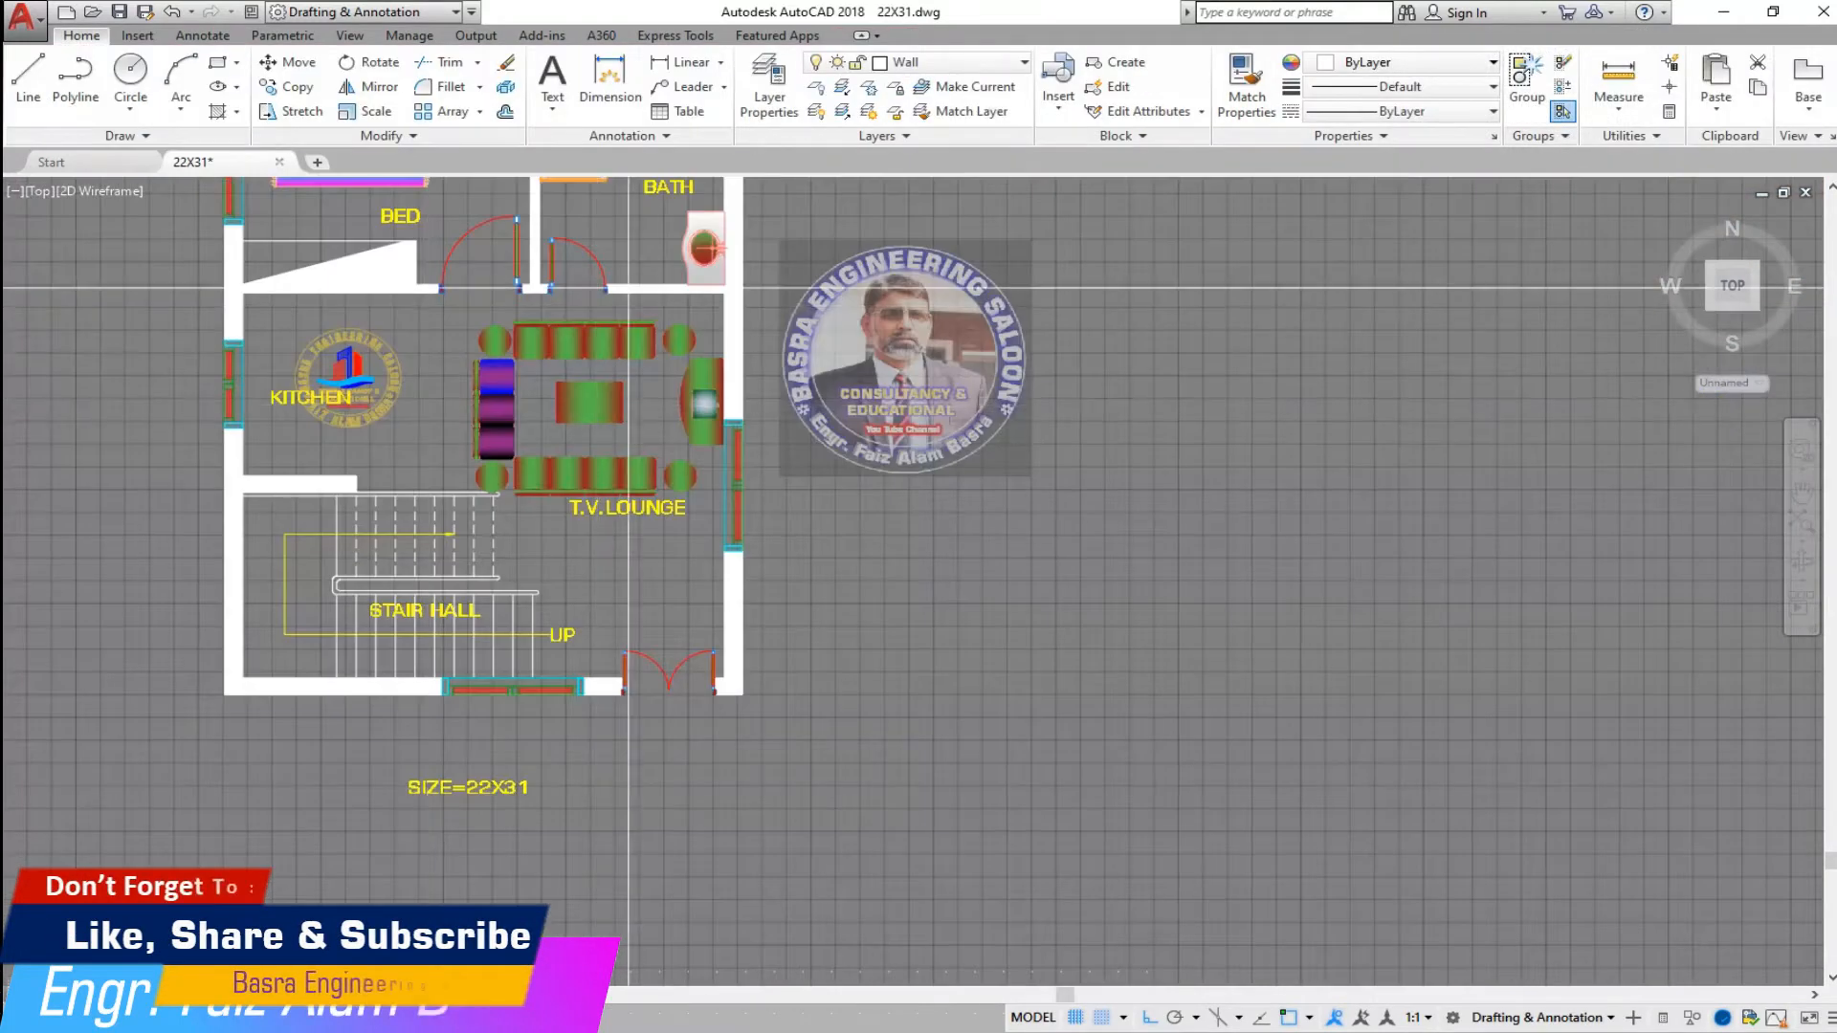
pyautogui.scroll(4, 500, 349)
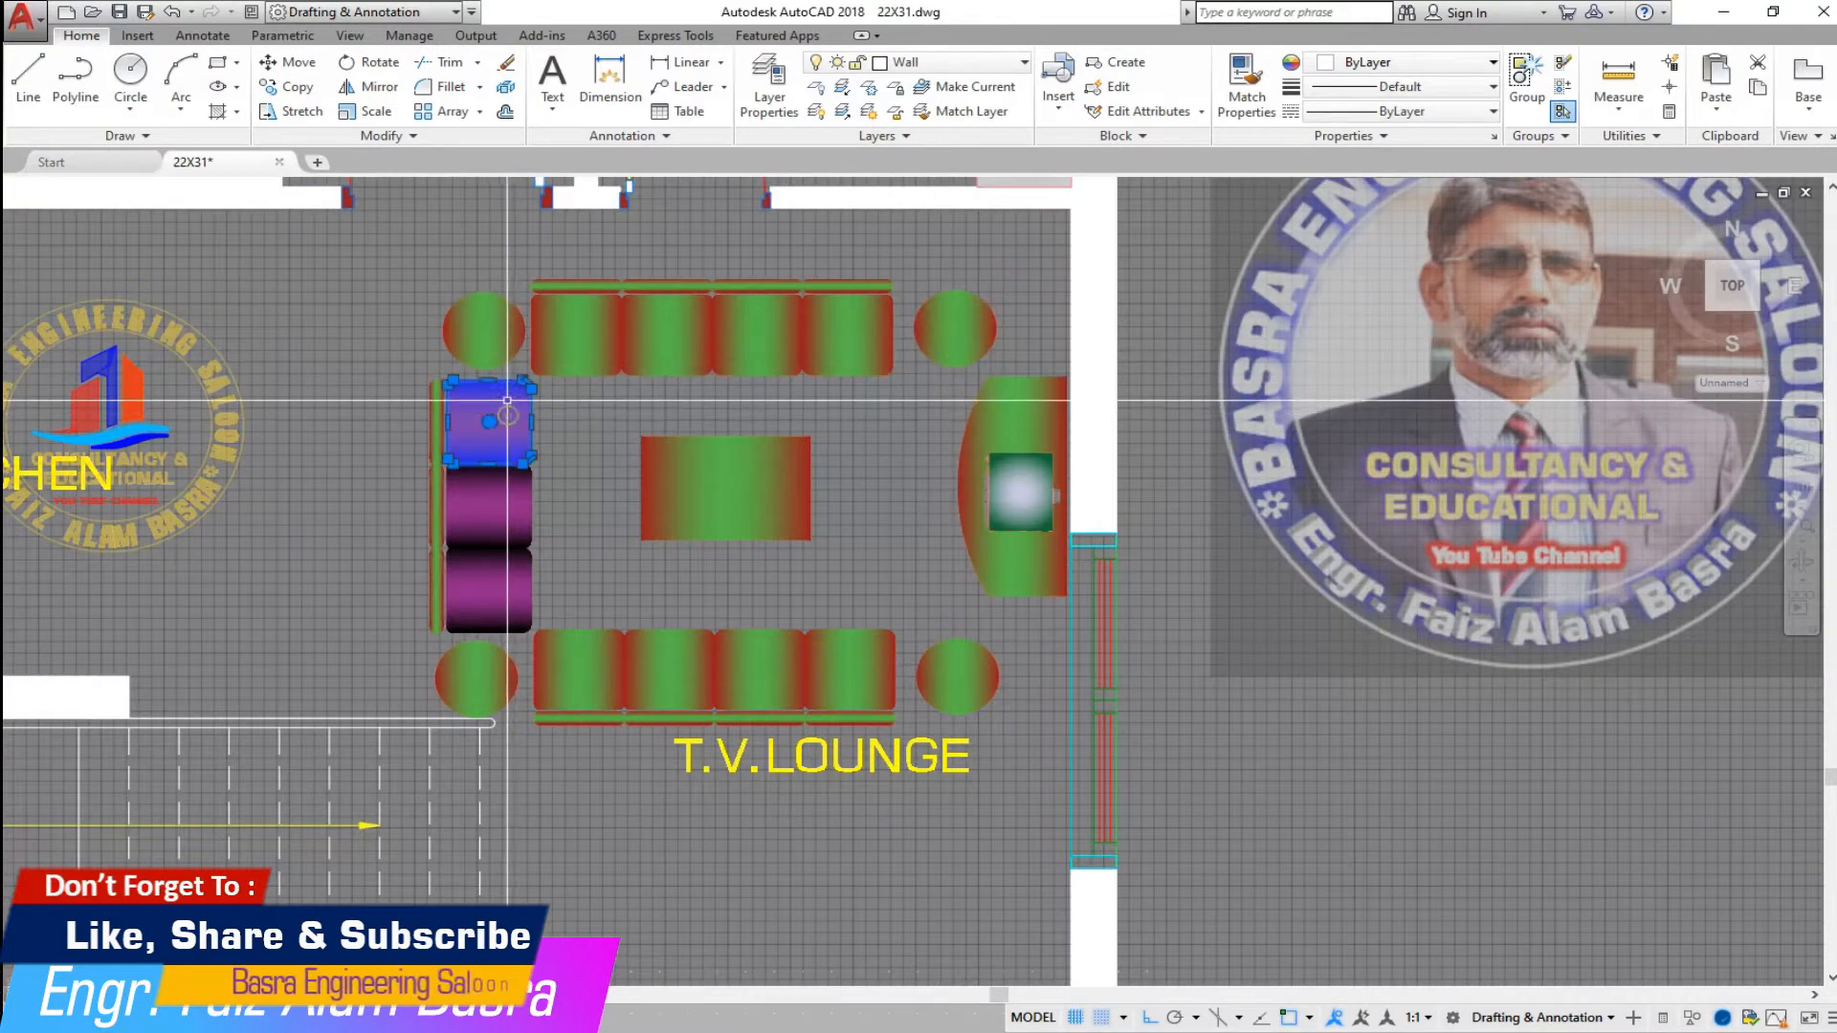
# - Change the second gradient colour of the three-seat sofa's top seat to cyan
pyautogui.click(734, 113)
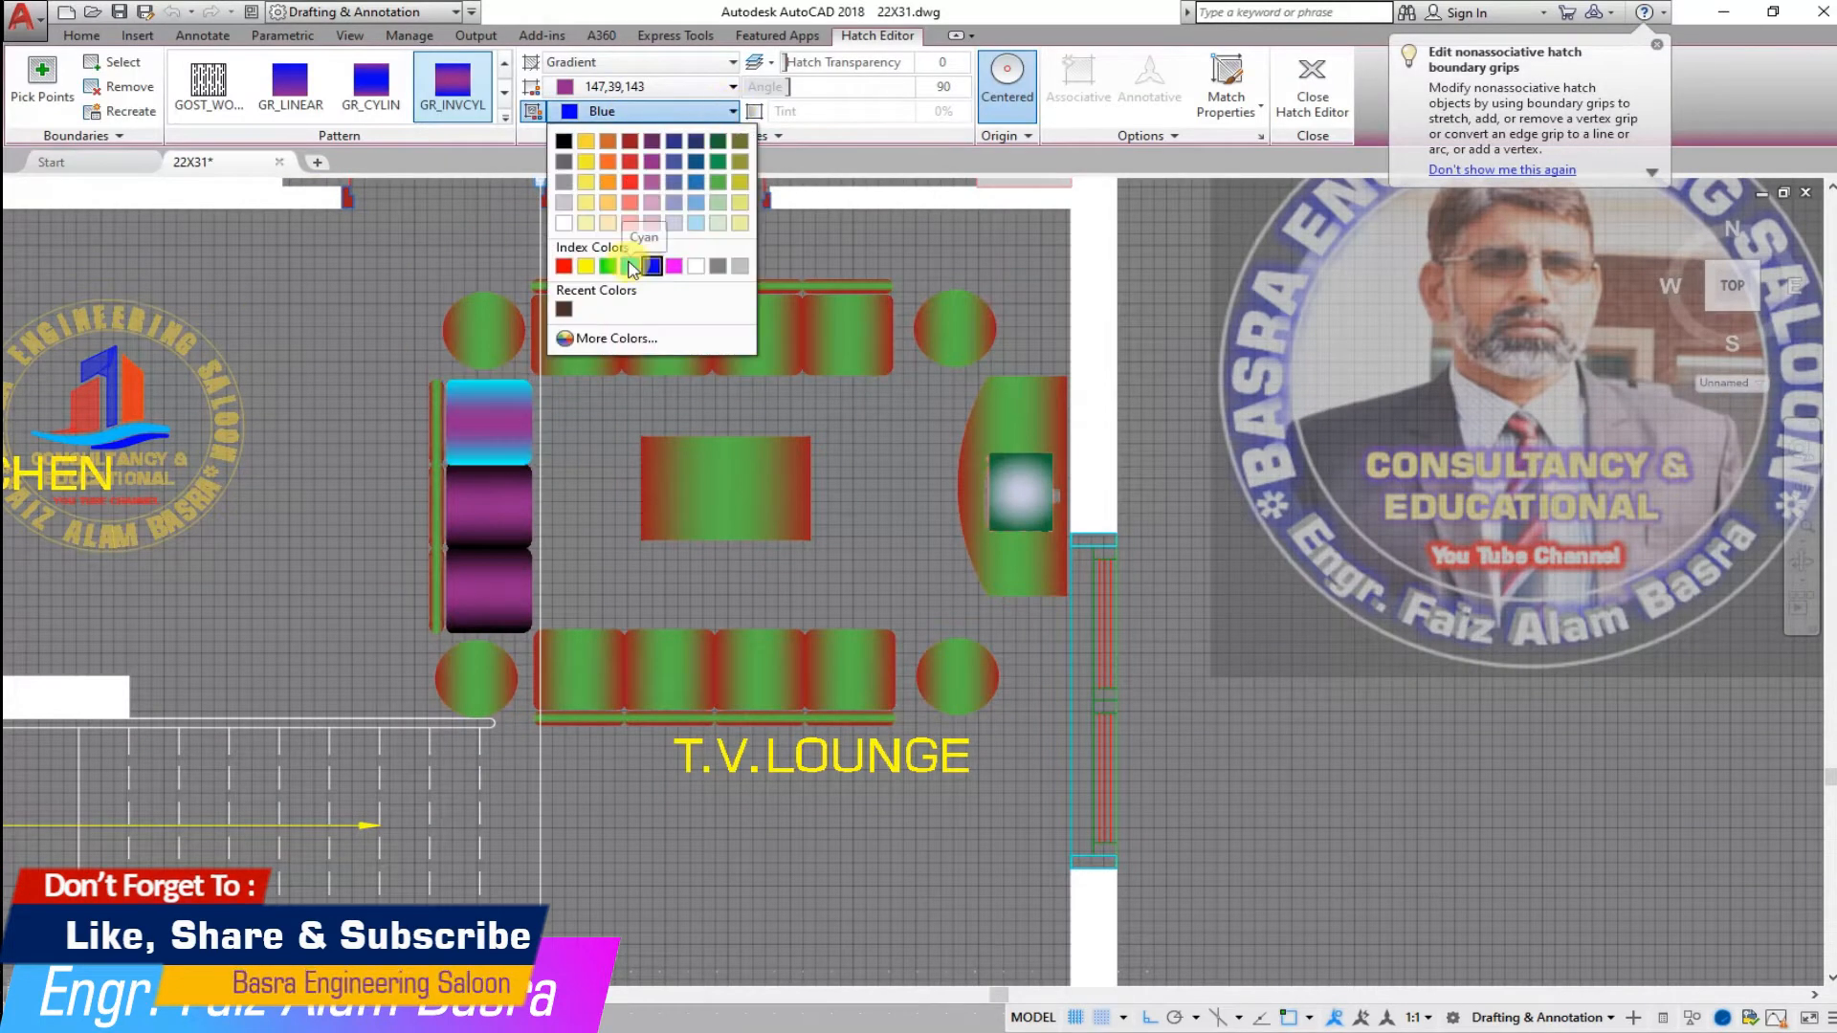
pyautogui.click(629, 268)
pyautogui.press('Escape')
# - Match the top seat's purple and cyan gradient onto the three-seat sofa's middle and bottom seats
pyautogui.click(1245, 88)
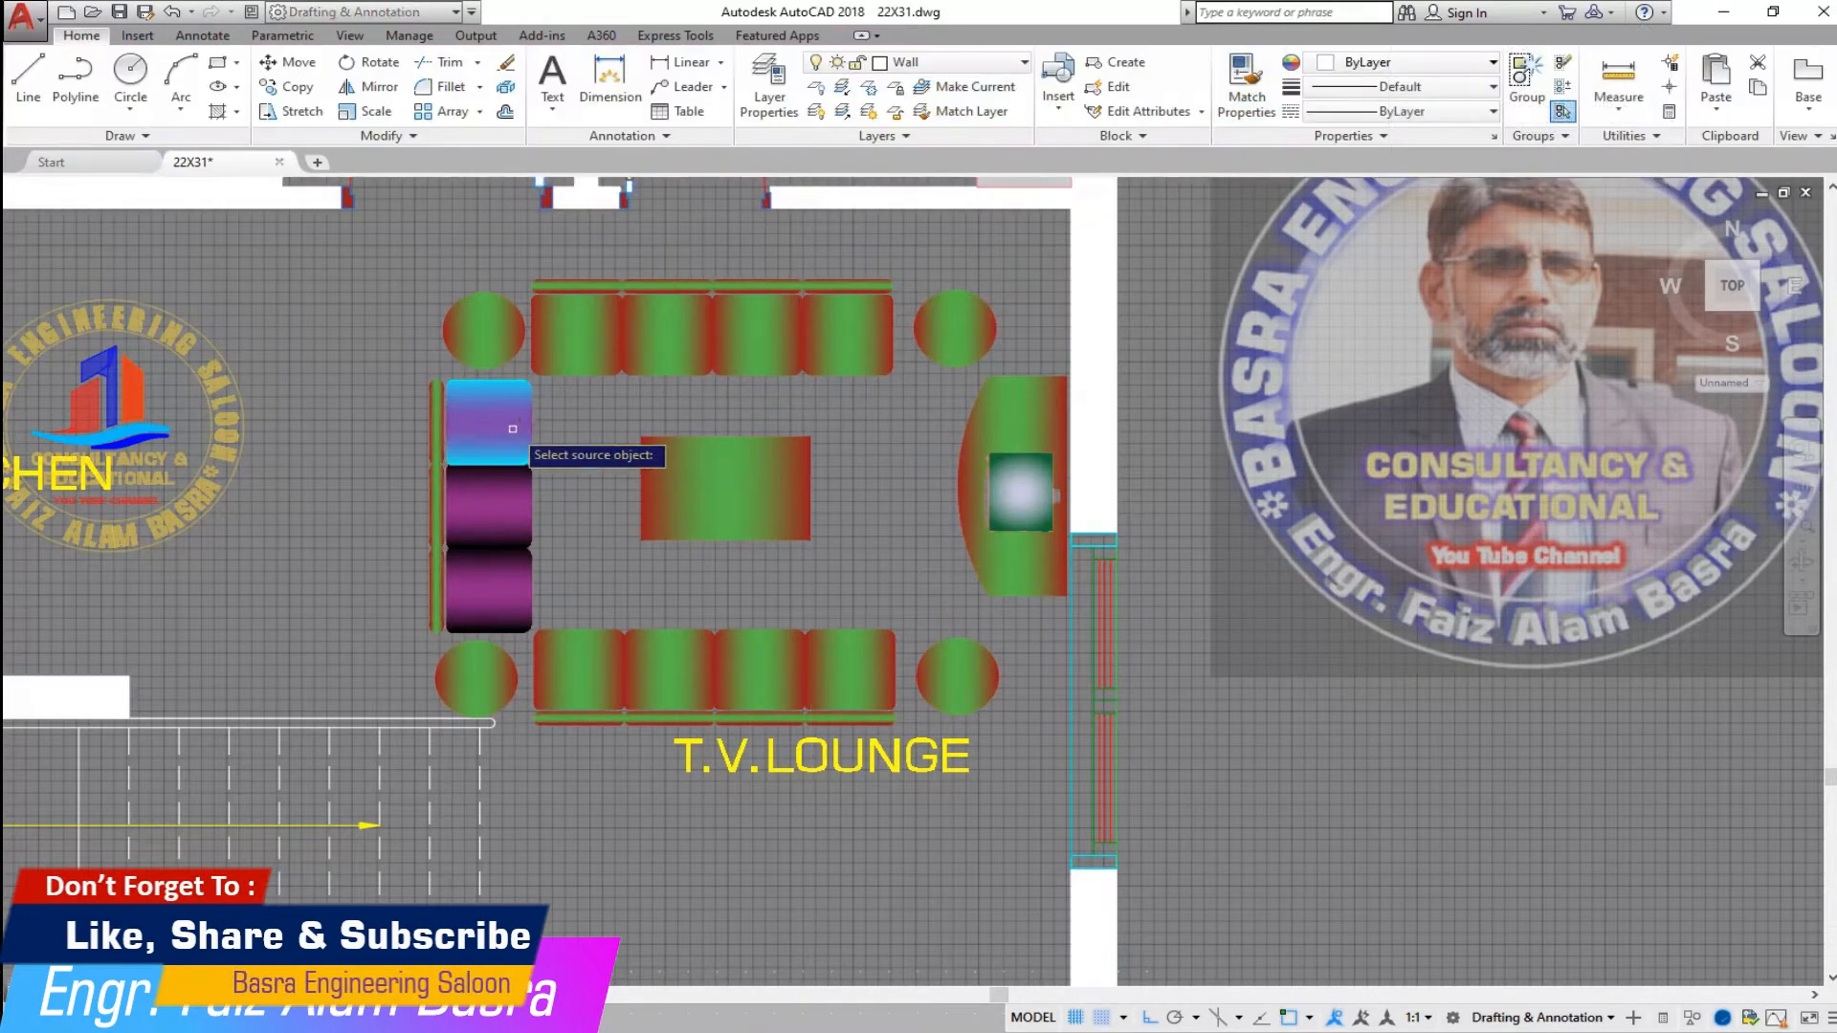
pyautogui.click(513, 422)
pyautogui.click(513, 506)
pyautogui.click(510, 561)
pyautogui.press('Escape')
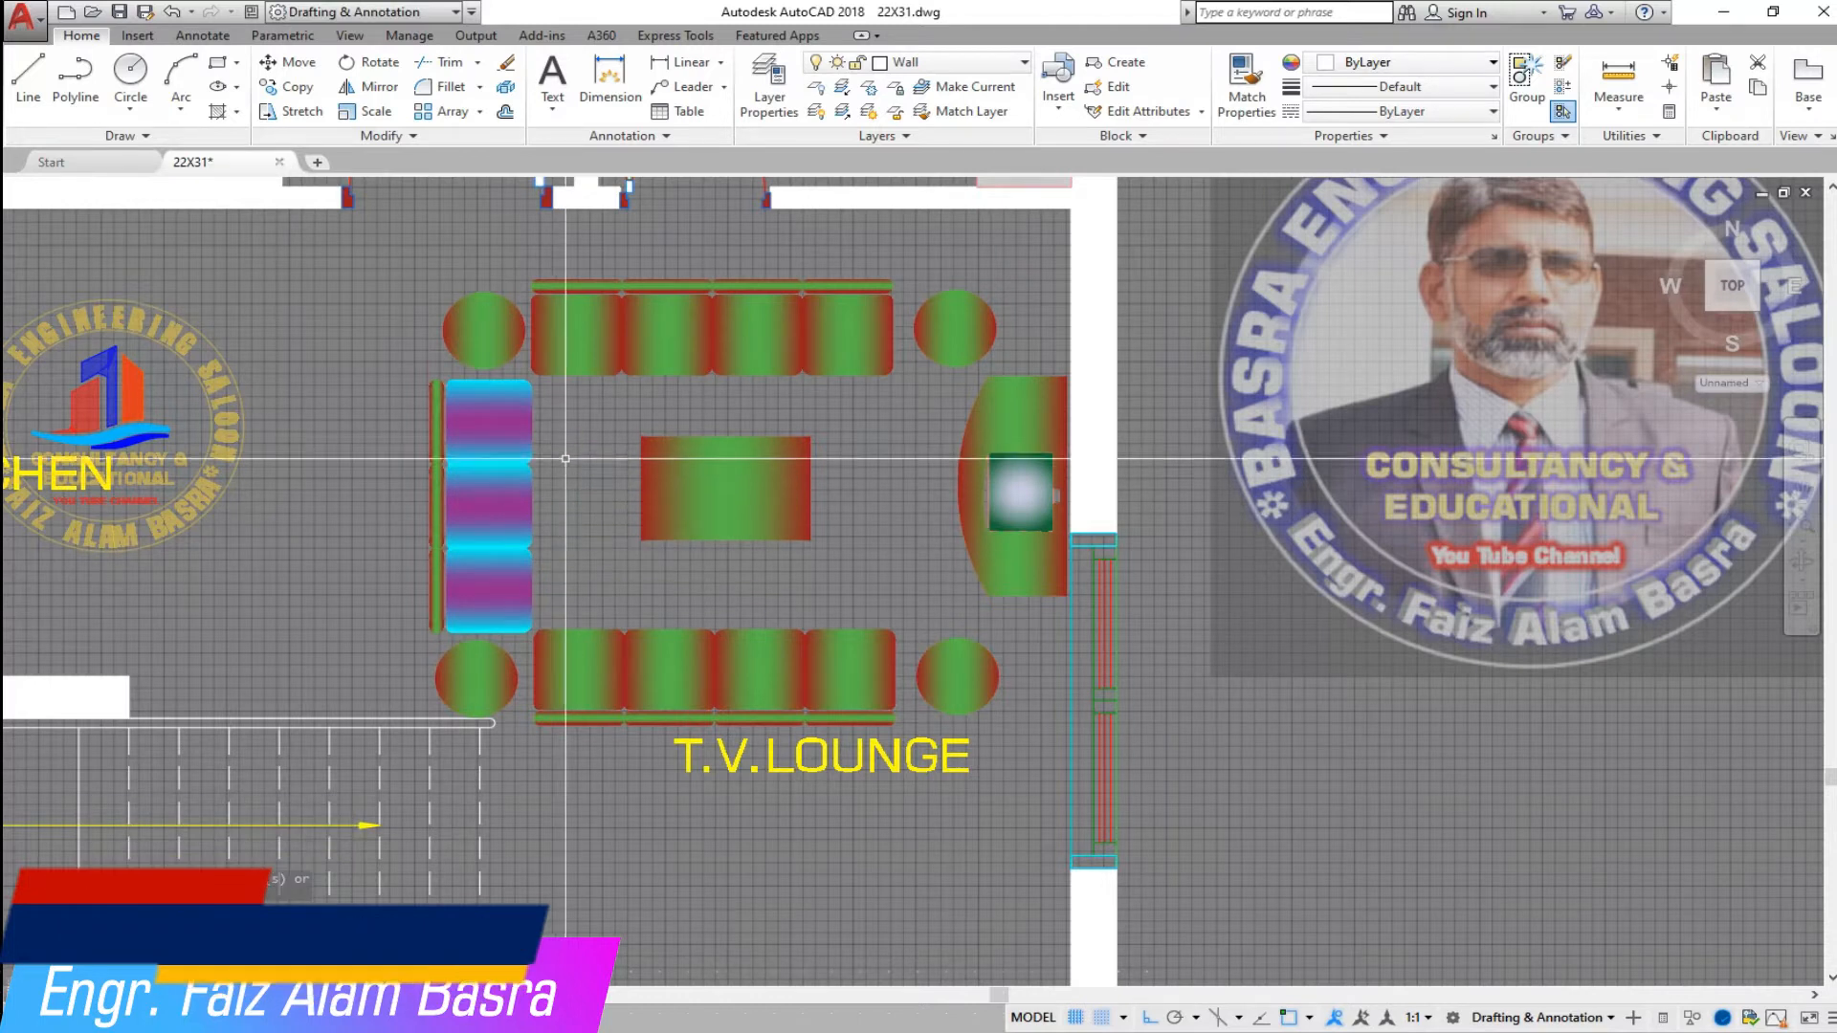
# - Give the lower four-seat sofa's first seat the three-seat sofa's purple and cyan gradient and set its gradient angle to 0
pyautogui.click(465, 430)
pyautogui.scroll(2, 465, 431)
pyautogui.click(647, 811)
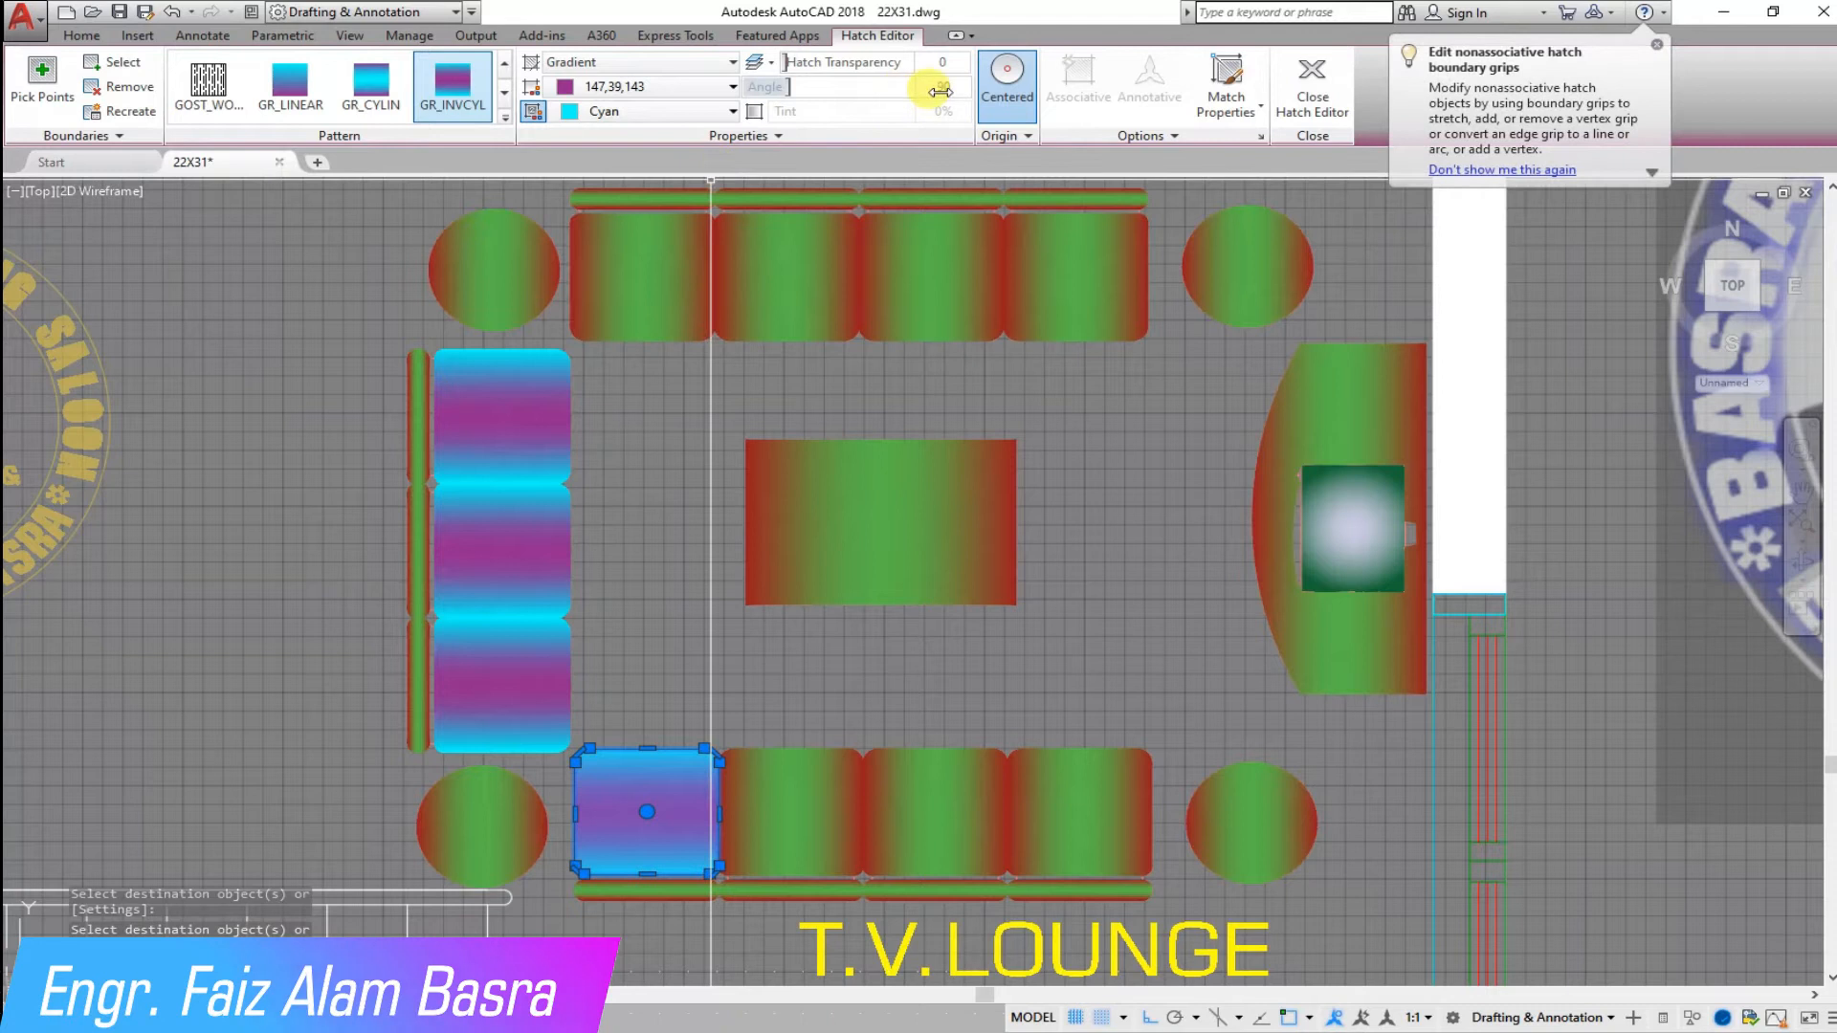
pyautogui.click(943, 89)
pyautogui.write('0')
pyautogui.press('Return')
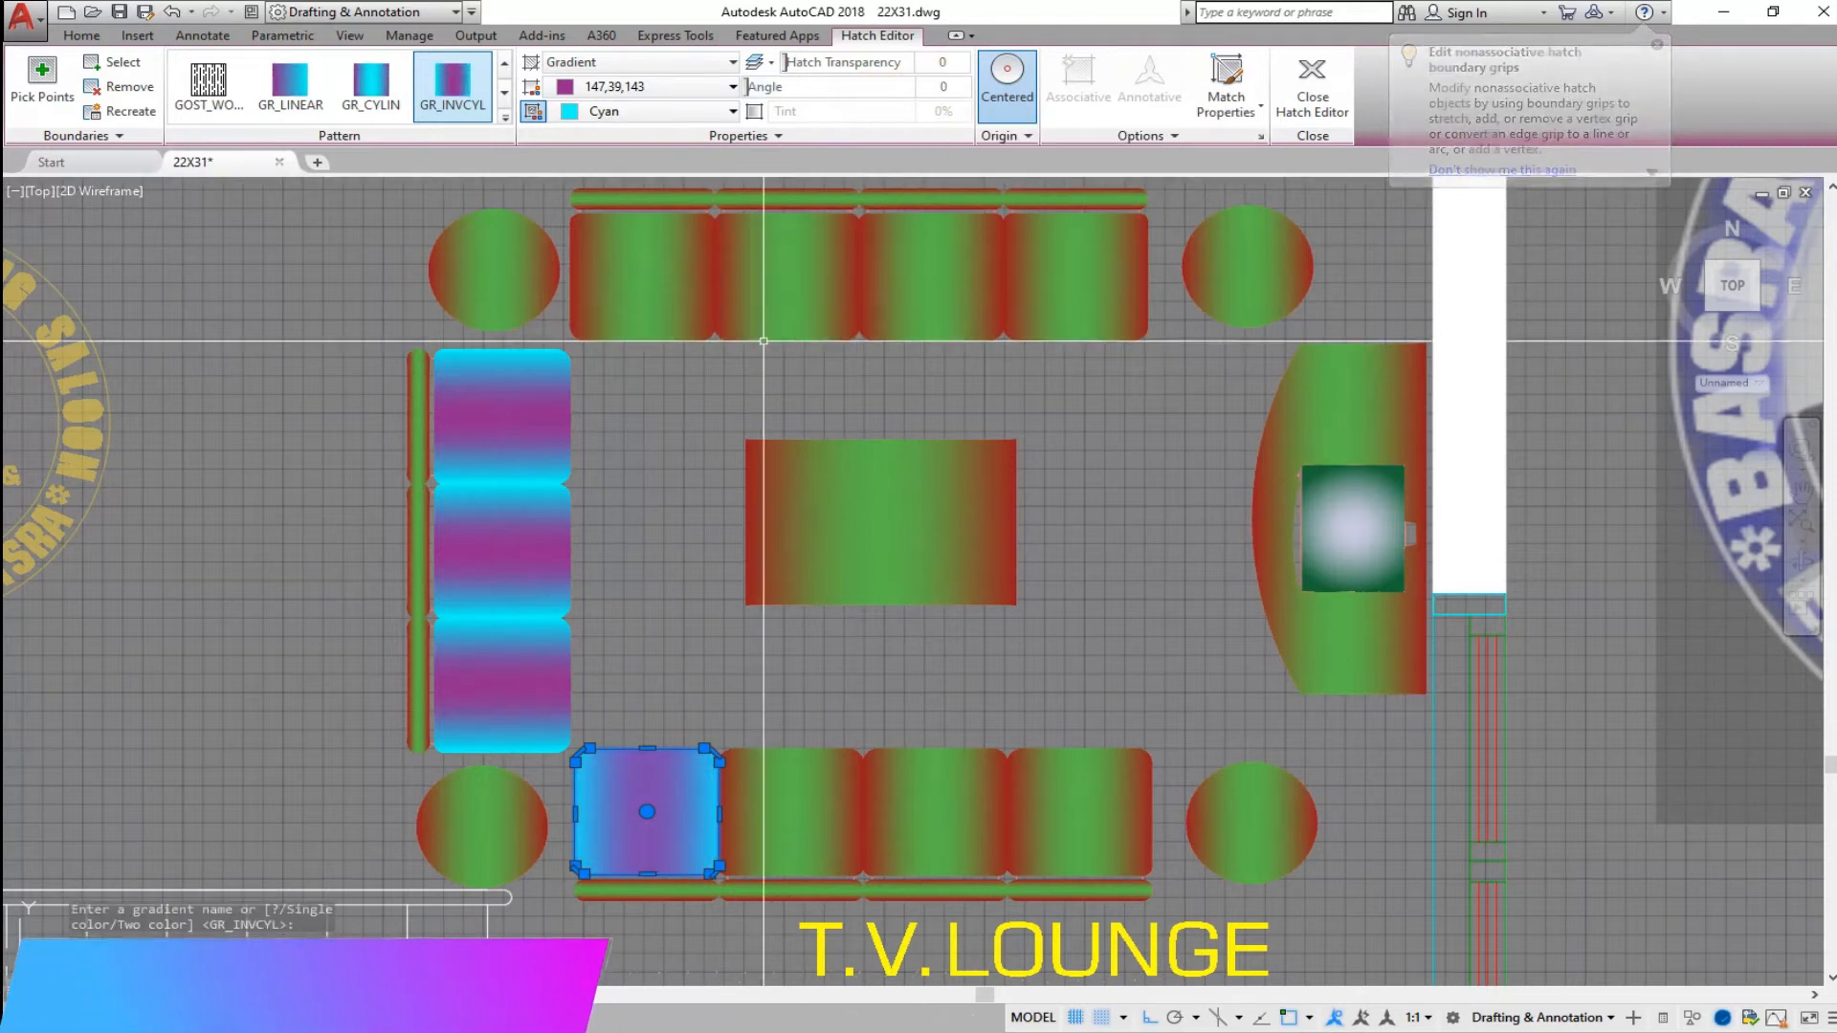
# - Match the first seat's purple and cyan gradient onto the lower sofa's other three seats and the lower-right round side table
pyautogui.click(1246, 74)
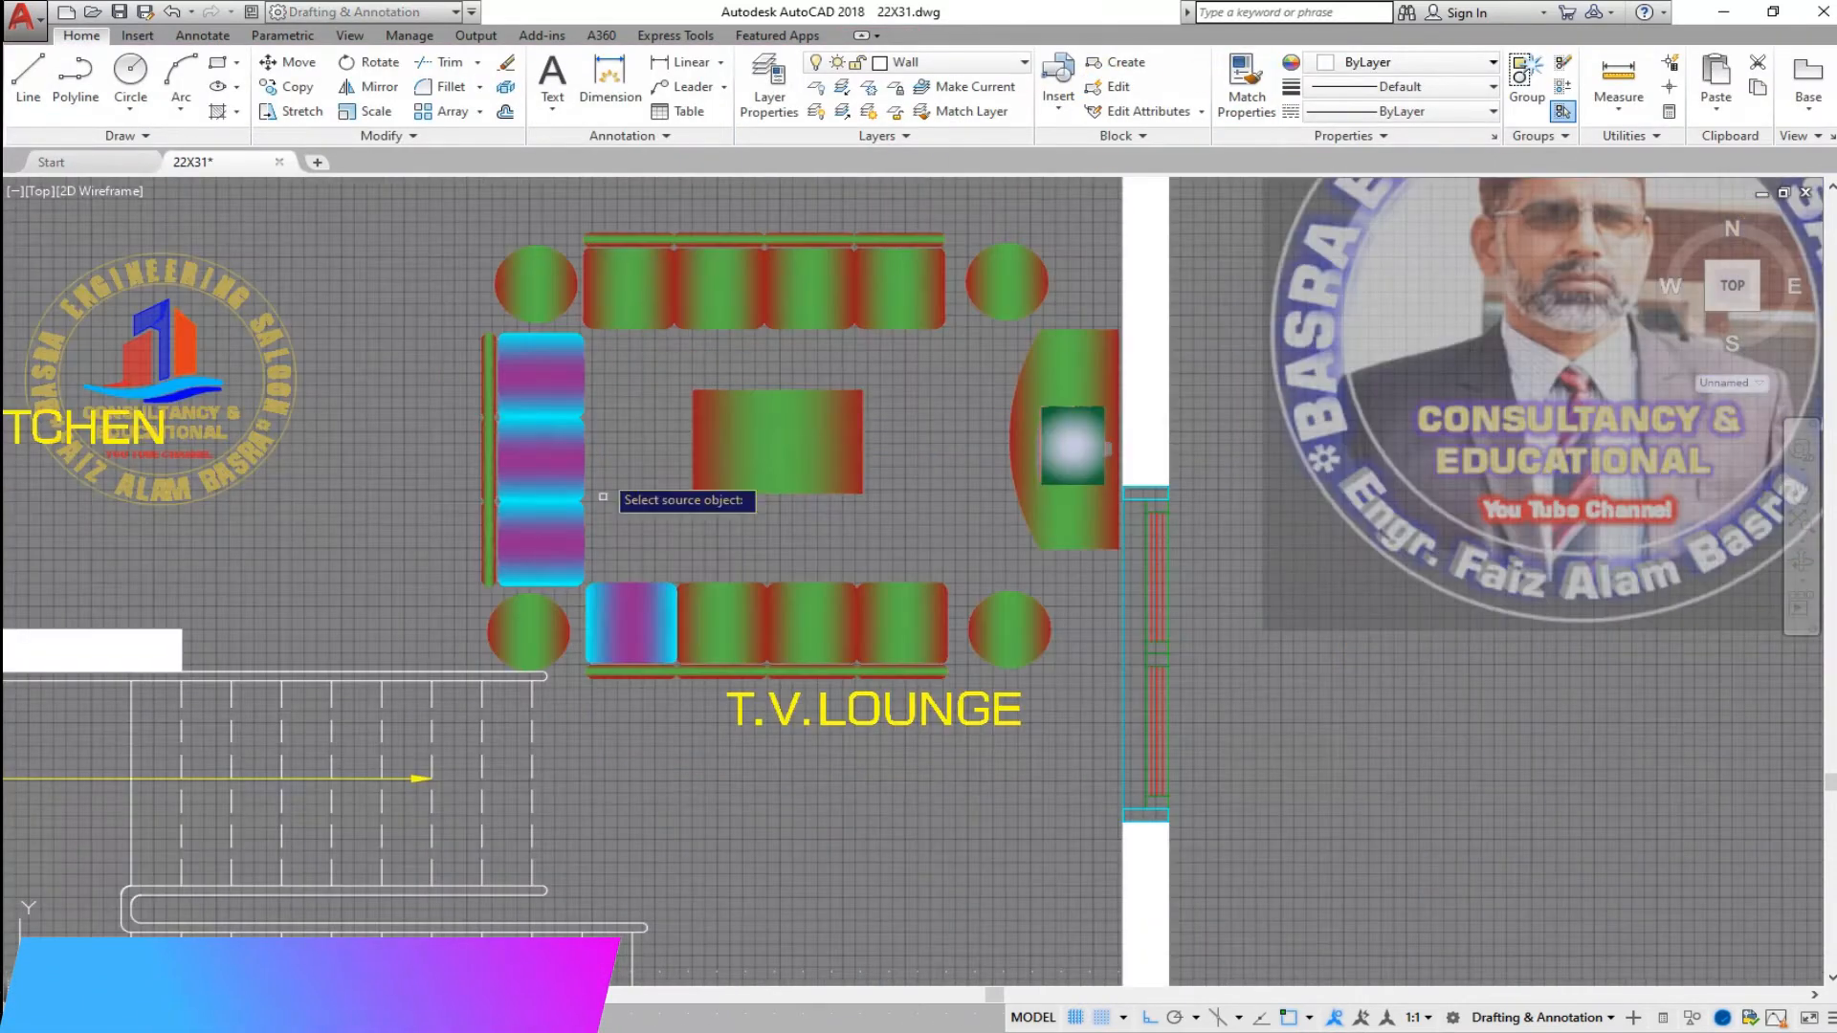
pyautogui.click(721, 622)
pyautogui.click(811, 622)
pyautogui.click(902, 622)
pyautogui.click(1016, 632)
# - Match the same purple and cyan gradient onto the TV console, the upper sofa, the remaining round side tables and the centre table
pyautogui.click(1046, 361)
pyautogui.click(1006, 282)
pyautogui.click(901, 282)
pyautogui.click(833, 278)
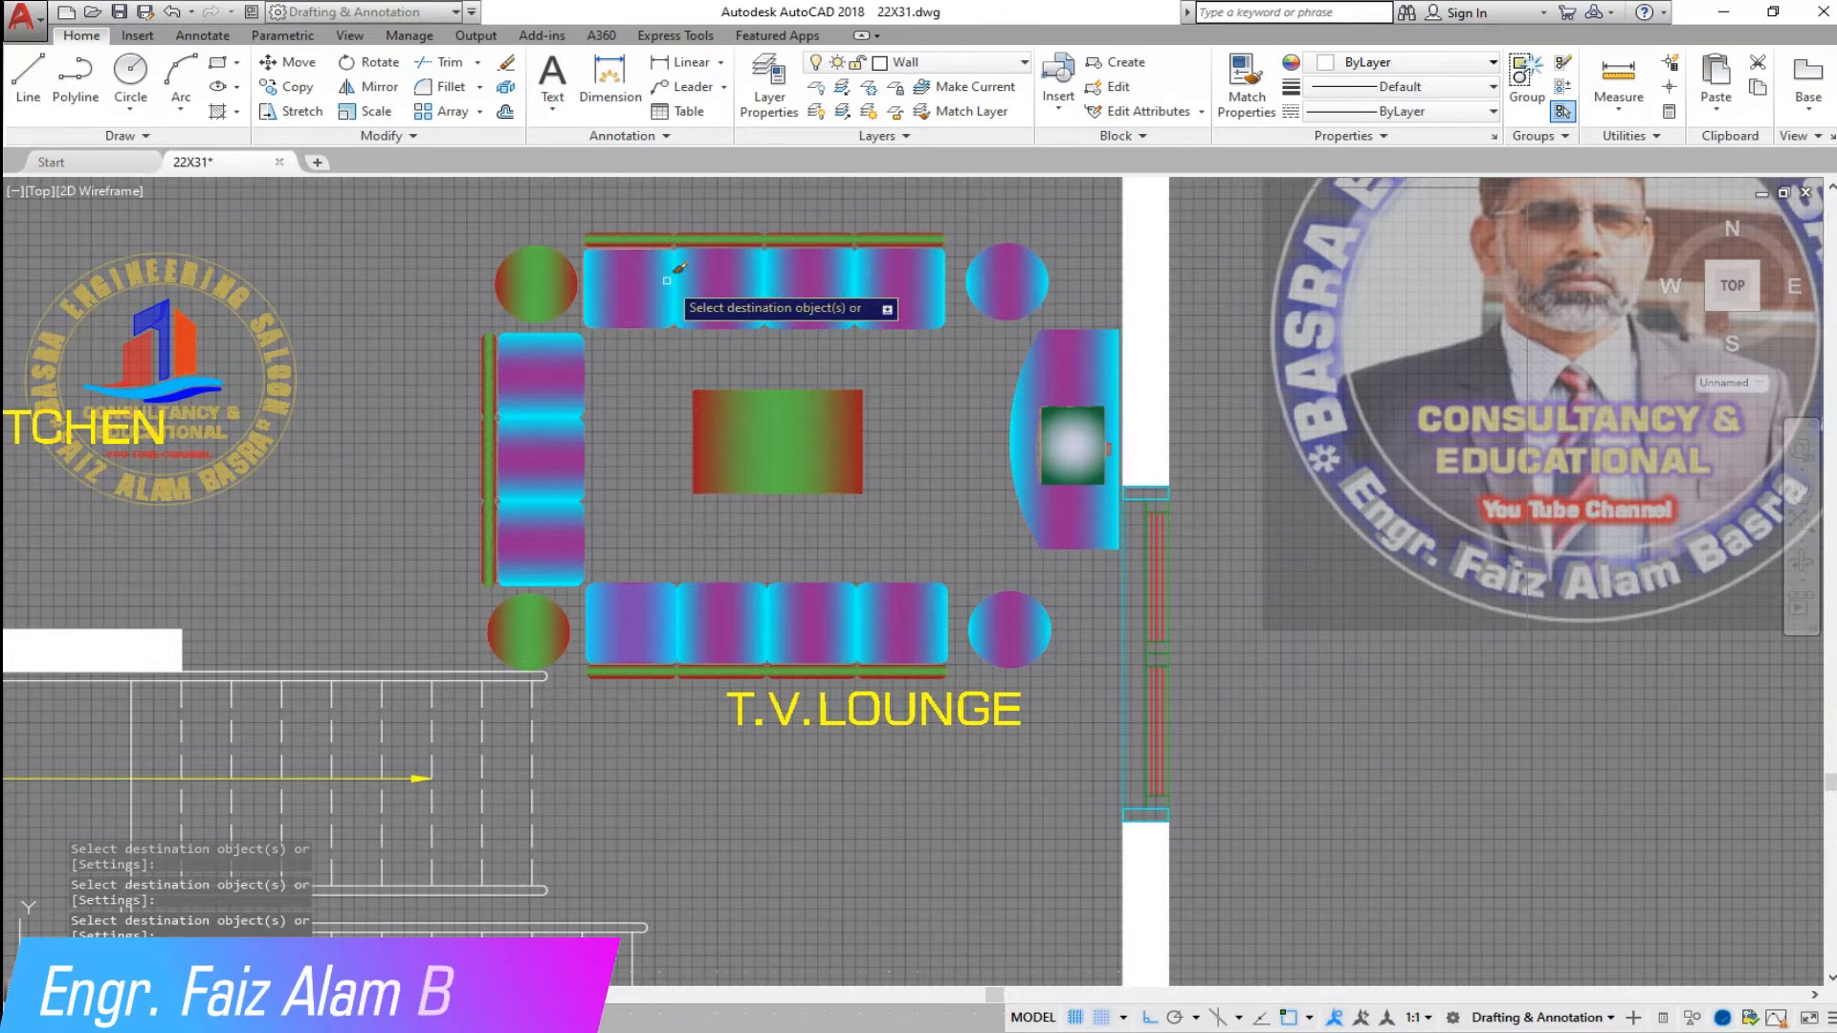
pyautogui.click(779, 428)
pyautogui.scroll(-4, 571, 413)
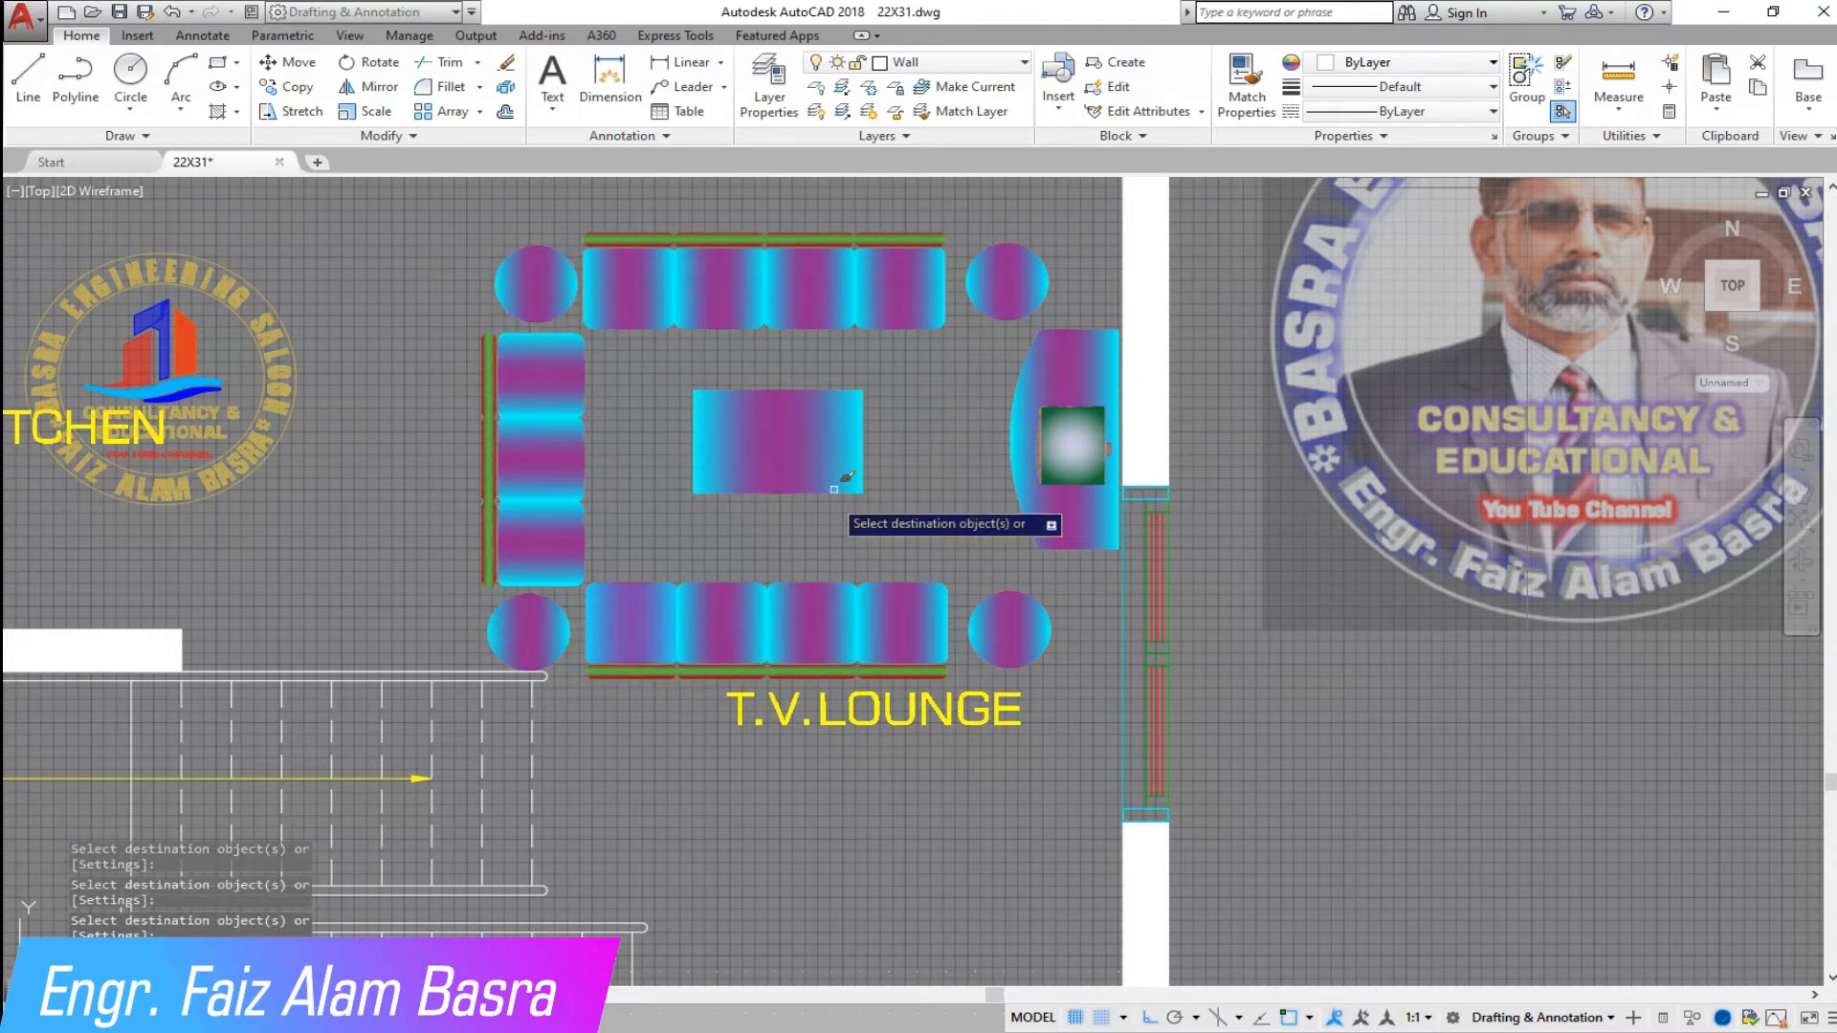
# - Match the bathtub's green and red linear gradient onto the top seat of the bedroom sofa
pyautogui.scroll(1, 790, 201)
pyautogui.scroll(-2, 809, 500)
pyautogui.scroll(4, 813, 330)
pyautogui.scroll(-2, 732, 440)
pyautogui.scroll(4, 741, 258)
pyautogui.scroll(-2, 875, 414)
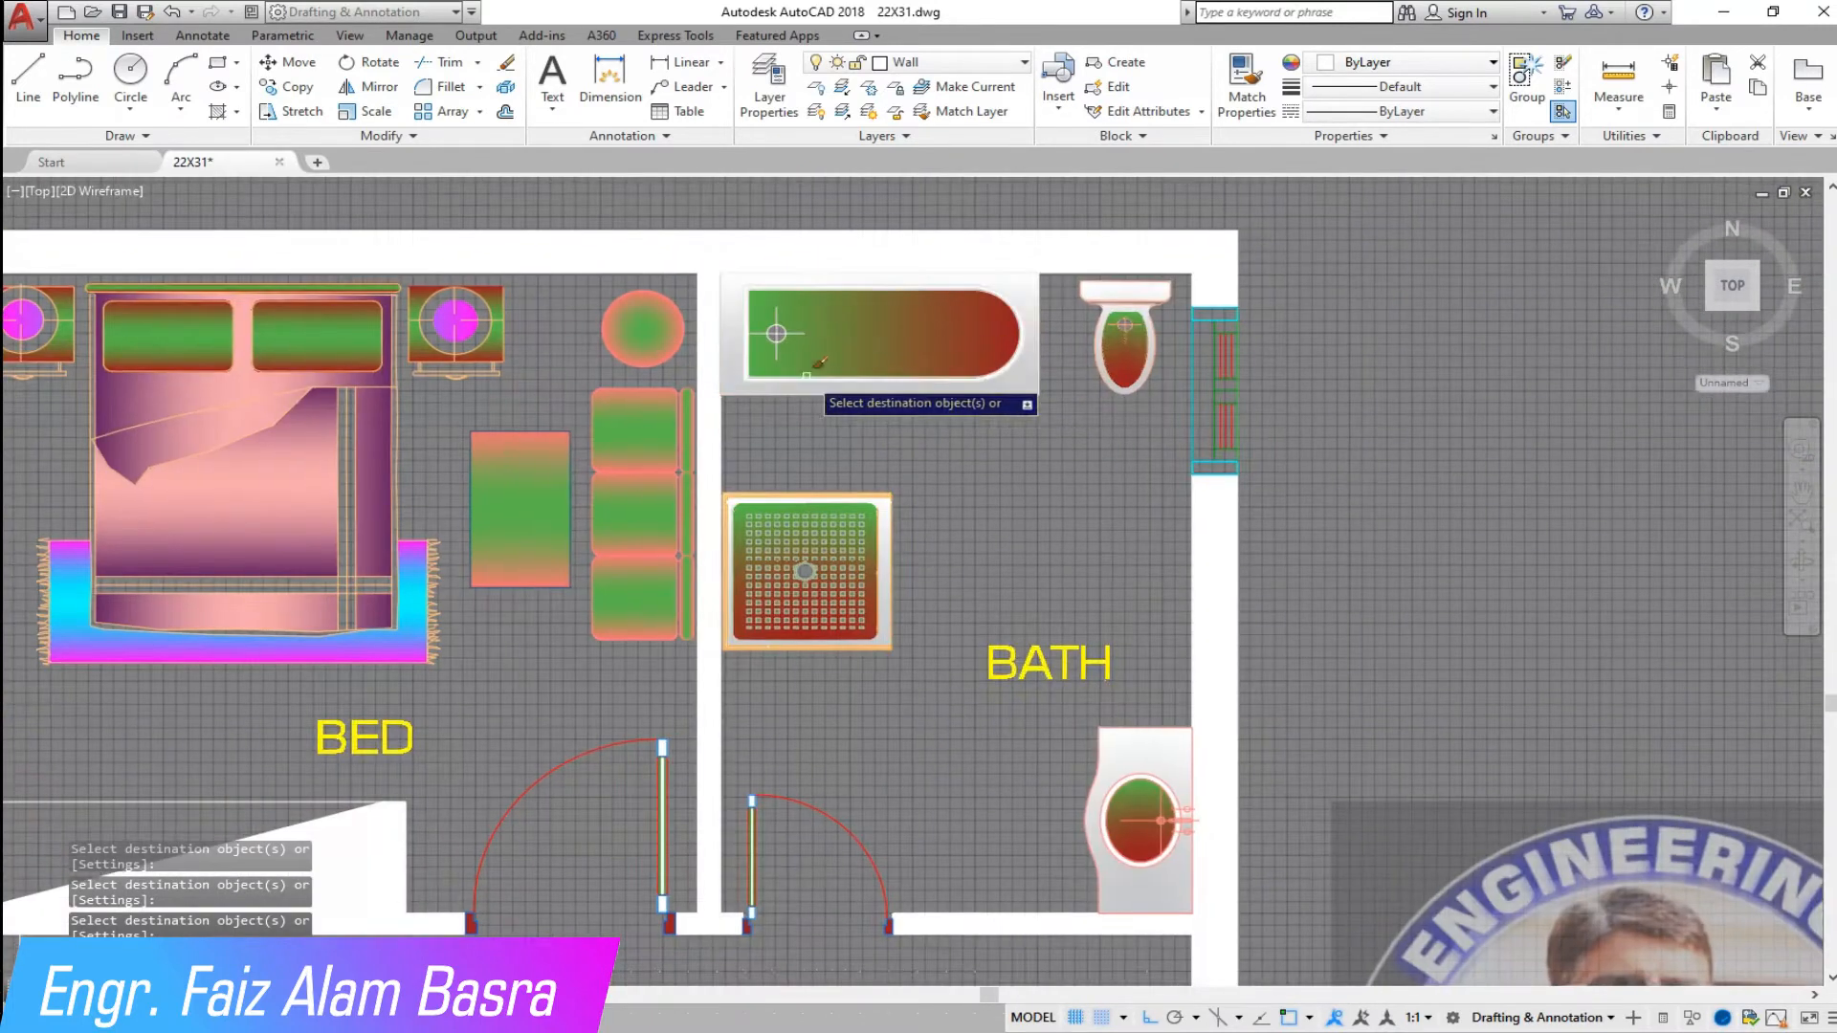
pyautogui.scroll(2, 832, 411)
pyautogui.scroll(-4, 827, 421)
pyautogui.press('Escape')
pyautogui.click(1246, 88)
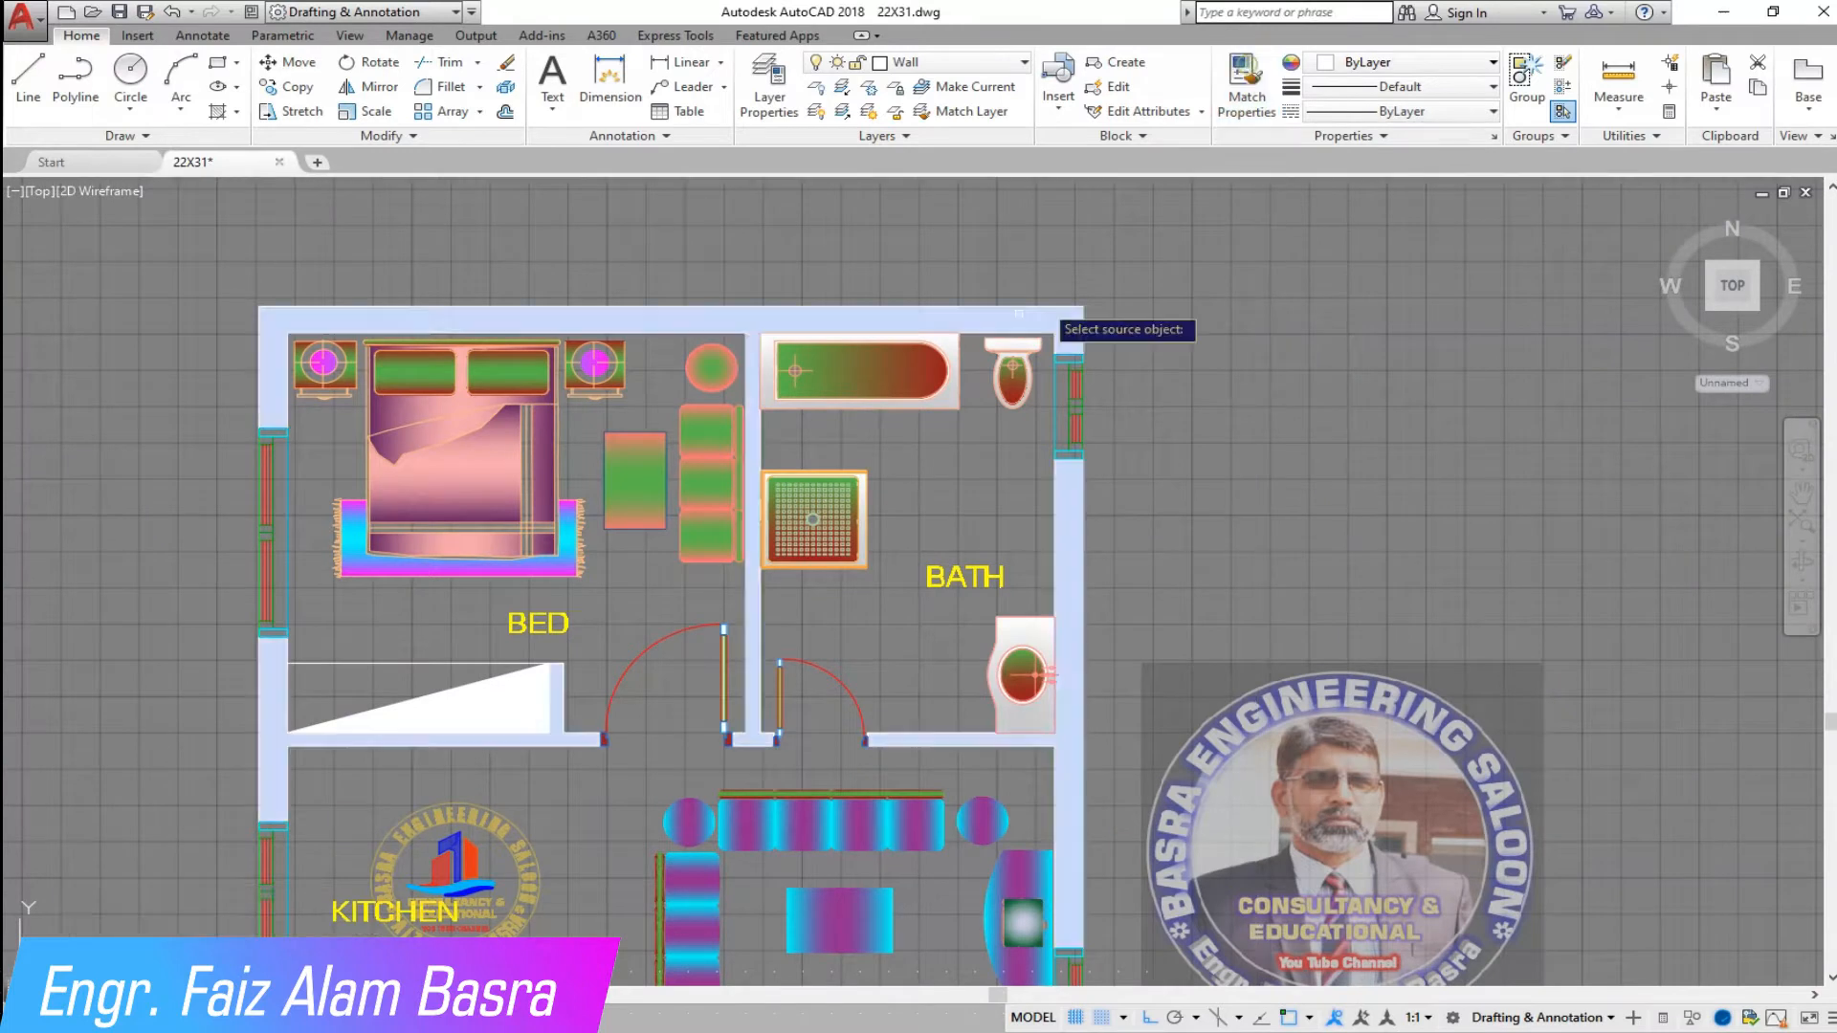
pyautogui.scroll(4, 807, 380)
pyautogui.click(911, 373)
pyautogui.click(534, 514)
pyautogui.rightClick(534, 511)
pyautogui.click(585, 524)
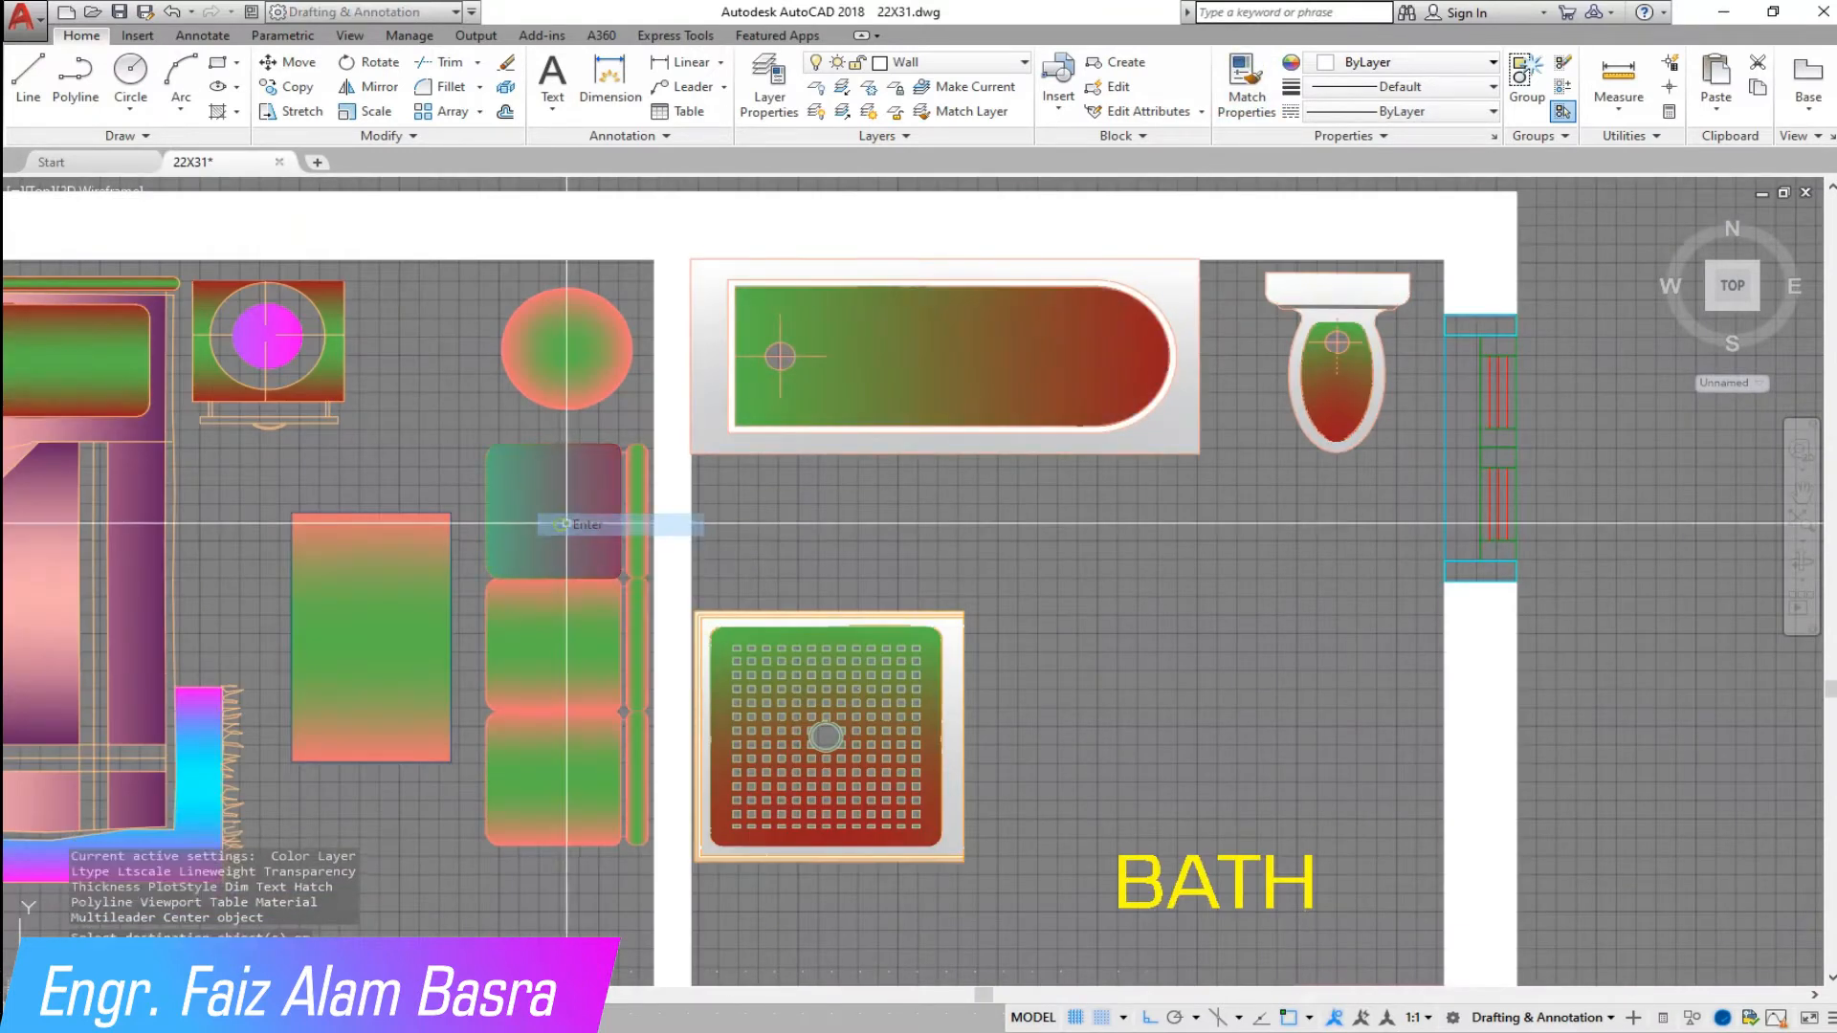
# - Change the gradient pattern of the bedroom sofa's top seat to GR_INVCYL
pyautogui.click(553, 511)
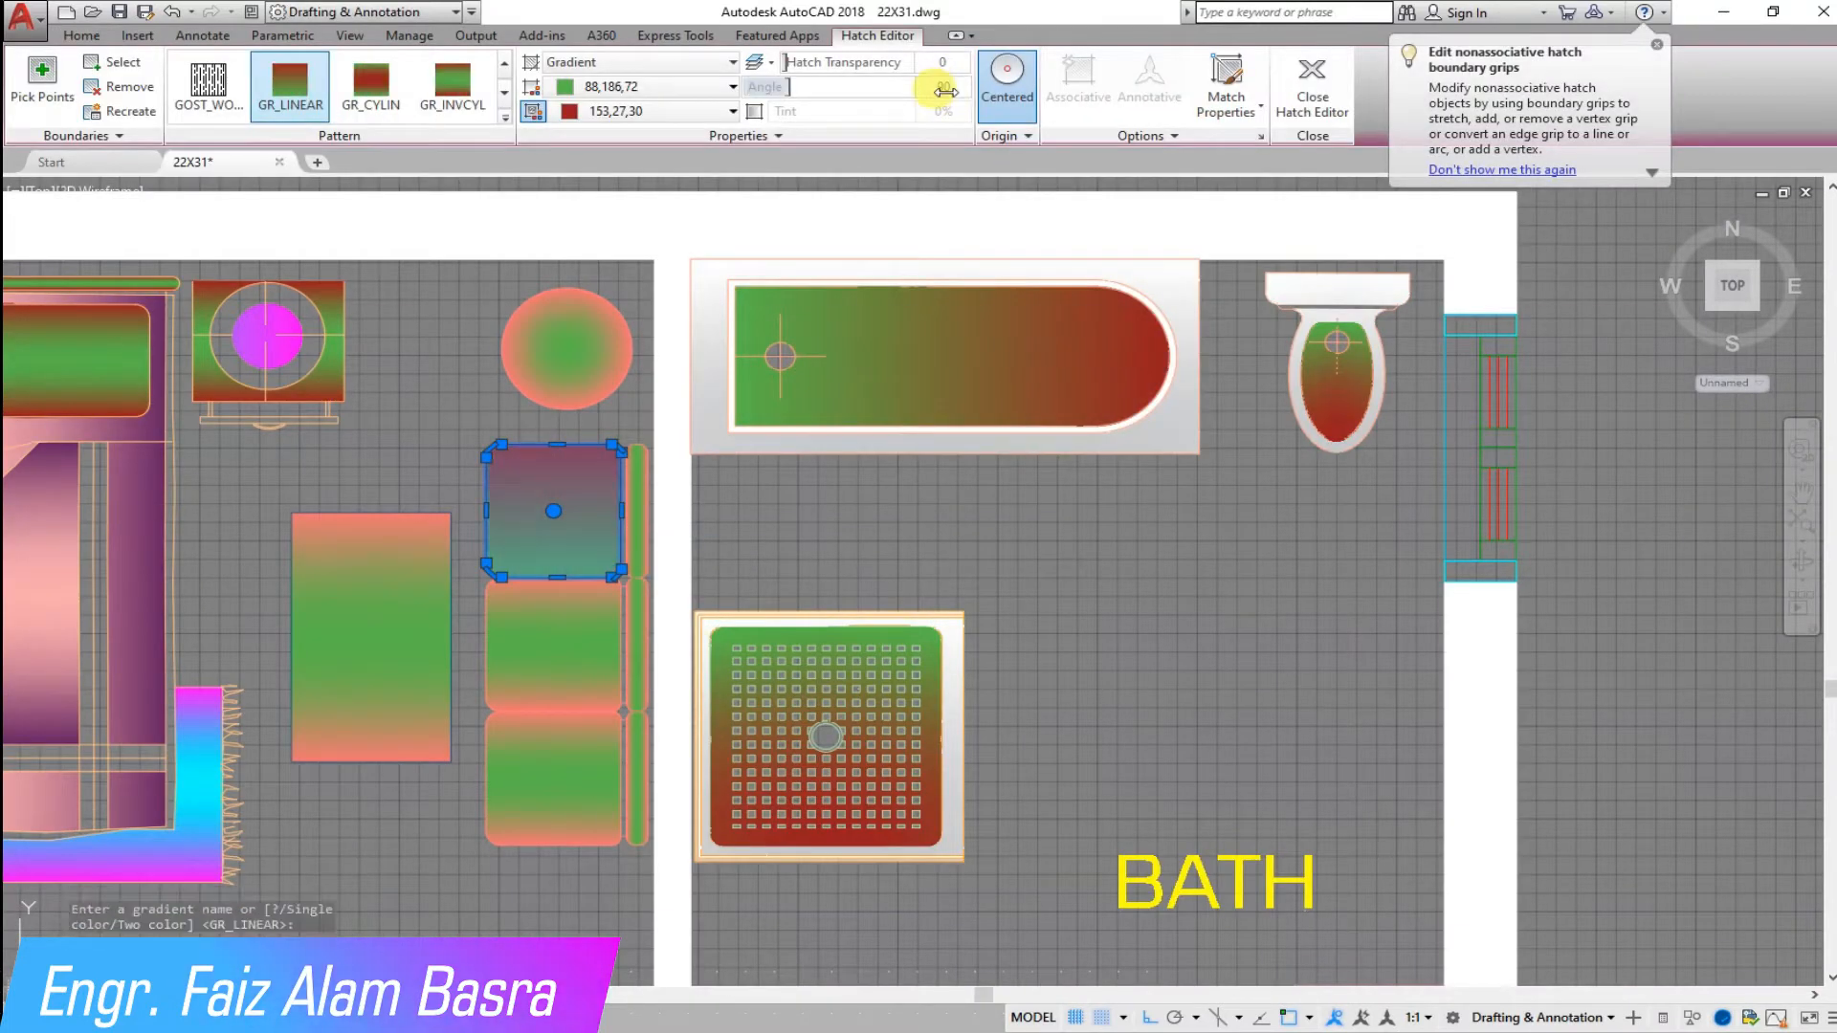
pyautogui.click(453, 87)
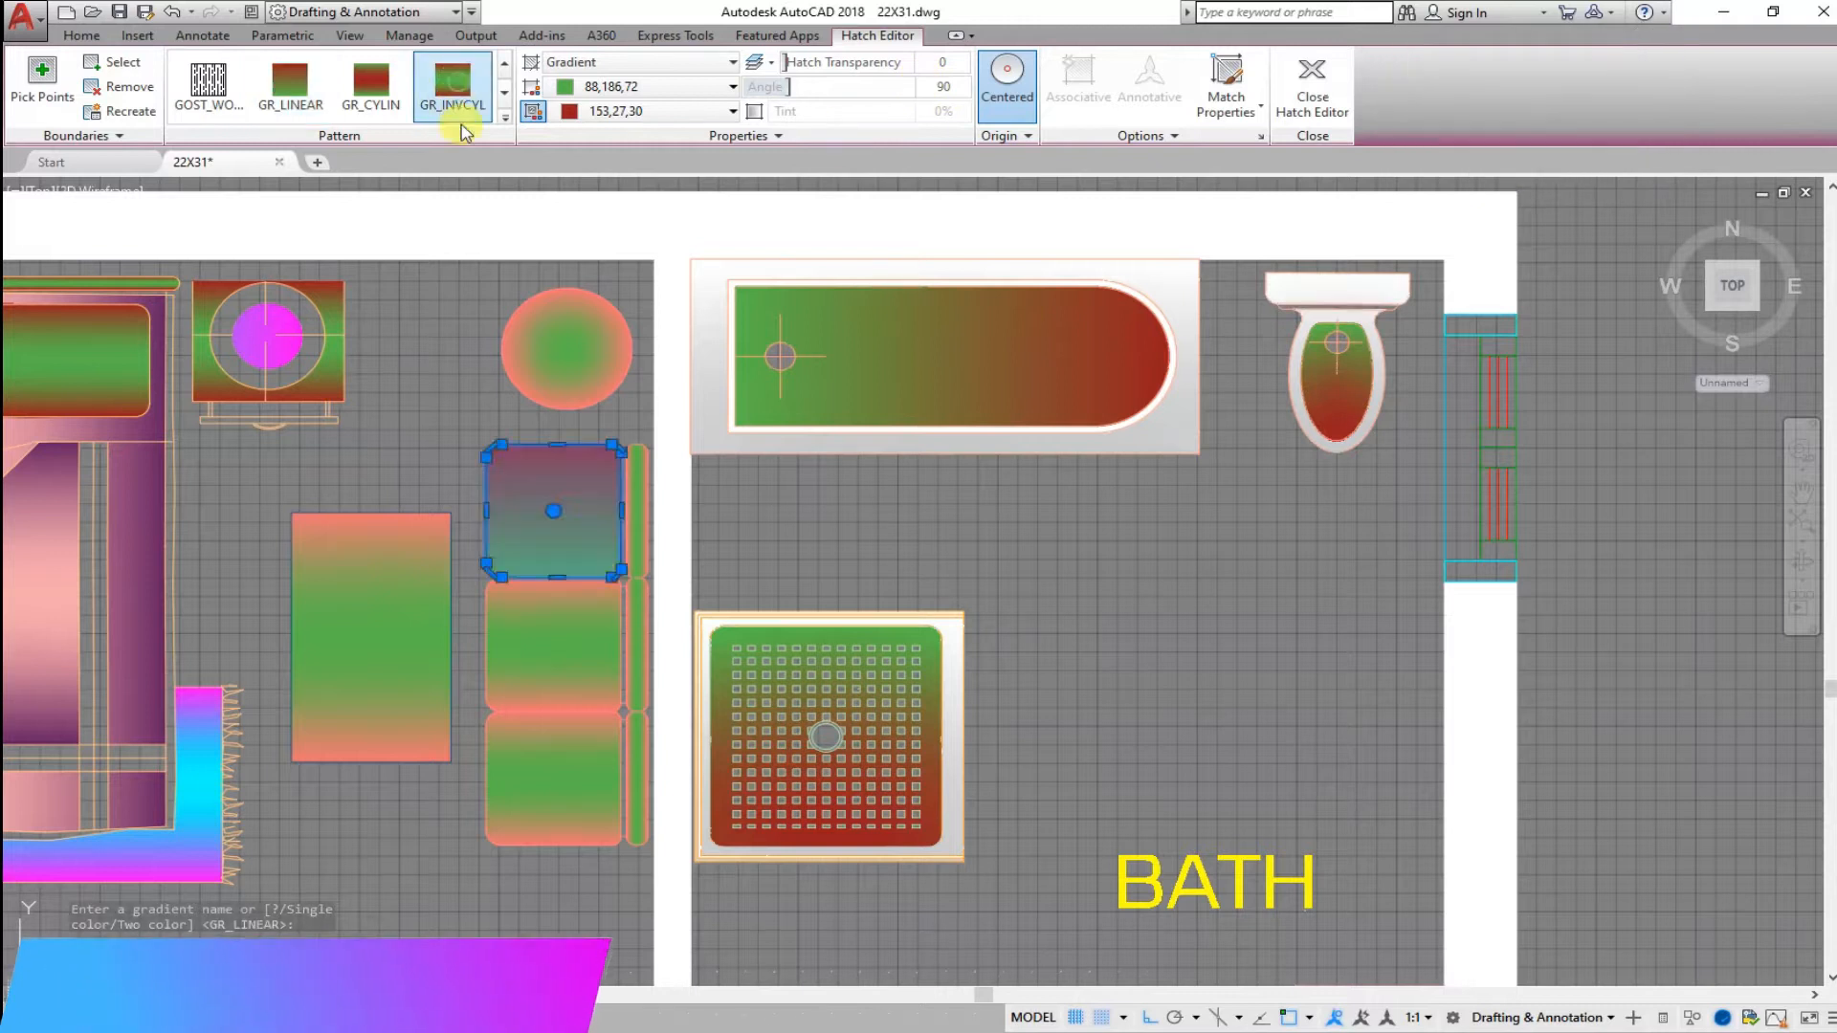
pyautogui.press('Escape')
# - Match the bedroom seat's green and red gradient onto the lounge's centre table, the upper sofa's first seat and the three-seat sofa
pyautogui.click(578, 473)
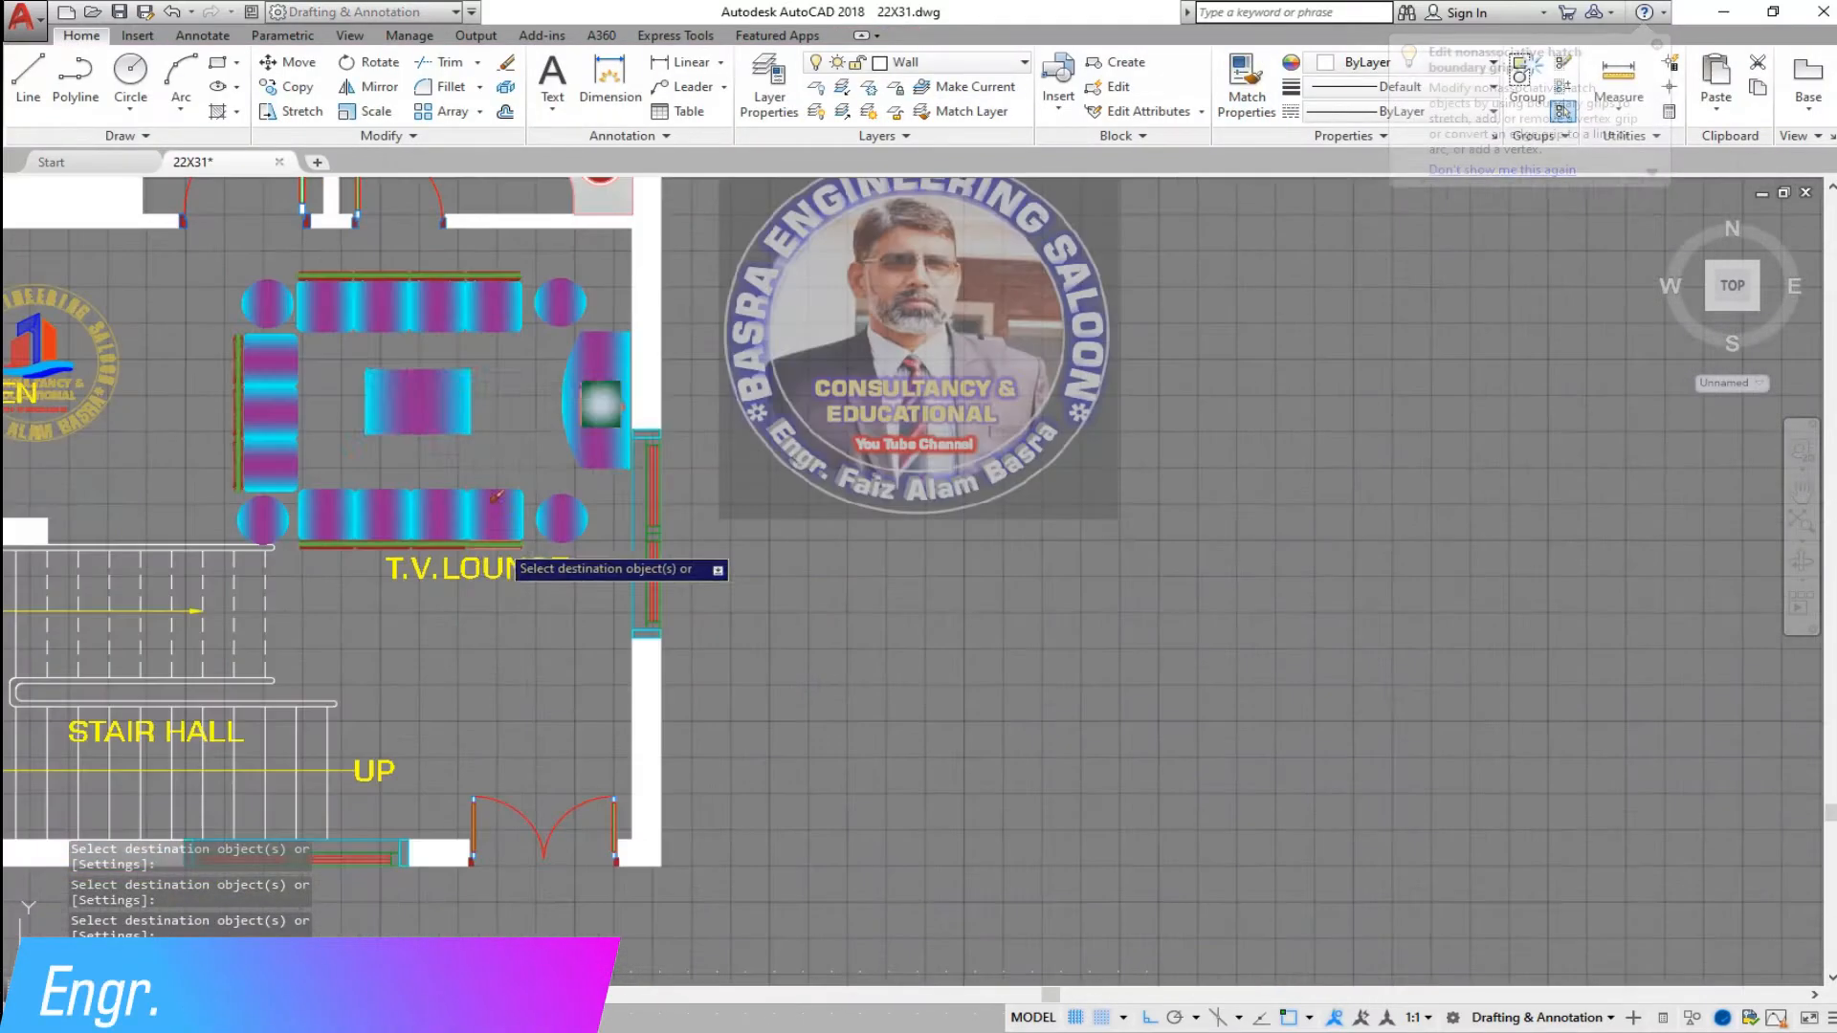
pyautogui.scroll(4, 353, 330)
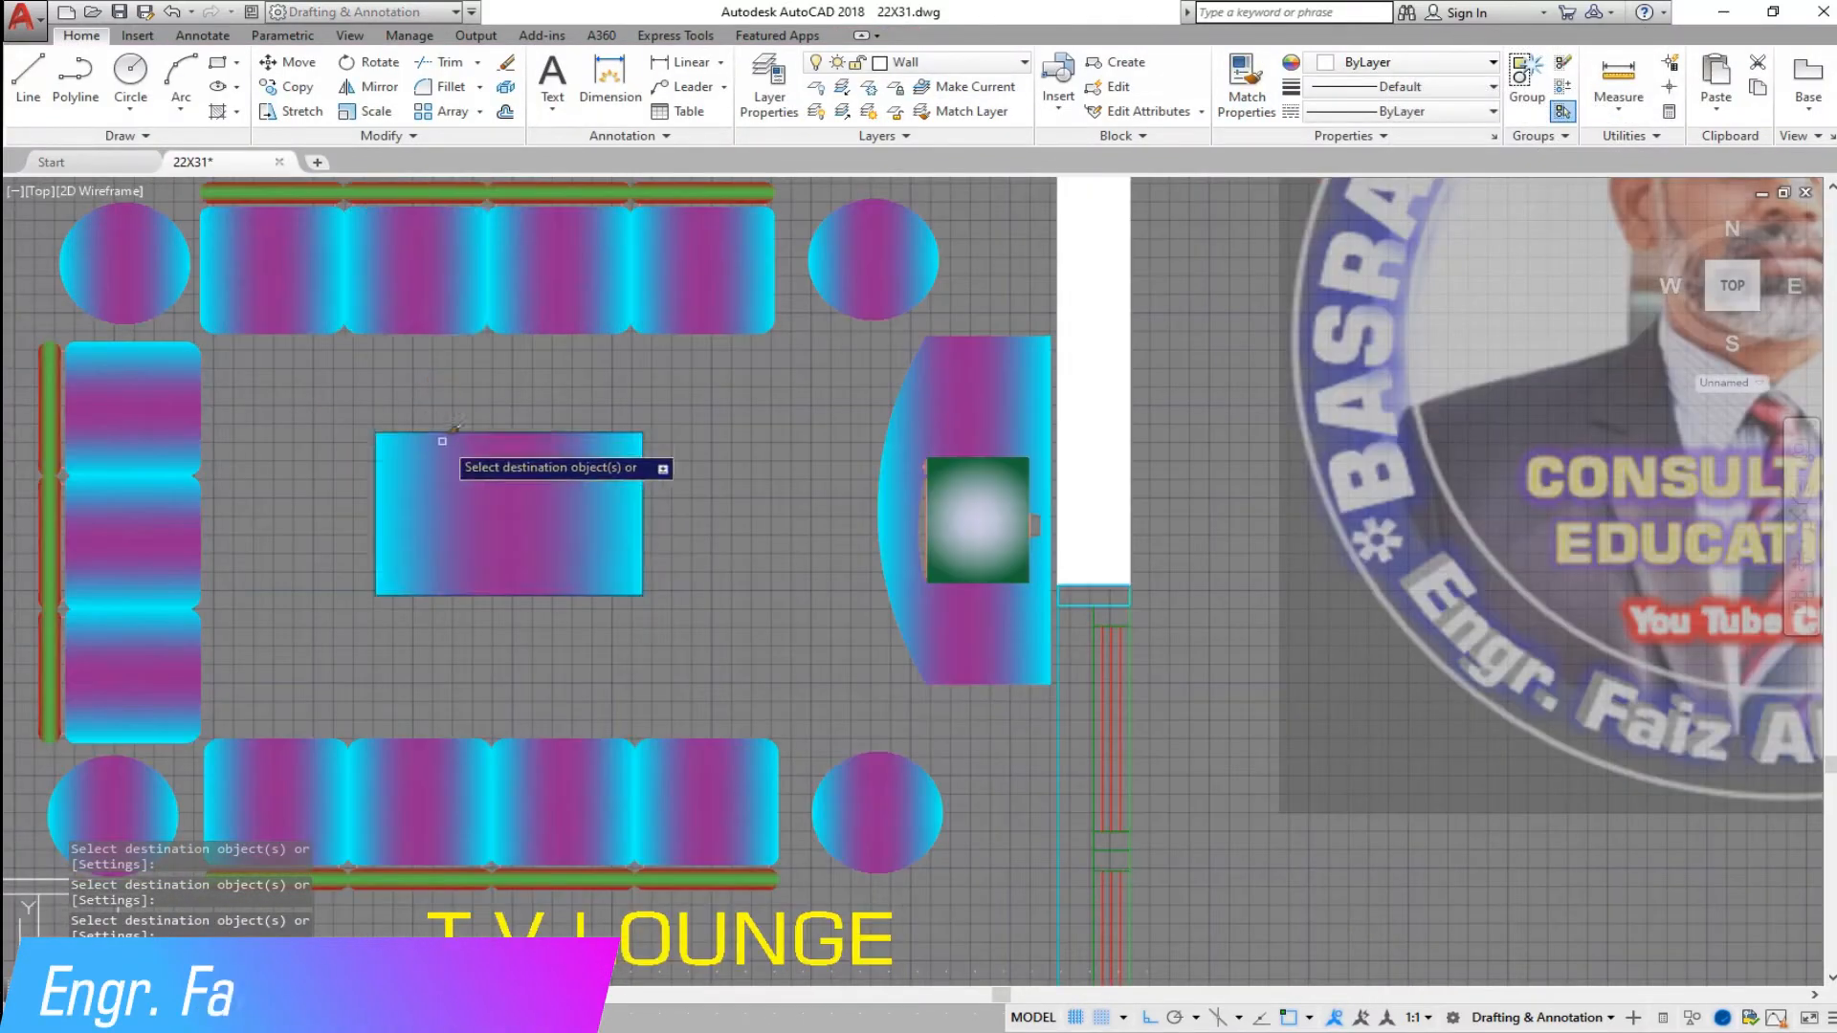
pyautogui.click(442, 442)
pyautogui.click(272, 292)
pyautogui.click(157, 538)
pyautogui.click(143, 412)
pyautogui.click(169, 655)
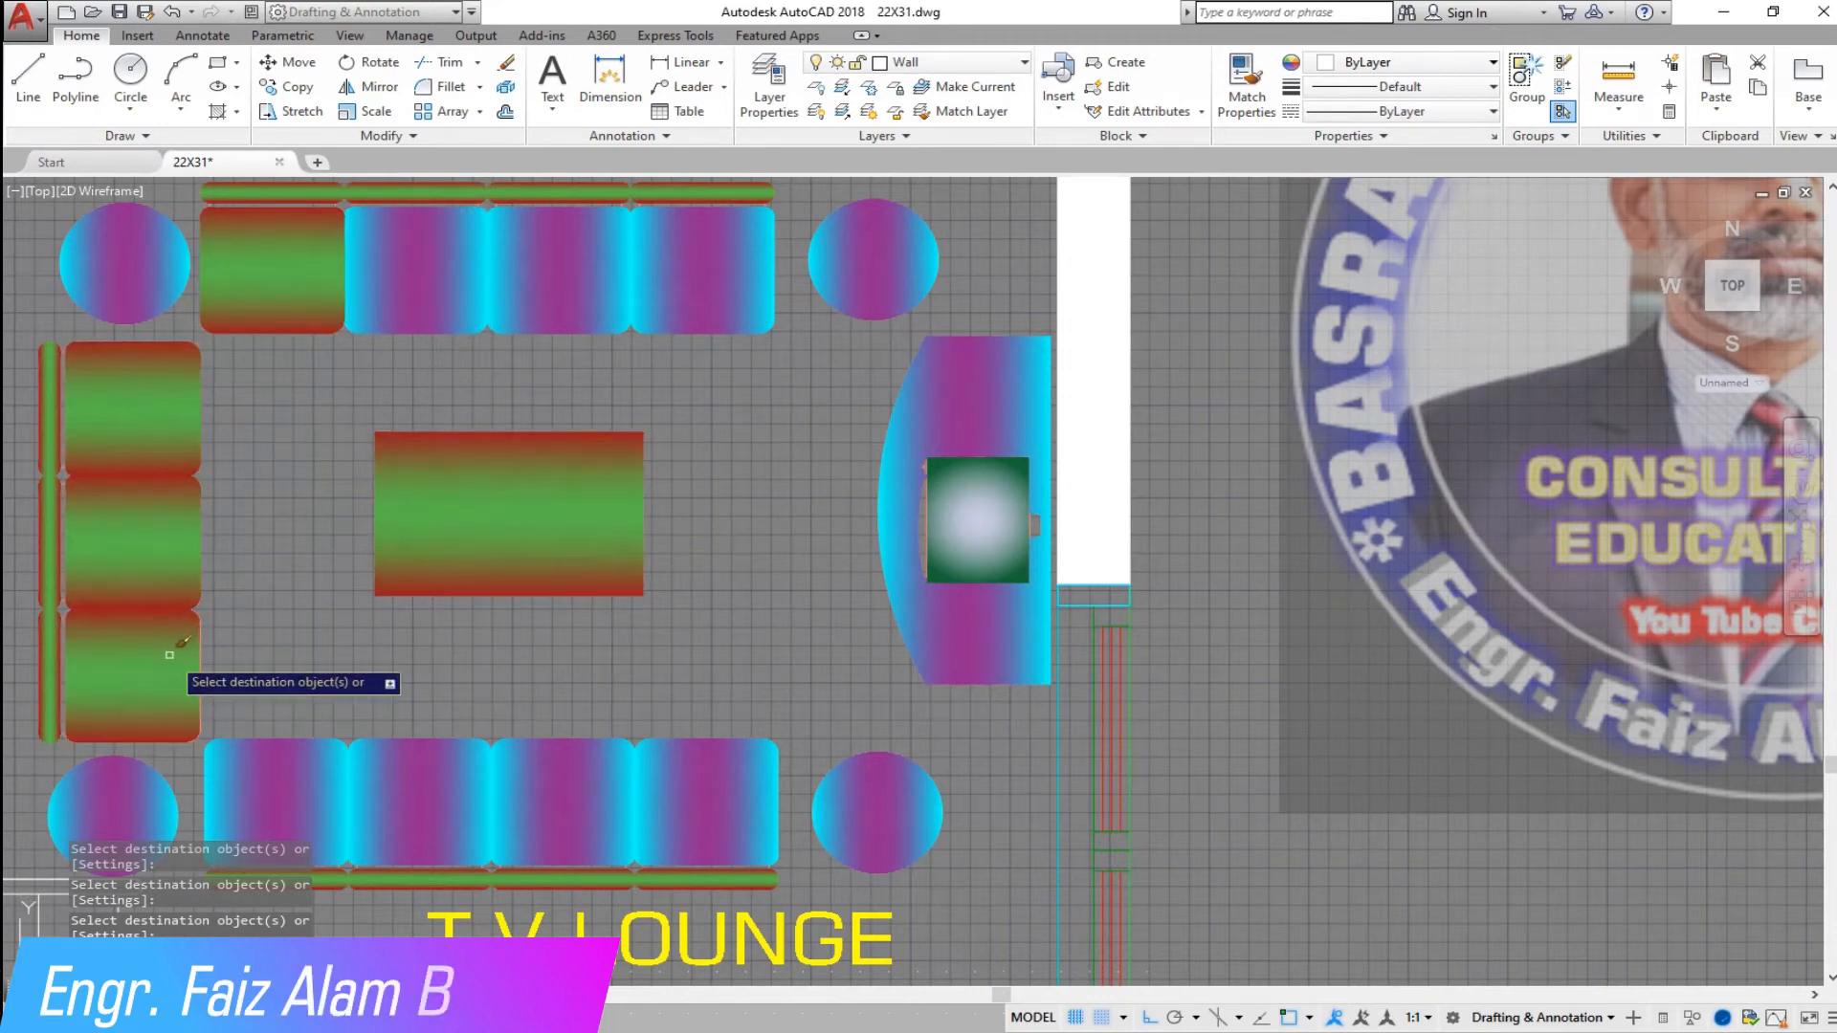
# - Match the green and red gradient onto the lower four-seat sofa's first seat and set its gradient angle to 0
pyautogui.scroll(-2, 497, 638)
pyautogui.scroll(2, 273, 691)
pyautogui.click(409, 736)
pyautogui.press('Escape')
pyautogui.click(407, 742)
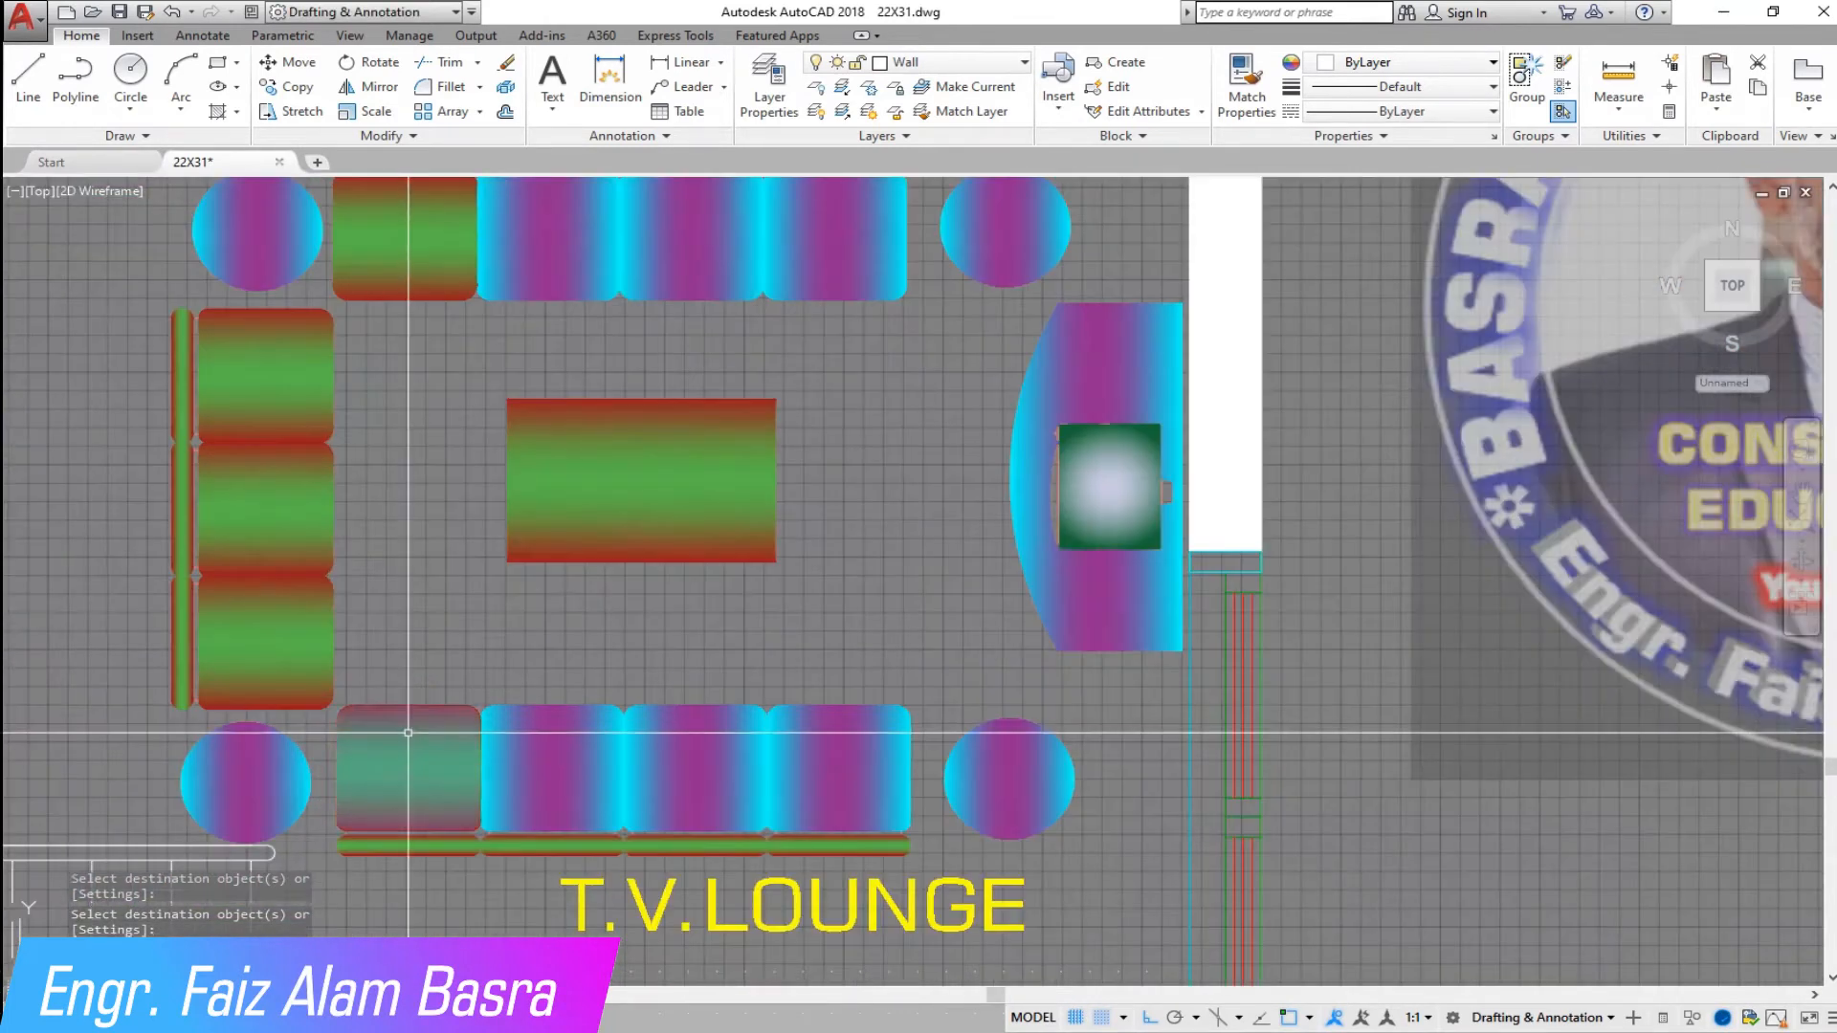
pyautogui.write('0')
pyautogui.press('Return')
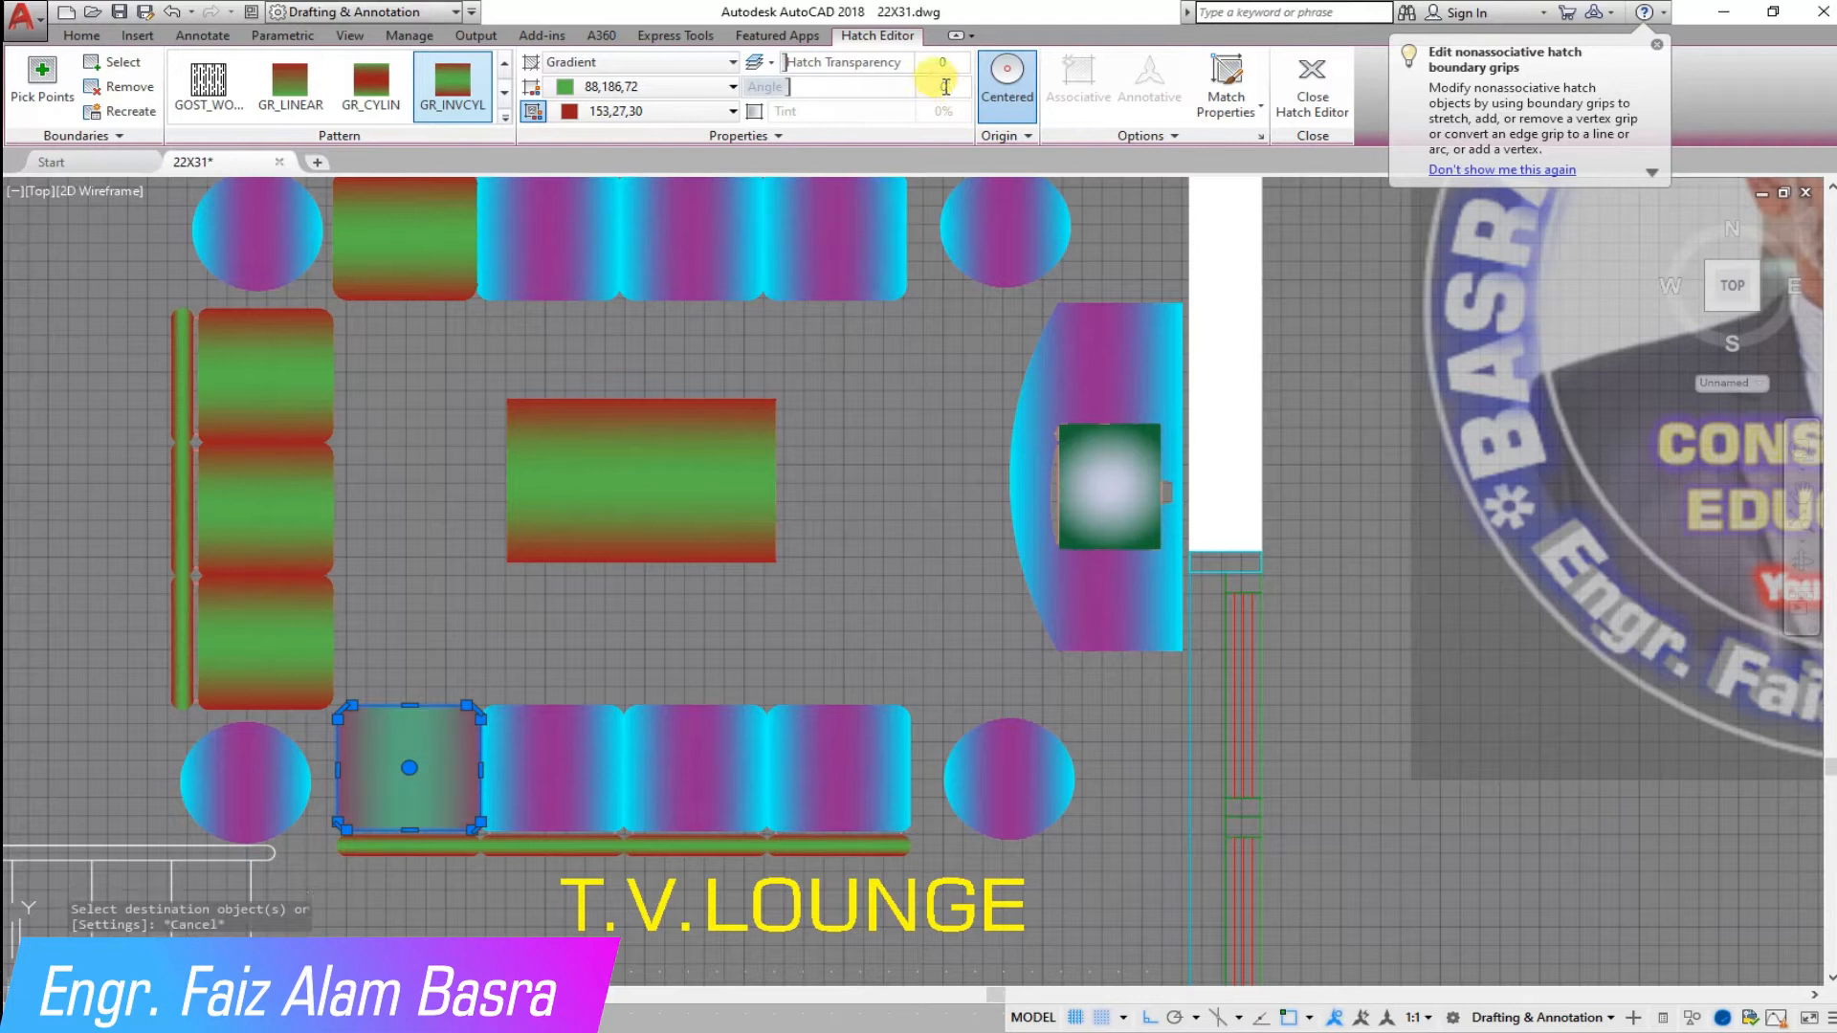
pyautogui.press('Escape')
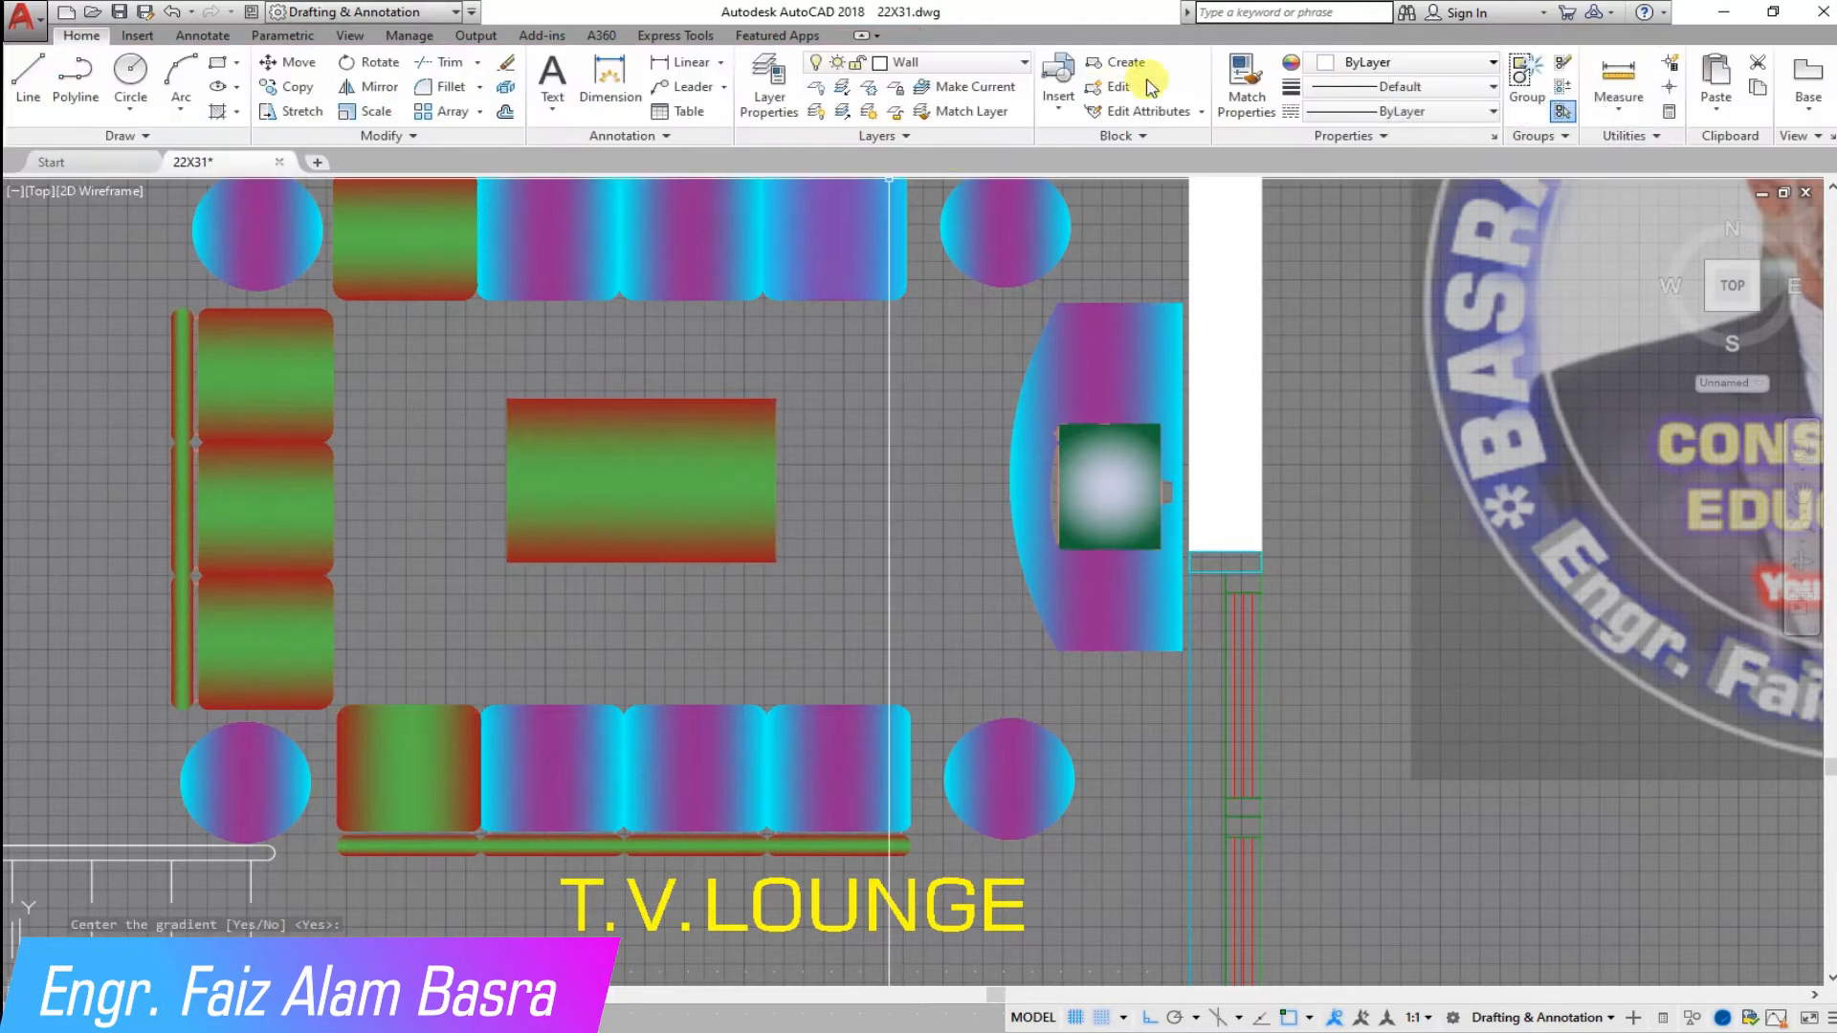
# - Match the first seat's green and red gradient onto the lower sofa's other seats and the lower-right round side table
pyautogui.click(1247, 77)
pyautogui.click(410, 760)
pyautogui.click(552, 765)
pyautogui.click(698, 755)
pyautogui.click(839, 765)
pyautogui.click(1009, 765)
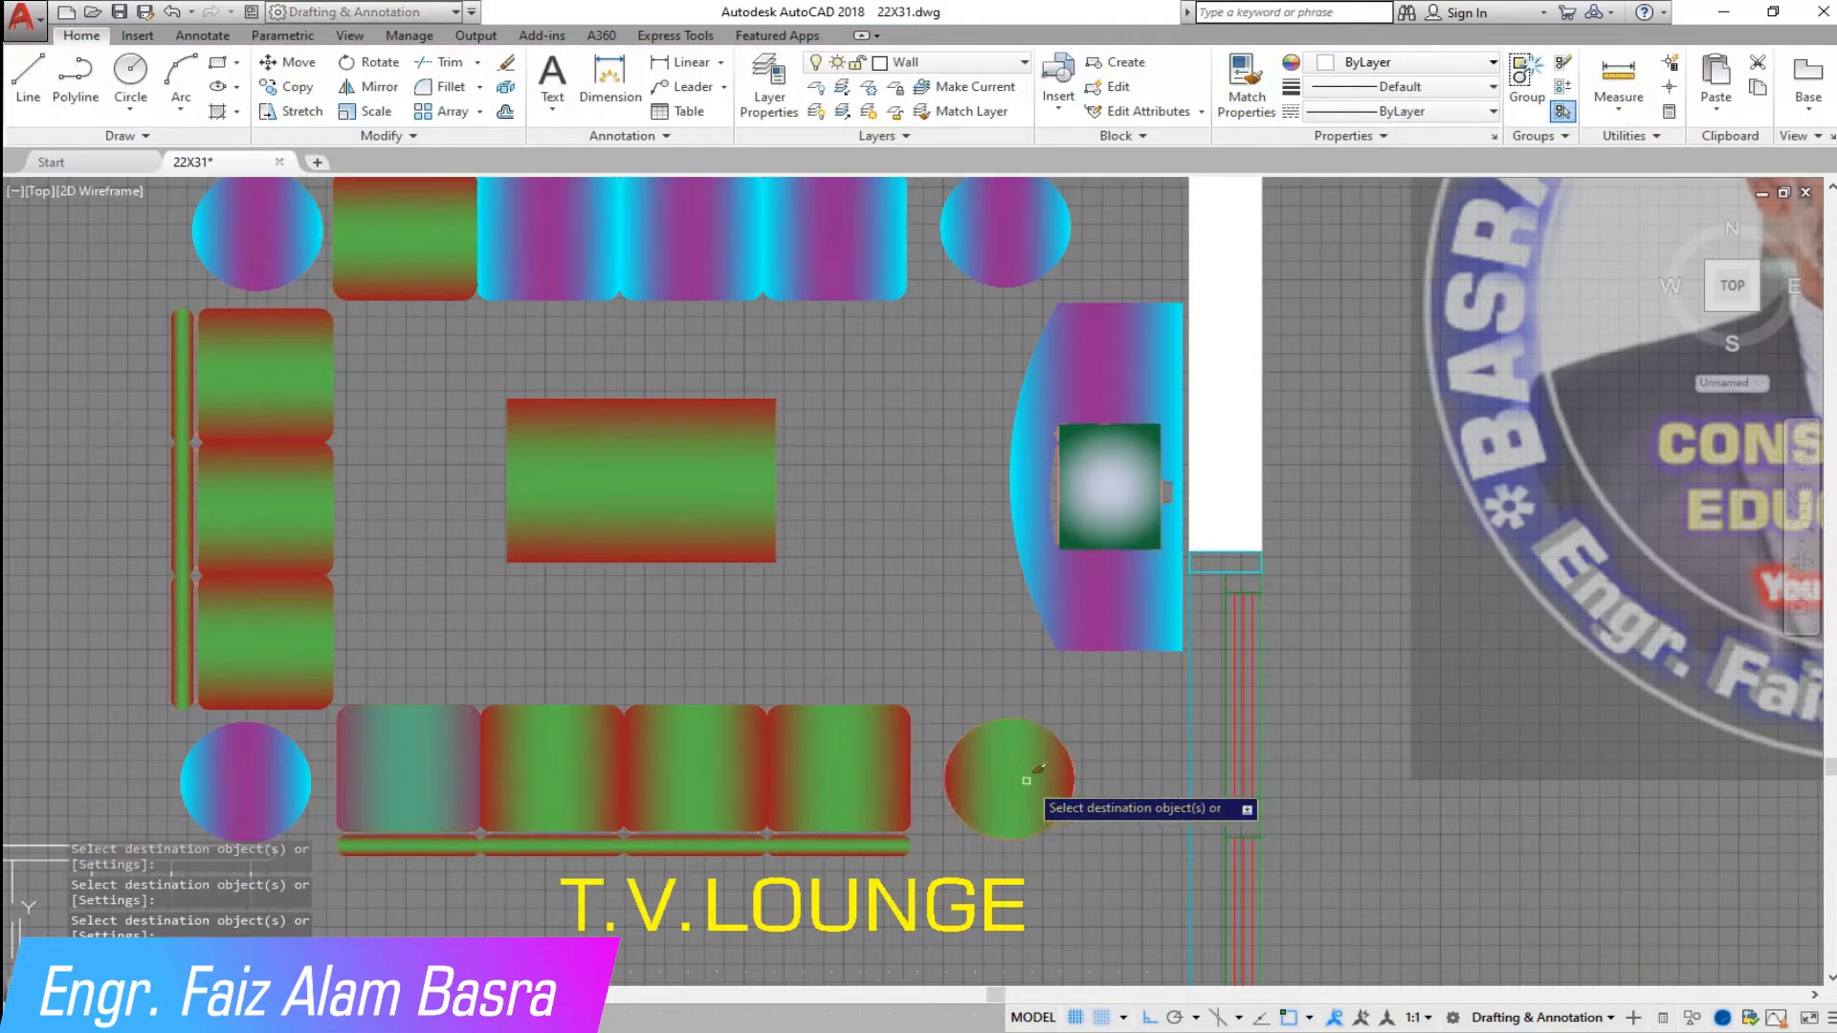
# - Match the same green and red gradient onto the TV console, the upper-right round side table and the upper sofa's seats
pyautogui.click(1114, 342)
pyautogui.click(1005, 232)
pyautogui.click(837, 240)
pyautogui.click(688, 230)
pyautogui.click(517, 232)
pyautogui.click(429, 291)
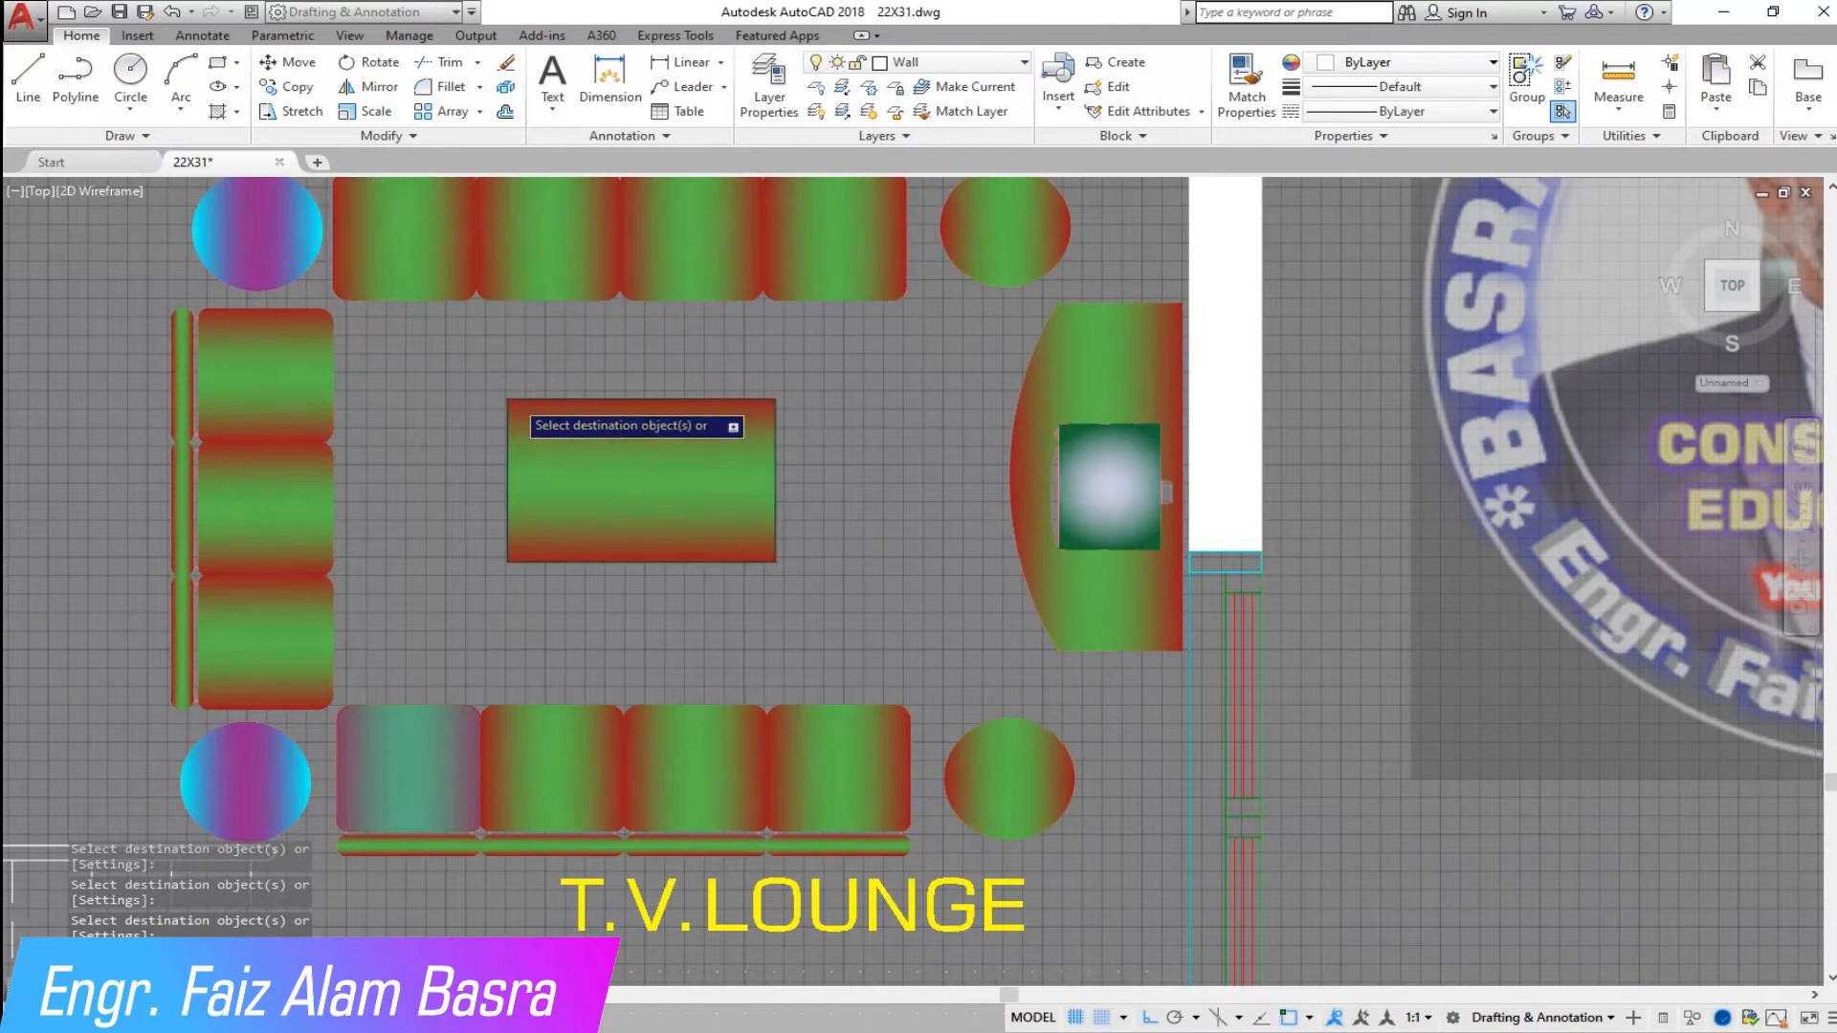
# - Change the gradient pattern of the lounge's upper-left round side table to GR_INVSPH
pyautogui.scroll(-4, 513, 398)
pyautogui.scroll(3, 604, 487)
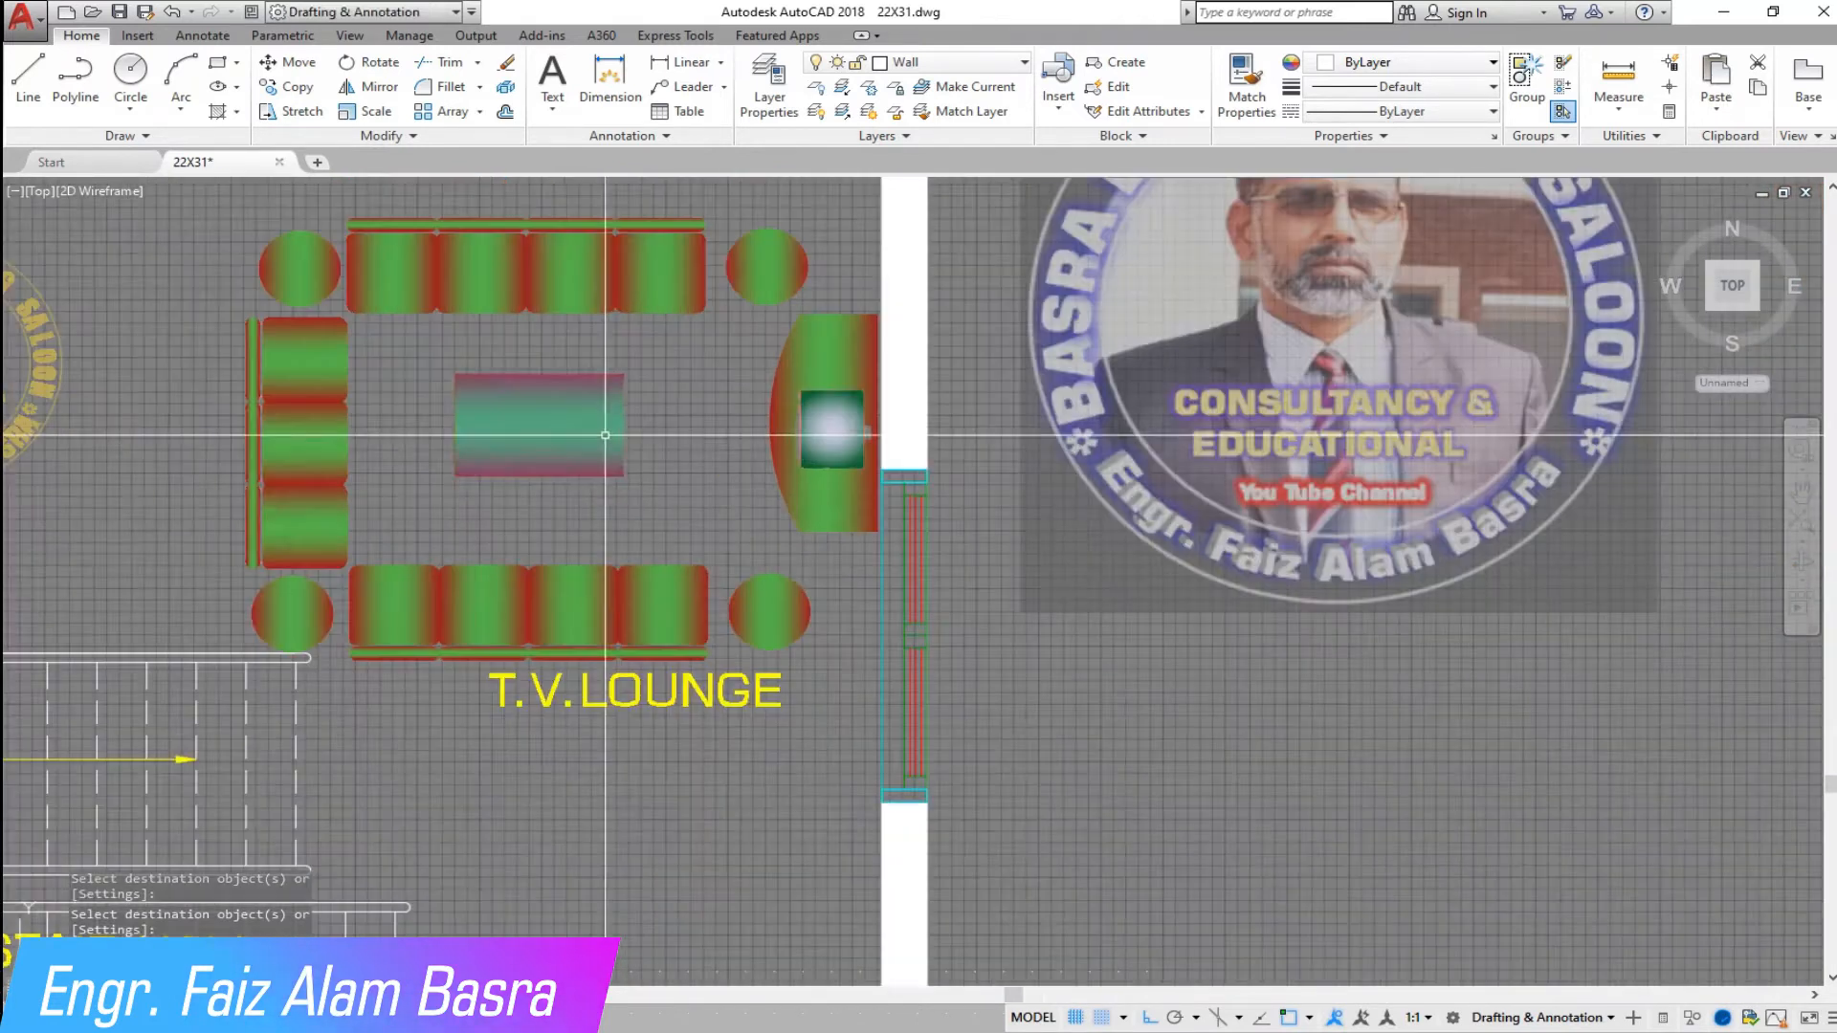
pyautogui.scroll(-3, 584, 478)
pyautogui.scroll(3, 611, 547)
pyautogui.scroll(2, 611, 547)
pyautogui.scroll(-2, 596, 518)
pyautogui.scroll(4, 431, 342)
pyautogui.click(162, 434)
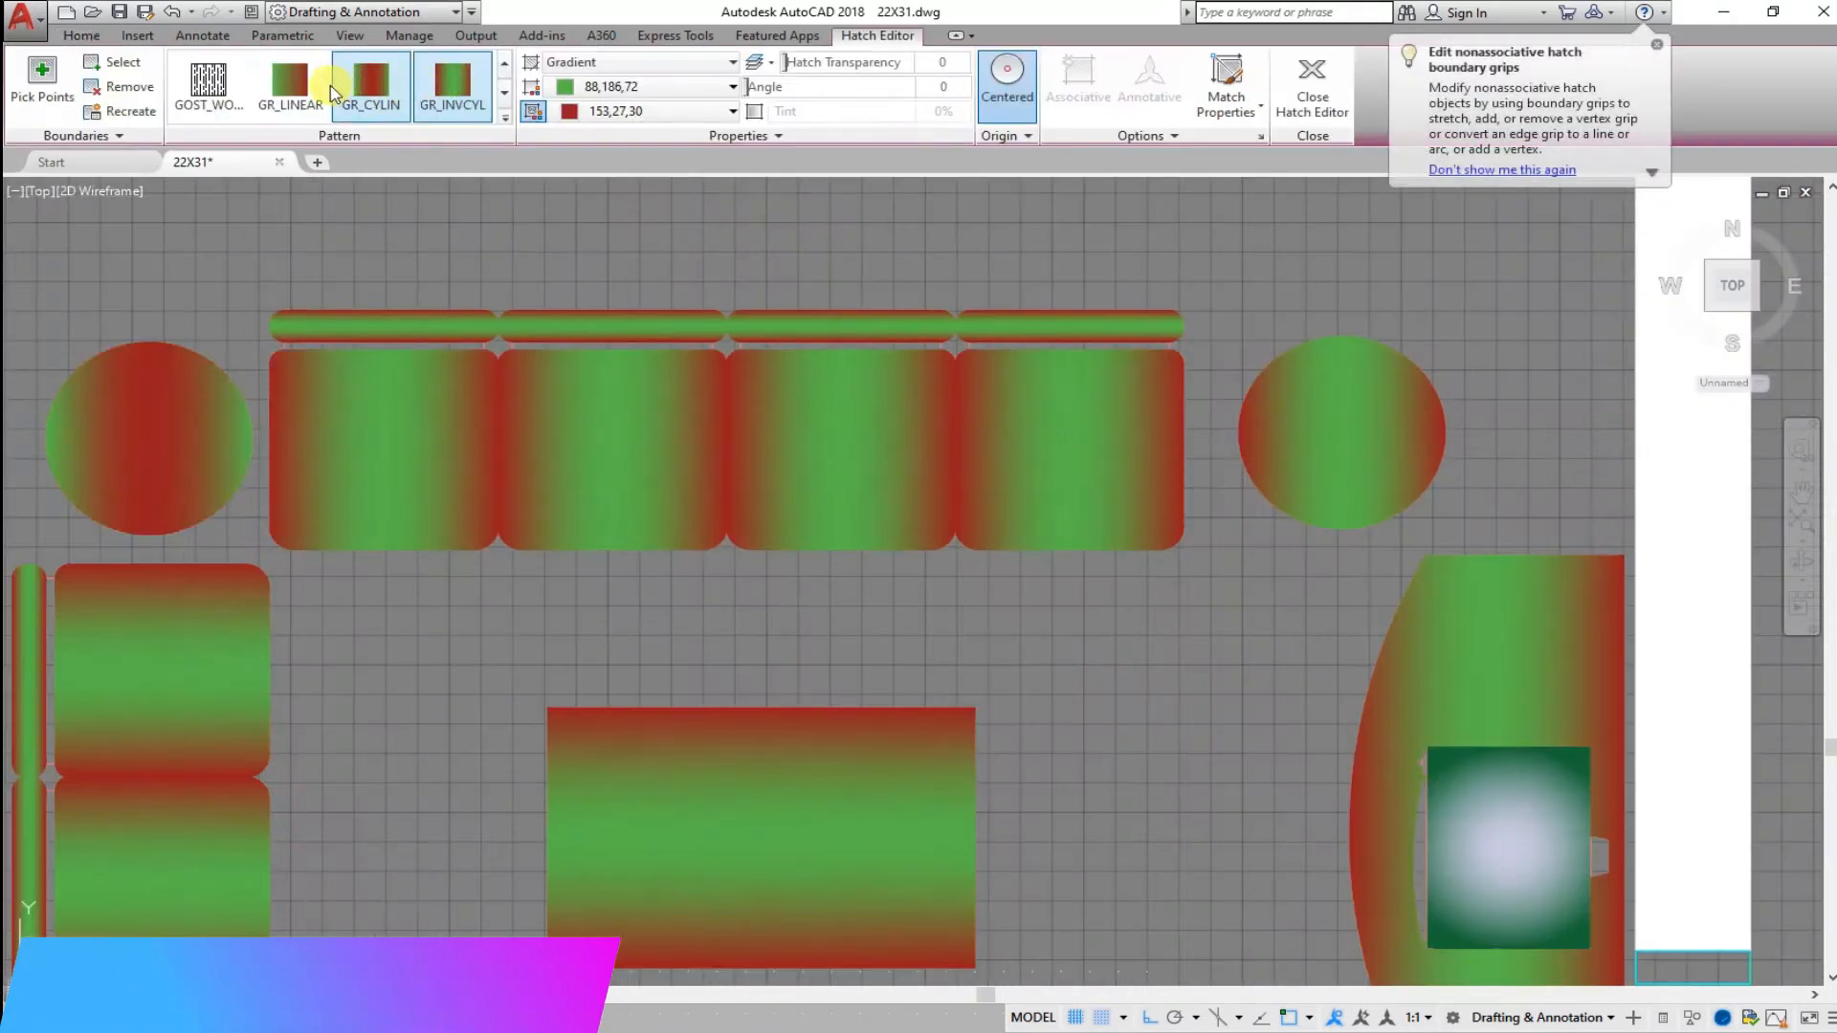
pyautogui.scroll(-1, 327, 85)
pyautogui.press('Escape')
# - Match the upper-left side table's GR_INVSPH gradient onto the other round side tables, the TV console and the TV
pyautogui.click(1243, 88)
pyautogui.click(130, 440)
pyautogui.click(1387, 431)
pyautogui.scroll(-4, 961, 299)
pyautogui.scroll(2, 1115, 698)
pyautogui.click(1118, 701)
pyautogui.click(379, 692)
pyautogui.scroll(-3, 765, 612)
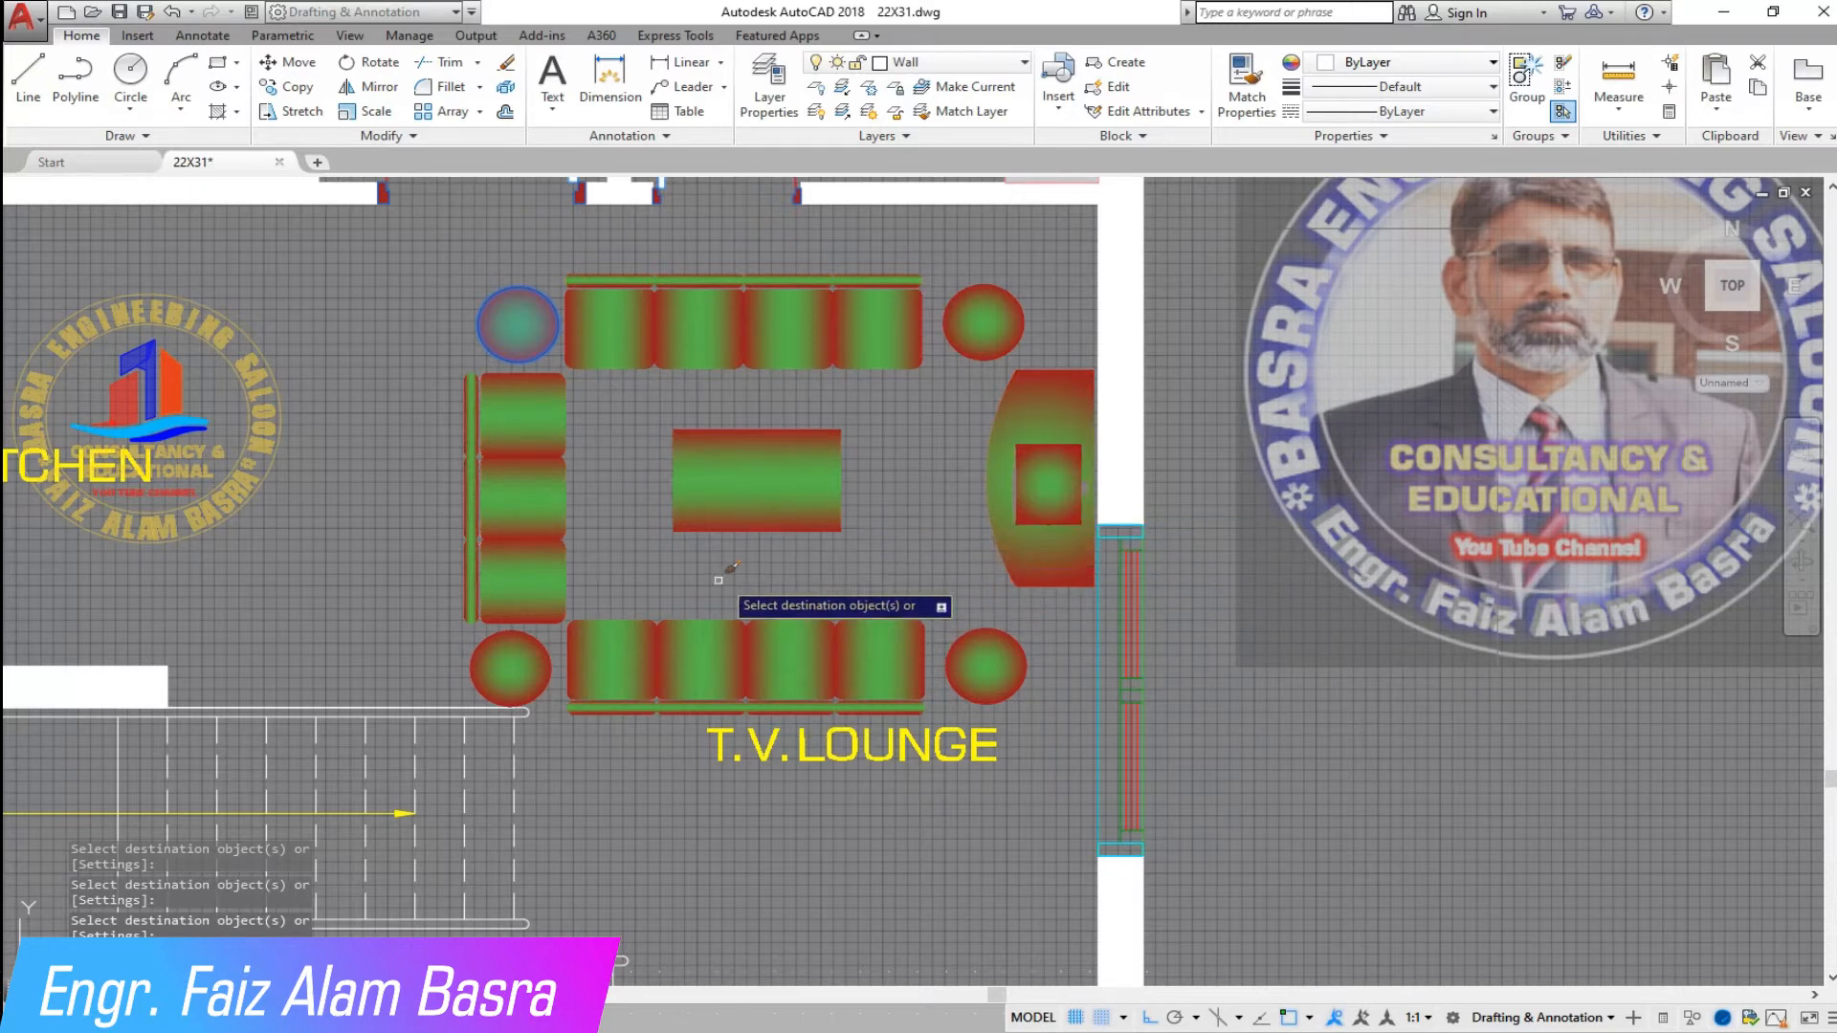
# - Match the bedroom table's GR_INVSPH gradient onto the round side table above the bedroom sofa
pyautogui.scroll(-5, 762, 536)
pyautogui.scroll(5, 641, 287)
pyautogui.scroll(-4, 653, 474)
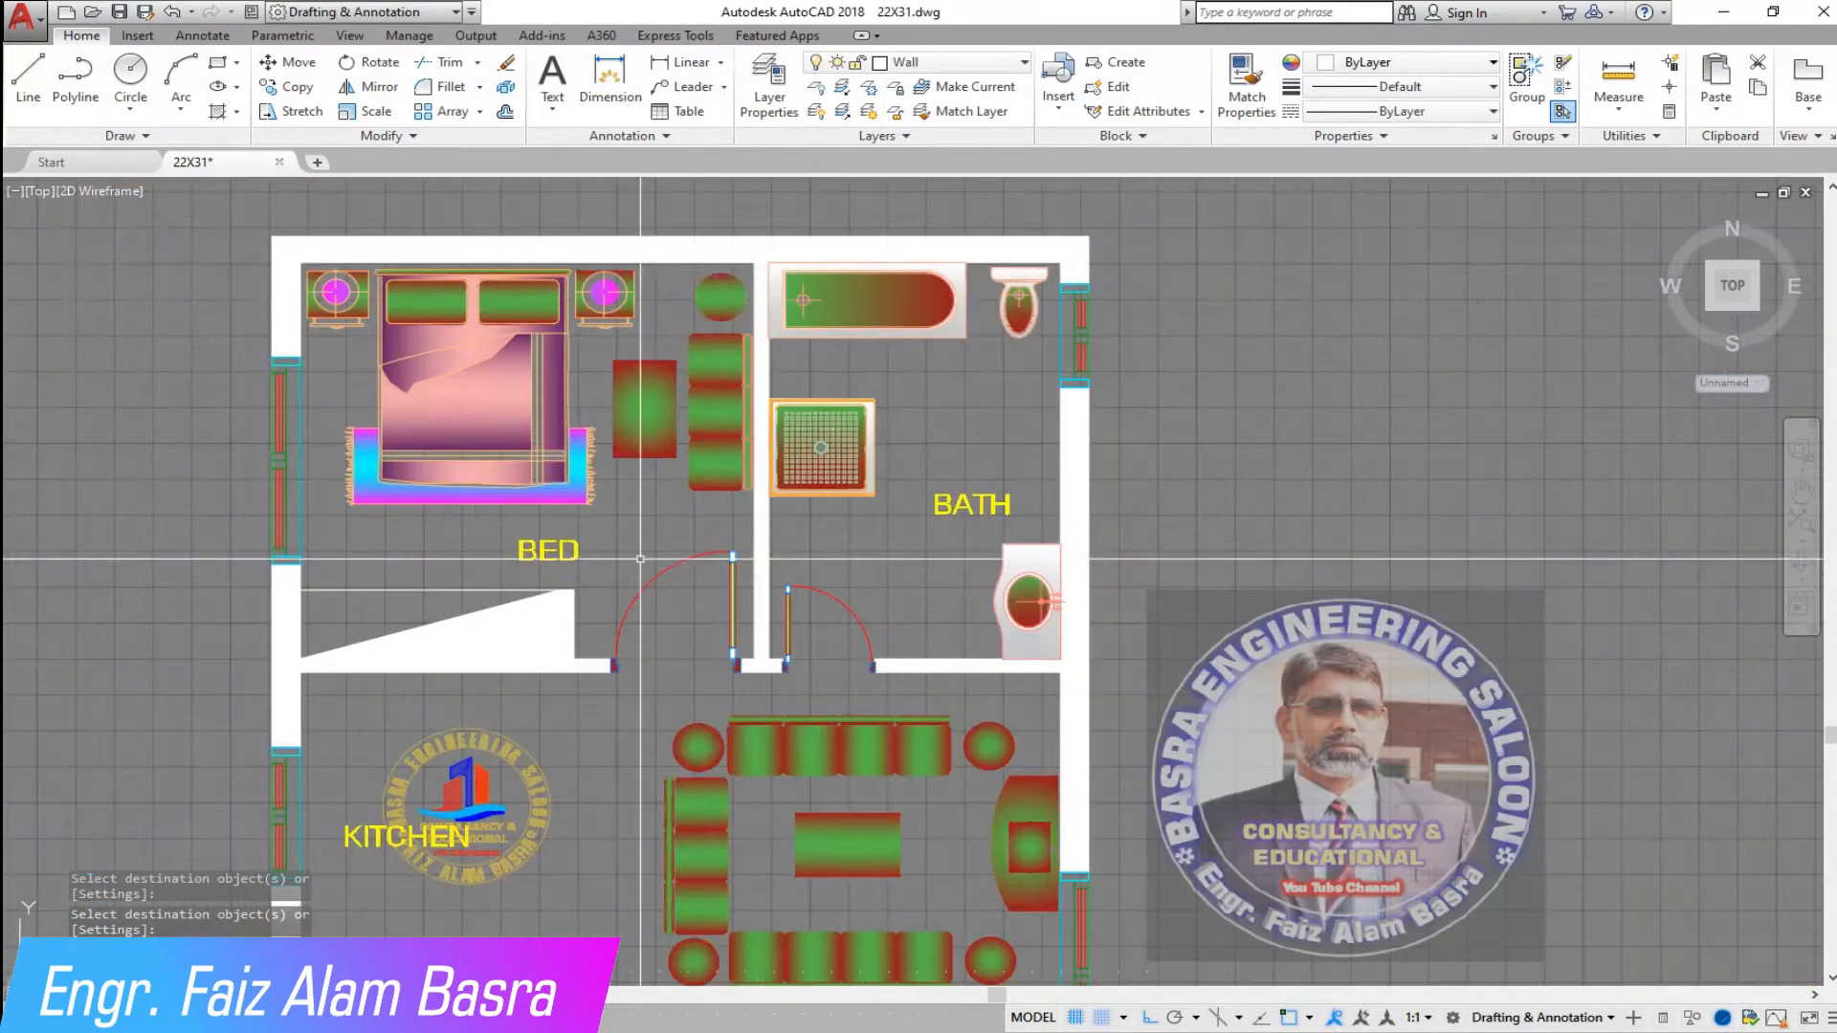
pyautogui.scroll(6, 703, 257)
pyautogui.click(1253, 80)
pyautogui.click(595, 604)
pyautogui.click(742, 368)
pyautogui.press('Escape')
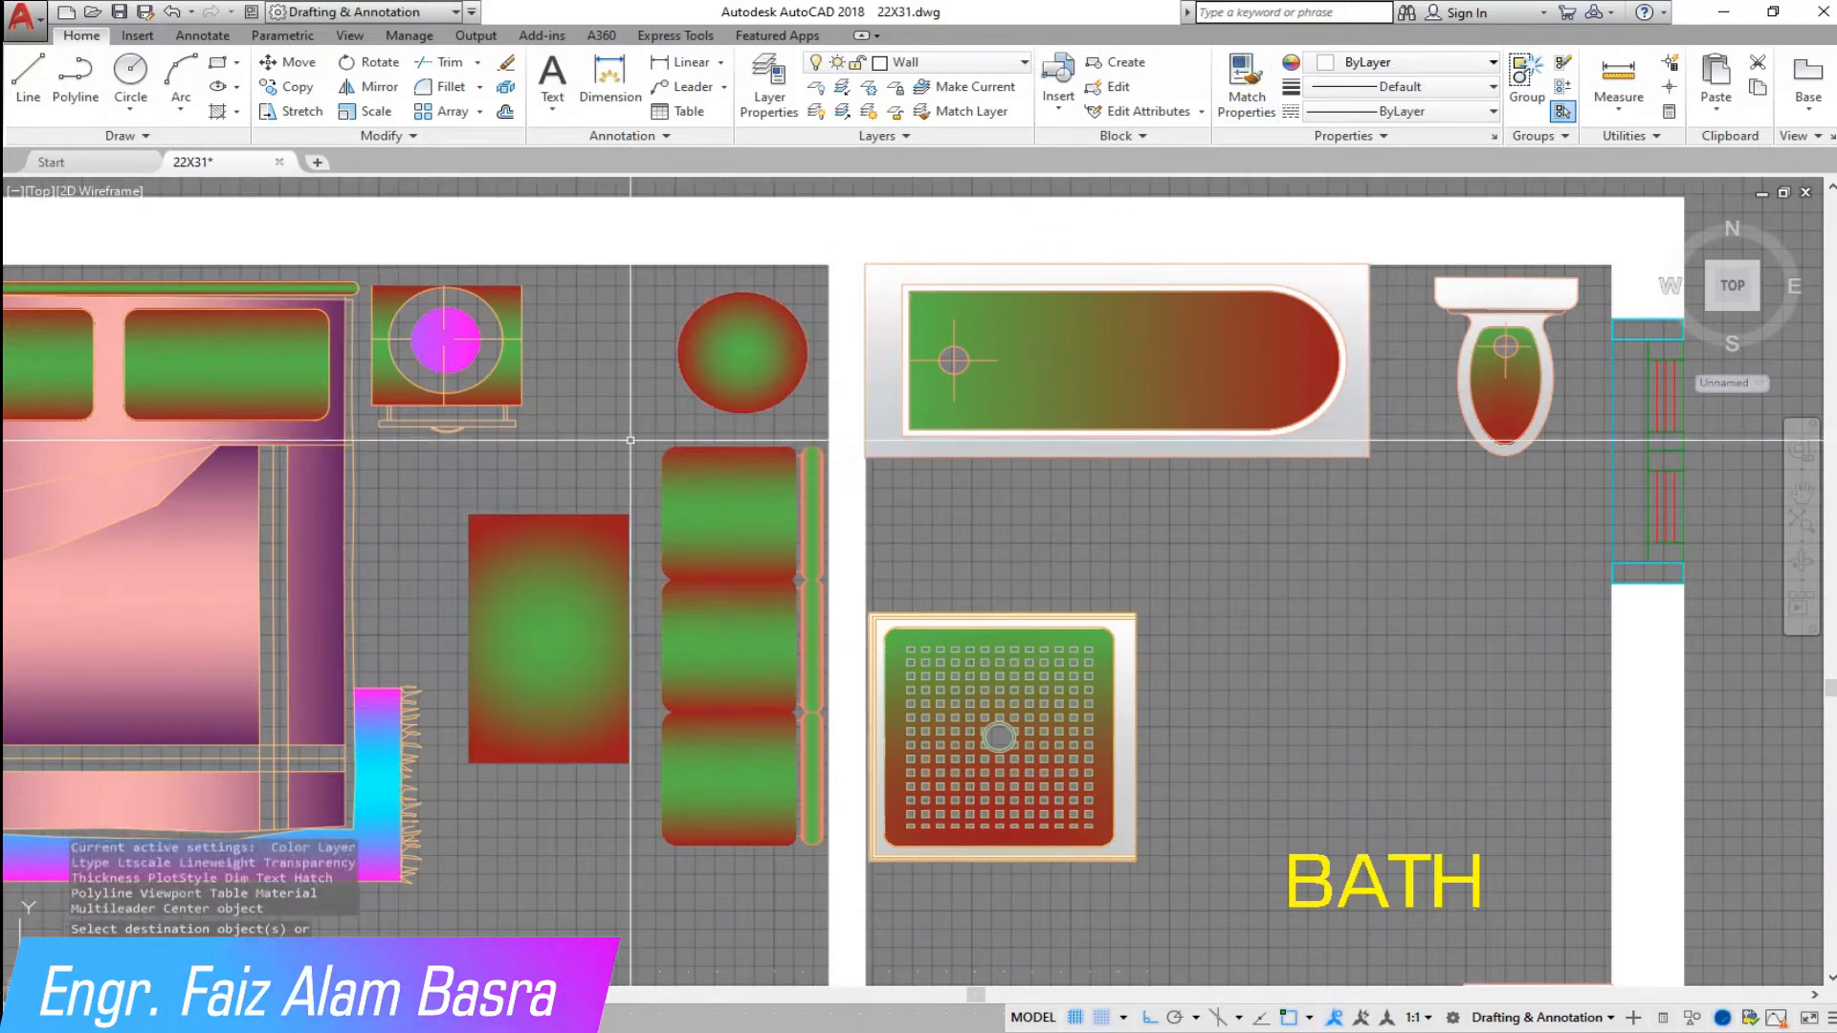
# - Match the gradient of the lounge's upper four-seat sofa onto the rectangular bedroom table
pyautogui.click(564, 541)
pyautogui.scroll(-5, 571, 326)
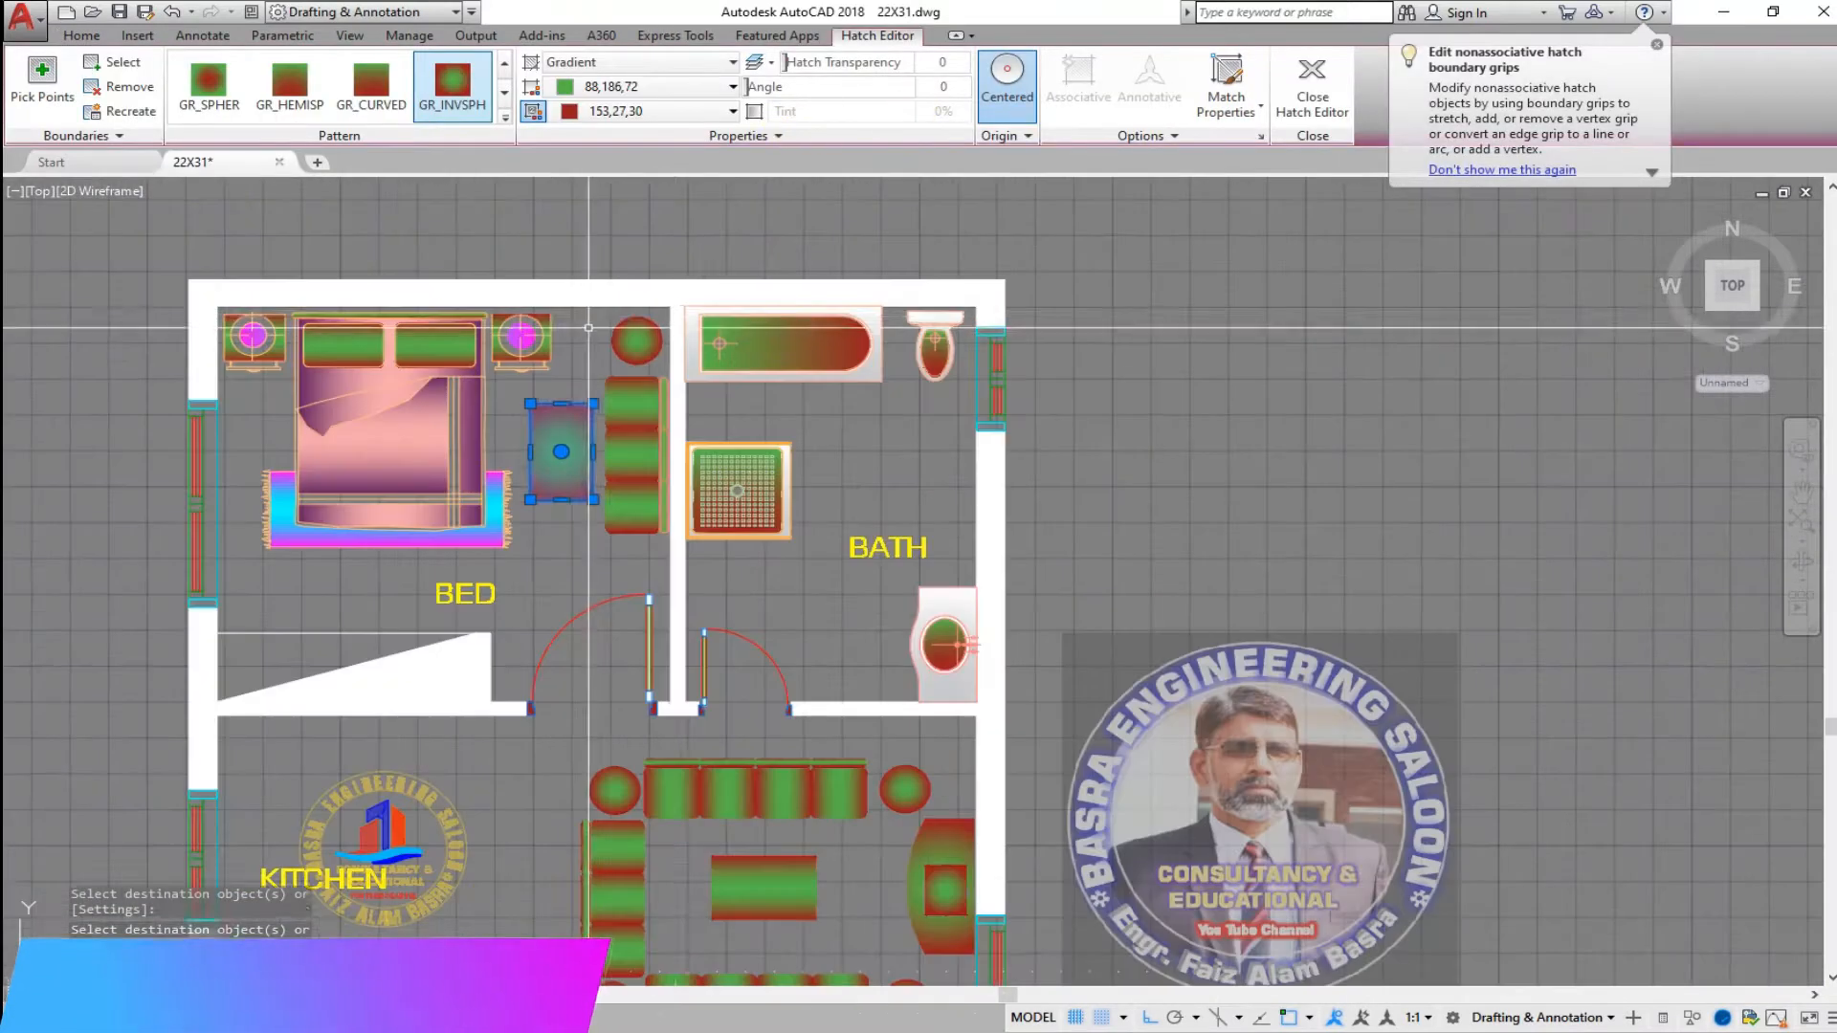
pyautogui.press('Escape')
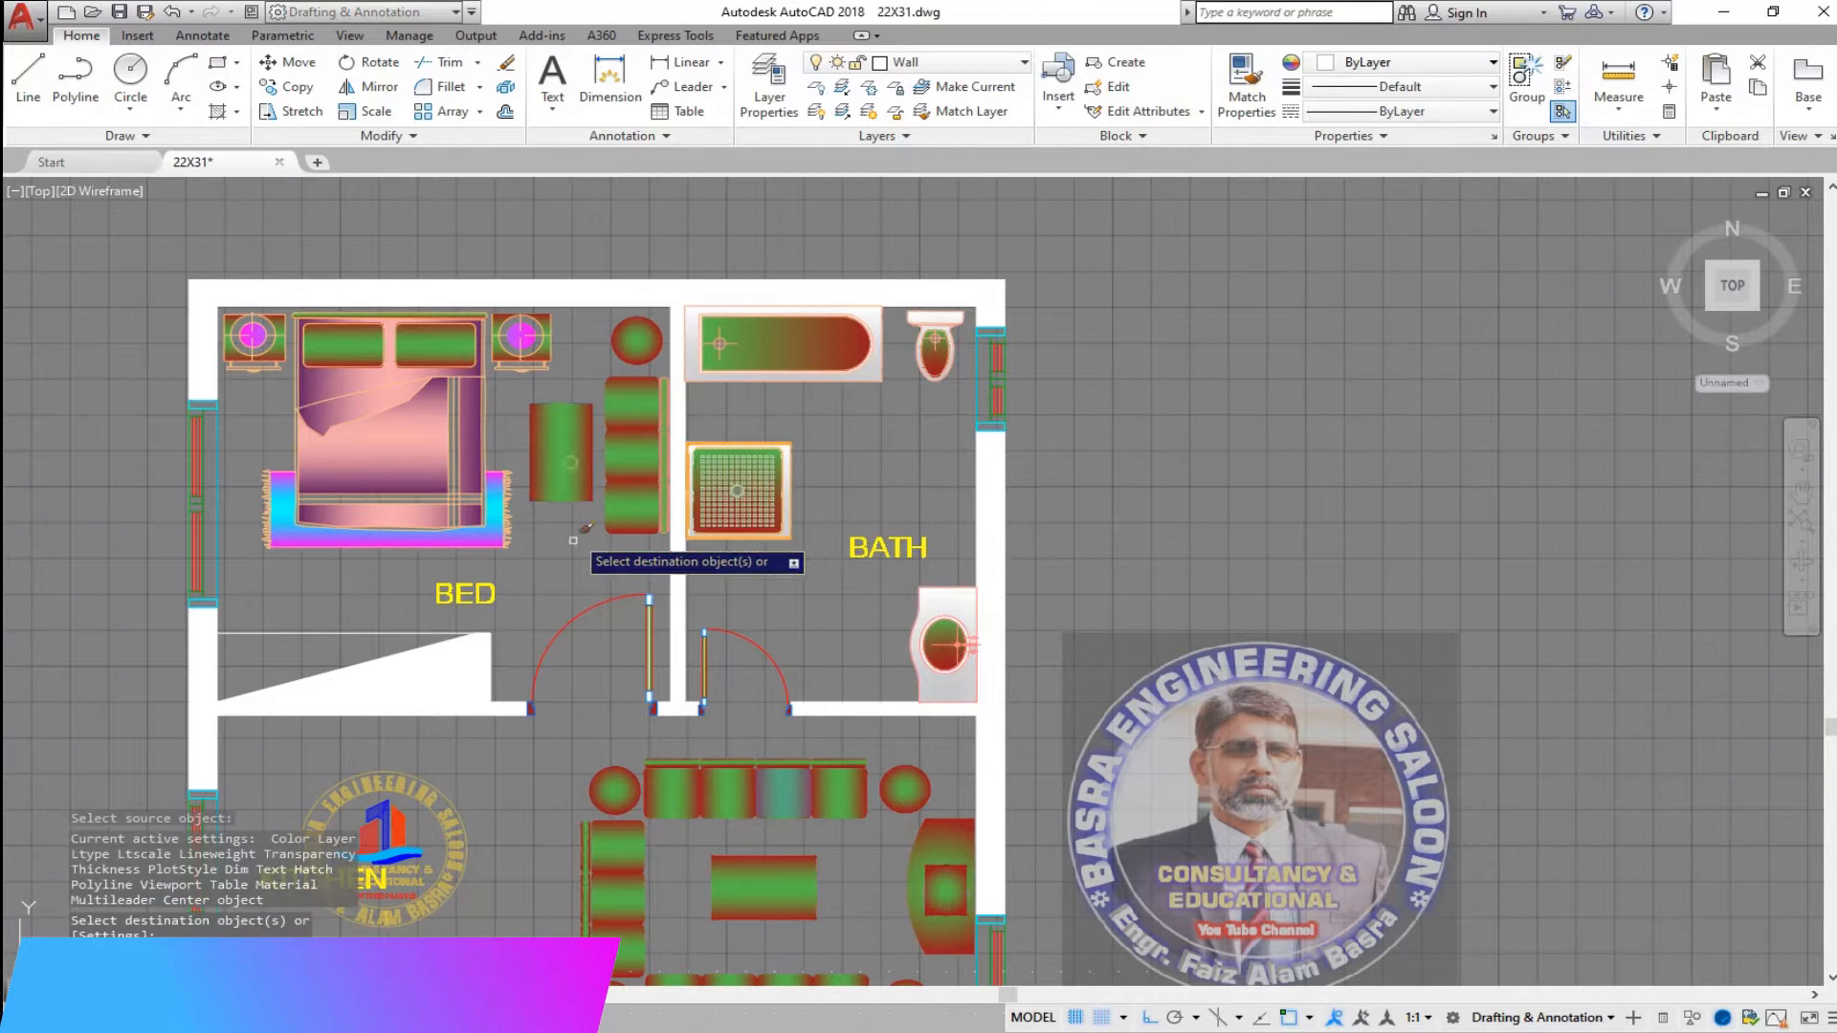
pyautogui.scroll(-2, 566, 500)
pyautogui.scroll(2, 531, 701)
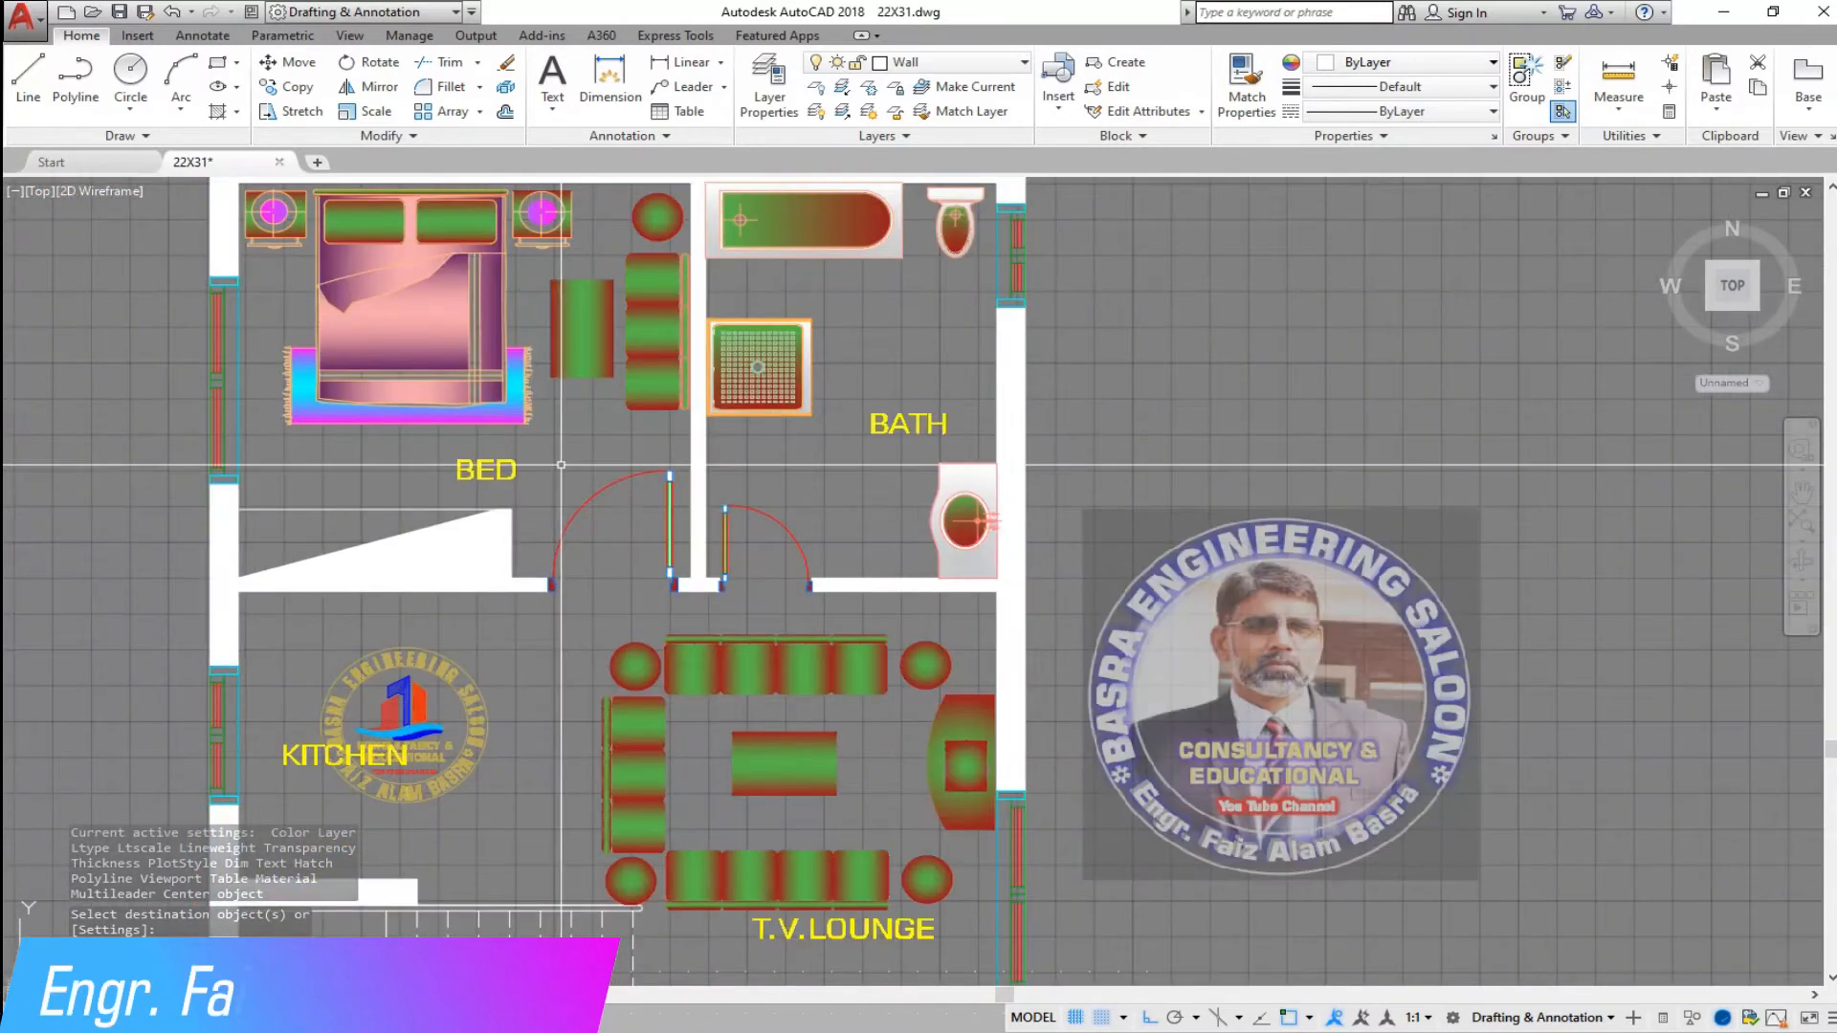
# - Move the circular logo from the kitchen onto the centre table of the T.V. lounge
pyautogui.moveTo(530, 701); pyautogui.dragTo(531, 538, button='middle')
pyautogui.scroll(-2, 555, 704)
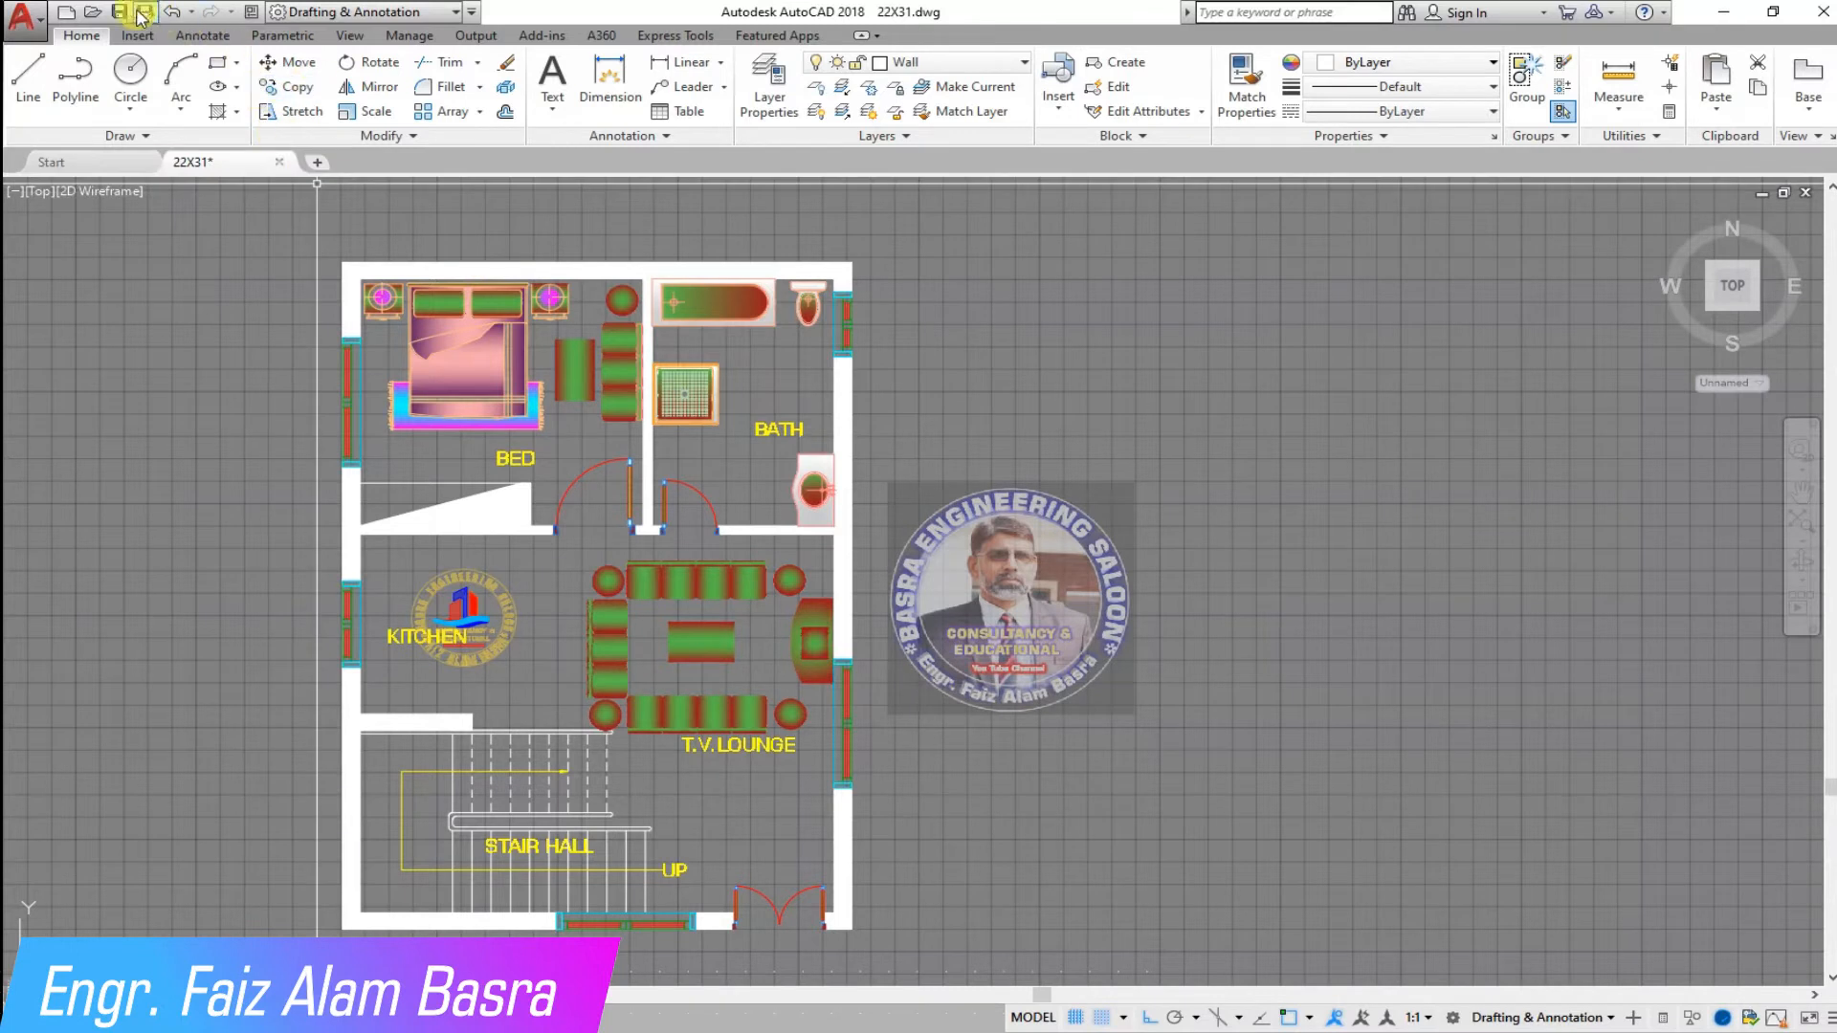
pyautogui.scroll(2, 443, 702)
pyautogui.click(285, 61)
pyautogui.click(472, 558)
pyautogui.press('Return')
pyautogui.click(472, 553)
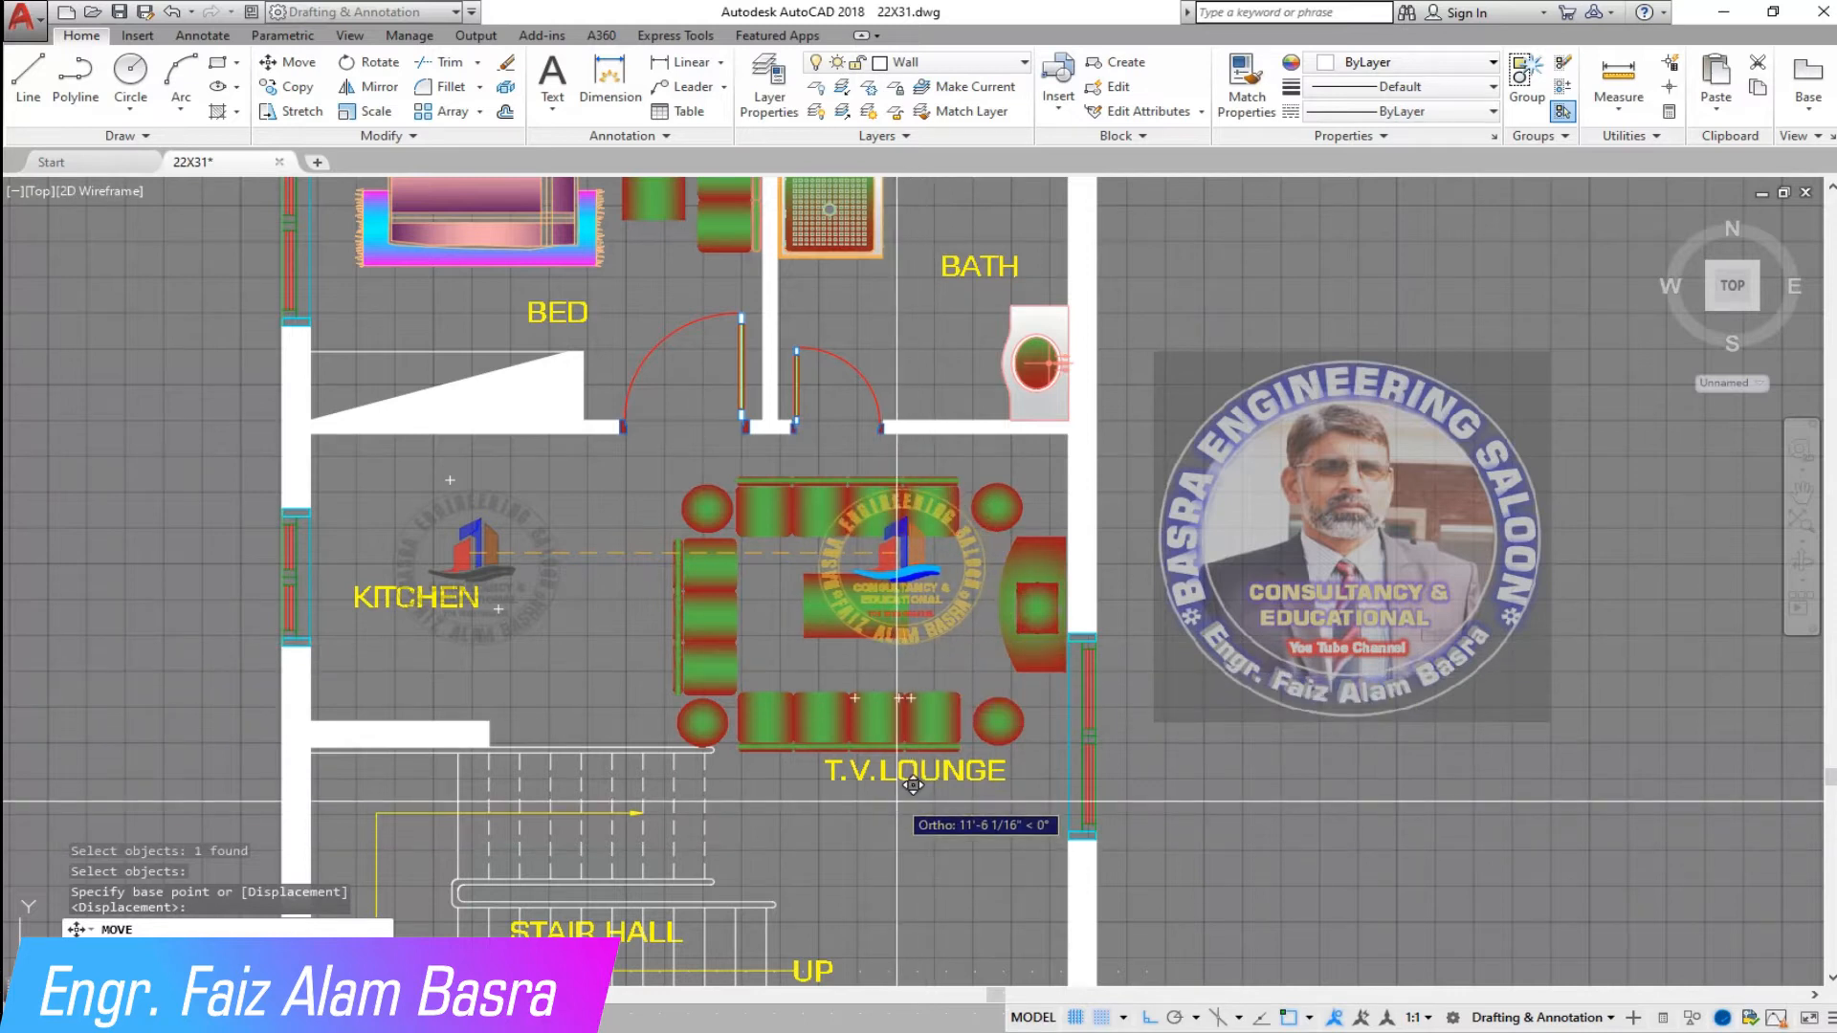
pyautogui.scroll(6, 961, 875)
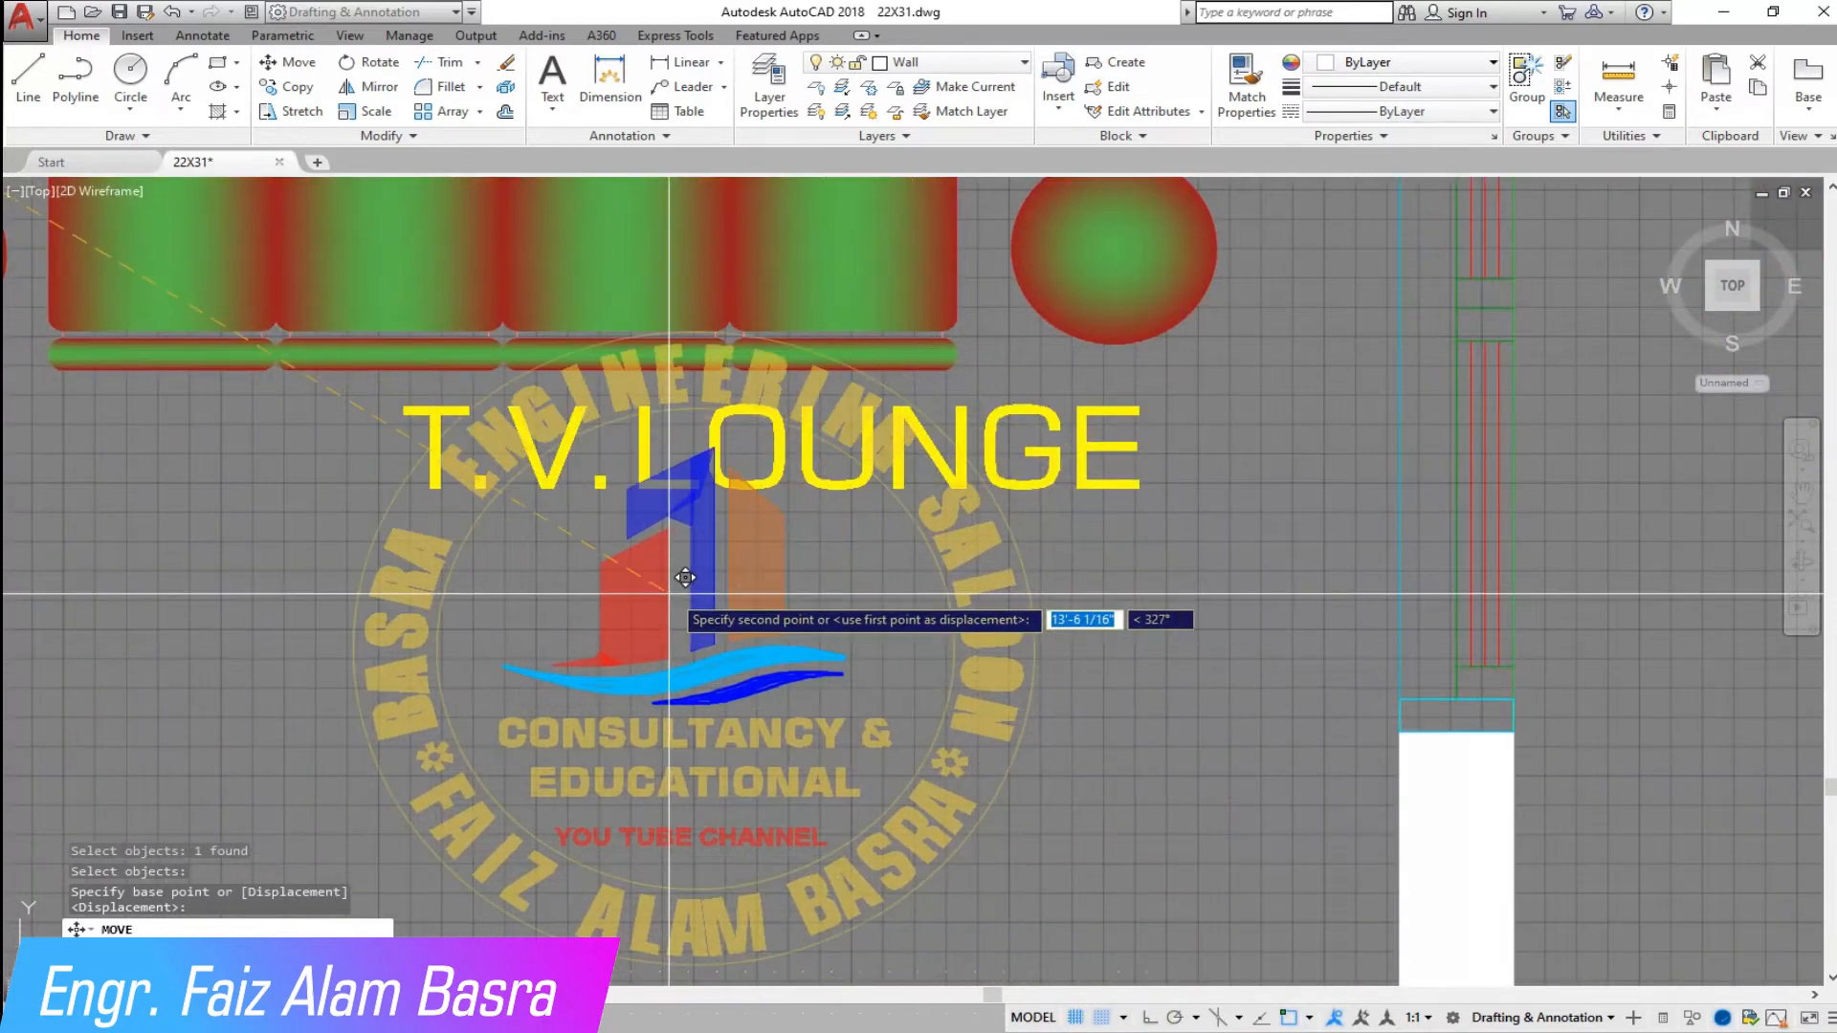
pyautogui.scroll(-4, 746, 651)
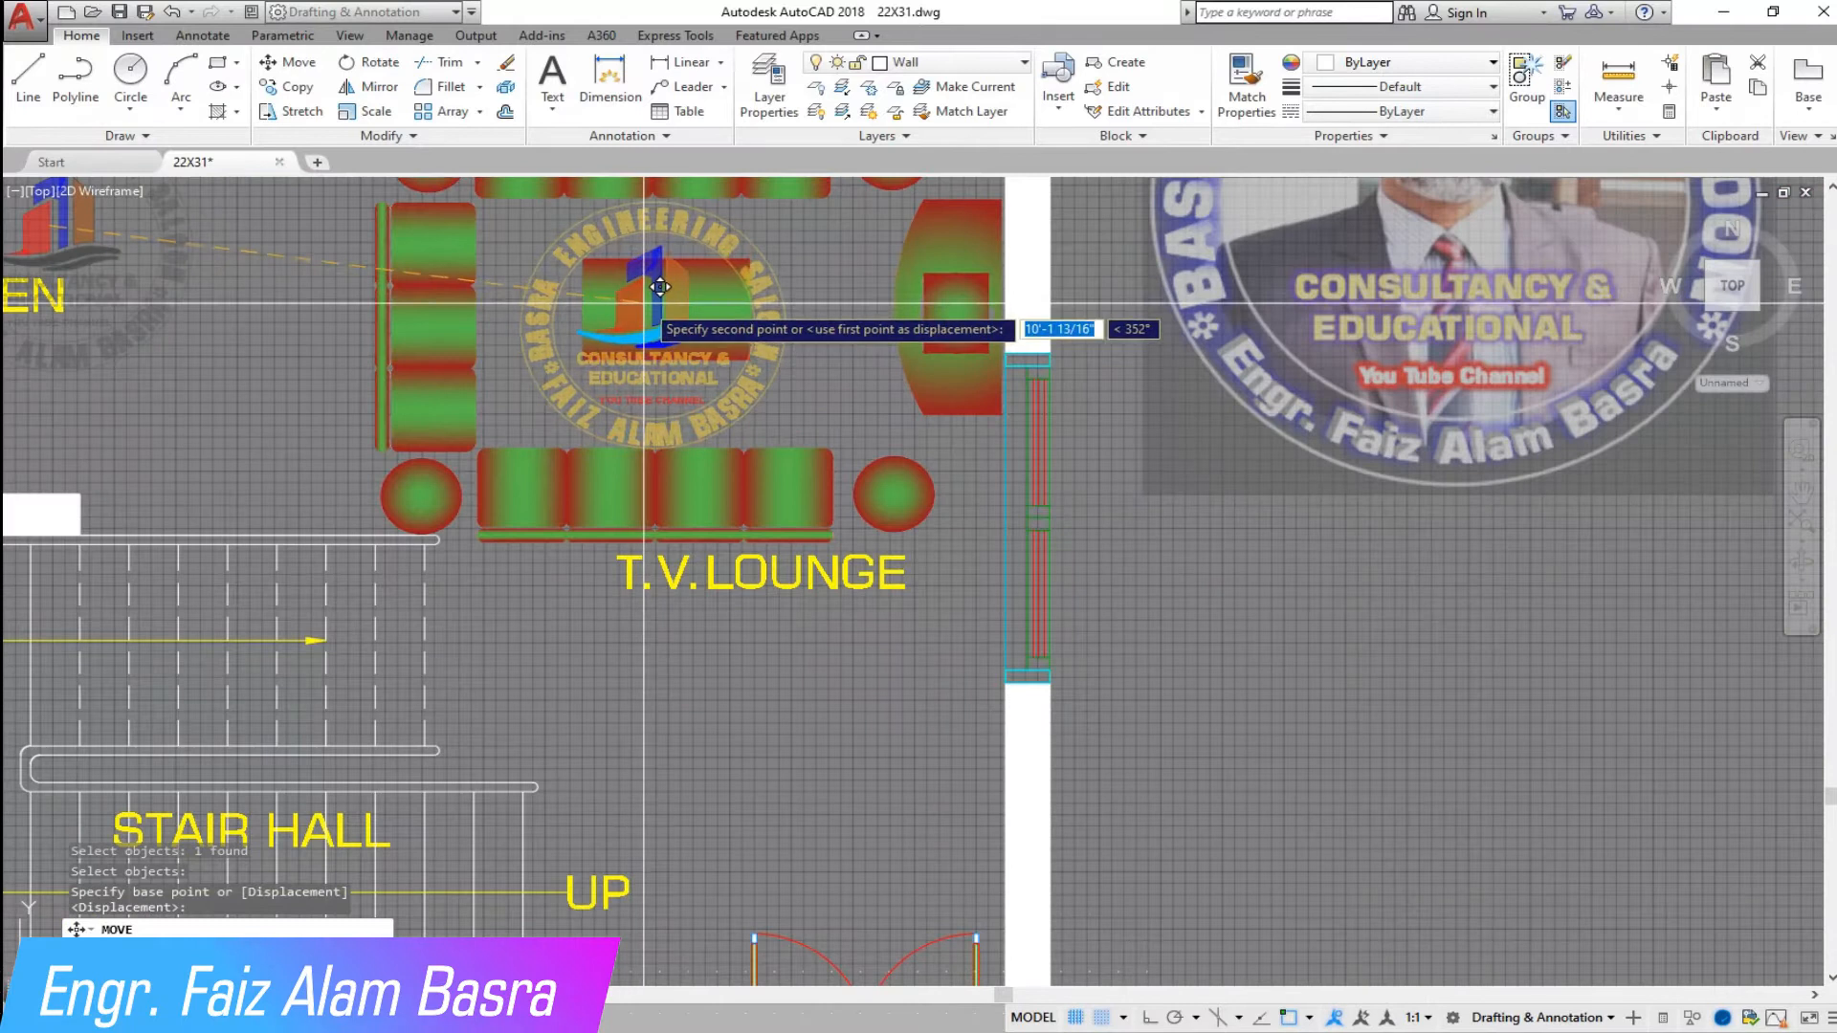
pyautogui.click(665, 280)
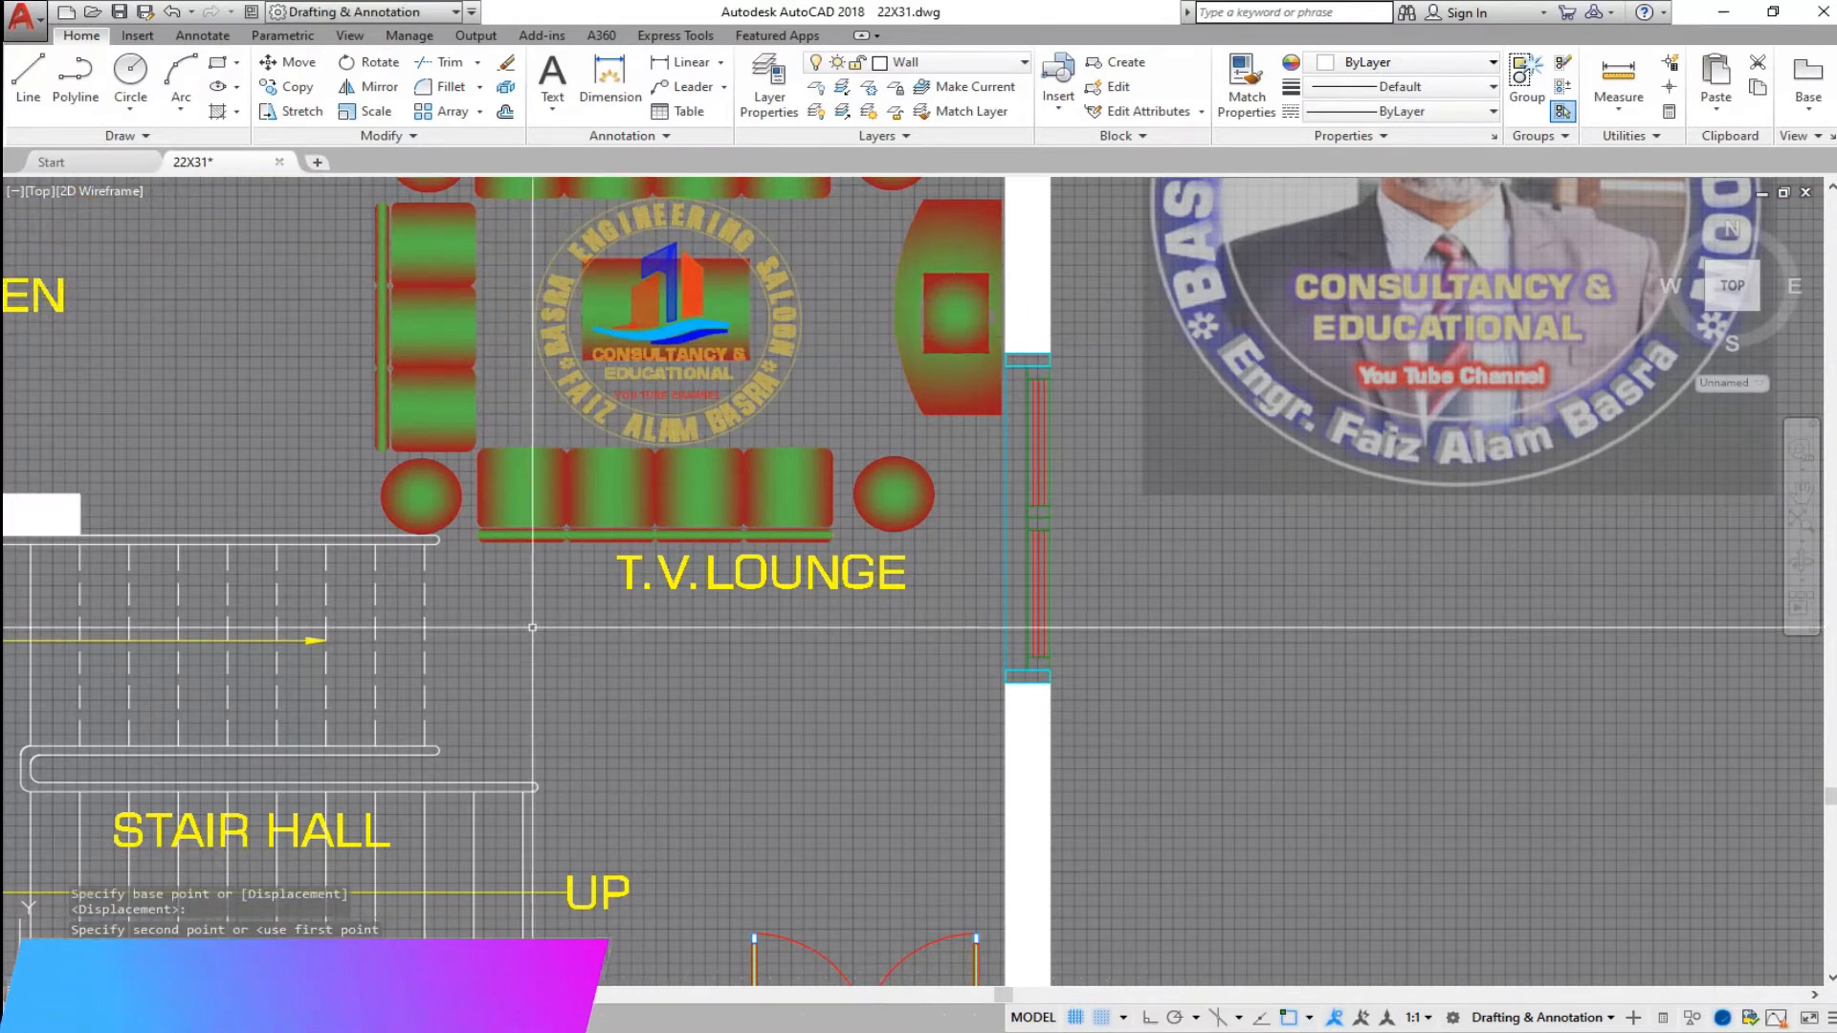
pyautogui.scroll(-2, 786, 663)
pyautogui.scroll(-1, 799, 708)
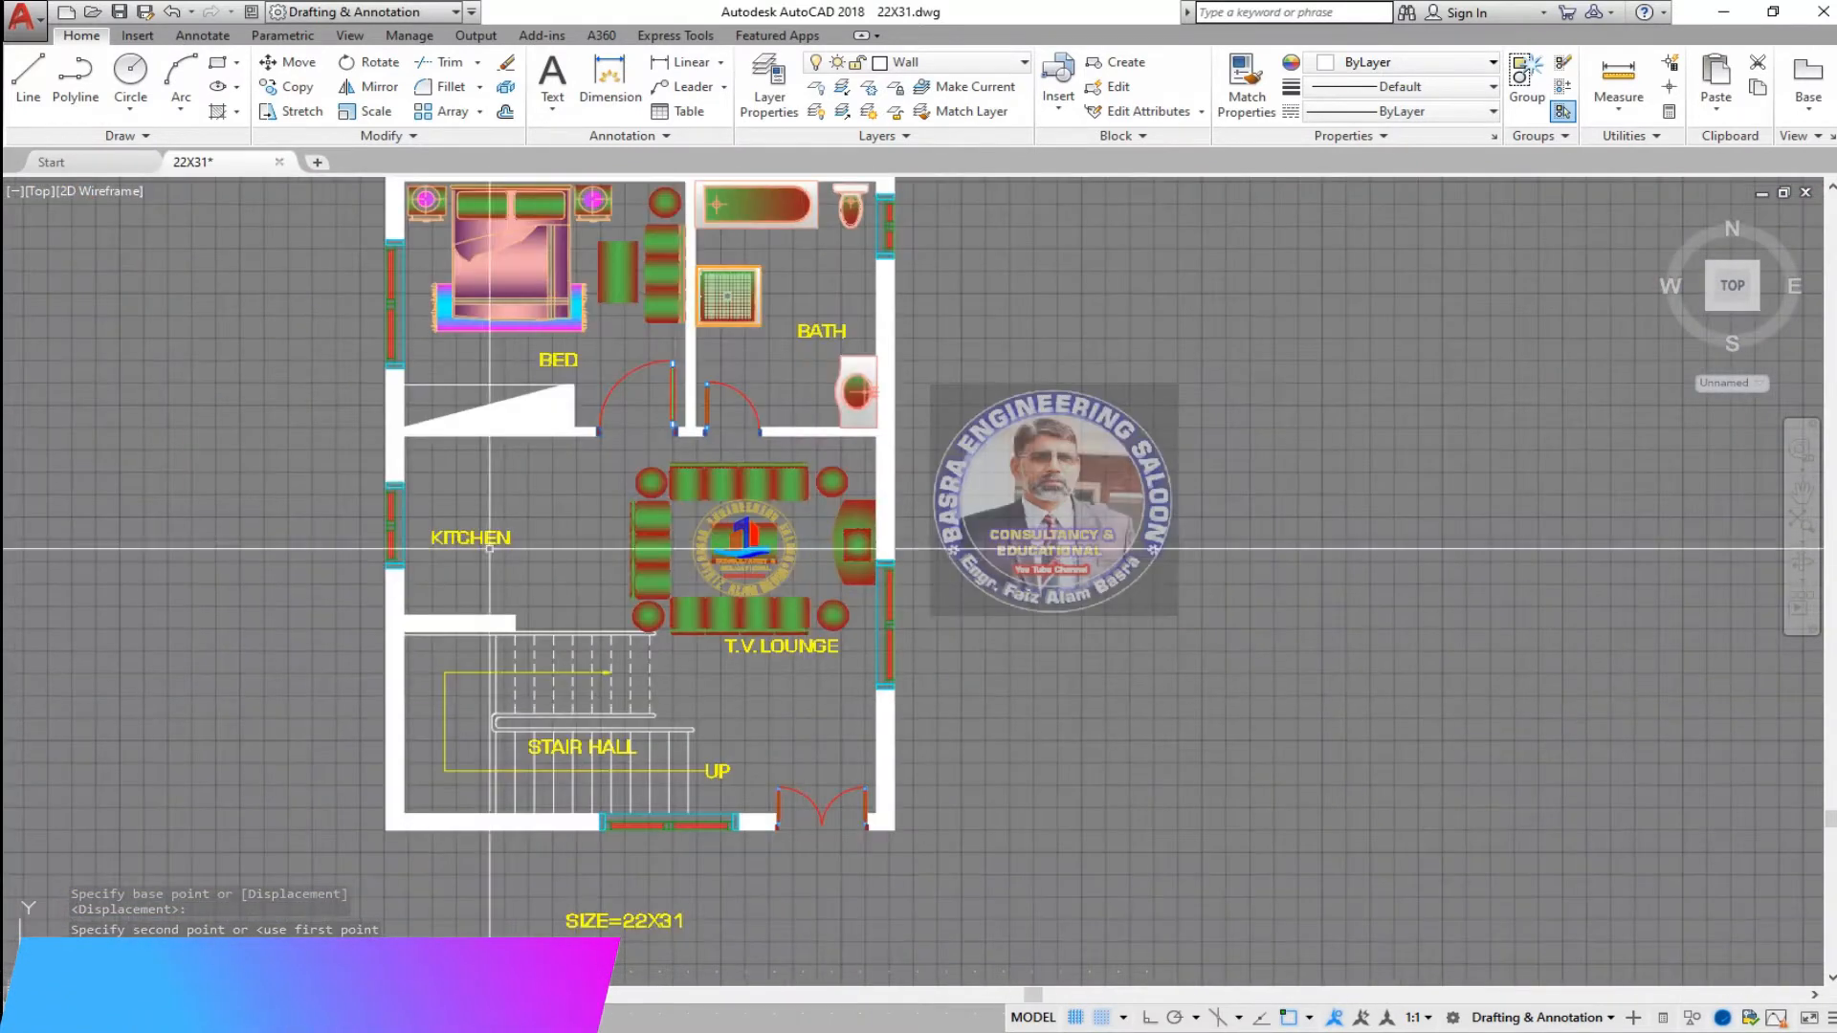
# - Copy the L-shaped kitchen counter with stove and sink from the block library into the kitchen's upper-left corner
pyautogui.scroll(1, 481, 546)
pyautogui.scroll(-2, 486, 459)
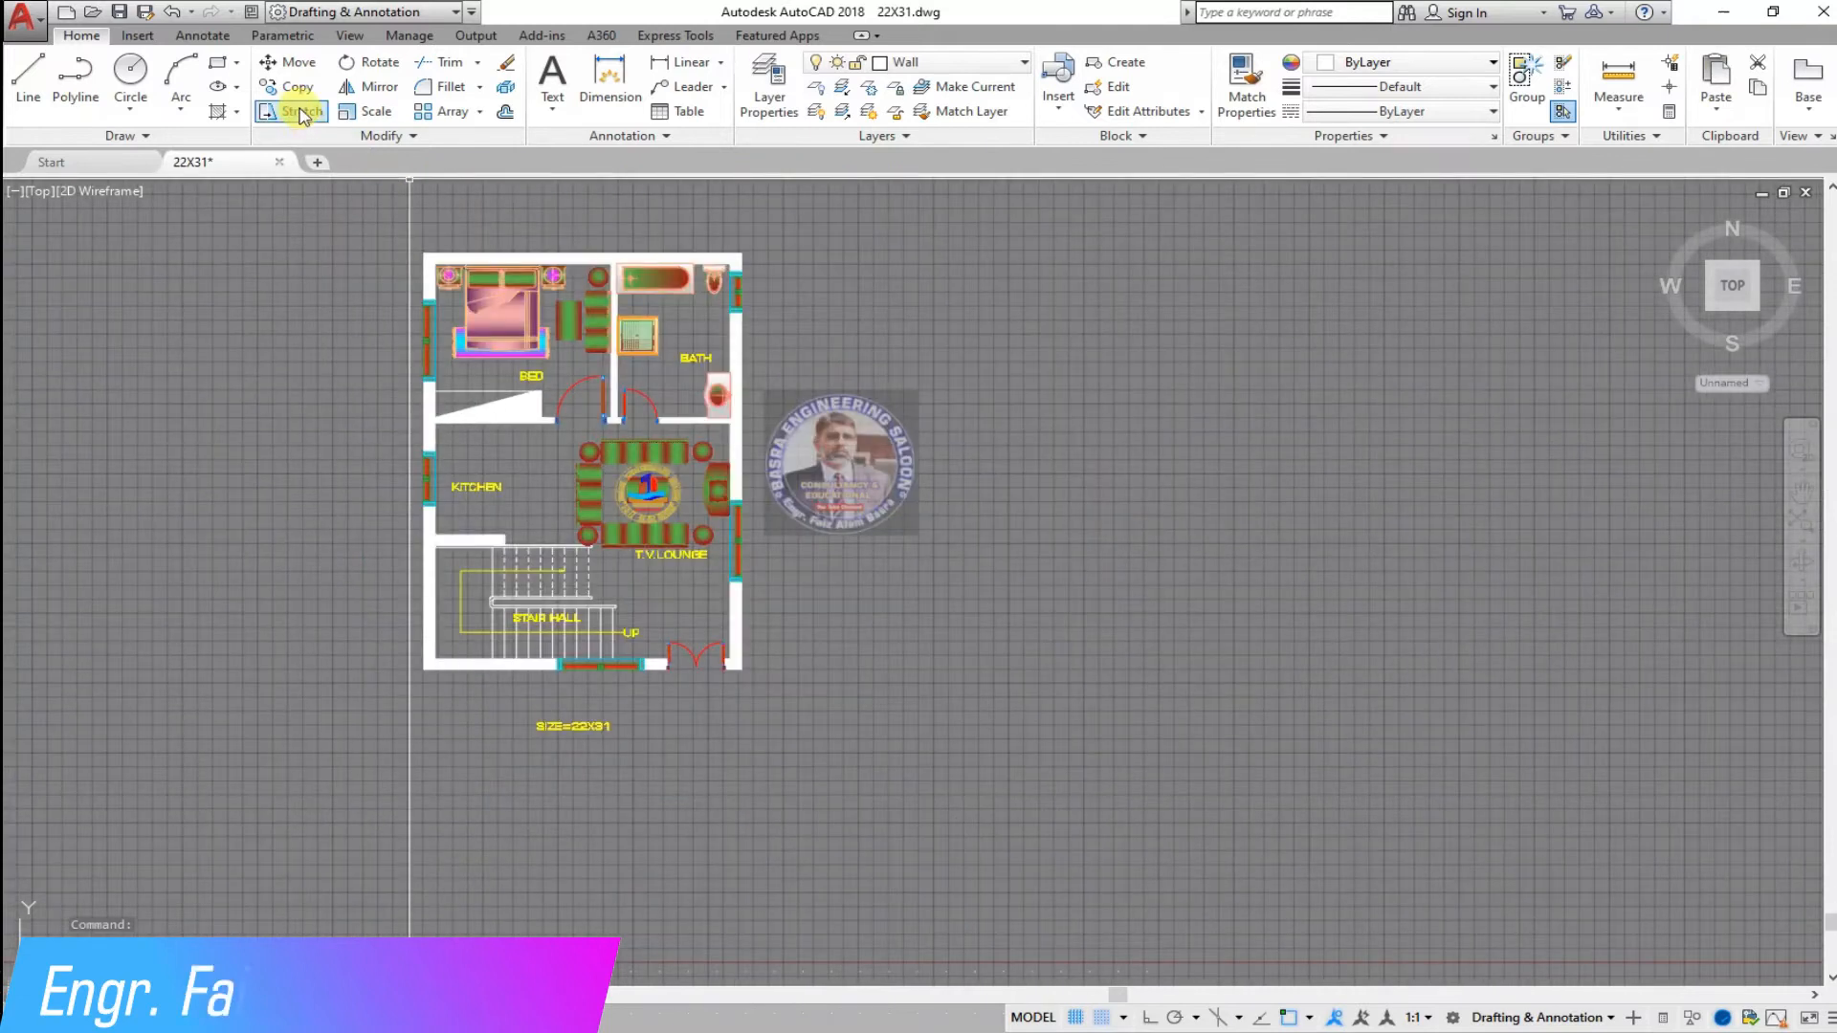
pyautogui.scroll(-2, 449, 536)
pyautogui.scroll(2, 574, 612)
pyautogui.scroll(-1, 517, 626)
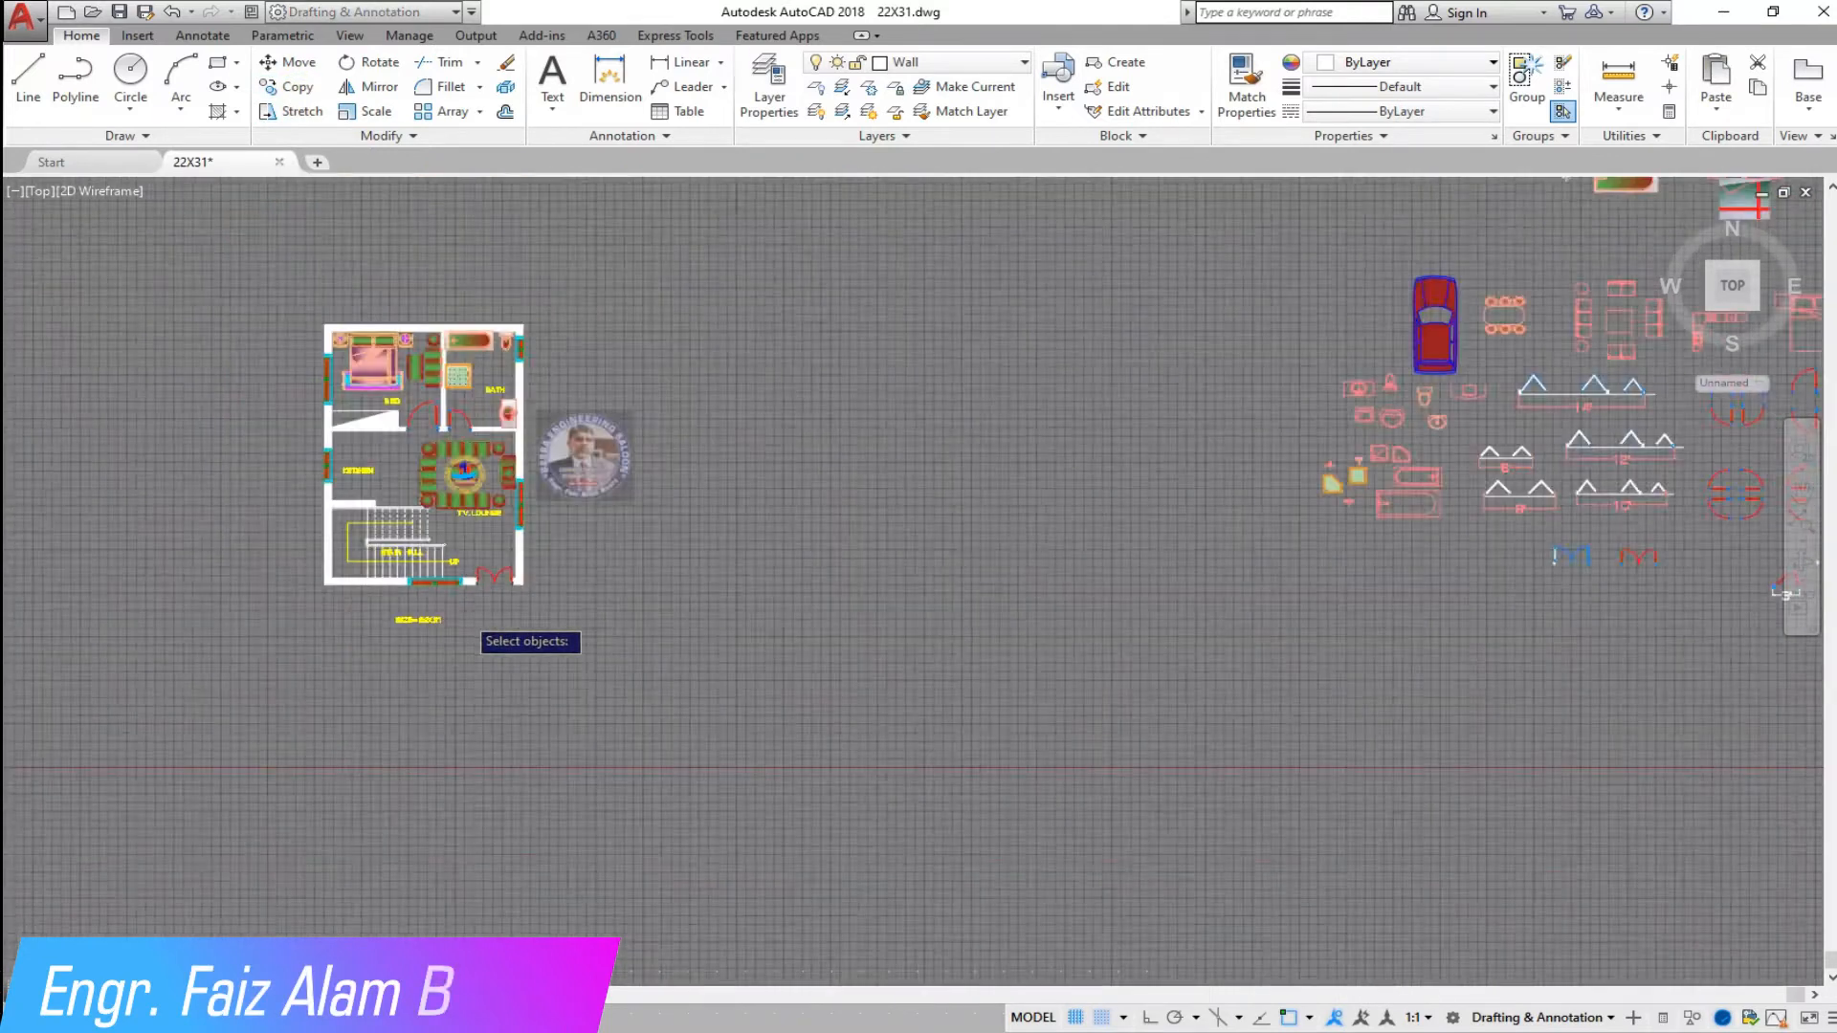
pyautogui.scroll(-1, 459, 603)
pyautogui.scroll(3, 1282, 430)
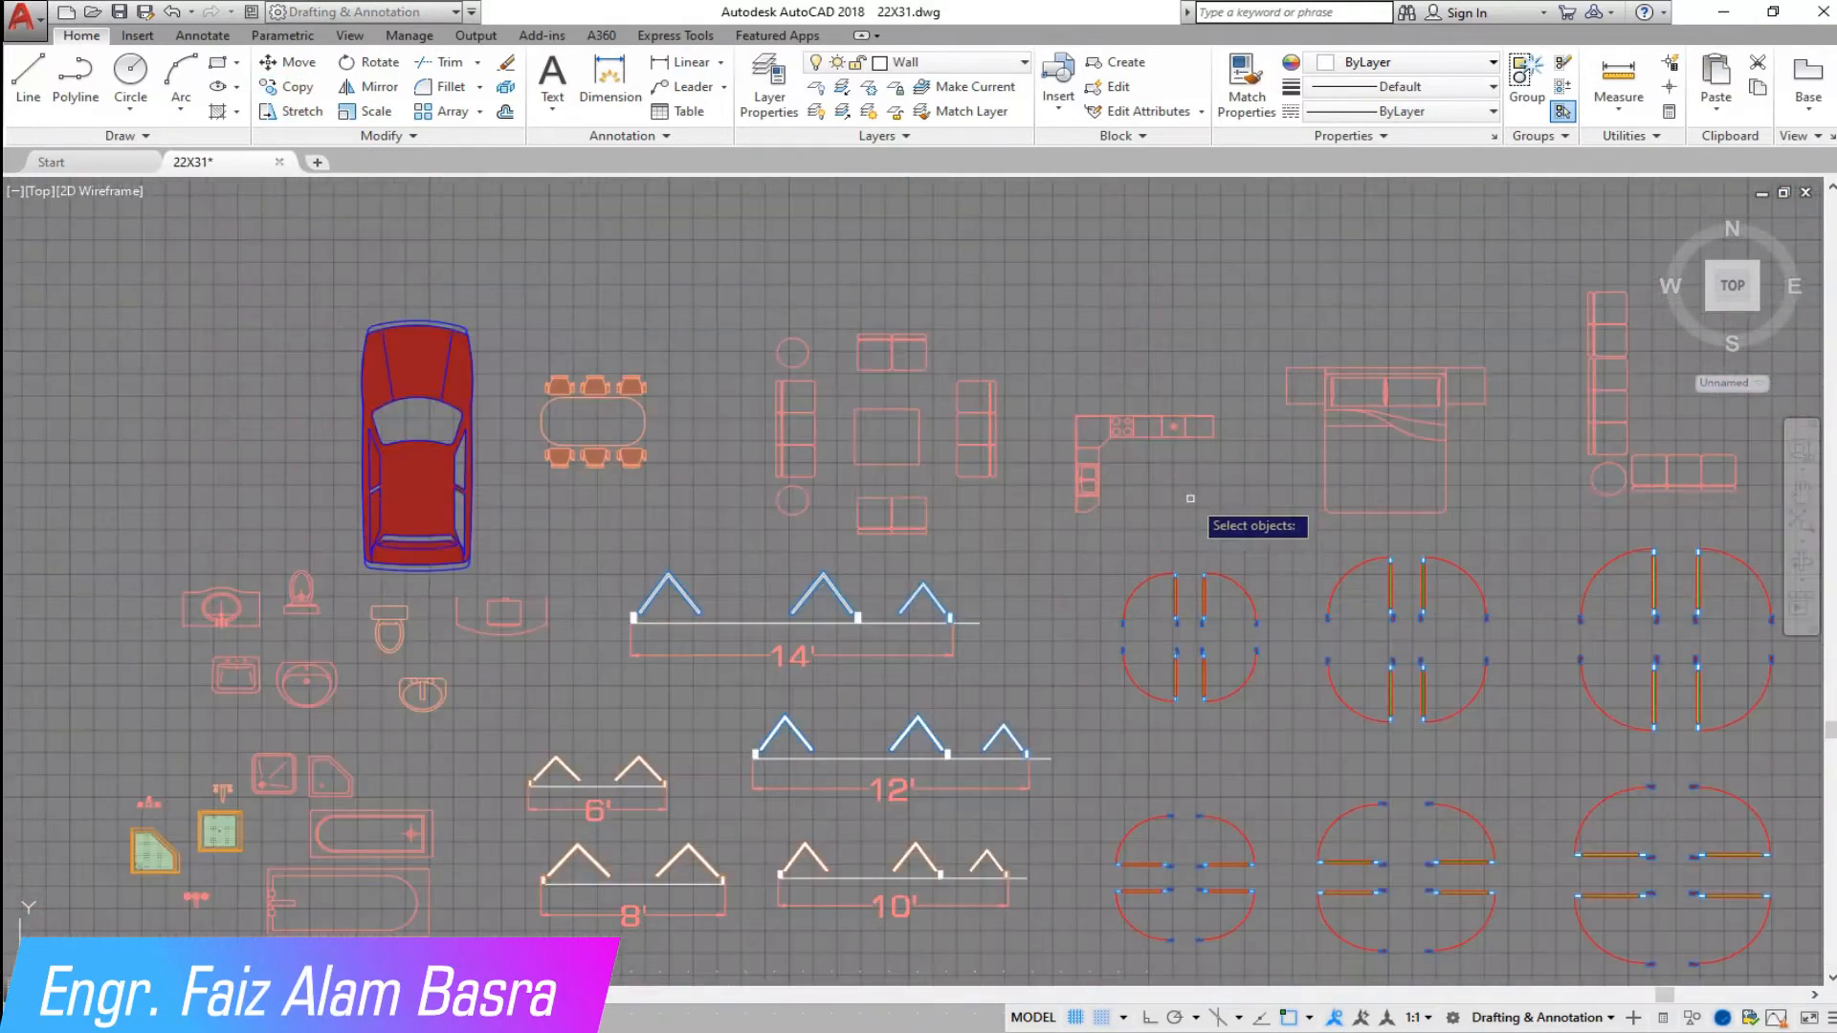
pyautogui.click(1146, 498)
pyautogui.scroll(-2, 829, 520)
pyautogui.scroll(1, 1009, 209)
pyautogui.moveTo(995, 306); pyautogui.dragTo(985, 423, button='middle')
pyautogui.scroll(2, 915, 832)
pyautogui.click(895, 787)
pyautogui.click(787, 649)
pyautogui.press('Return')
pyautogui.click(781, 673)
pyautogui.scroll(-3, 1198, 564)
pyautogui.scroll(-3, 1218, 553)
pyautogui.scroll(6, 910, 615)
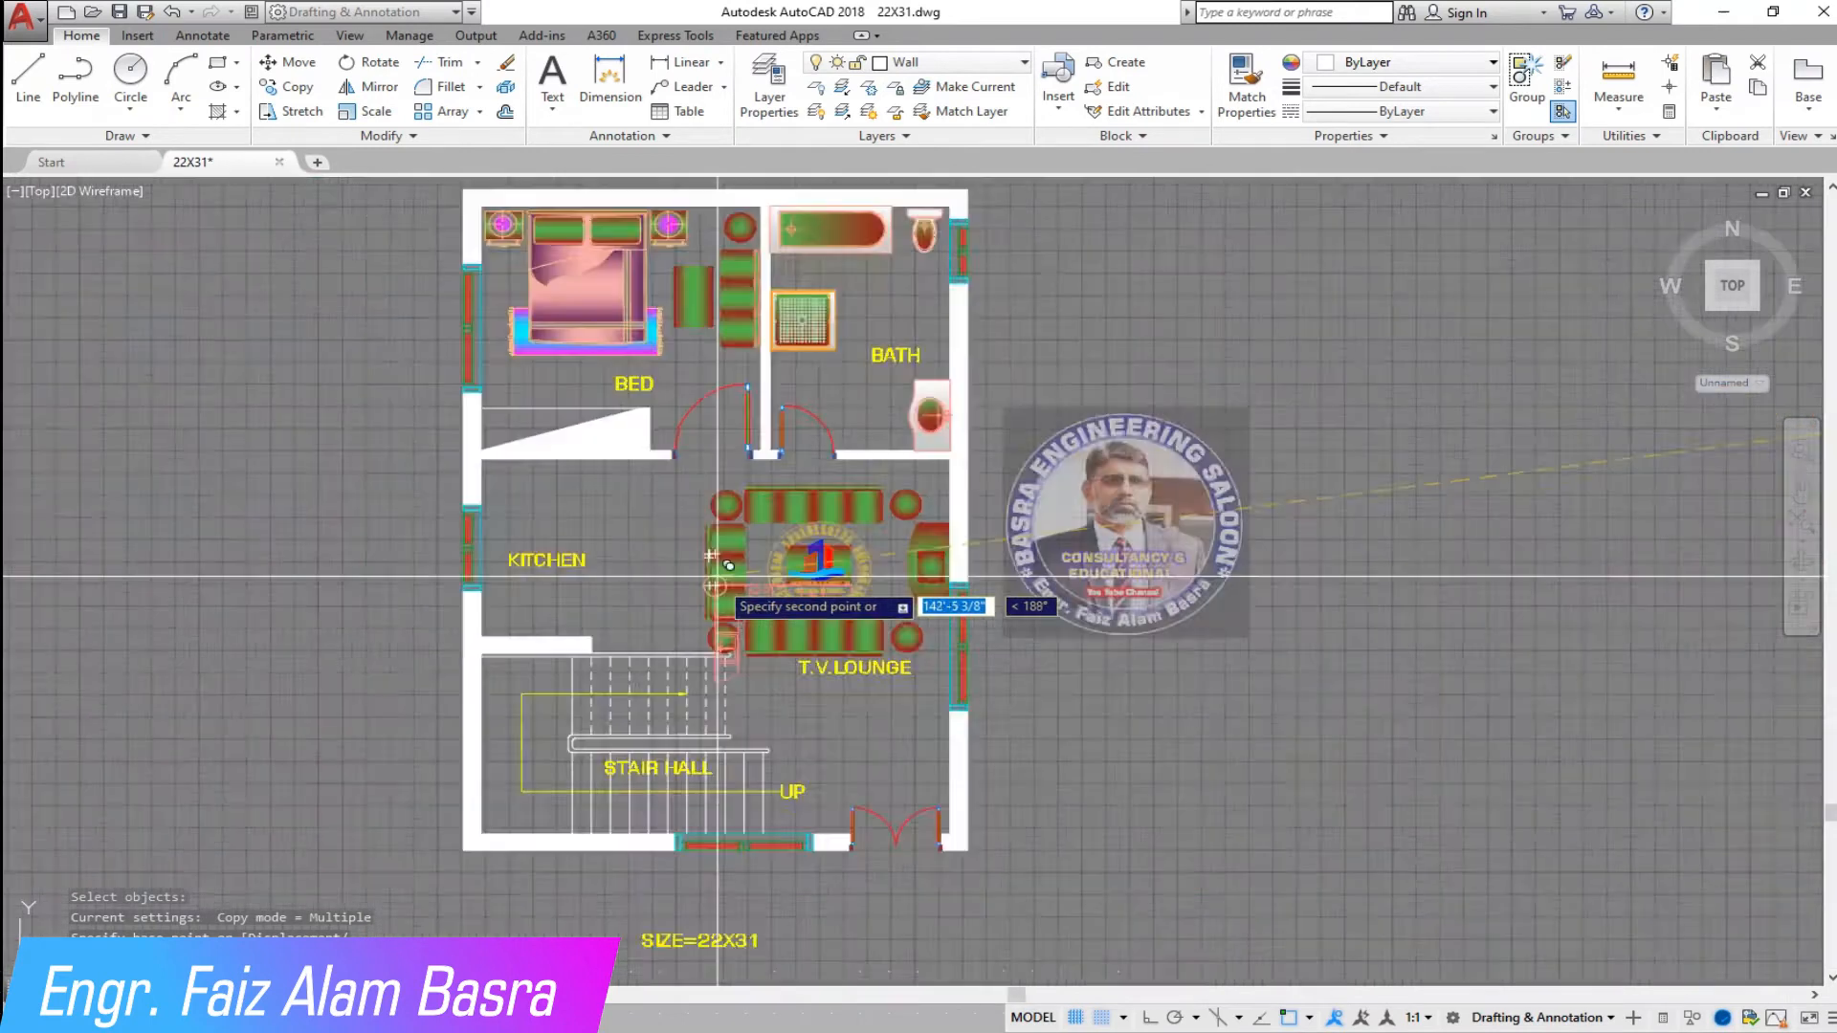
pyautogui.scroll(-1, 435, 356)
pyautogui.scroll(2, 435, 356)
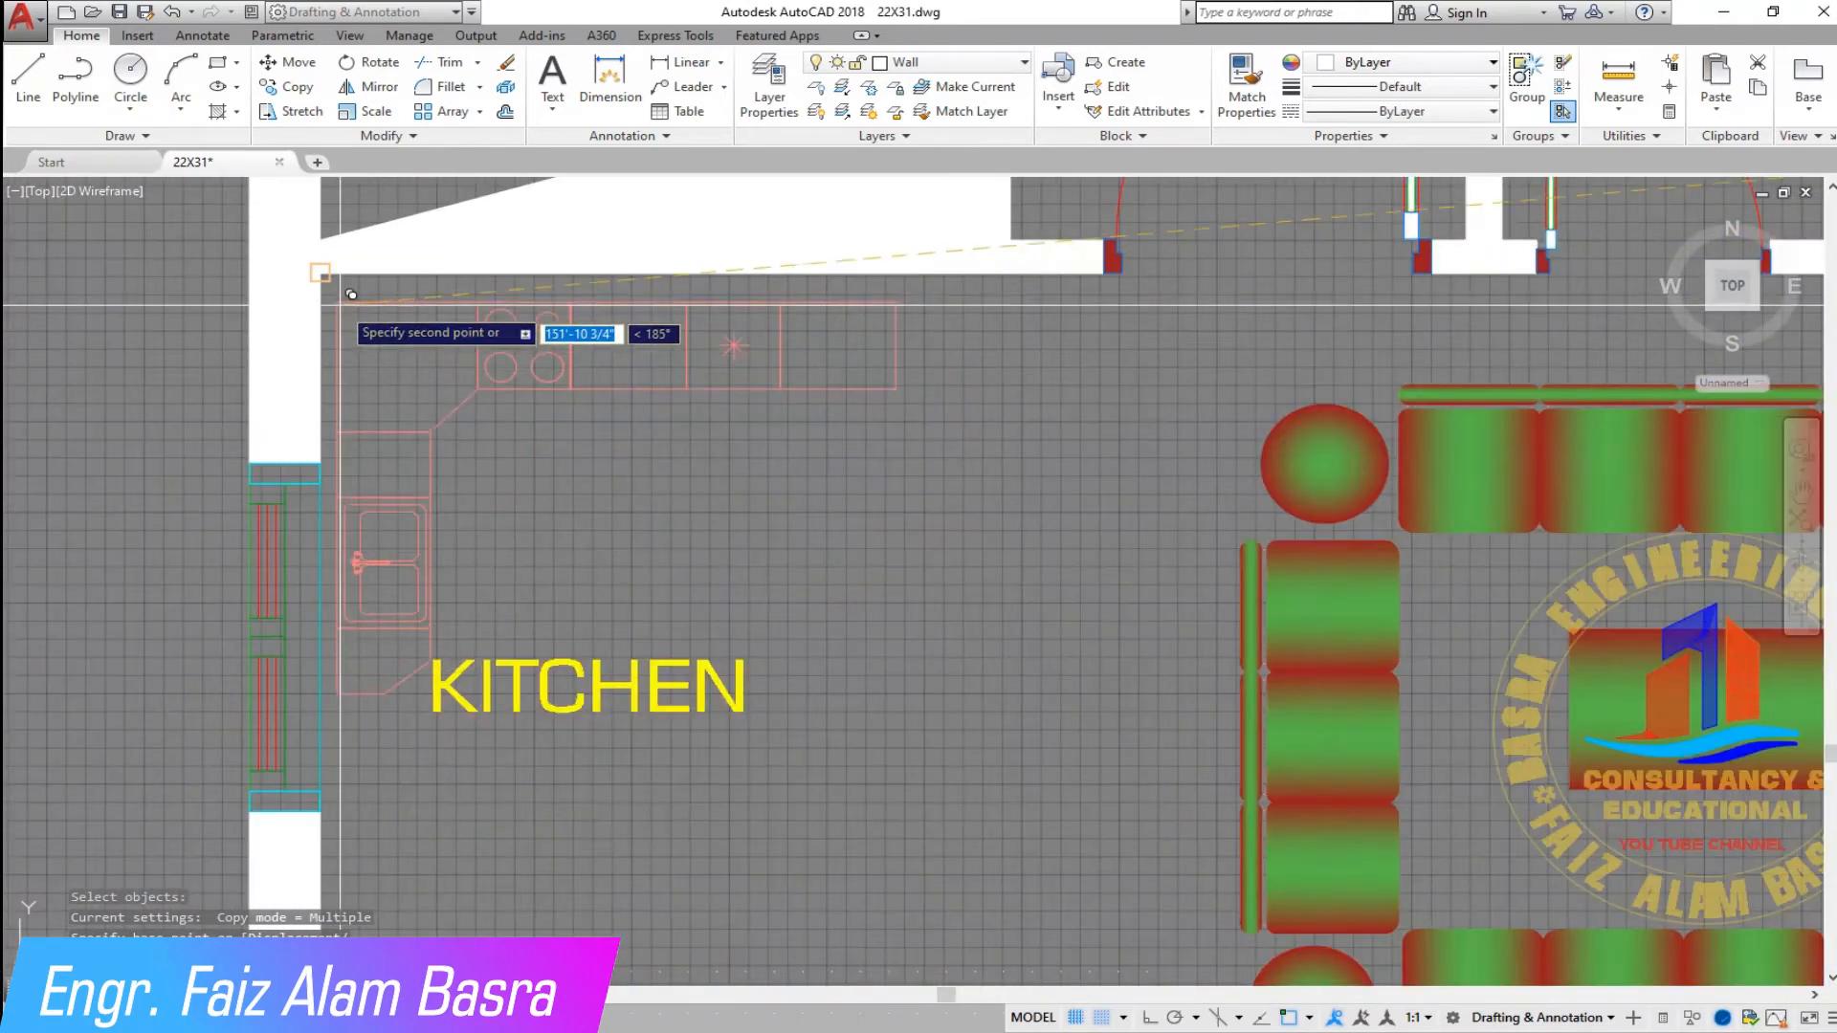
pyautogui.scroll(-1, 485, 407)
pyautogui.scroll(4, 432, 345)
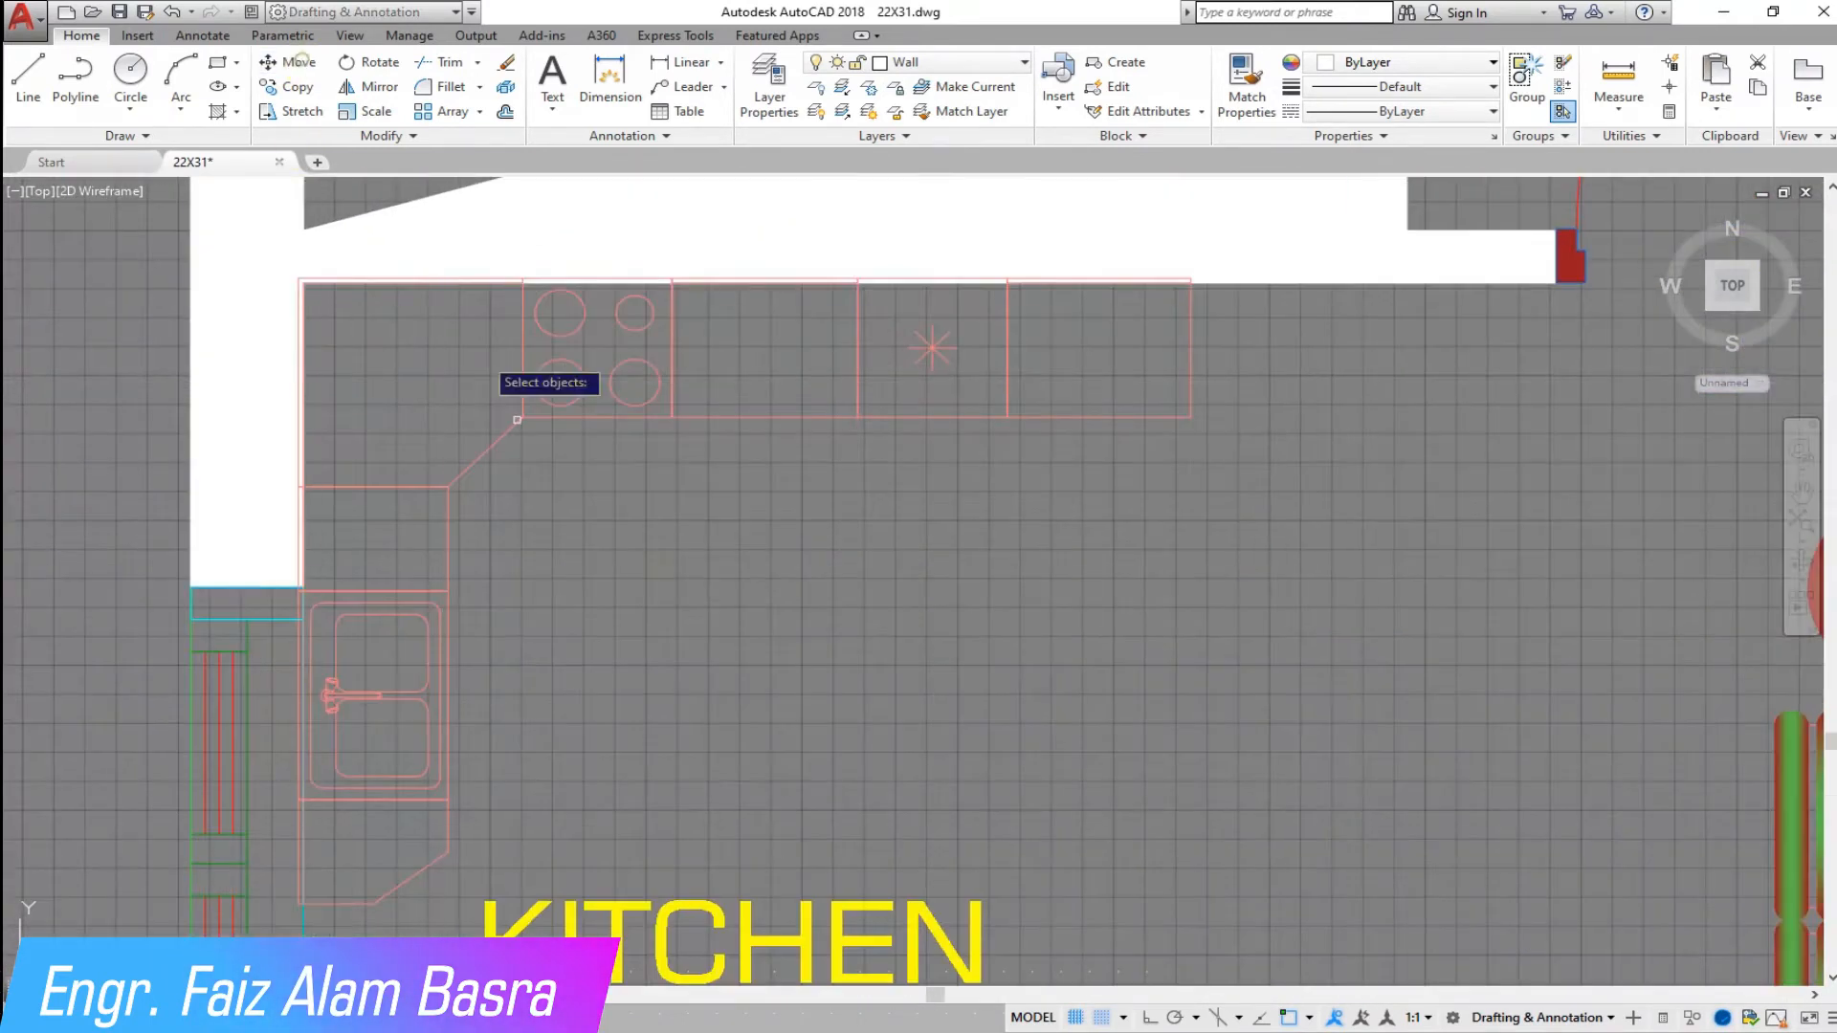
# - Move the copied kitchen counter diagonally clear of the walls at the kitchen's upper-left corner
pyautogui.click(521, 499)
pyautogui.click(439, 398)
pyautogui.press('Return')
pyautogui.click(450, 412)
pyautogui.click(488, 453)
# - Reposition the kitchen counter into the kitchen's lower-left corner, with the sink along the stair wall and the stove beside the window wall
pyautogui.click(304, 65)
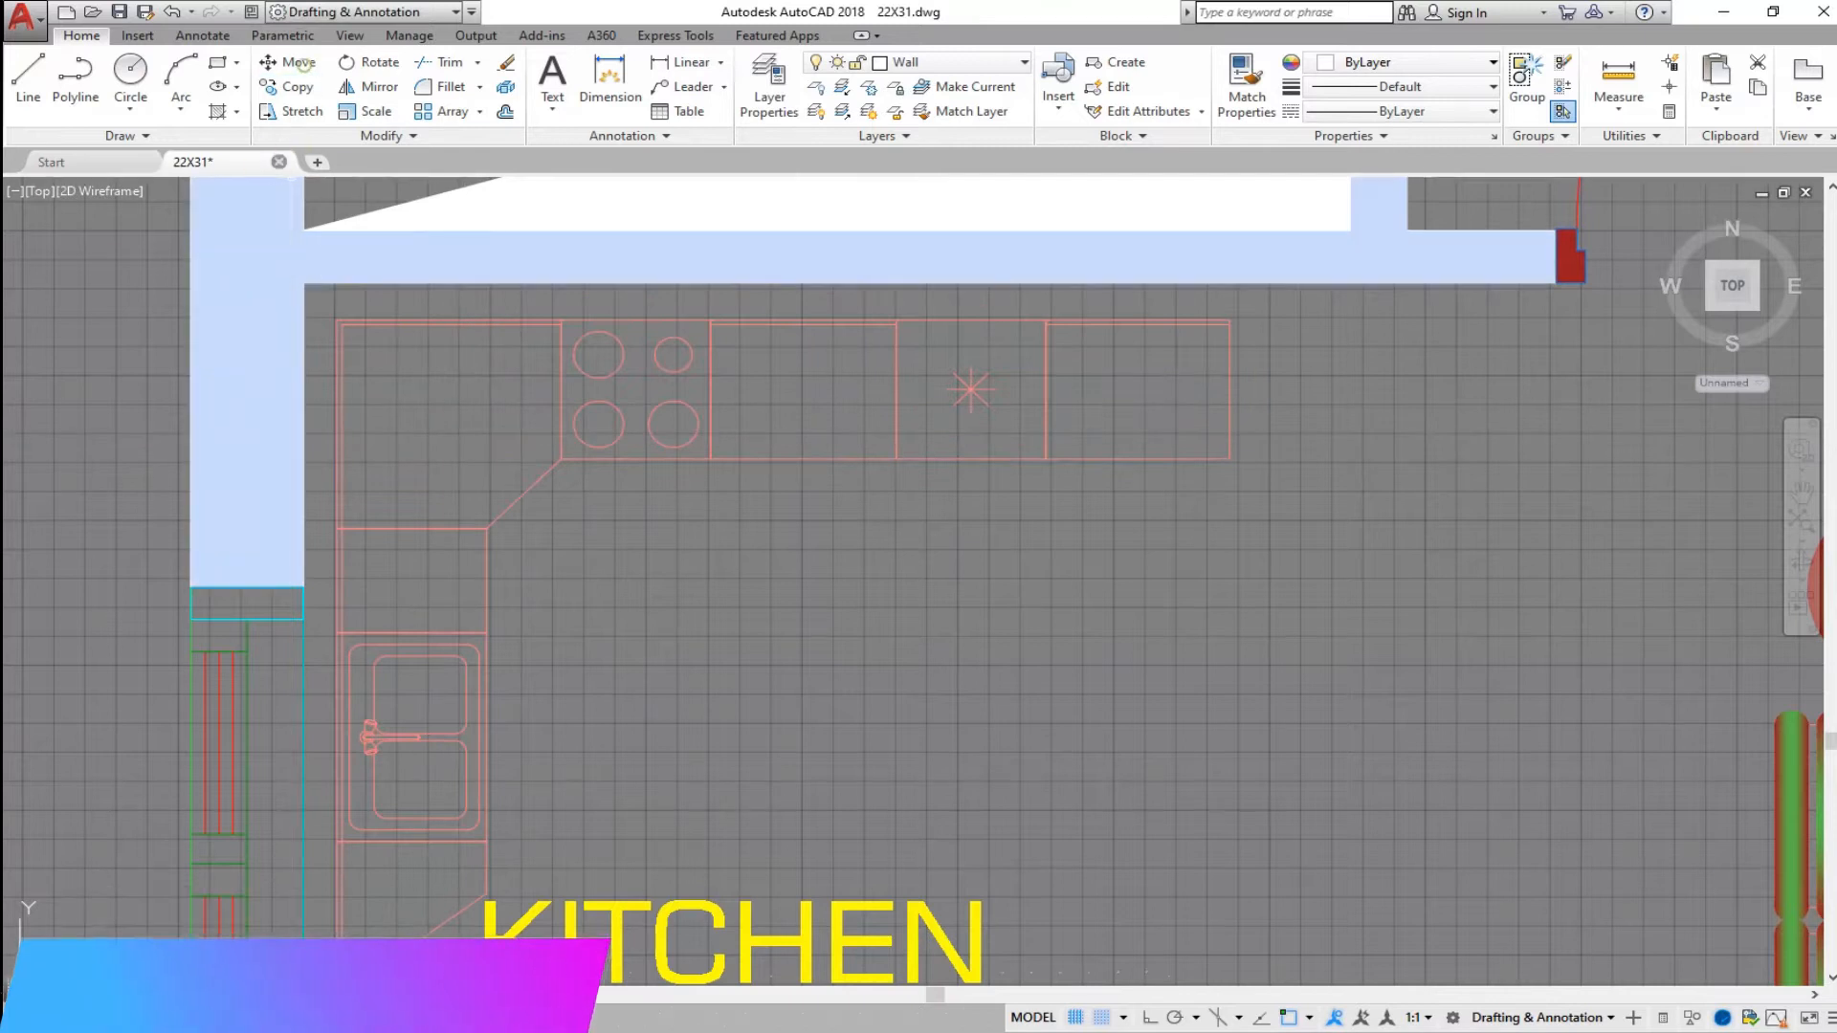
pyautogui.scroll(6, 267, 277)
pyautogui.click(543, 454)
pyautogui.scroll(-8, 431, 330)
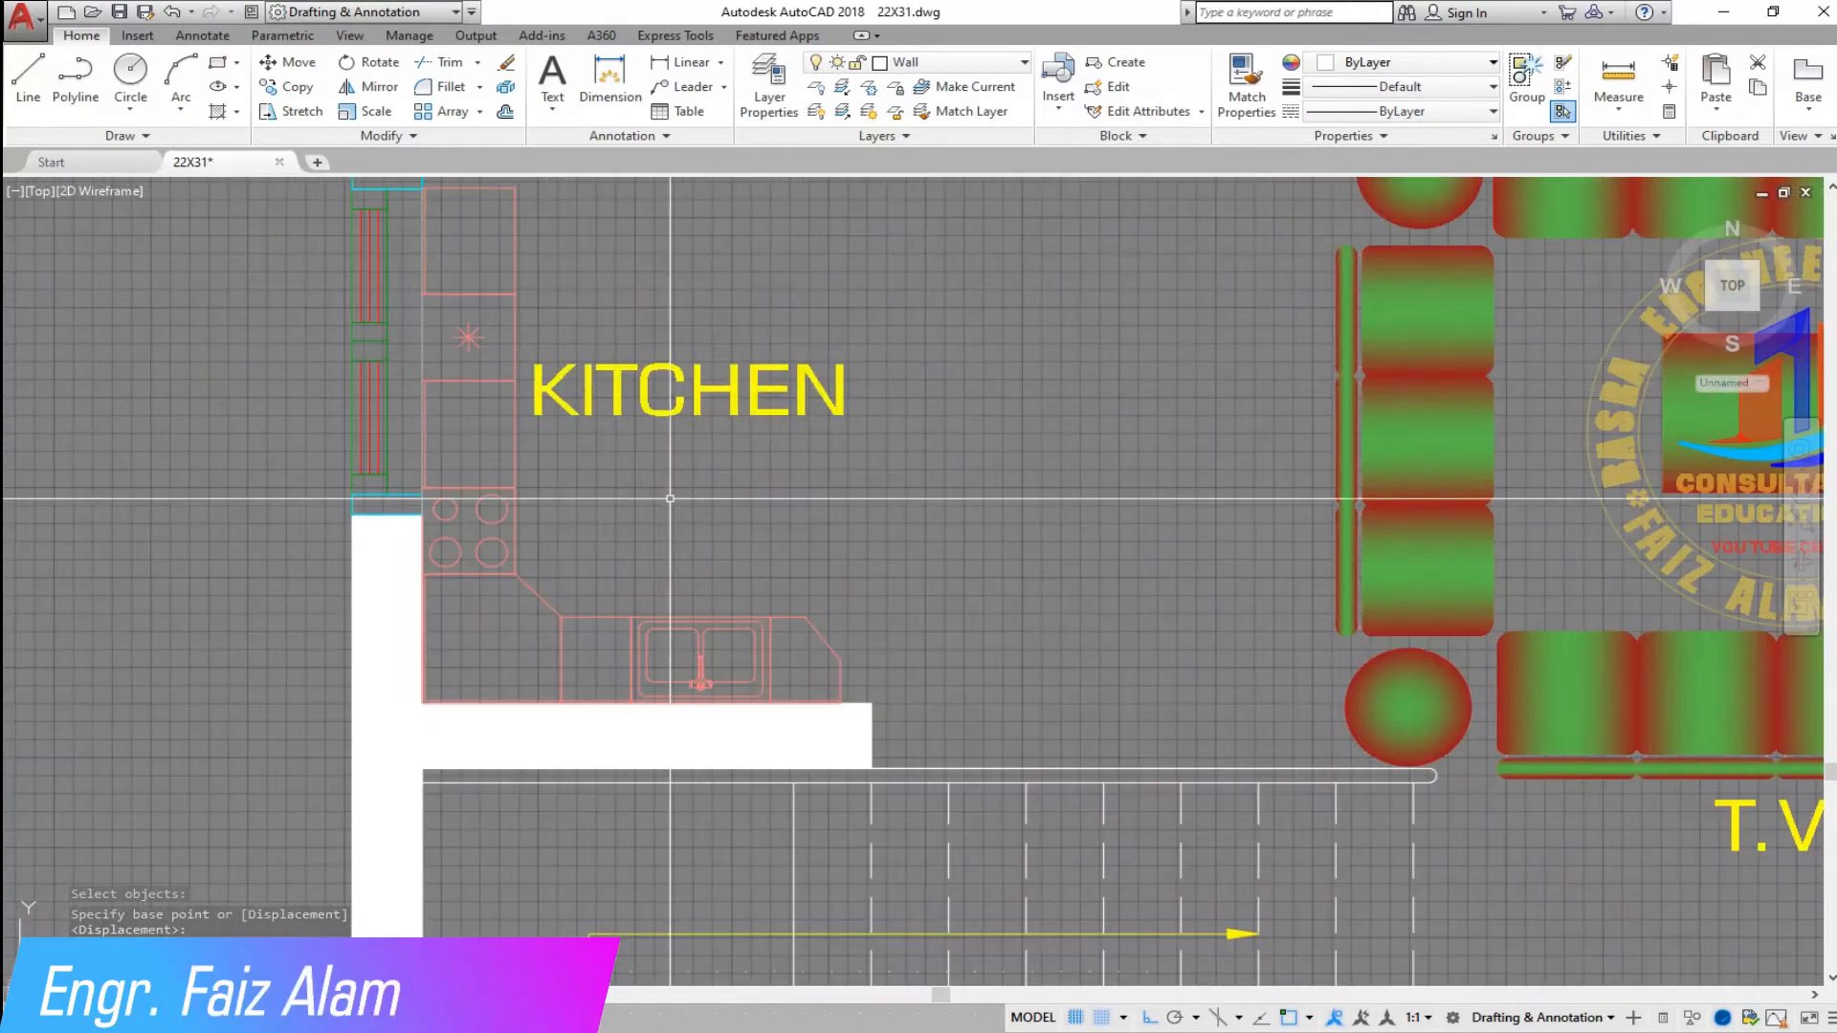
pyautogui.scroll(-2, 670, 498)
pyautogui.scroll(2, 647, 490)
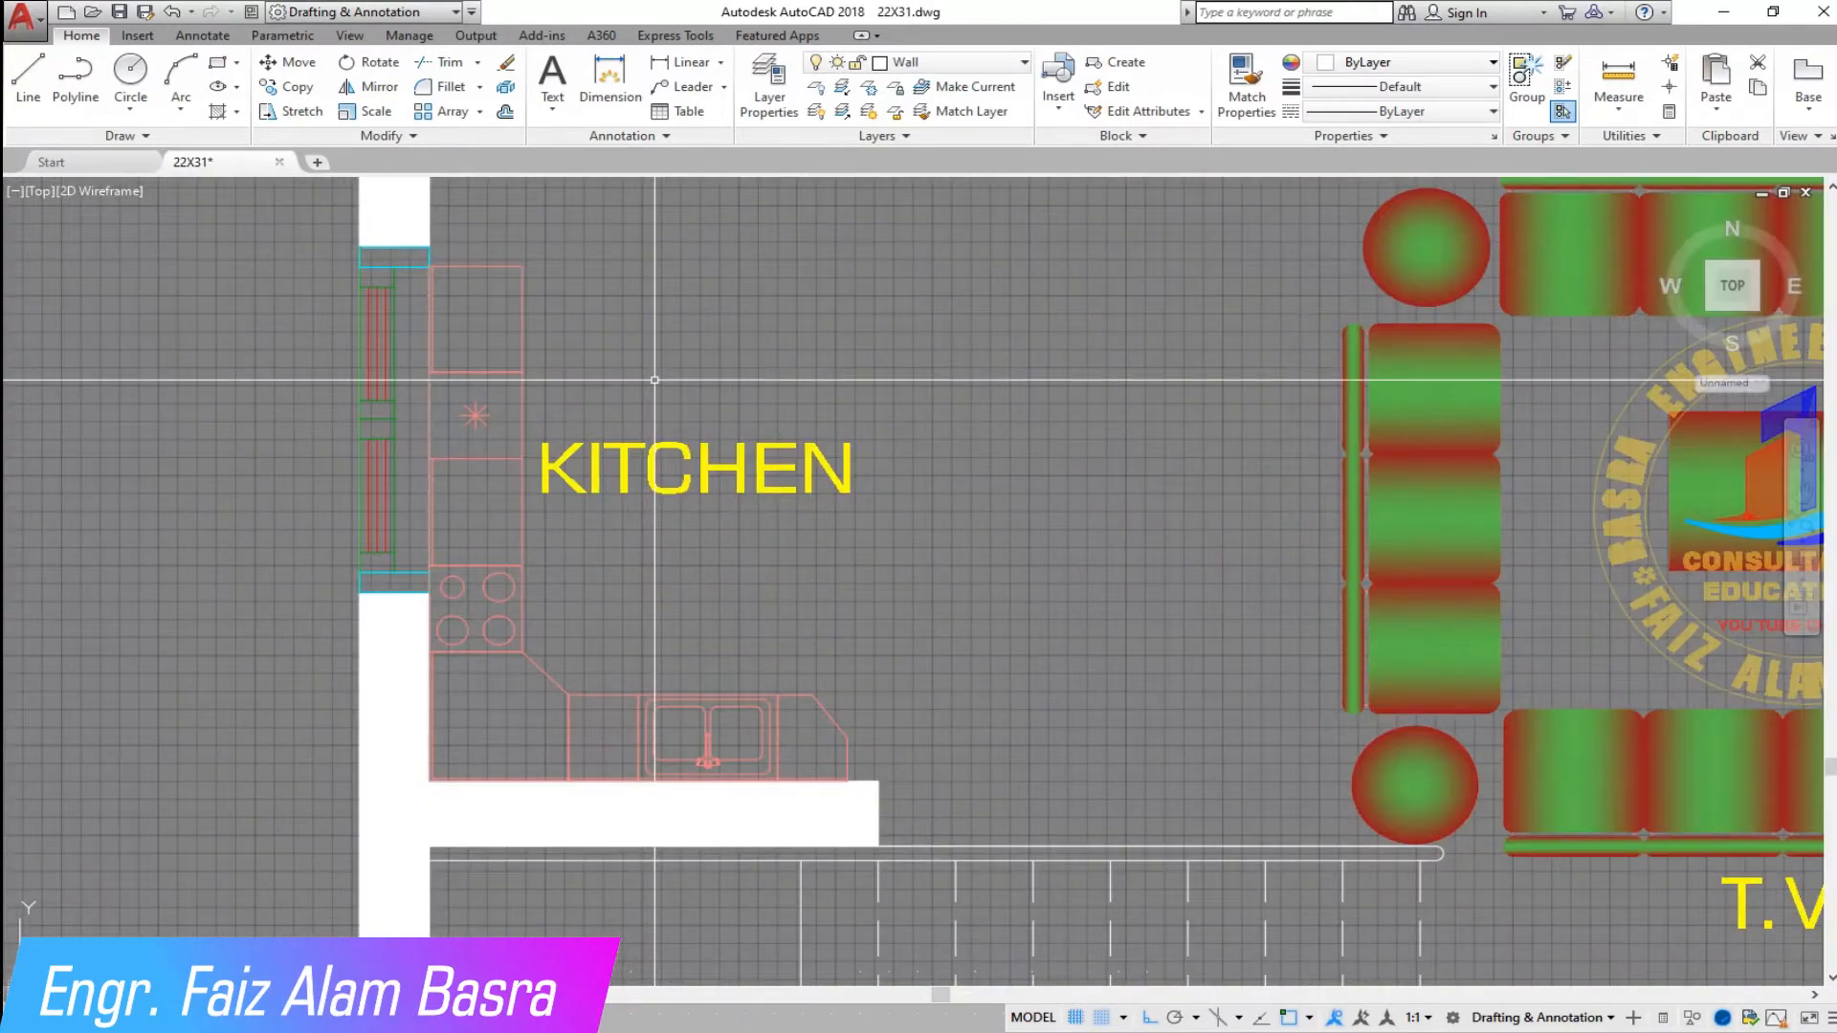
pyautogui.scroll(-2, 588, 539)
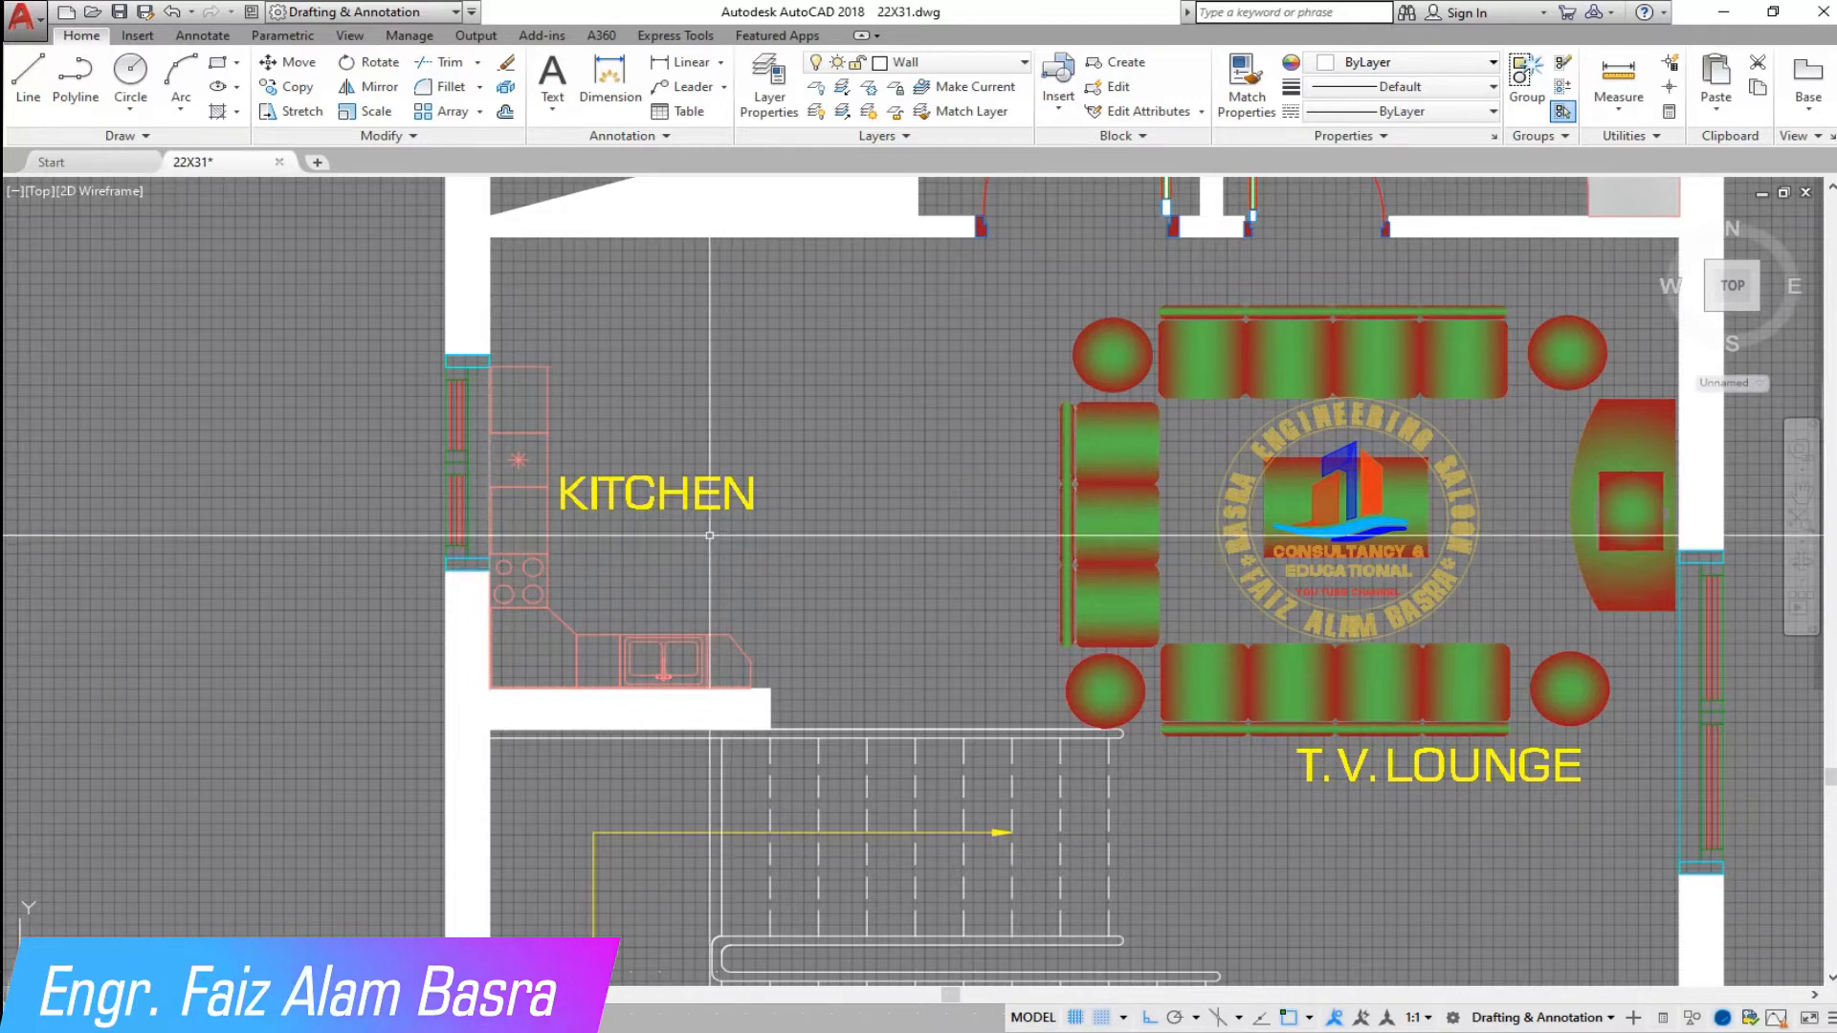
# - Draw a vertical line extending the counter's front edge up to the kitchen's upper wall
pyautogui.scroll(4, 489, 197)
pyautogui.click(29, 76)
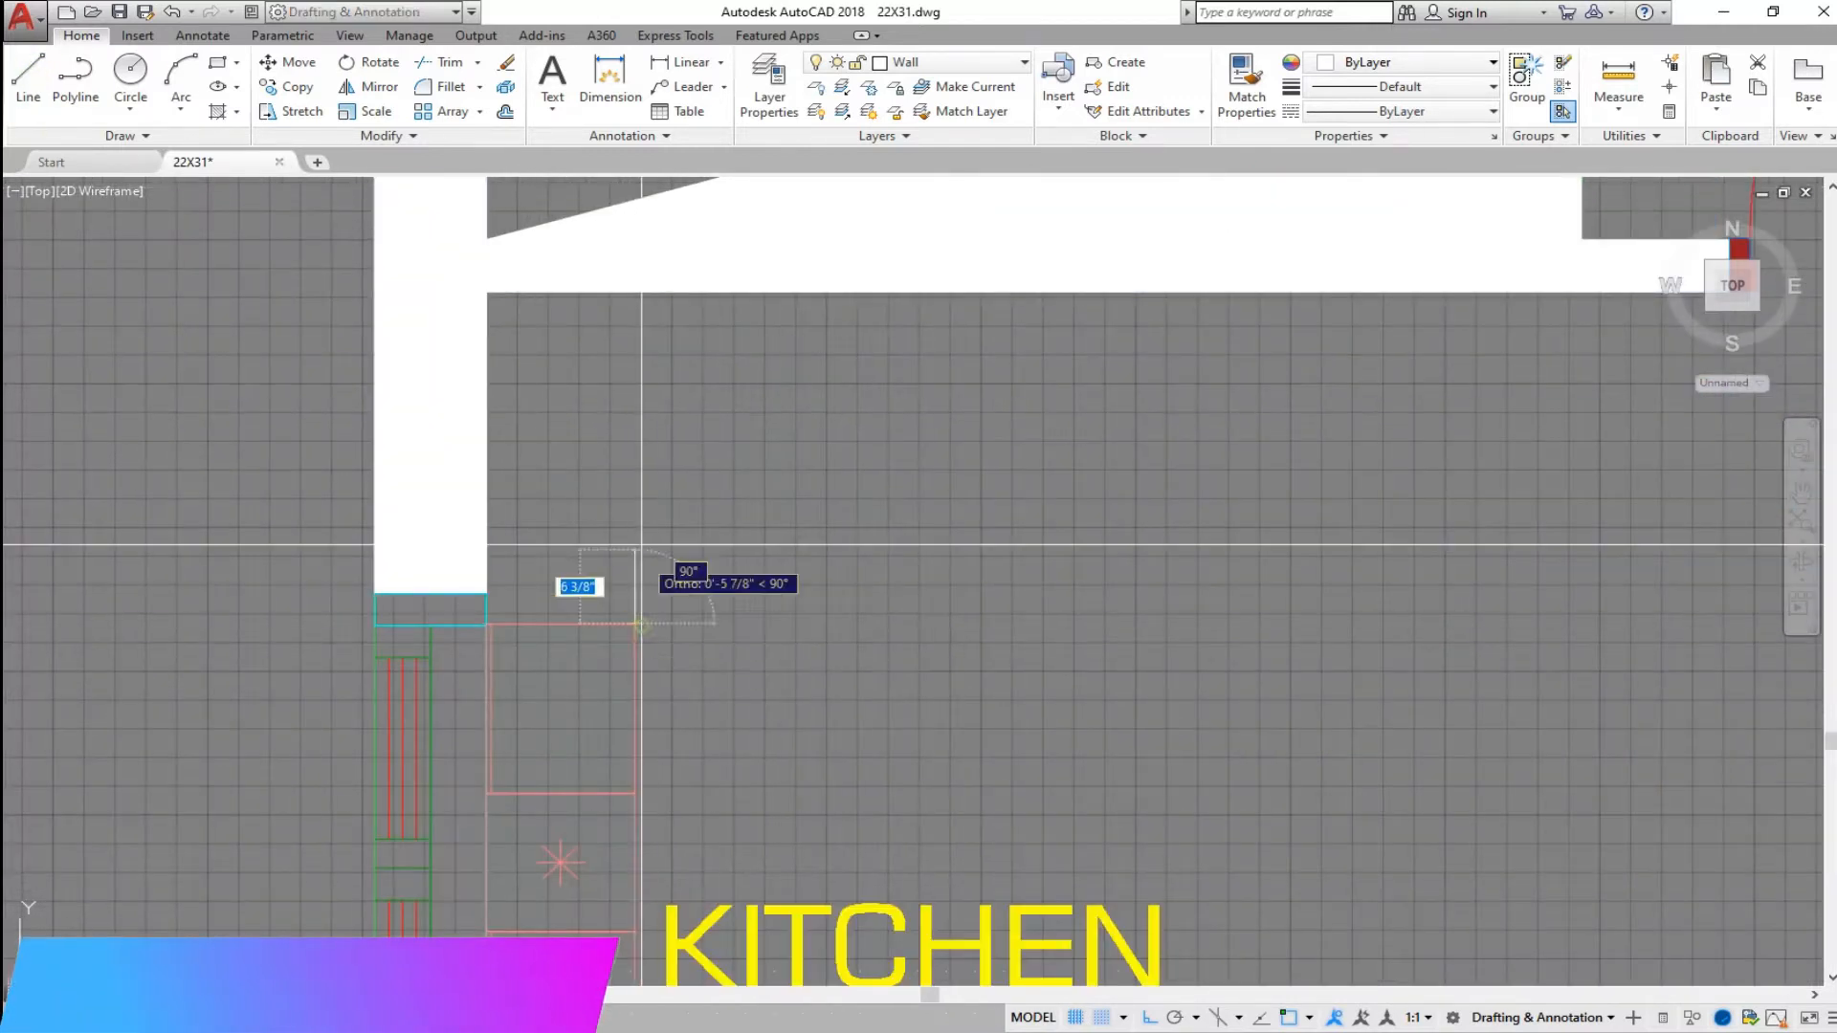
pyautogui.scroll(-3, 634, 362)
pyautogui.scroll(2, 716, 537)
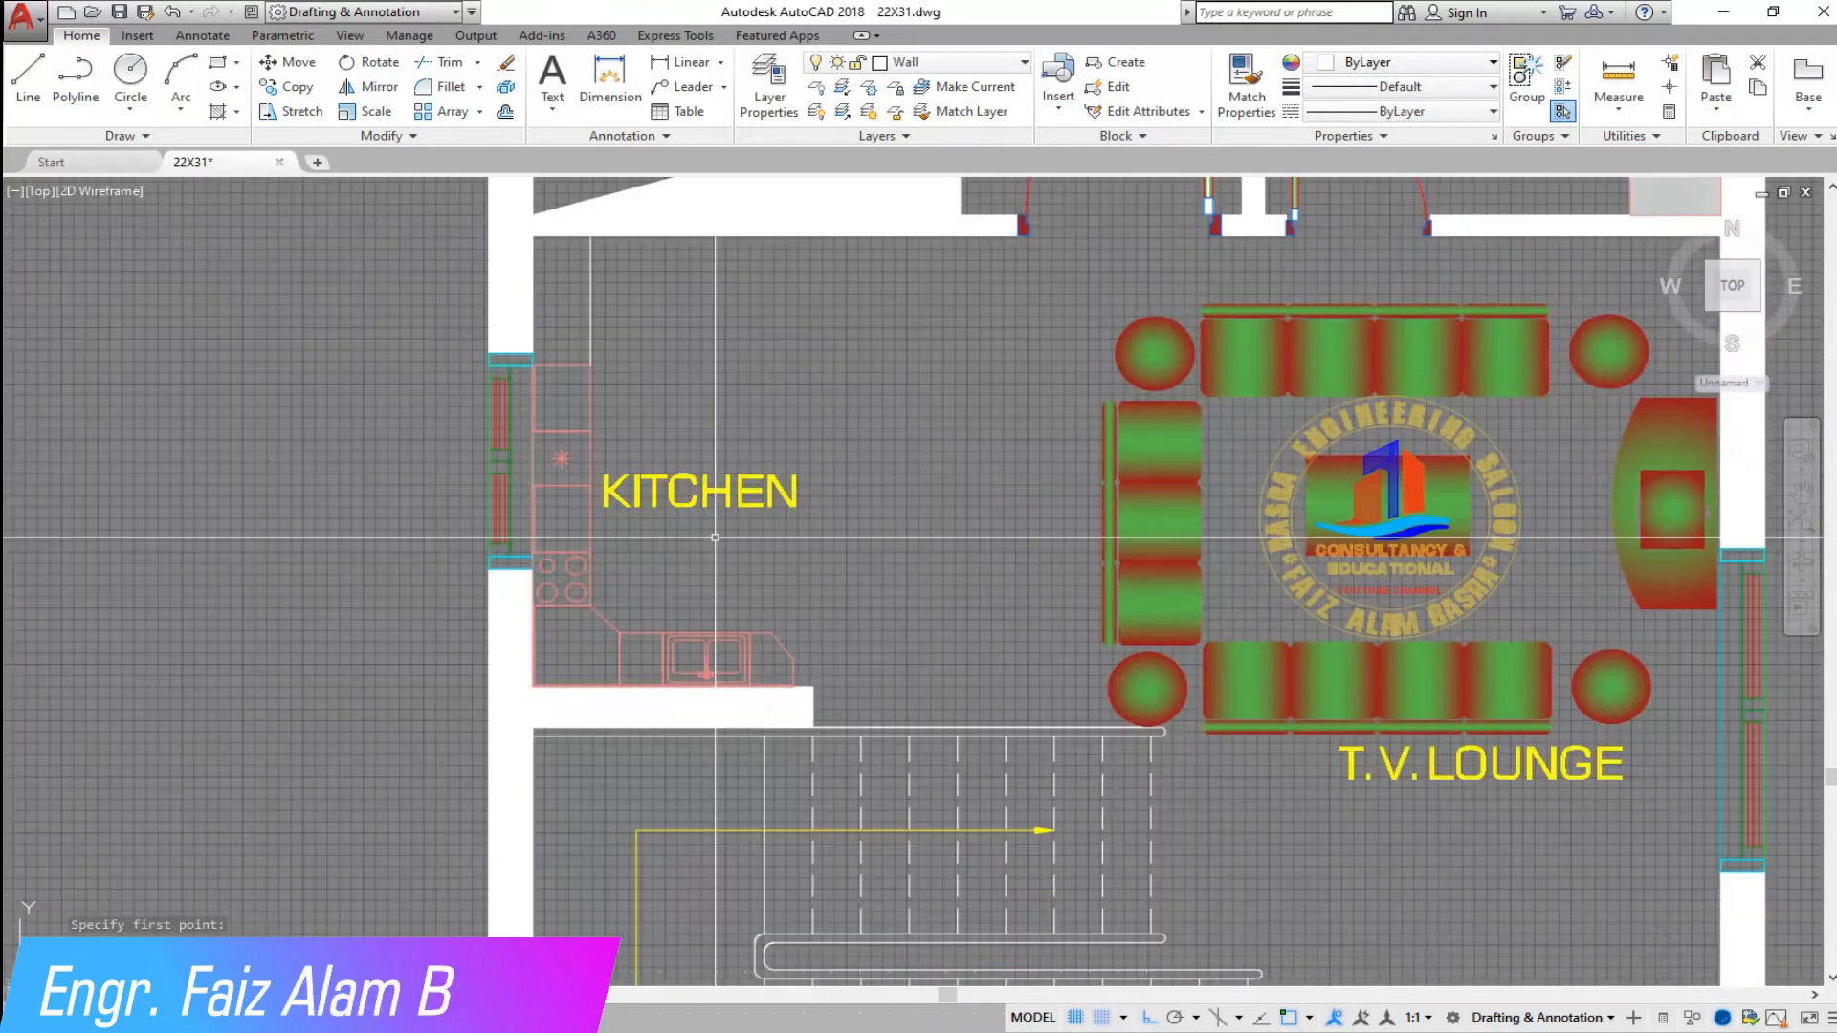
# - Match the kitchen counter's properties onto the new front edge line
pyautogui.scroll(2, 611, 283)
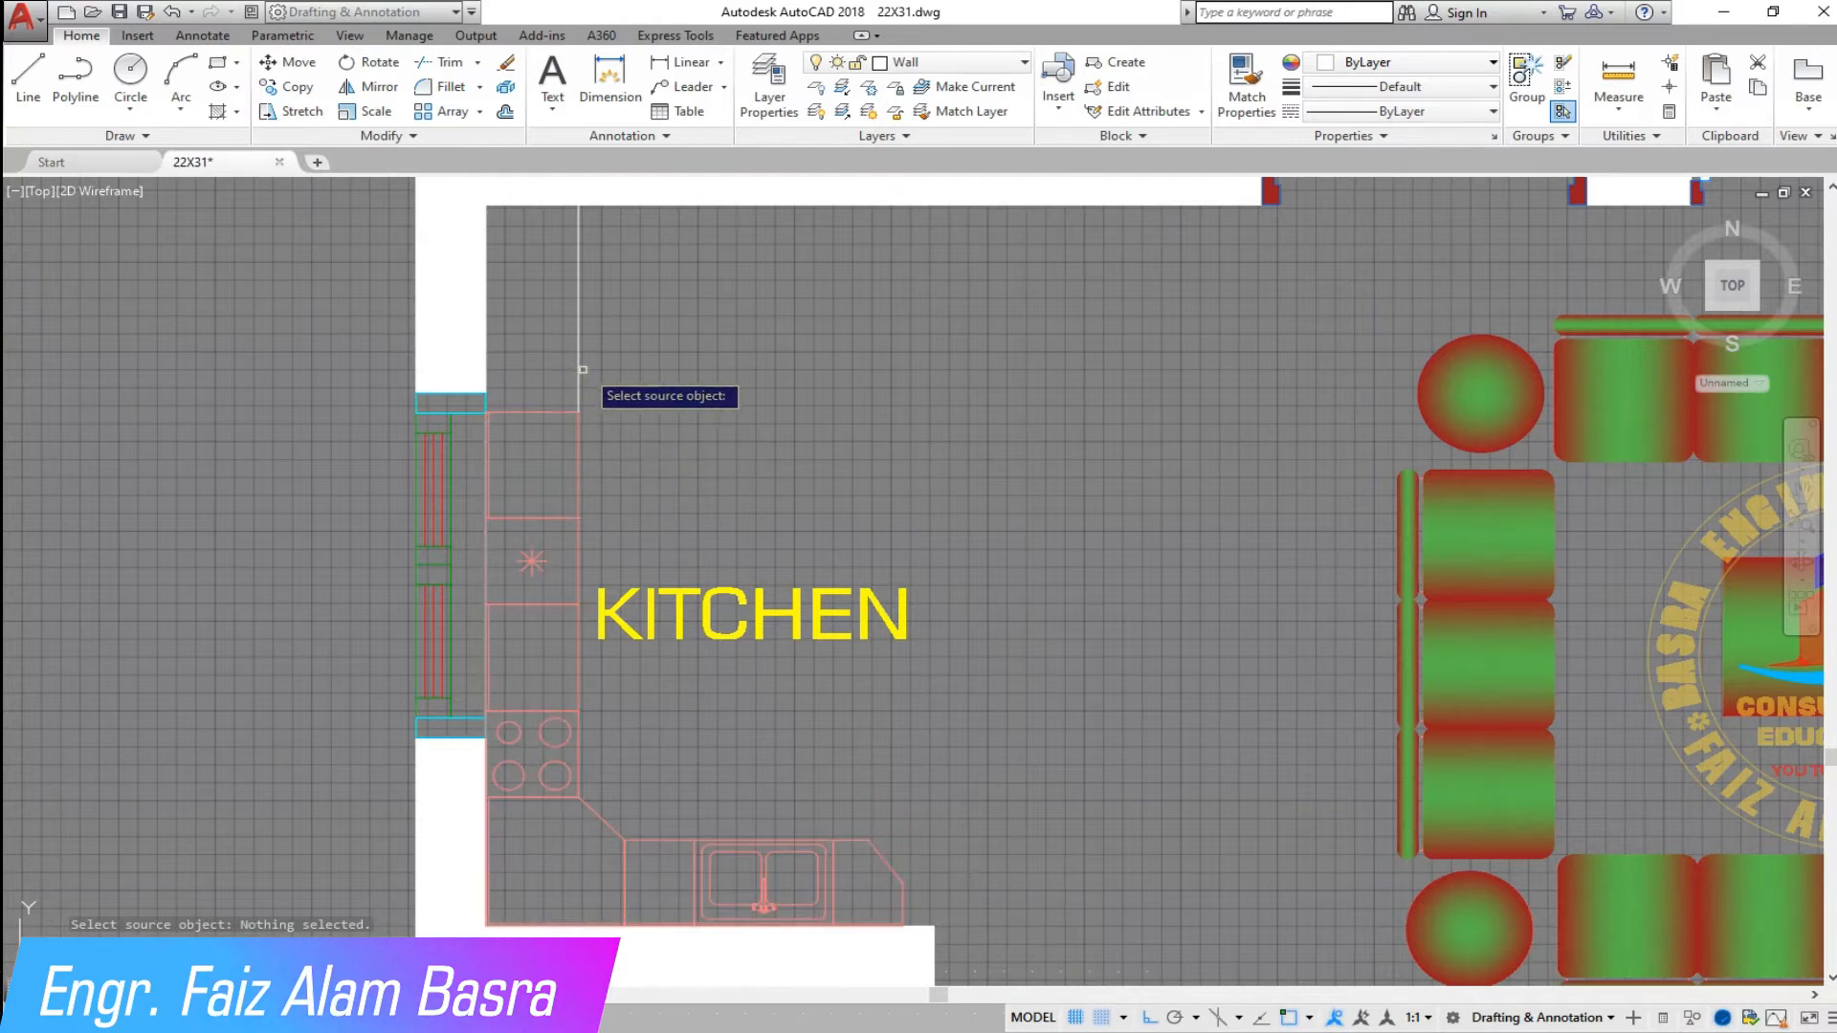
pyautogui.click(579, 368)
pyautogui.press('Escape')
pyautogui.click(1247, 86)
pyautogui.scroll(6, 502, 409)
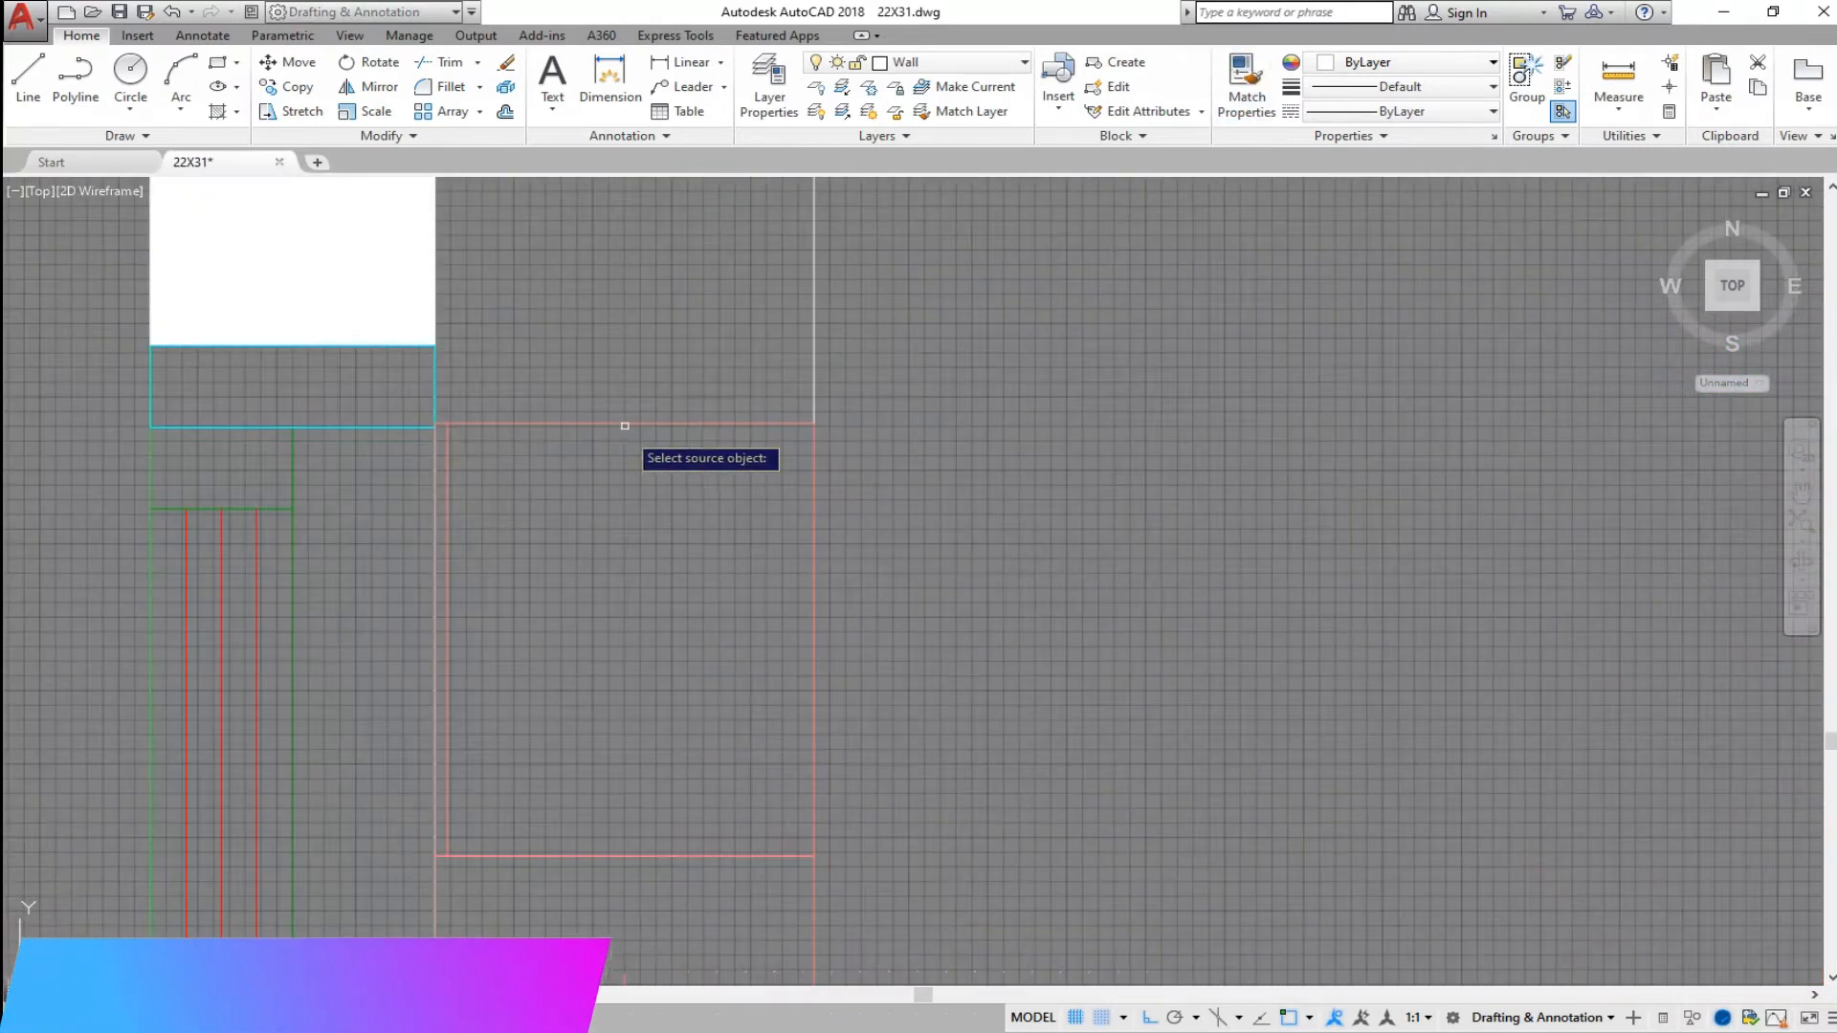
pyautogui.click(624, 424)
pyautogui.click(923, 415)
pyautogui.click(754, 308)
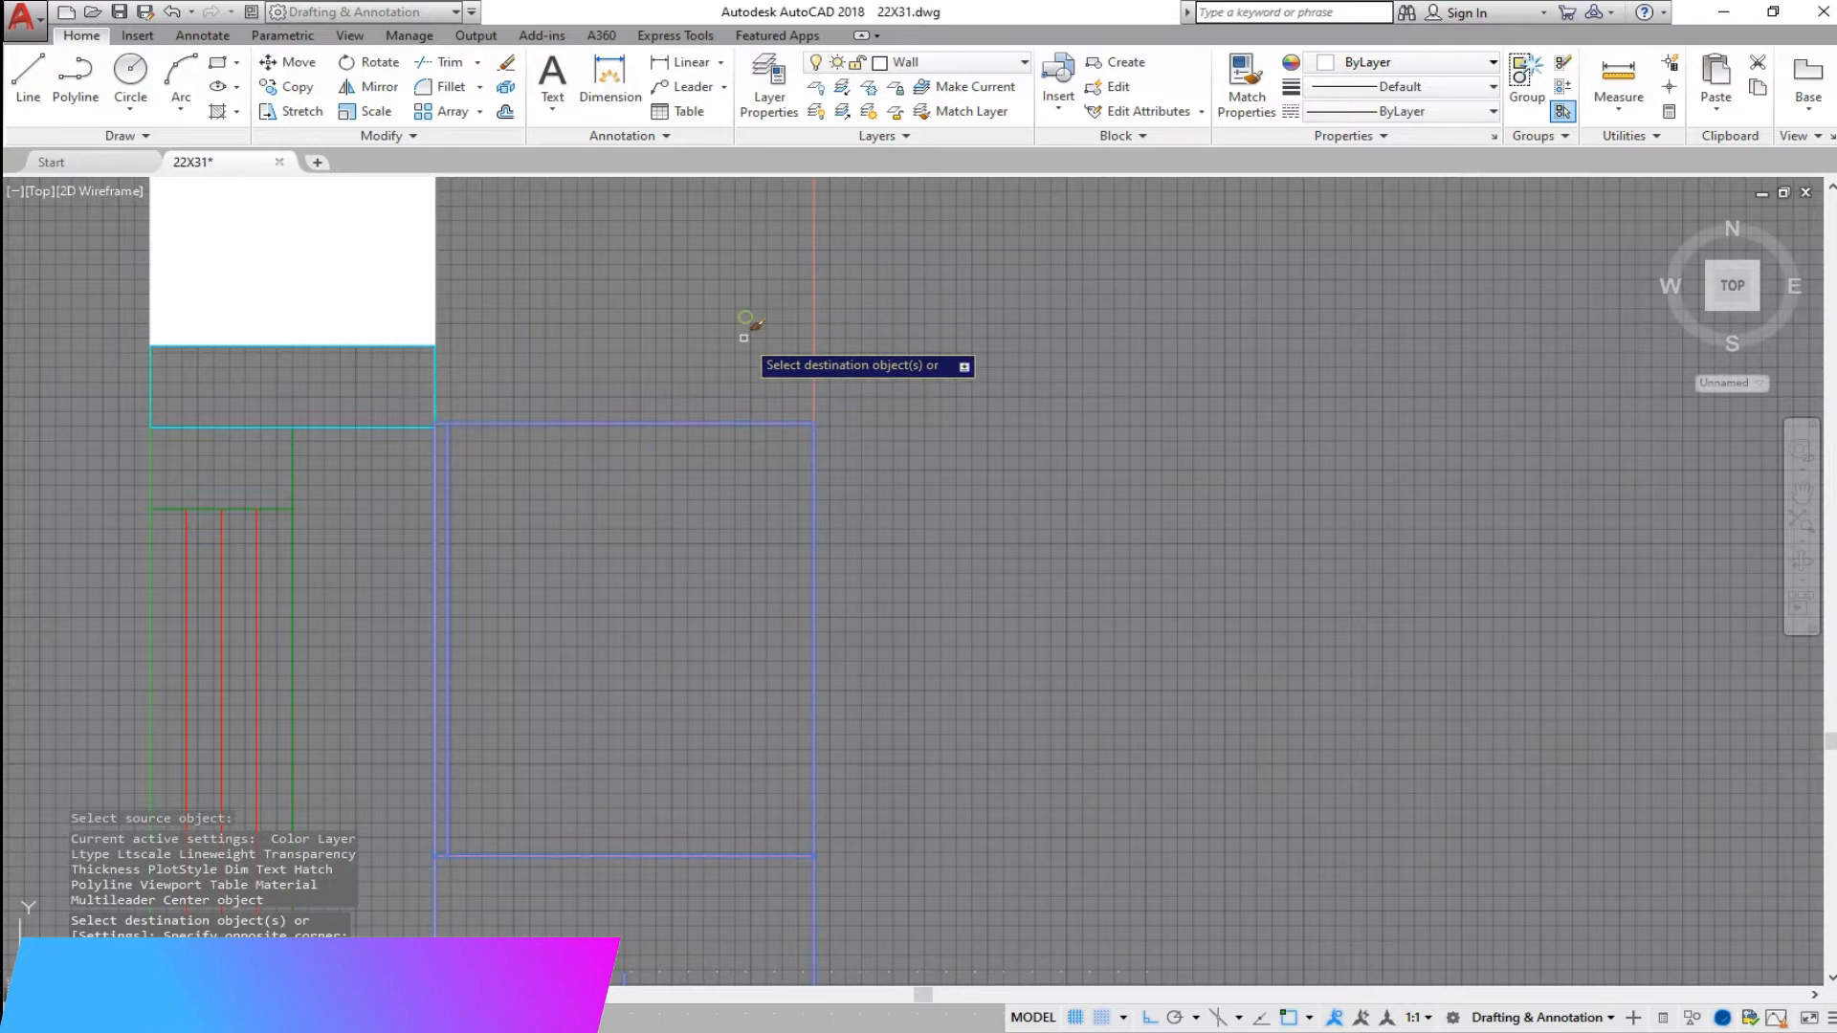
pyautogui.press('Escape')
# - Draw a vertical line extending the counter's inner back edge up to the kitchen's upper wall
pyautogui.scroll(-5, 531, 532)
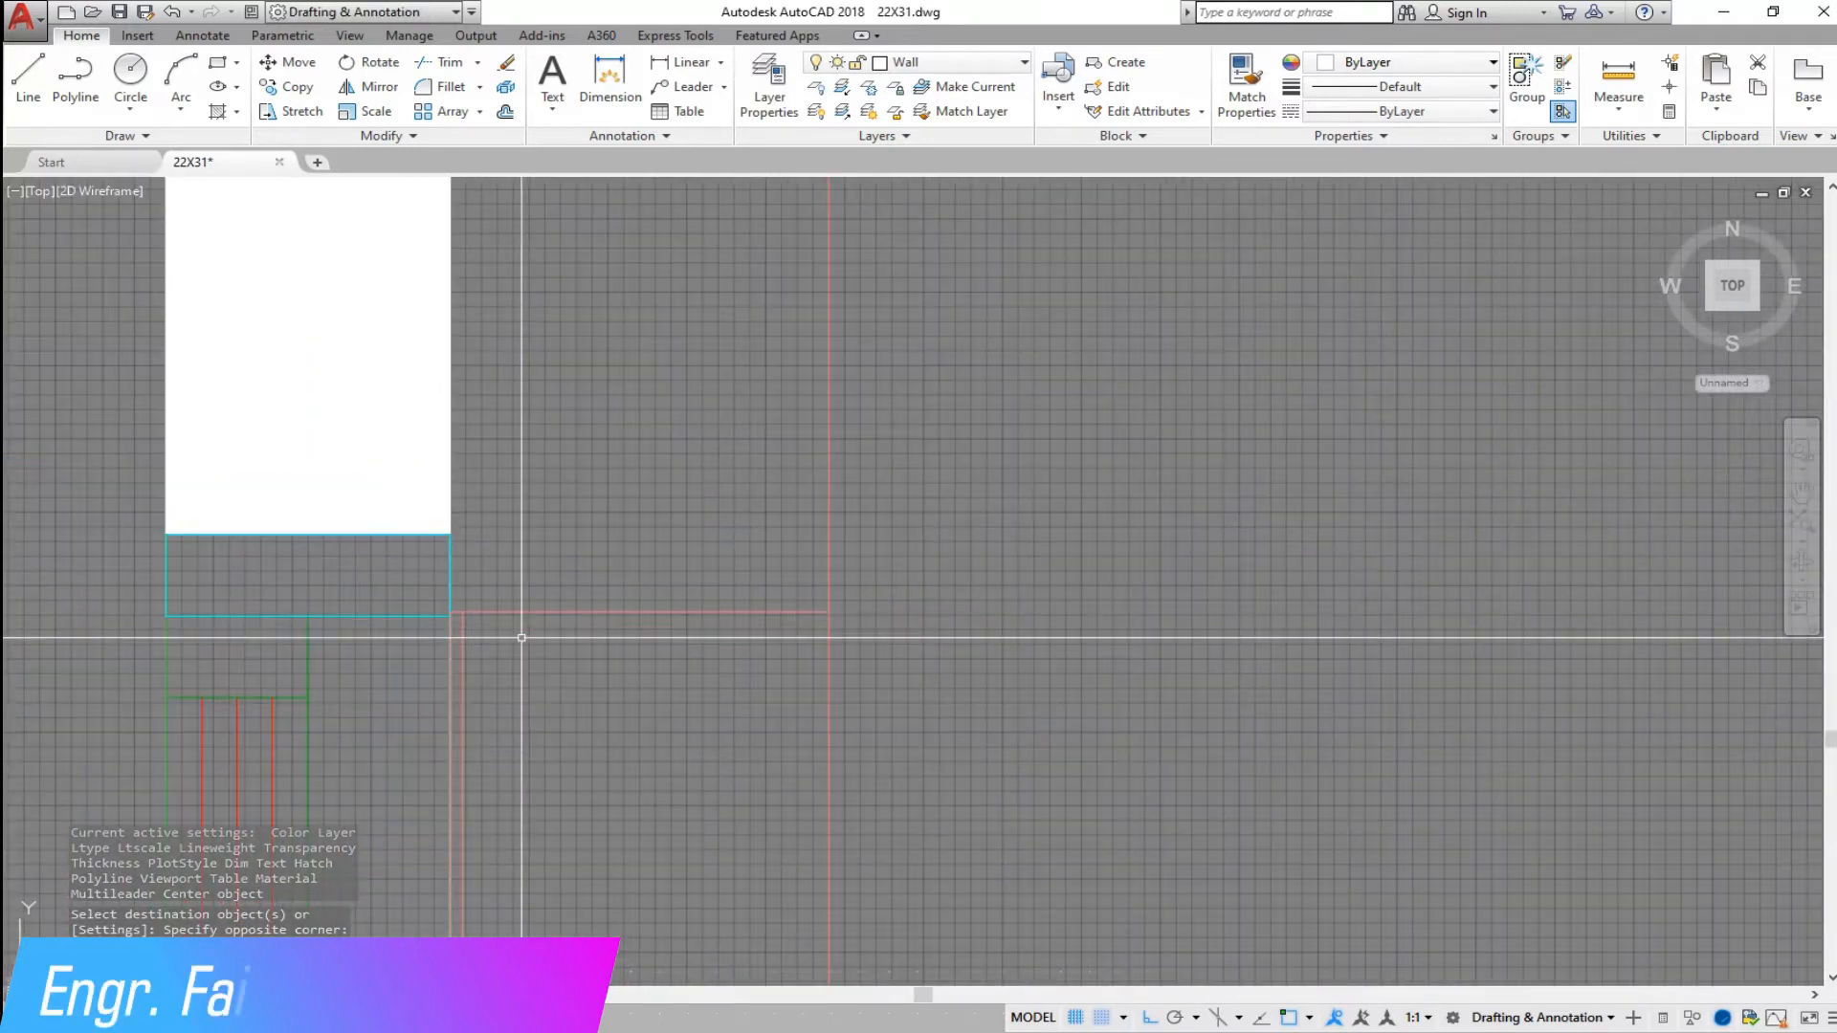
pyautogui.scroll(5, 528, 536)
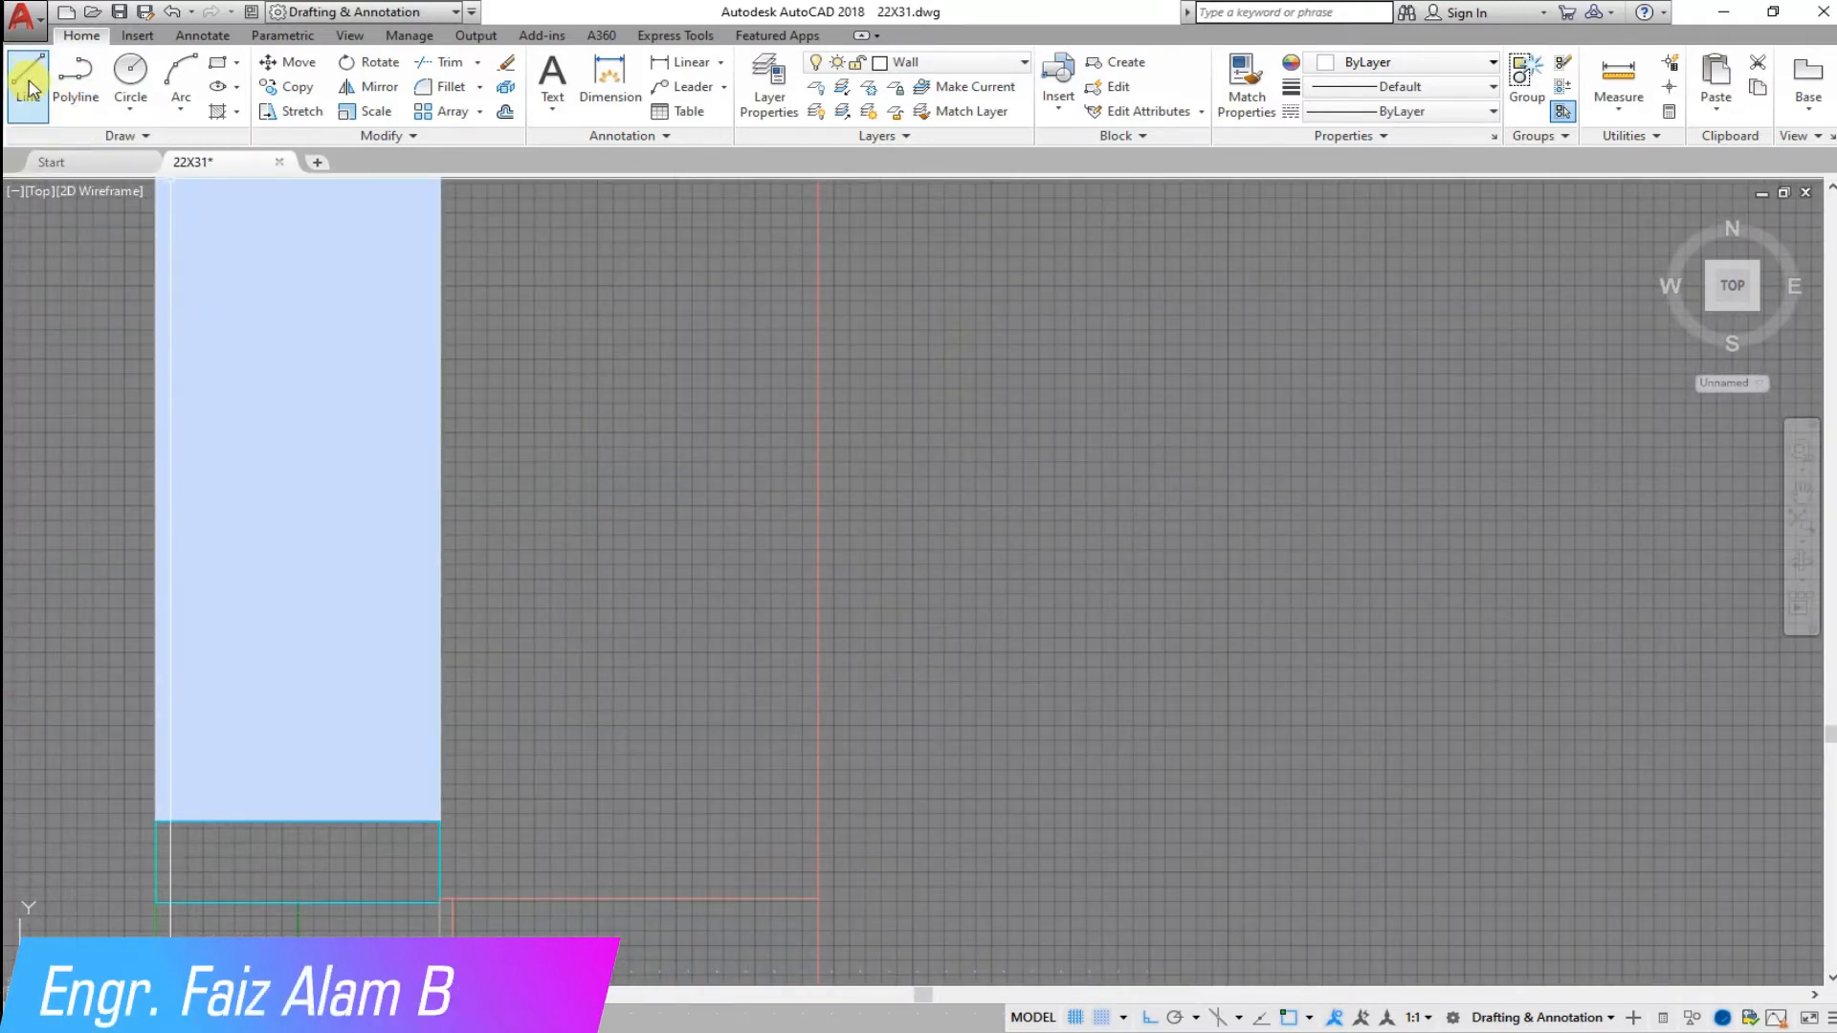
pyautogui.click(30, 91)
pyautogui.click(452, 898)
pyautogui.scroll(-3, 516, 565)
pyautogui.scroll(5, 474, 234)
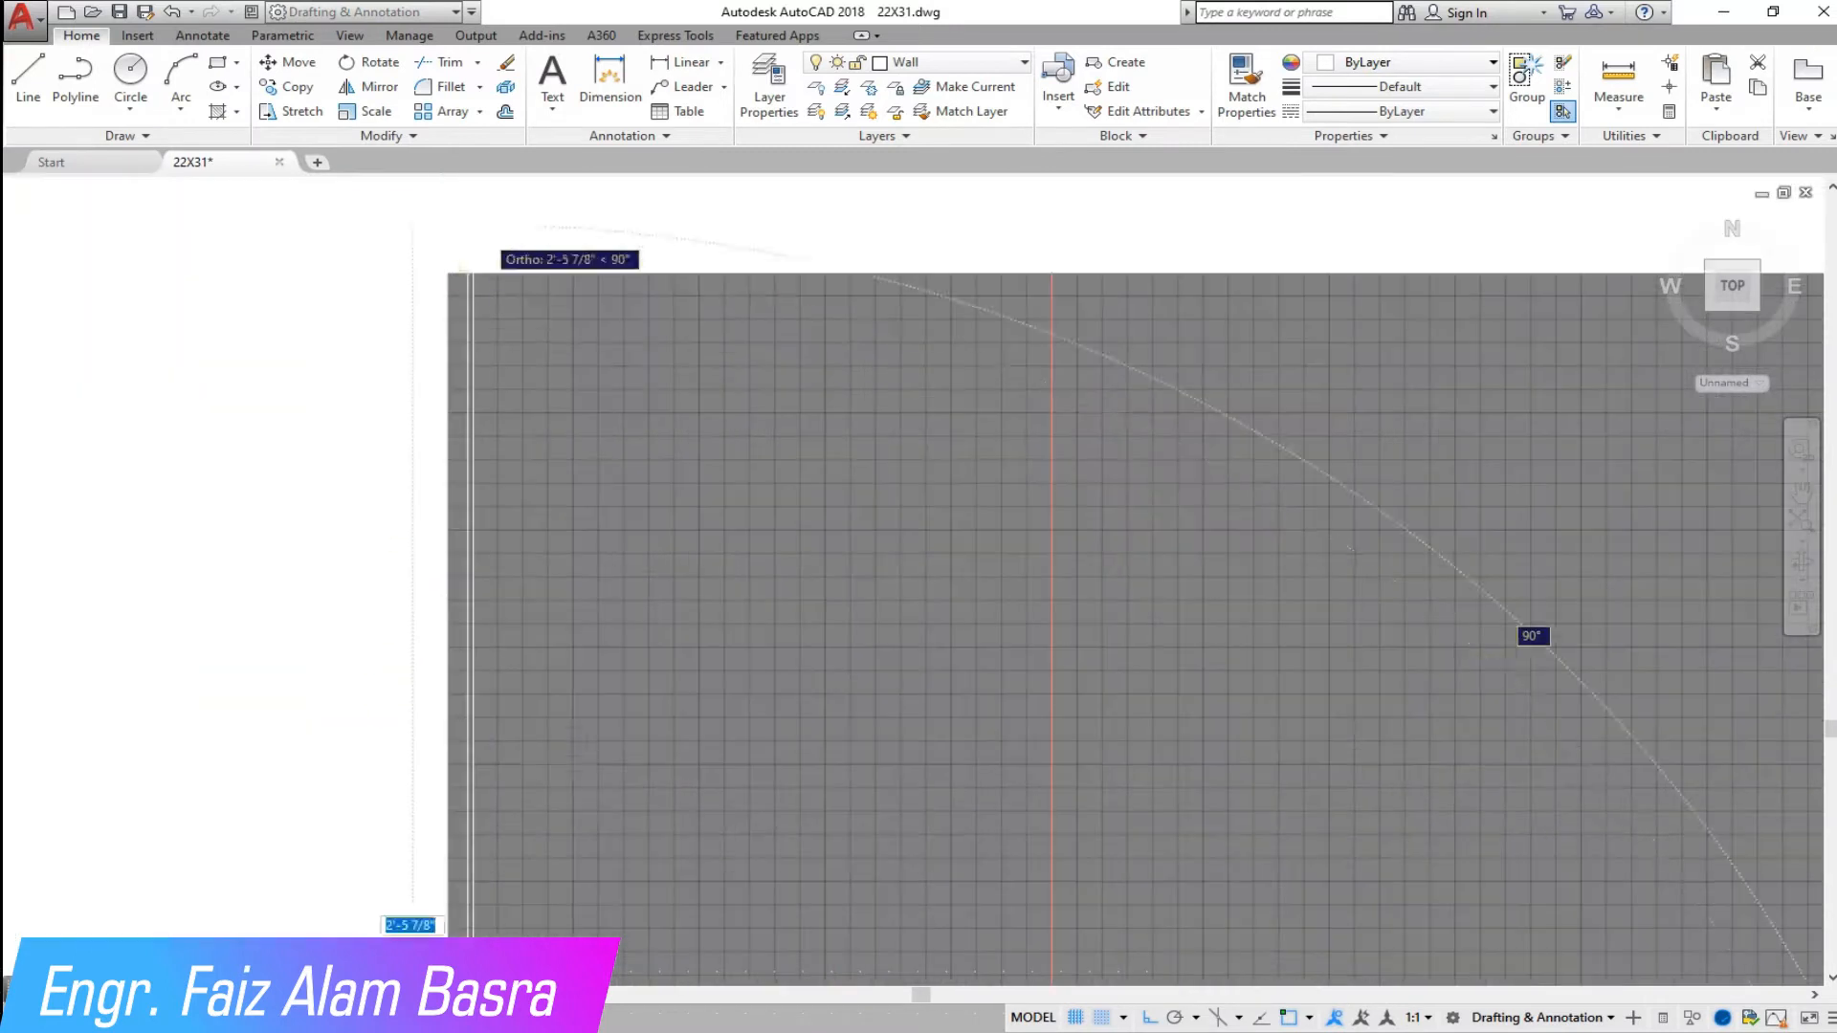
pyautogui.press('Escape')
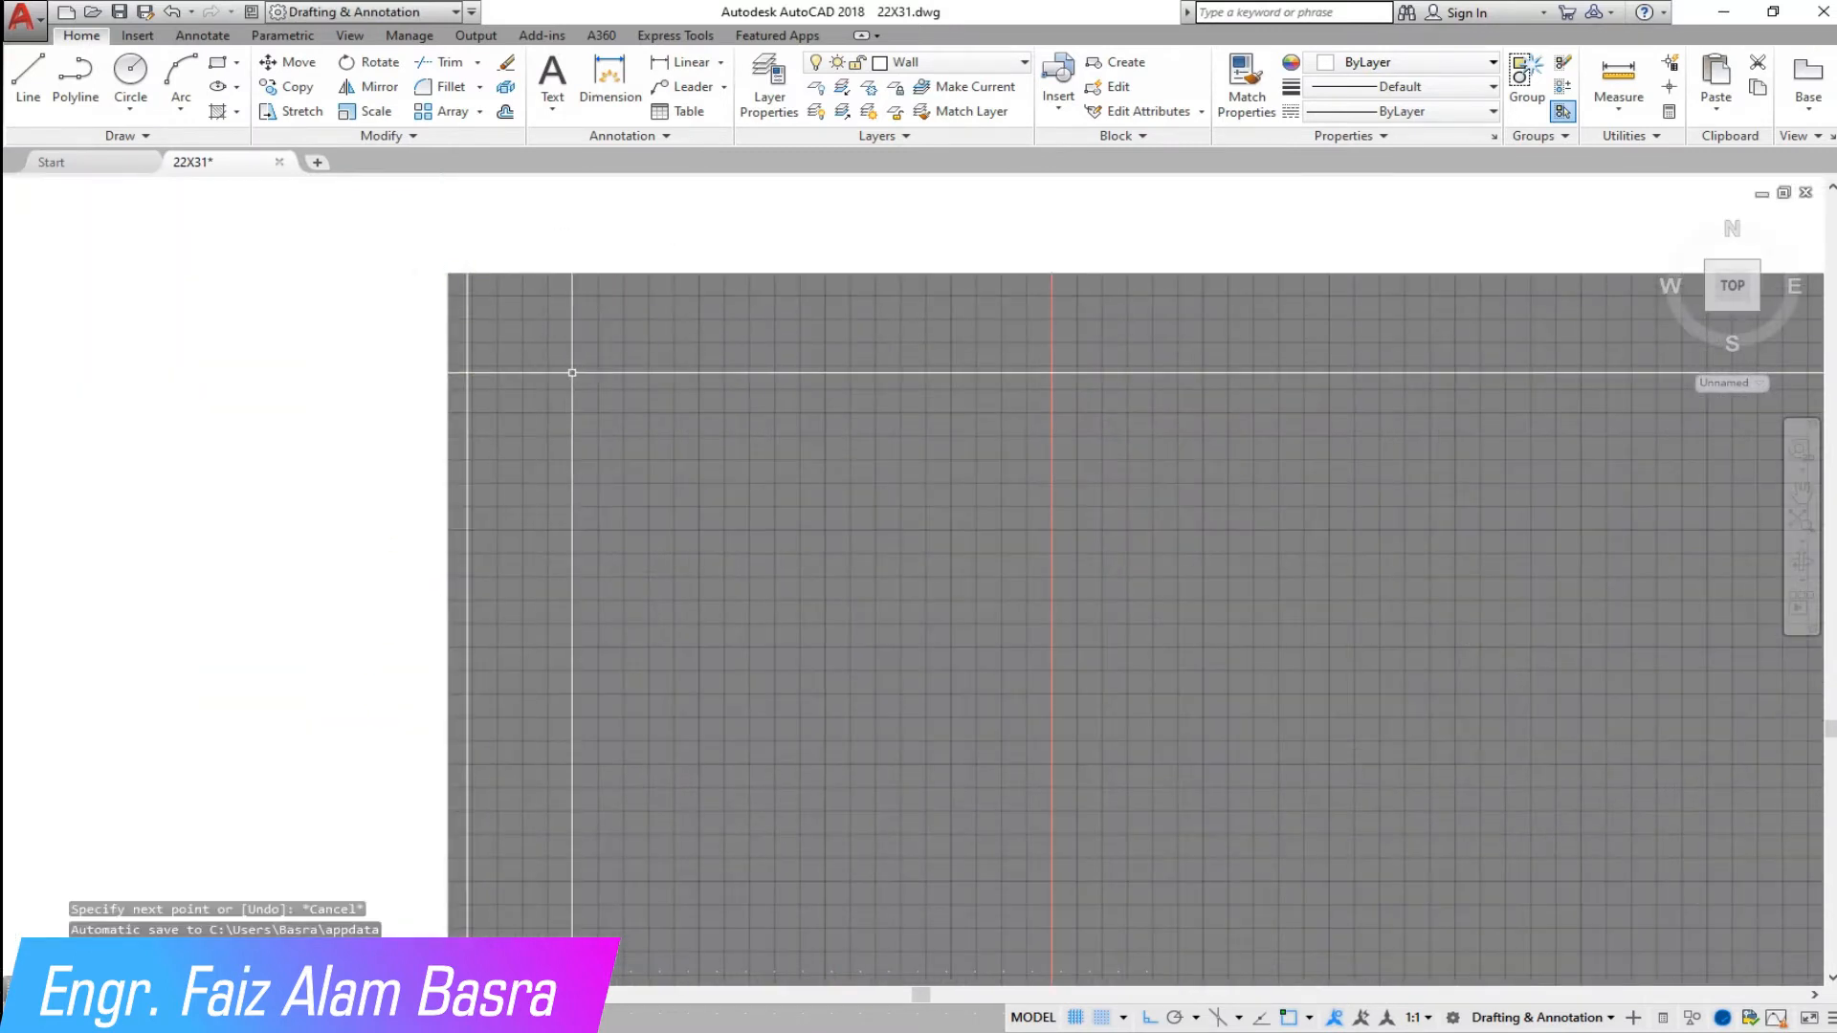
# - Match the front edge line's properties onto the new back edge line of the counter
pyautogui.scroll(-6, 572, 372)
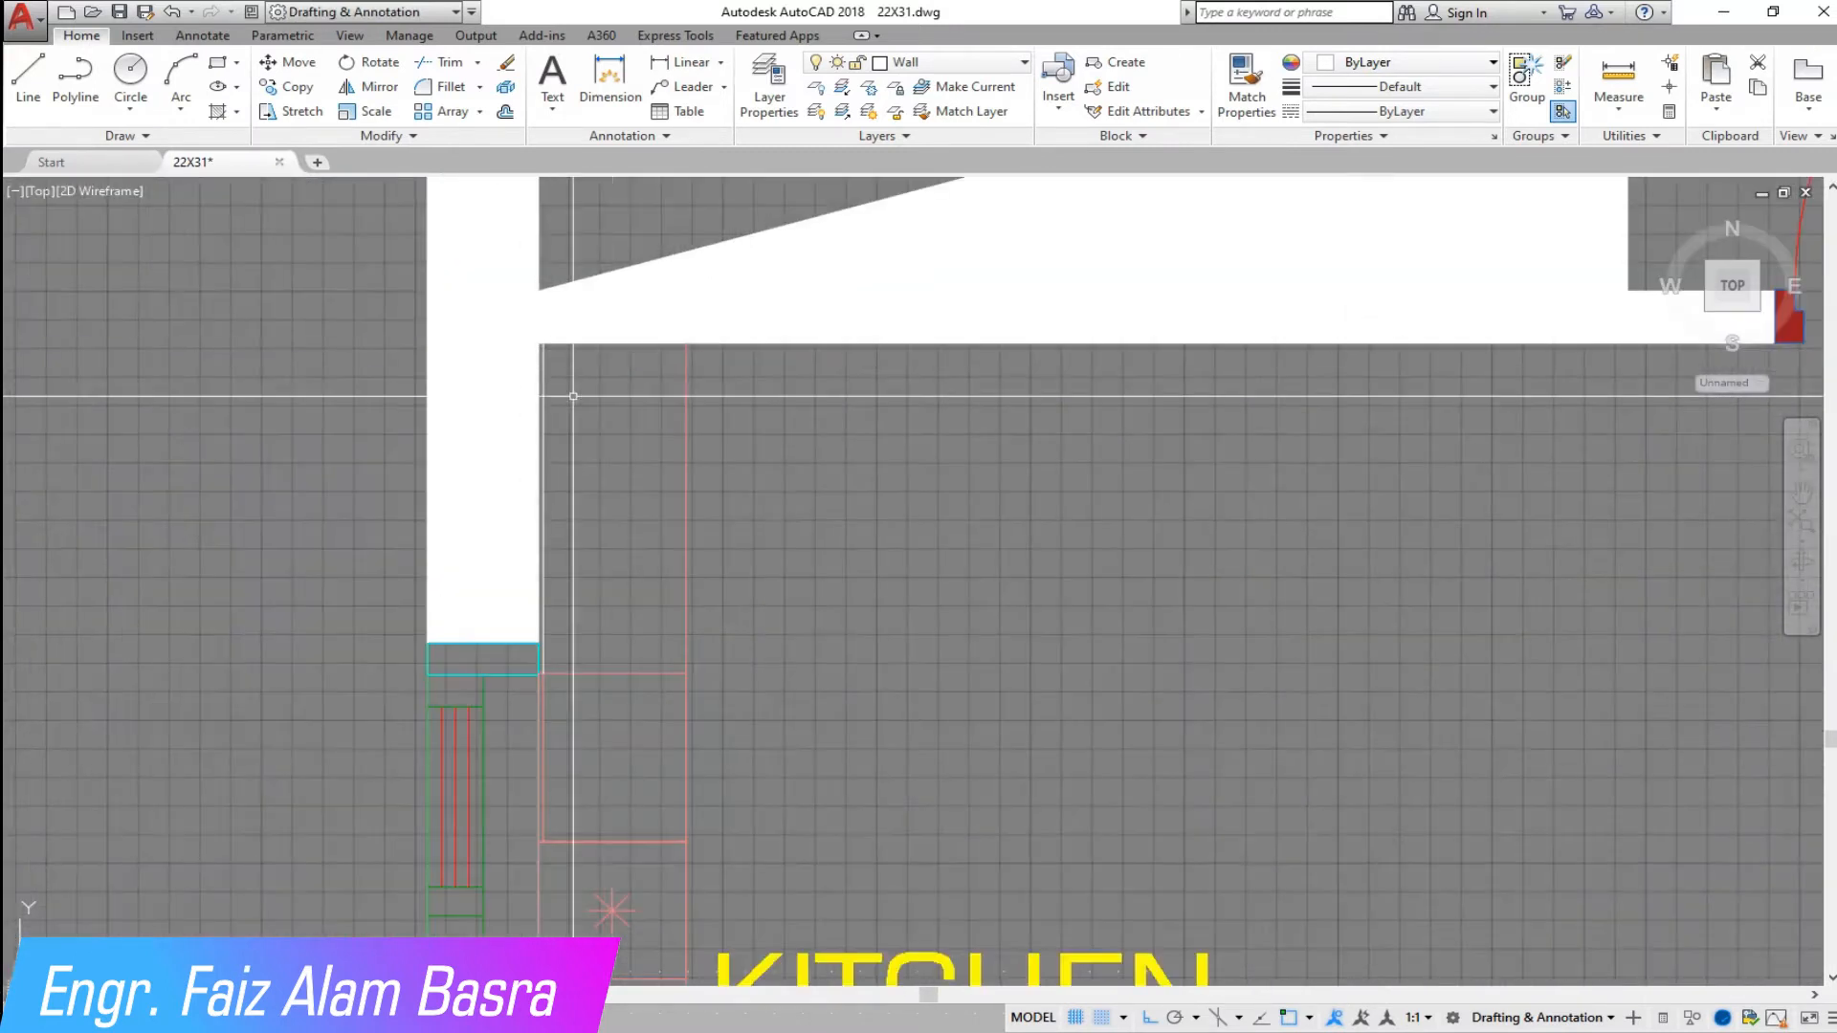
pyautogui.scroll(2, 626, 565)
pyautogui.write('ma')
pyautogui.press('Return')
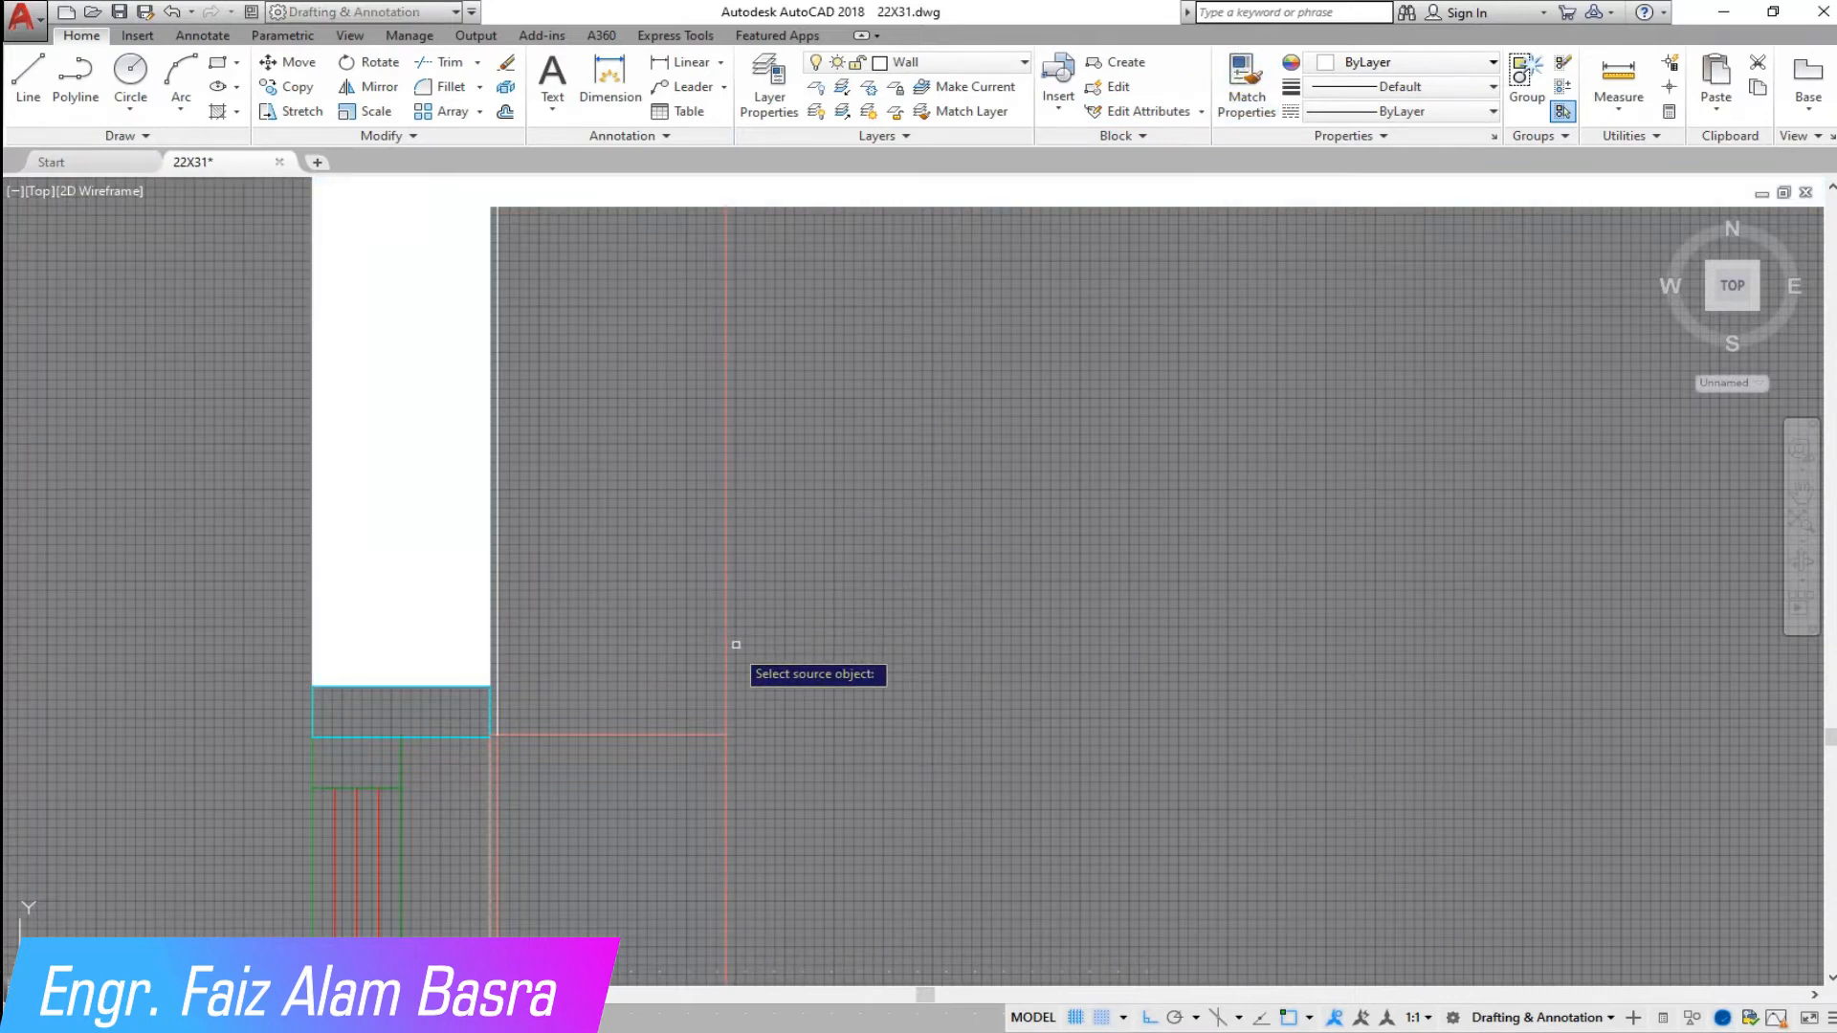
pyautogui.click(726, 654)
pyautogui.scroll(2, 516, 702)
pyautogui.click(485, 679)
pyautogui.click(464, 663)
pyautogui.press('Escape')
pyautogui.scroll(-1, 571, 630)
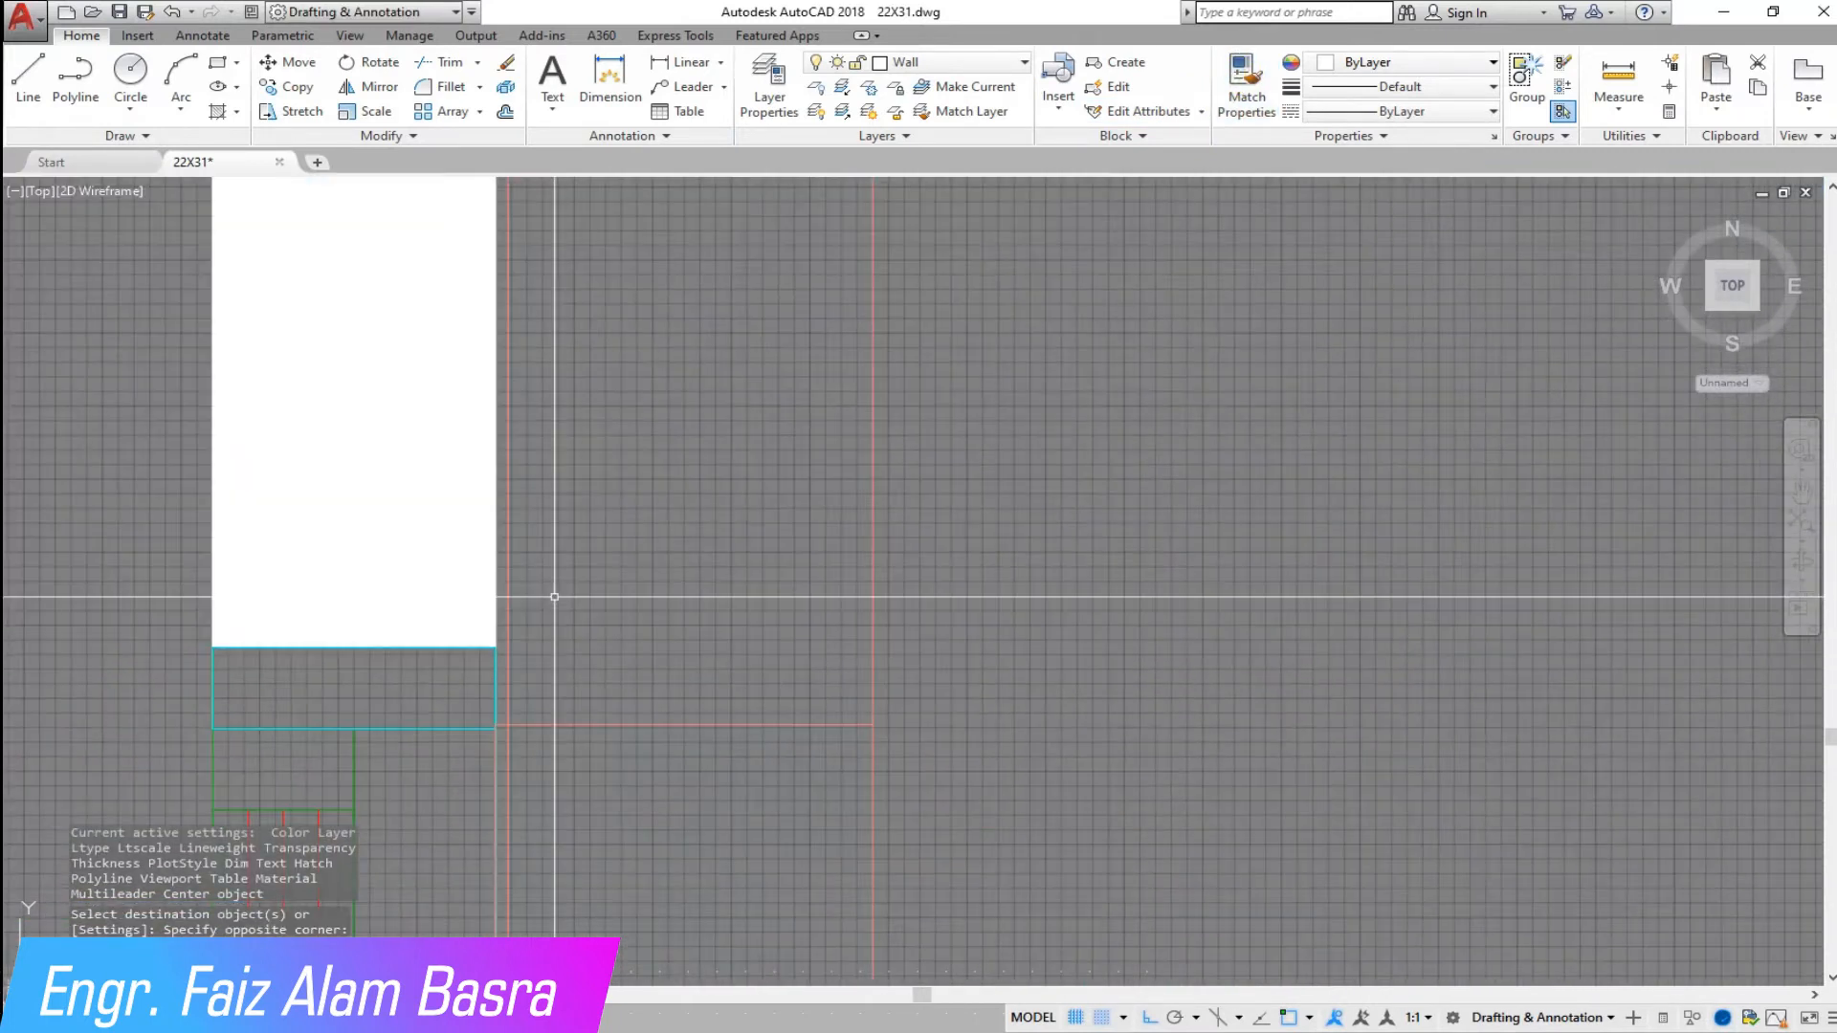
# - Inspect how the extended kitchen counter fits against the window, the walls and the neighbouring rooms
pyautogui.scroll(-4, 554, 596)
pyautogui.scroll(3, 578, 488)
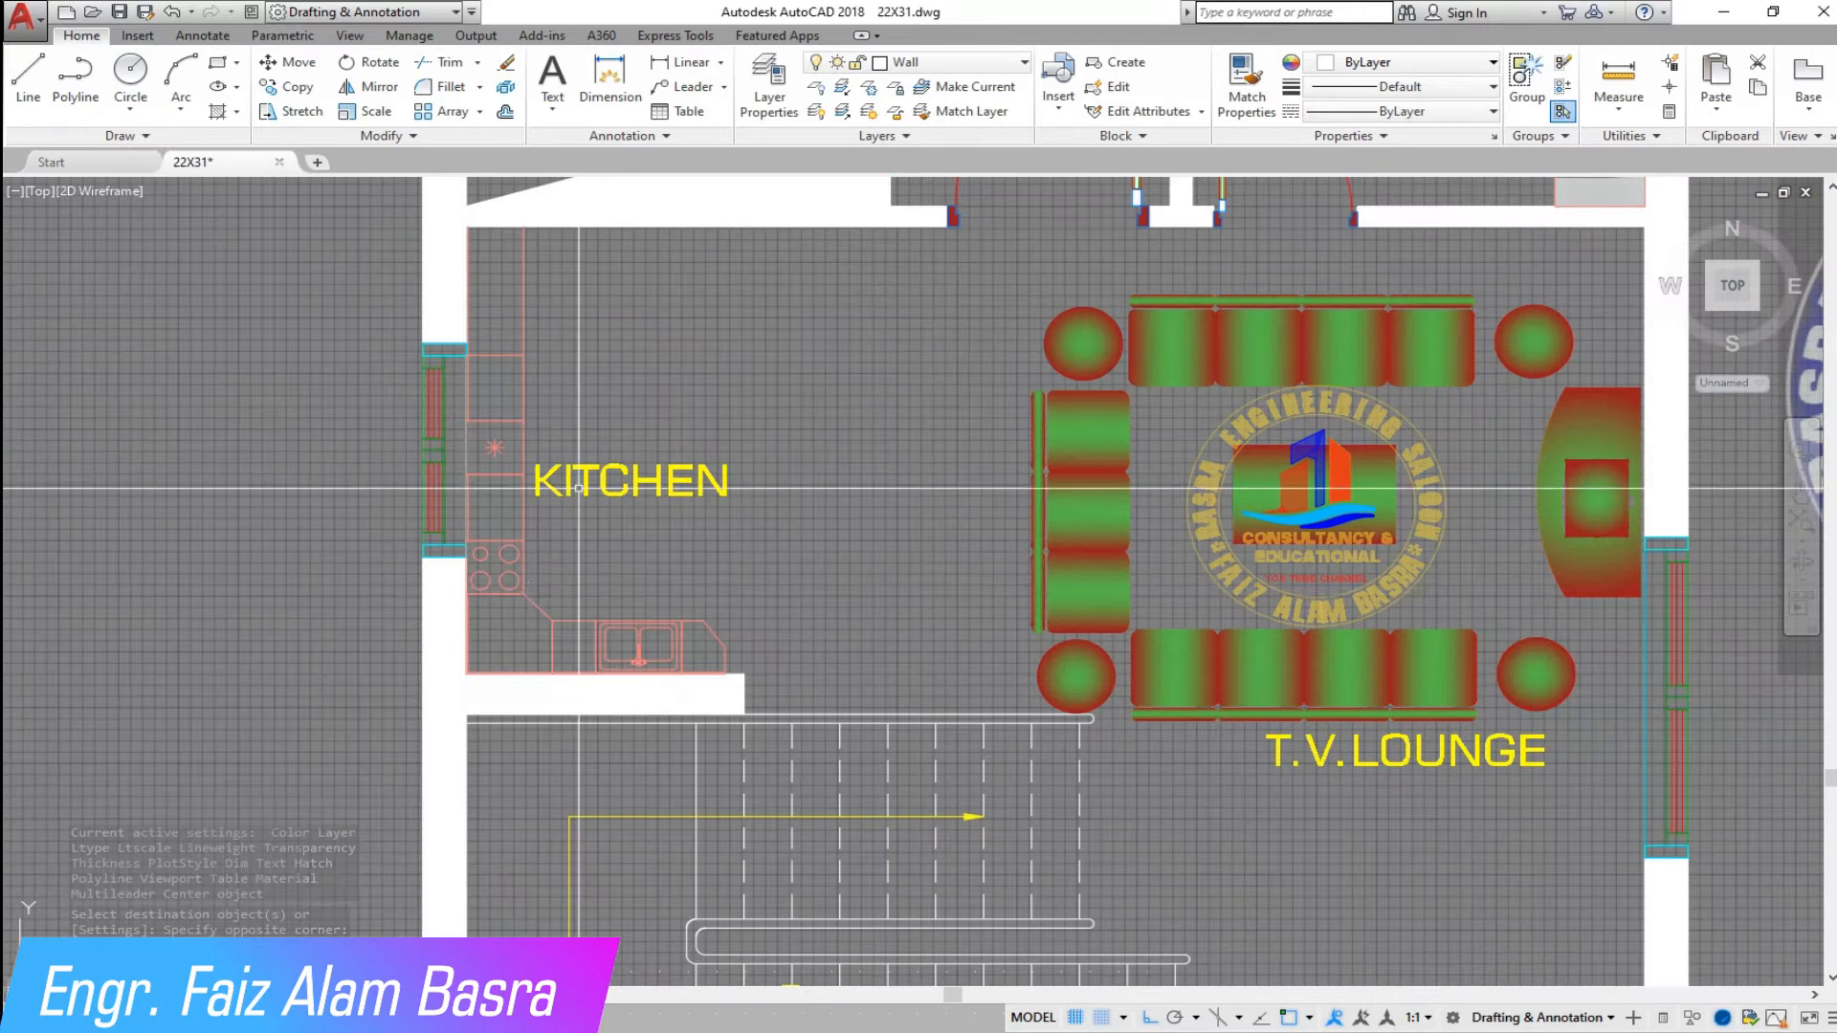
pyautogui.scroll(-3, 578, 489)
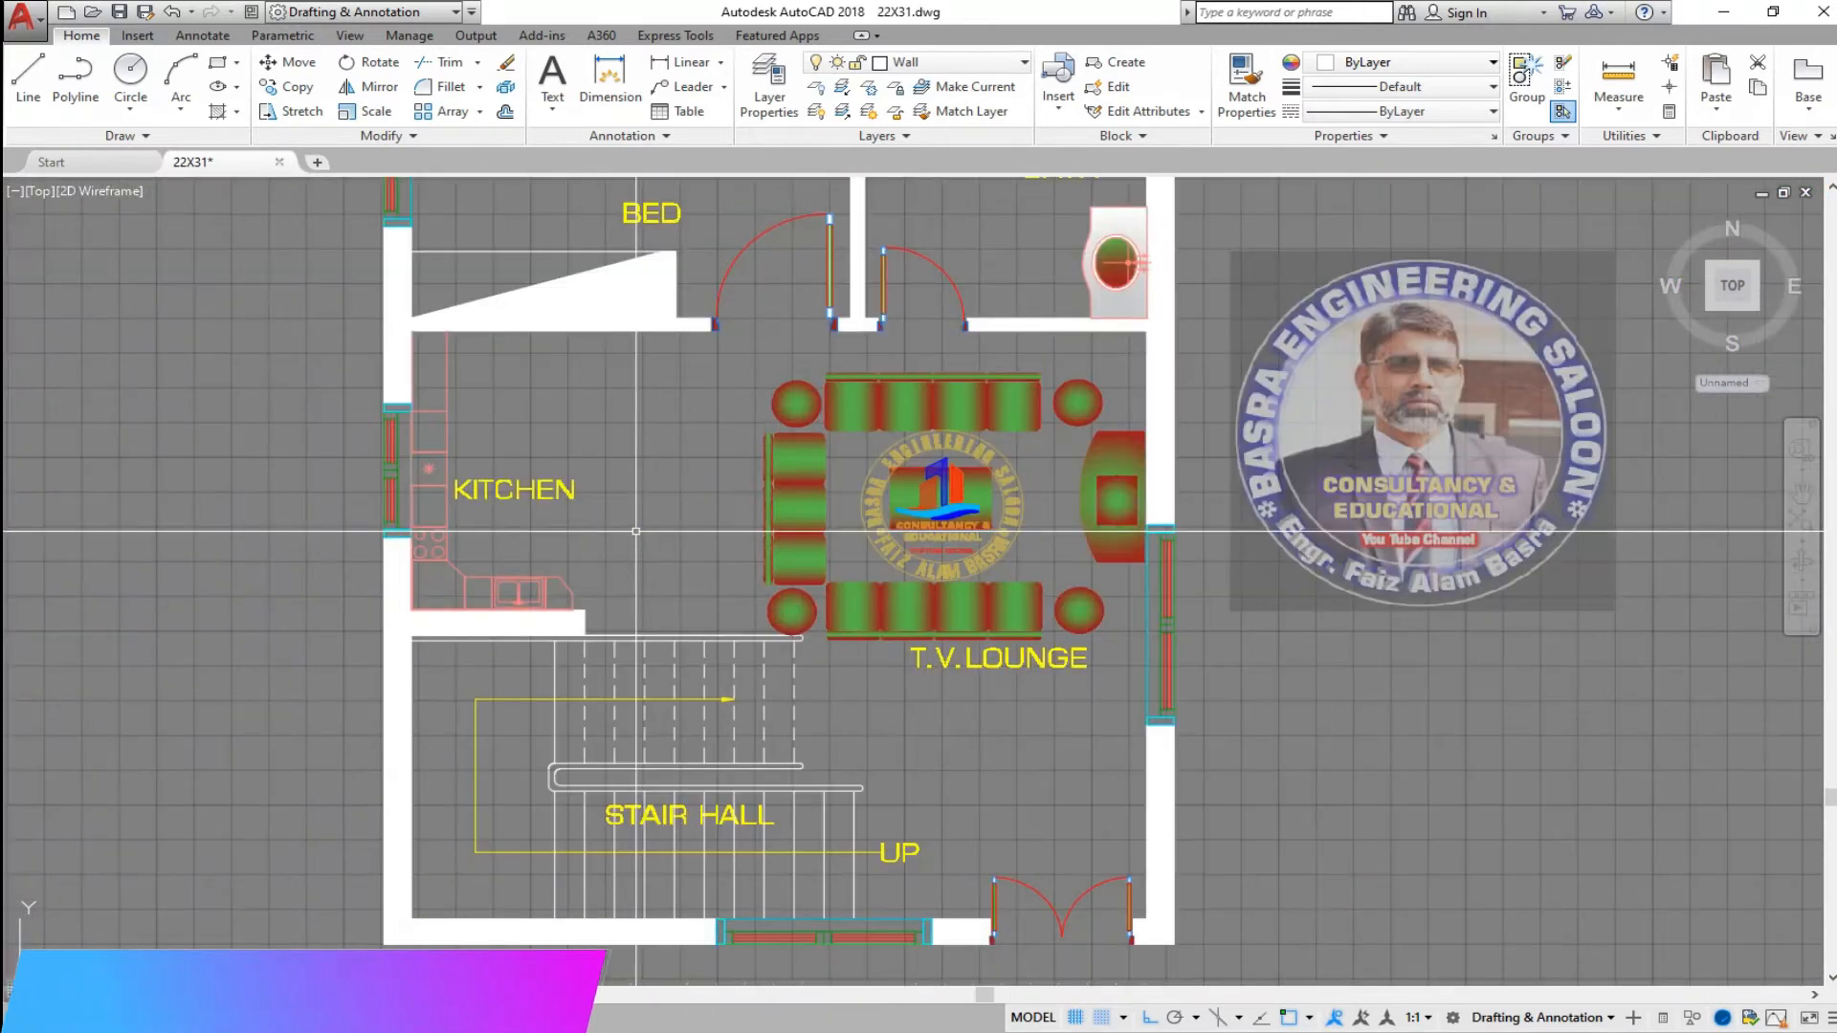
pyautogui.scroll(4, 540, 513)
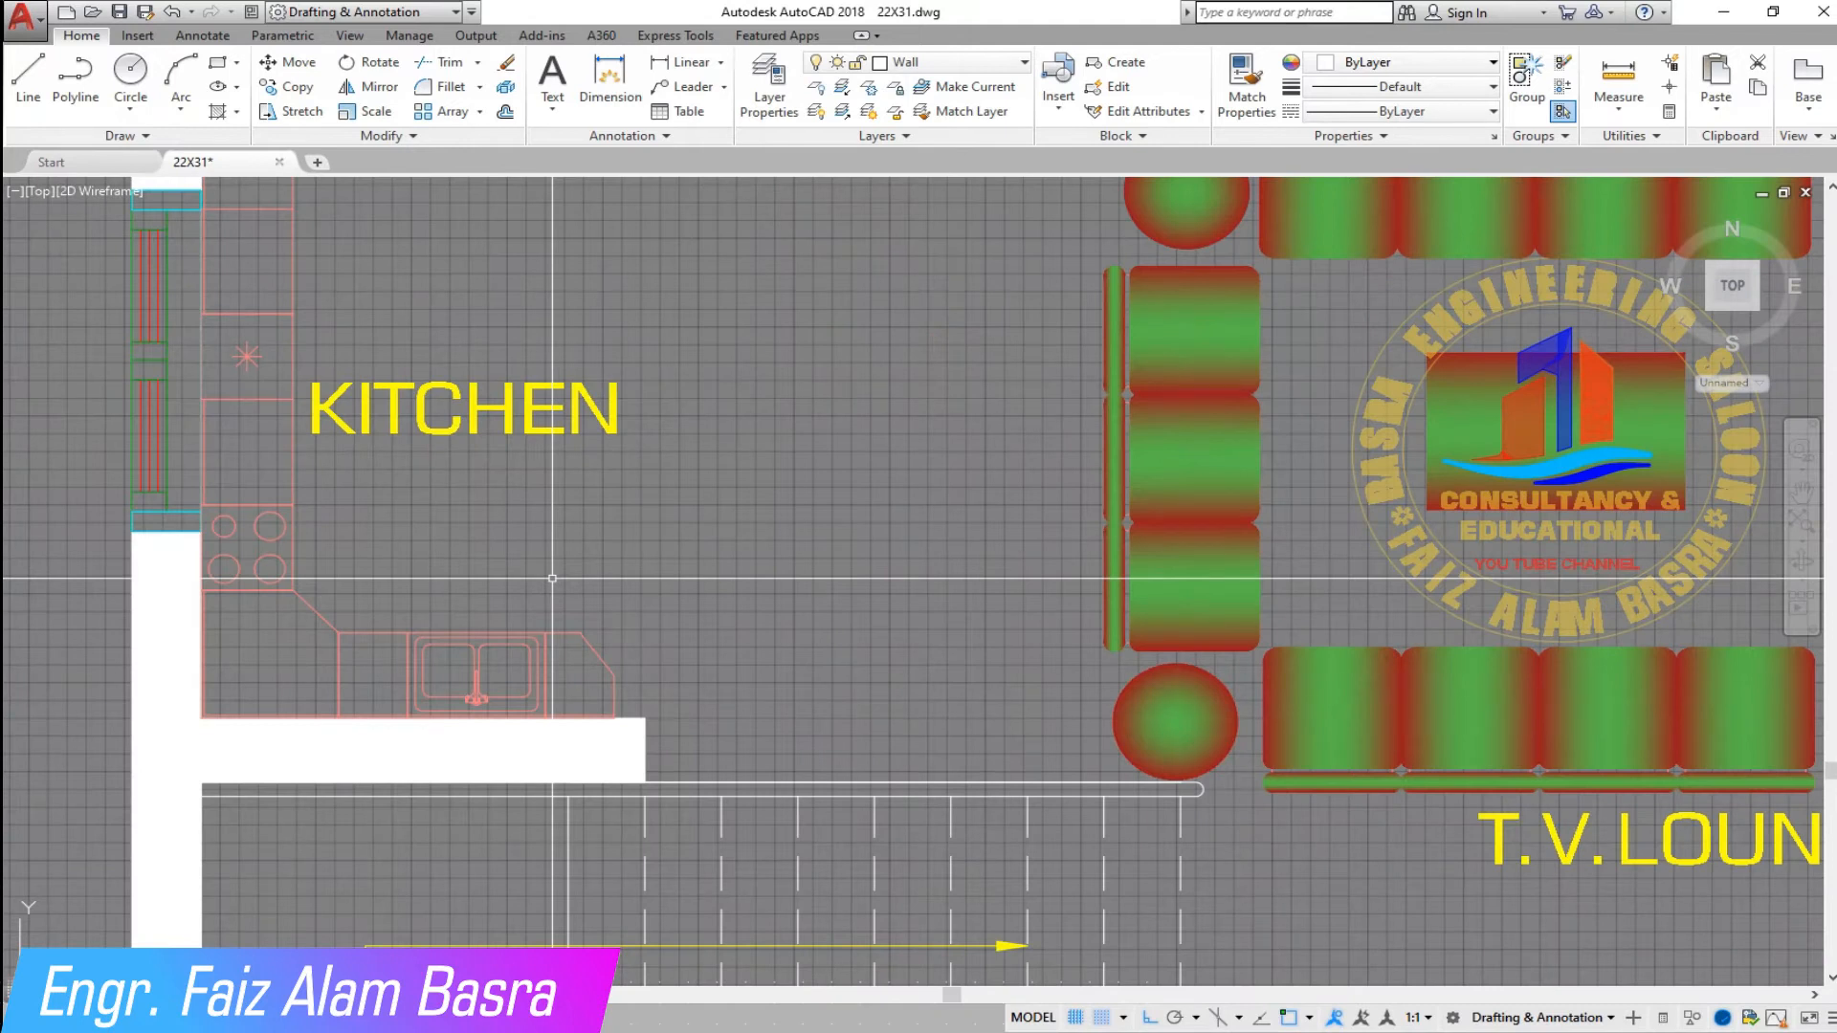
pyautogui.scroll(-3, 552, 577)
pyautogui.scroll(2, 286, 368)
pyautogui.scroll(-2, 286, 368)
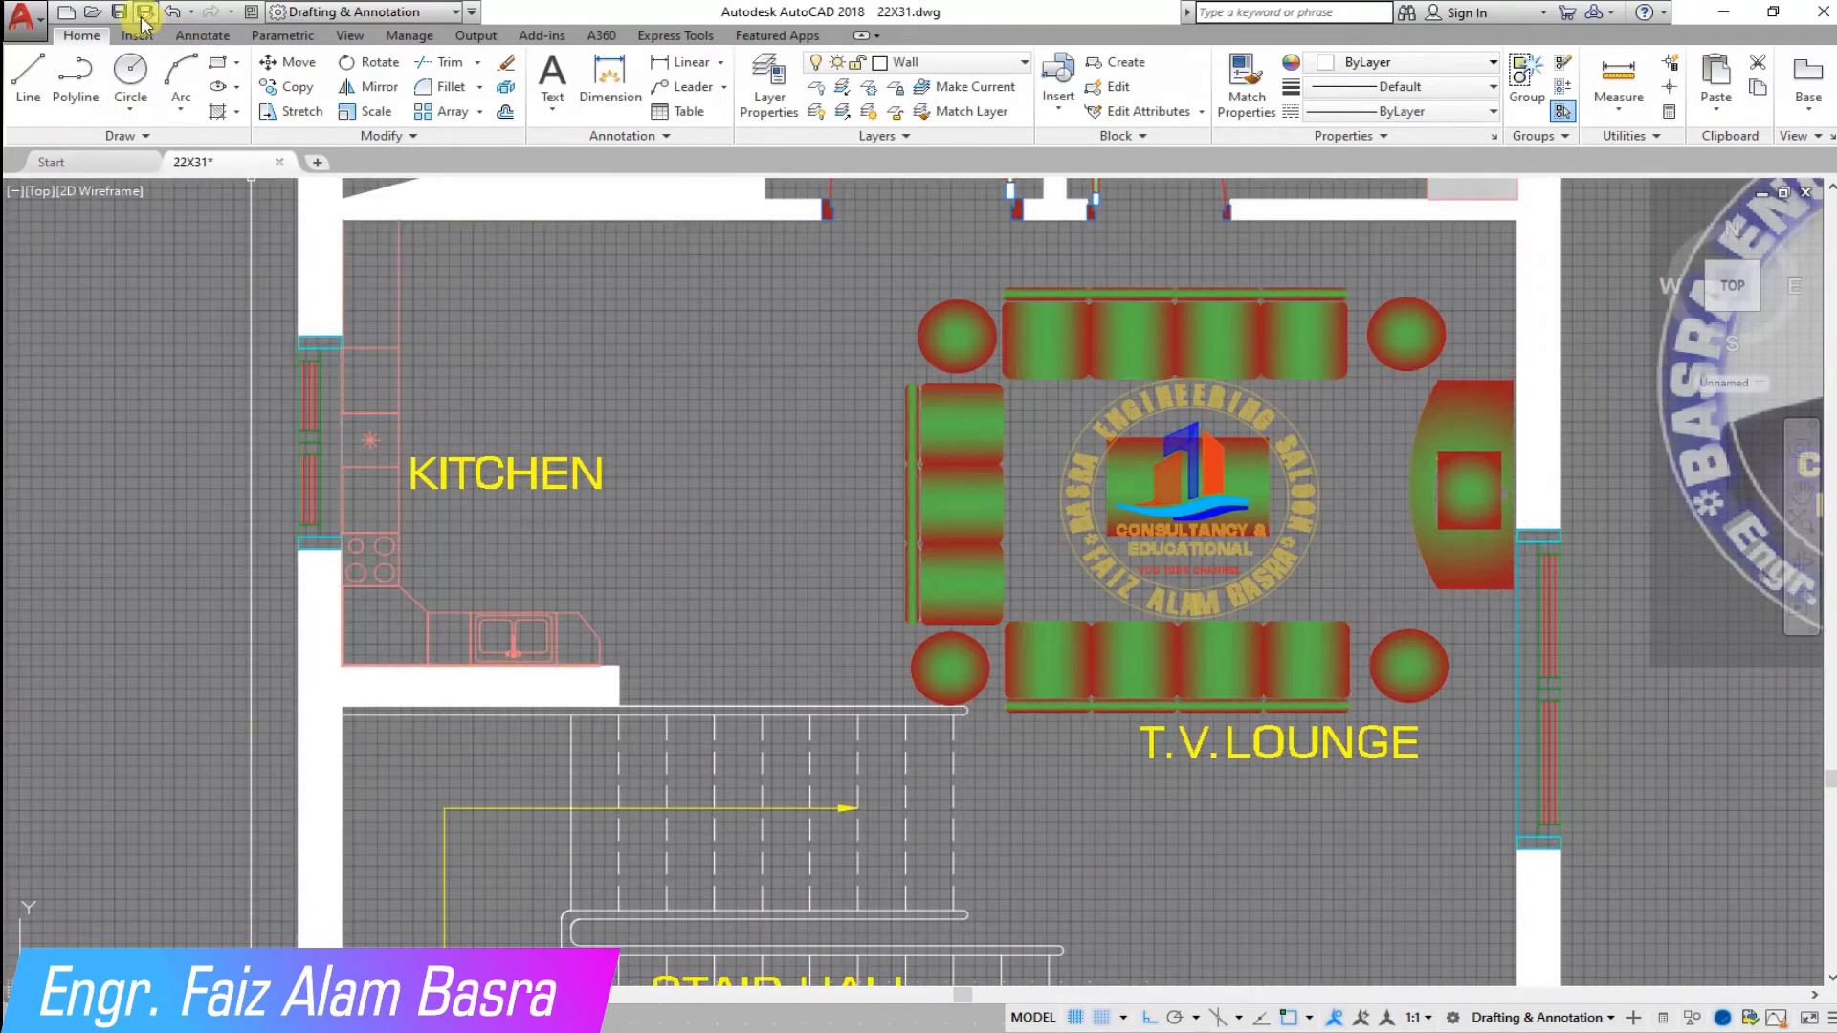
pyautogui.scroll(-2, 218, 208)
pyautogui.scroll(4, 247, 291)
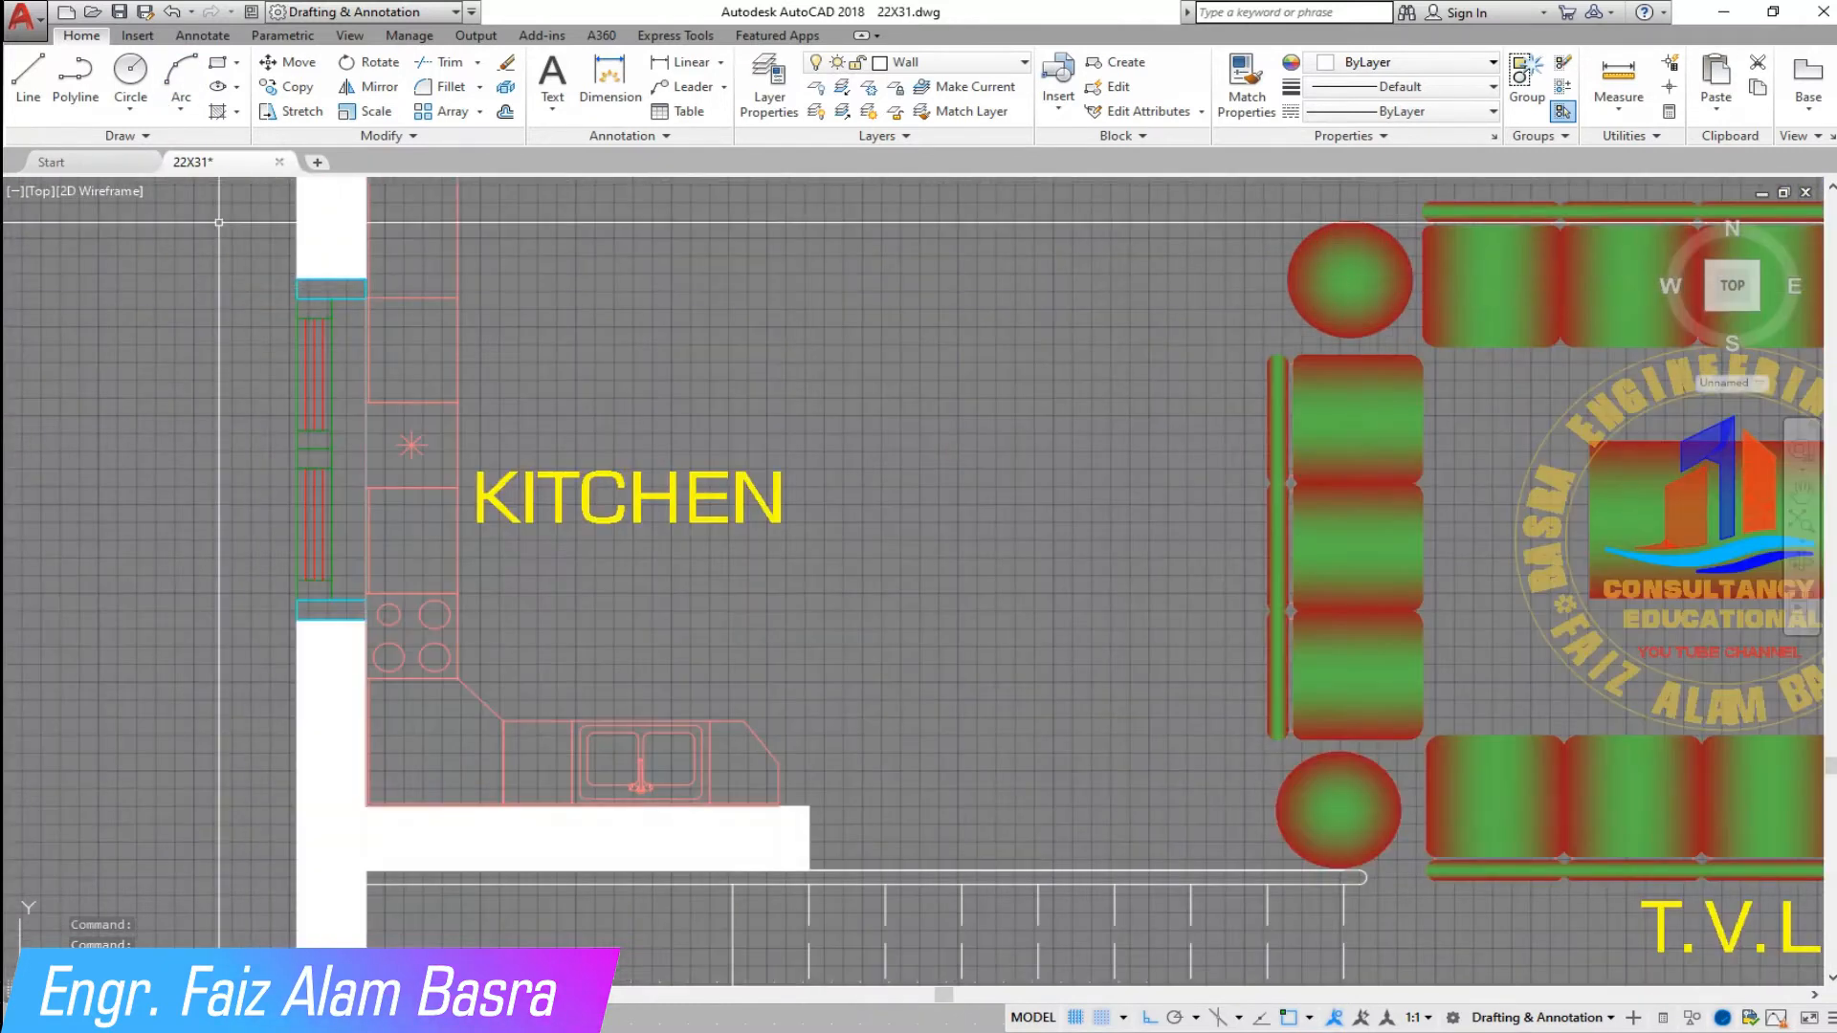
pyautogui.click(299, 69)
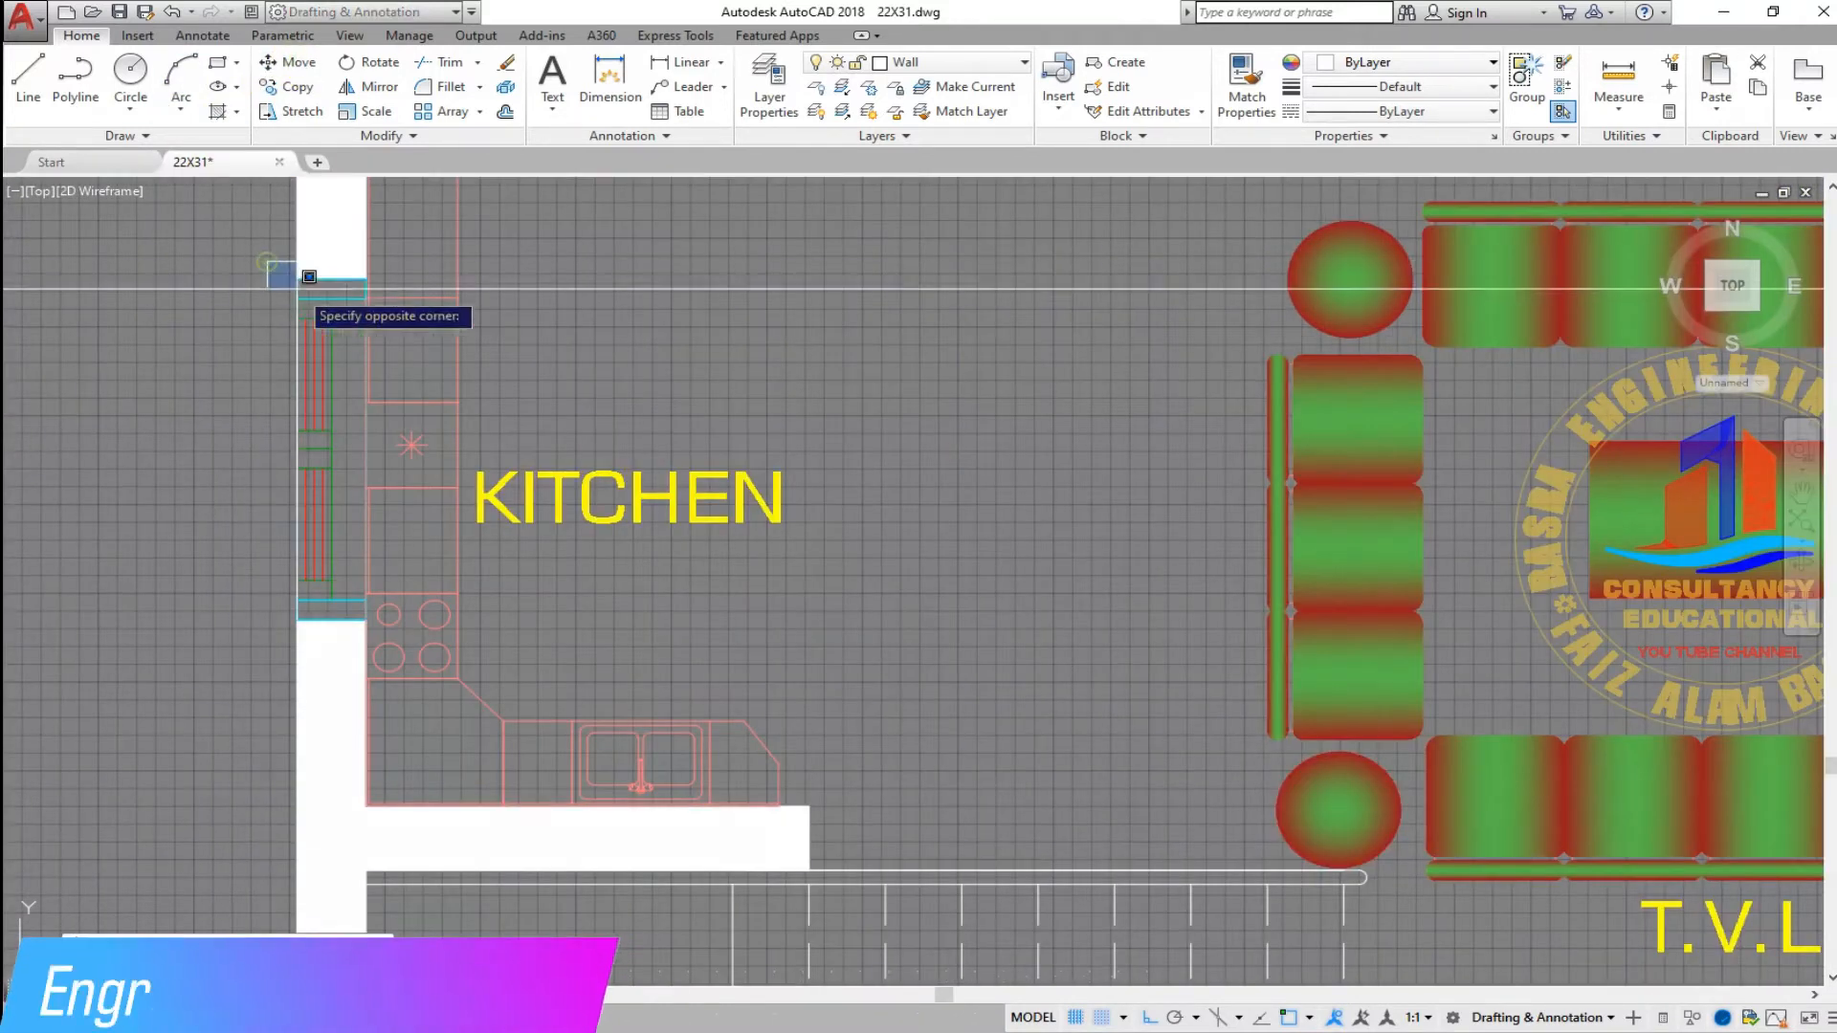
pyautogui.click(383, 627)
pyautogui.scroll(-4, 383, 627)
pyautogui.scroll(2, 300, 686)
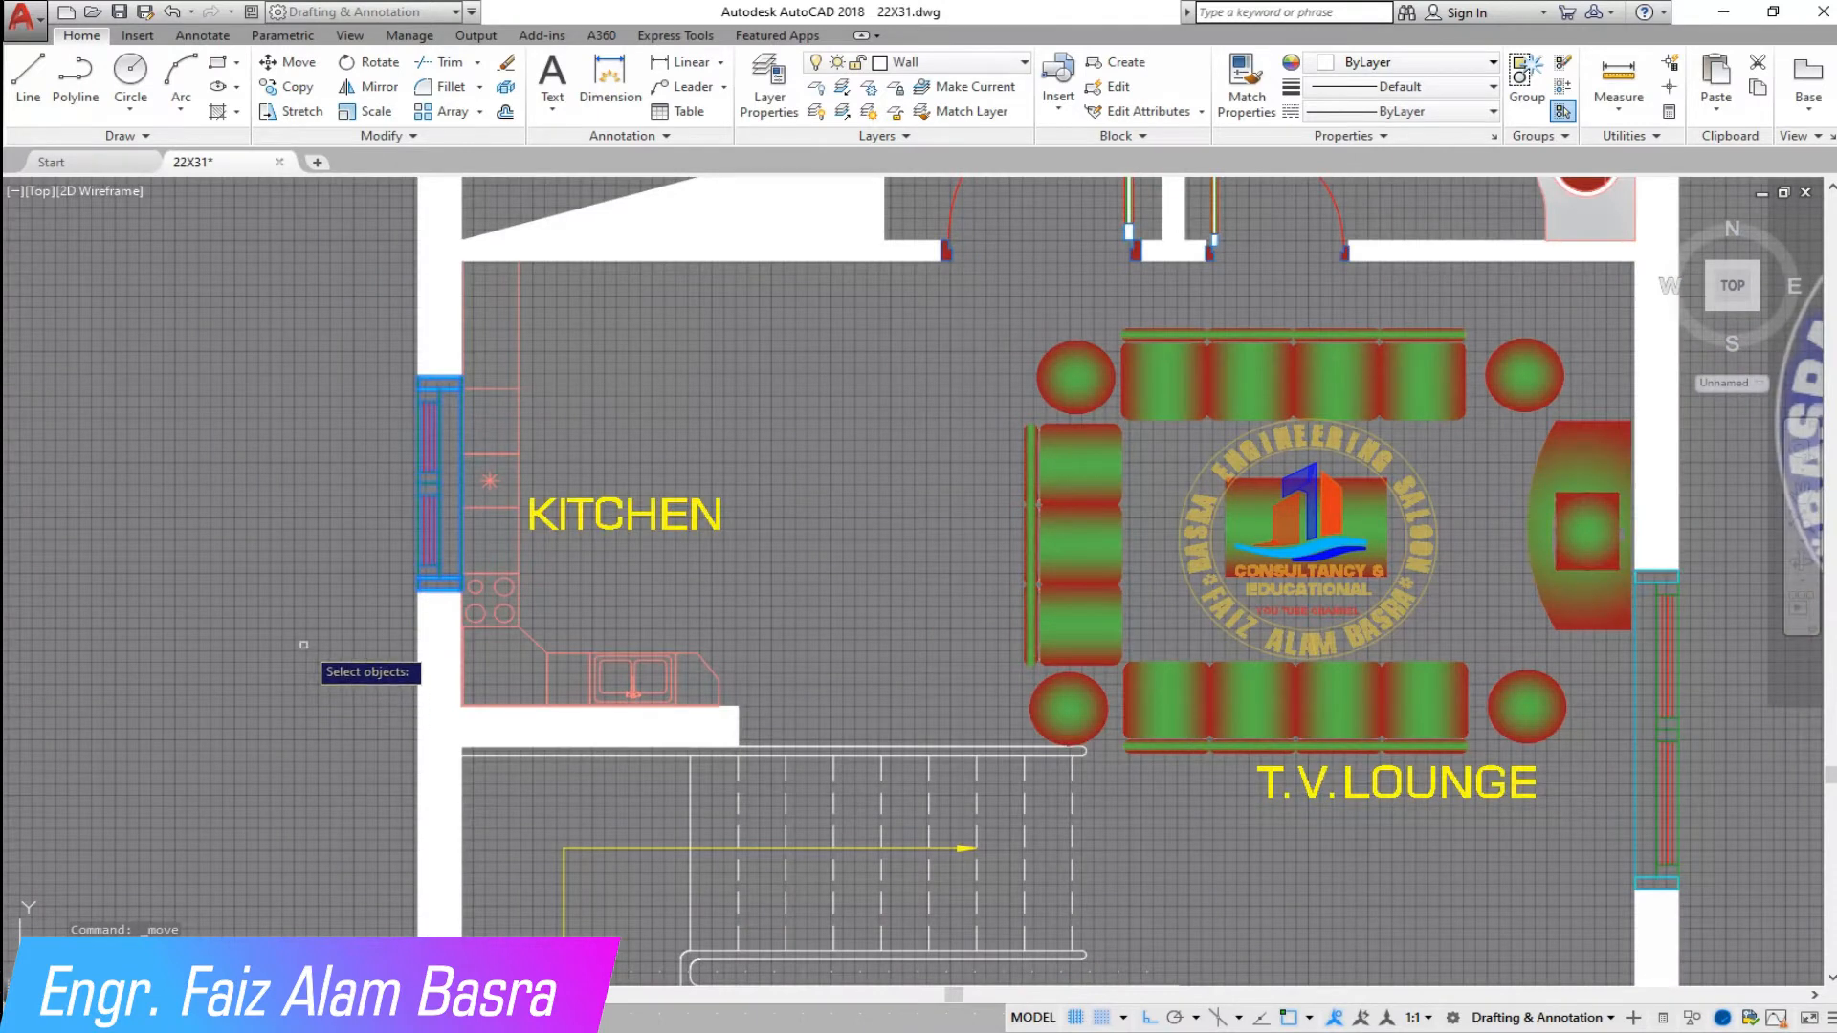
pyautogui.scroll(-5, 363, 373)
pyautogui.scroll(3, 813, 454)
pyautogui.scroll(2, 724, 455)
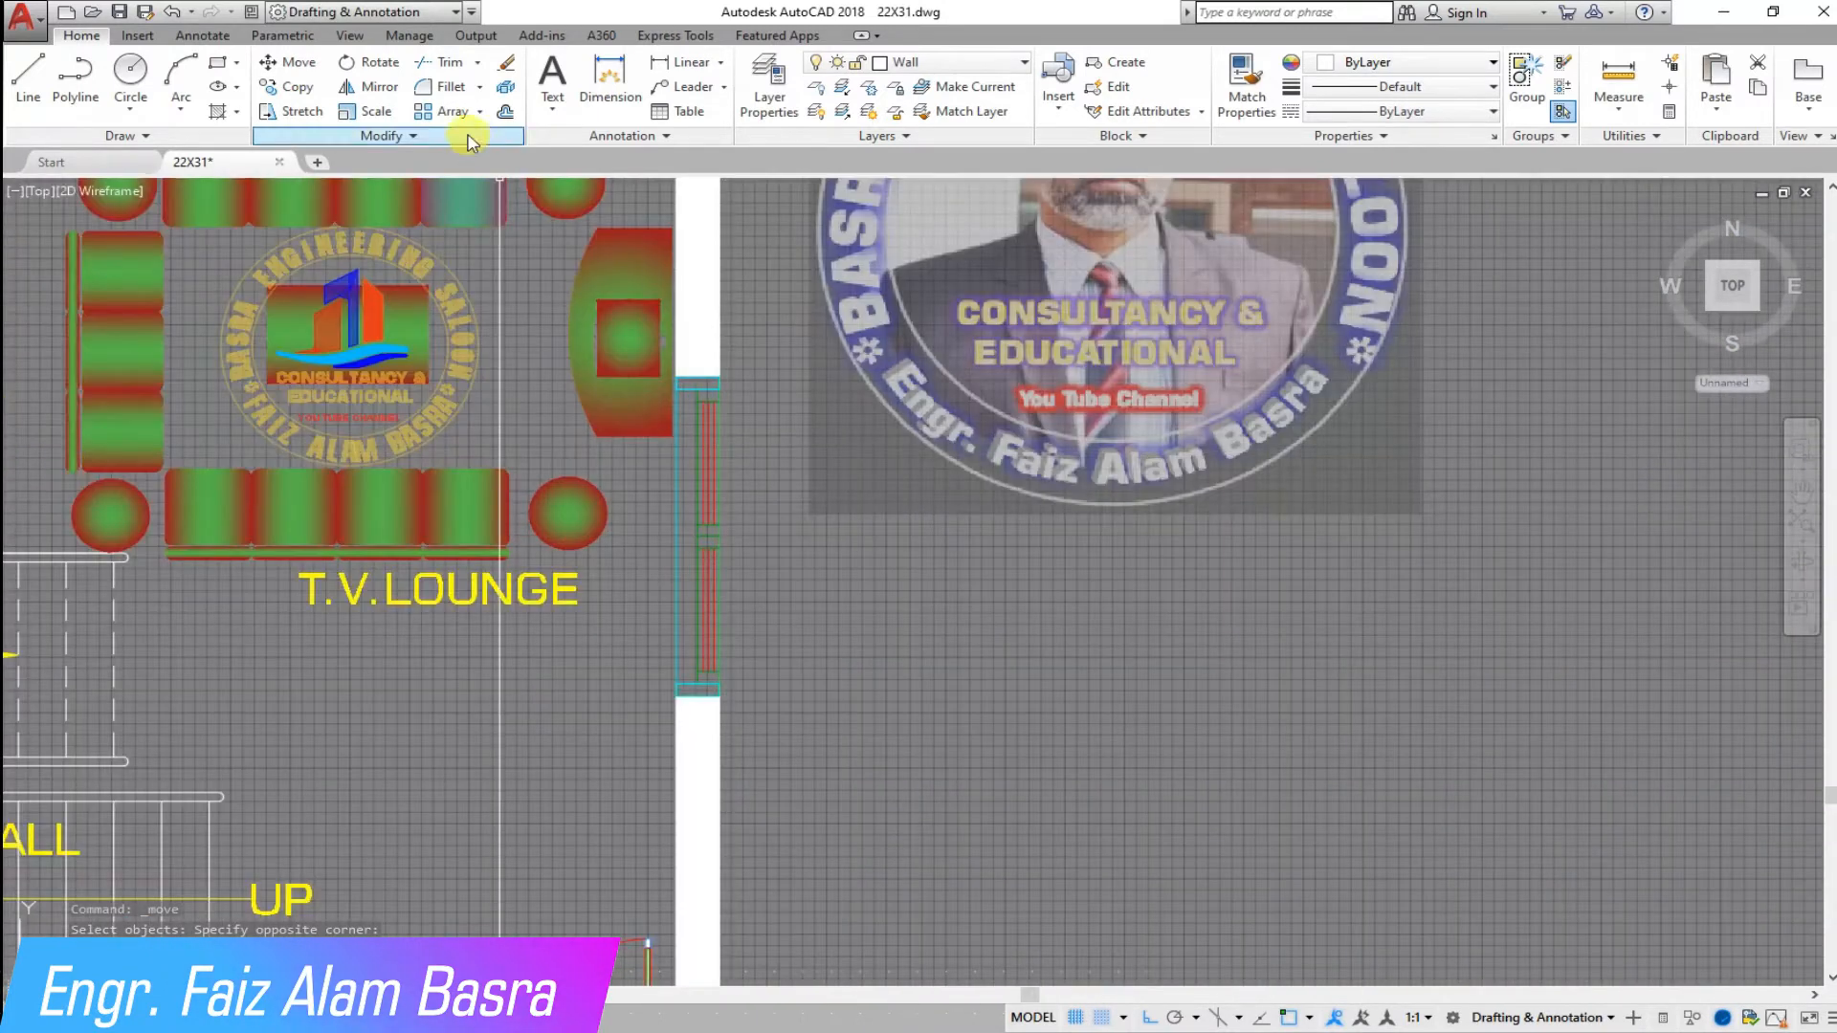
# - Move the T.V. lounge window straight down along the outer wall by about 1'-5 1/4"
pyautogui.click(298, 62)
pyautogui.scroll(2, 755, 369)
pyautogui.scroll(3, 574, 330)
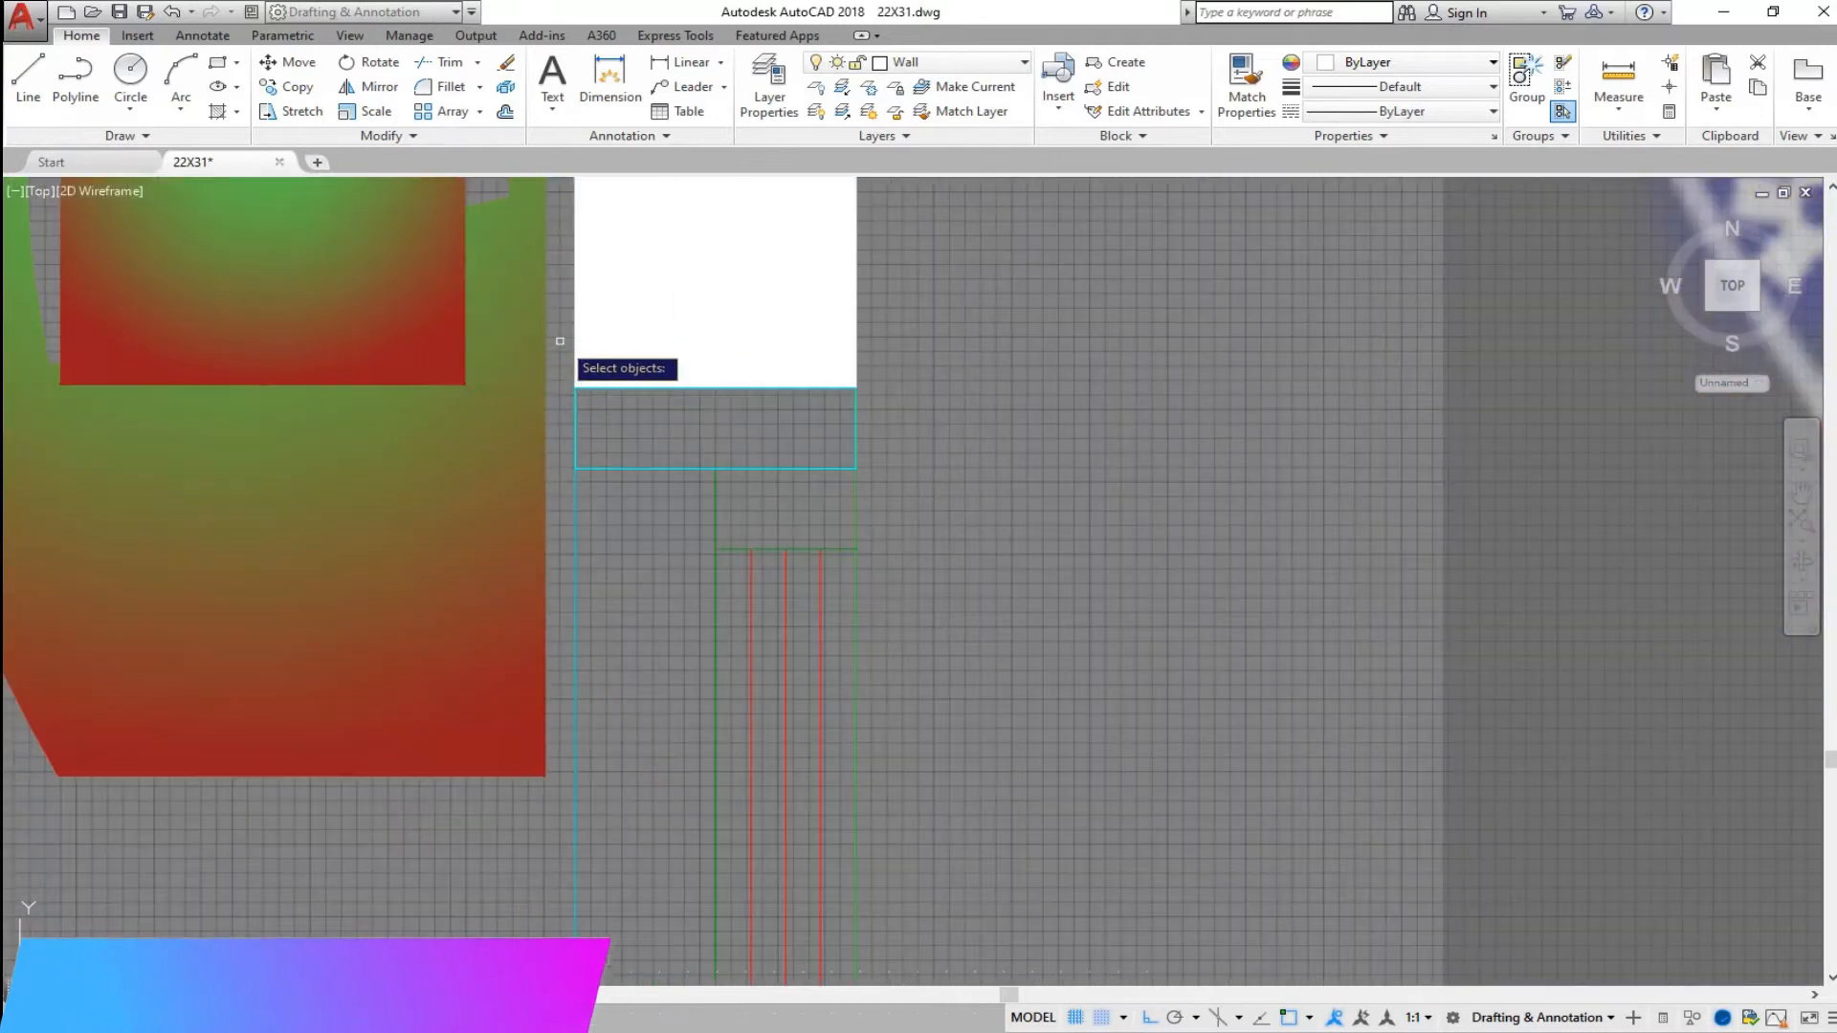
pyautogui.scroll(2, 669, 378)
pyautogui.click(651, 383)
pyautogui.scroll(-4, 756, 418)
pyautogui.click(812, 763)
pyautogui.rightClick(815, 751)
pyautogui.click(832, 617)
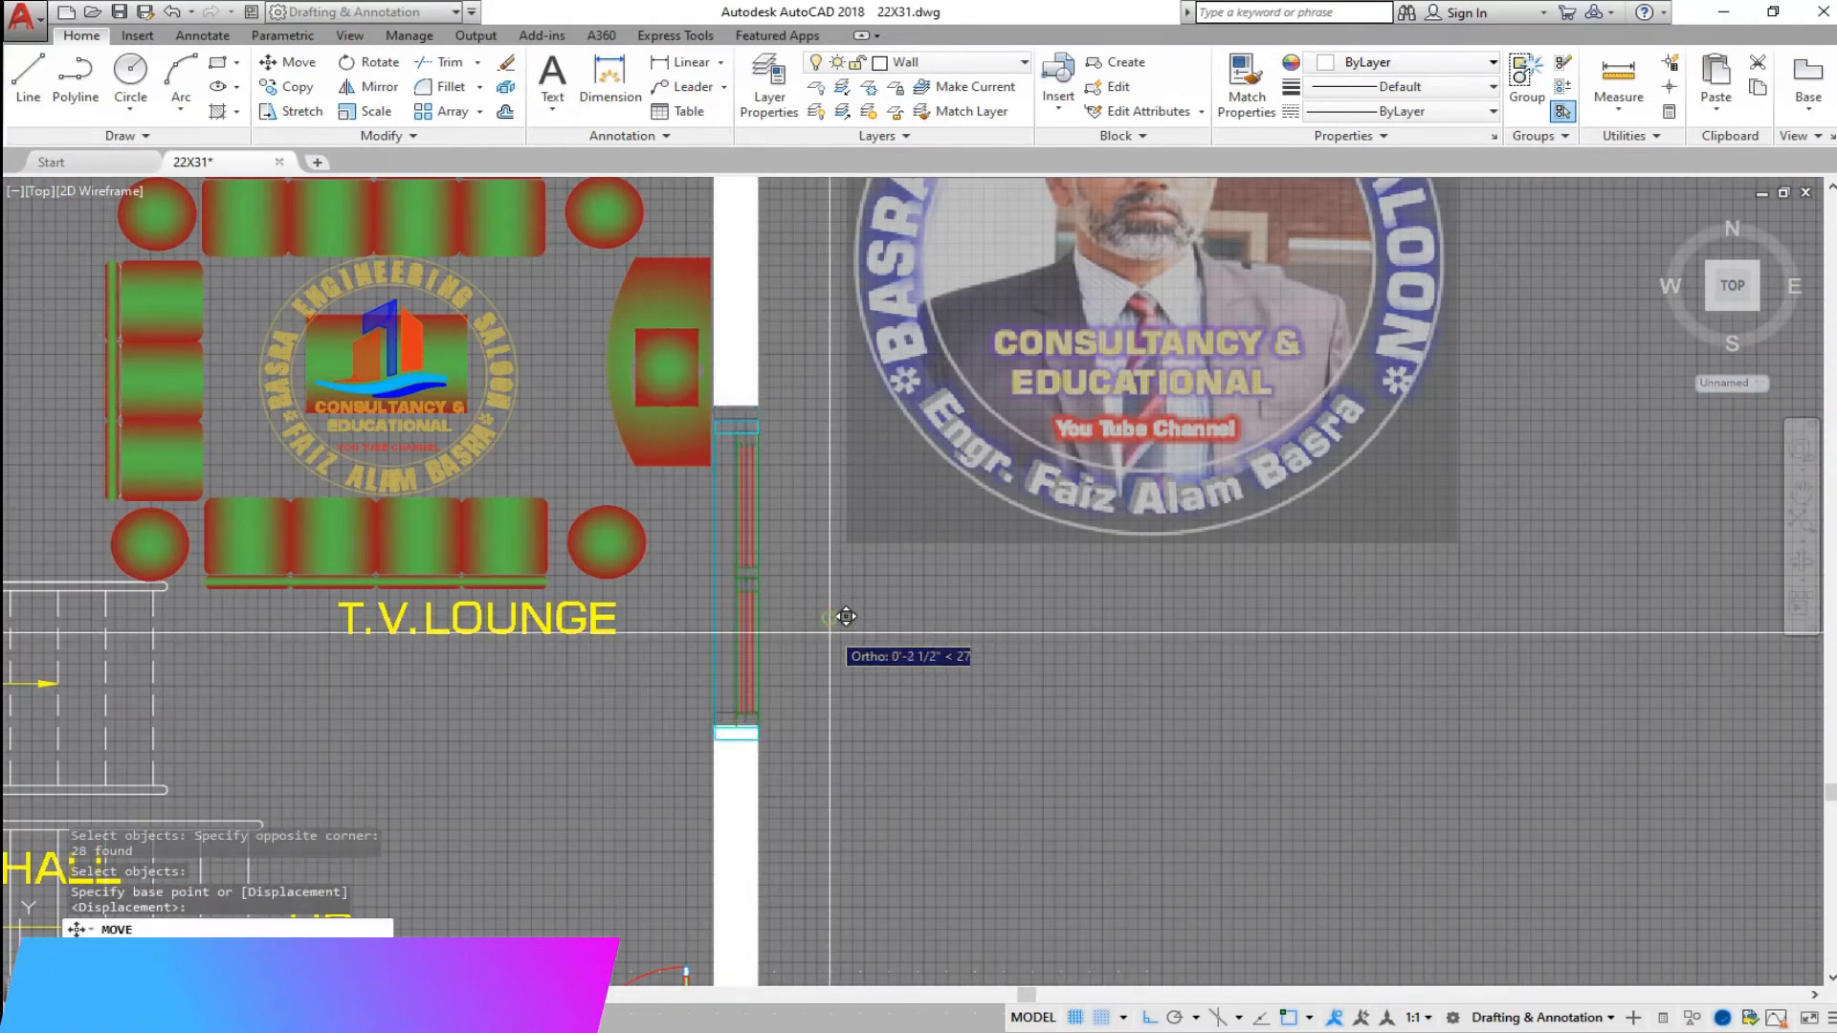
pyautogui.click(831, 701)
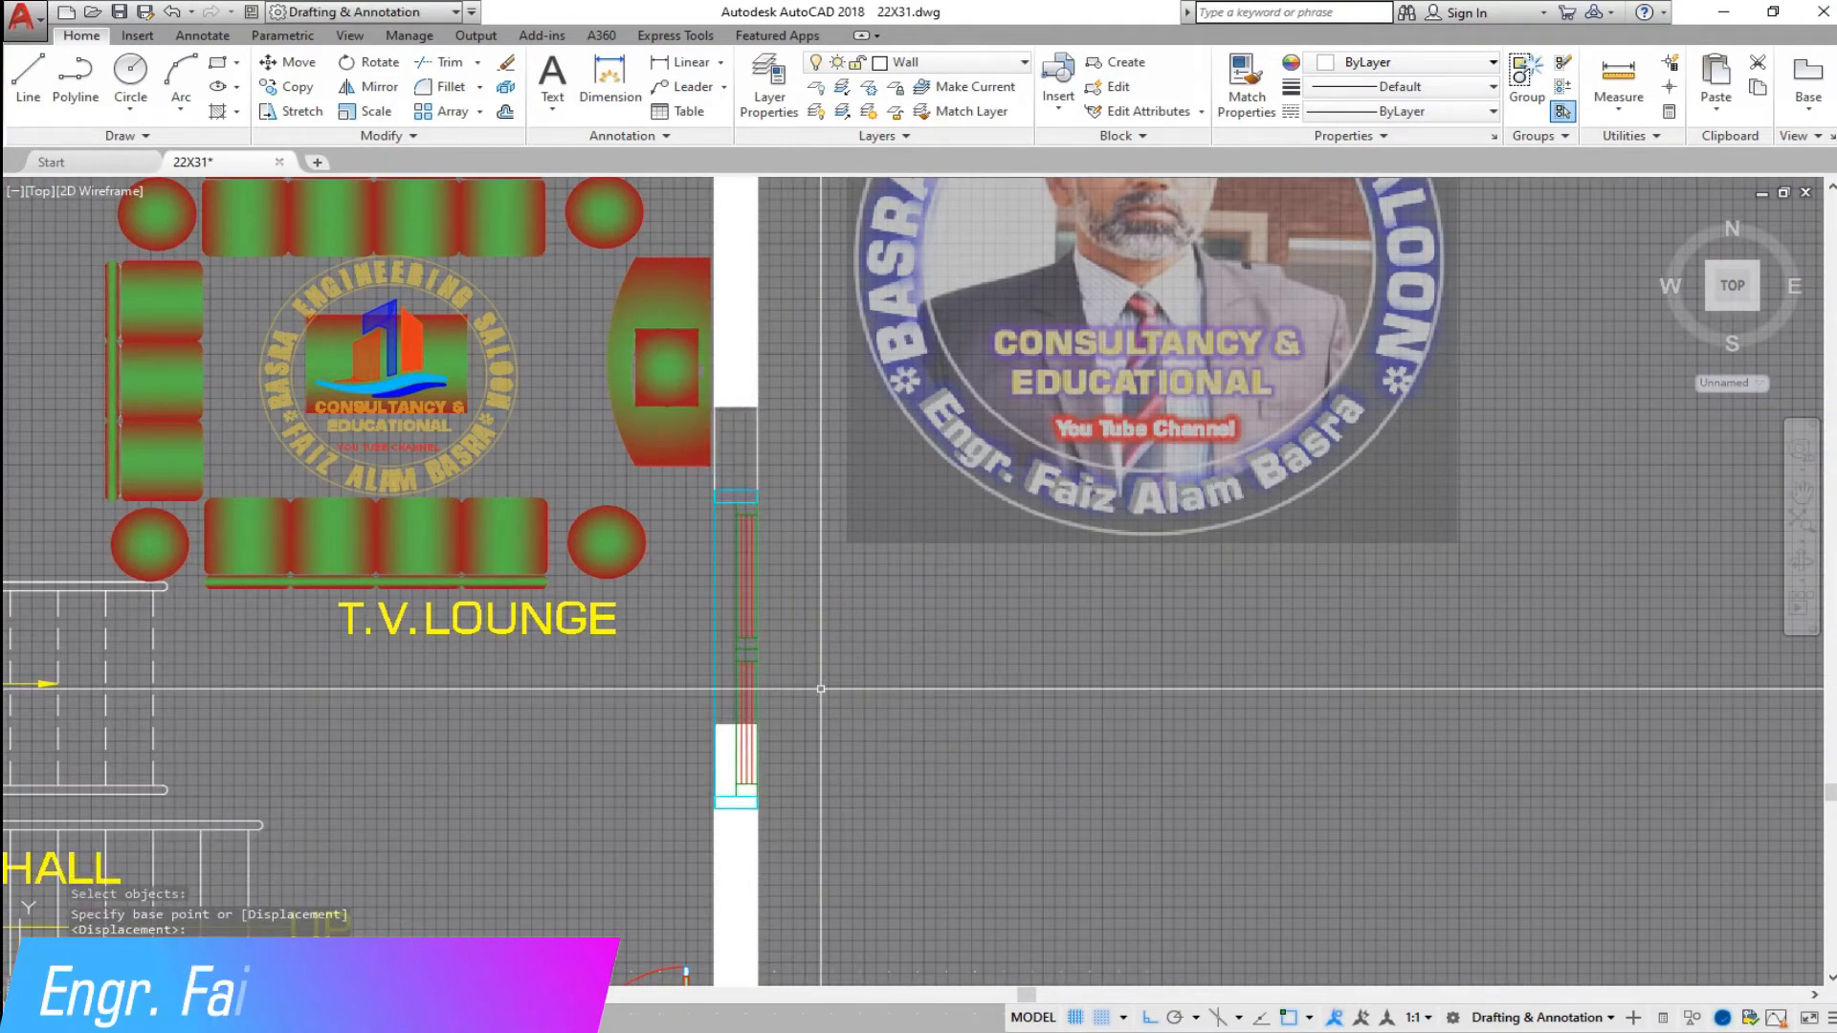
# - Stretch the solid wall hatch above the lounge window down to the window's upper edge
pyautogui.scroll(2, 769, 499)
pyautogui.click(685, 228)
pyautogui.click(685, 261)
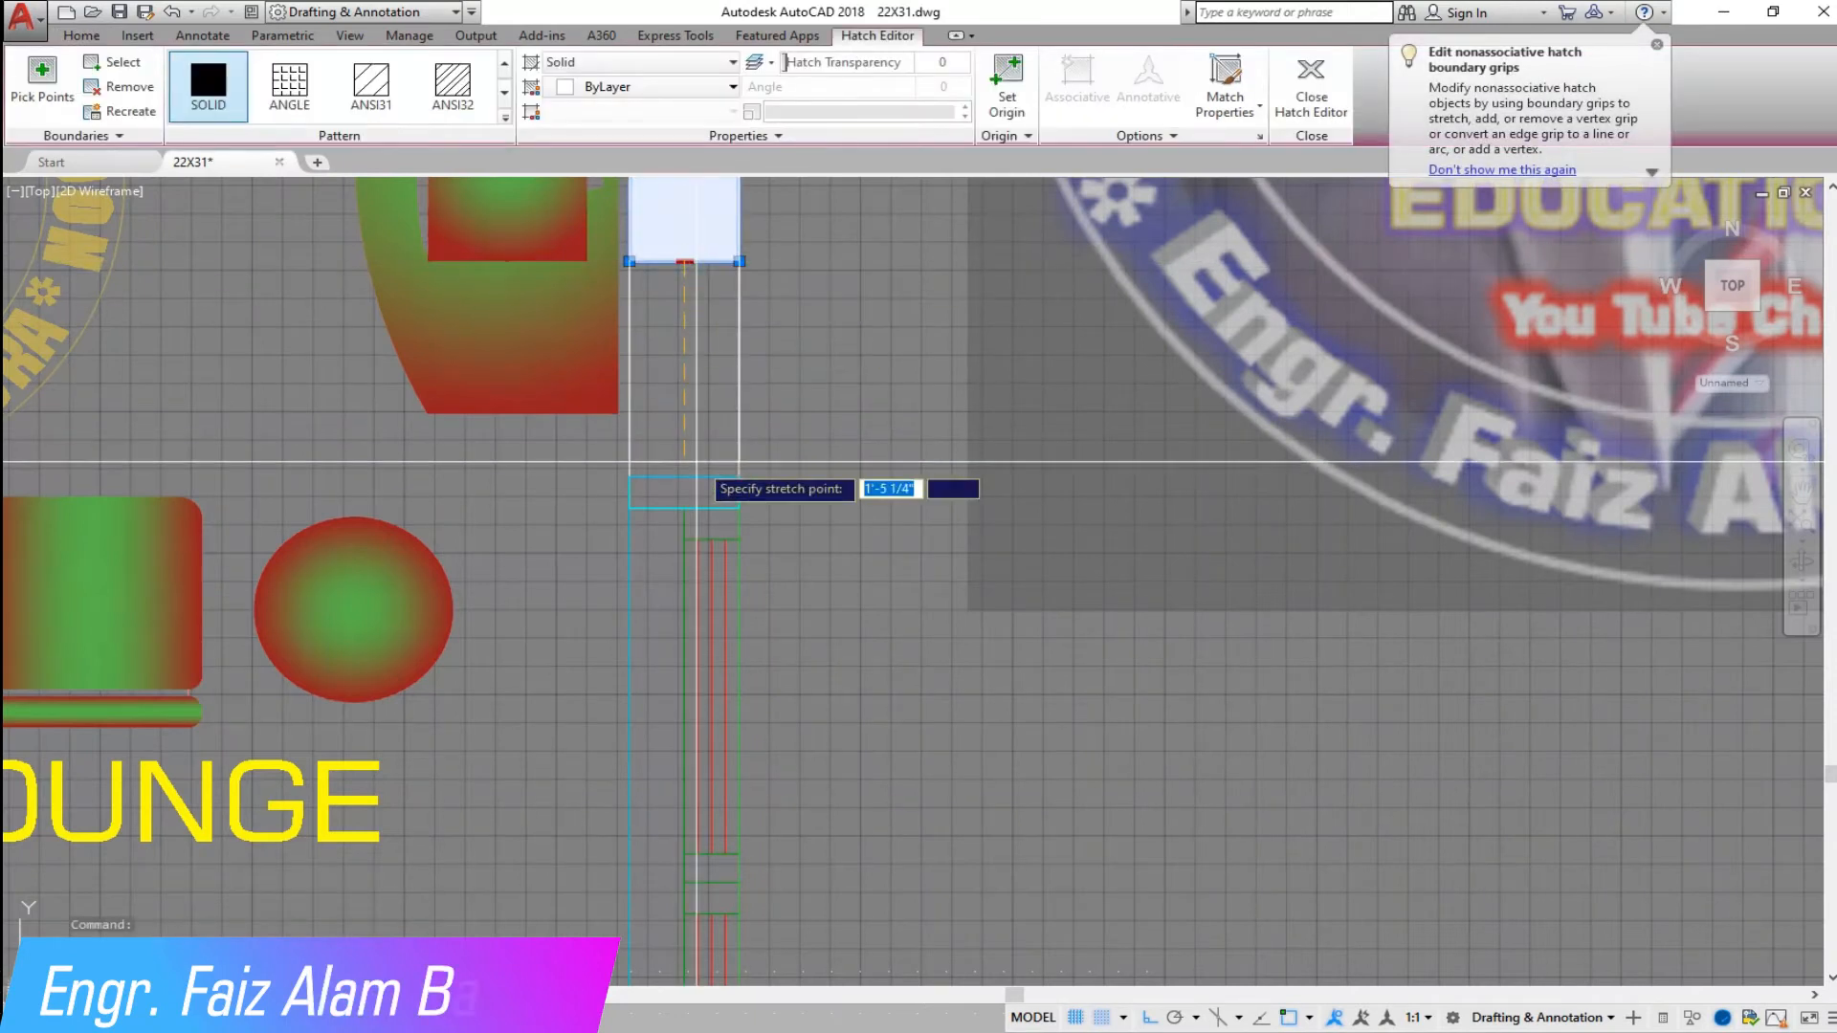
pyautogui.click(685, 476)
pyautogui.scroll(-4, 712, 292)
pyautogui.scroll(3, 691, 517)
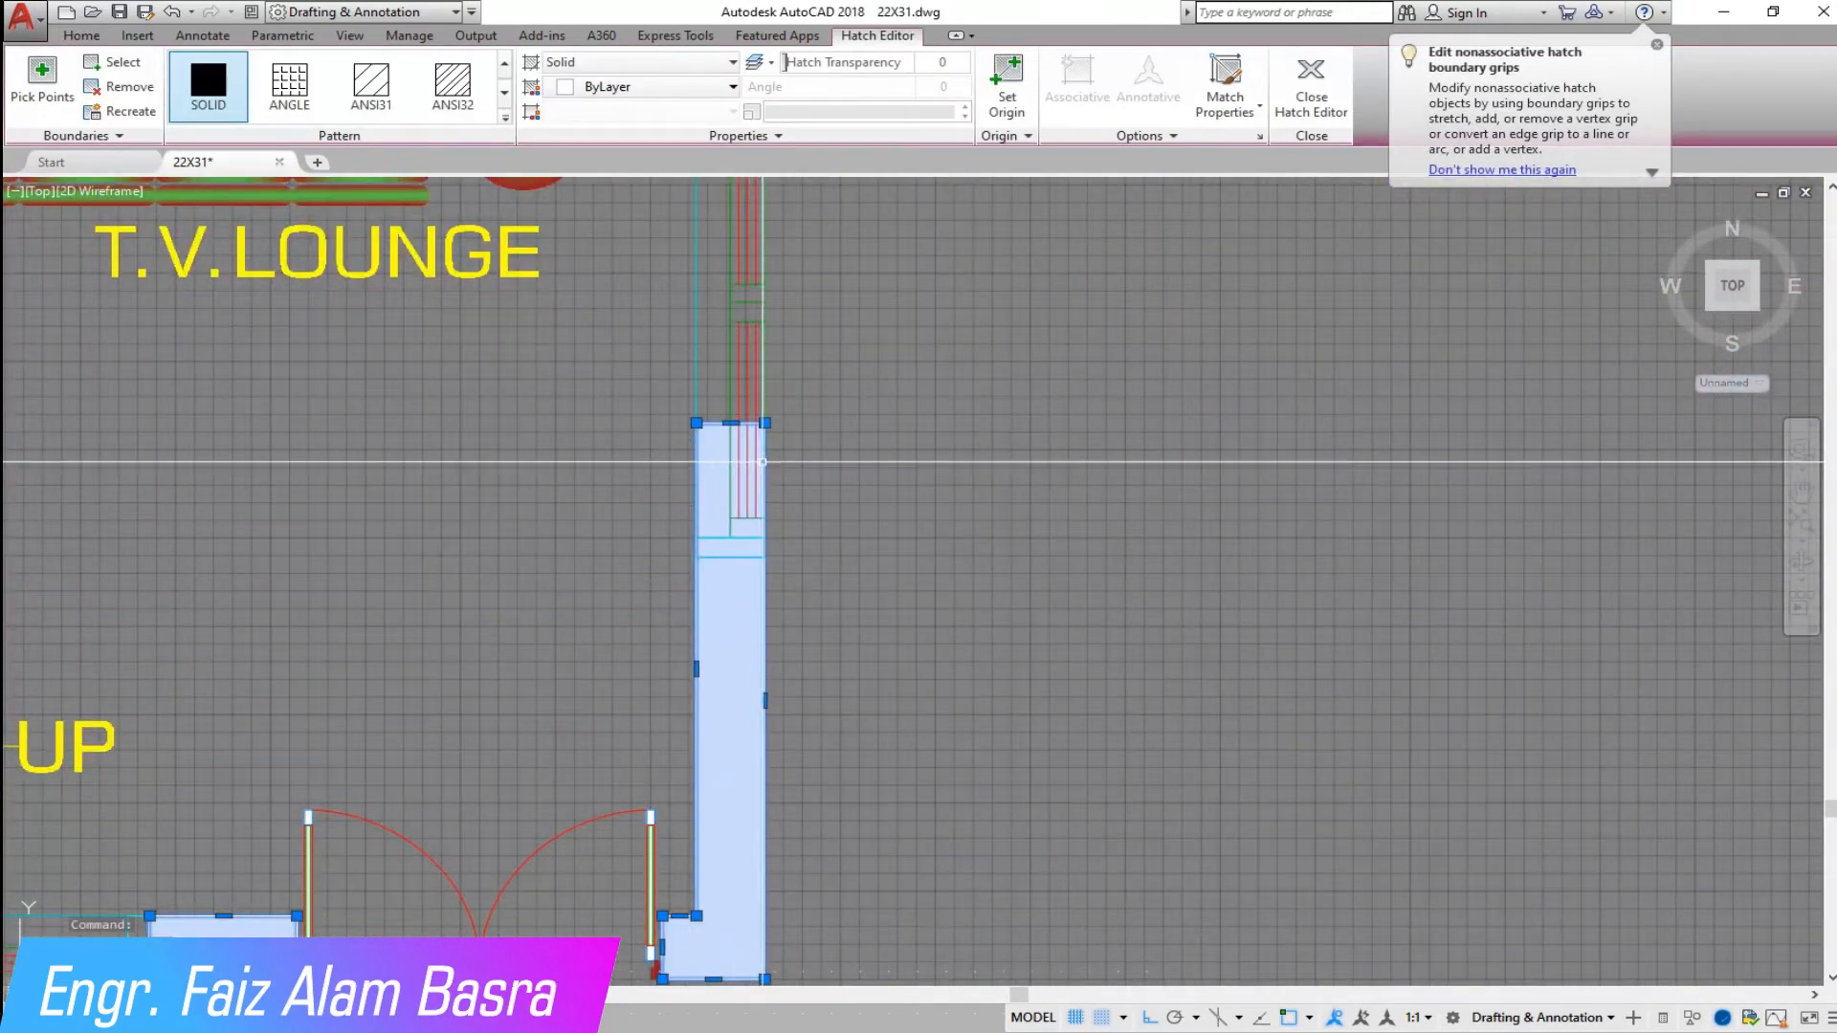
# - Stretch the solid wall hatch below the T.V. lounge window so its upper edge meets the window's lower edge
pyautogui.click(730, 422)
pyautogui.click(730, 553)
pyautogui.scroll(-4, 812, 612)
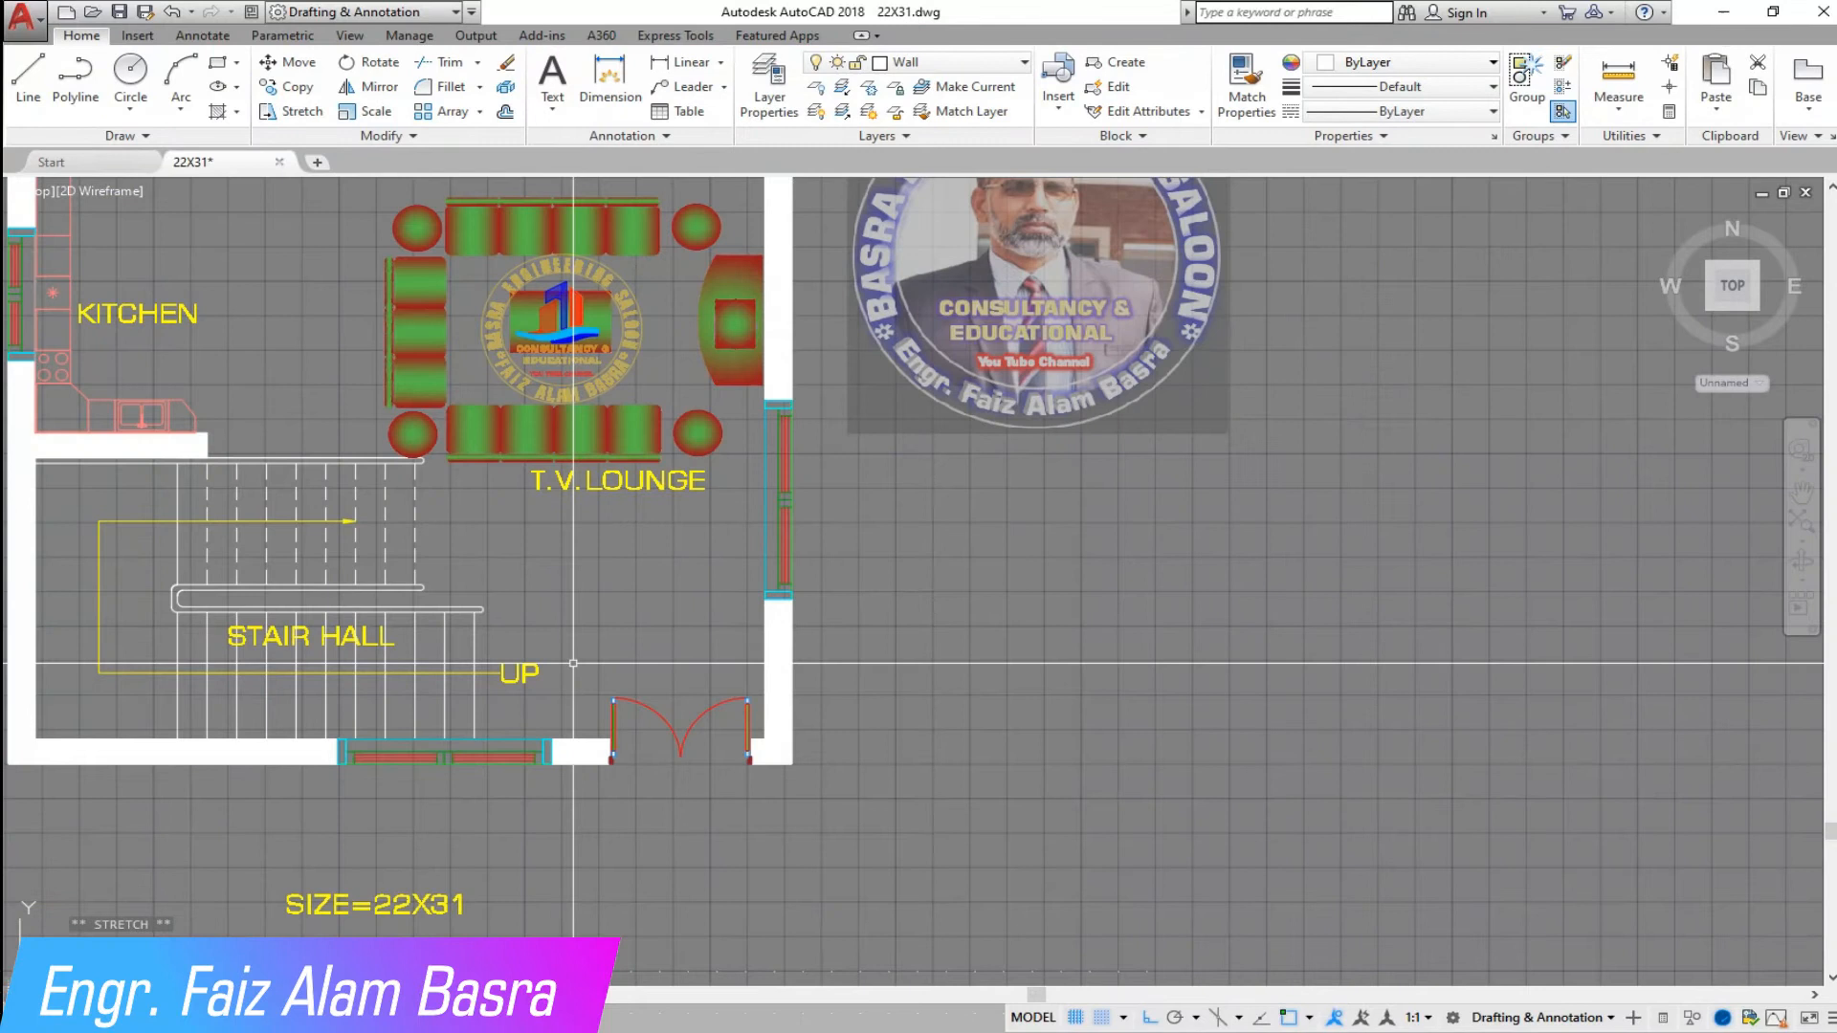
pyautogui.scroll(-4, 573, 662)
pyautogui.scroll(4, 468, 519)
pyautogui.scroll(2, 436, 520)
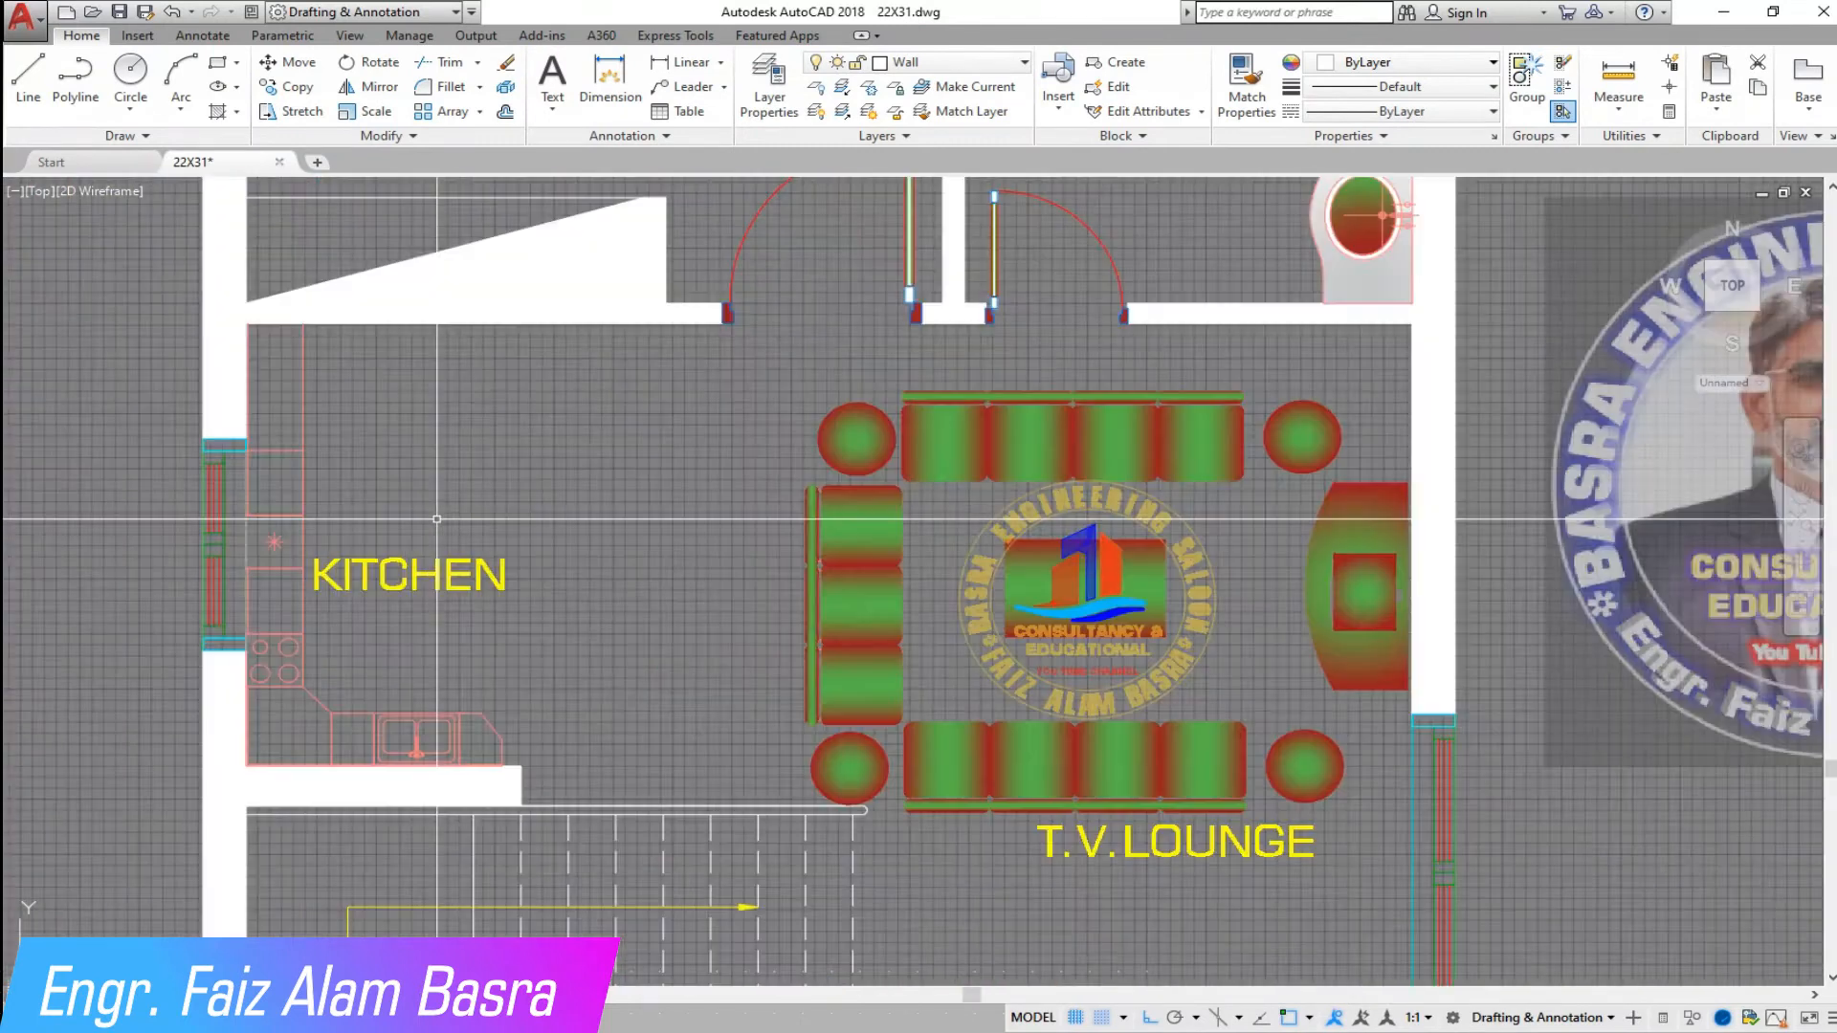
# - Copy the oval dining table with six chairs from the furniture blocks beside the red car into the kitchen
pyautogui.click(296, 88)
pyautogui.scroll(-8, 389, 607)
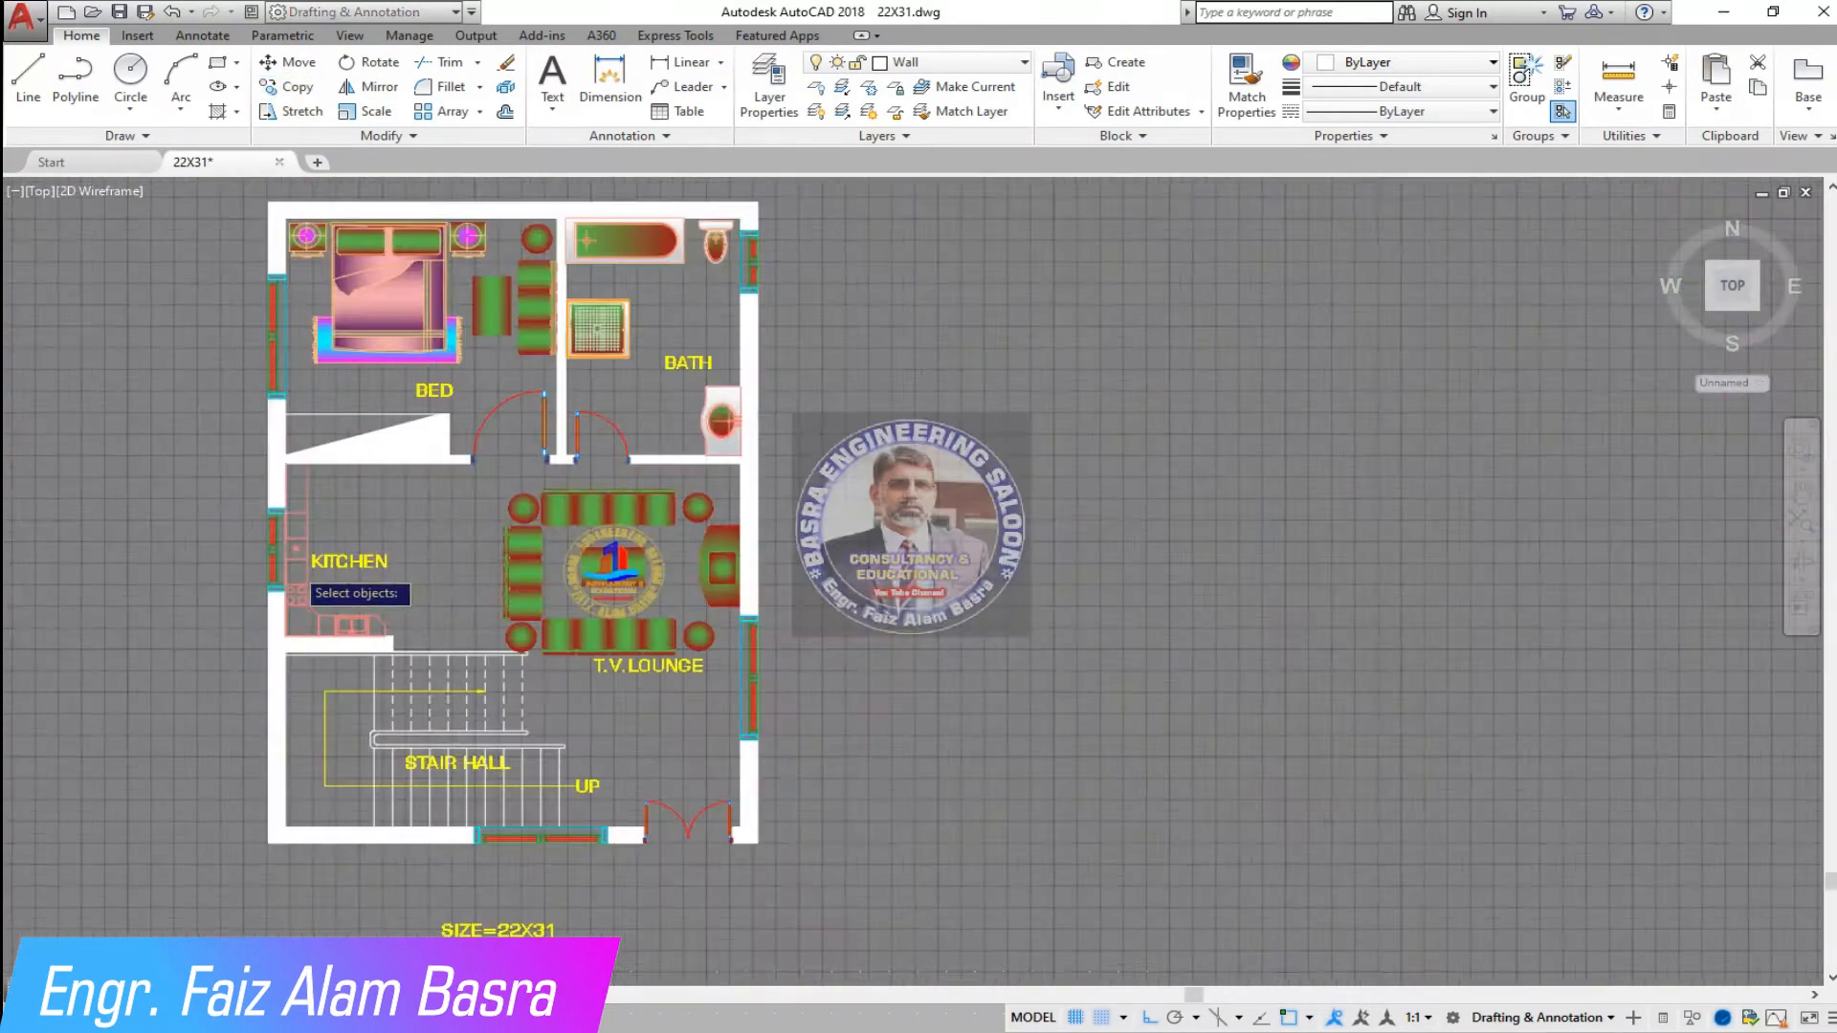
pyautogui.scroll(6, 1122, 304)
pyautogui.scroll(-5, 1053, 325)
pyautogui.scroll(3, 908, 340)
pyautogui.scroll(6, 657, 804)
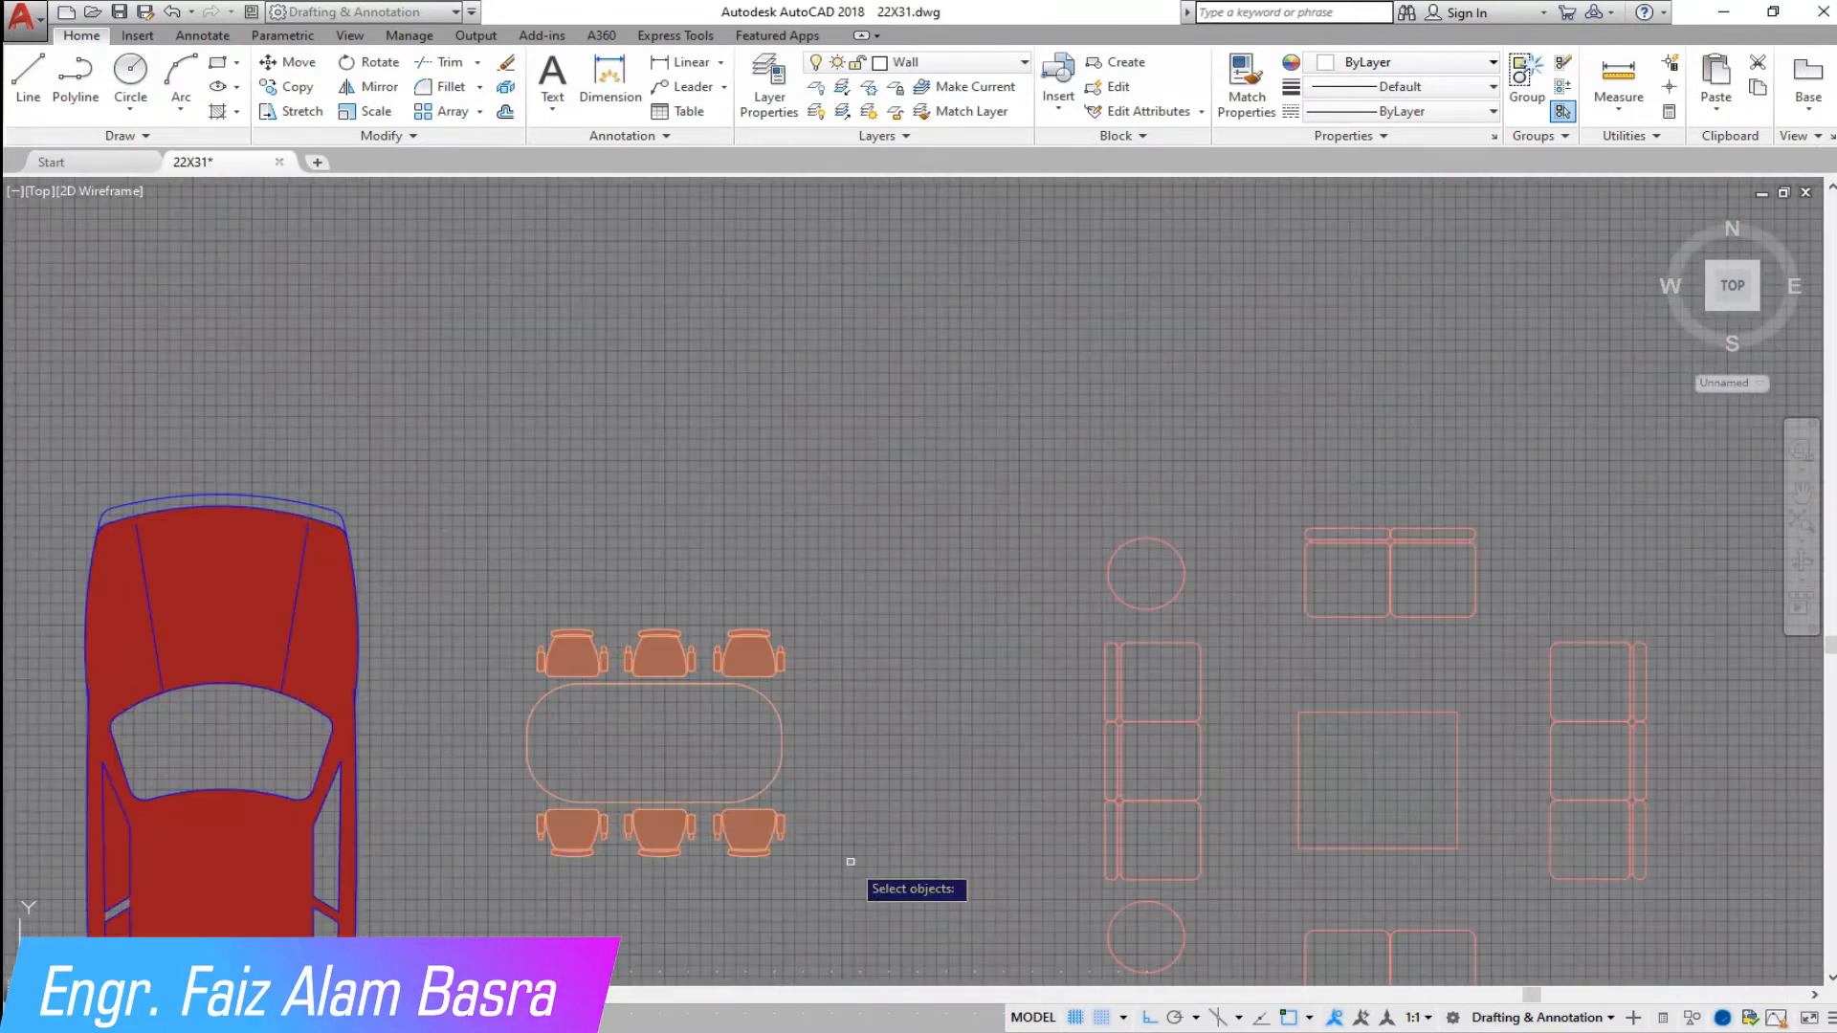
pyautogui.click(873, 865)
pyautogui.click(468, 537)
pyautogui.press('Return')
pyautogui.click(657, 717)
pyautogui.scroll(-6, 832, 366)
pyautogui.scroll(-6, 867, 383)
pyautogui.scroll(4, 398, 504)
pyautogui.click(1150, 1018)
pyautogui.scroll(6, 417, 712)
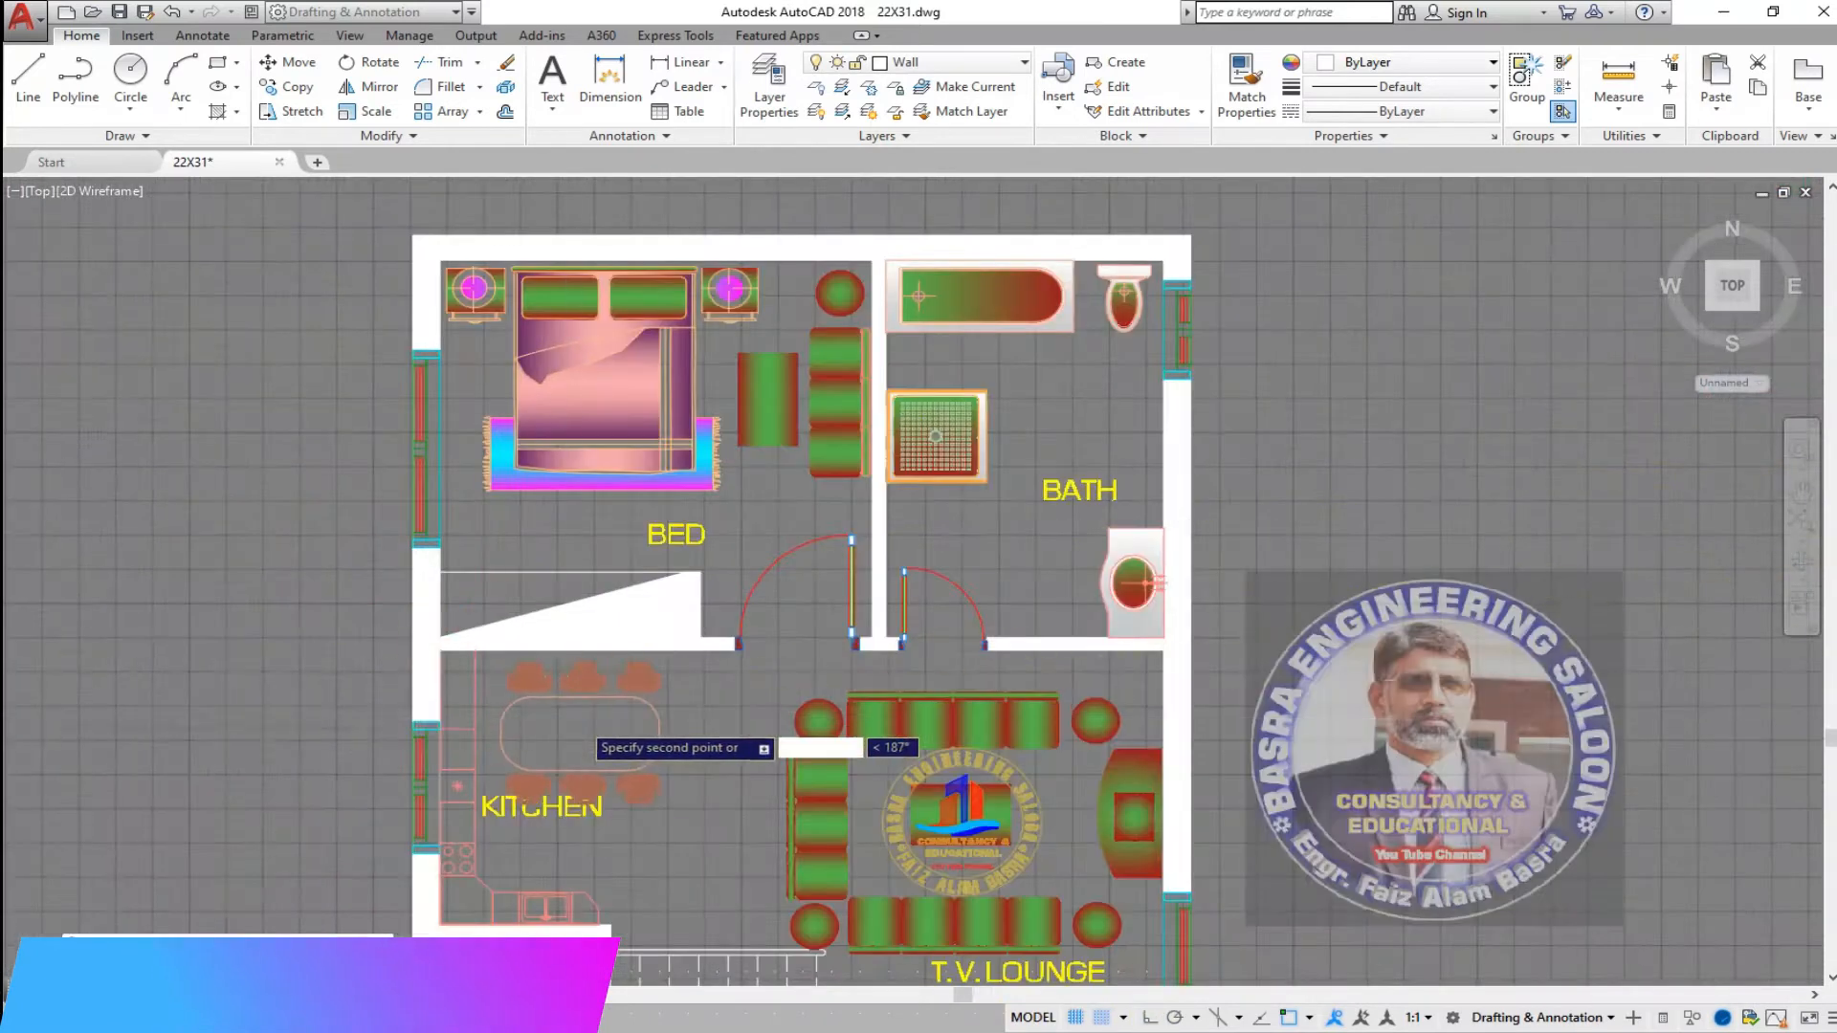
pyautogui.scroll(-2, 605, 593)
pyautogui.scroll(6, 489, 463)
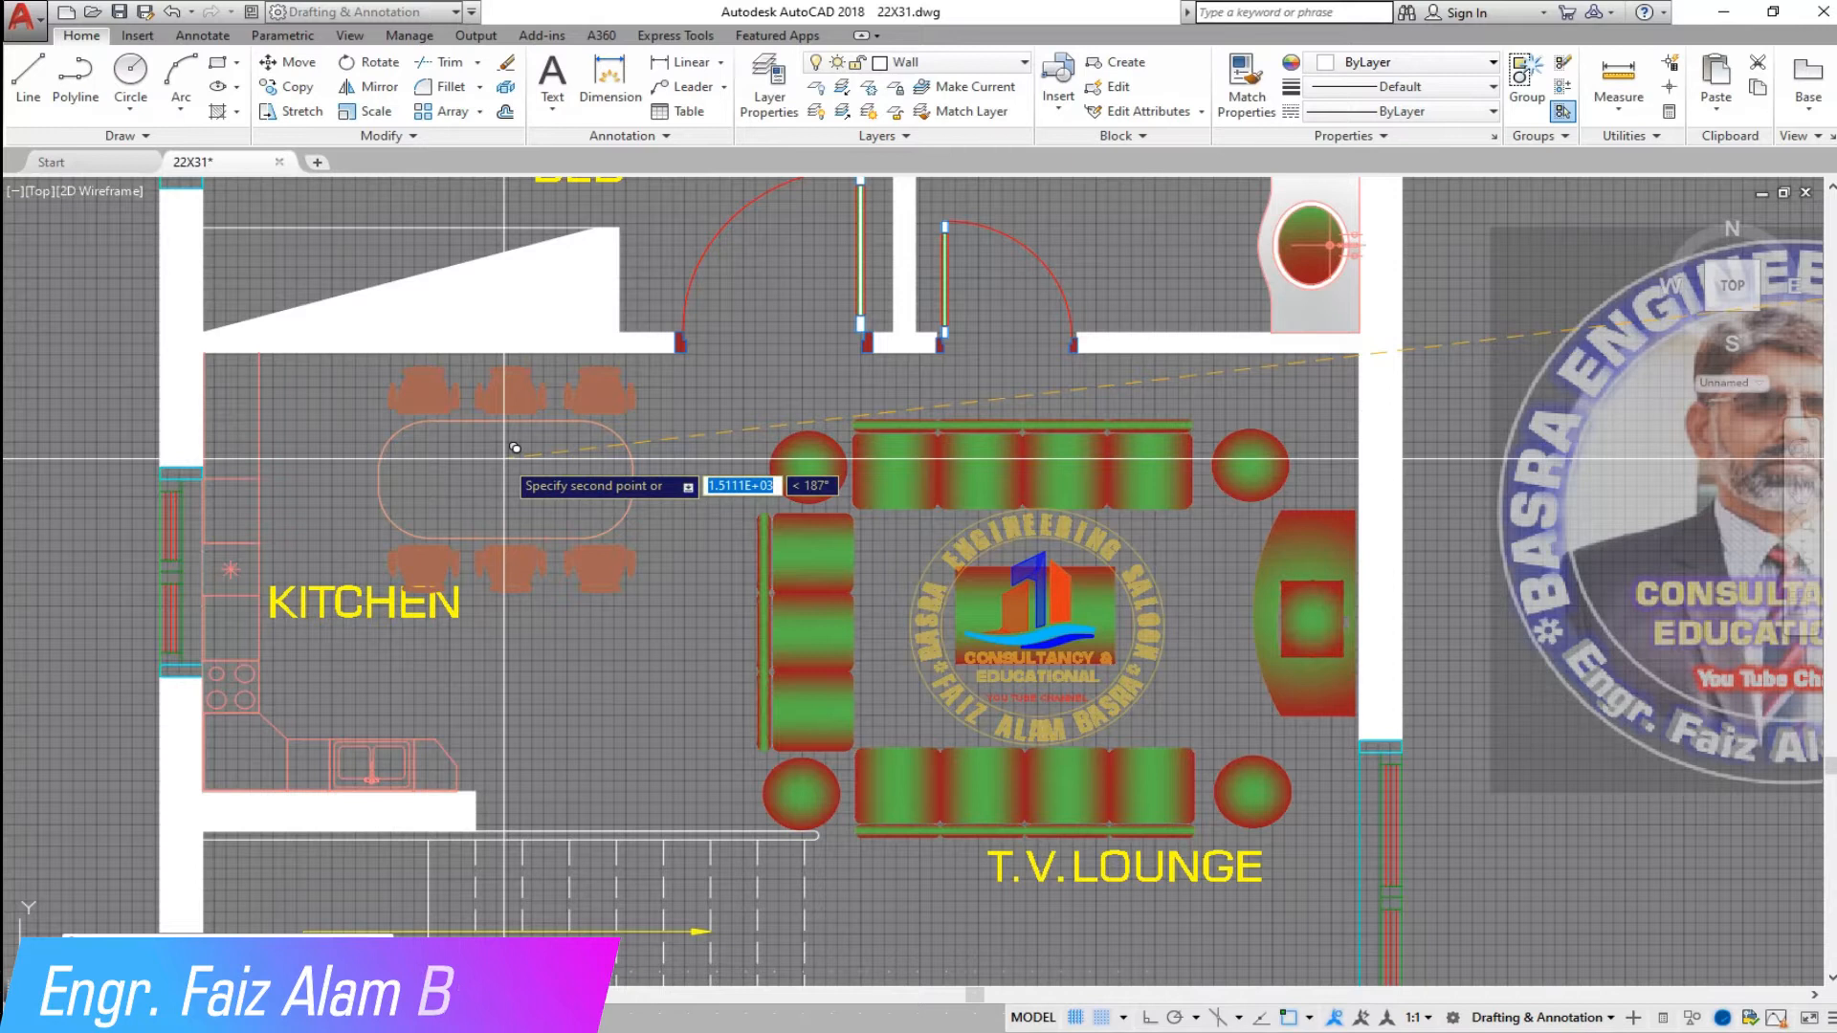
pyautogui.press('Escape')
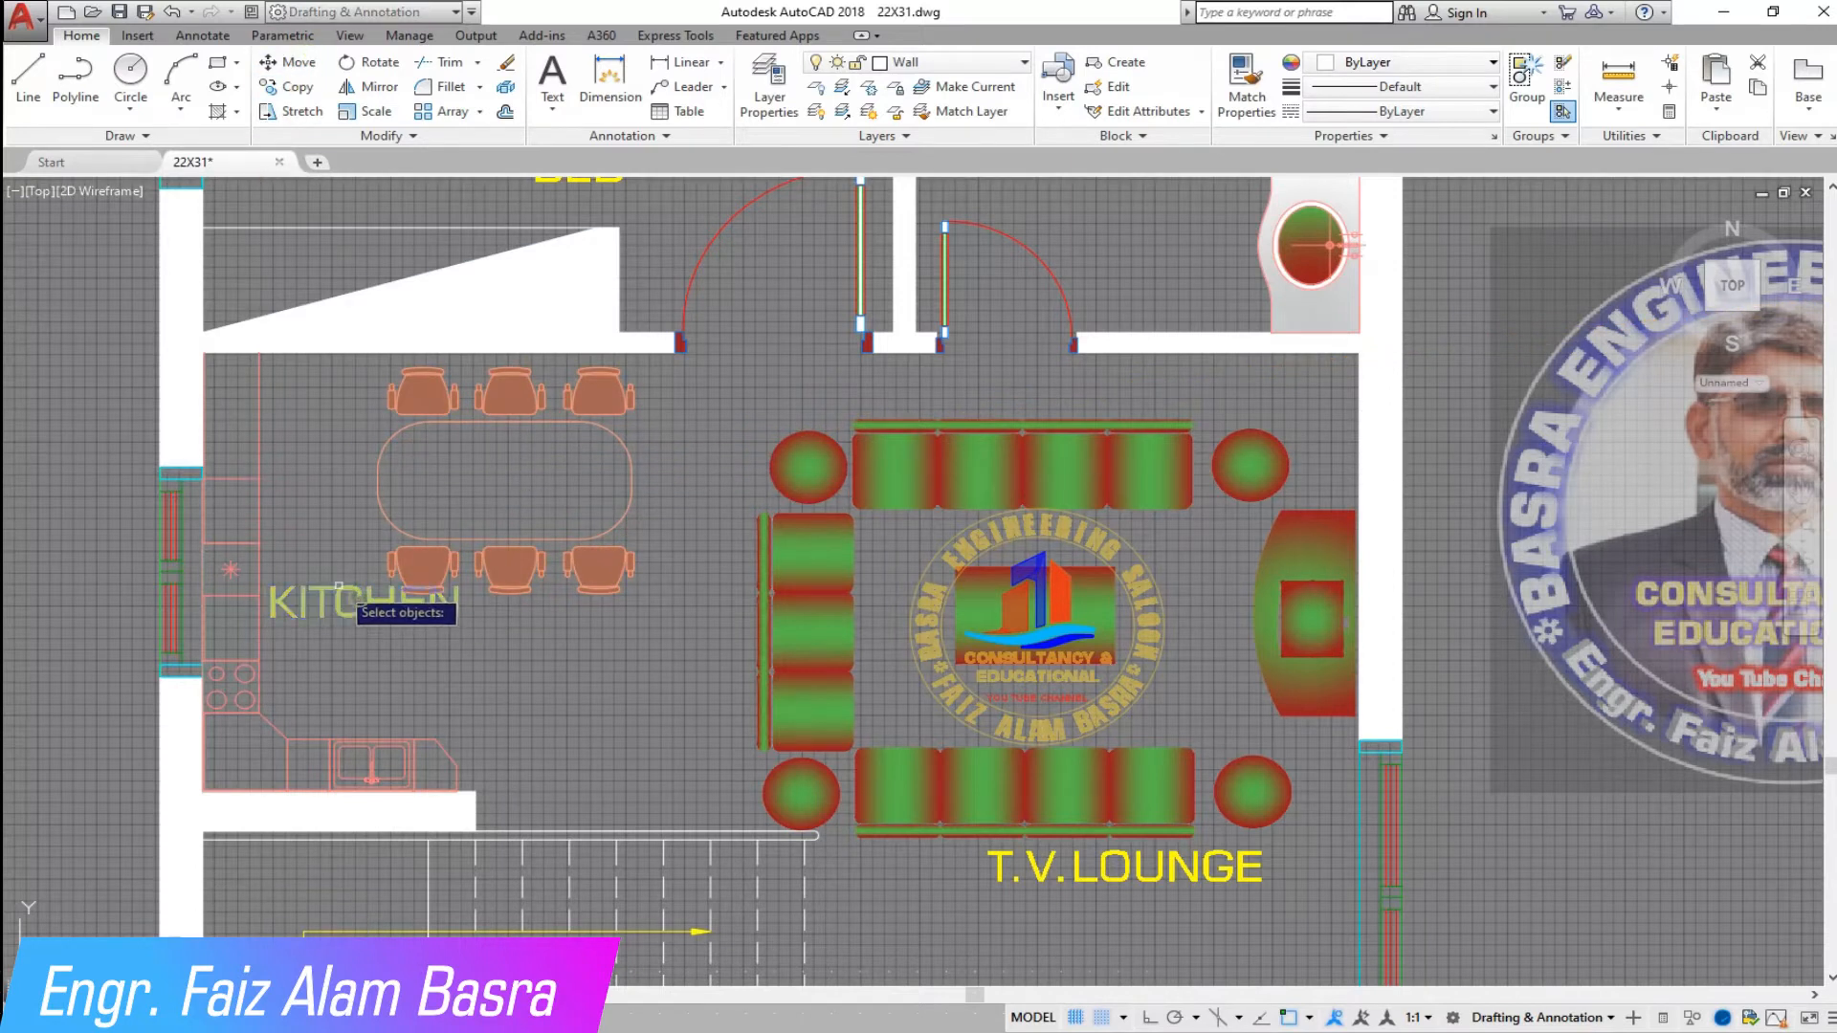
# - Move the KITCHEN label down so it clears the lower row of dining chairs
pyautogui.click(680, 512)
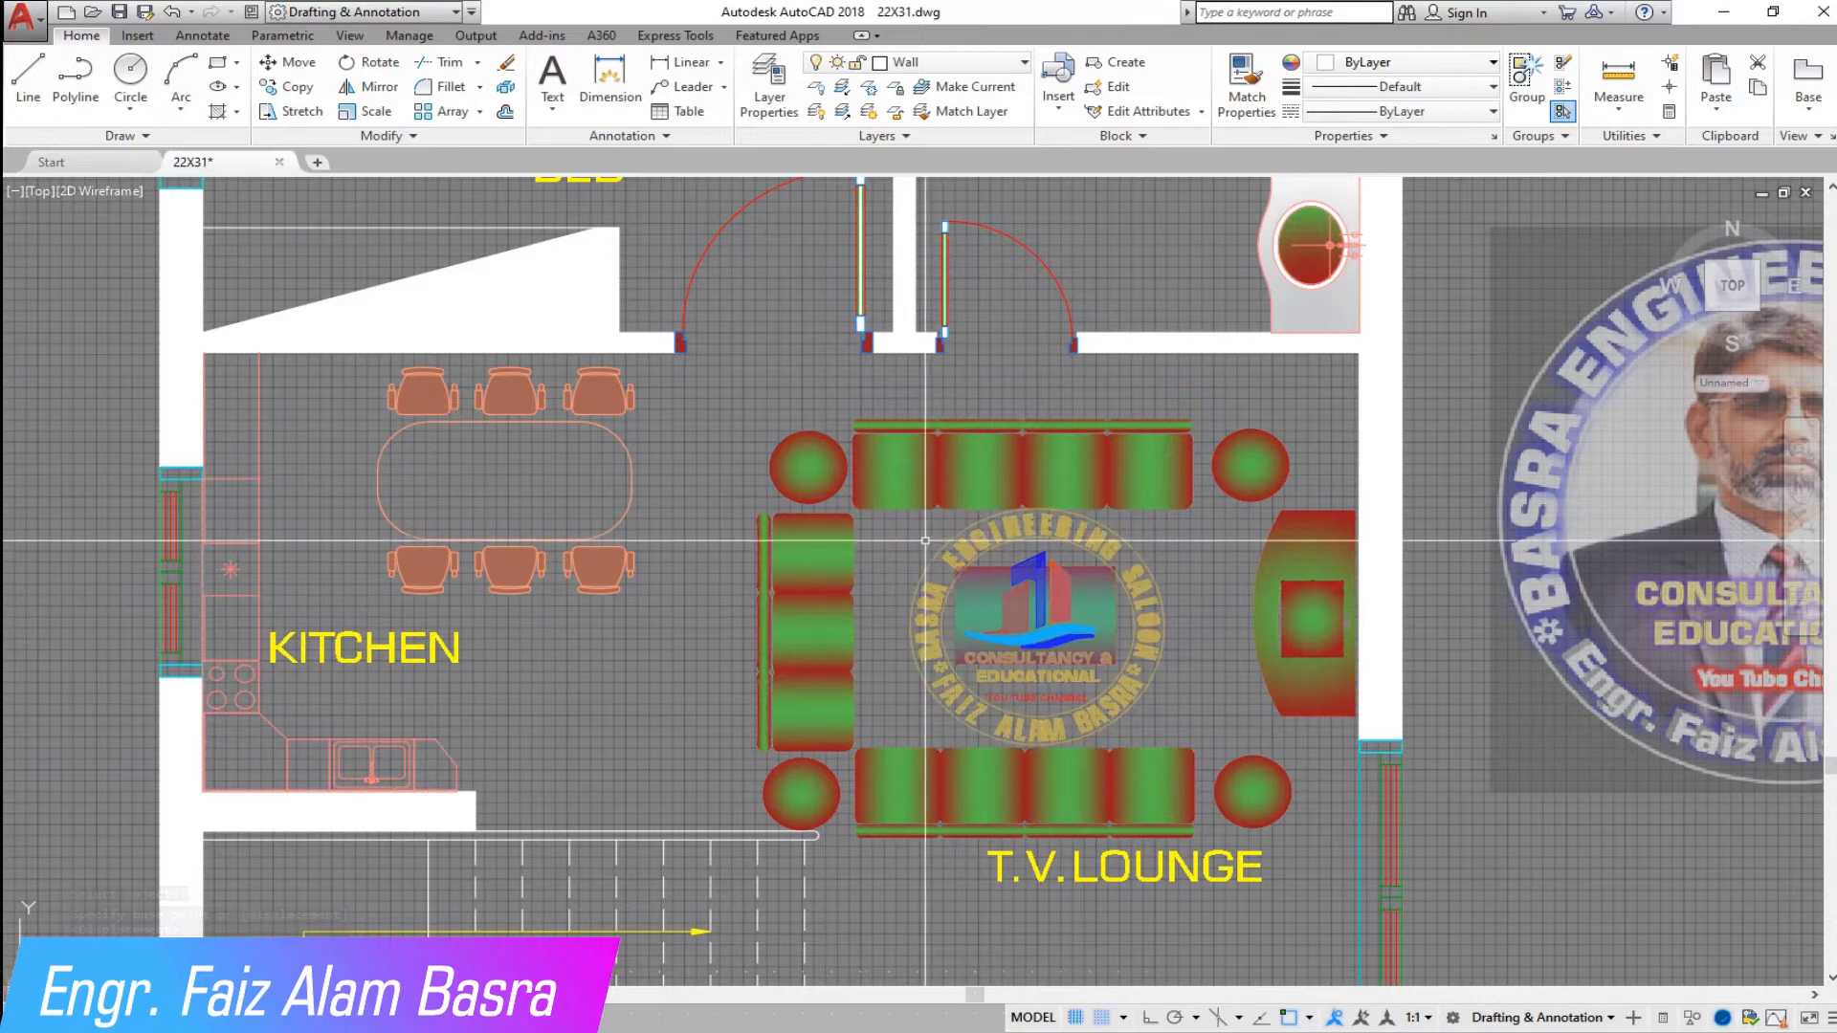
pyautogui.scroll(-2, 824, 556)
pyautogui.scroll(2, 972, 566)
pyautogui.scroll(-2, 972, 566)
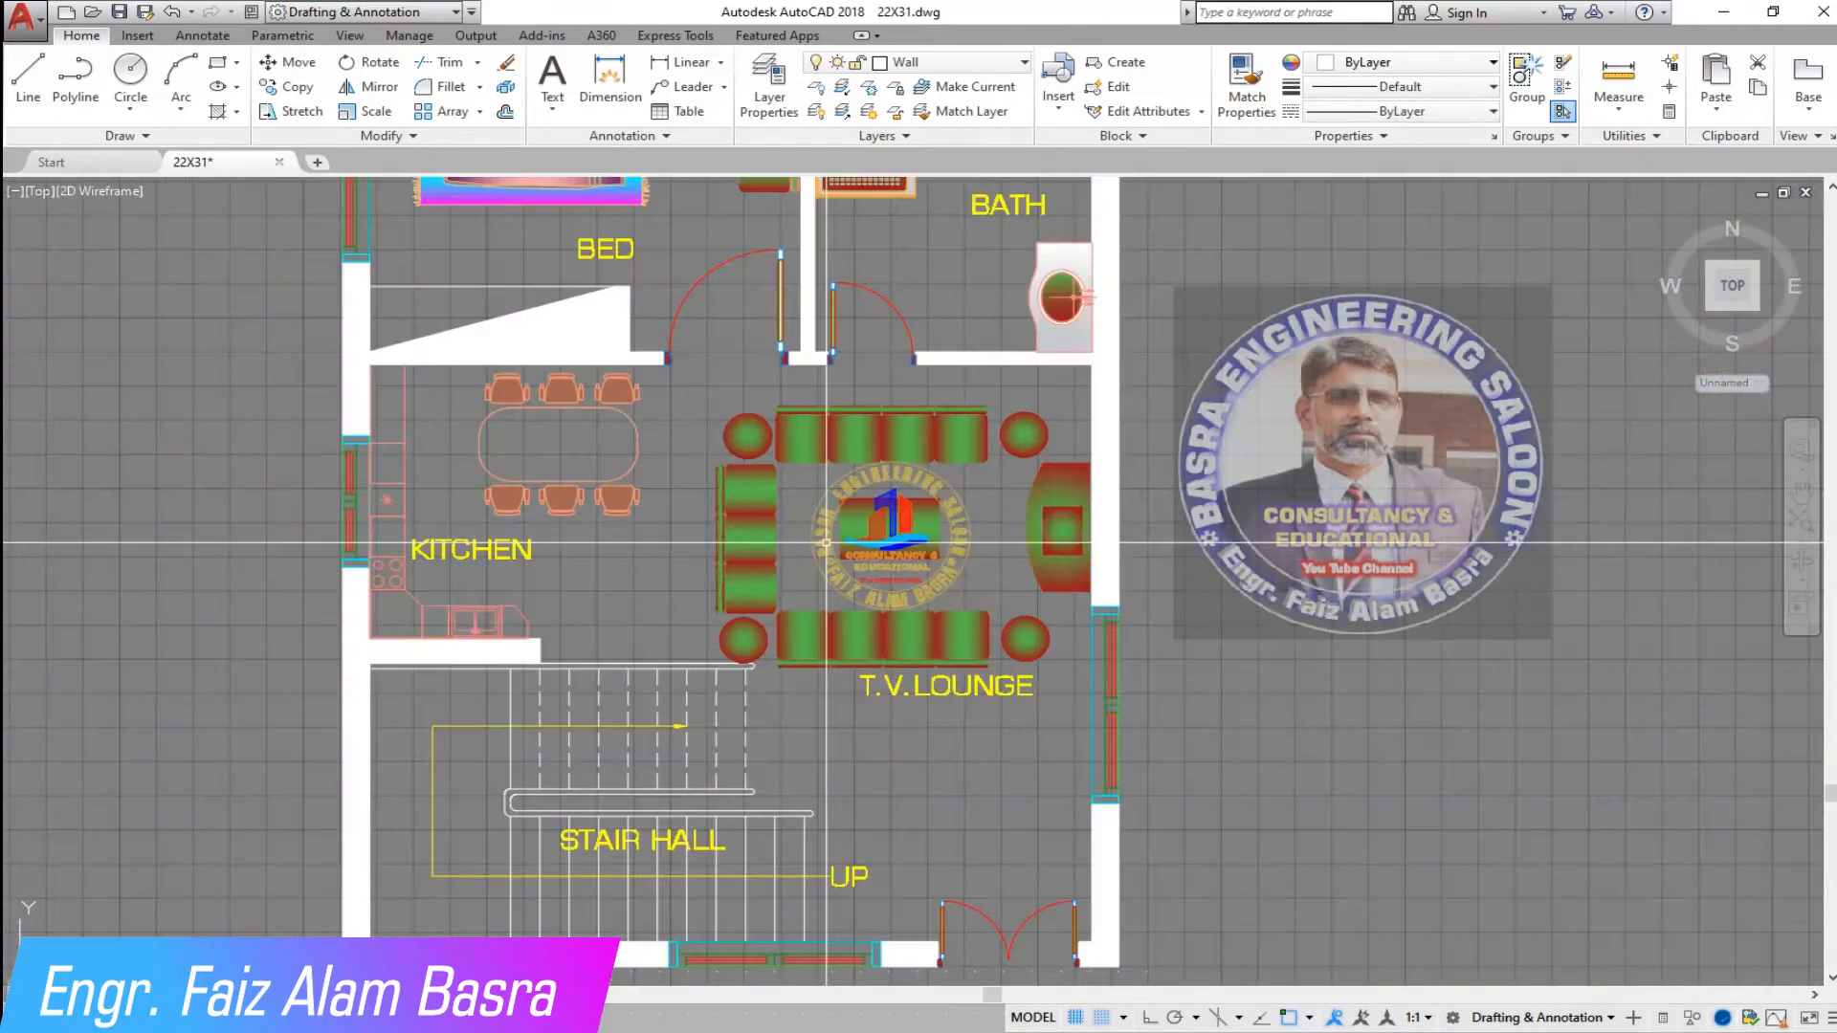
# - Try to move the dining set slightly toward the T.V. lounge, and undo the move
pyautogui.scroll(2, 402, 541)
pyautogui.click(668, 560)
pyautogui.click(377, 335)
pyautogui.press('Return')
pyautogui.click(645, 575)
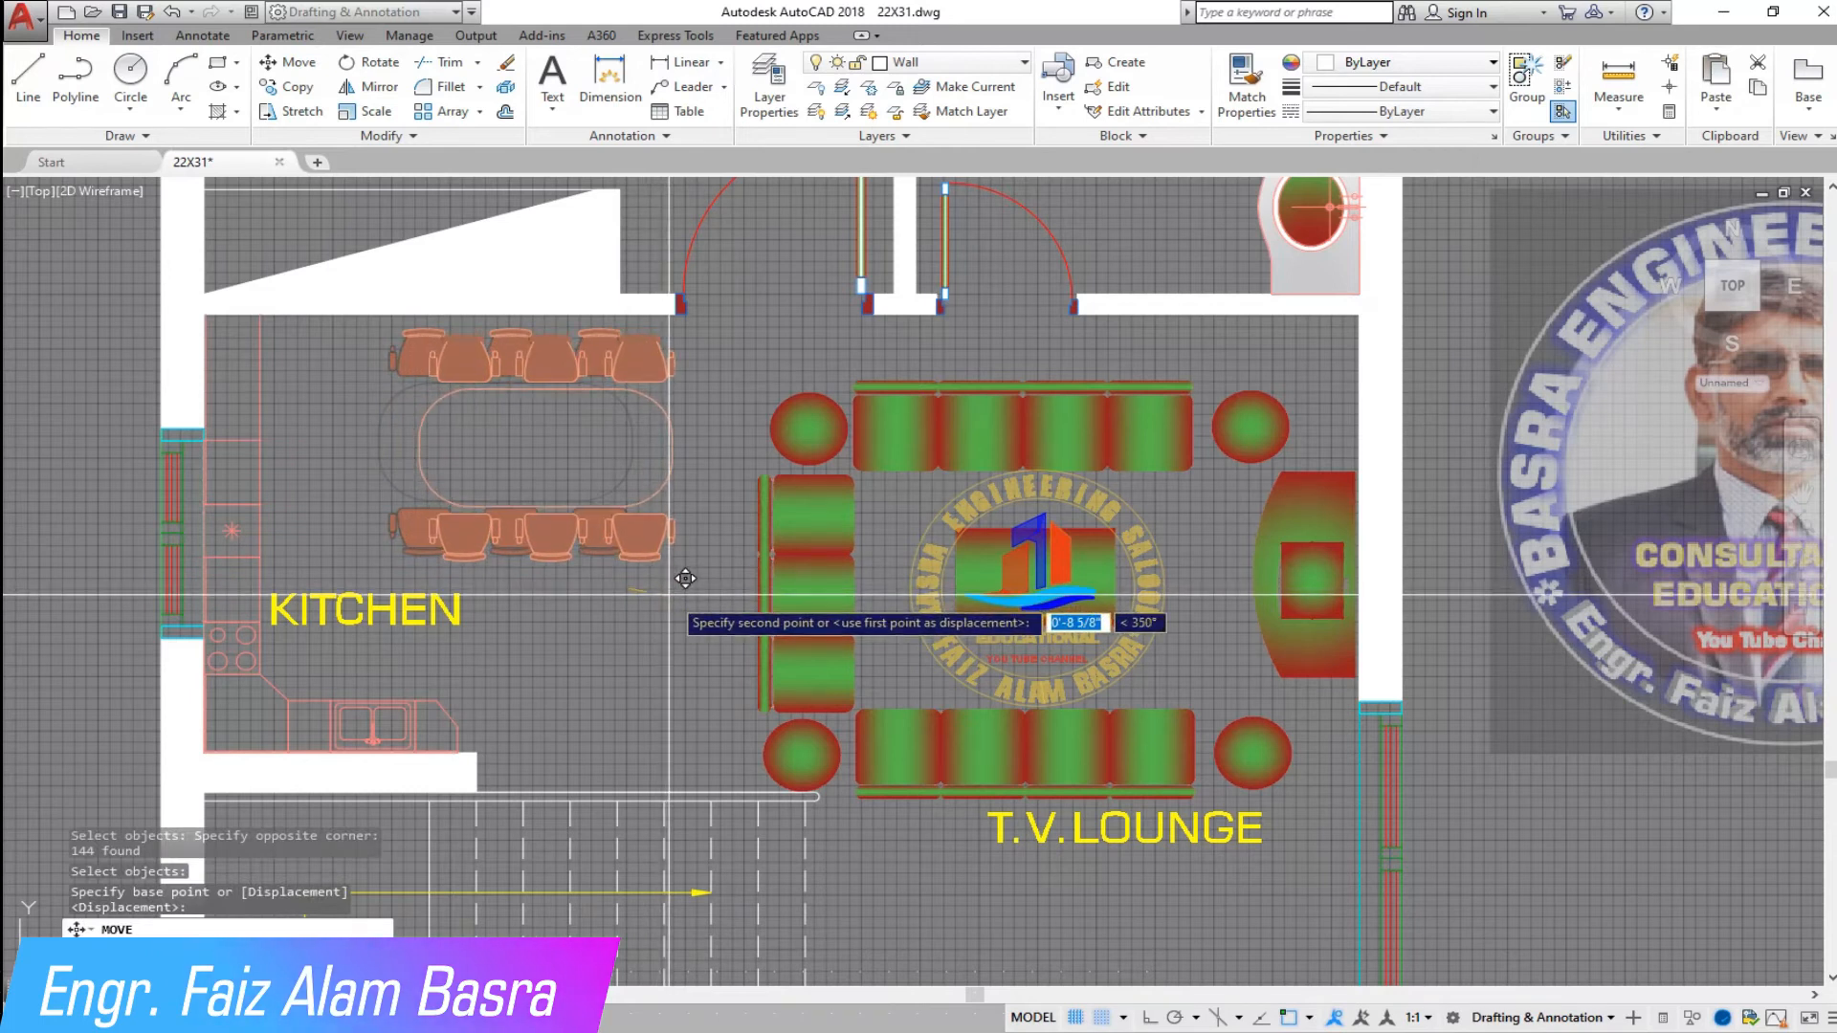
pyautogui.click(670, 595)
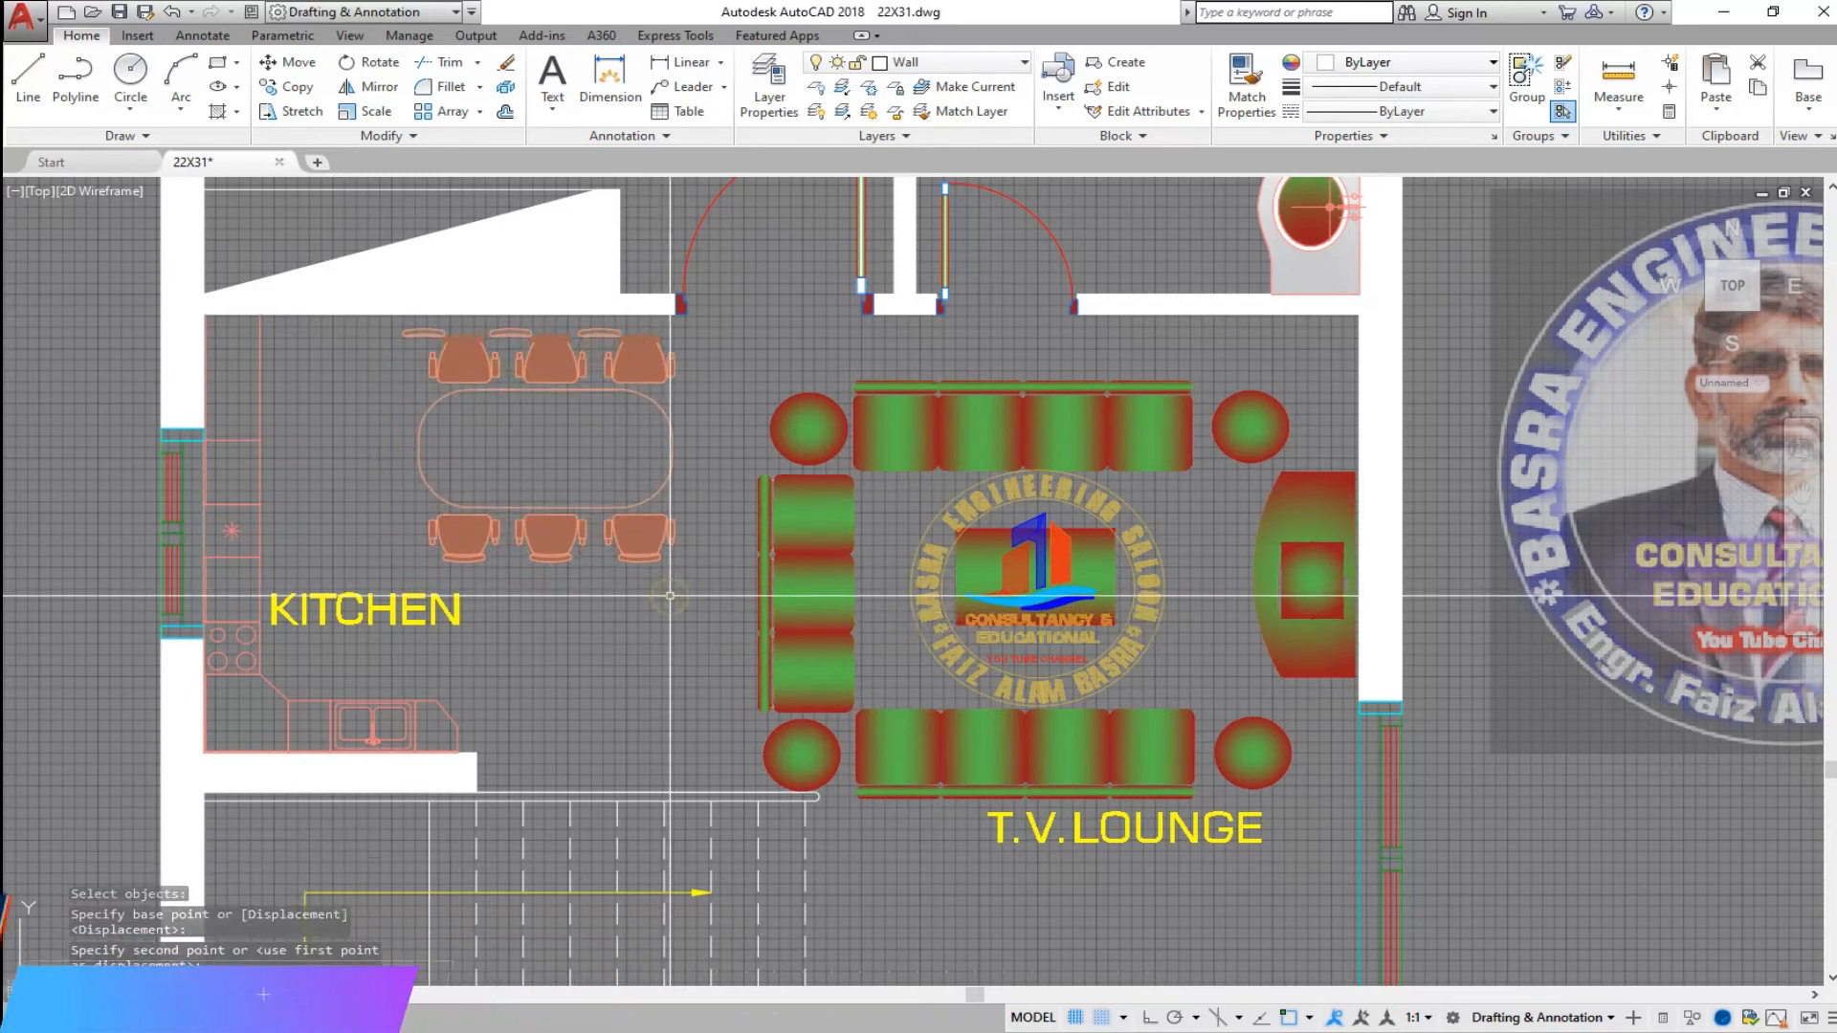
pyautogui.click(172, 13)
# - Move the complete dining set slightly right and down, away from the kitchen counter and the upper wall
pyautogui.click(289, 62)
pyautogui.click(705, 563)
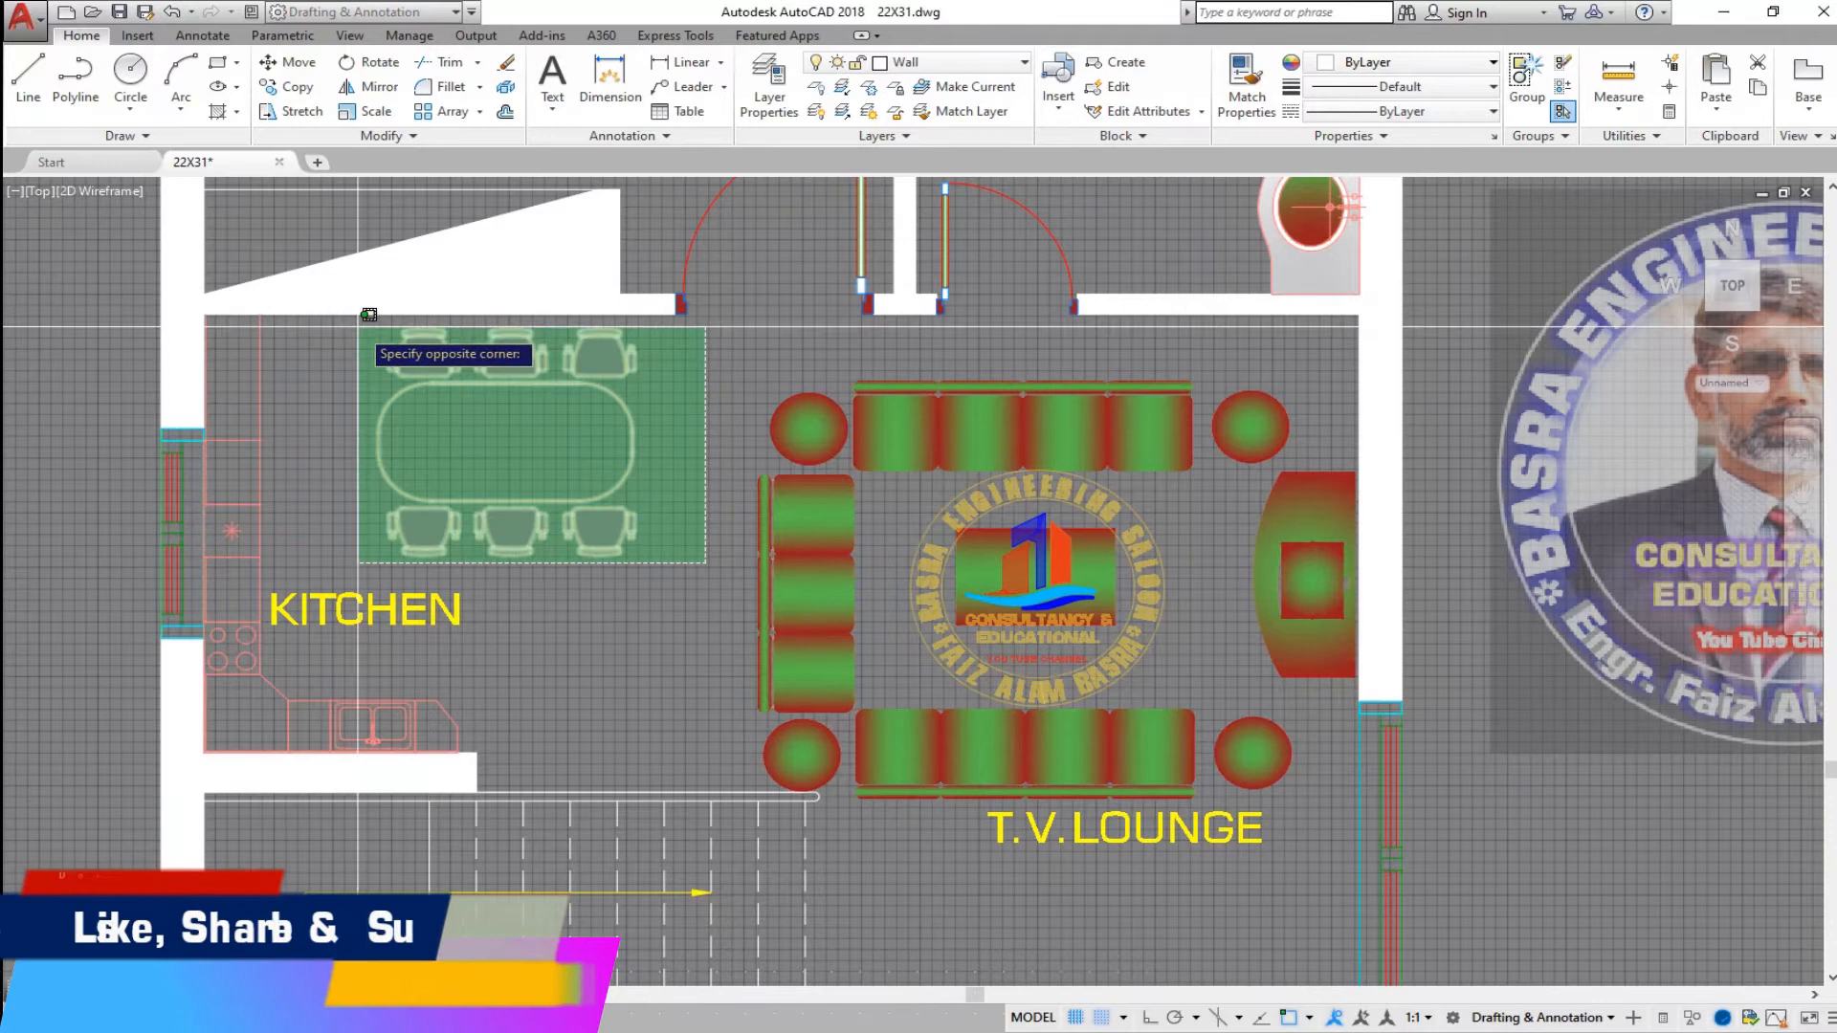
pyautogui.click(249, 321)
pyautogui.press('Return')
pyautogui.click(364, 356)
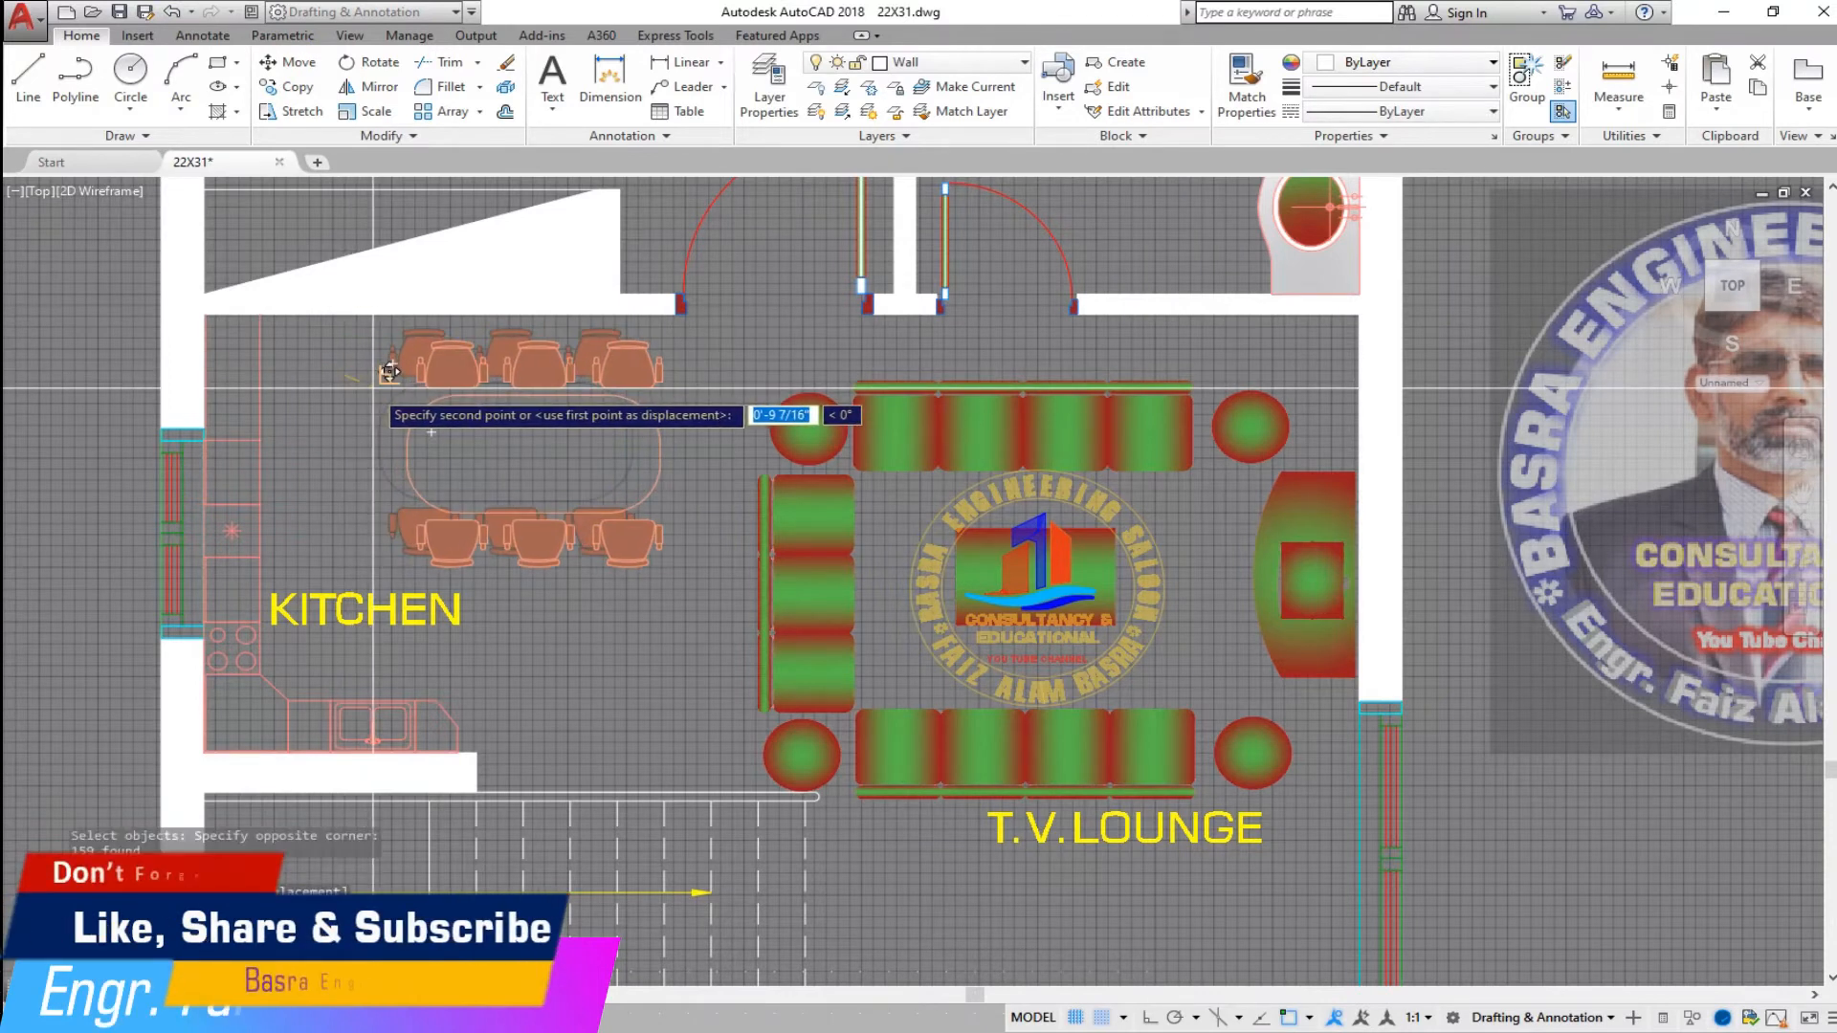
pyautogui.click(384, 400)
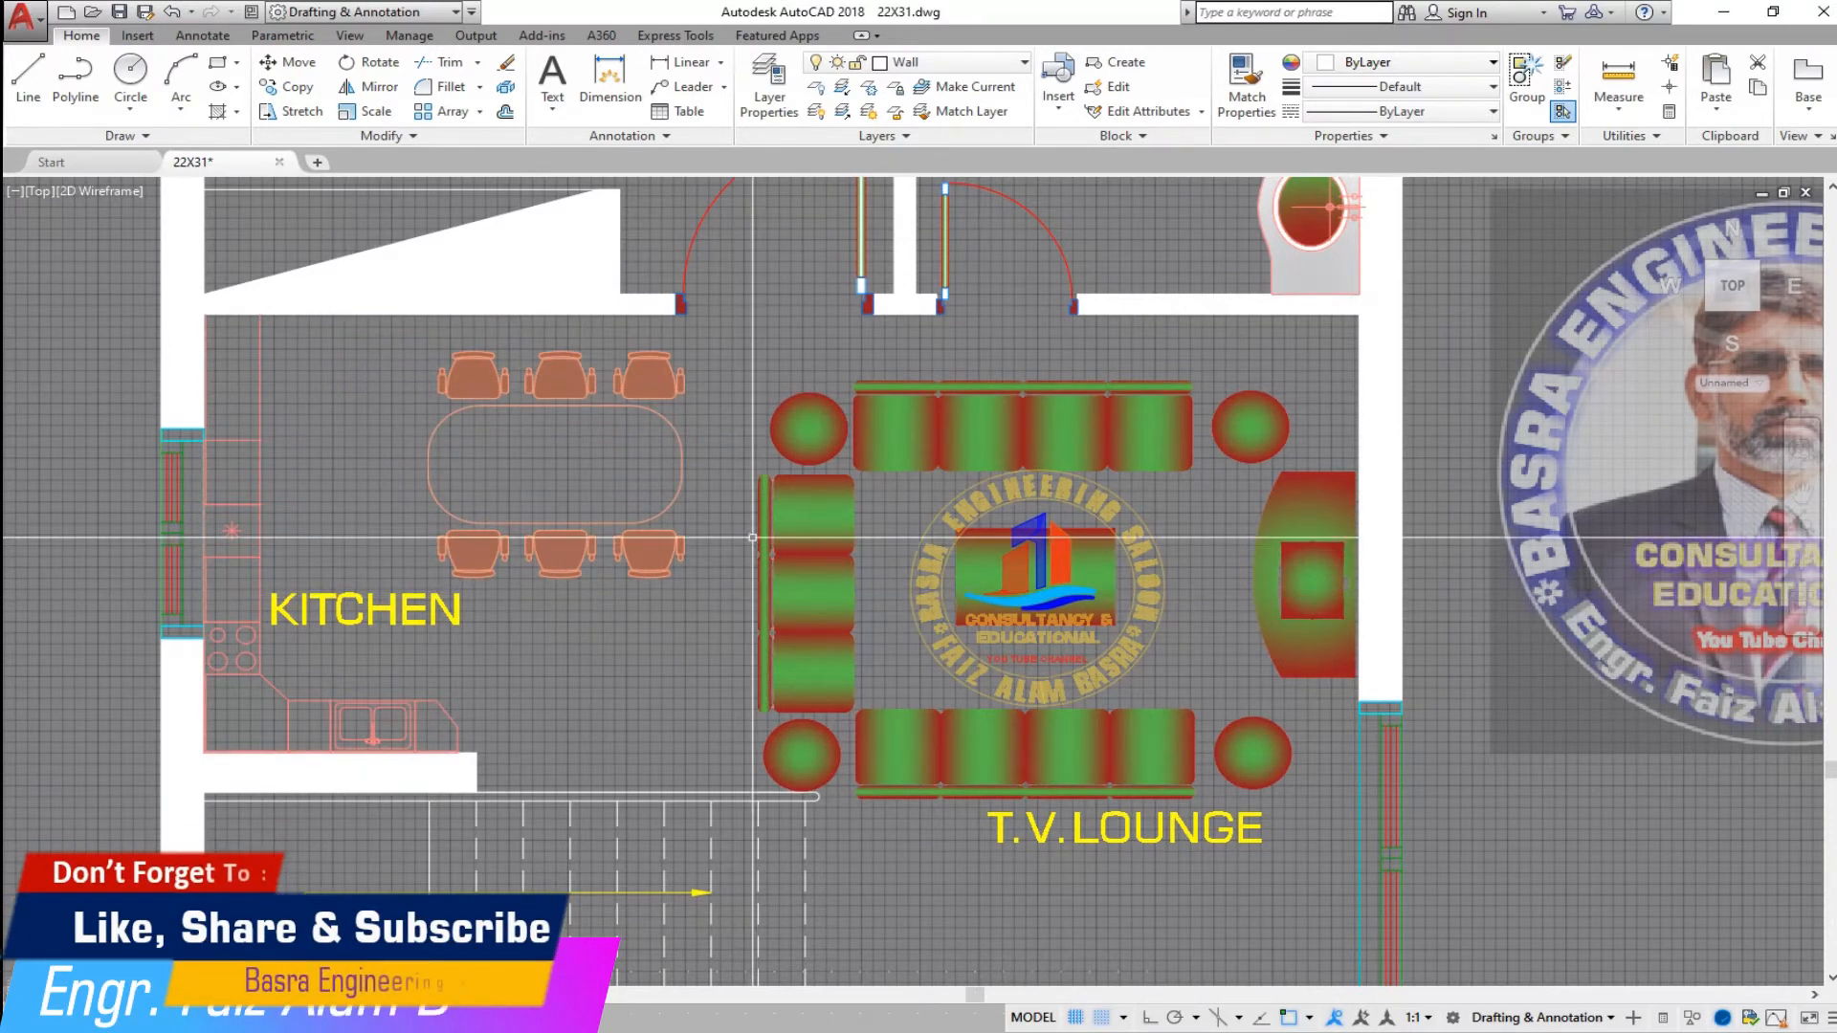
# - Match the lounge sofa's green-and-red gradient onto the hatches of all six dining chairs
pyautogui.click(566, 397)
pyautogui.scroll(7, 566, 397)
pyautogui.click(473, 376)
pyautogui.click(648, 376)
pyautogui.scroll(-5, 631, 373)
pyautogui.click(642, 555)
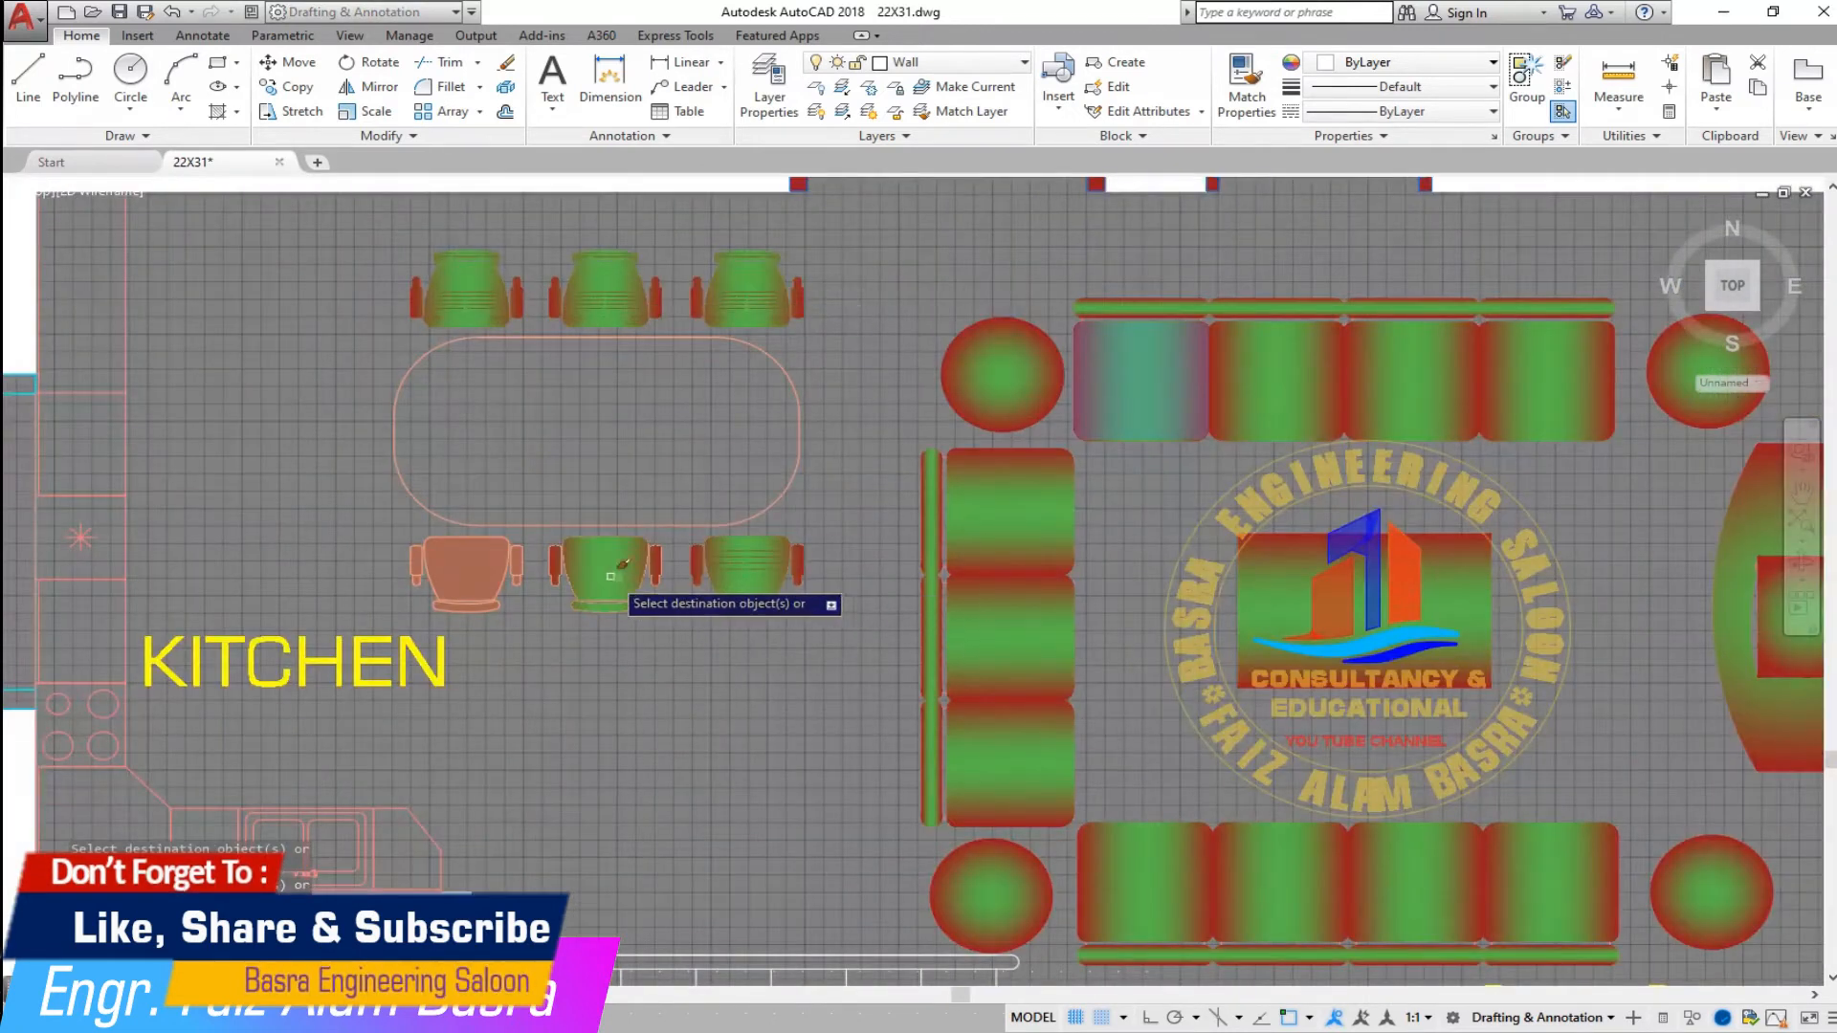
pyautogui.click(699, 685)
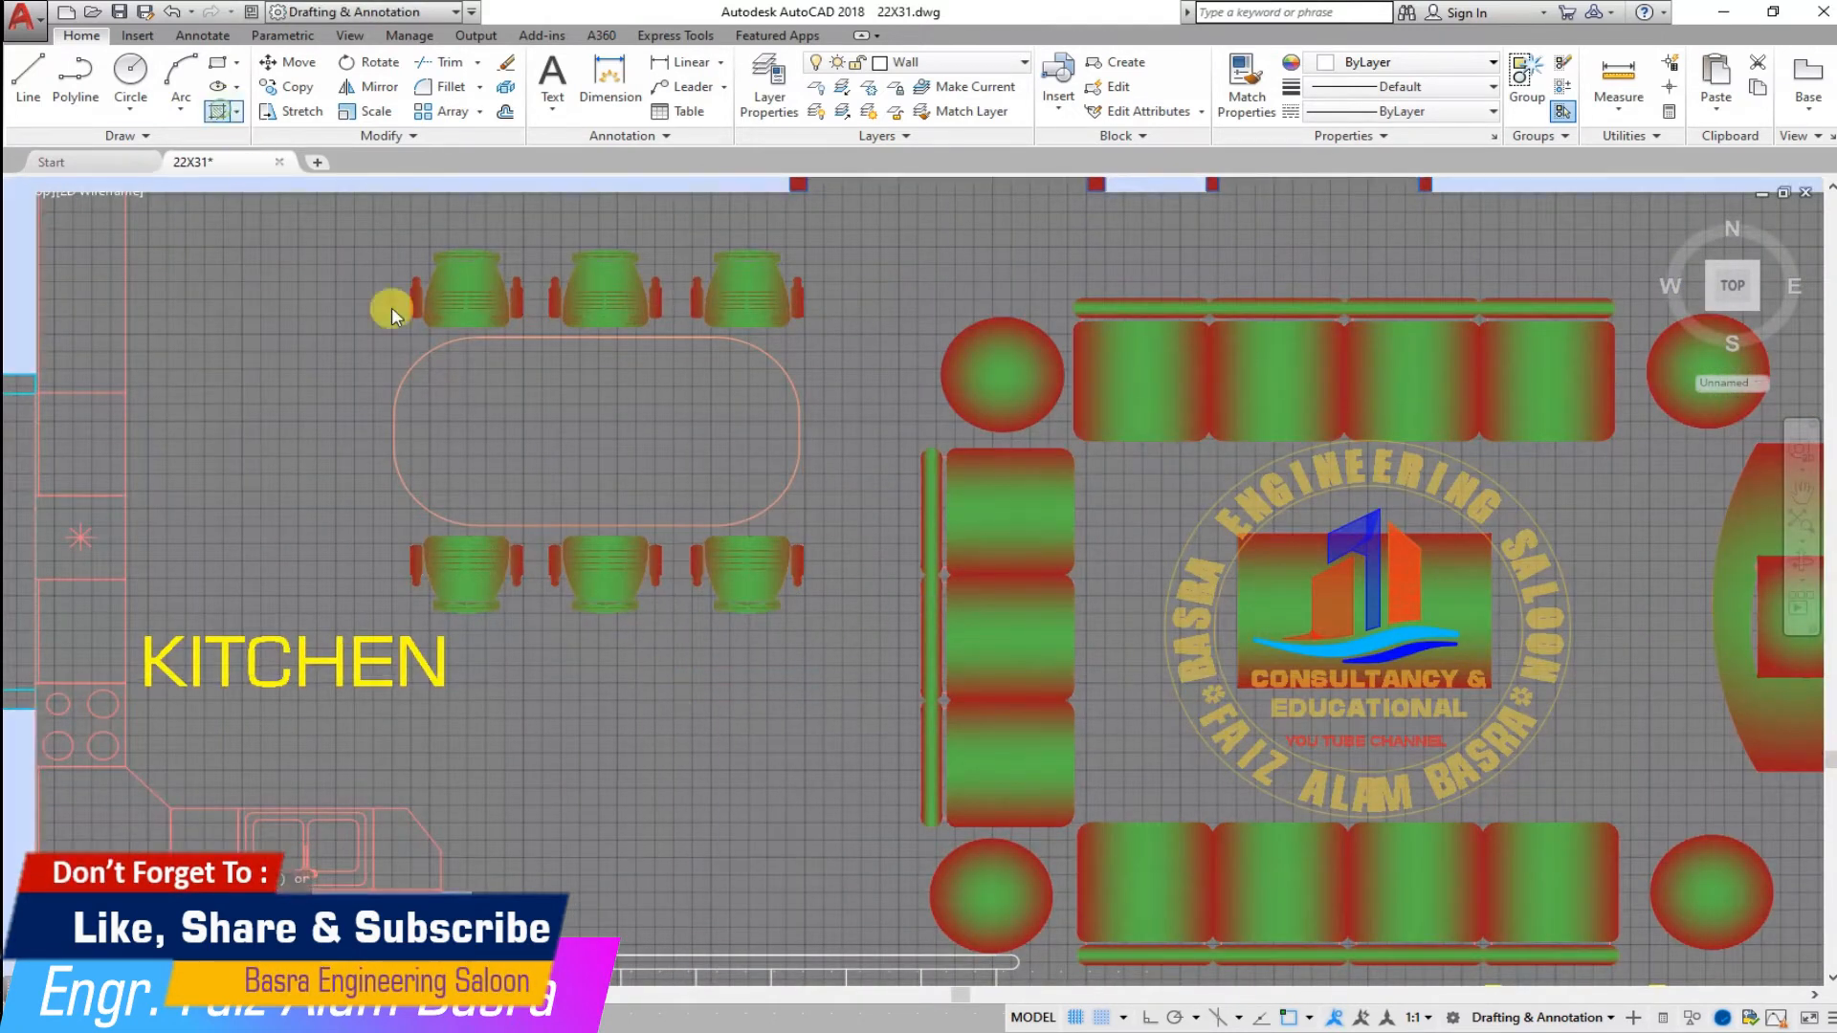
# - Fill the oval dining table top with a solid hatch
pyautogui.click(536, 407)
pyautogui.rightClick(553, 422)
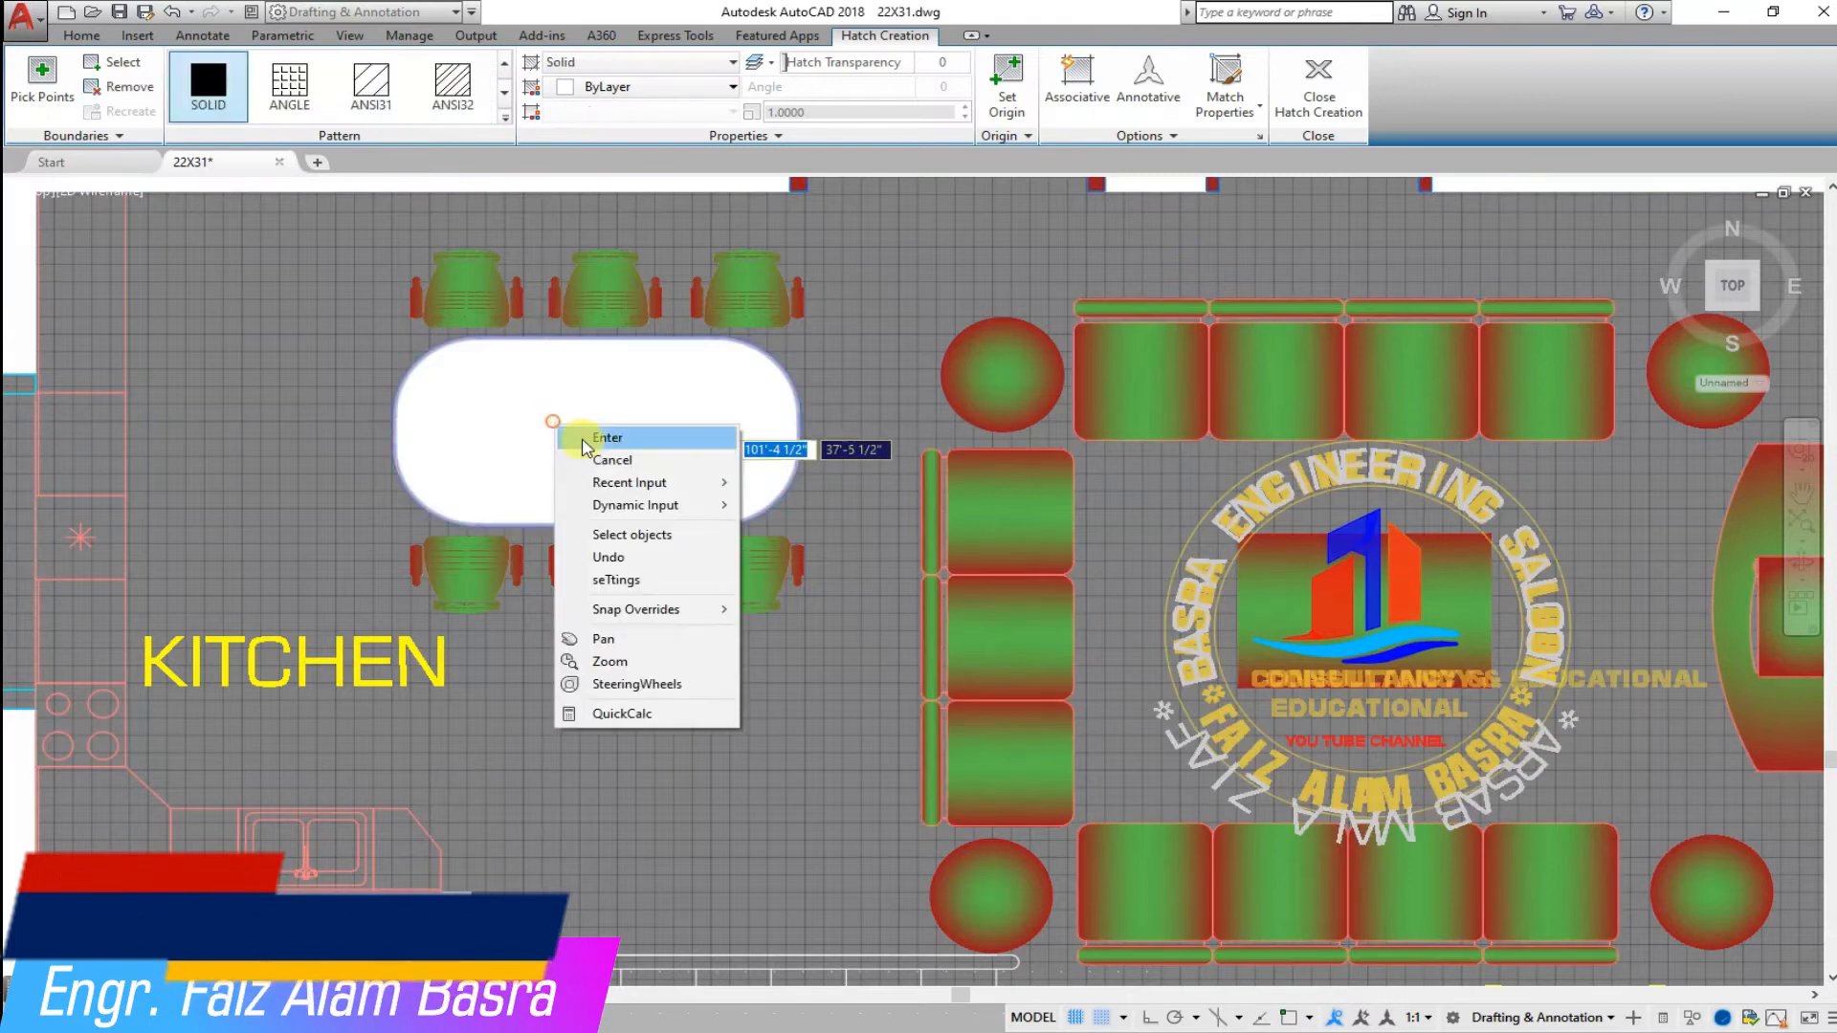
pyautogui.click(585, 440)
# - Match the round side table's radial gradient onto the dining table top hatch
pyautogui.click(1246, 88)
pyautogui.click(1002, 373)
pyautogui.click(714, 413)
pyautogui.rightClick(882, 418)
pyautogui.click(891, 427)
# - Match the gradient of the left-hand sofa's seat onto the dining table top hatch
pyautogui.click(1240, 87)
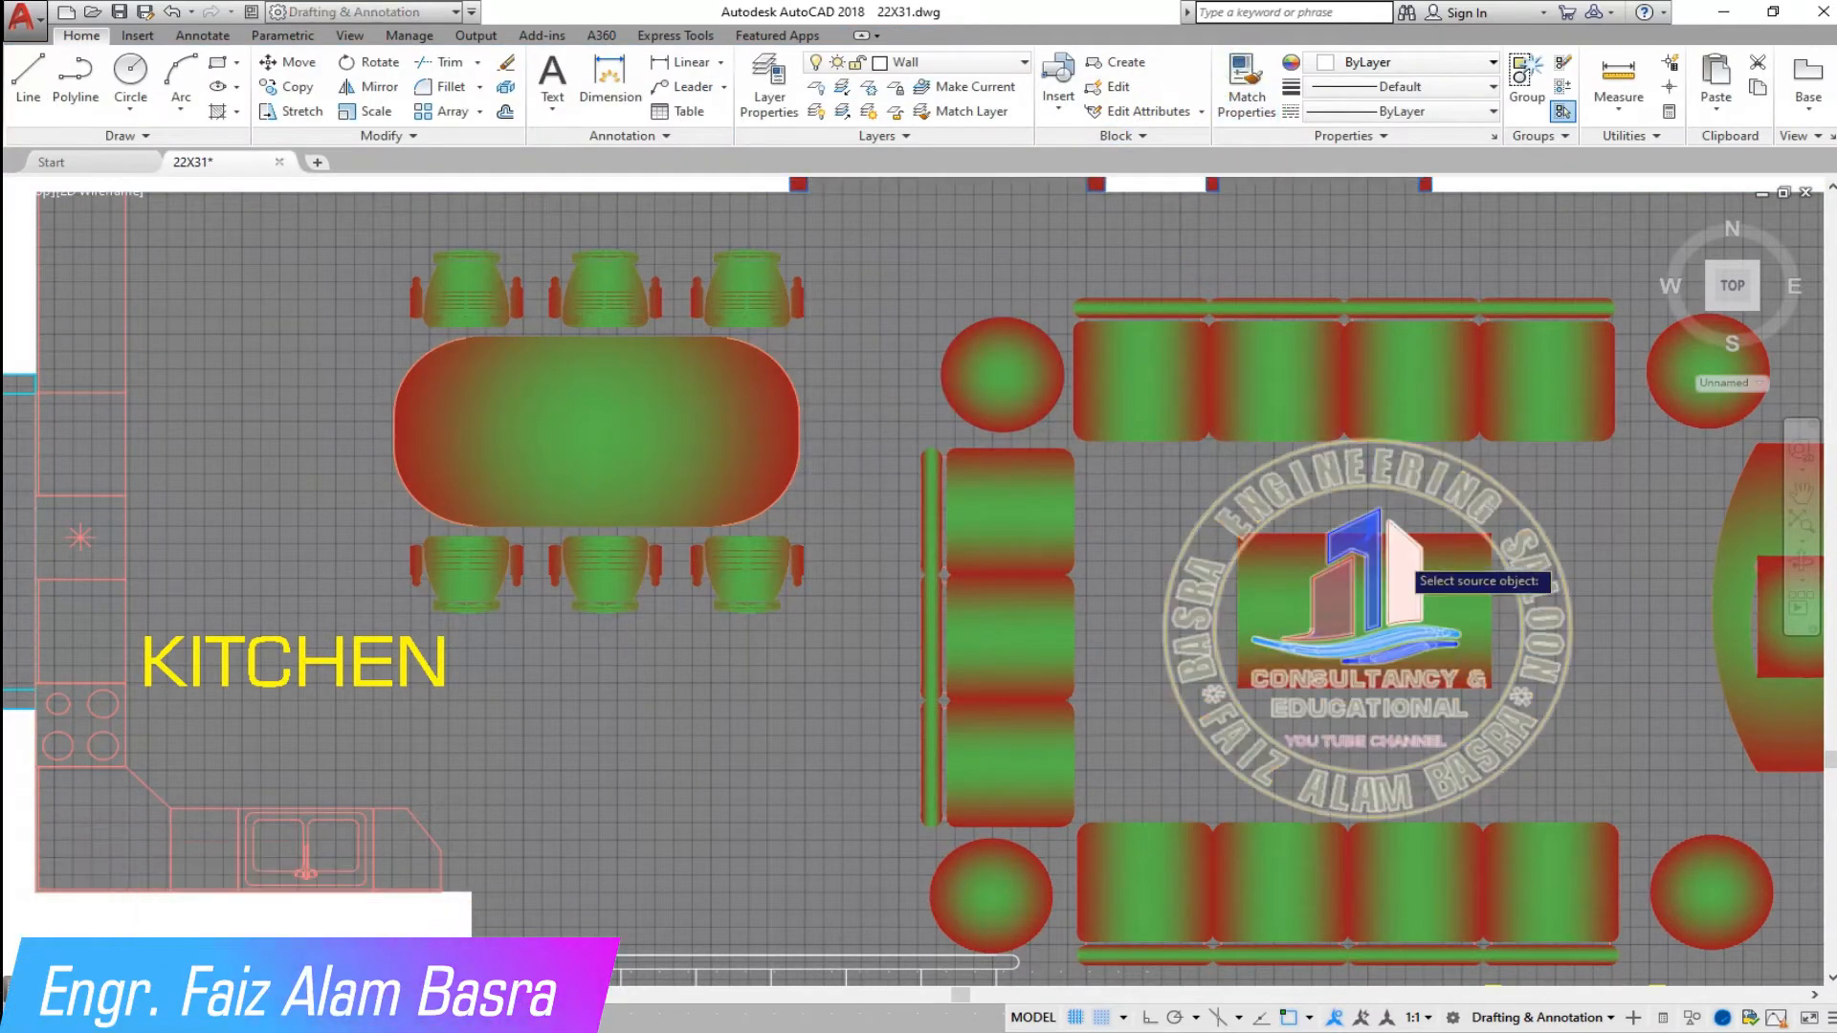
pyautogui.click(966, 761)
pyautogui.click(607, 413)
pyautogui.rightClick(654, 730)
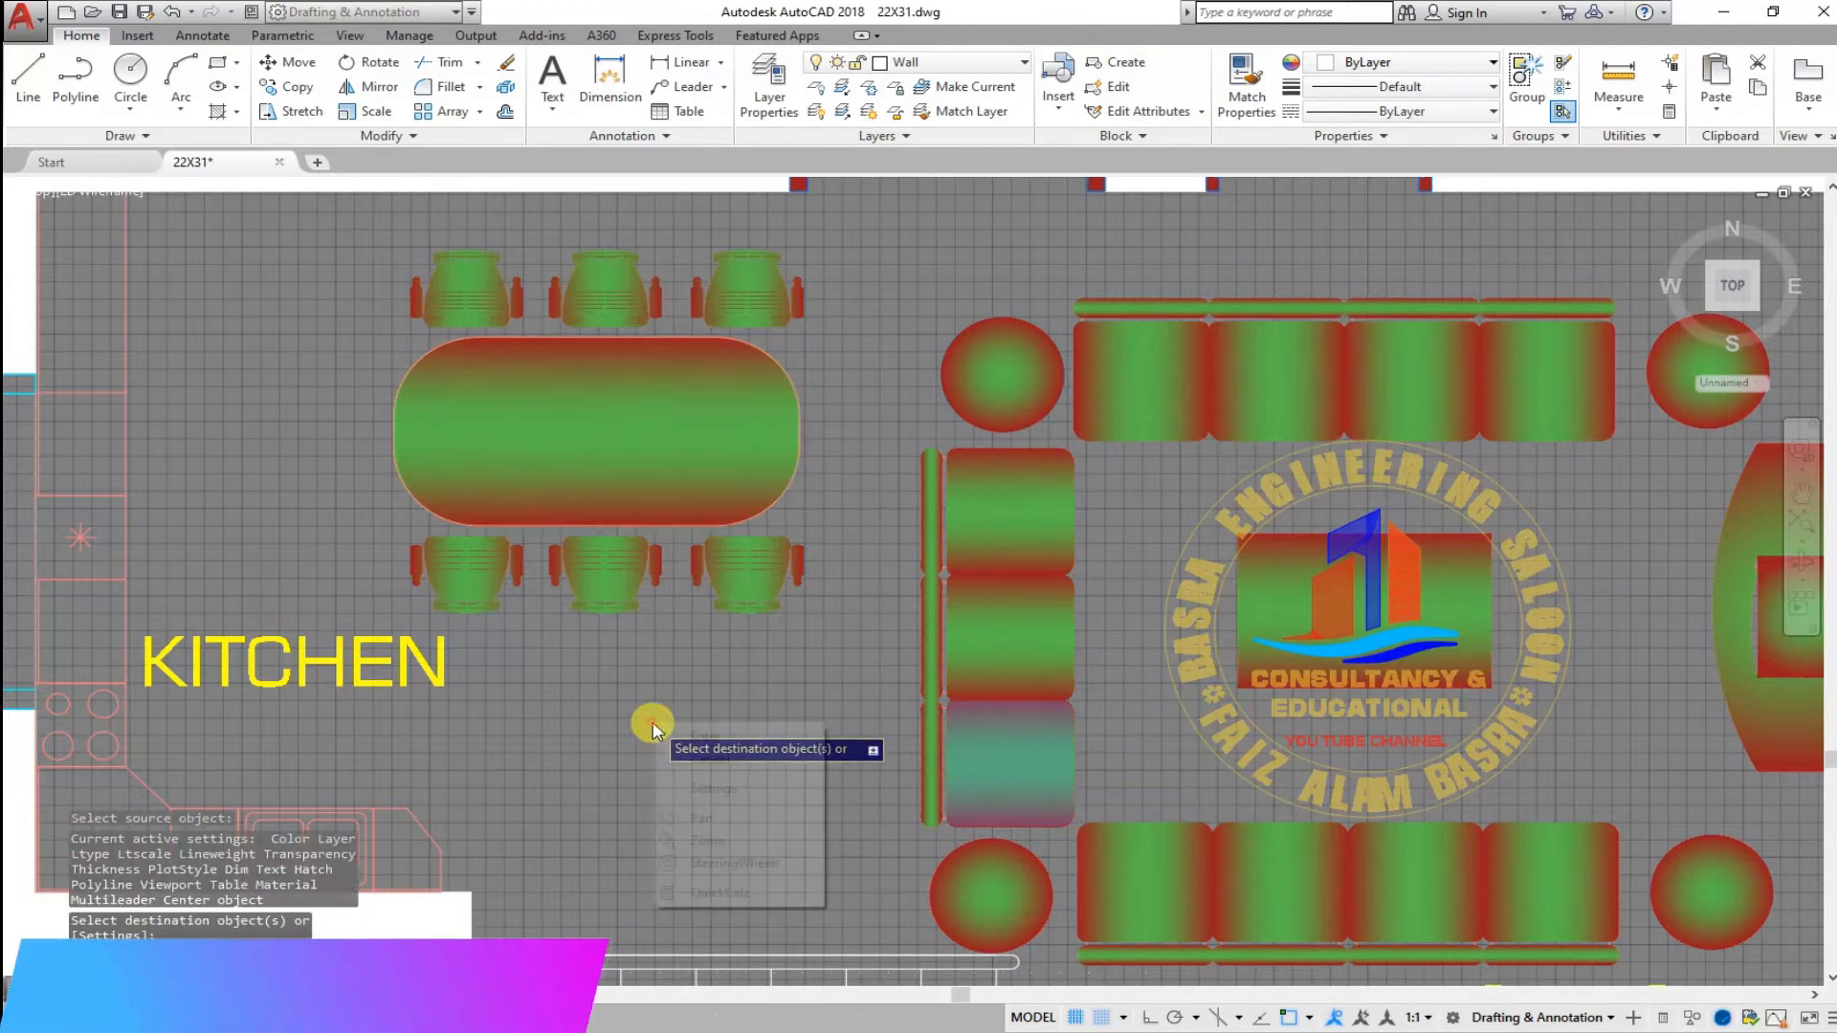
pyautogui.click(710, 731)
# - Move the round company logo off the lounge's centre table to the area below the dining set
pyautogui.scroll(-2, 501, 485)
pyautogui.scroll(1, 615, 599)
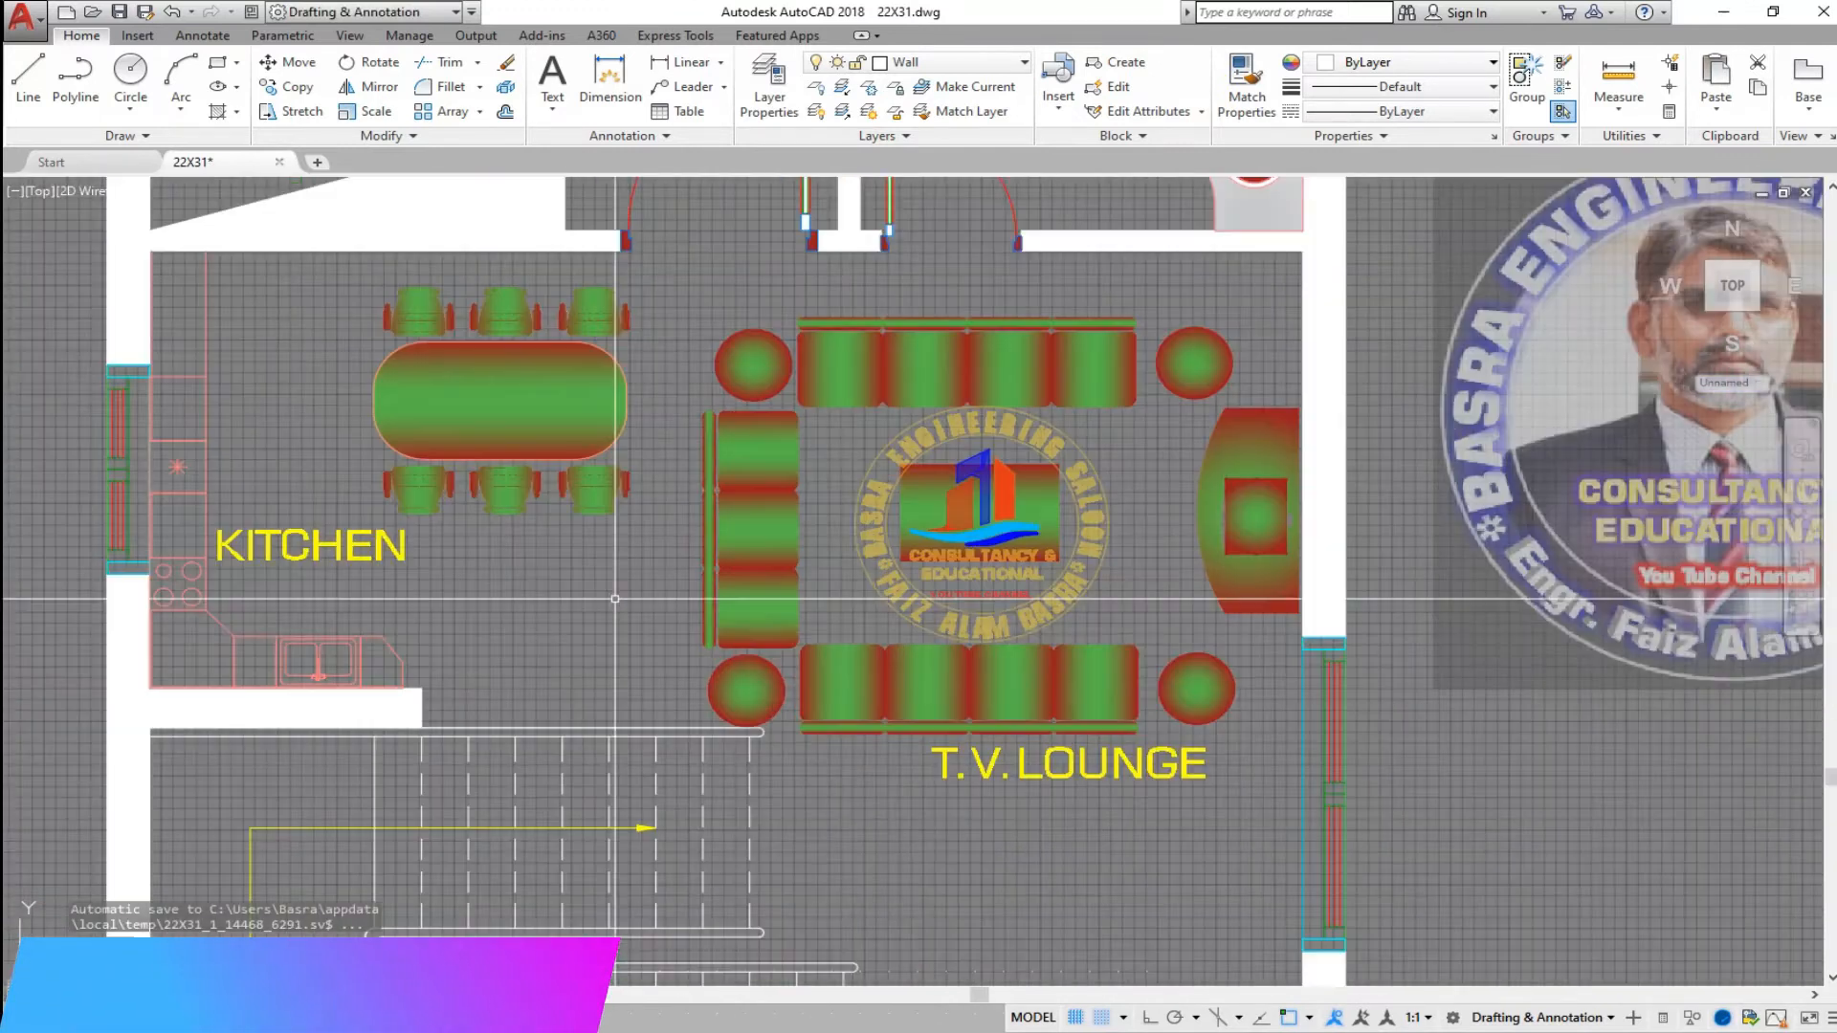
pyautogui.scroll(2, 928, 625)
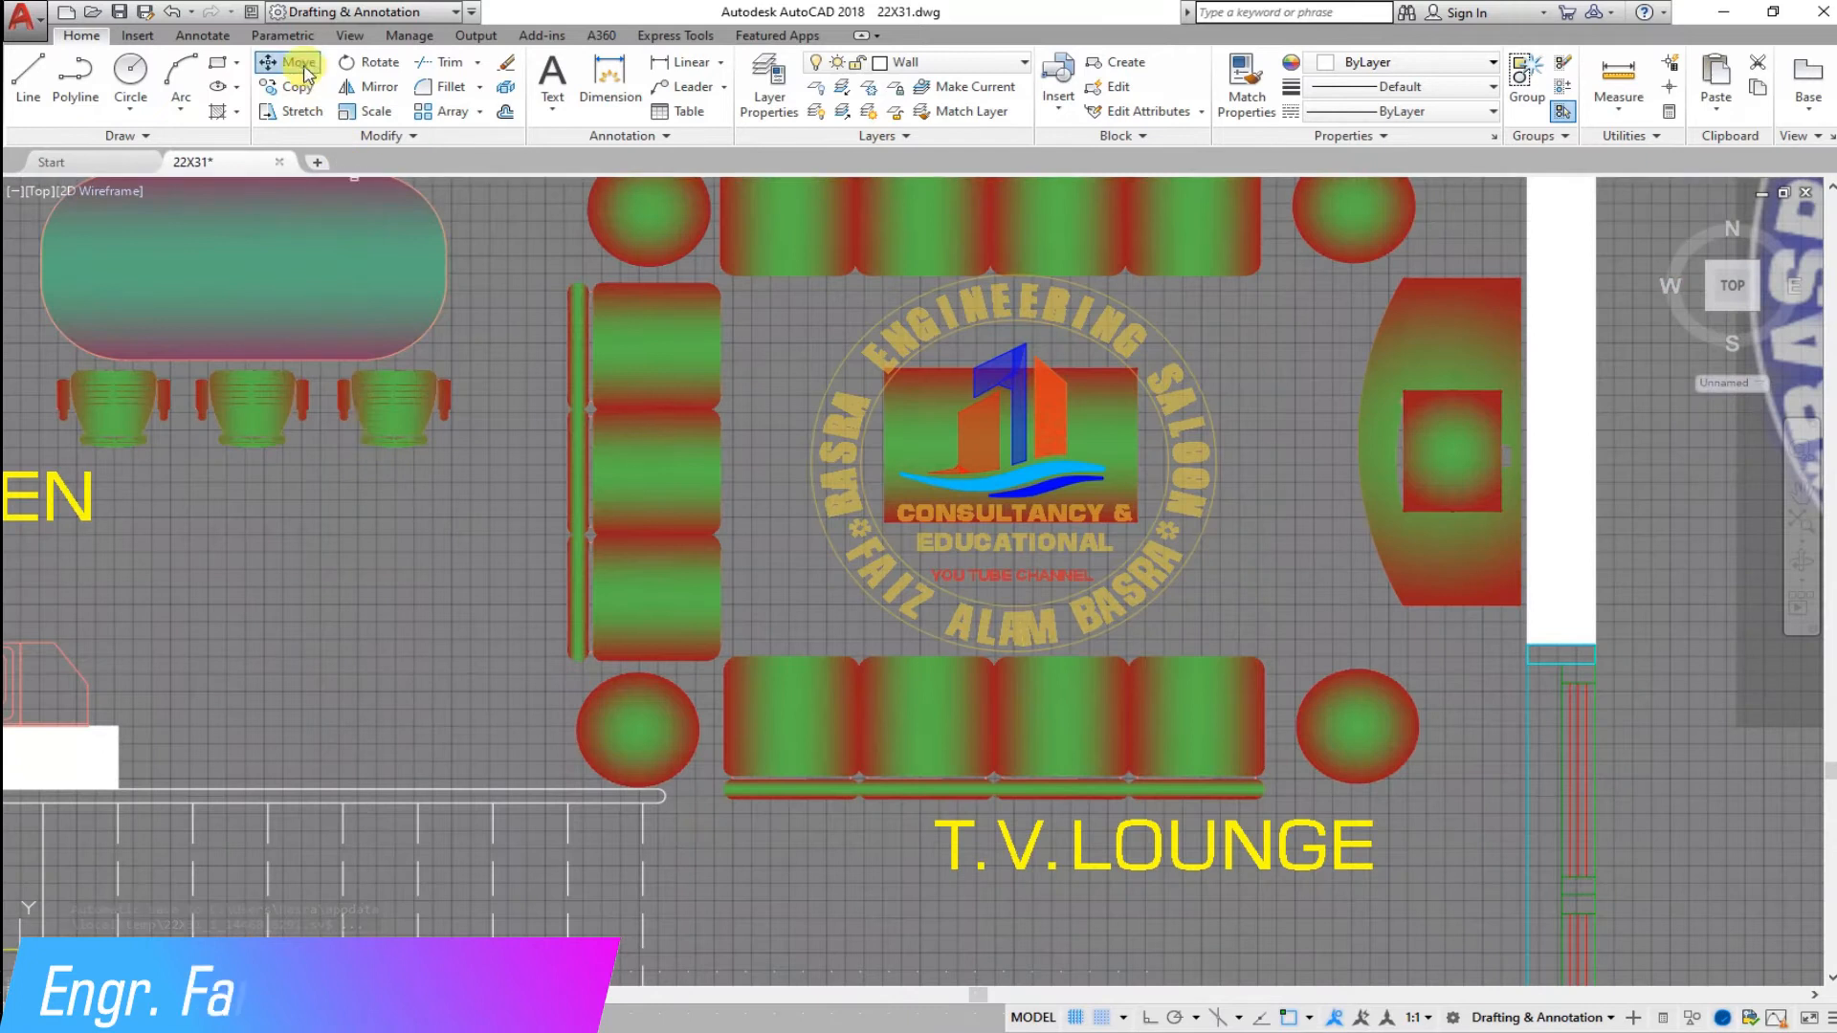
pyautogui.click(306, 75)
pyautogui.click(832, 452)
pyautogui.rightClick(842, 450)
pyautogui.click(870, 447)
pyautogui.click(148, 493)
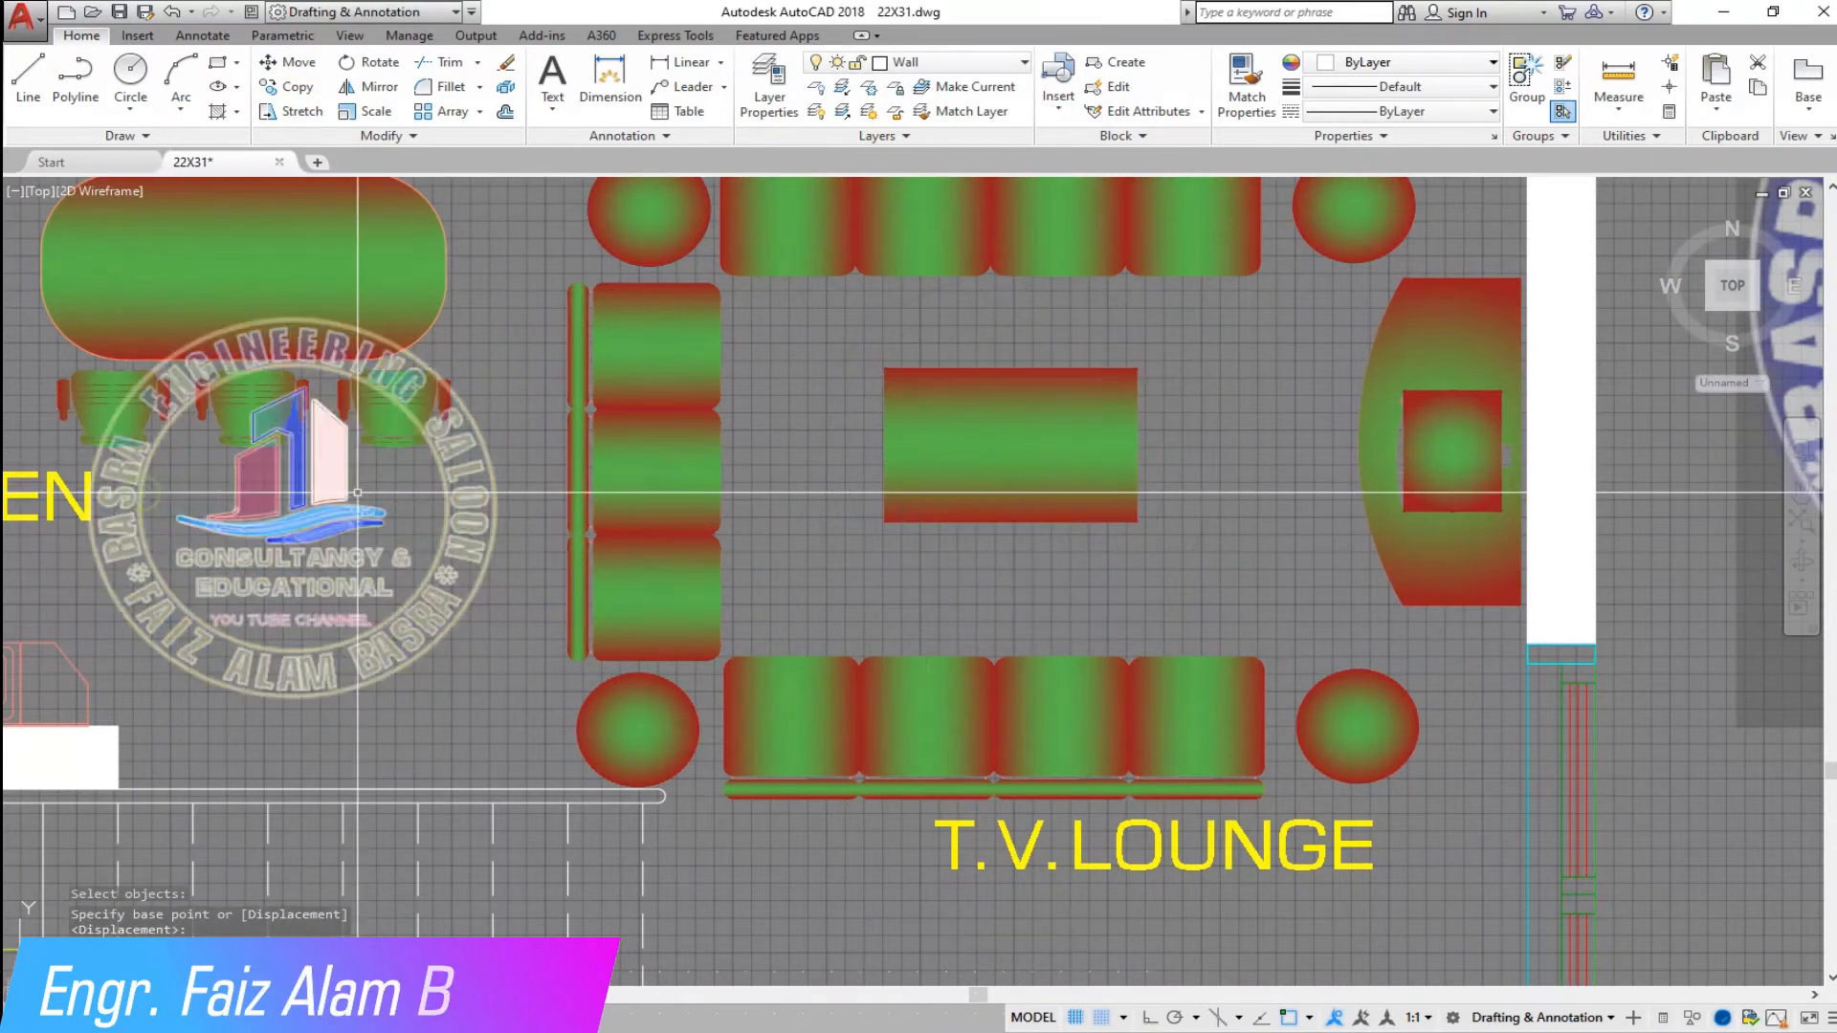
# - Delete the leftmost seat with its backrest from both the upper and lower four-seat lounge sofas
pyautogui.scroll(-2, 357, 493)
pyautogui.scroll(2, 760, 454)
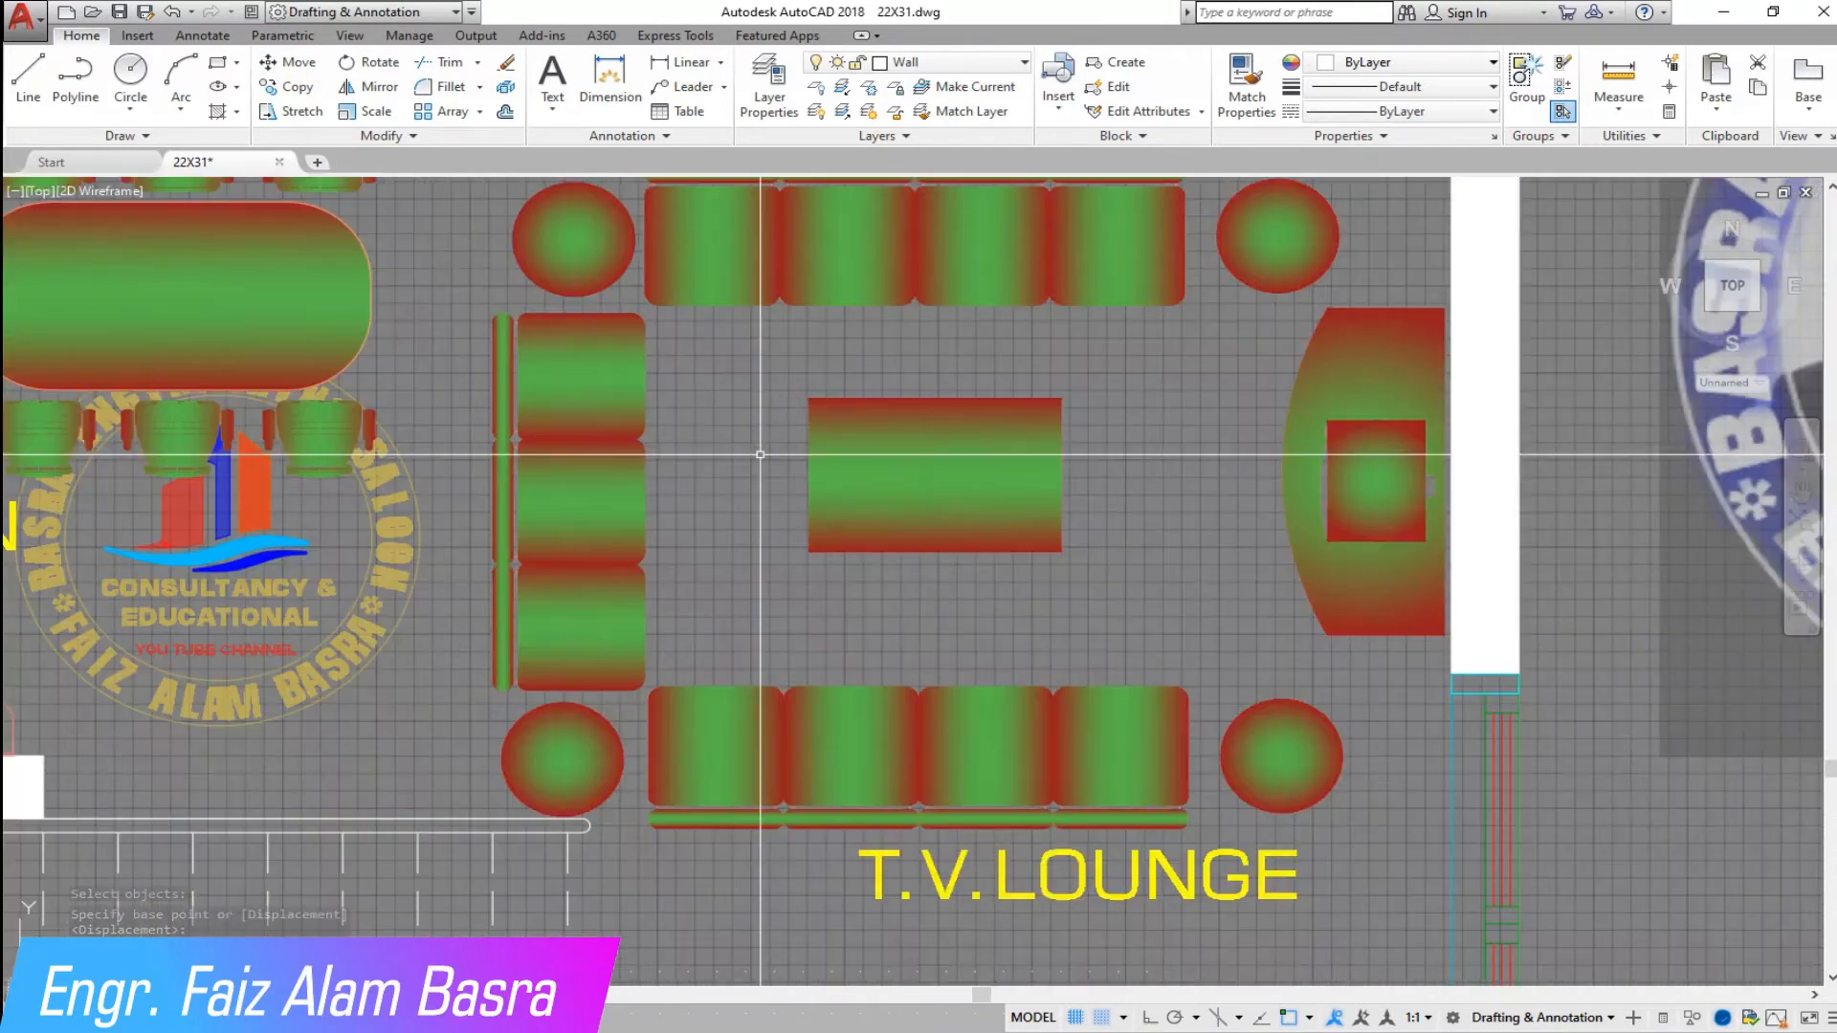
pyautogui.scroll(-2, 760, 449)
pyautogui.scroll(2, 733, 281)
pyautogui.click(766, 422)
pyautogui.click(734, 270)
pyautogui.press('Delete')
pyautogui.scroll(2, 765, 842)
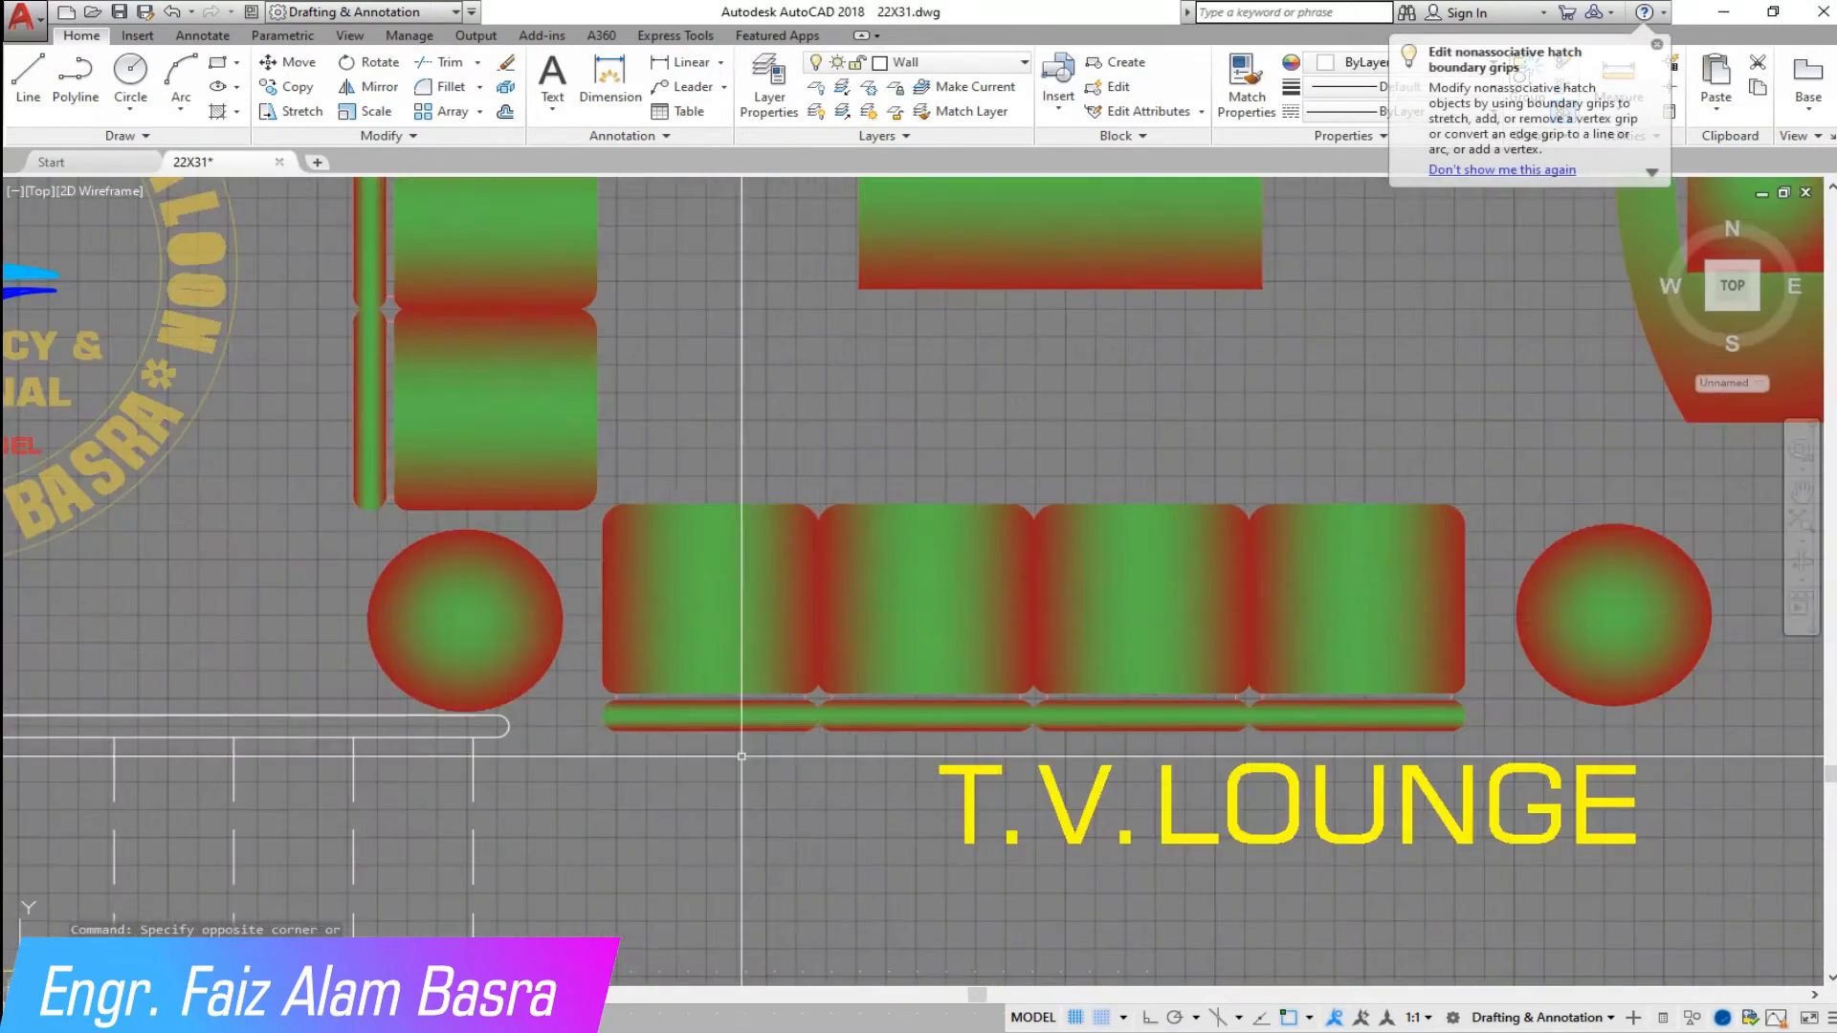
pyautogui.scroll(-4, 727, 613)
# - Move the left-hand three-seat sofa and its two round side tables right, closer to the lounge's centre table
pyautogui.click(294, 65)
pyautogui.click(711, 624)
pyautogui.click(577, 265)
pyautogui.rightClick(823, 832)
pyautogui.click(821, 833)
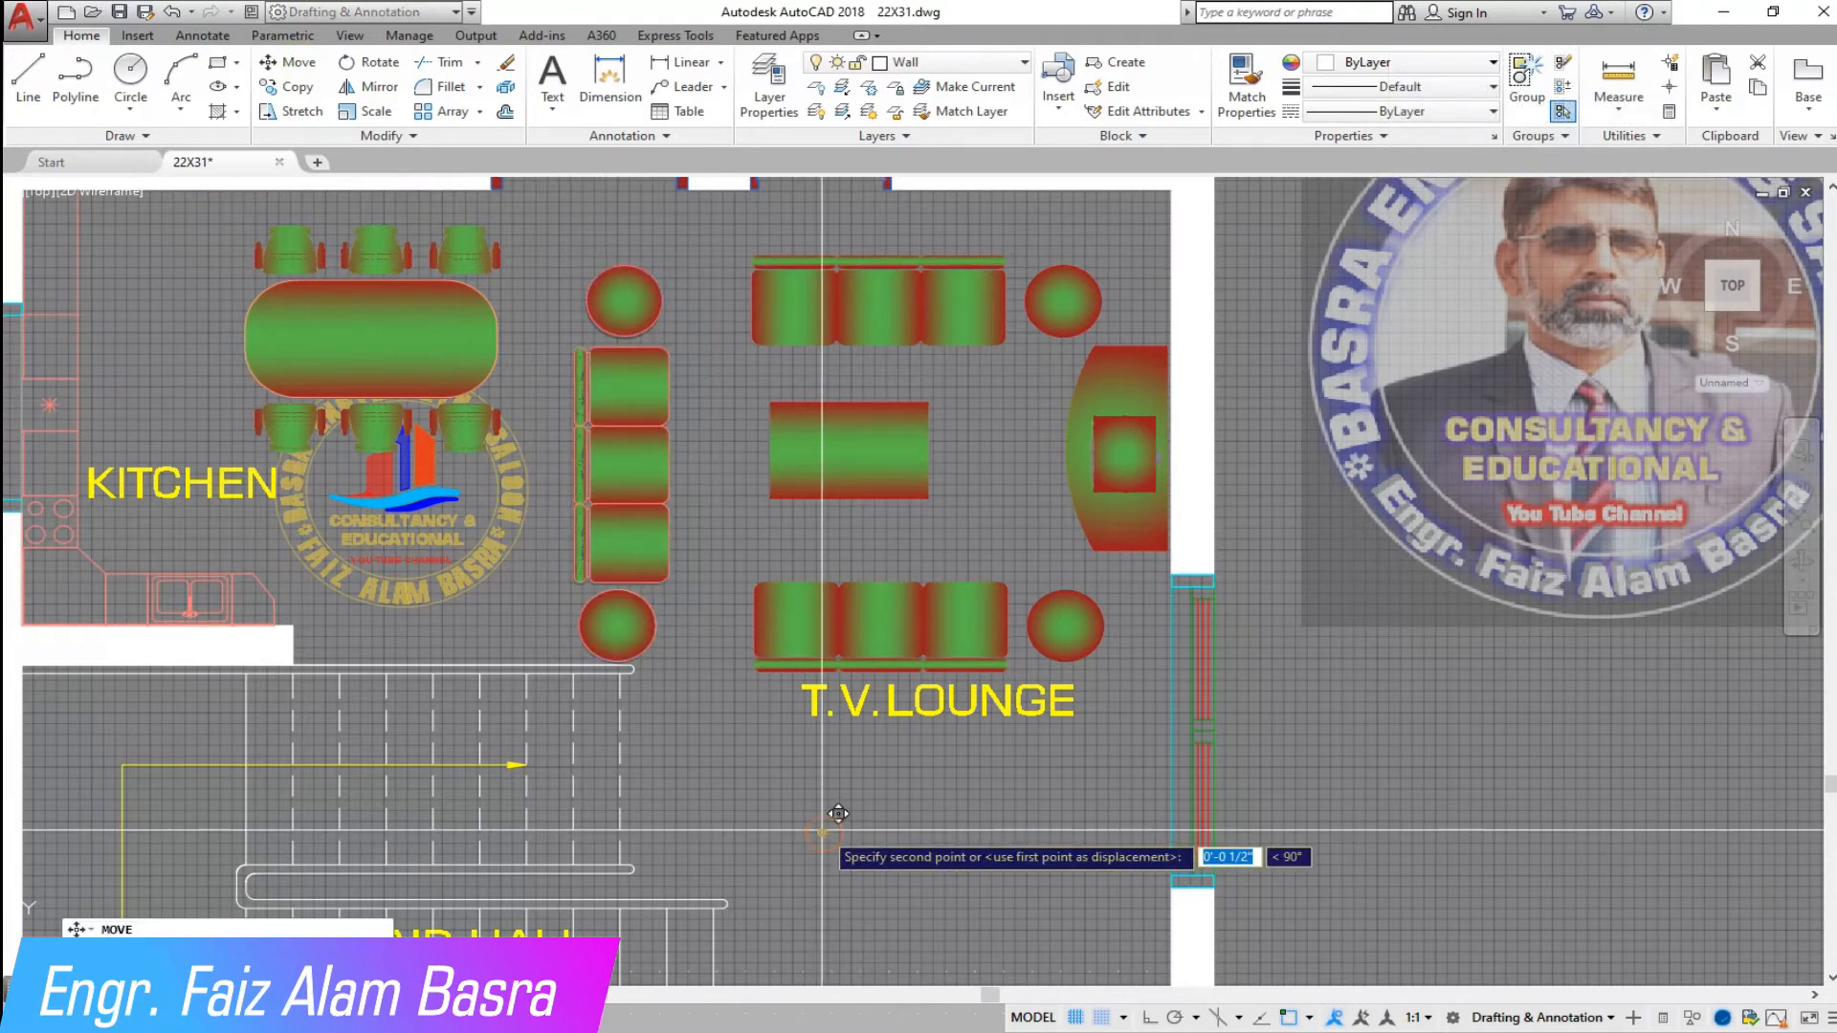
pyautogui.click(888, 834)
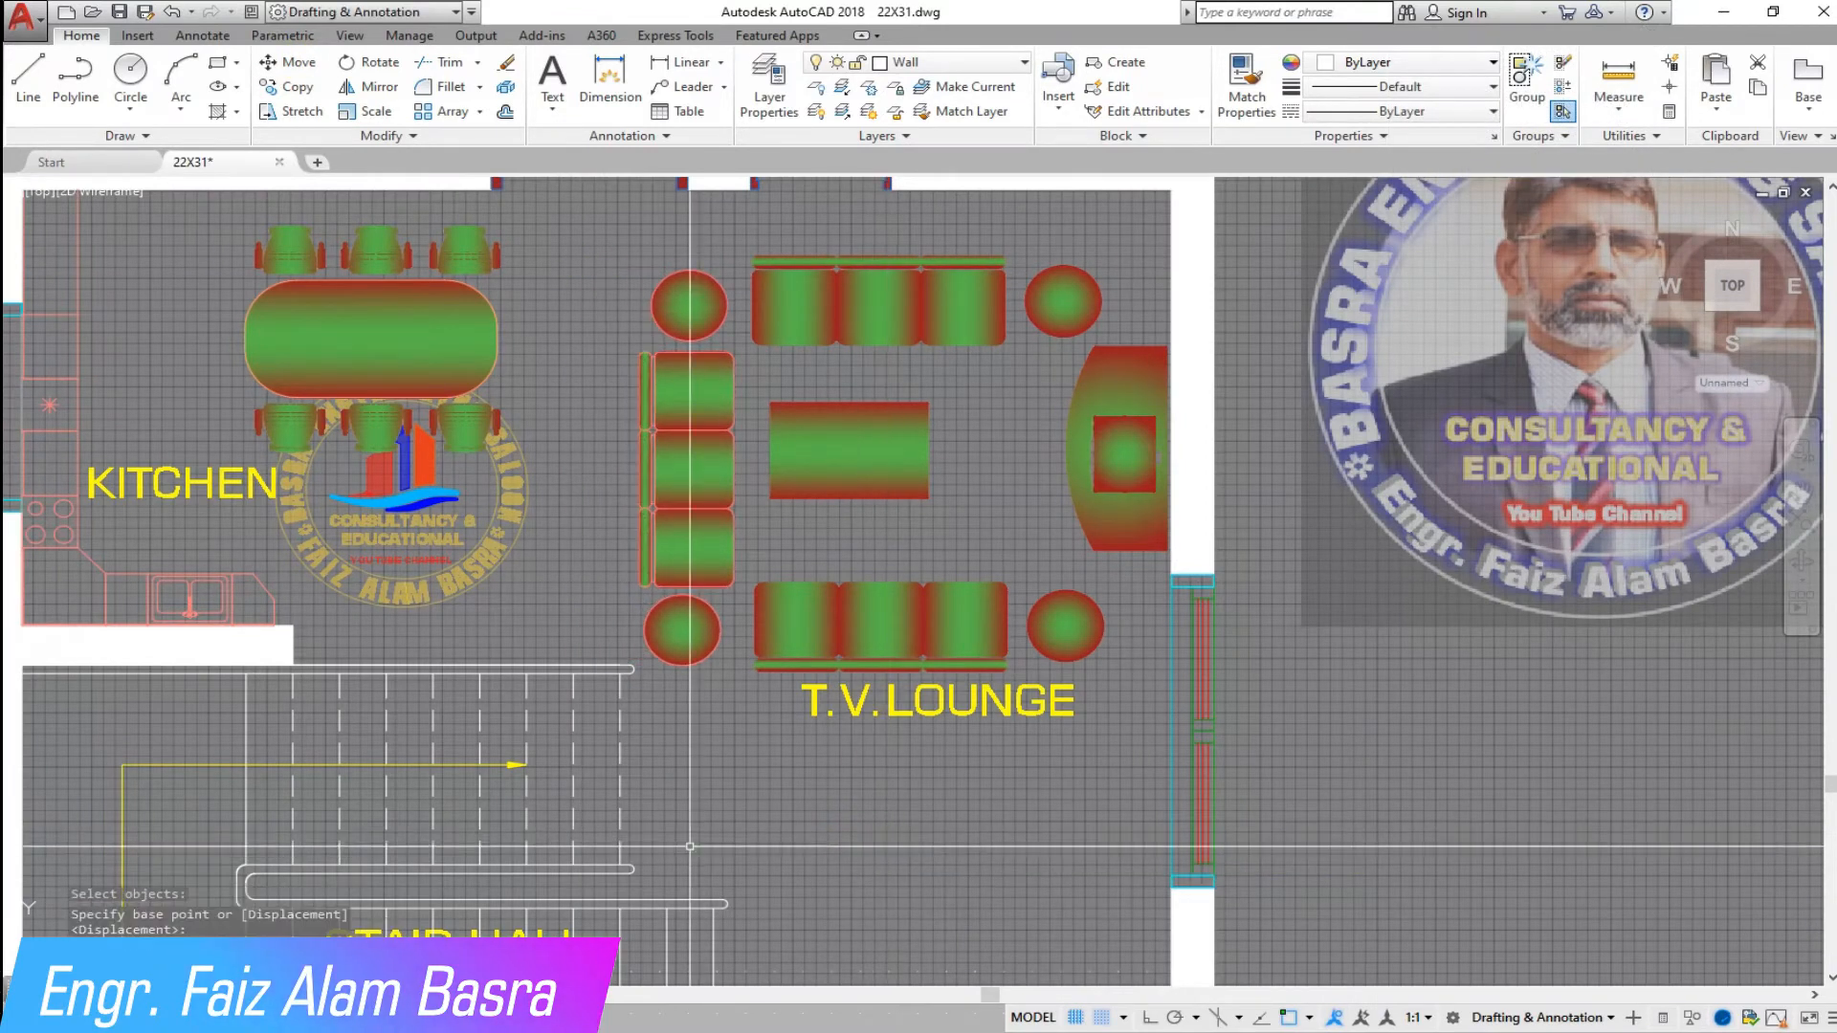
# - Move the round company logo into the free space between the dining set and the left-hand lounge sofa
pyautogui.scroll(-4, 595, 681)
pyautogui.scroll(2, 551, 672)
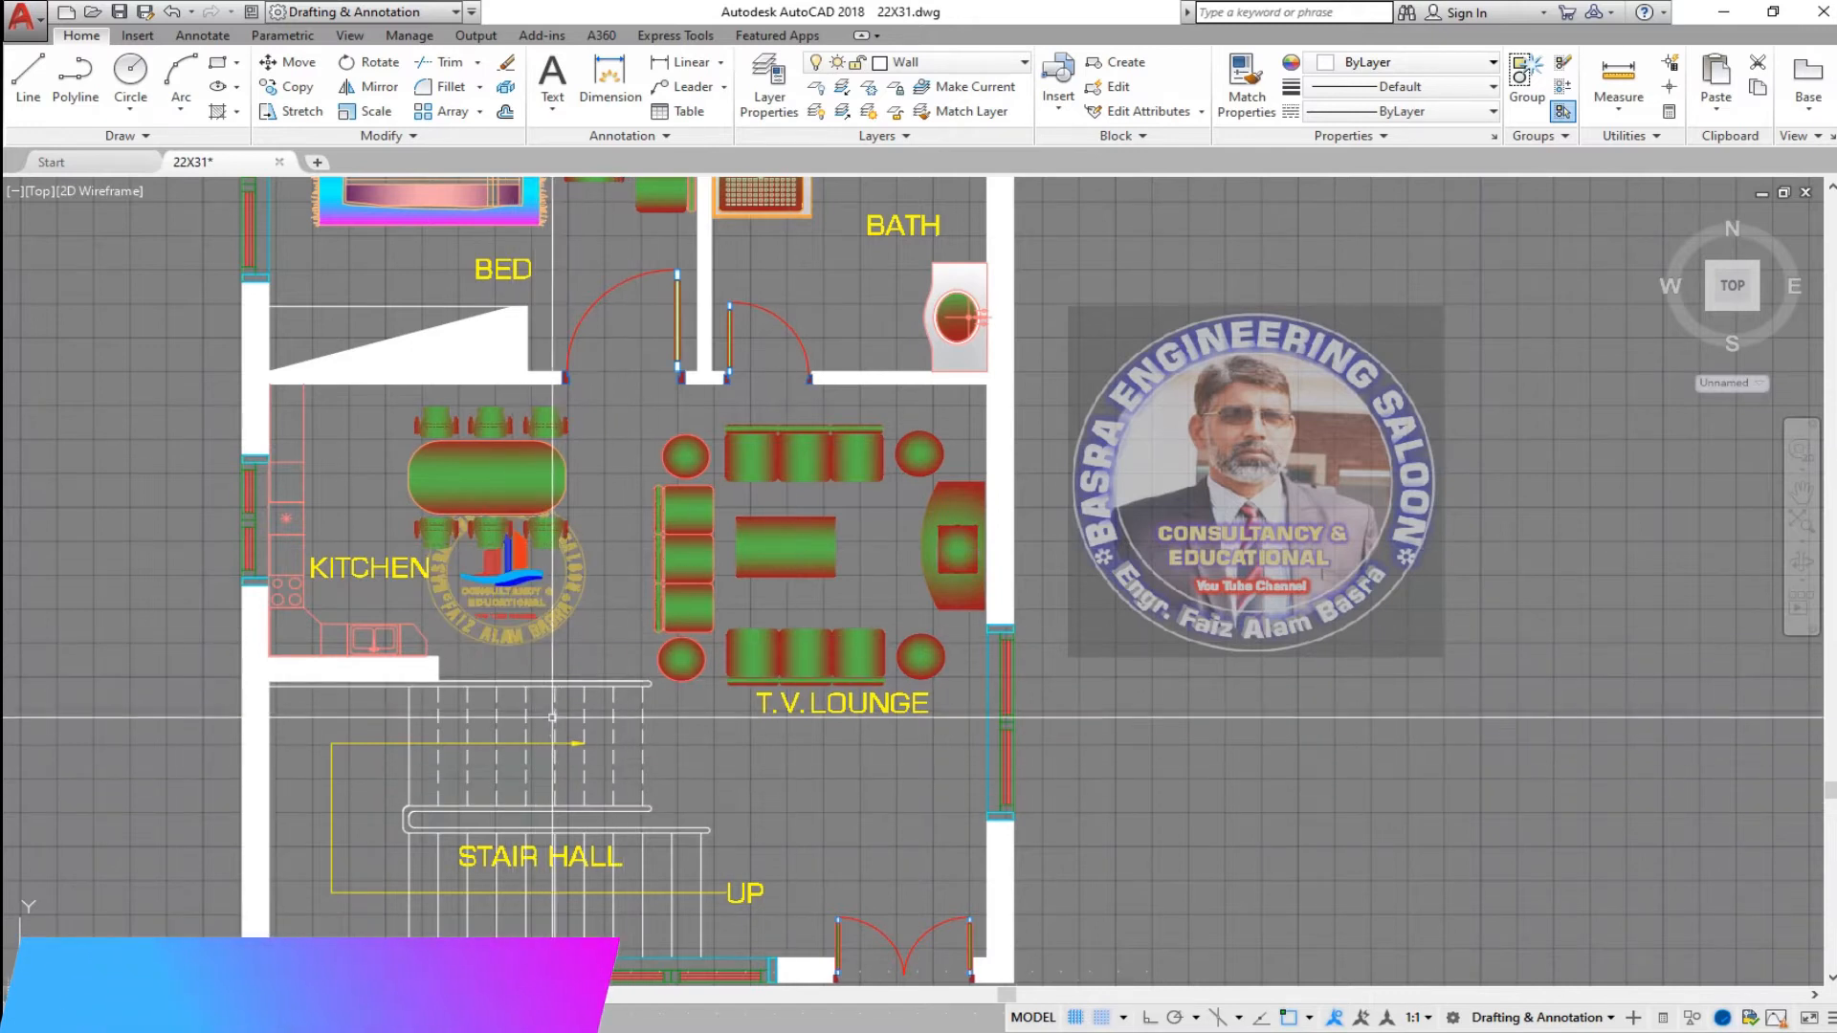
pyautogui.scroll(2, 574, 709)
pyautogui.click(287, 61)
pyautogui.click(554, 588)
pyautogui.press('Return')
pyautogui.click(470, 532)
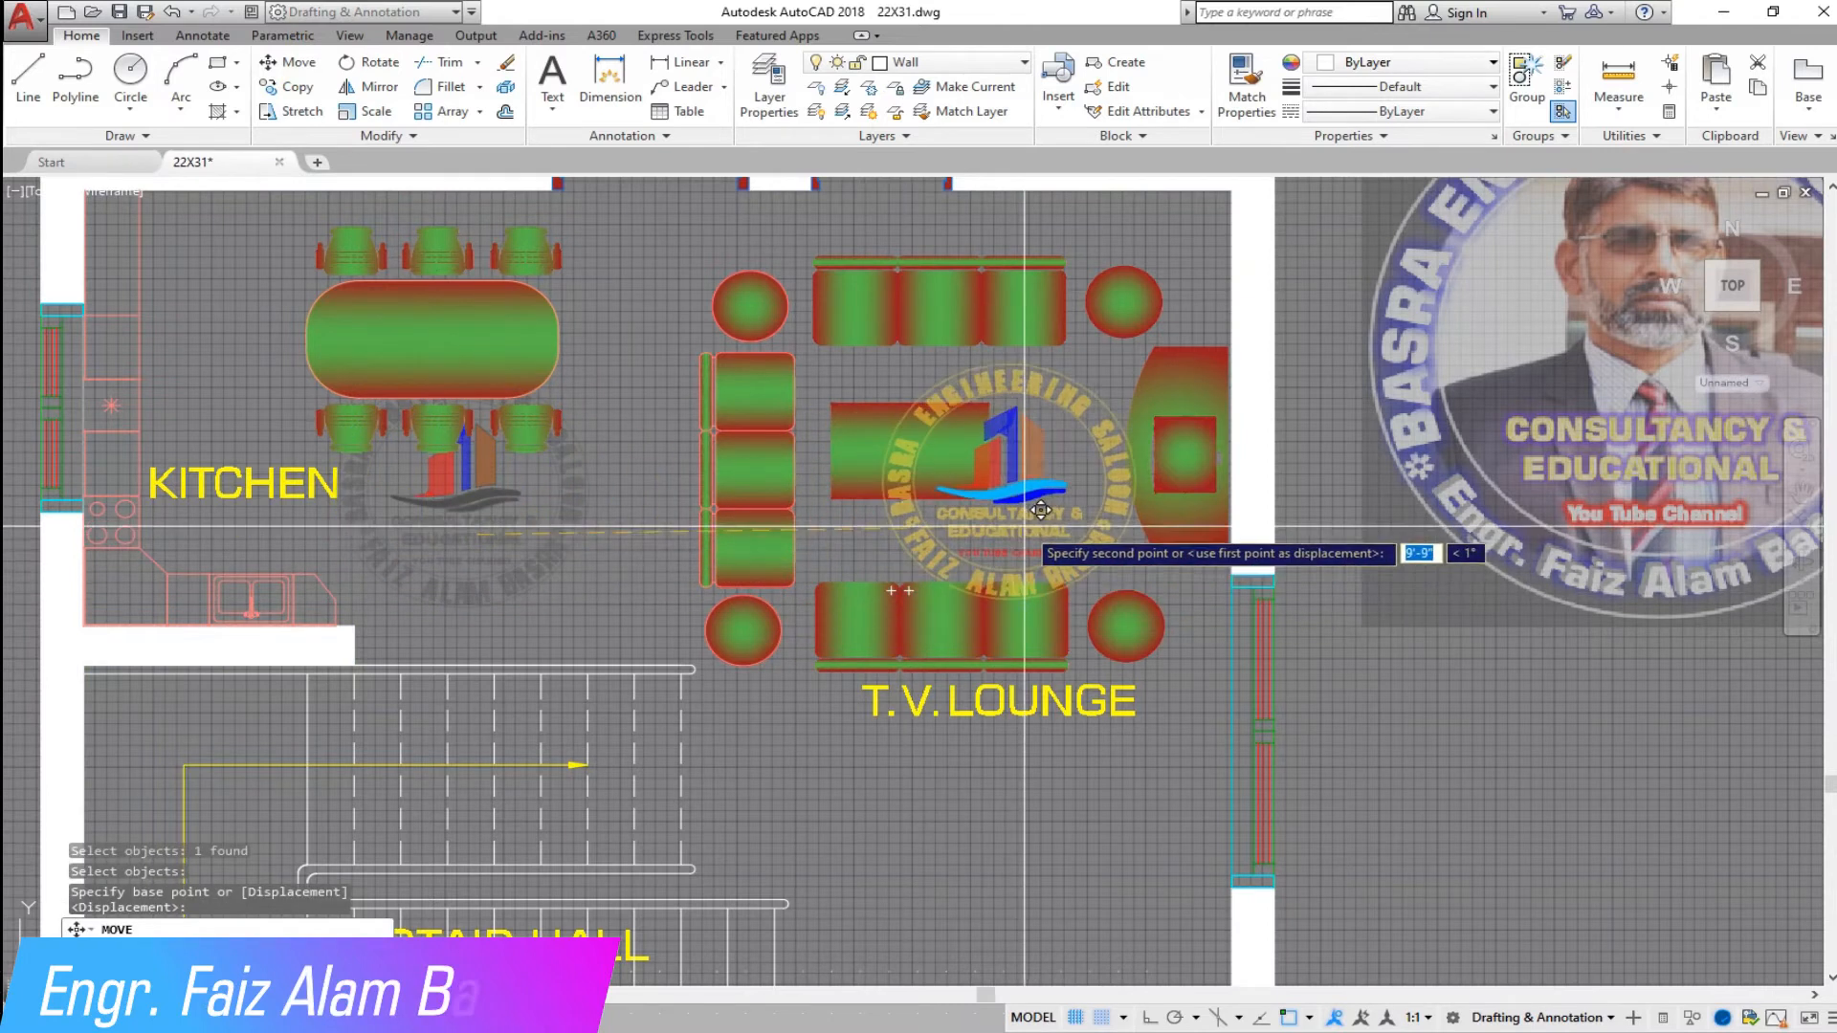
pyautogui.click(622, 553)
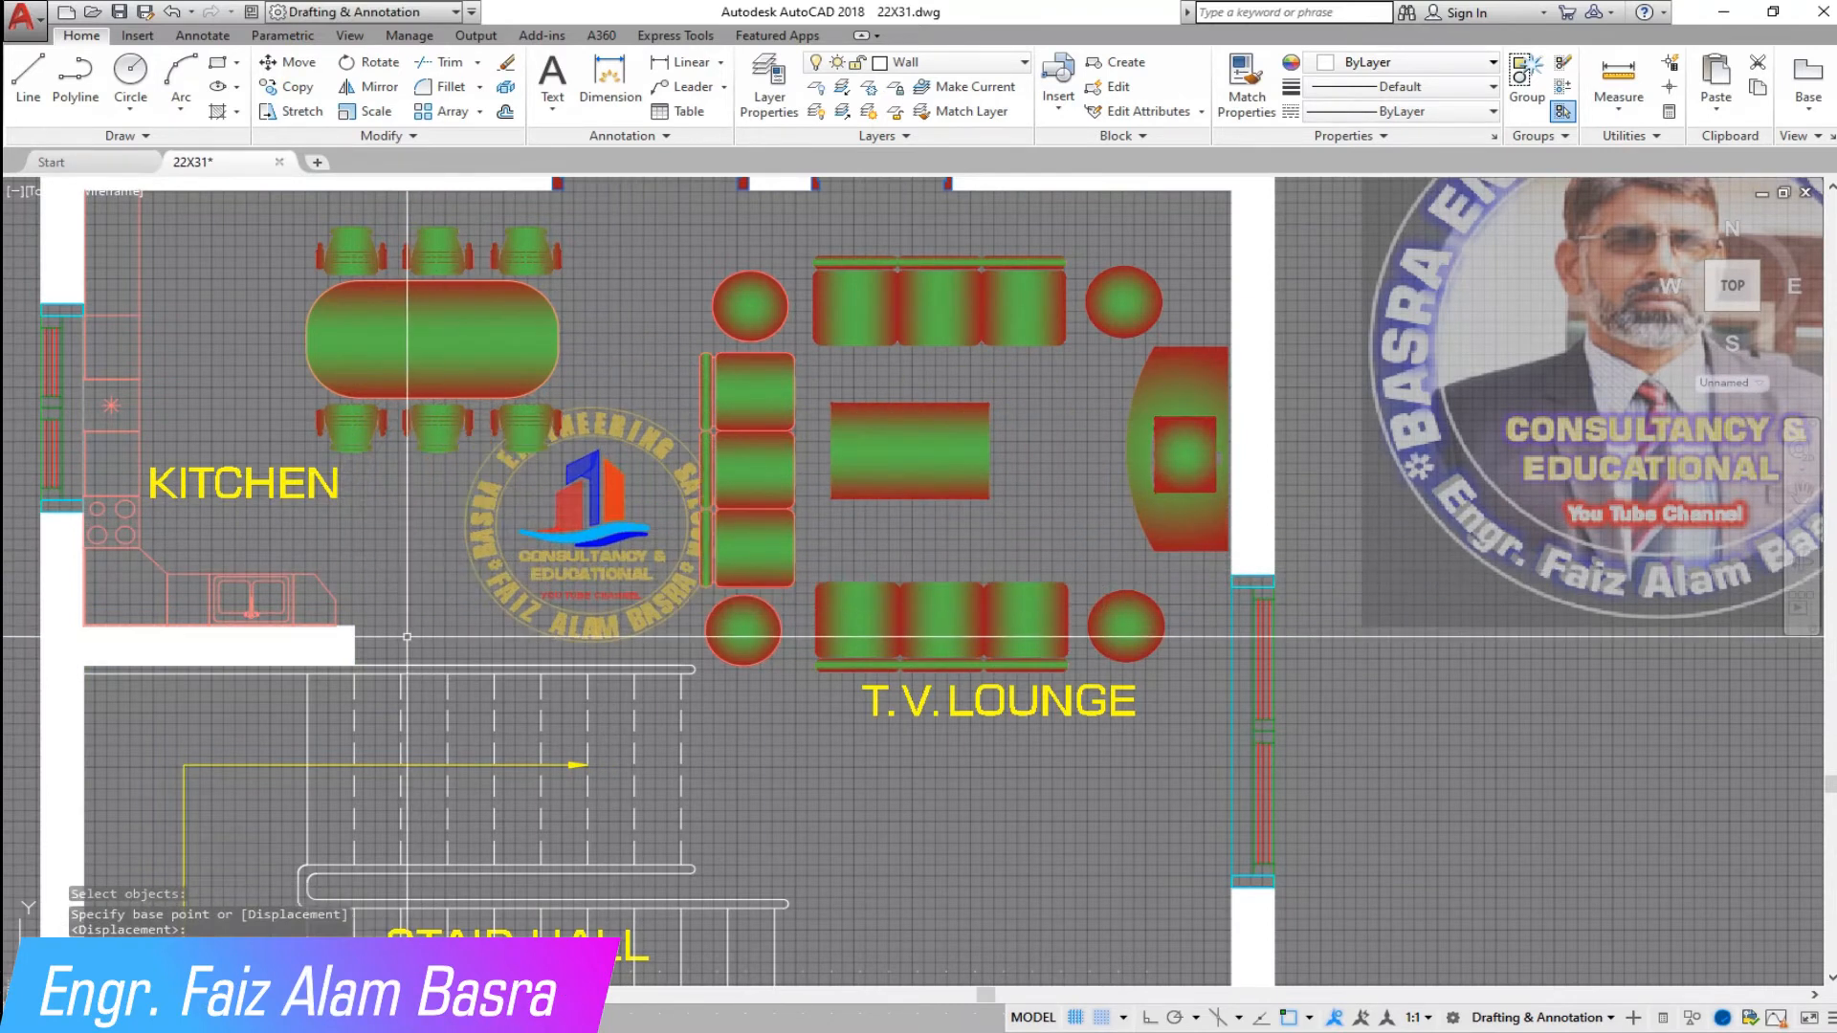
# - Send the round company logo to the back of the draw order
pyautogui.click(639, 619)
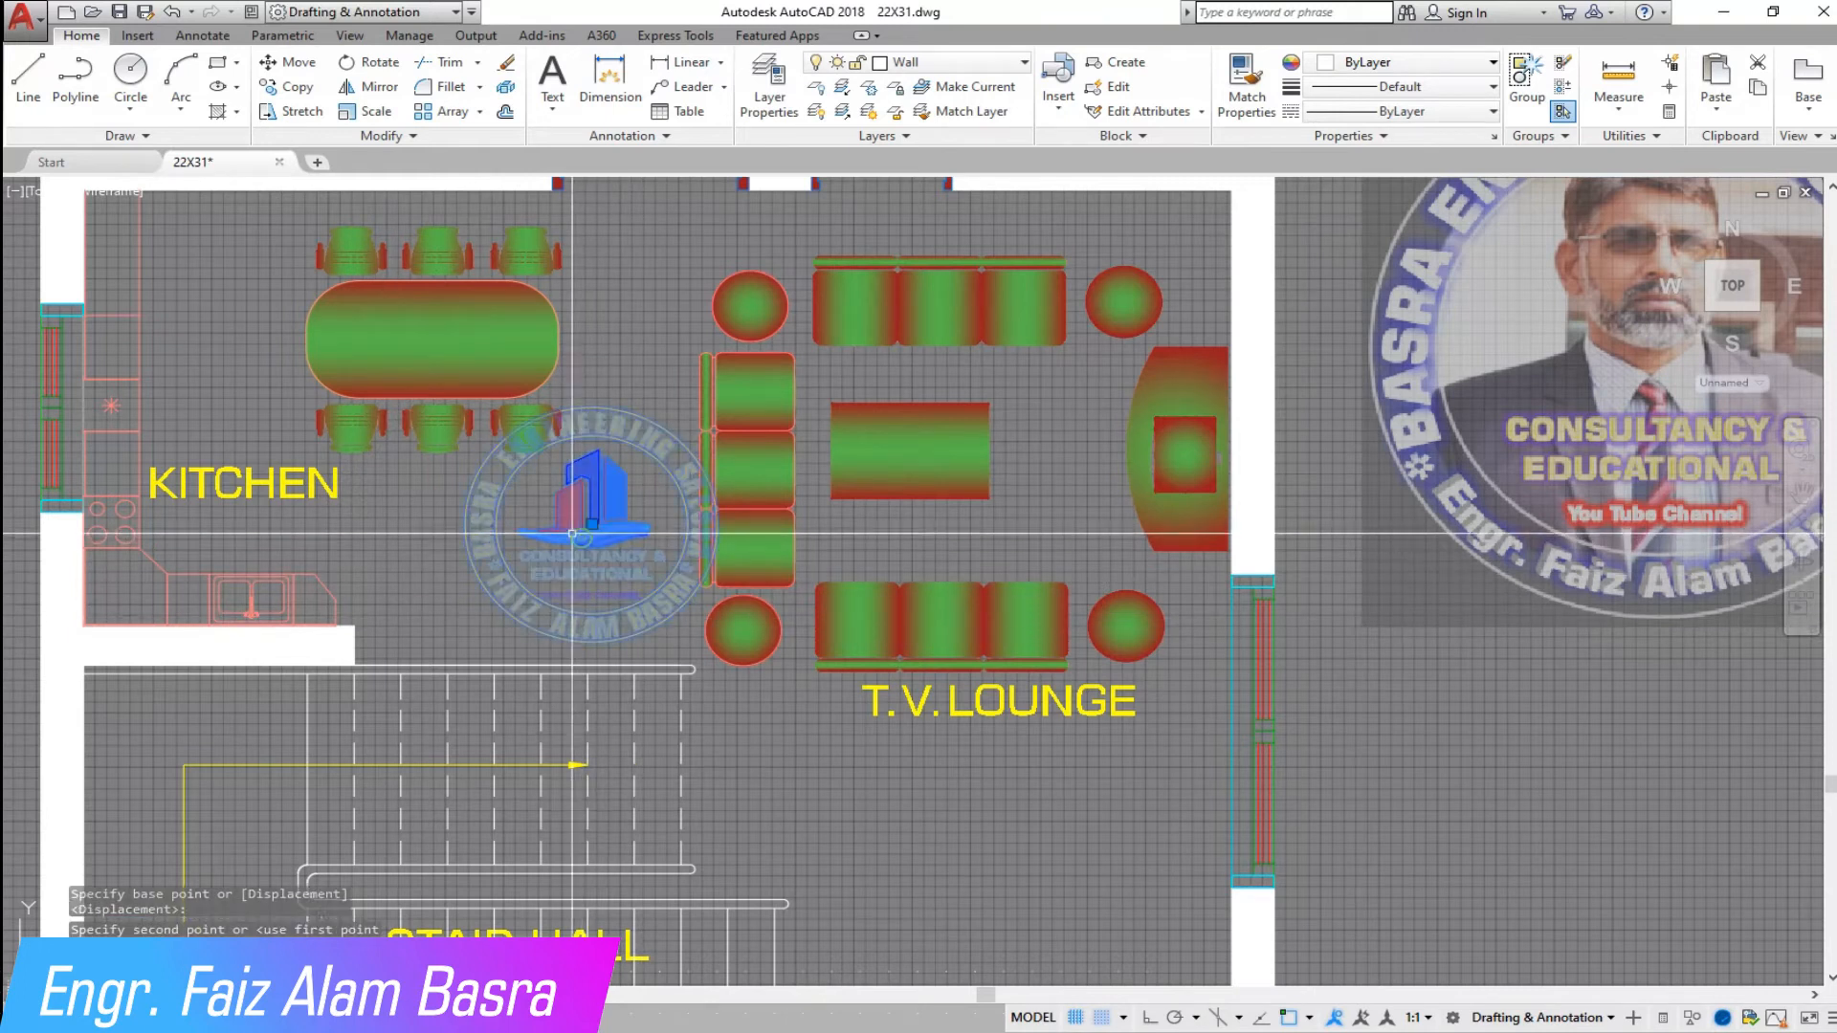
pyautogui.click(421, 137)
pyautogui.click(490, 189)
pyautogui.click(507, 246)
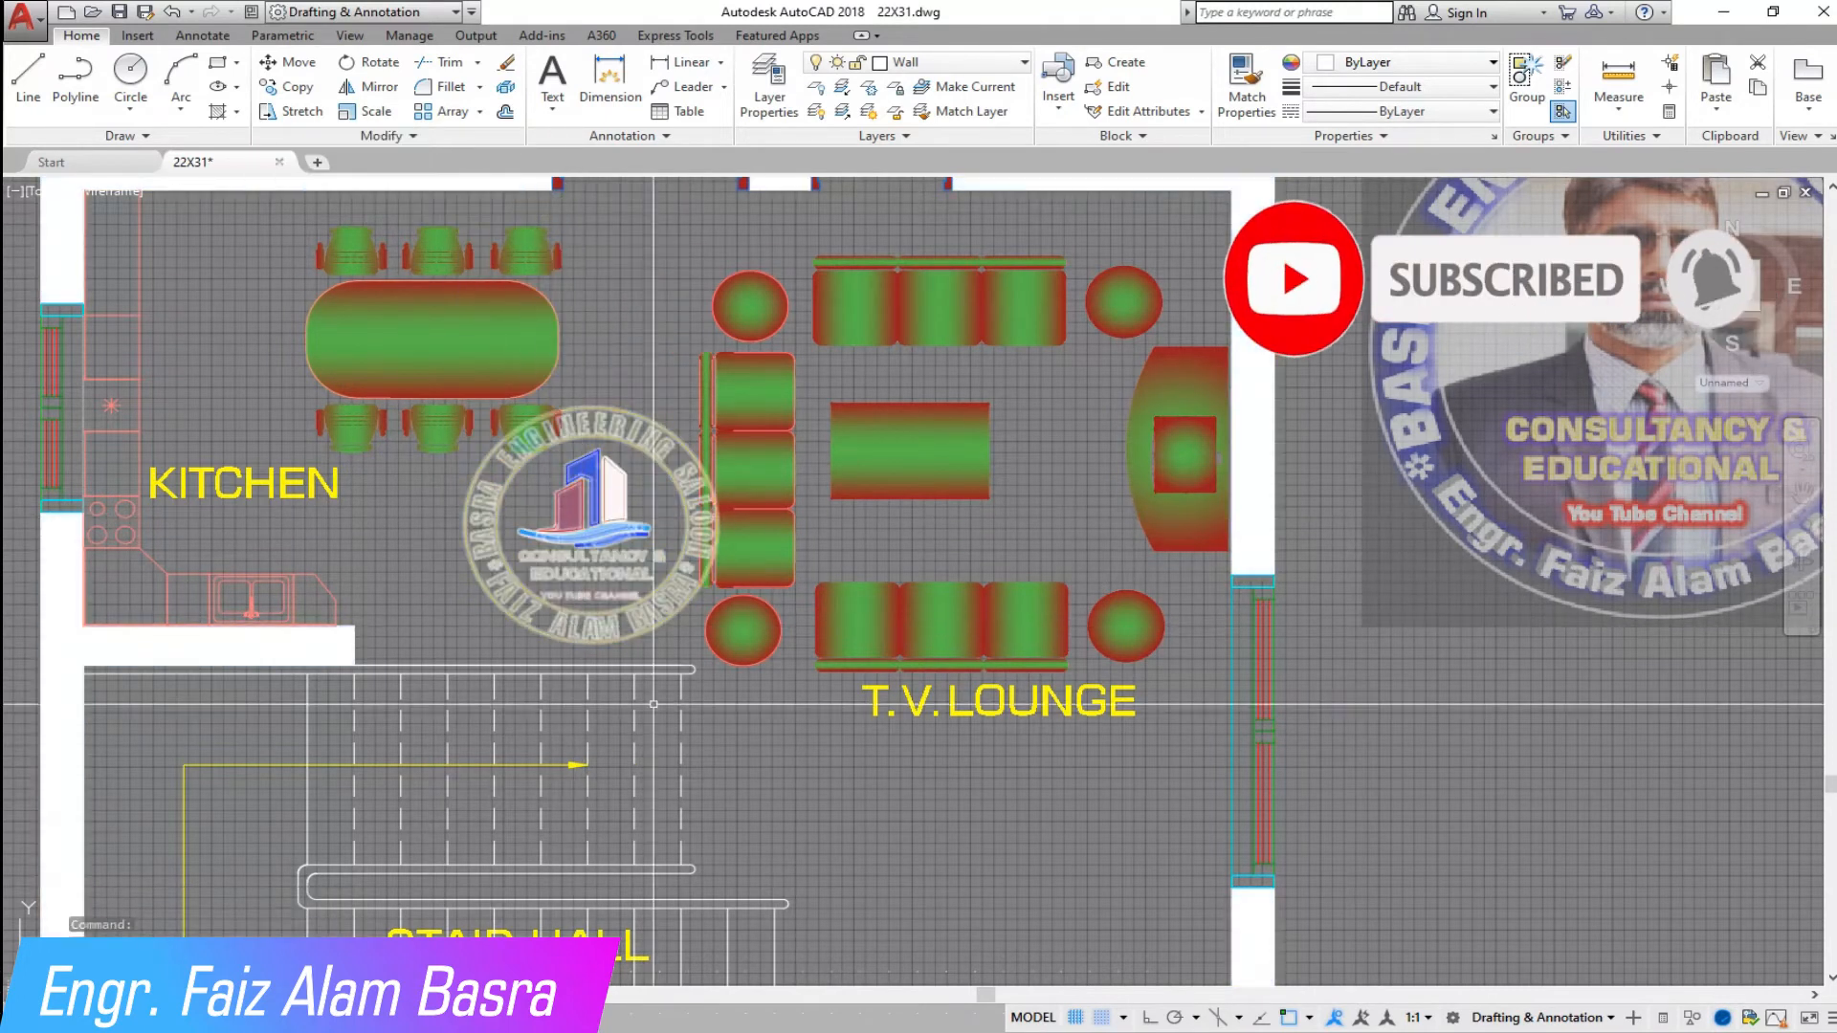
# - Bring the round company logo to the front of the draw order
pyautogui.scroll(3, 608, 575)
pyautogui.scroll(-2, 753, 719)
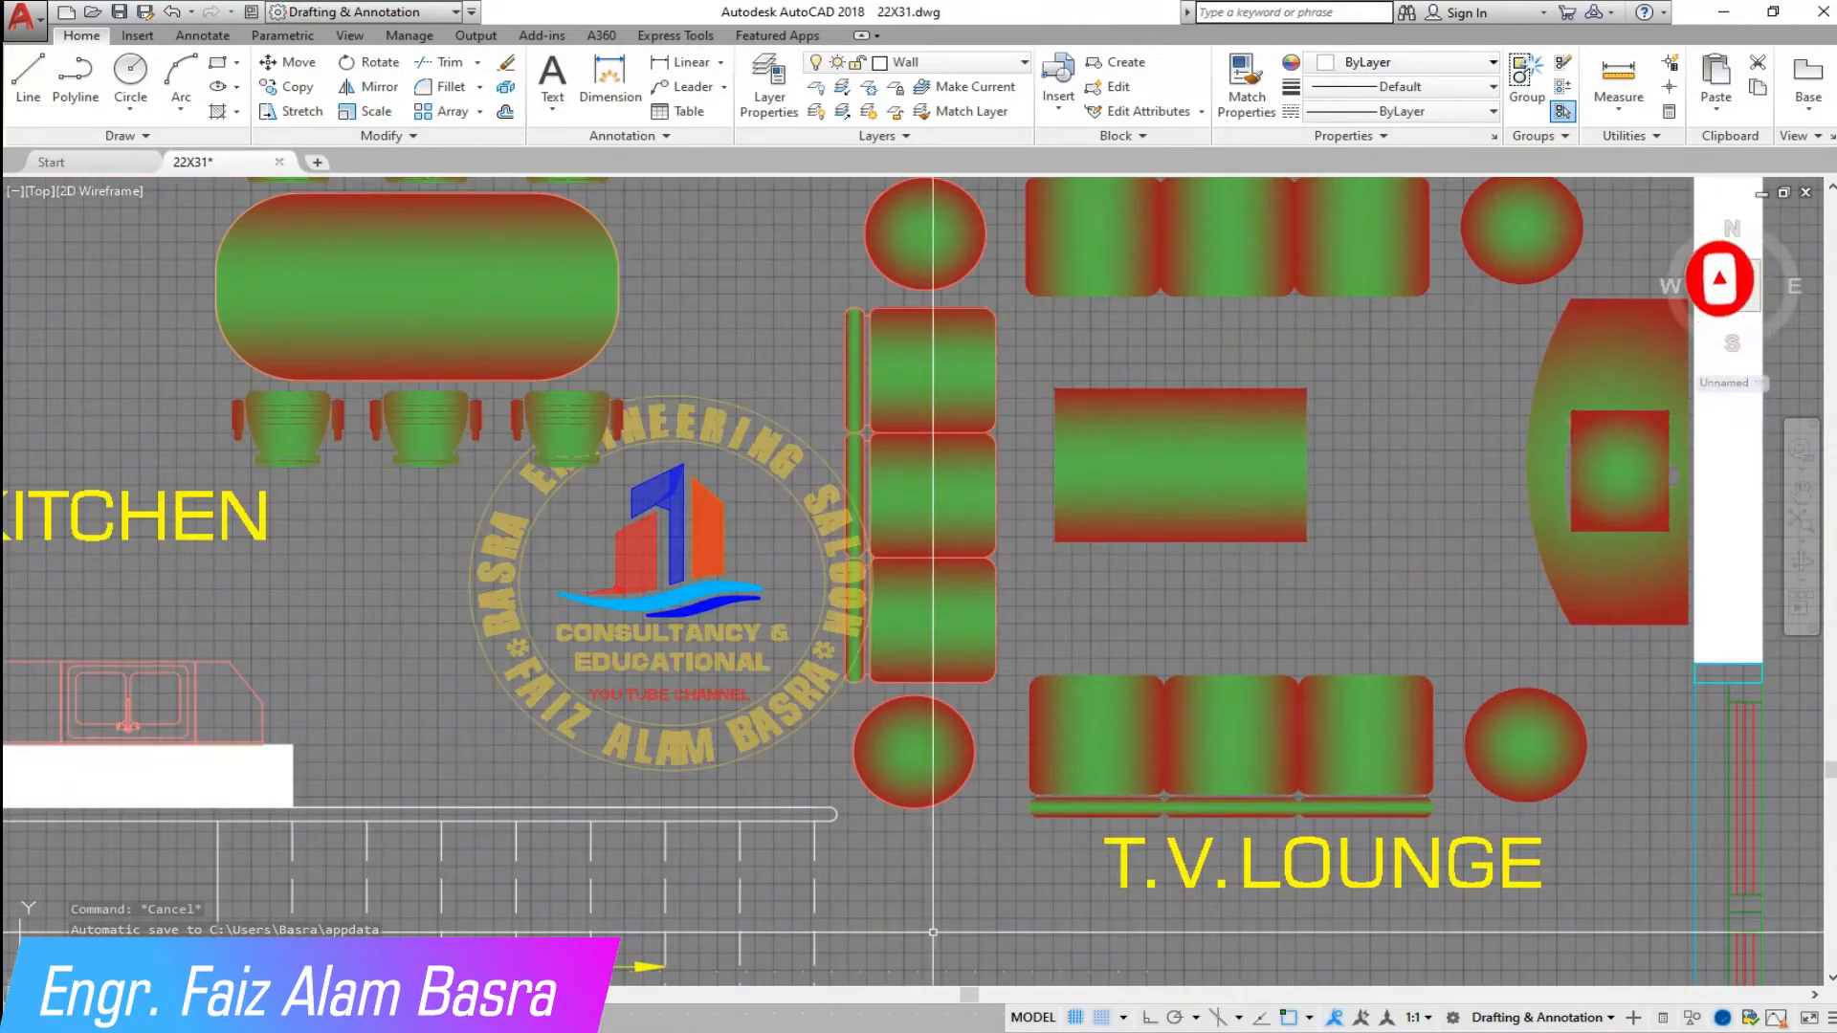
pyautogui.click(795, 772)
pyautogui.click(724, 696)
pyautogui.click(421, 138)
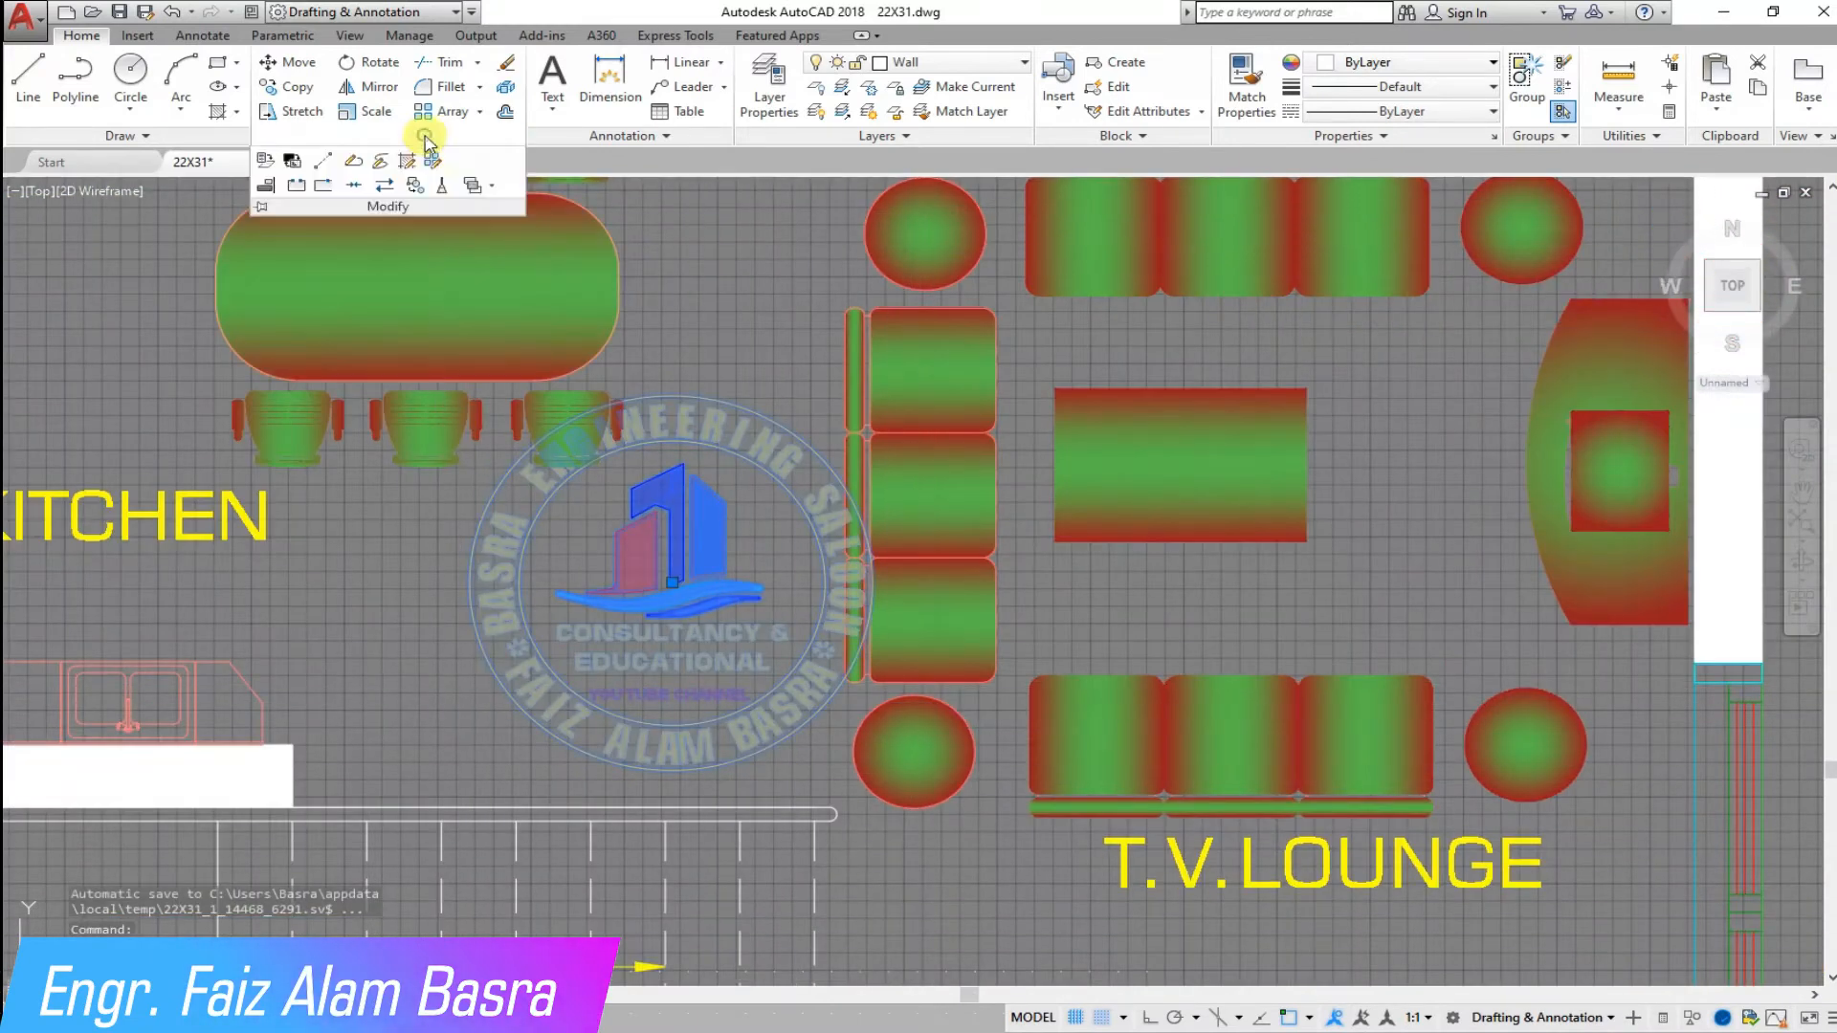
pyautogui.click(493, 188)
pyautogui.click(544, 217)
pyautogui.scroll(-4, 922, 505)
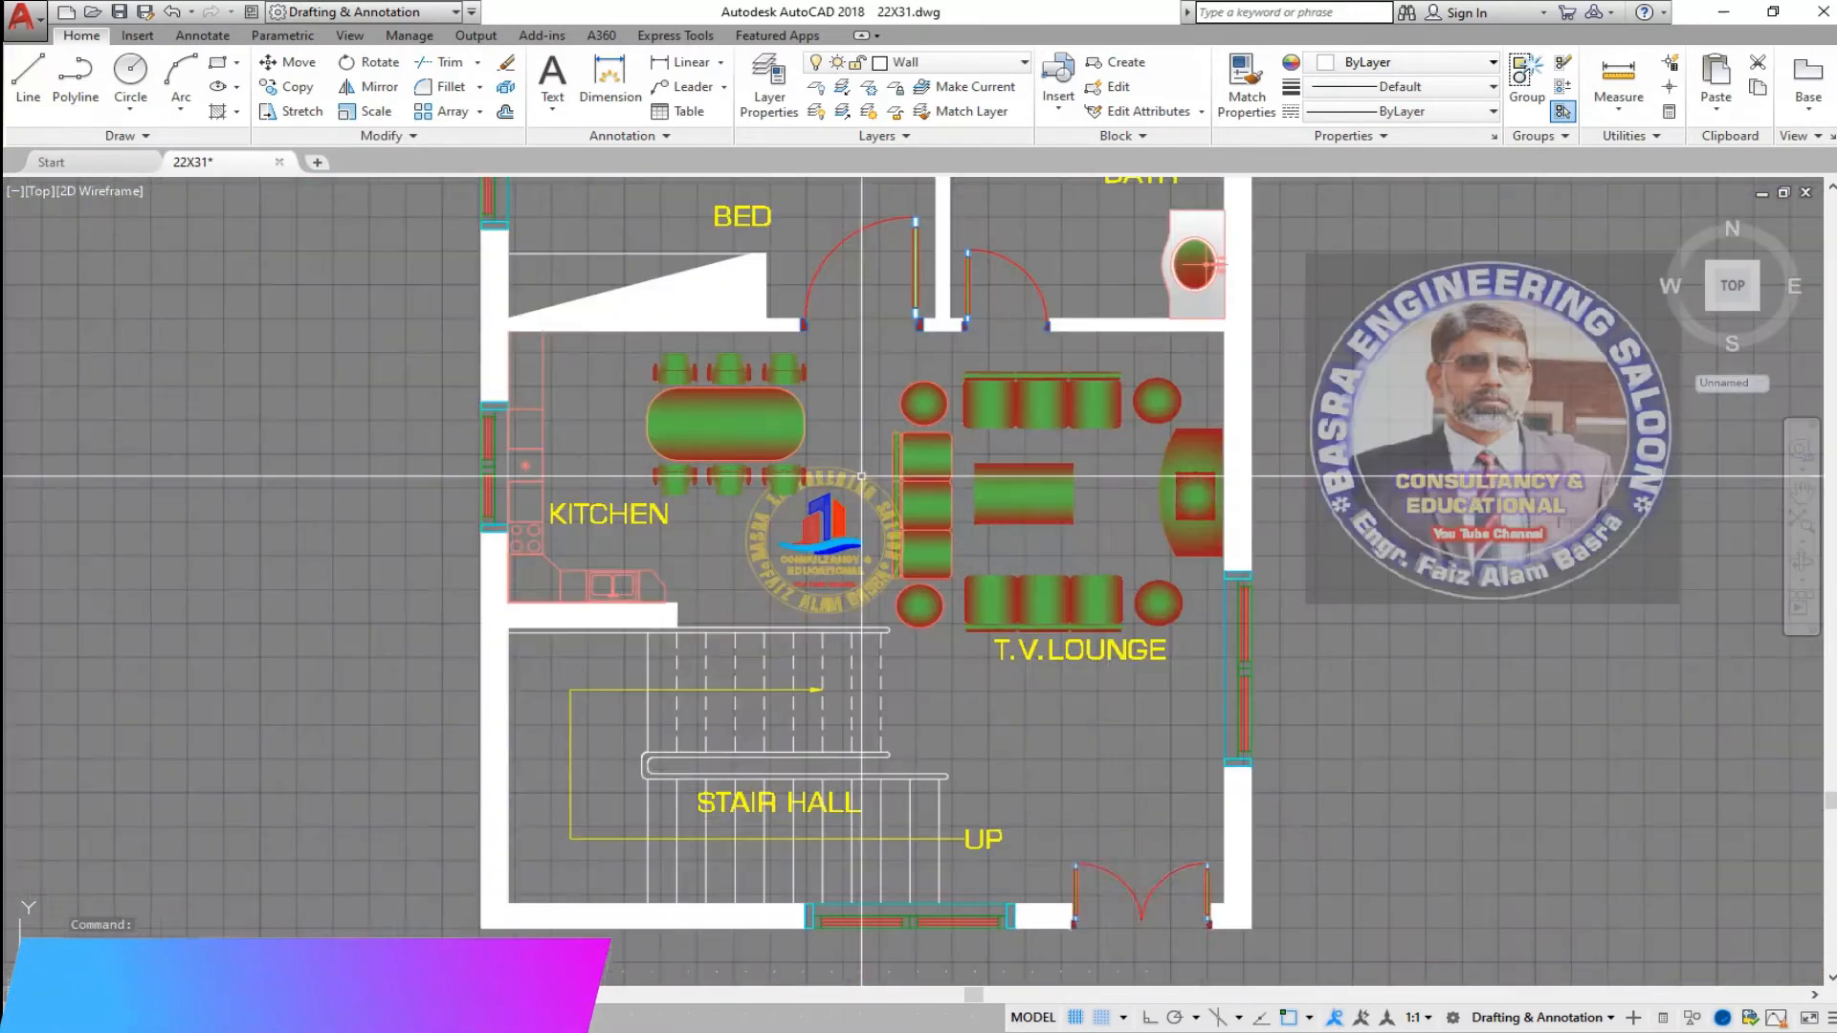
pyautogui.scroll(-2, 1257, 877)
pyautogui.scroll(2, 1165, 762)
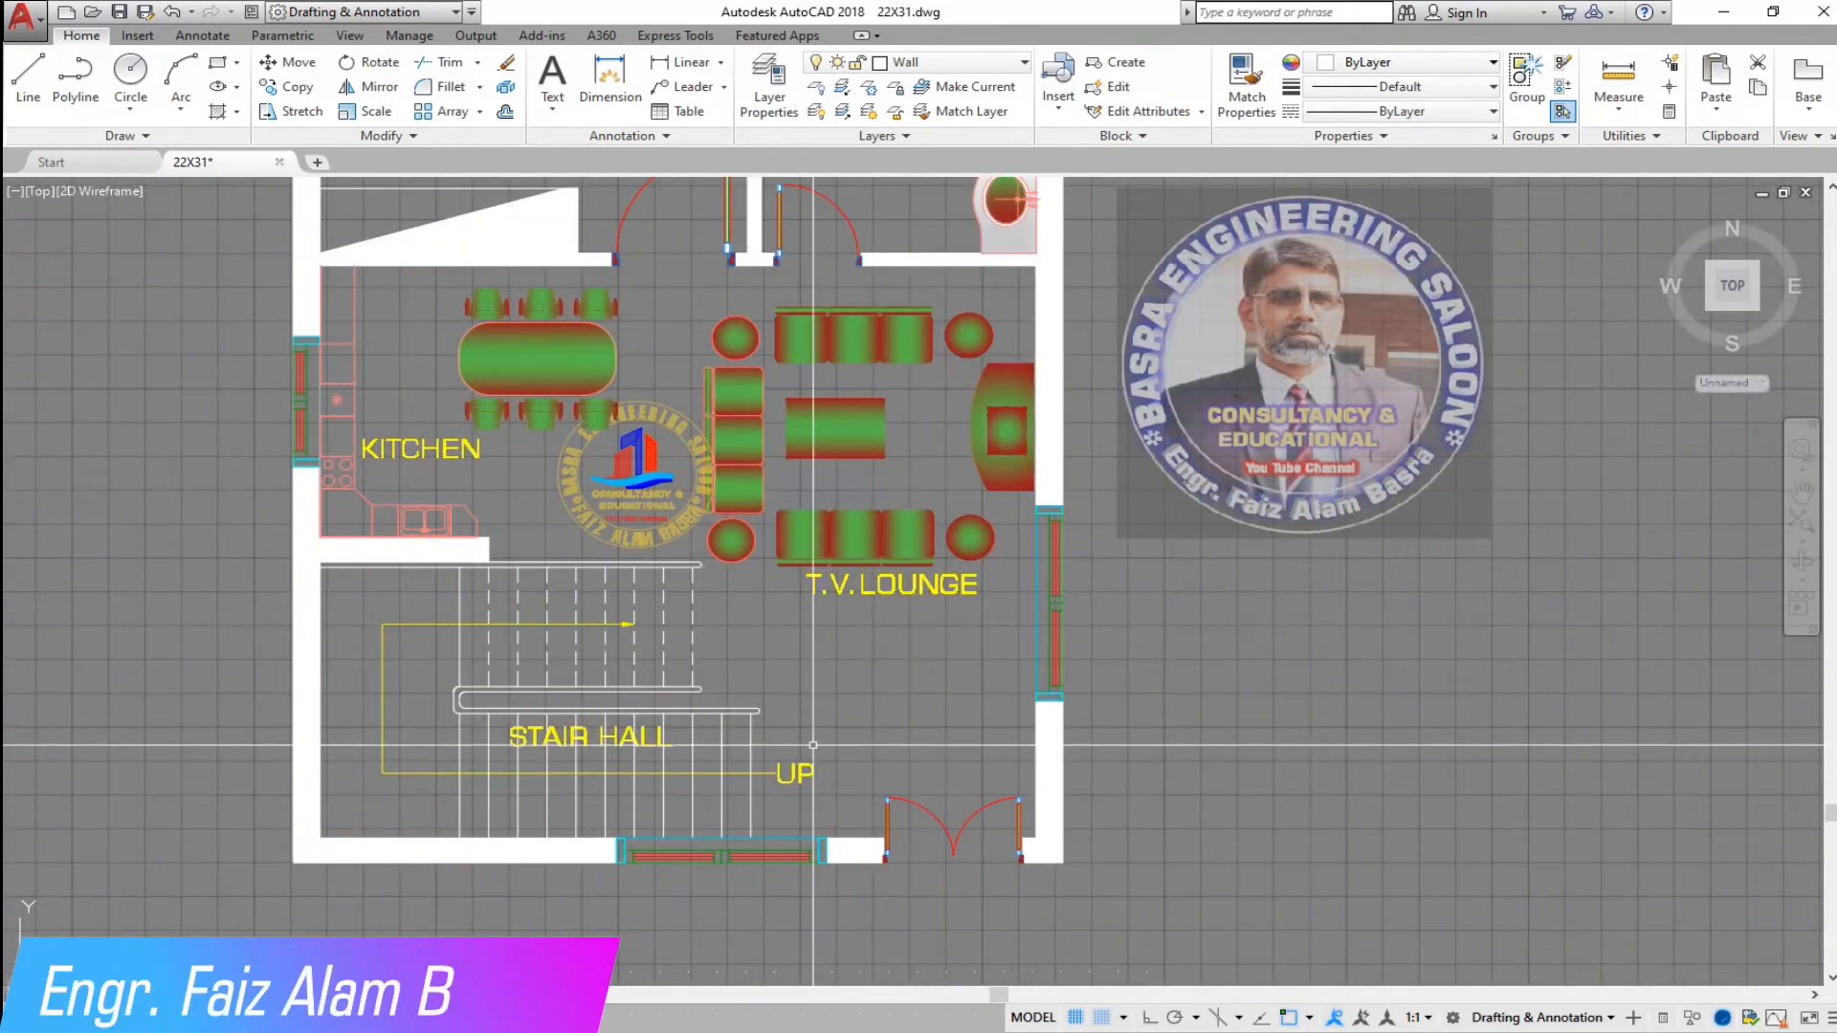
# - Add the title text GROUND FLOOR PLAN between the house plan's lower wall and the SIZE=22X31 label
pyautogui.scroll(-4, 976, 676)
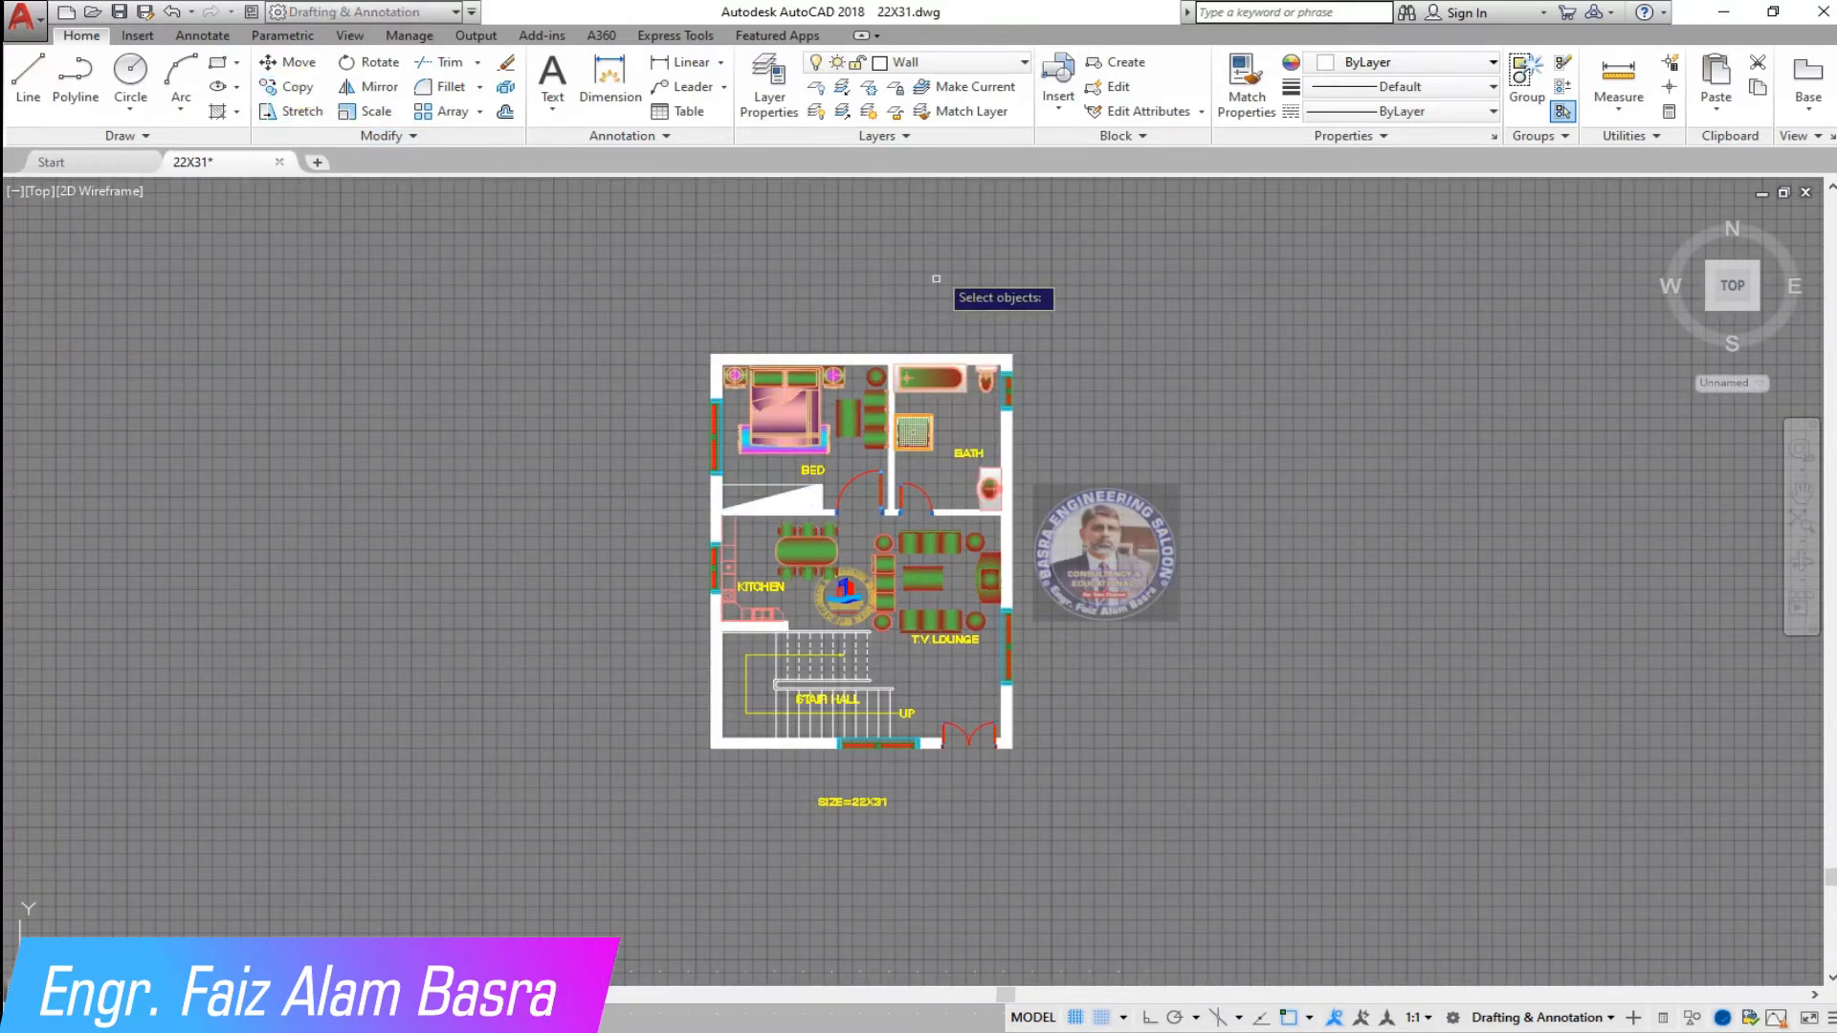
pyautogui.scroll(4, 935, 782)
pyautogui.click(557, 741)
pyautogui.click(905, 797)
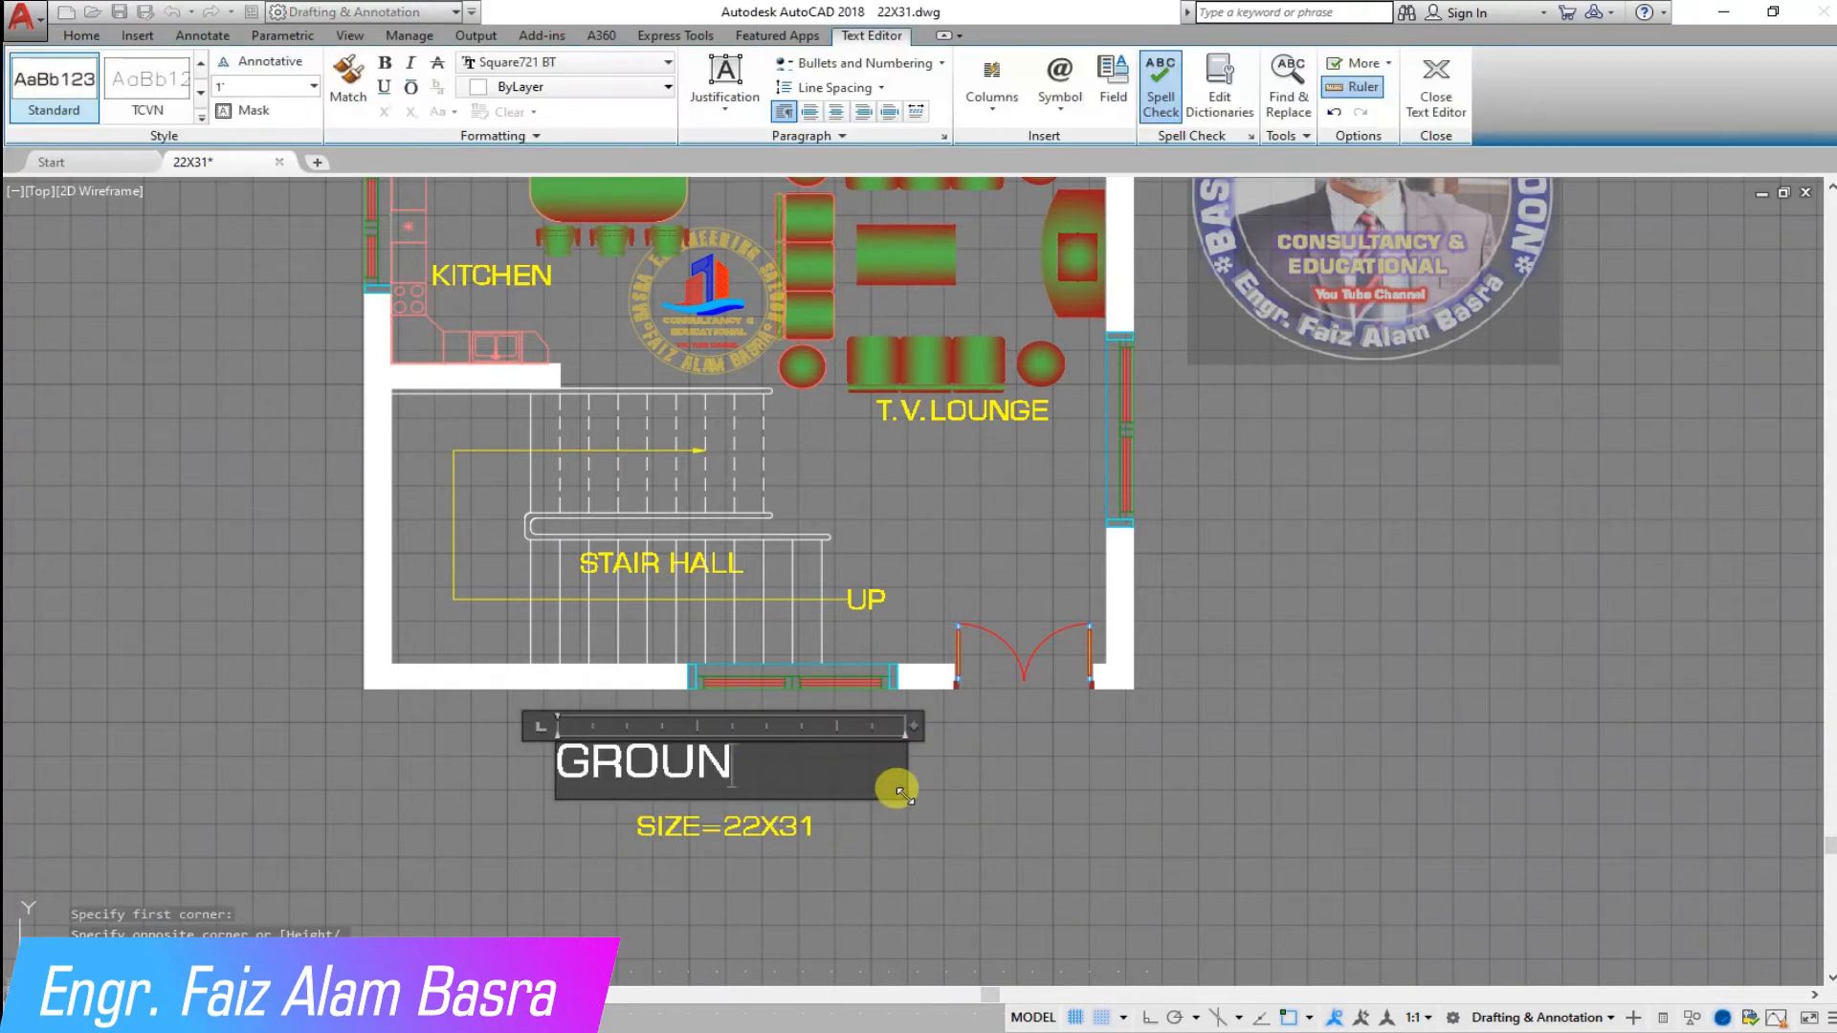
pyautogui.write('GROUND FLOOR PLAN')
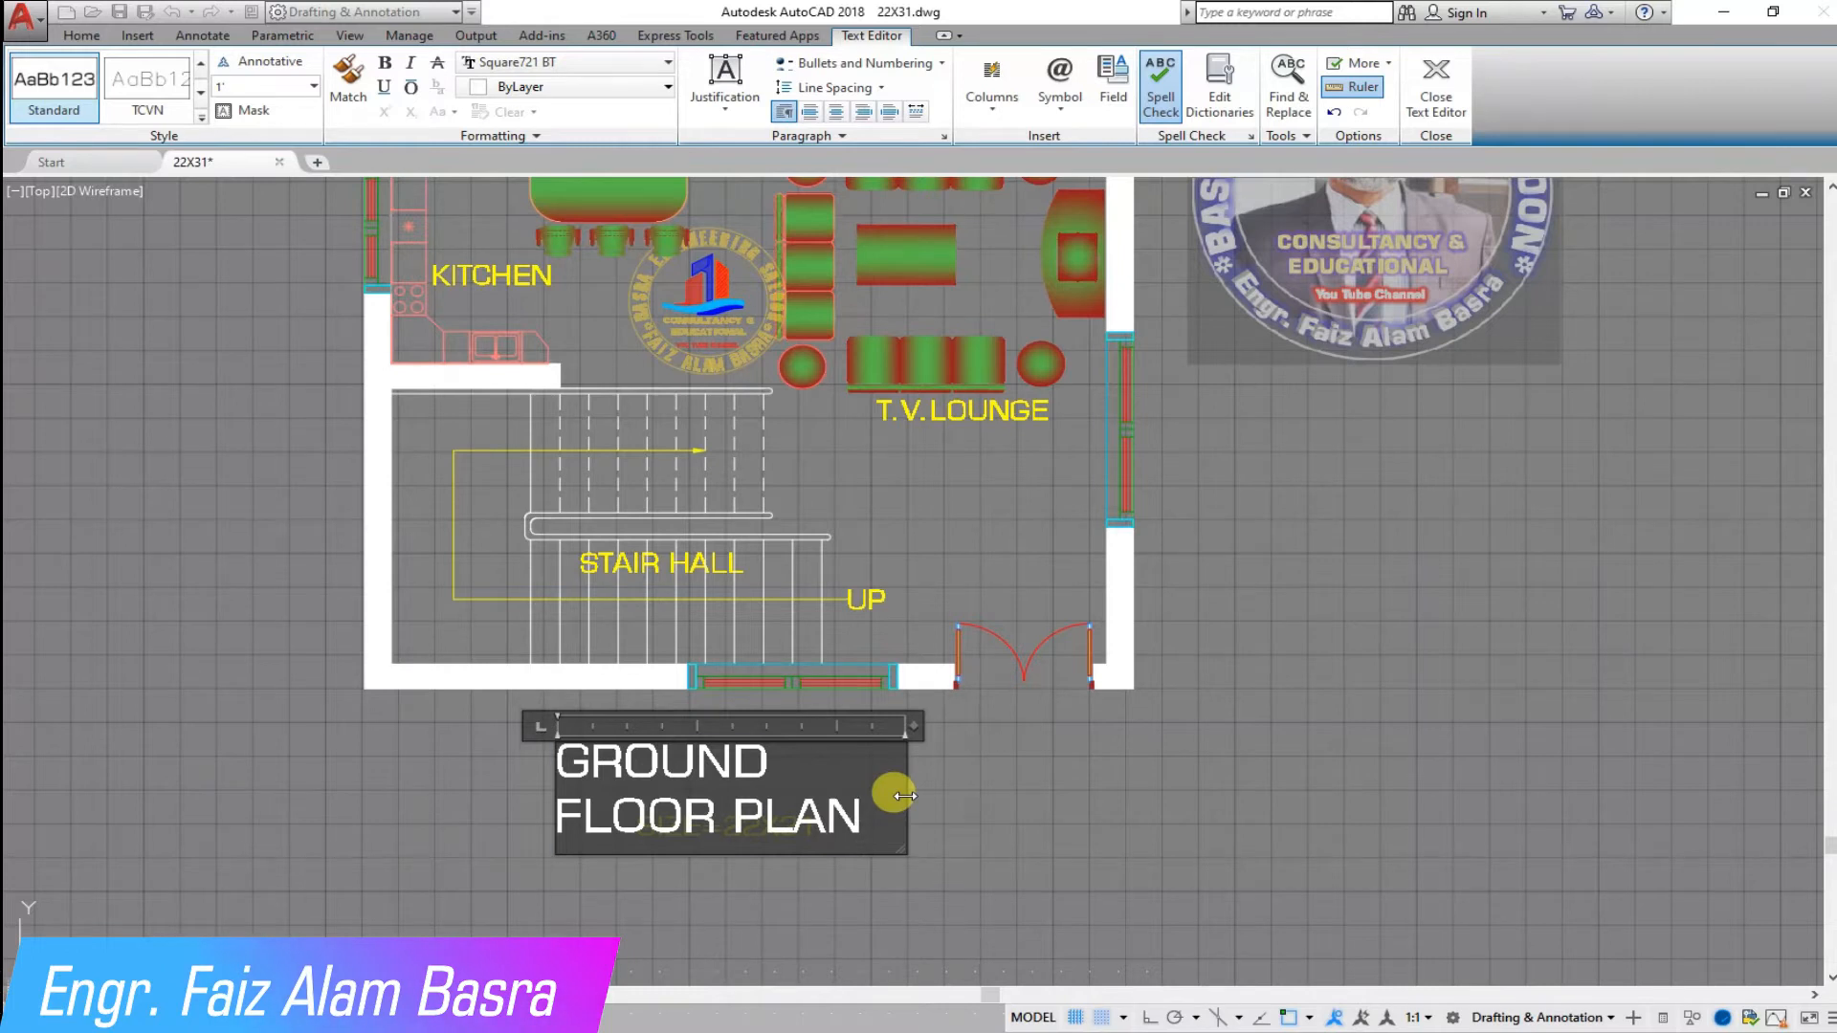
# - Make the GROUND FLOOR PLAN title bold and underlined, and fit it on a single line
pyautogui.hotkey('ctrl', 'a')
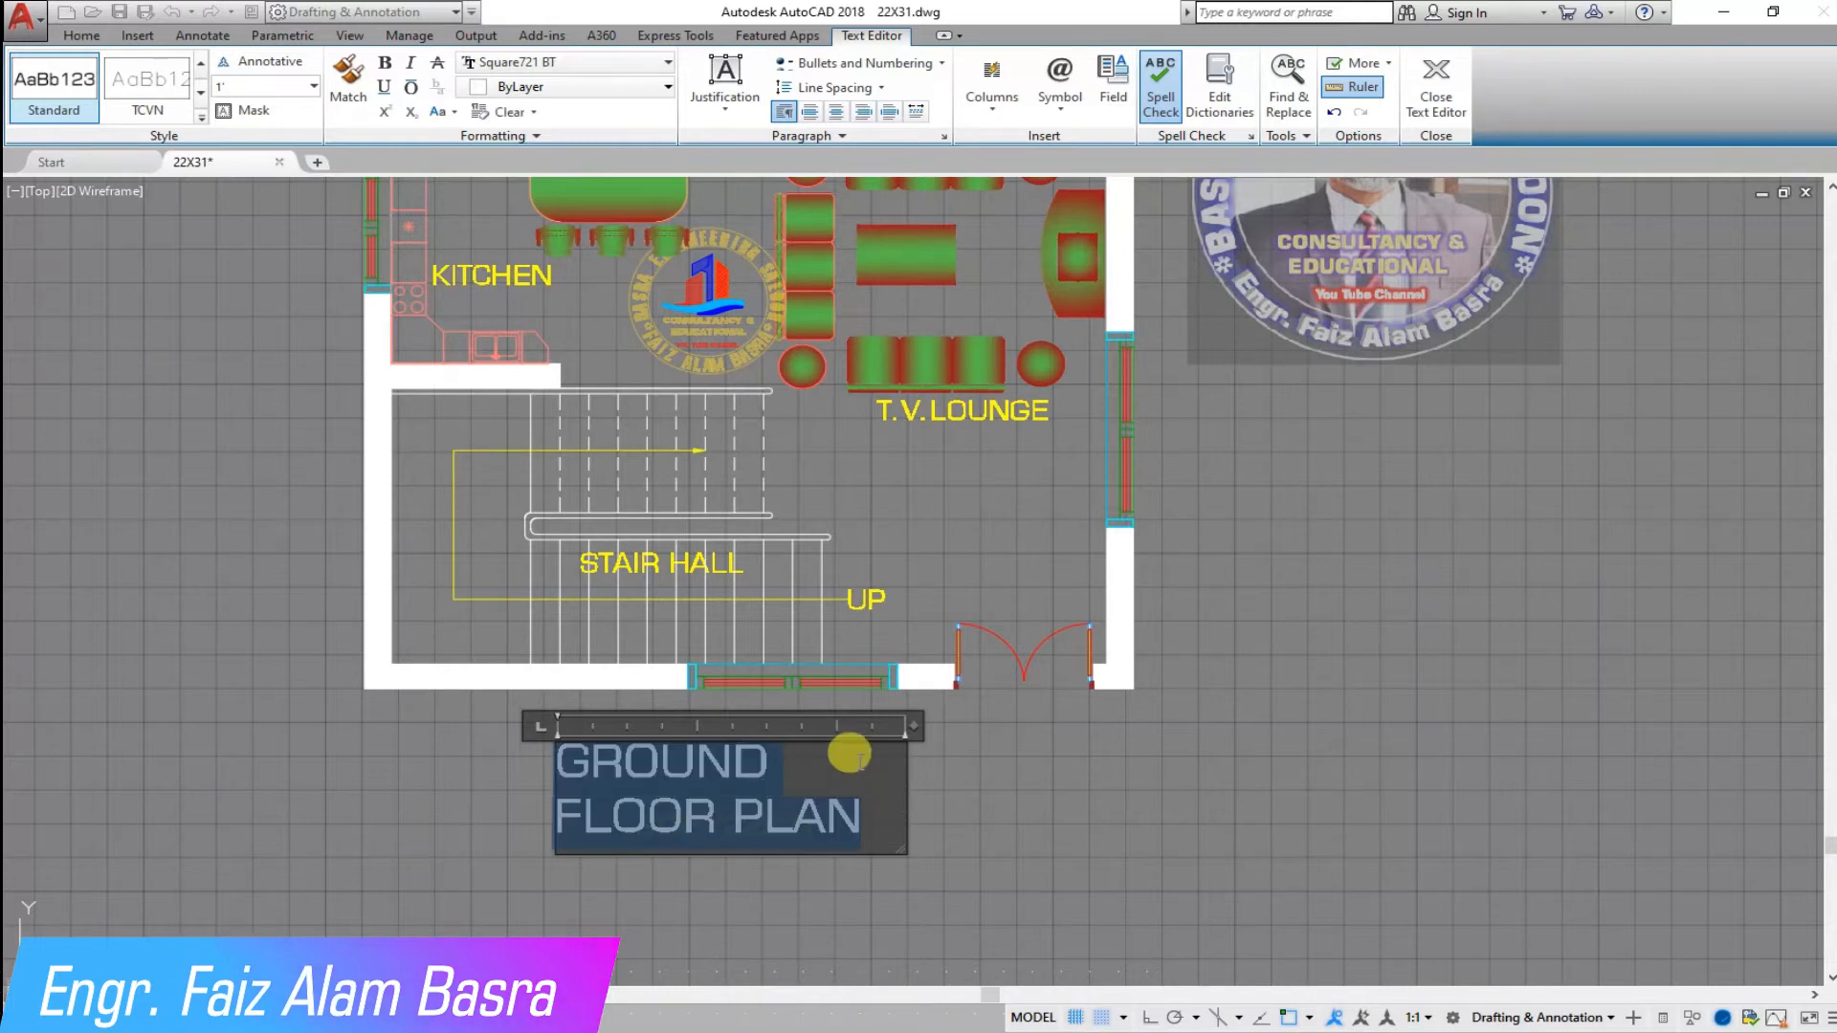
pyautogui.click(387, 64)
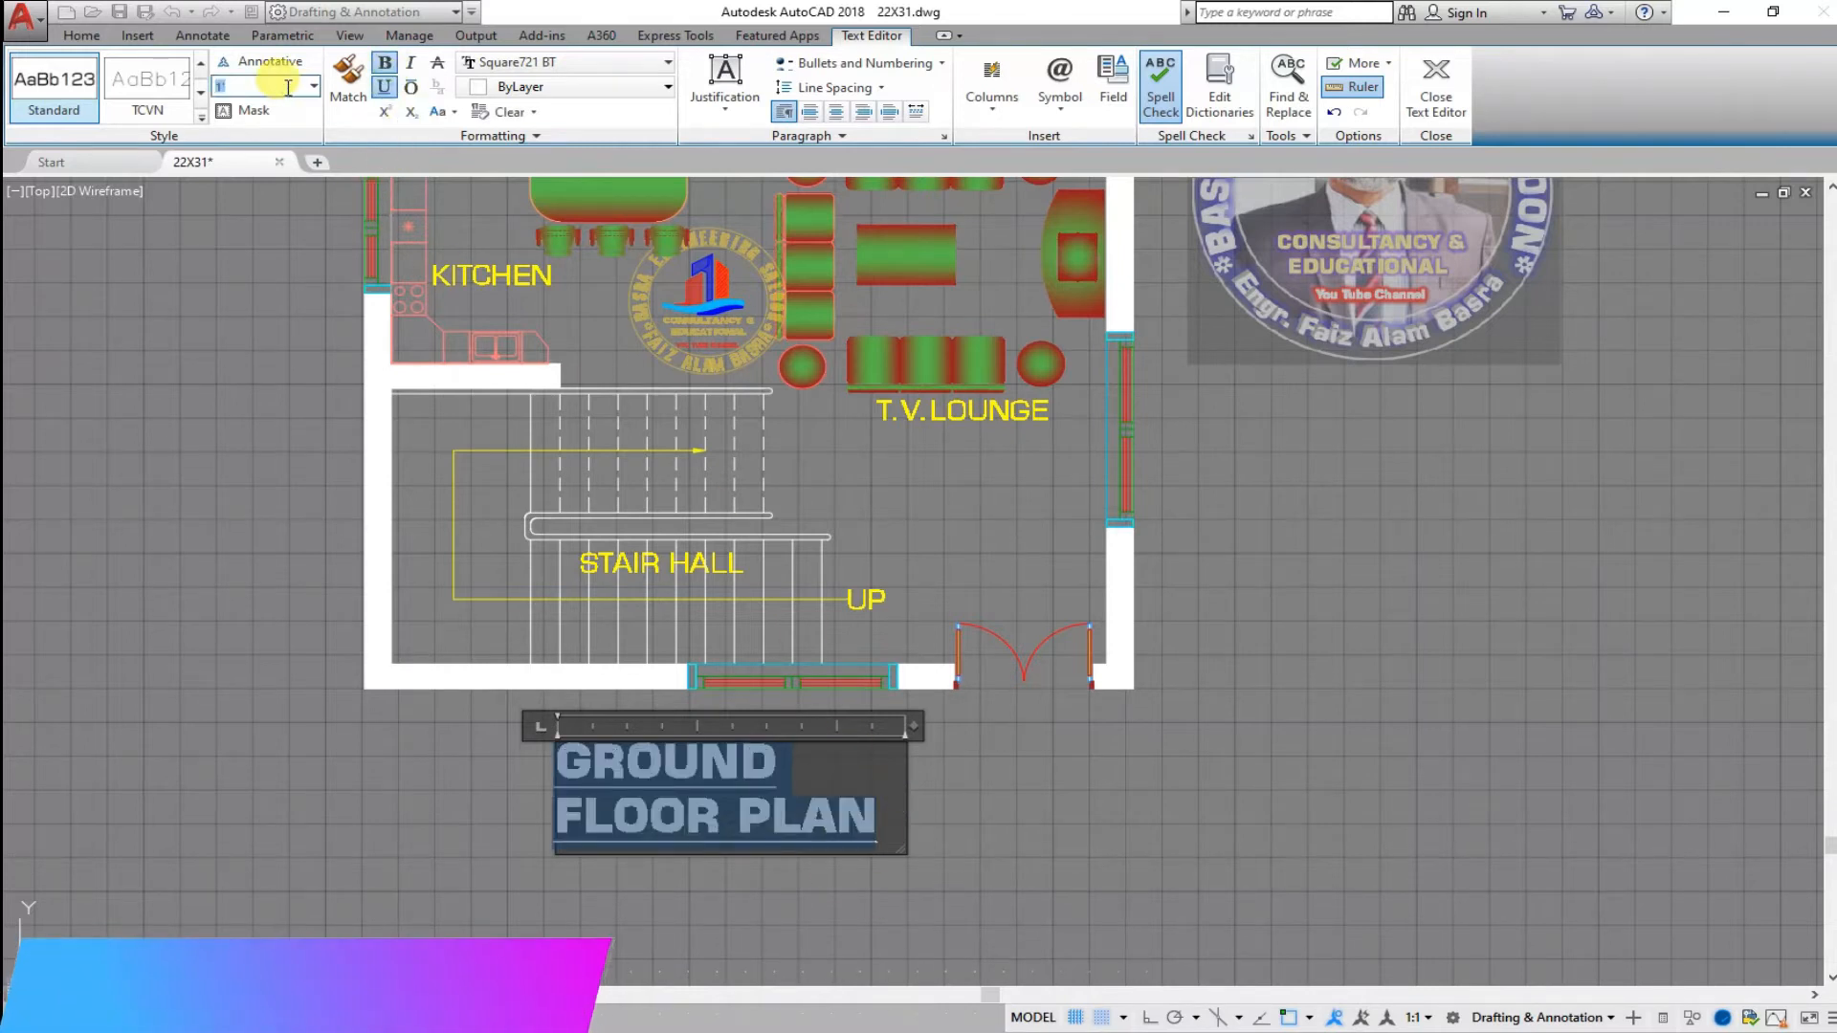
pyautogui.press('Return')
pyautogui.click(612, 884)
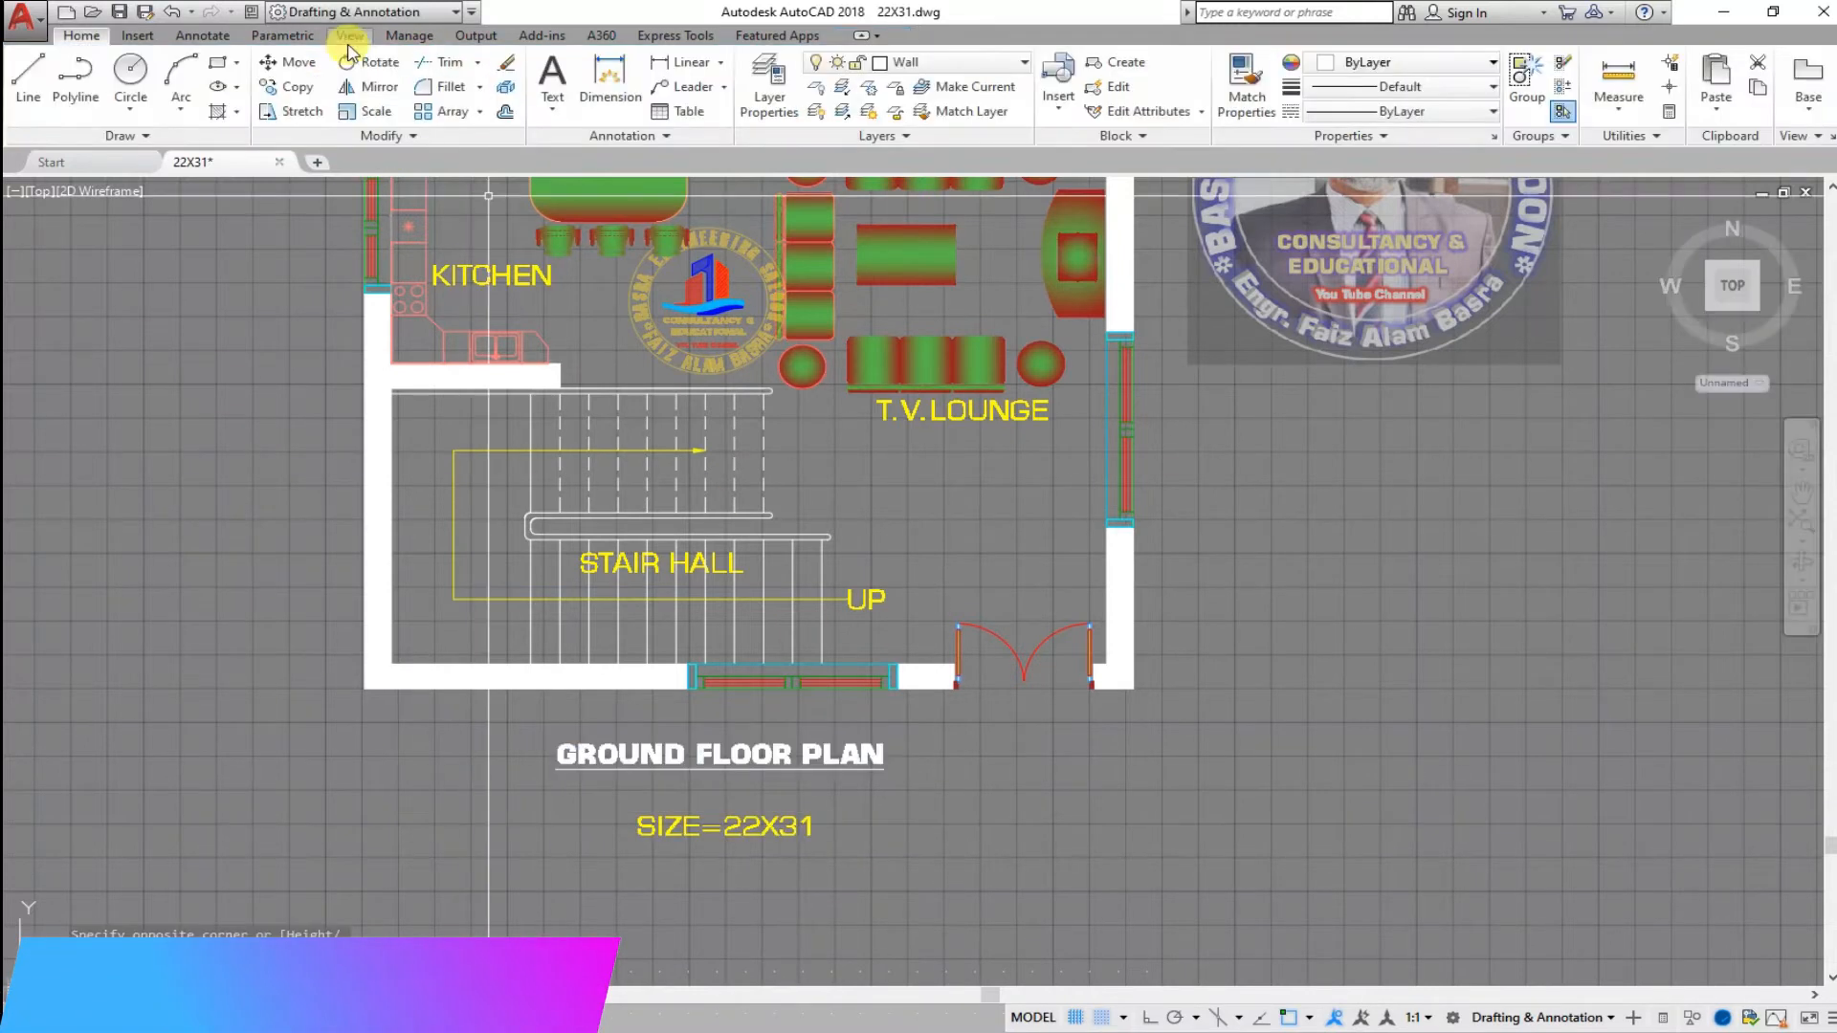
# - Move the GROUND FLOOR PLAN title down closer to the SIZE=22X31 label and match its properties to that label
pyautogui.click(772, 755)
pyautogui.rightClick(954, 777)
pyautogui.click(955, 778)
pyautogui.click(960, 808)
pyautogui.click(1246, 84)
pyautogui.click(756, 828)
pyautogui.click(777, 745)
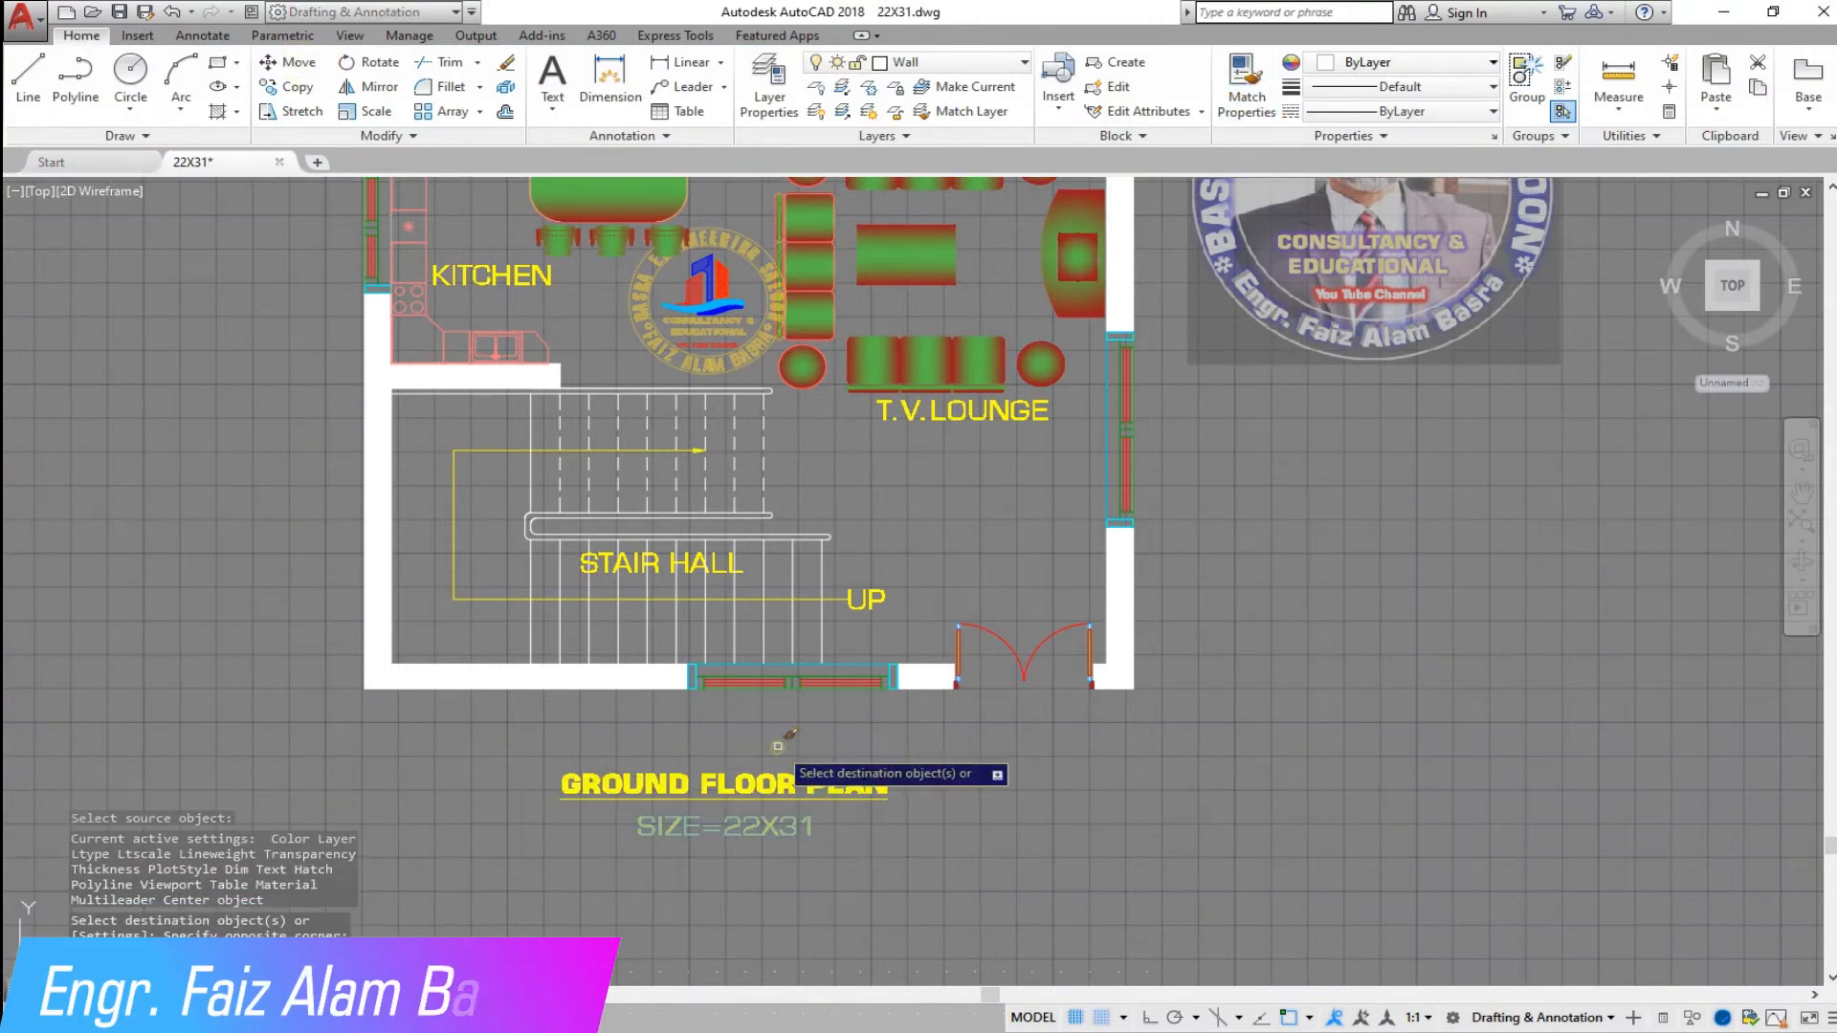
# - Copy the complete house plan, without its title and size label, twice to the left in one row
pyautogui.scroll(-4, 887, 713)
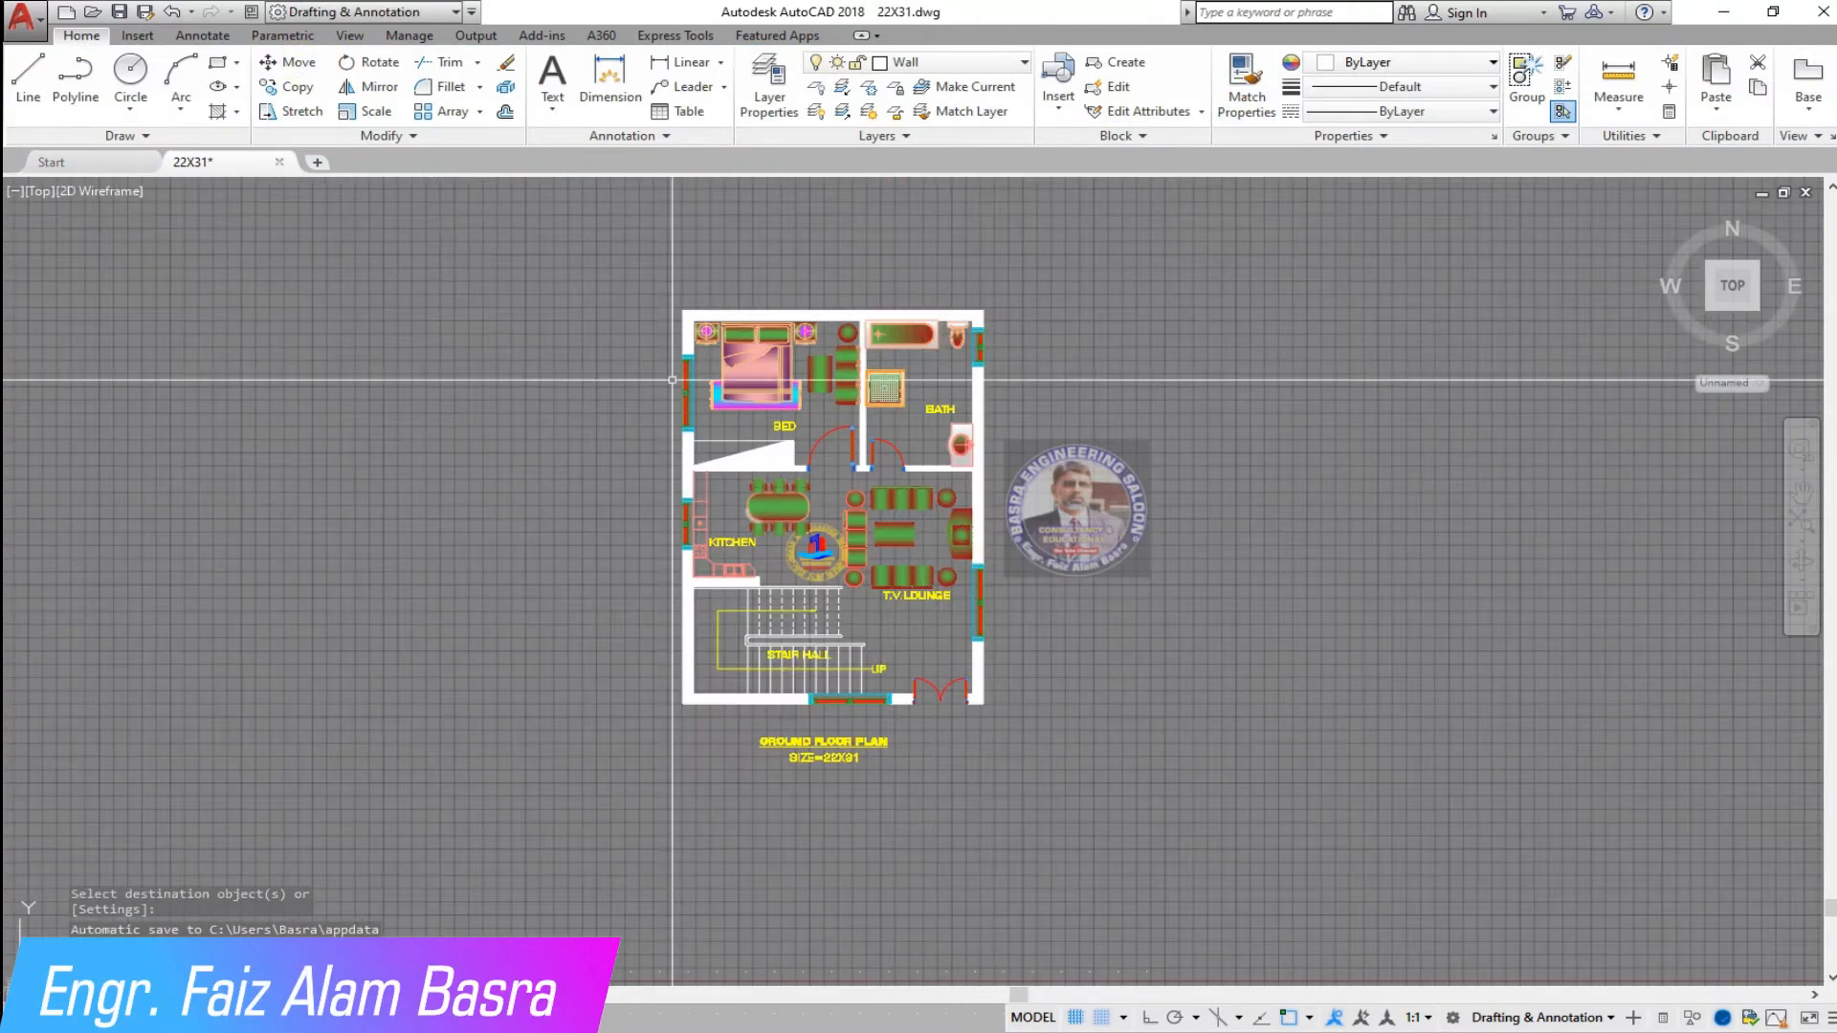
pyautogui.click(1009, 680)
pyautogui.click(635, 259)
pyautogui.press('Return')
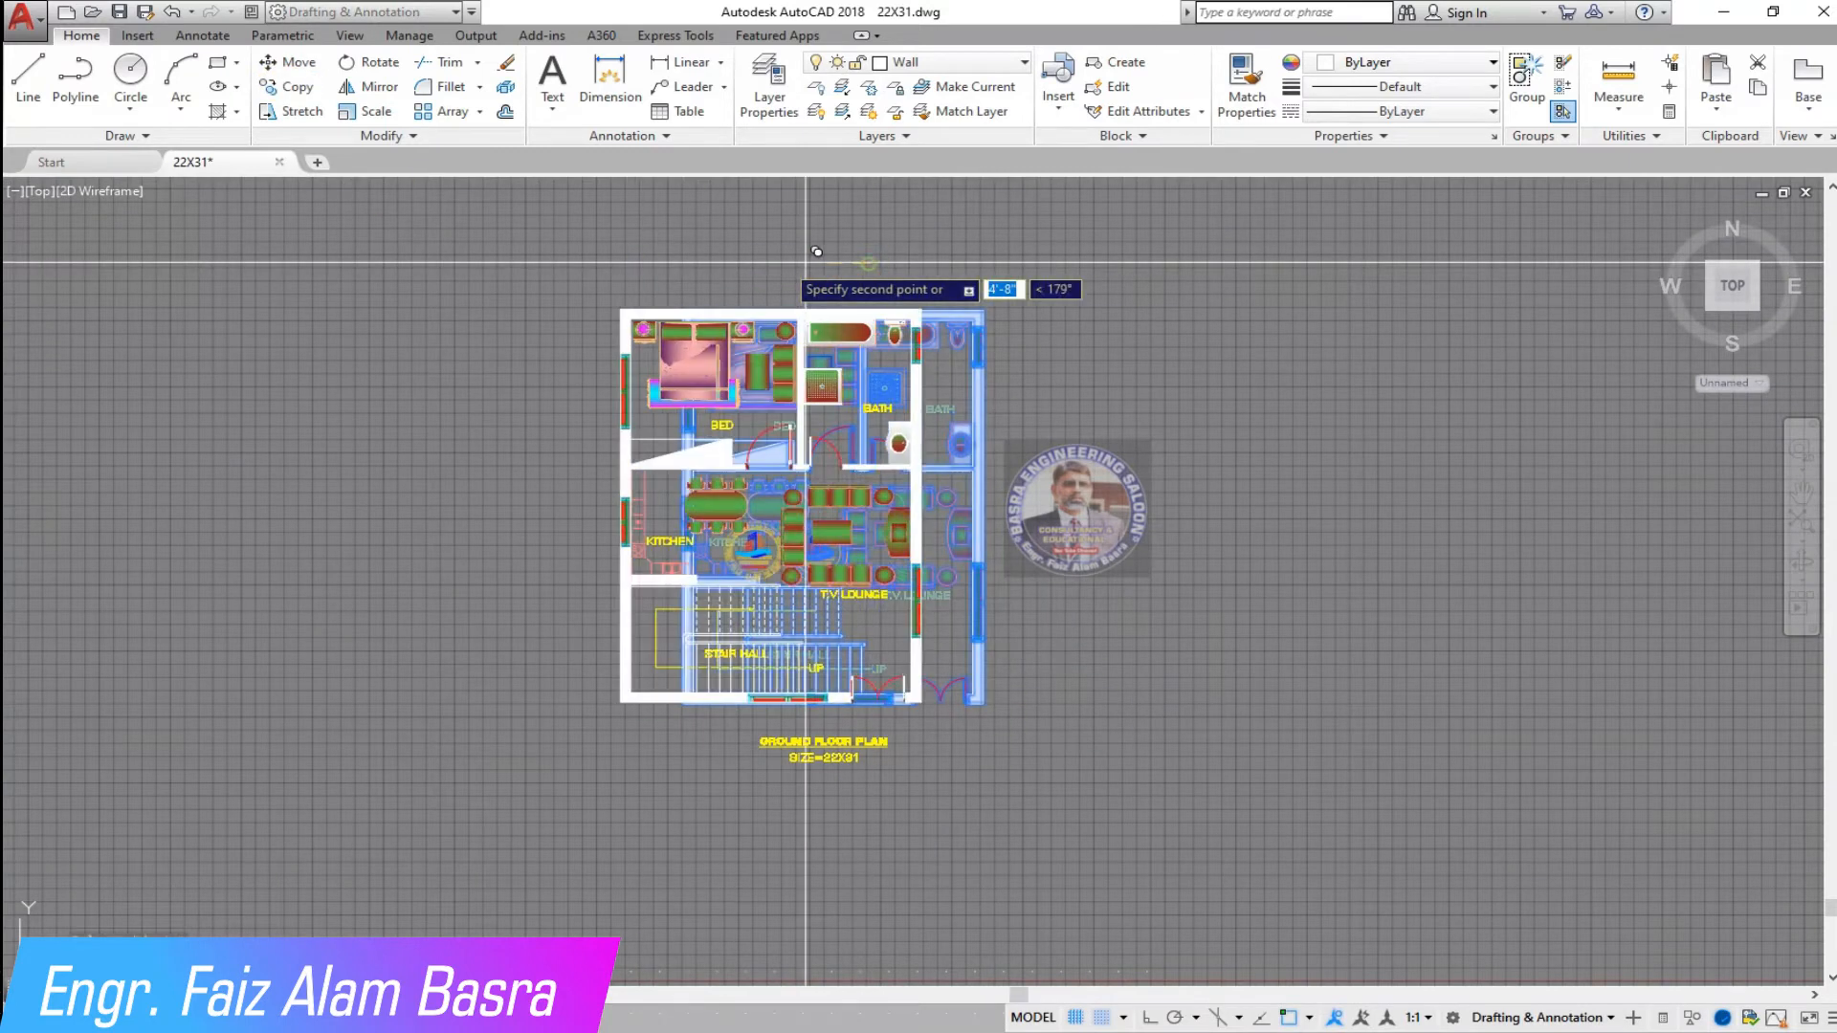
pyautogui.click(868, 263)
pyautogui.click(519, 262)
pyautogui.click(168, 261)
pyautogui.press('Return')
pyautogui.scroll(-2, 1157, 340)
pyautogui.scroll(4, 665, 253)
pyautogui.scroll(-2, 623, 429)
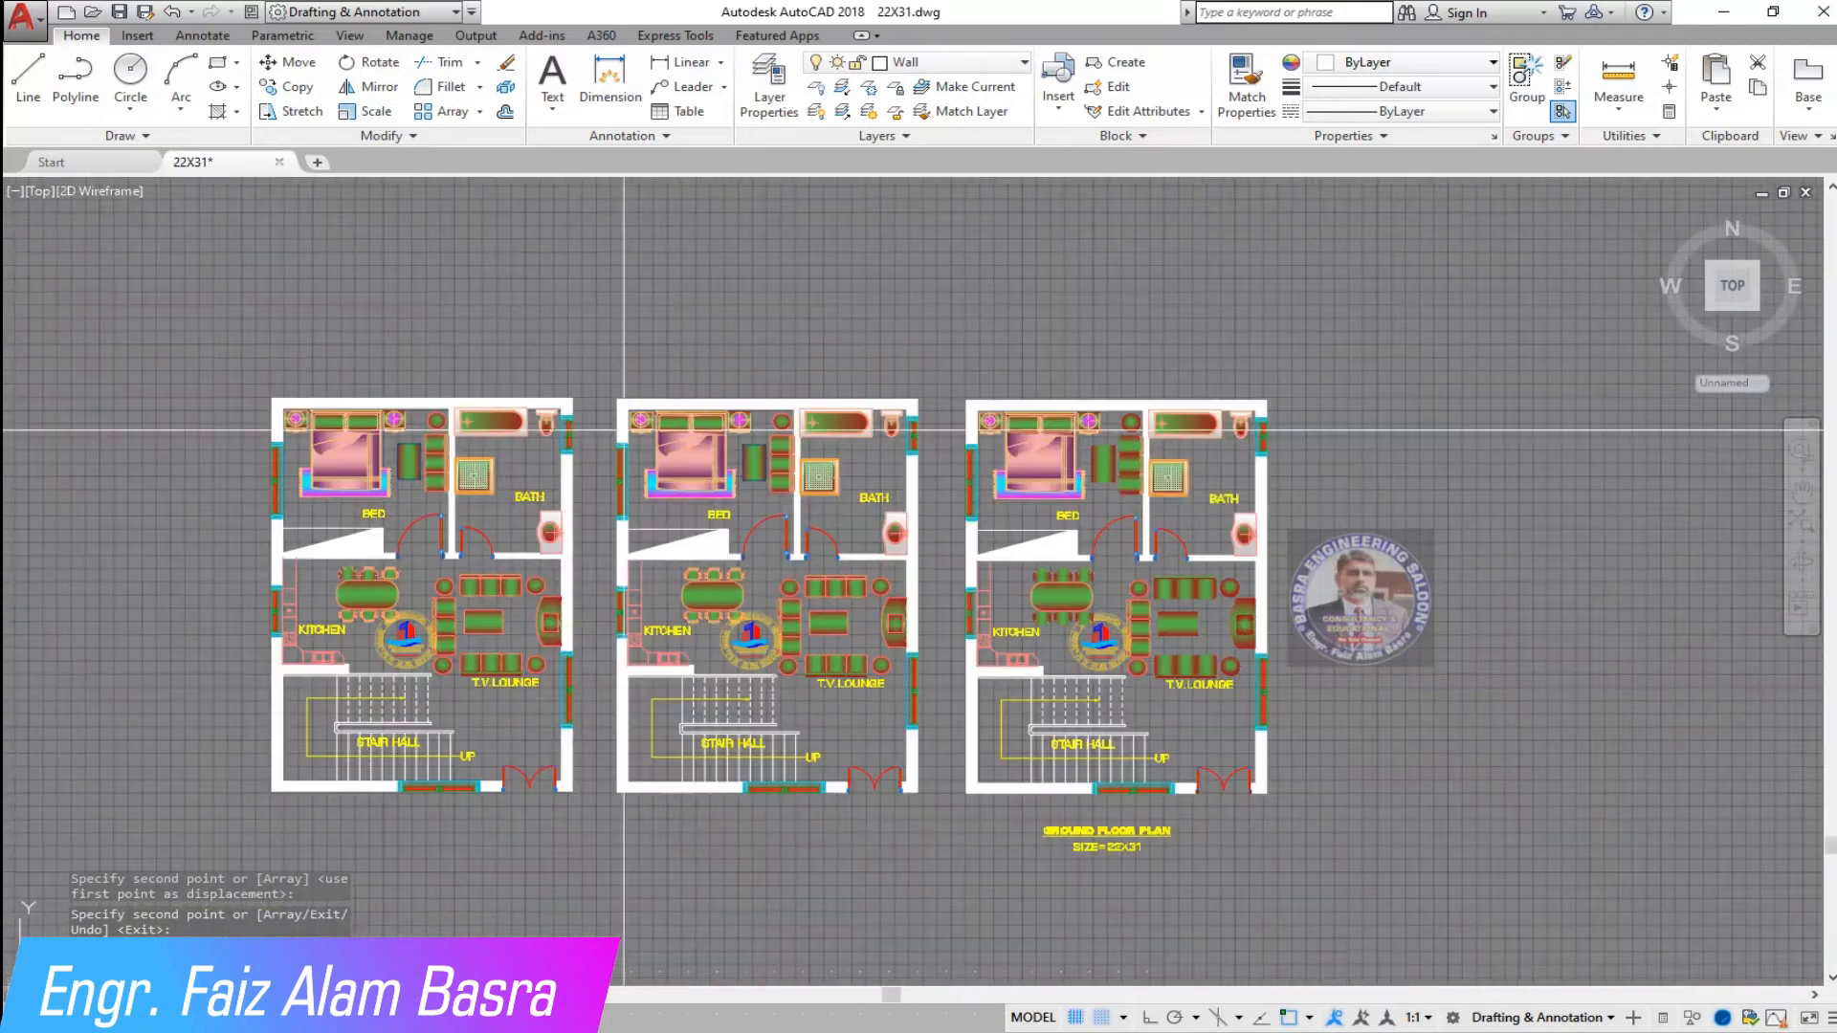
# - Change the solid wall hatch colour of the middle house plan to yellow
pyautogui.moveTo(1200, 981)
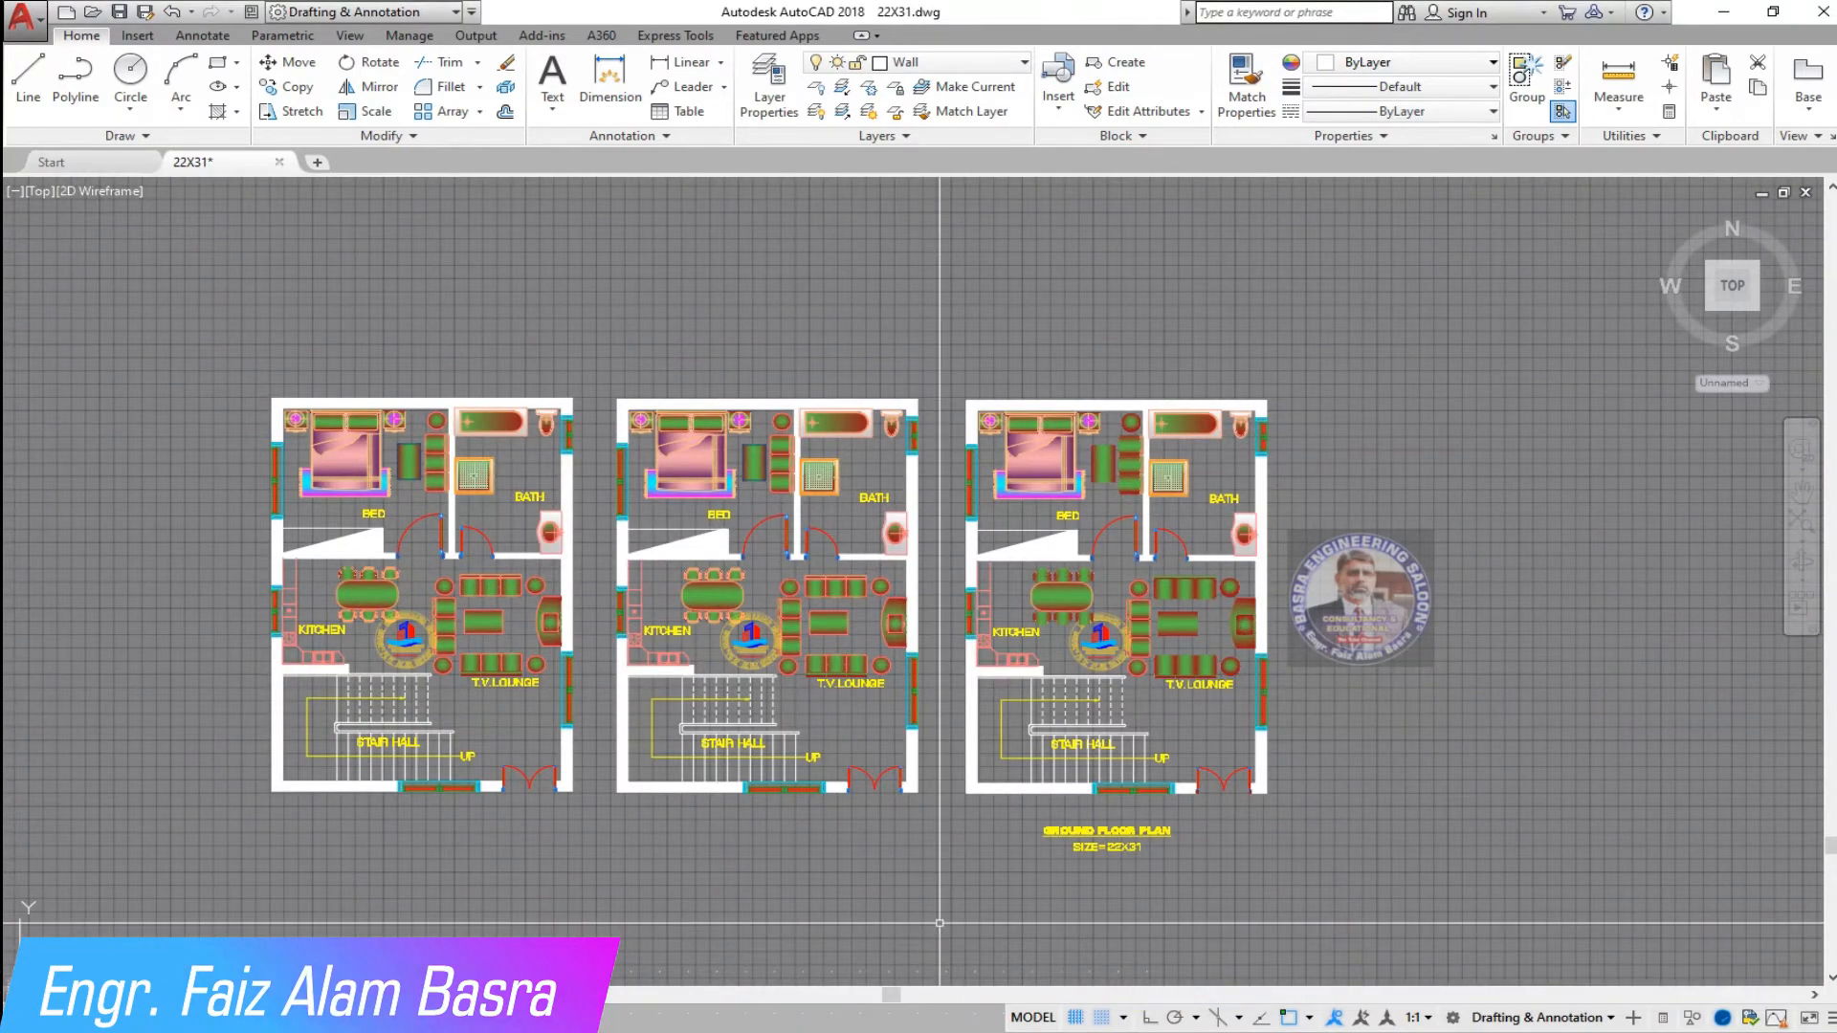
pyautogui.scroll(-2, 478, 459)
pyautogui.scroll(3, 791, 719)
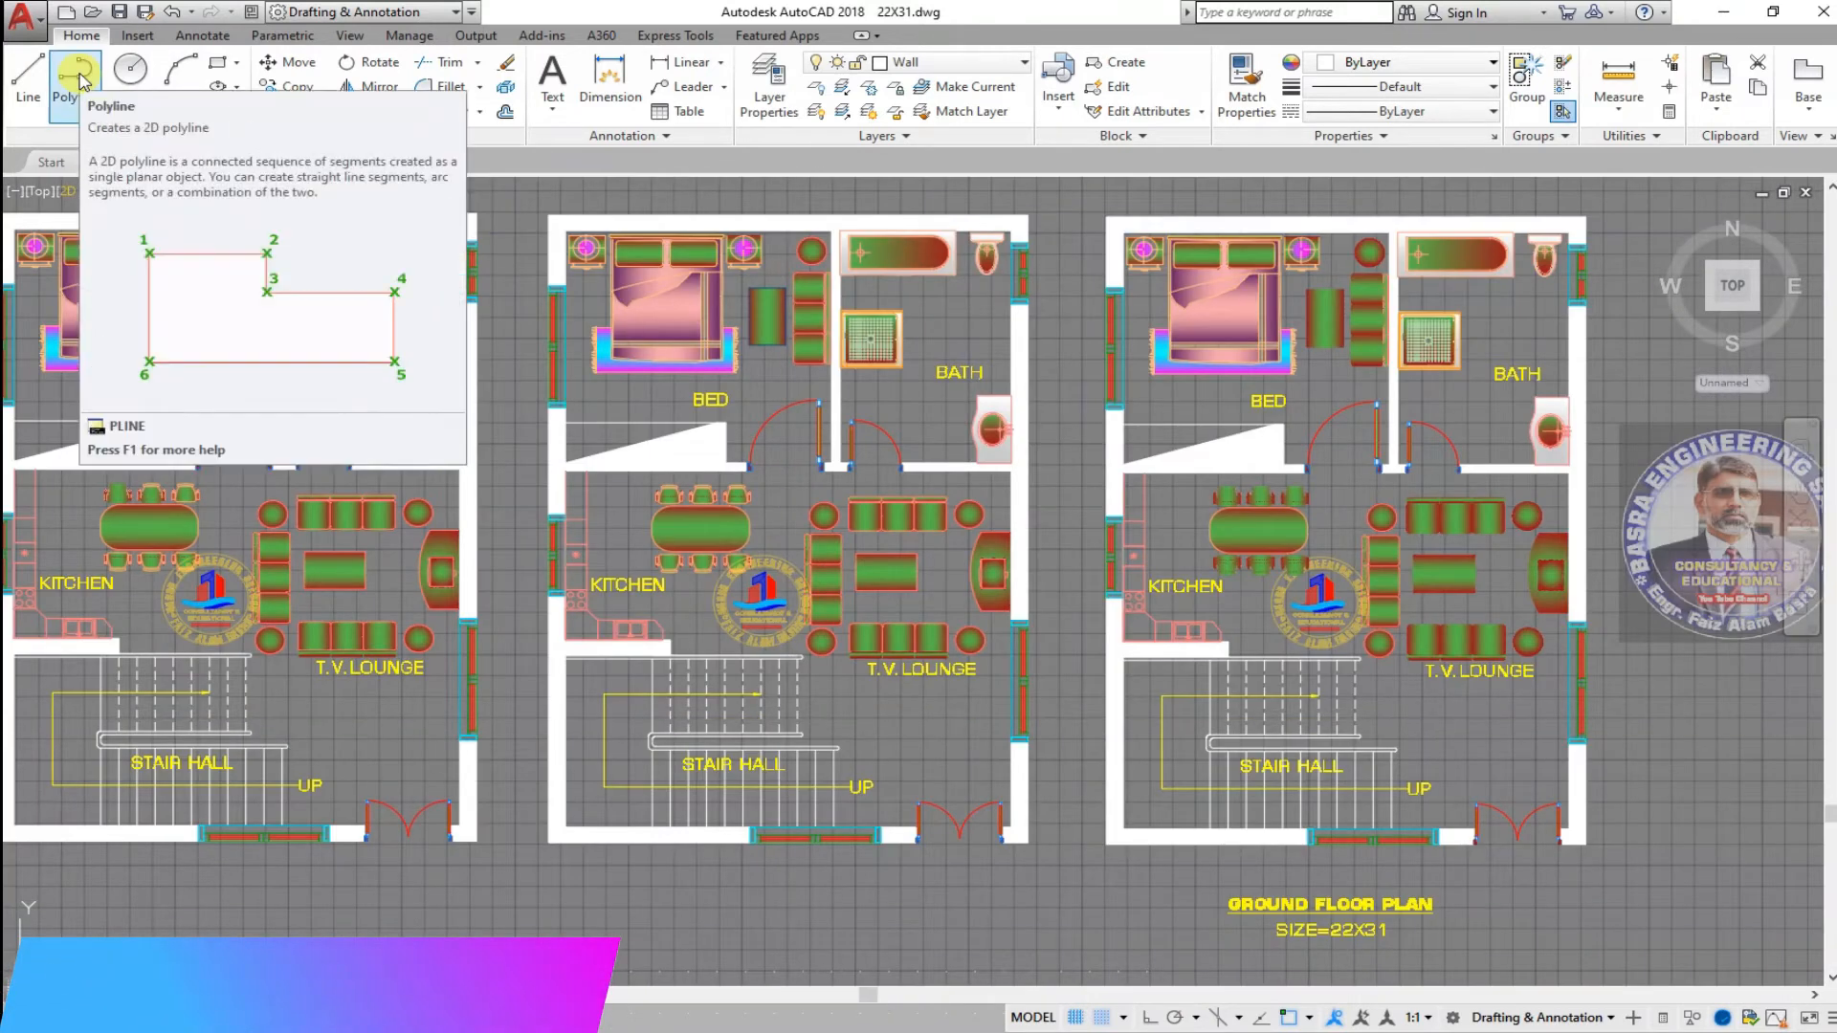
pyautogui.scroll(2, 672, 236)
pyautogui.click(685, 218)
pyautogui.click(731, 89)
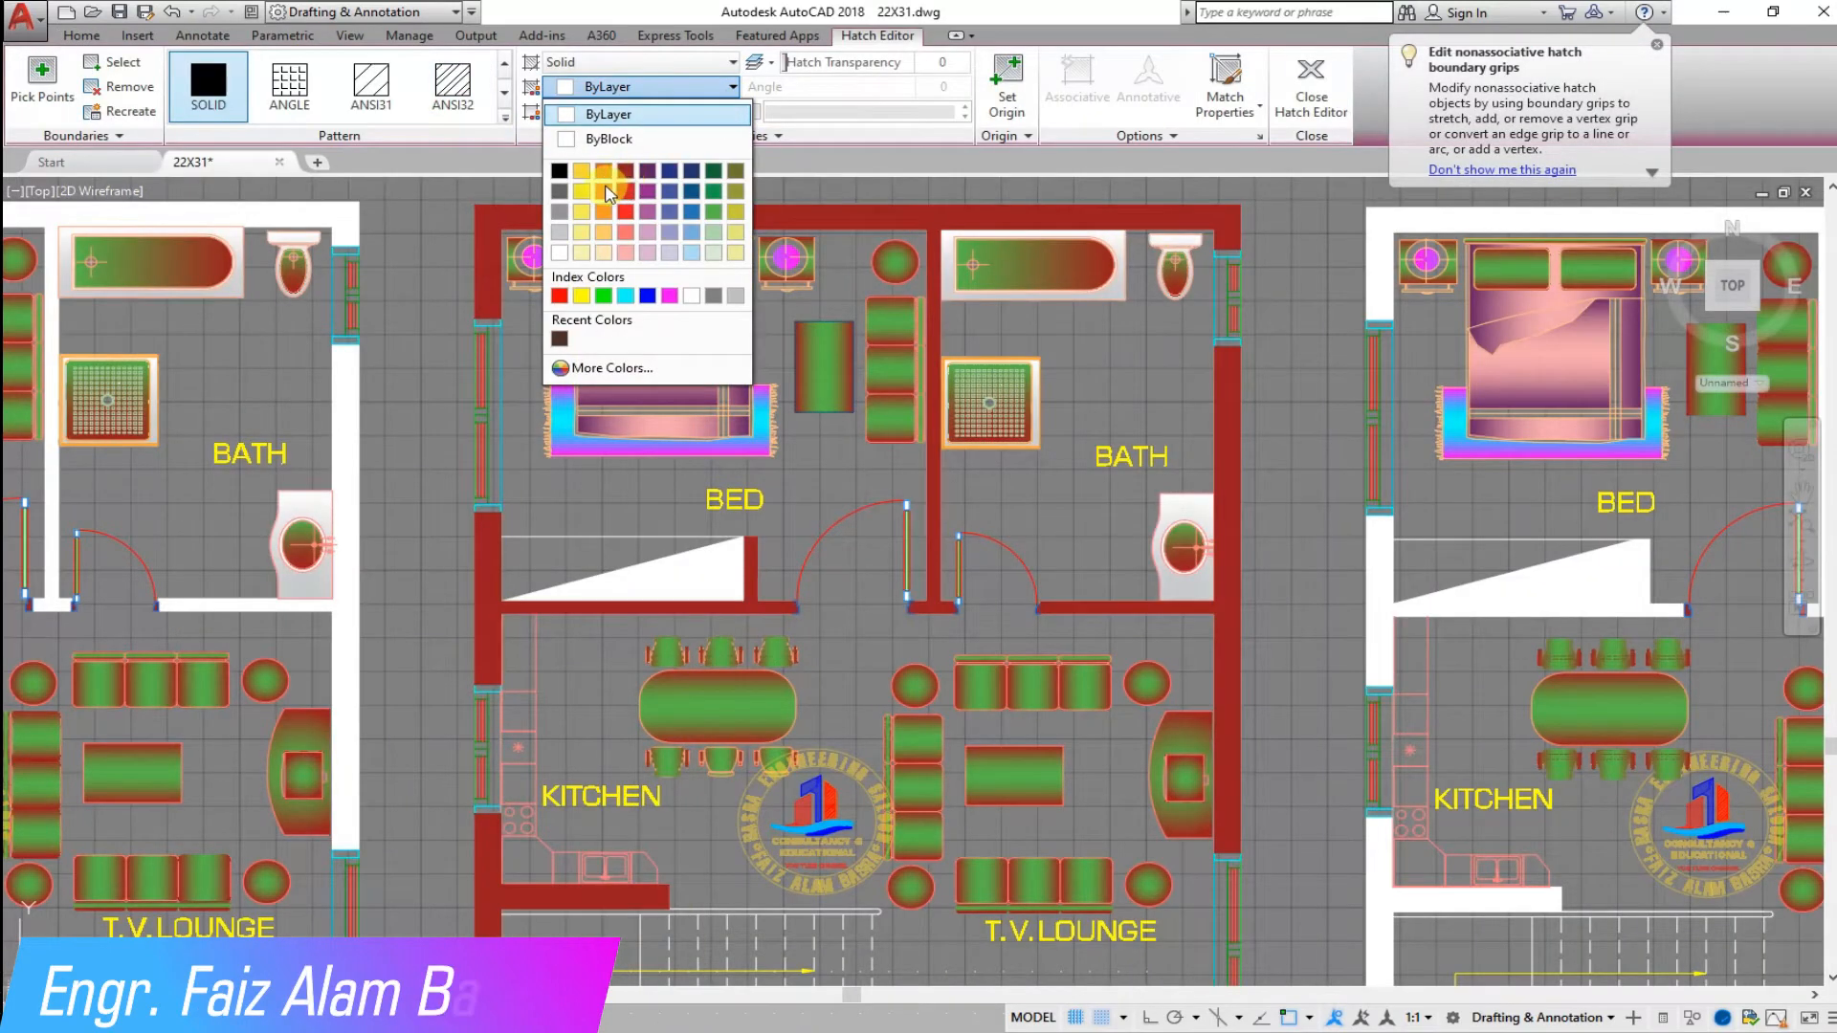
pyautogui.click(580, 296)
pyautogui.press('Escape')
pyautogui.scroll(-6, 935, 492)
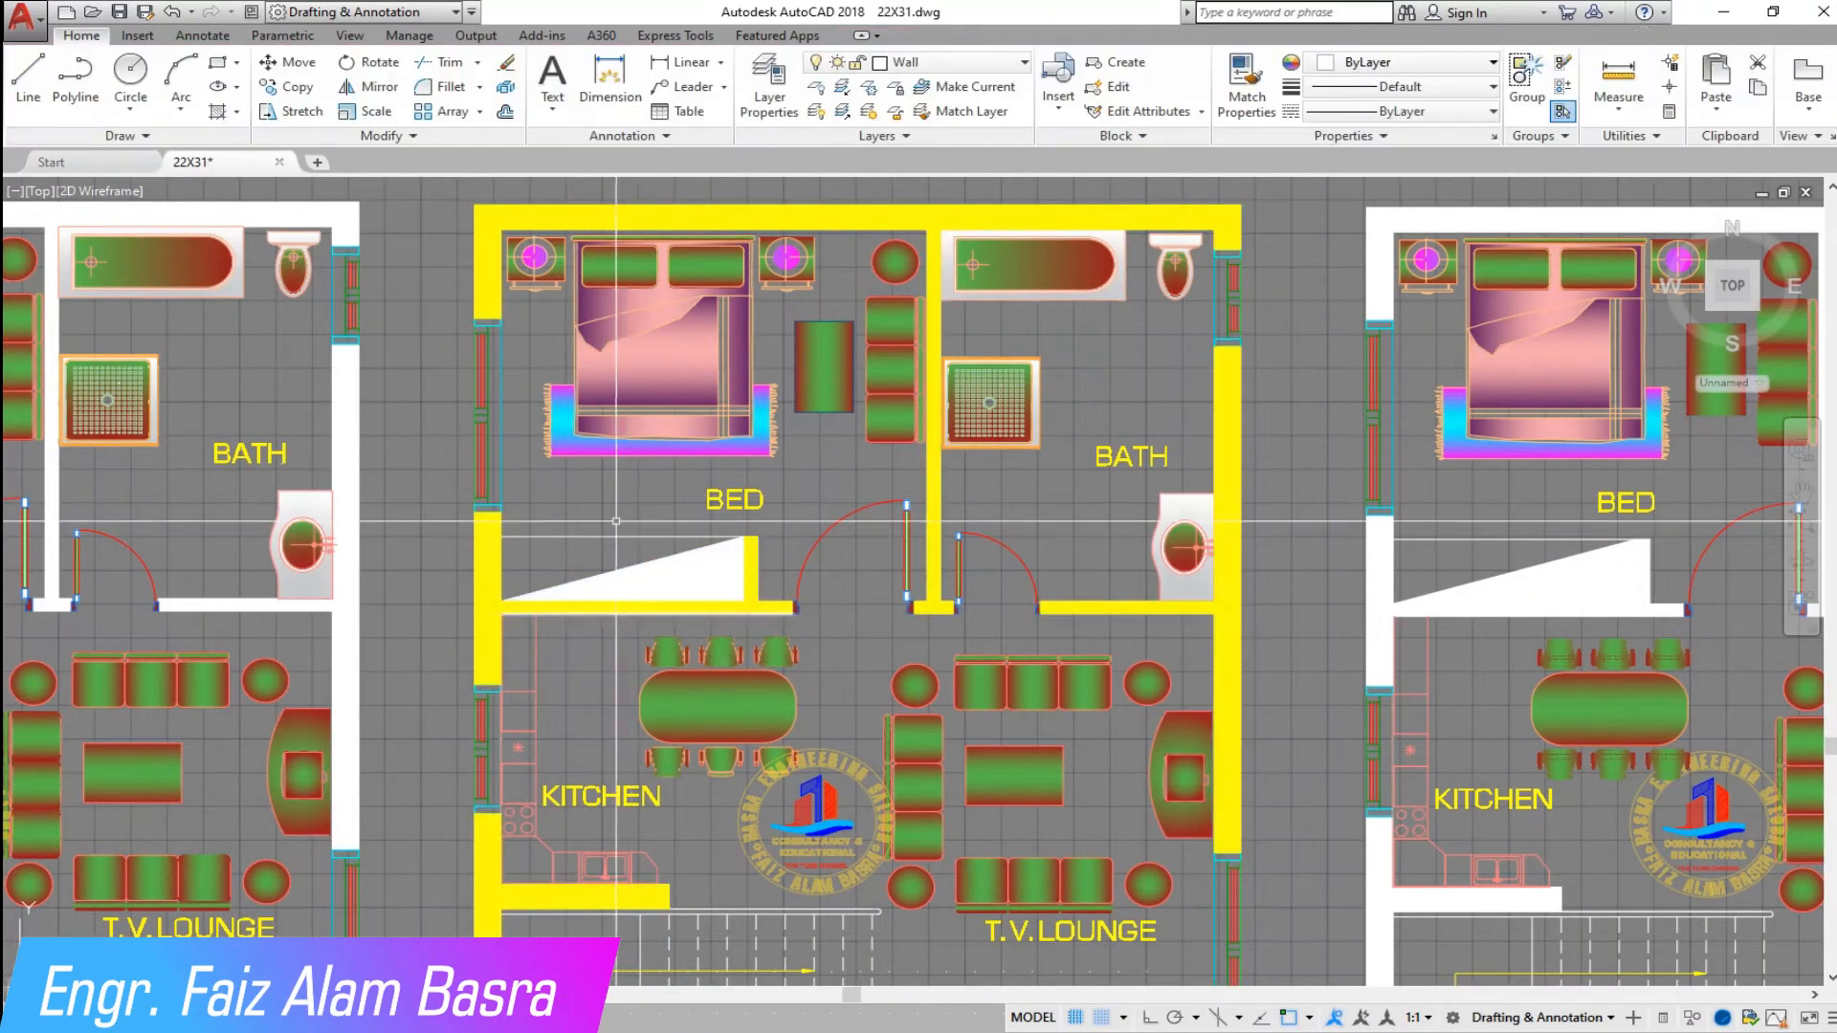
# - Change the solid wall hatch colour of the left-hand house plan to black (0,0,0)
pyautogui.scroll(4, 983, 501)
pyautogui.scroll(4, 735, 222)
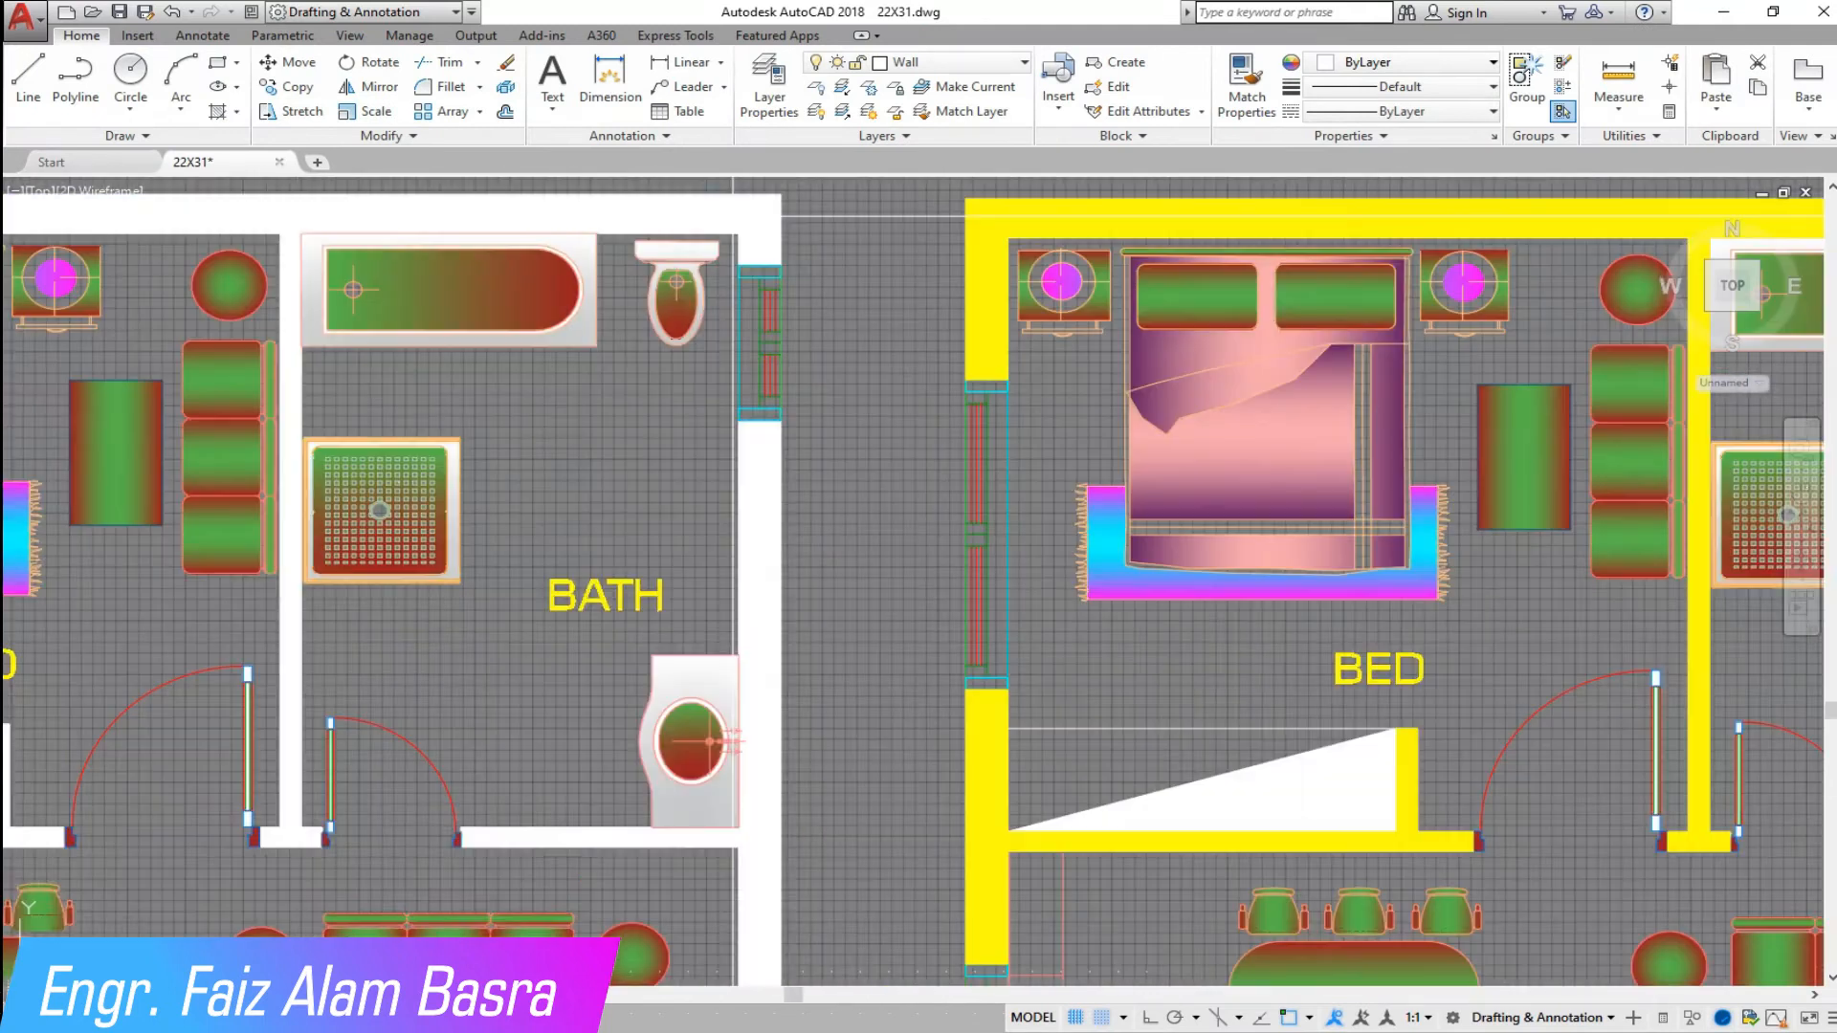
pyautogui.click(670, 212)
pyautogui.click(731, 87)
pyautogui.click(691, 170)
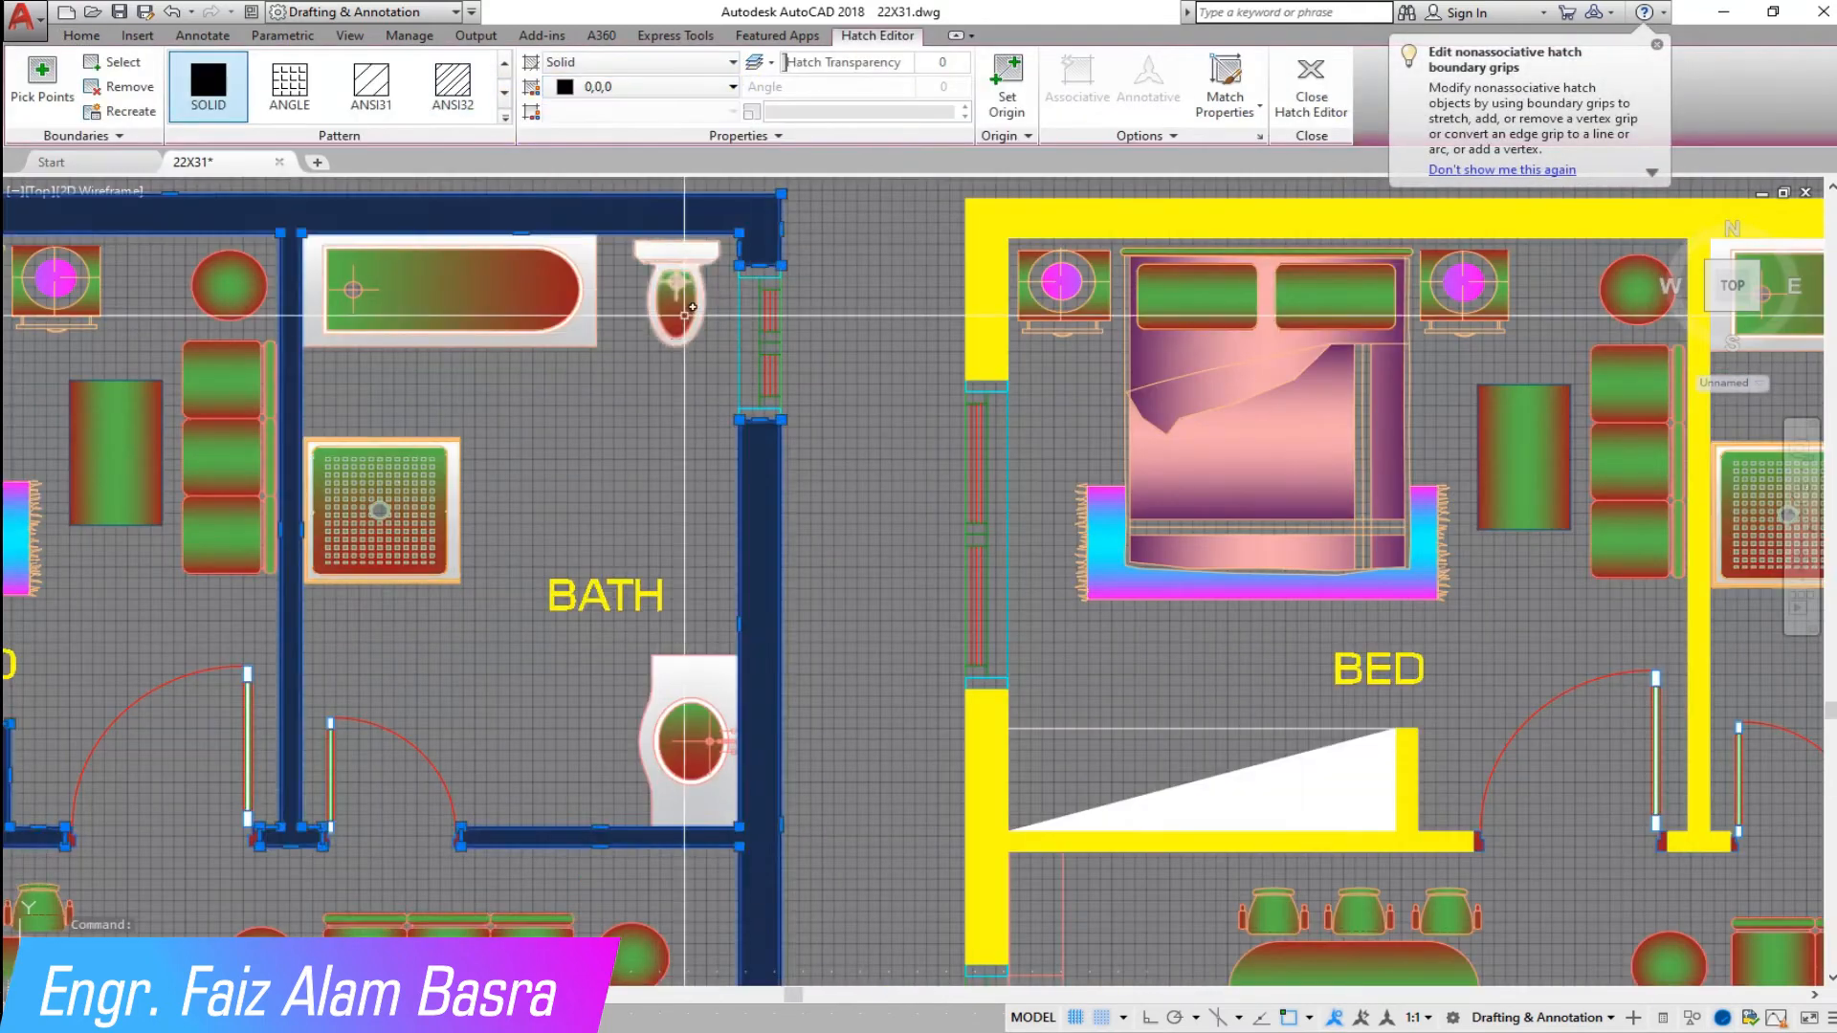
pyautogui.press('Escape')
pyautogui.scroll(-5, 574, 574)
# - Copy the row of three house plans with the title and portrait logo straight up, using ortho mode, as a second row
pyautogui.scroll(5, 451, 848)
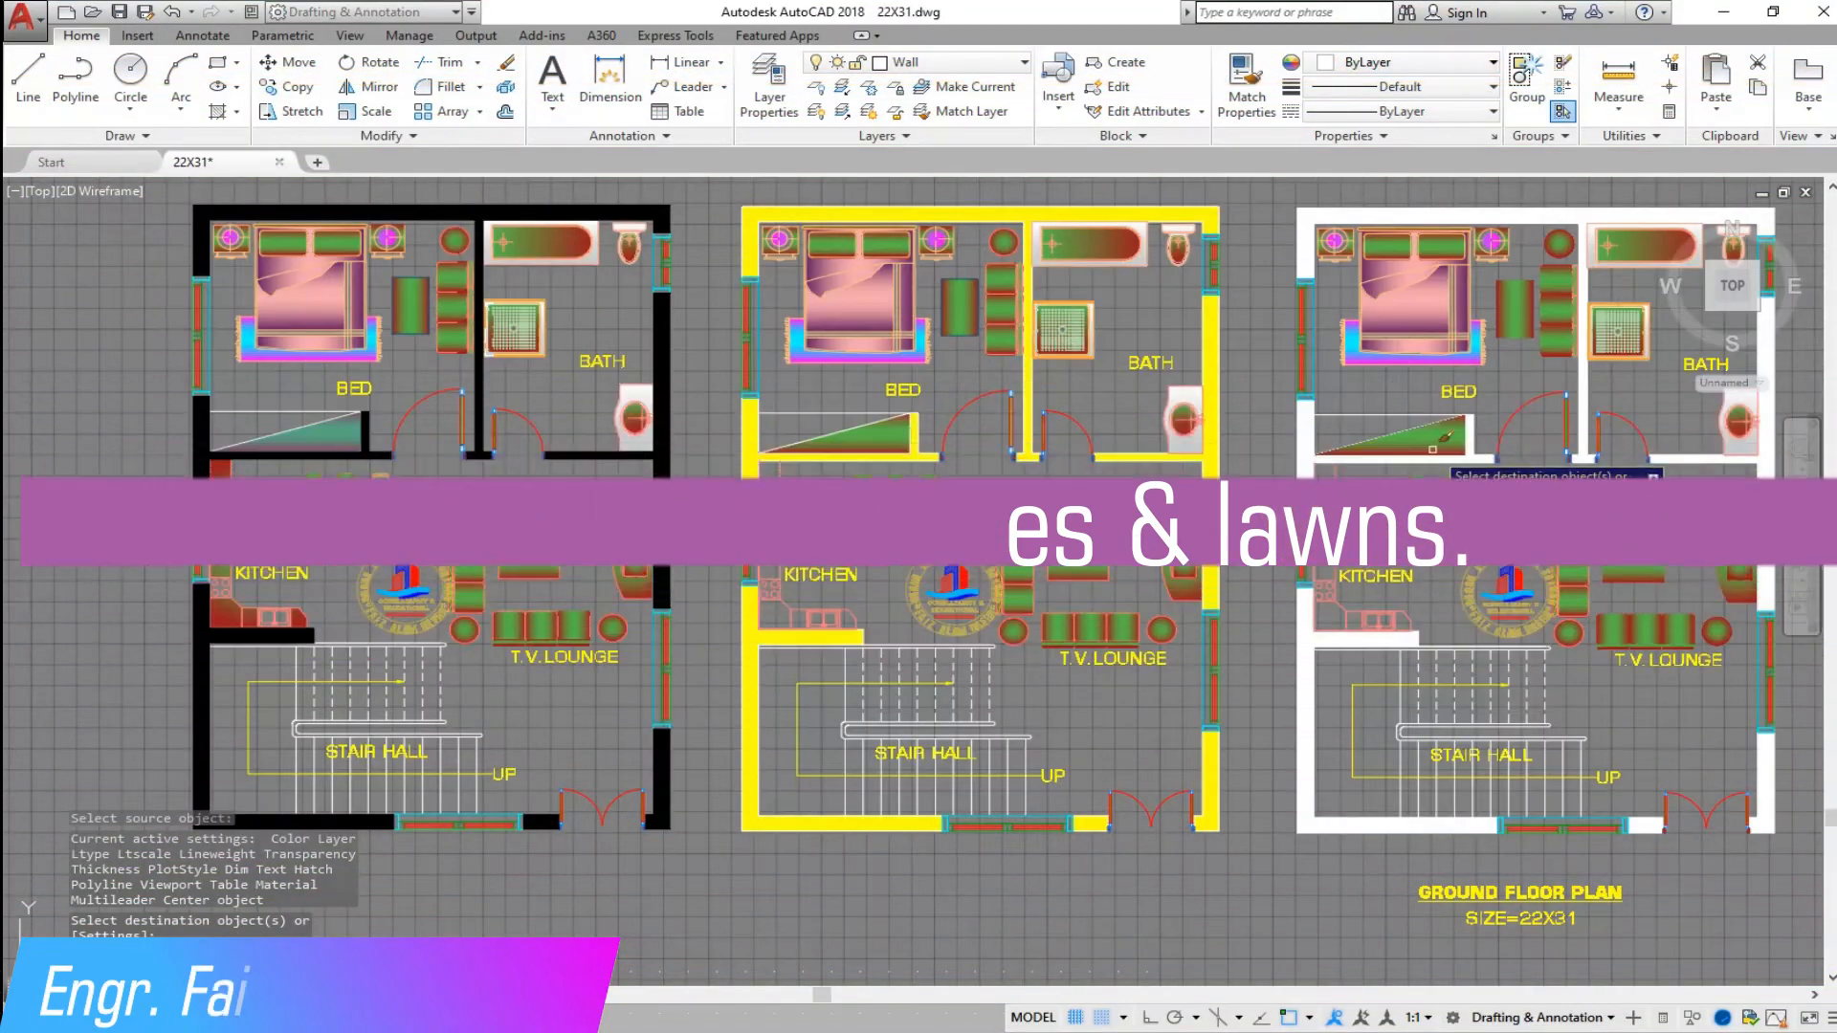
pyautogui.scroll(-2, 621, 478)
pyautogui.scroll(2, 1443, 672)
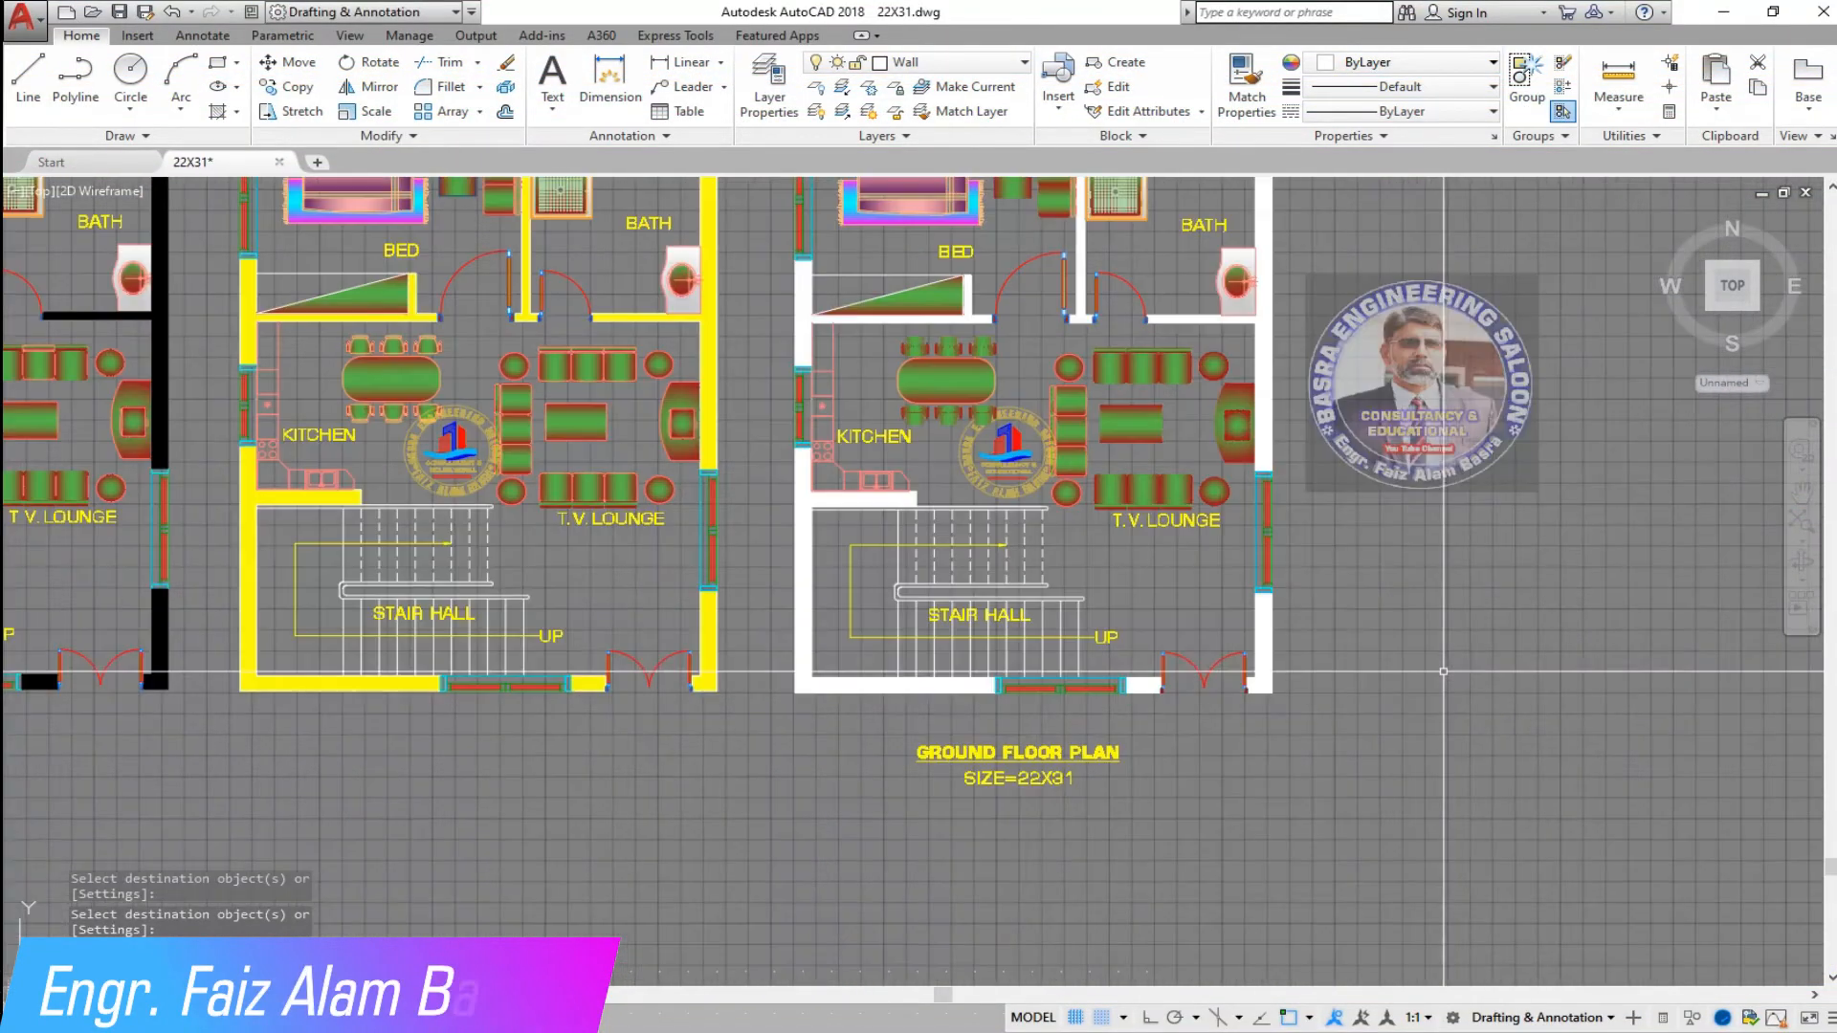
pyautogui.scroll(-3, 1442, 671)
pyautogui.scroll(2, 687, 478)
pyautogui.scroll(-4, 651, 473)
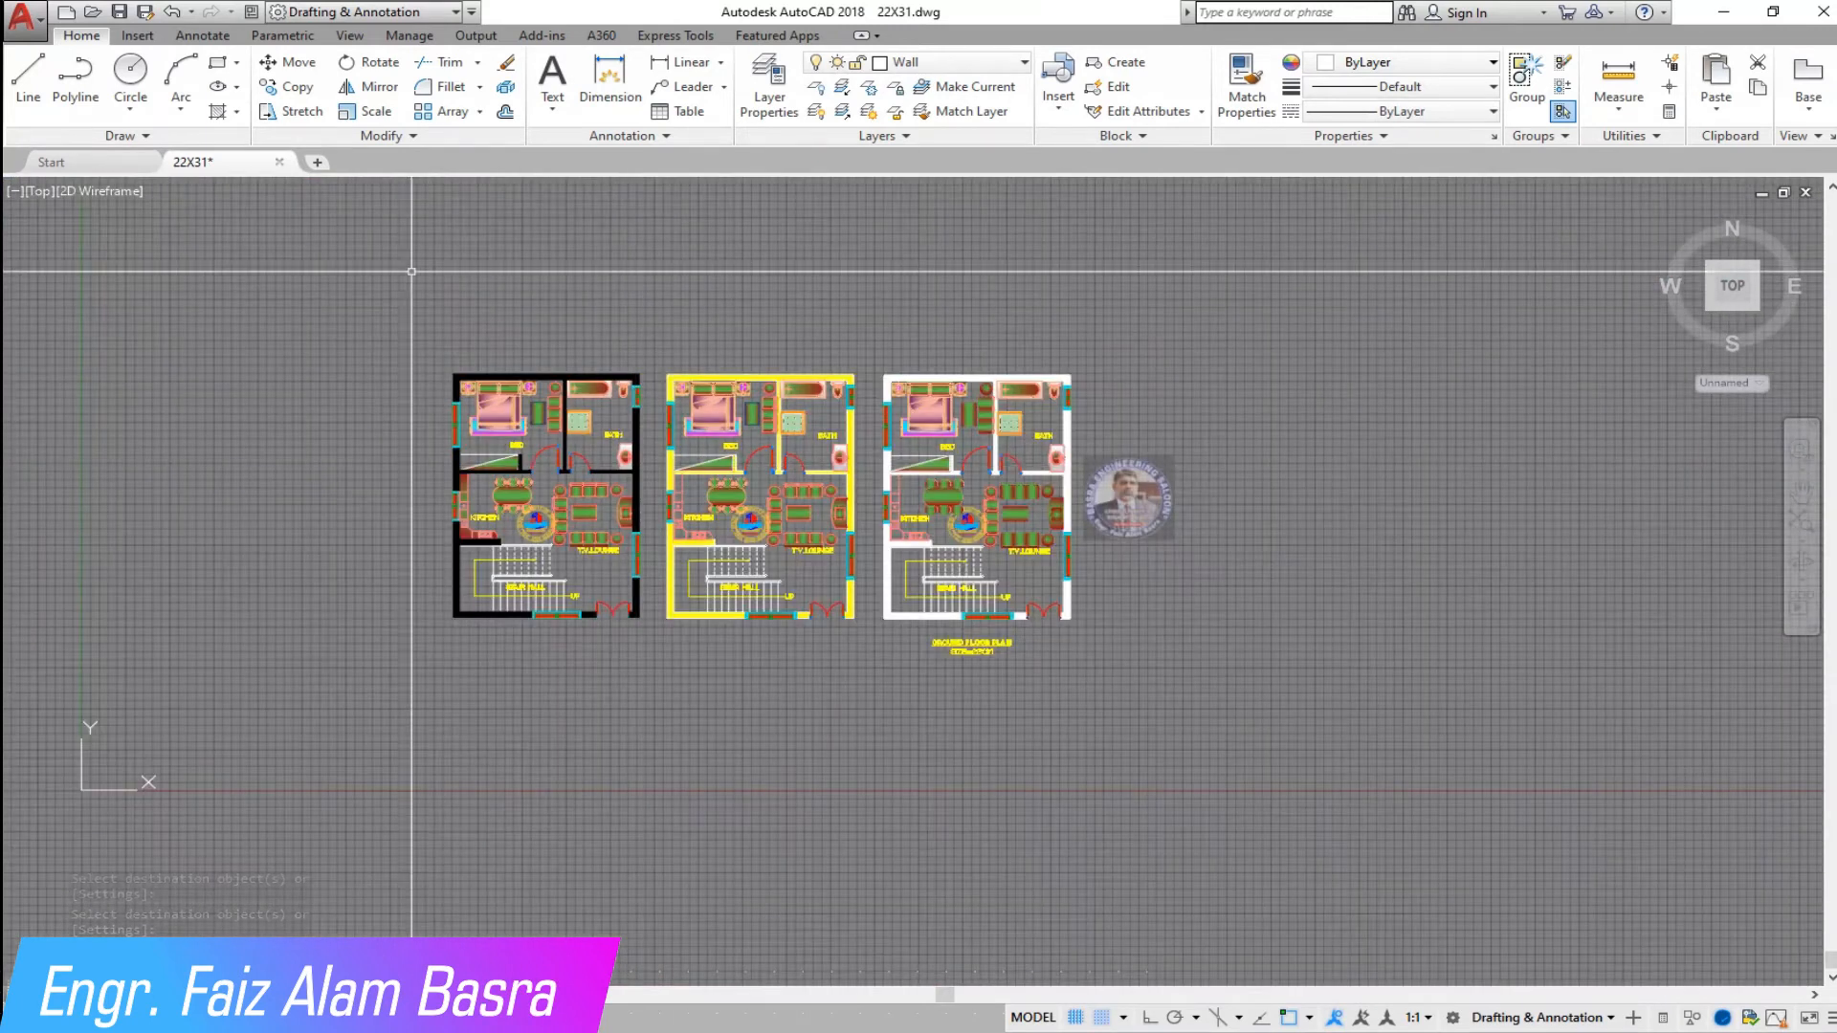
pyautogui.click(1095, 655)
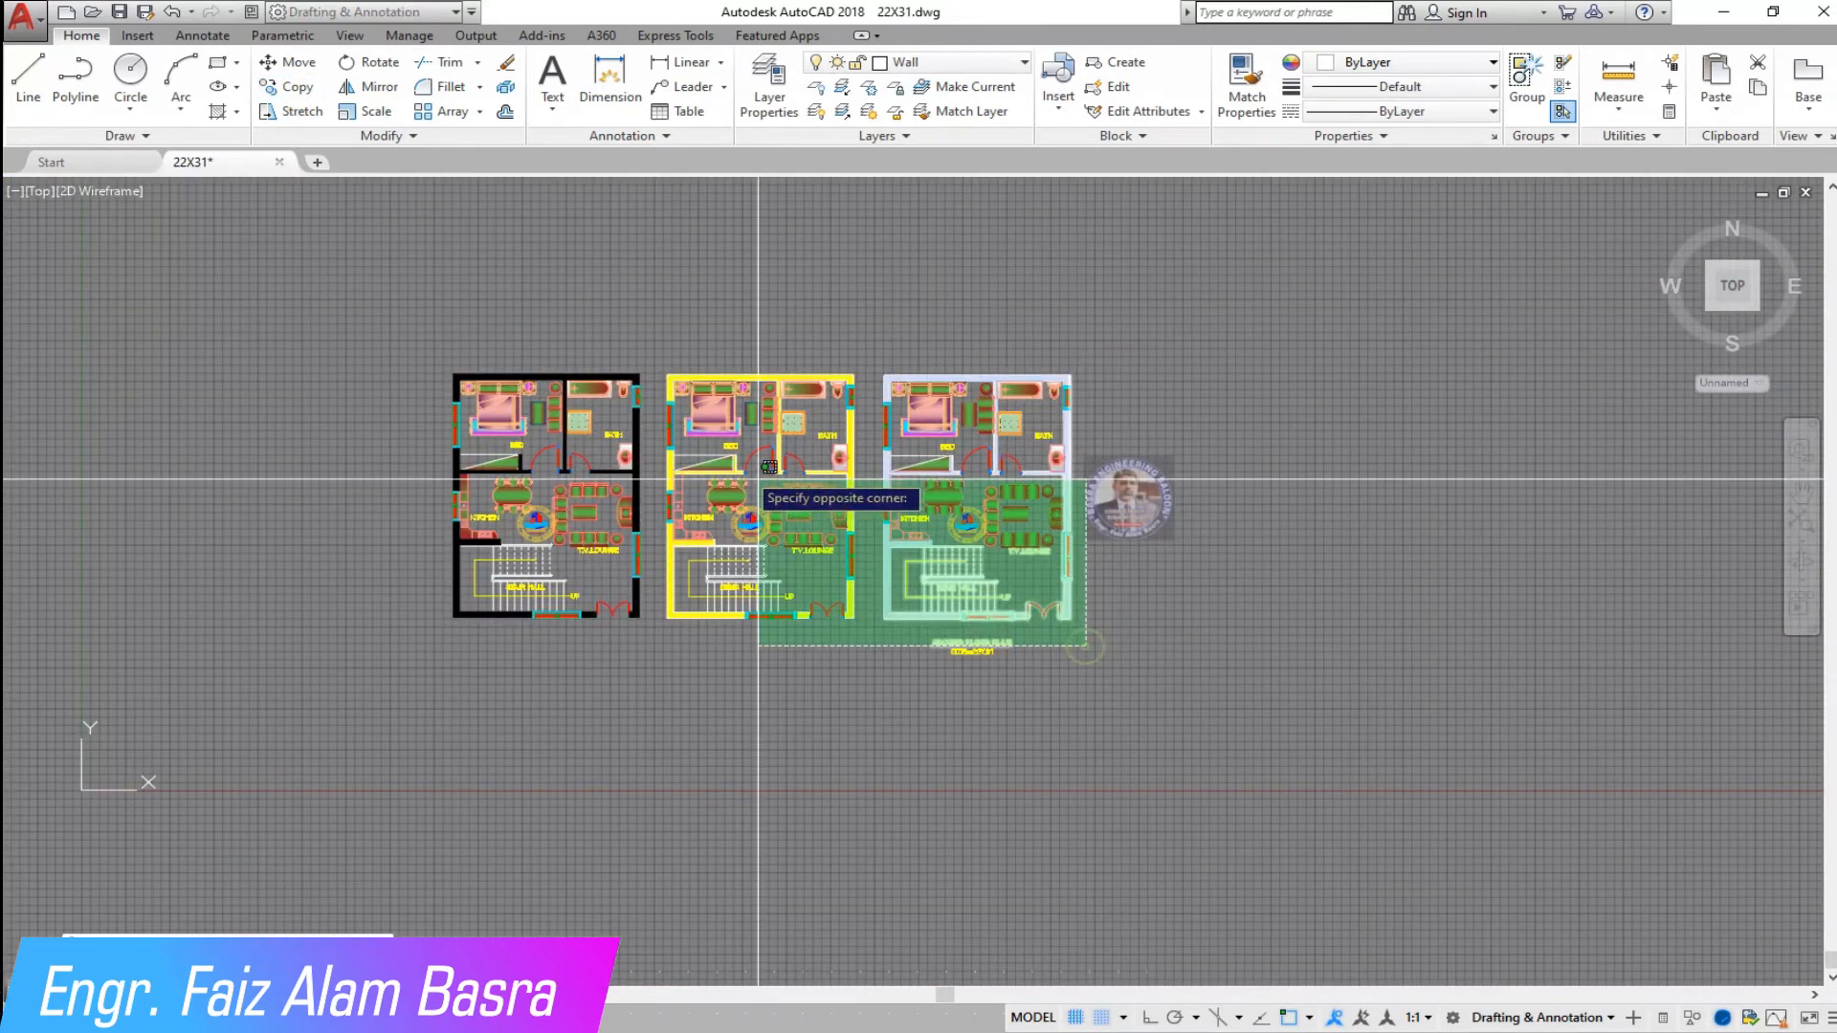
pyautogui.click(377, 287)
pyautogui.click(1358, 669)
pyautogui.click(1150, 1018)
pyautogui.click(1253, 352)
pyautogui.scroll(-2, 966, 514)
pyautogui.scroll(4, 933, 471)
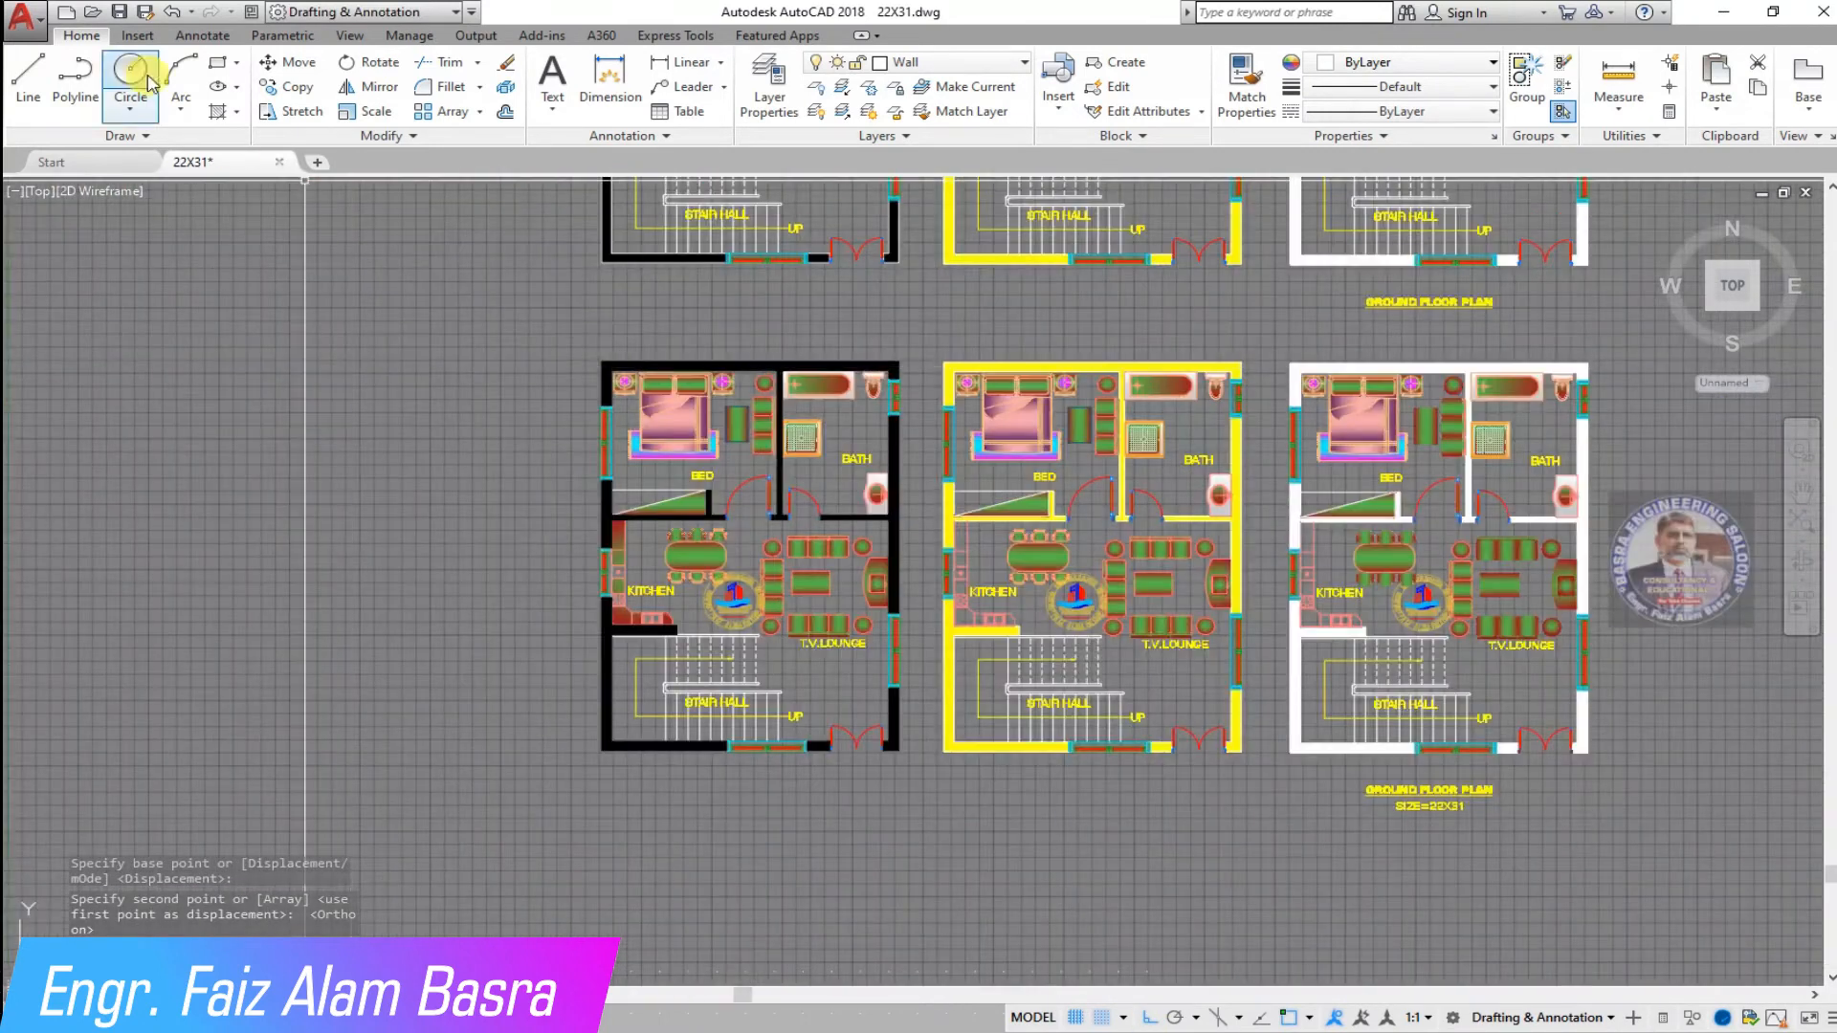
# - Draw a rectangle around the outer walls of the lower-row plan with black walls
pyautogui.click(226, 74)
pyautogui.scroll(4, 669, 371)
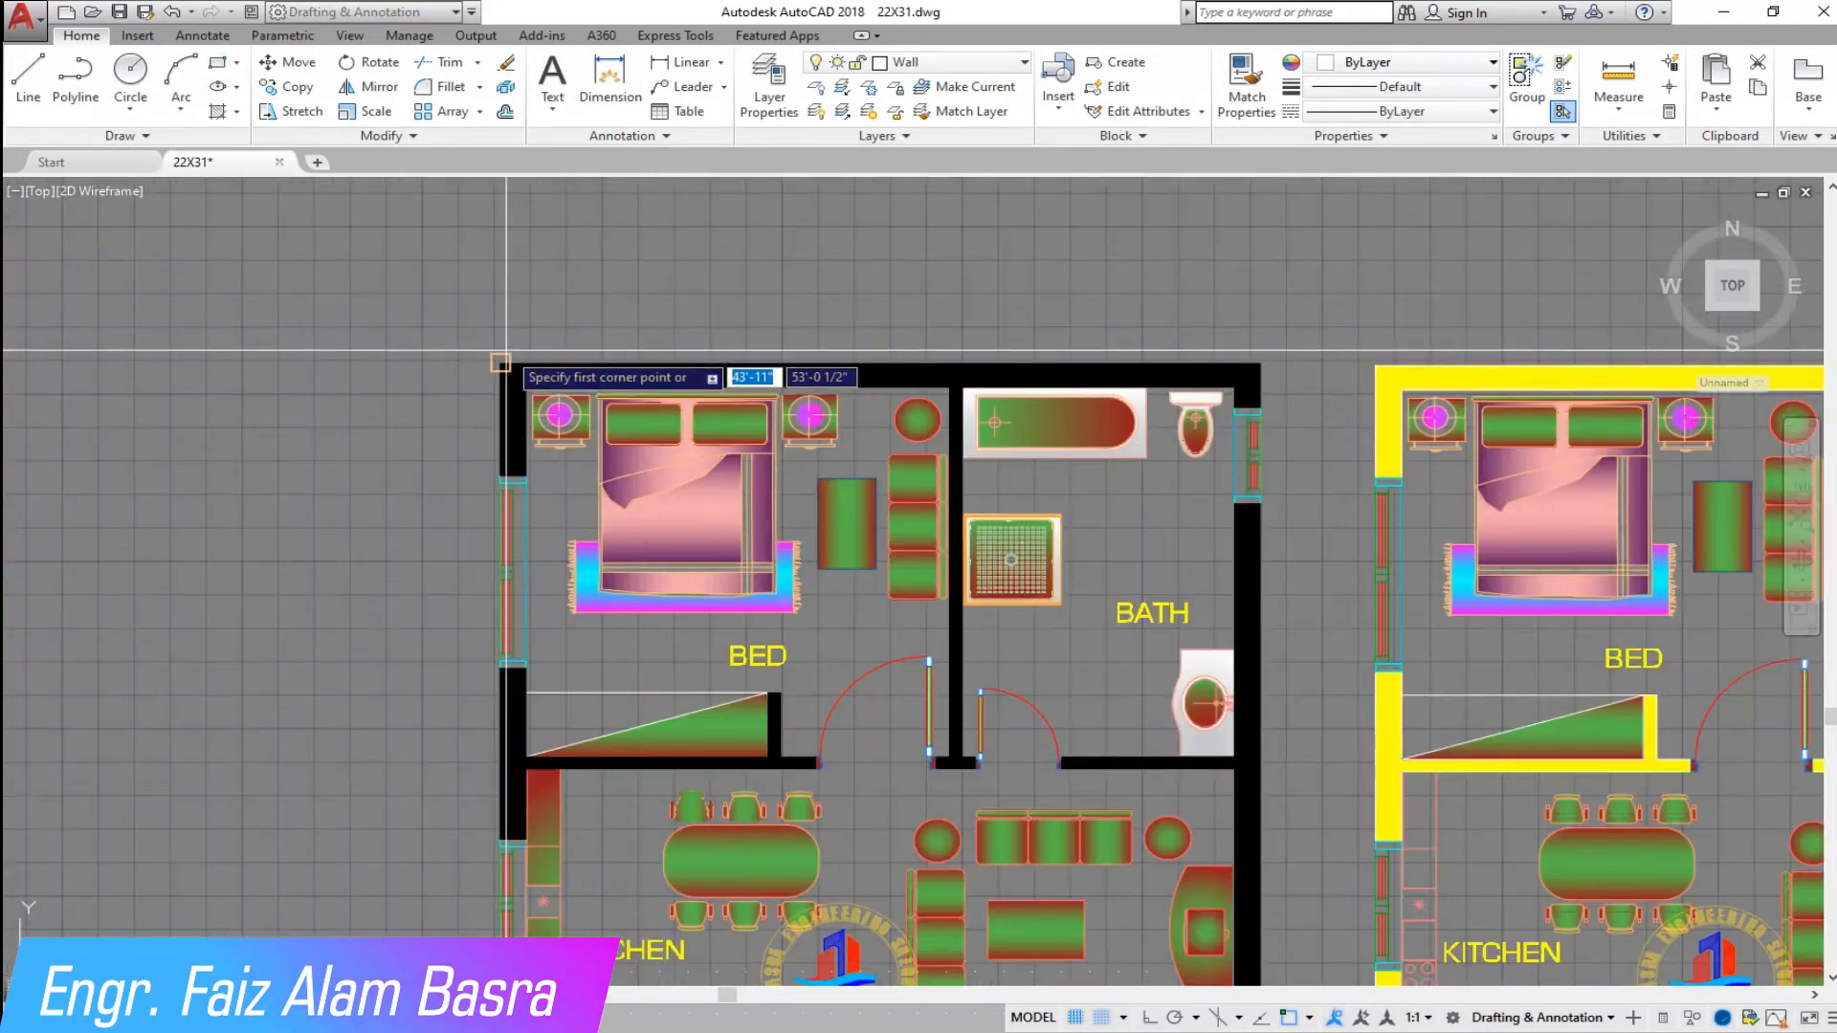
pyautogui.click(603, 363)
pyautogui.scroll(-4, 635, 331)
pyautogui.scroll(4, 835, 648)
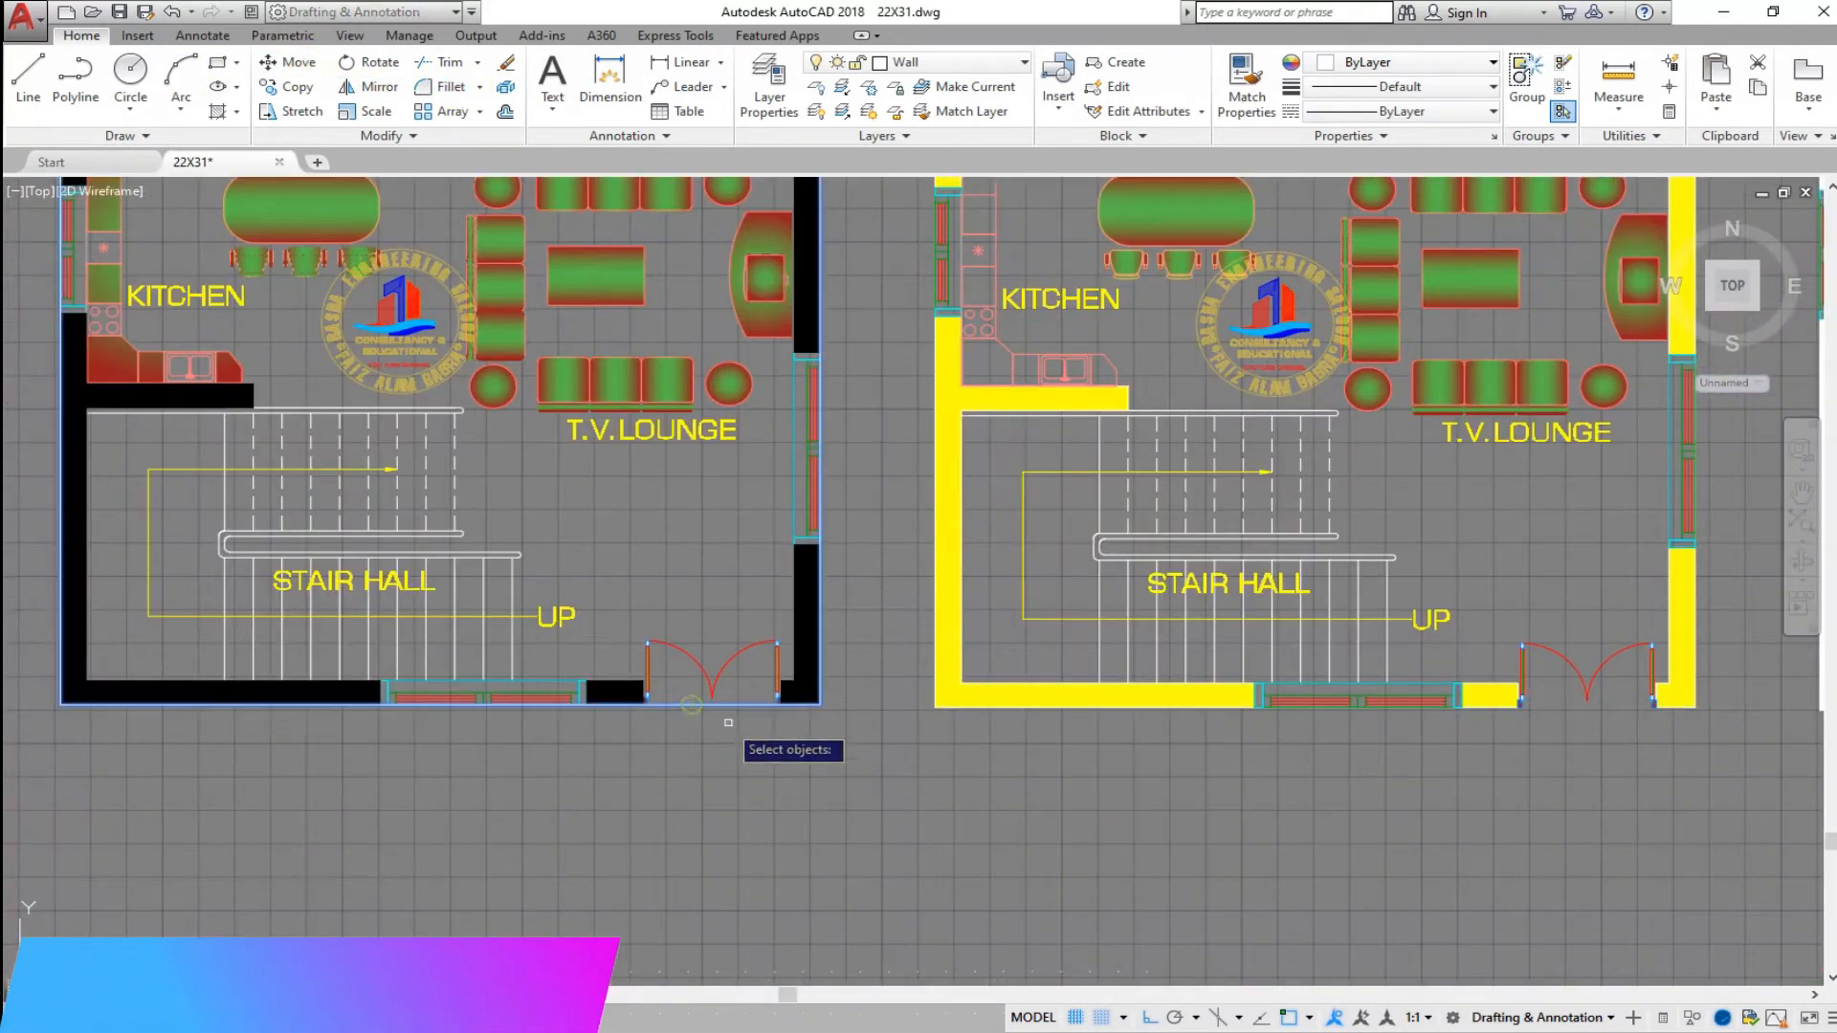
# - Move the outline rectangle horizontally off the lower black-walled plan into the empty space on its left
pyautogui.click(693, 706)
pyautogui.press('Return')
pyautogui.scroll(-4, 967, 703)
pyautogui.click(899, 713)
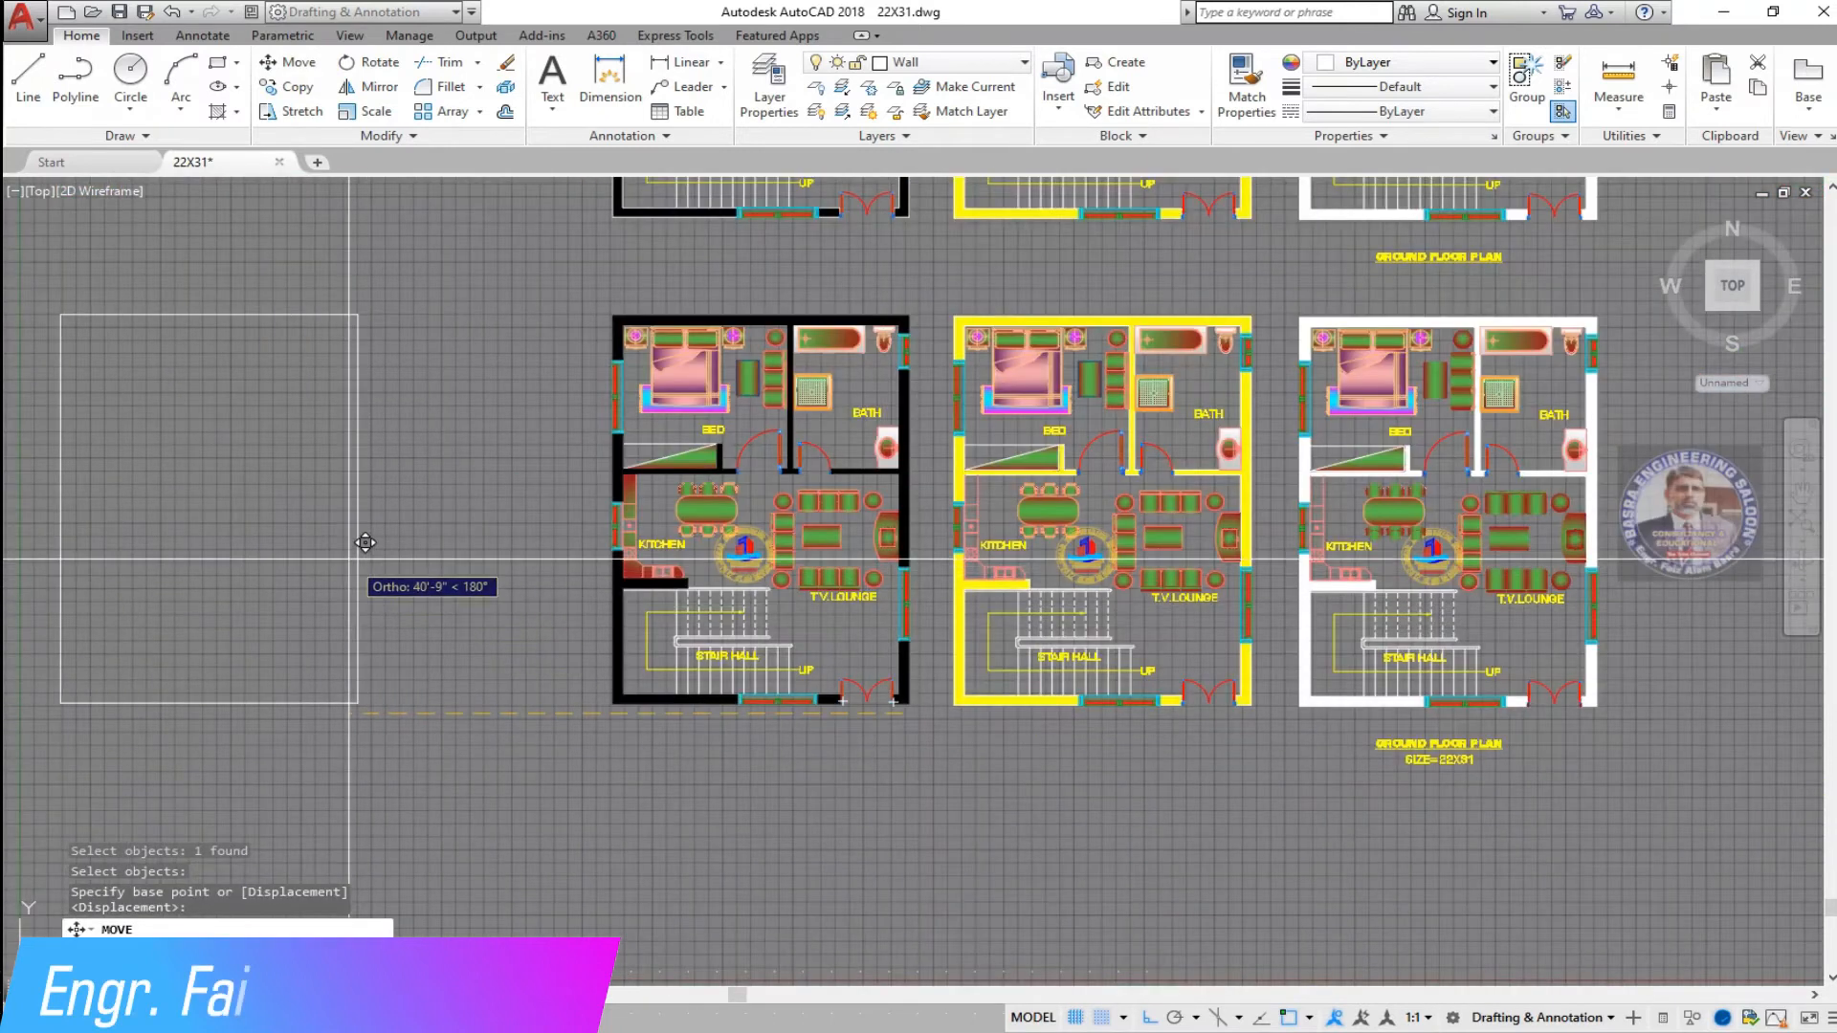
pyautogui.click(214, 413)
pyautogui.press('Escape')
# - Fill the detached rectangle with a solid blue hatch at transparency 71
pyautogui.scroll(-4, 522, 426)
pyautogui.click(180, 367)
pyautogui.click(369, 460)
pyautogui.press('Return')
# - Copy the blue-filled rectangle over each of the three upper-row plans, aligned by its lower-right corner
pyautogui.scroll(2, 459, 301)
pyautogui.click(304, 88)
pyautogui.click(390, 454)
pyautogui.press('Return')
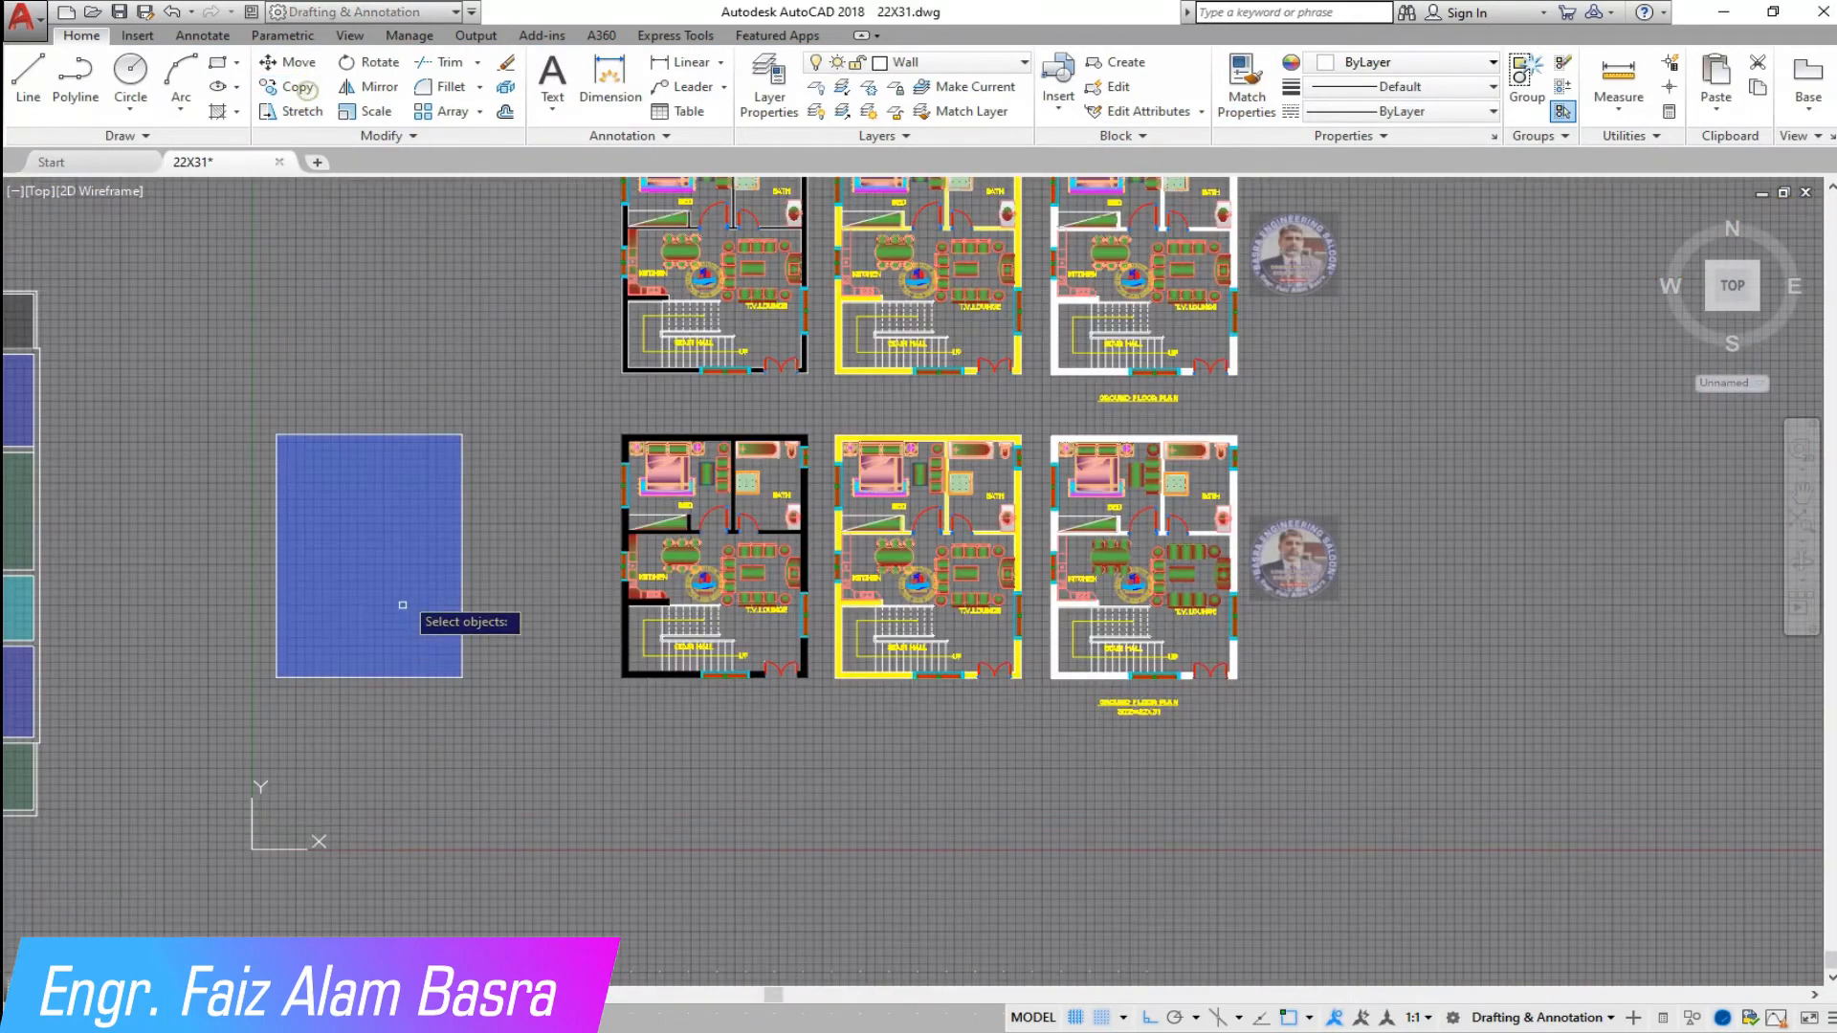
pyautogui.click(464, 677)
pyautogui.scroll(4, 834, 335)
pyautogui.click(769, 442)
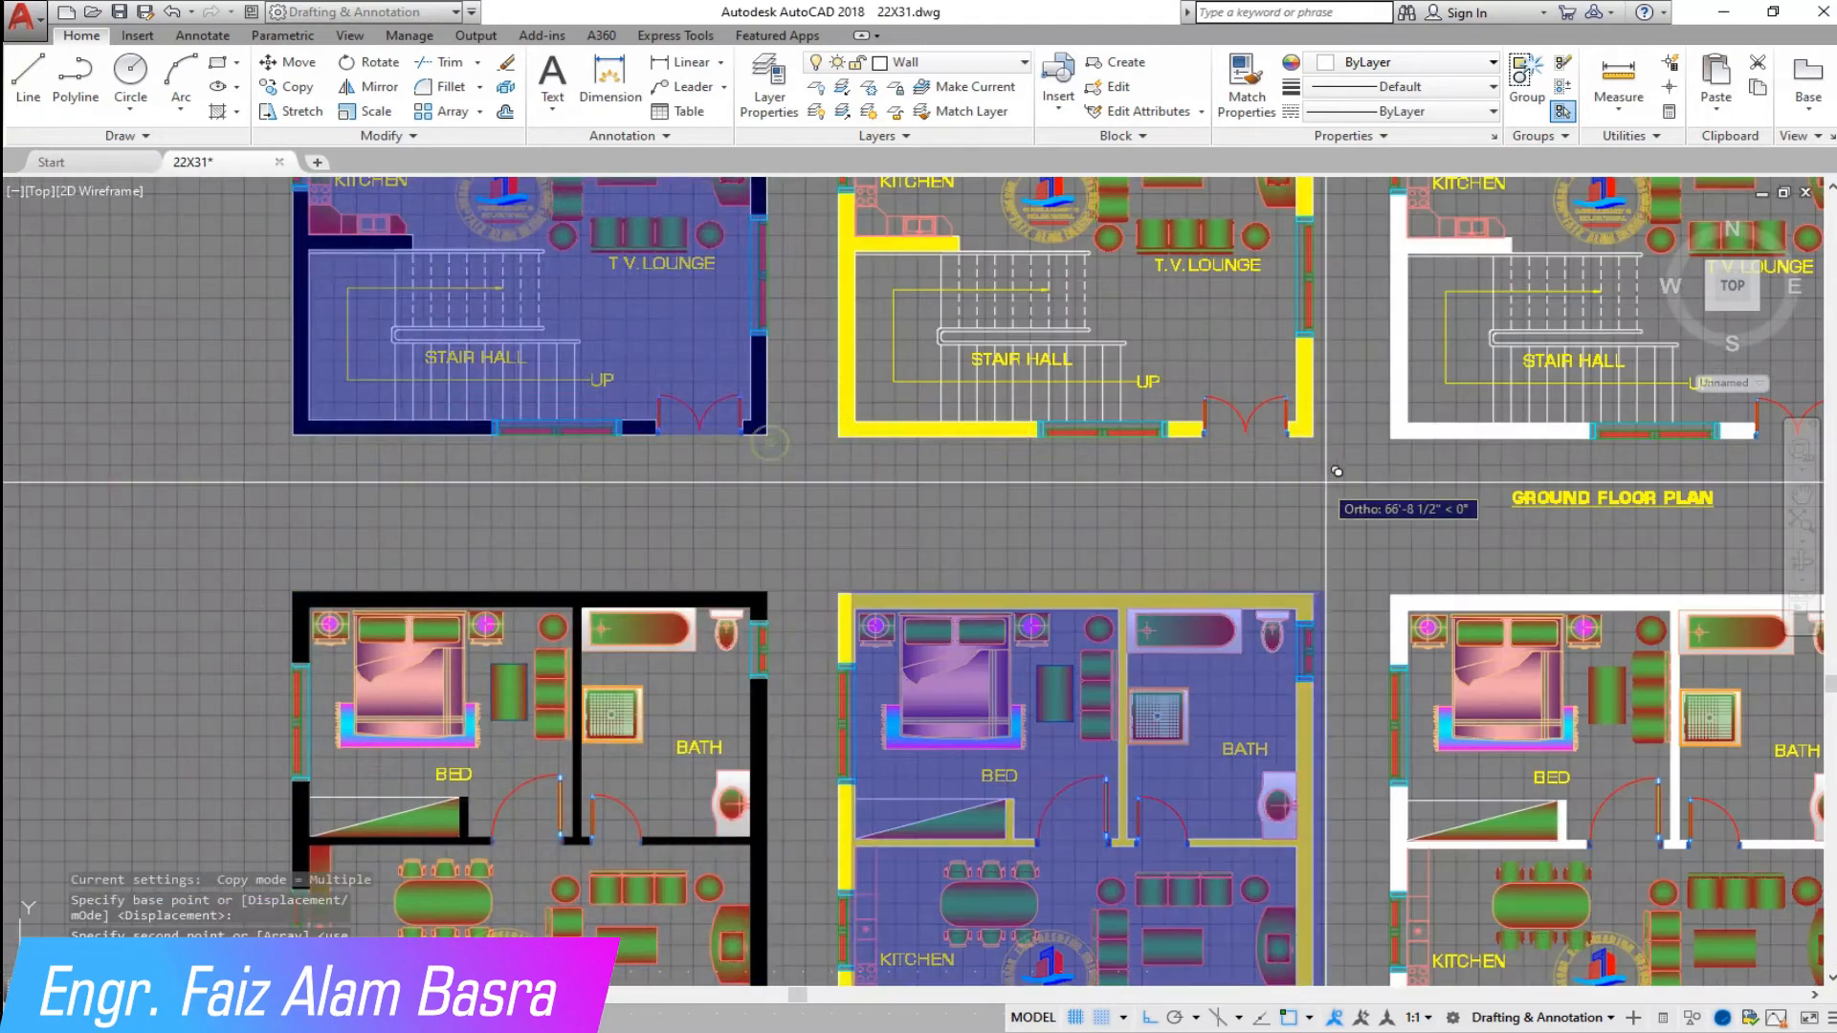
pyautogui.click(1312, 437)
pyautogui.scroll(-4, 364, 532)
pyautogui.scroll(6, 971, 513)
pyautogui.click(759, 446)
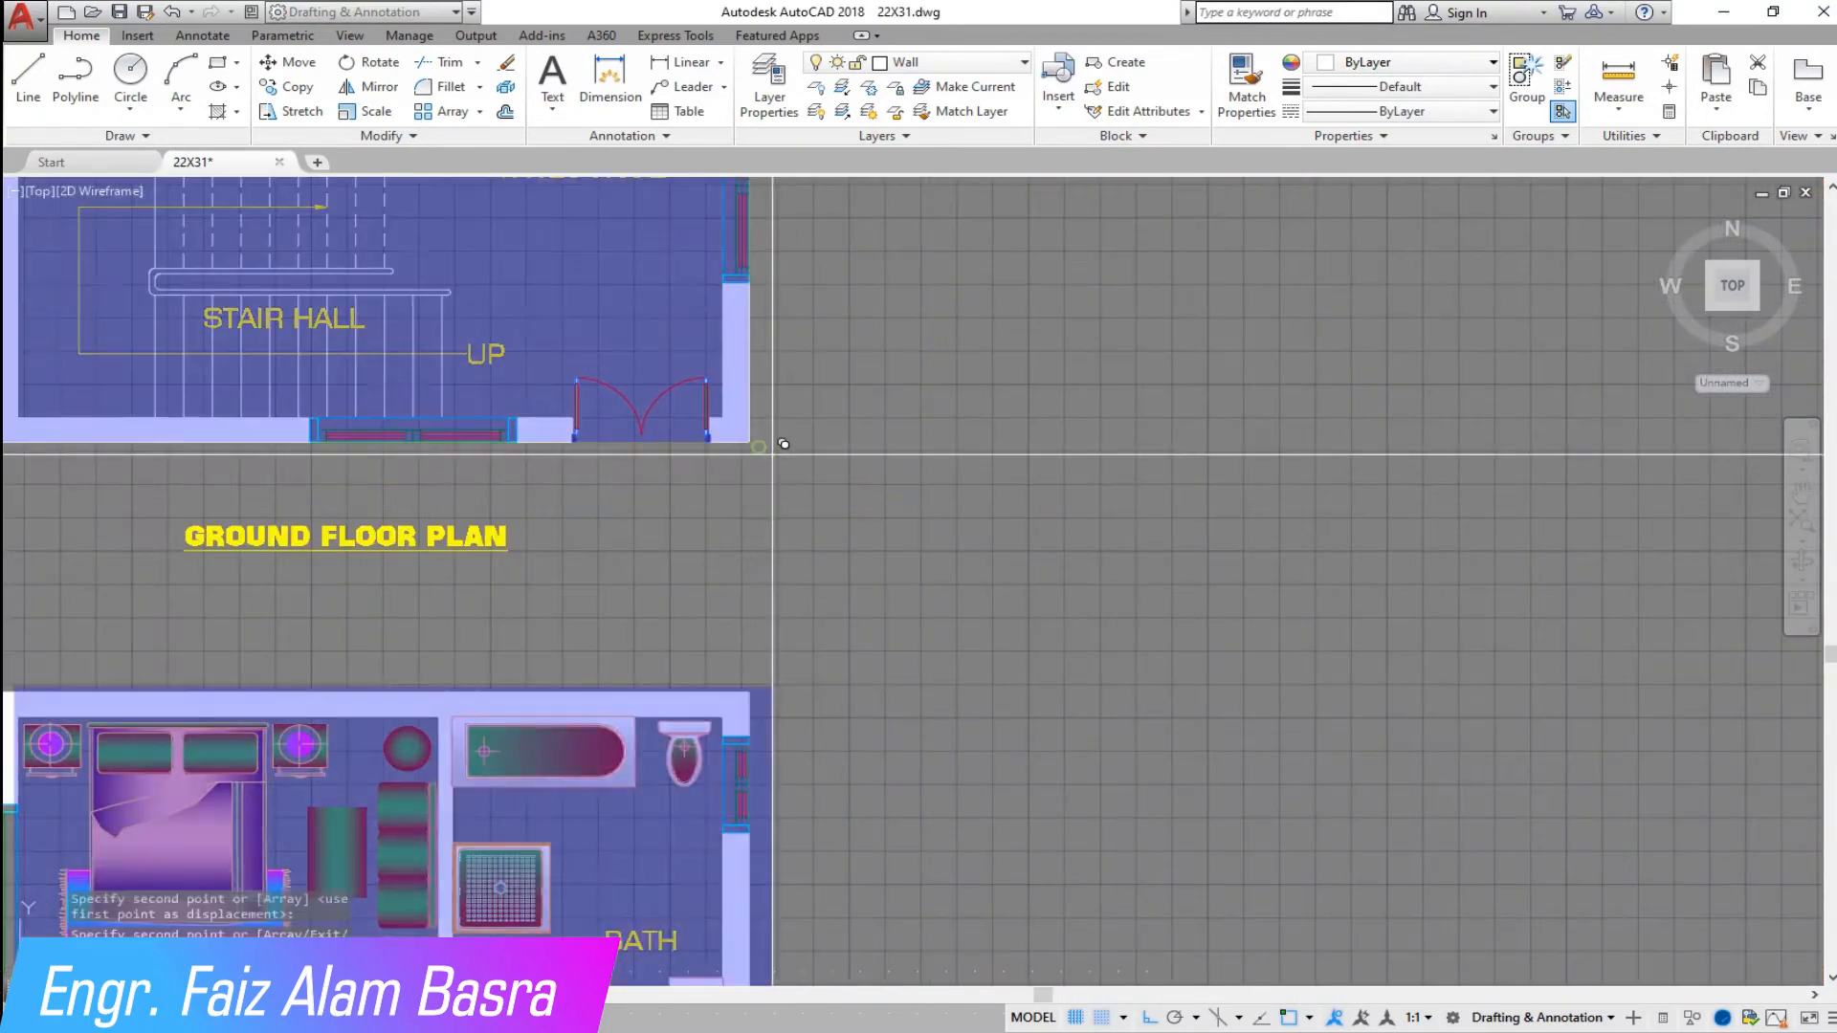
pyautogui.scroll(-7, 956, 488)
# - Send the blue hatch over the upper black-walled plan to the back of the draw order
pyautogui.scroll(5, 478, 507)
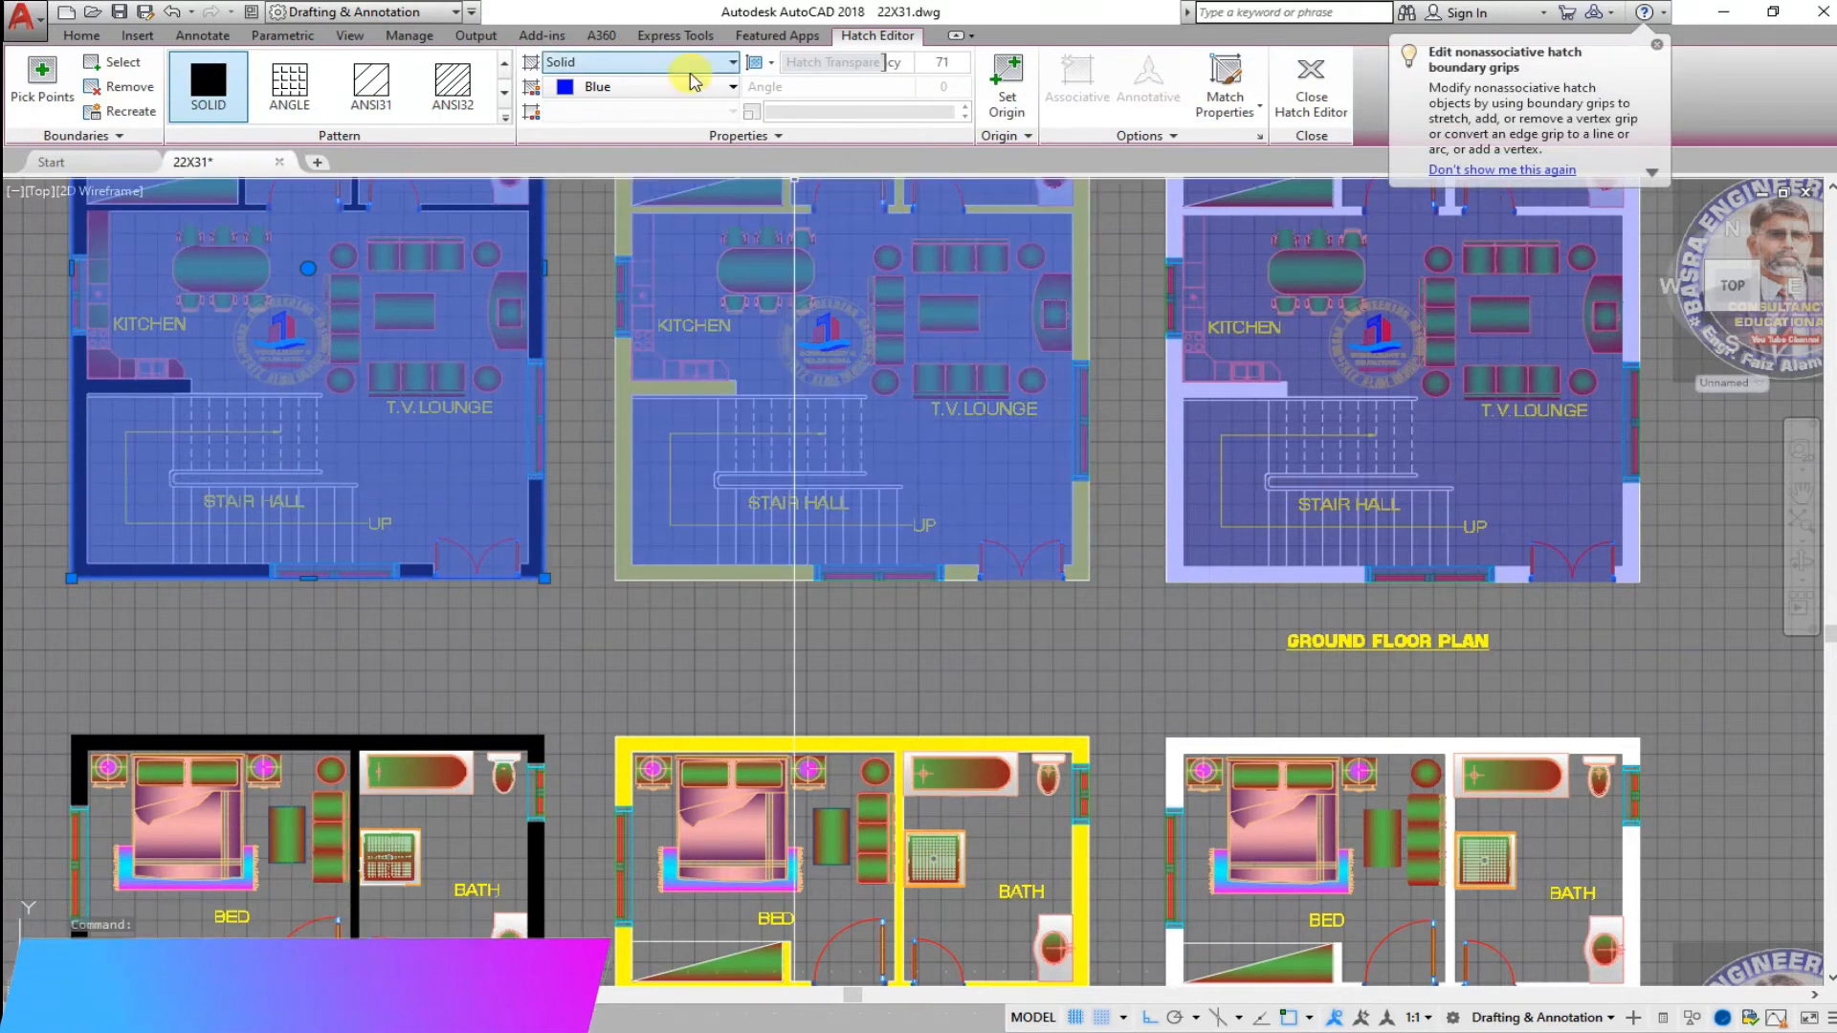
pyautogui.click(81, 36)
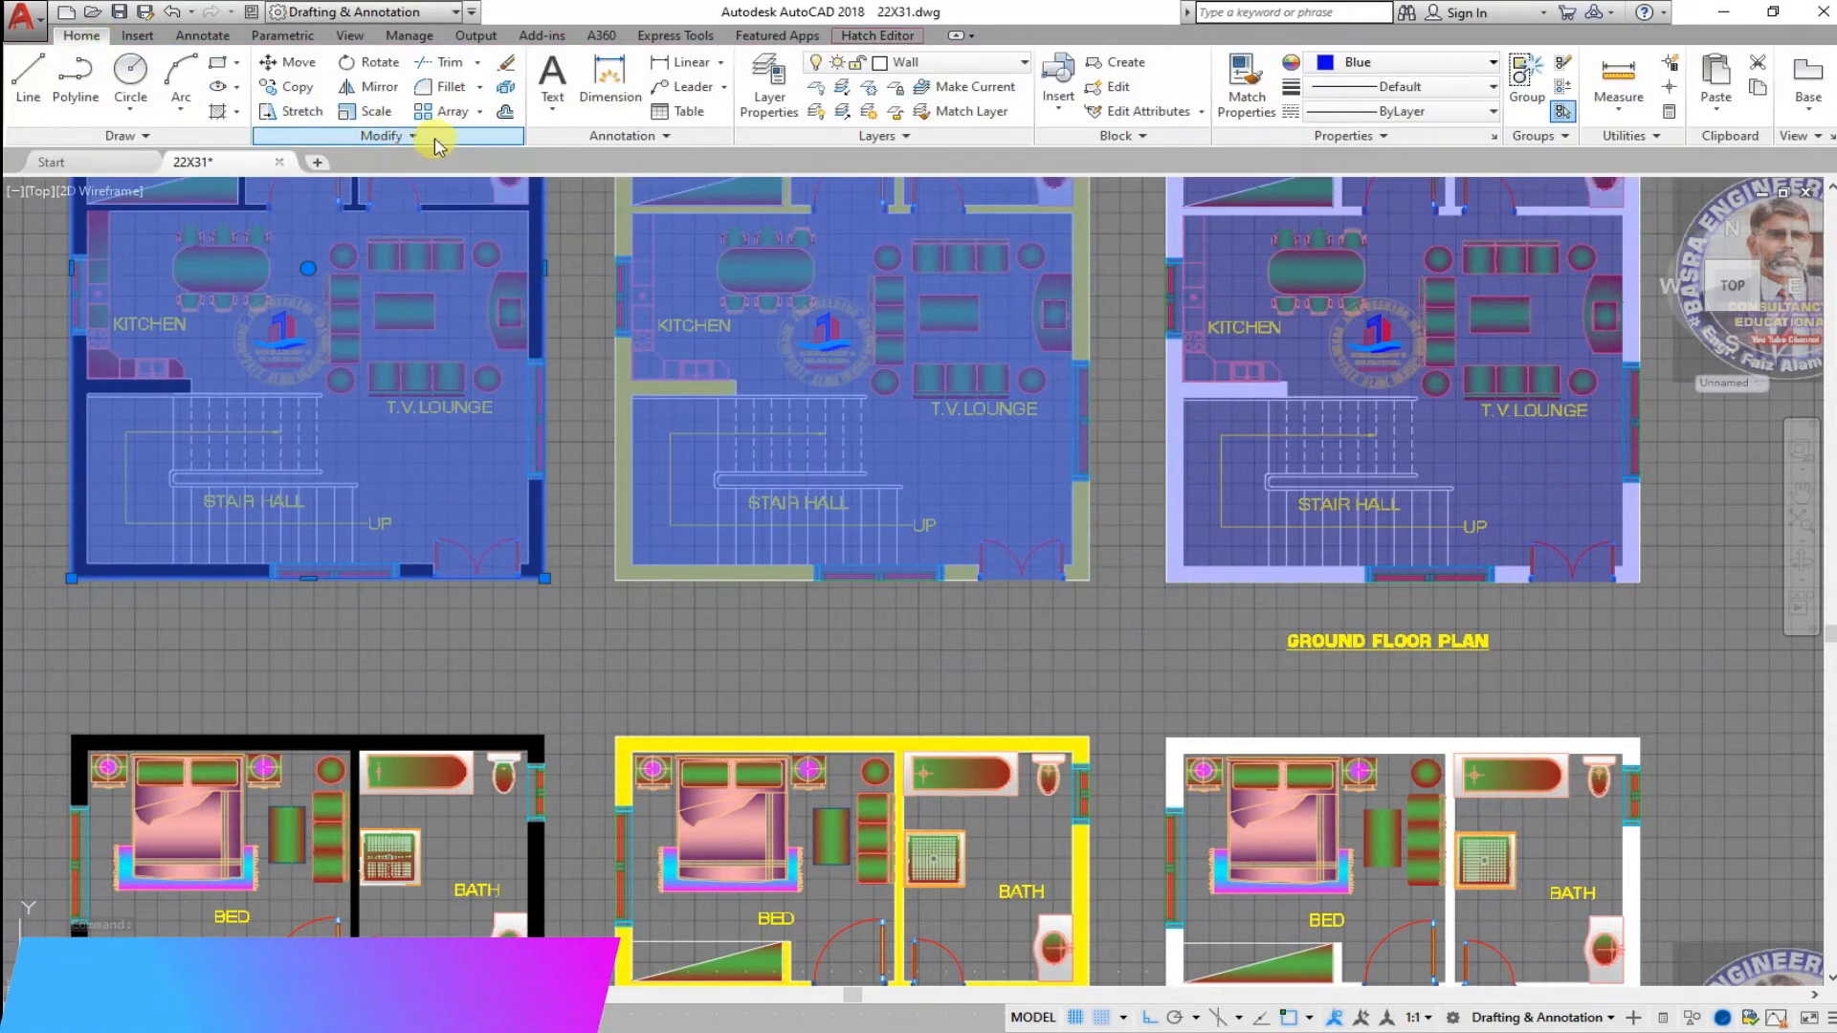
pyautogui.click(494, 189)
pyautogui.click(541, 241)
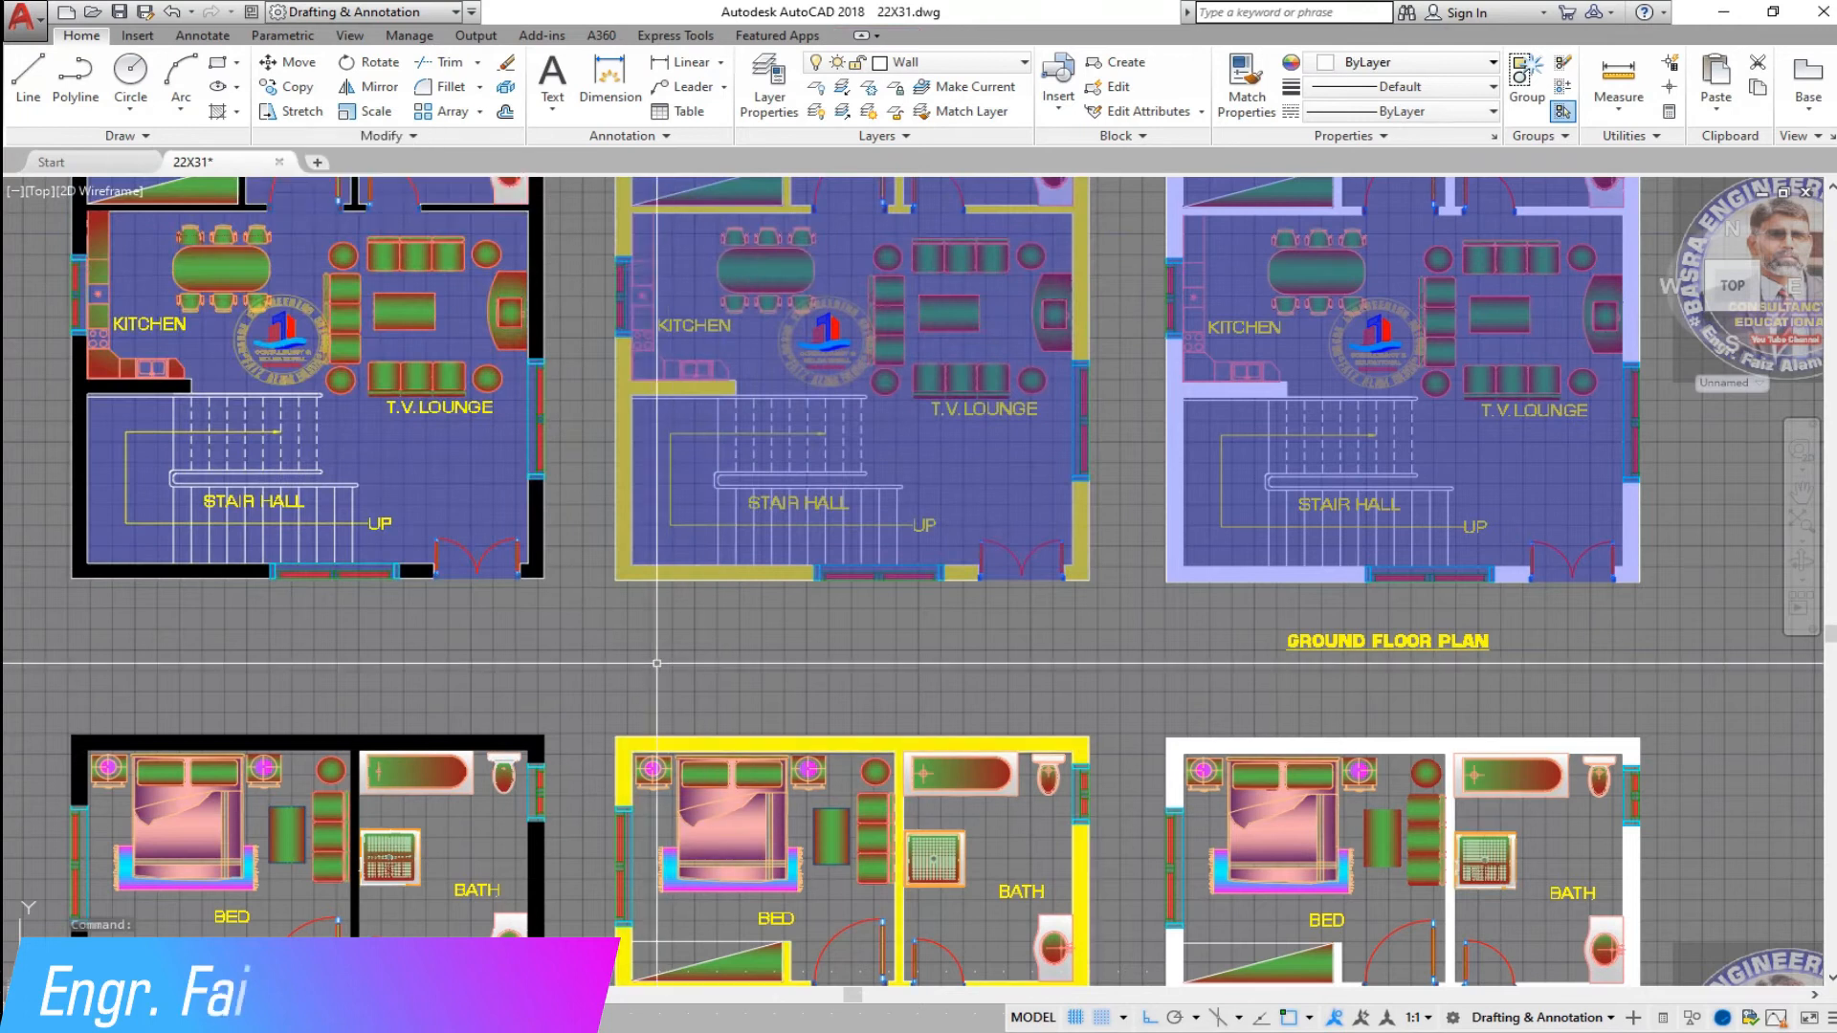
# - Send the blue hatch over the upper yellow-walled plan to the back of the draw order
pyautogui.scroll(-2, 653, 667)
pyautogui.scroll(3, 328, 316)
pyautogui.moveTo(824, 603)
pyautogui.mouseDown(button='middle')
pyautogui.moveTo(742, 686)
pyautogui.moveTo(972, 689)
pyautogui.moveTo(1030, 820)
pyautogui.moveTo(996, 594)
pyautogui.moveTo(299, 627)
pyautogui.moveTo(260, 692)
pyautogui.mouseUp(button='middle')
pyautogui.scroll(3, 742, 686)
pyautogui.rightClick(261, 655)
pyautogui.click(276, 667)
pyautogui.click(430, 574)
pyautogui.click(82, 35)
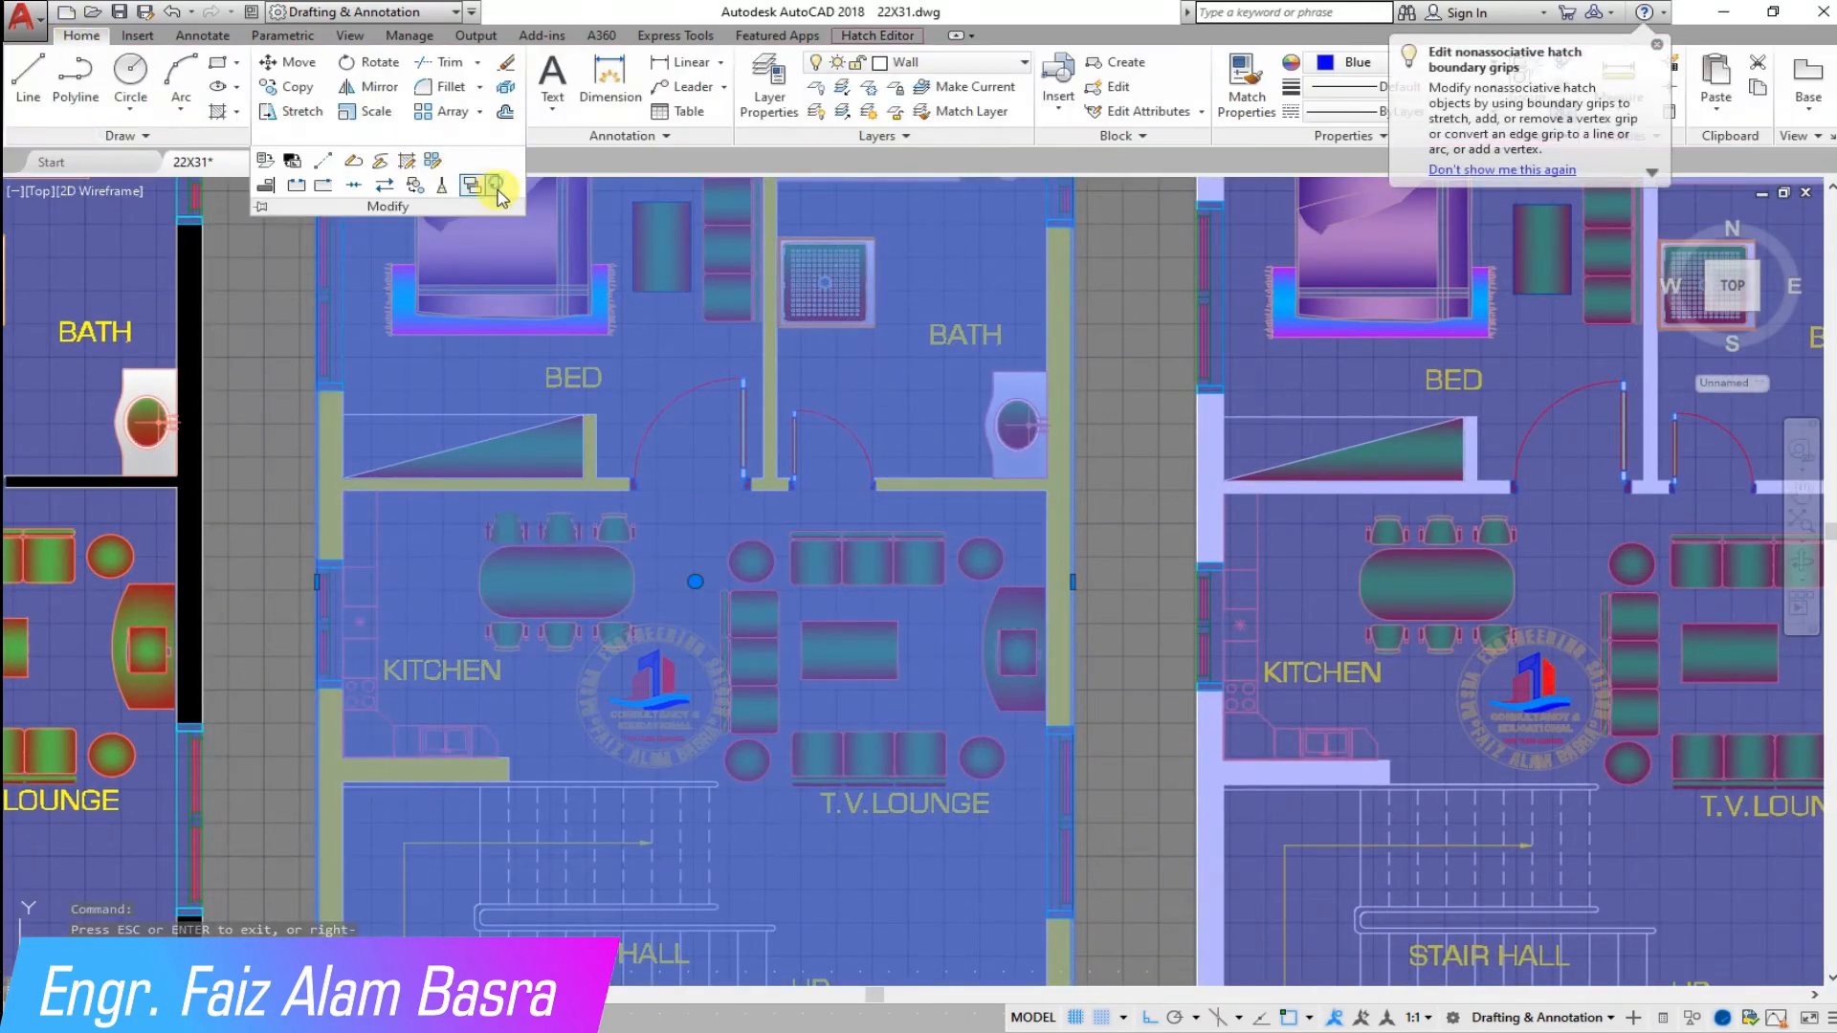
pyautogui.press('Escape')
# - Send the blue hatch over the upper white-walled plan to the back of the draw order
pyautogui.click(1802, 492)
pyautogui.moveTo(1144, 583)
pyautogui.mouseDown()
pyautogui.moveTo(1157, 705)
pyautogui.moveTo(1128, 439)
pyautogui.moveTo(1054, 531)
pyautogui.moveTo(529, 727)
pyautogui.mouseUp()
pyautogui.rightClick(524, 674)
pyautogui.click(559, 684)
pyautogui.click(608, 576)
pyautogui.click(84, 37)
pyautogui.click(501, 189)
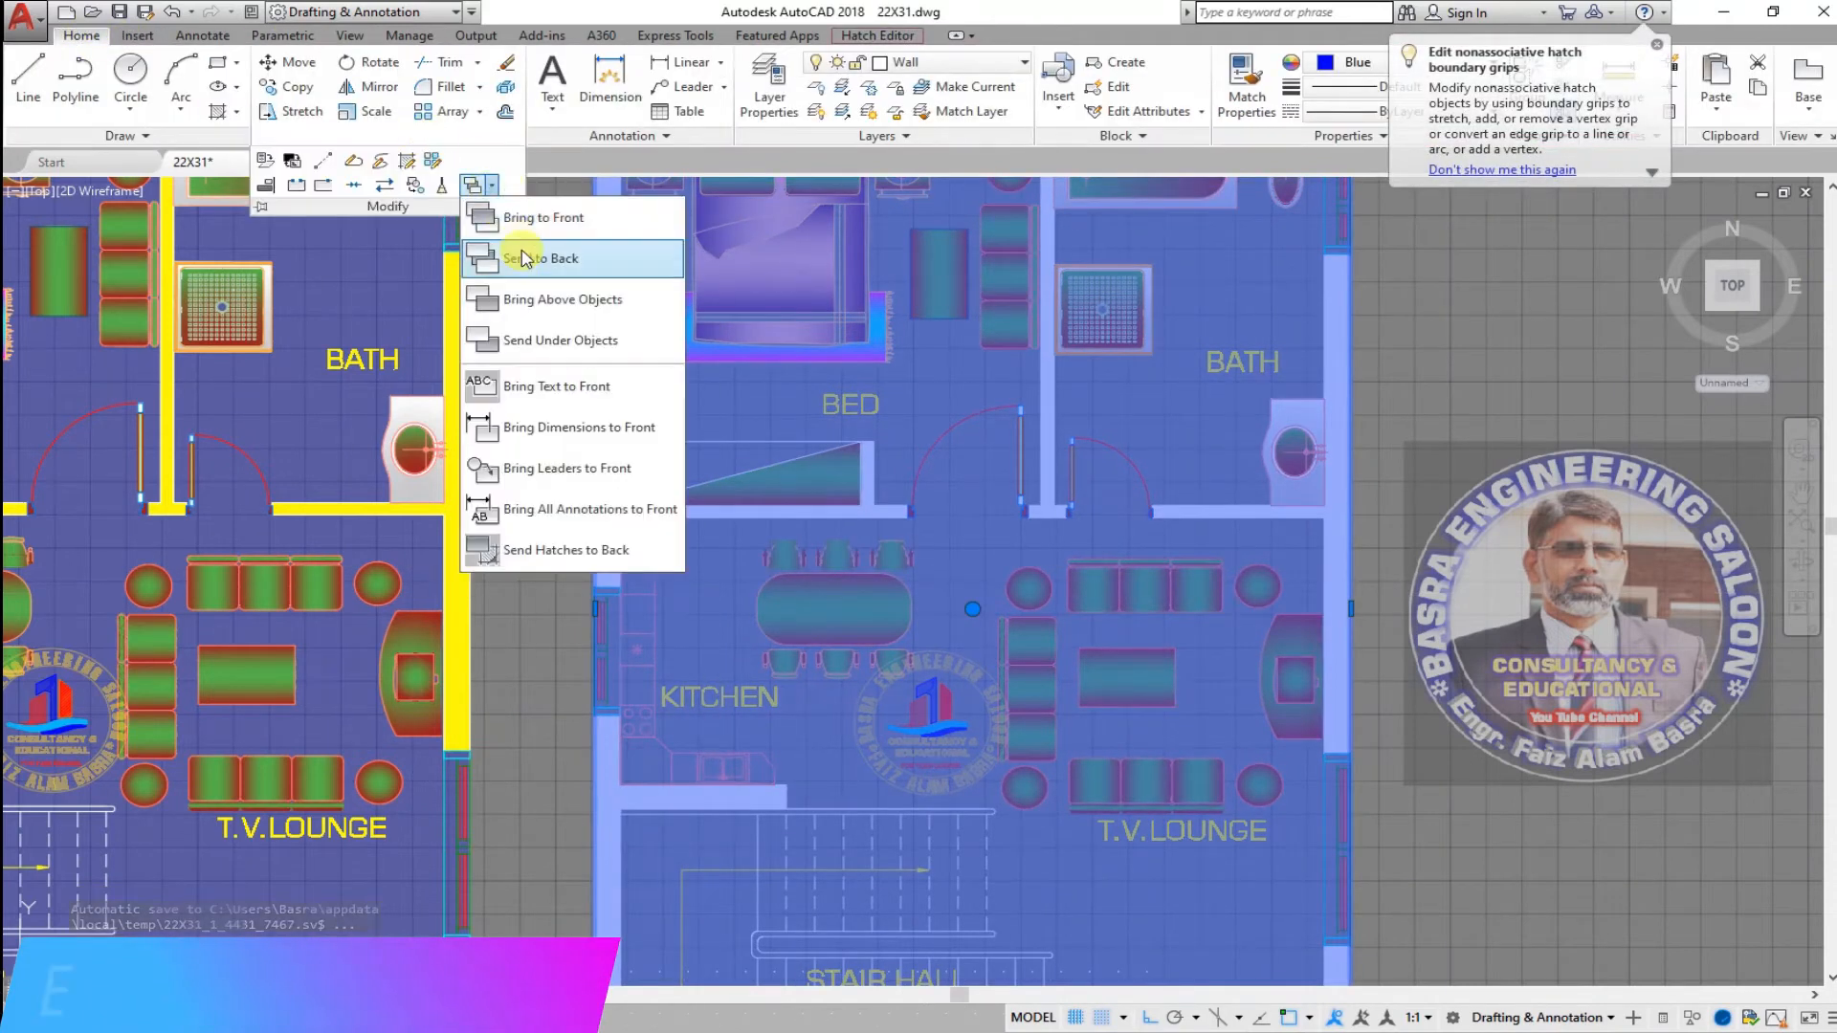
pyautogui.click(531, 564)
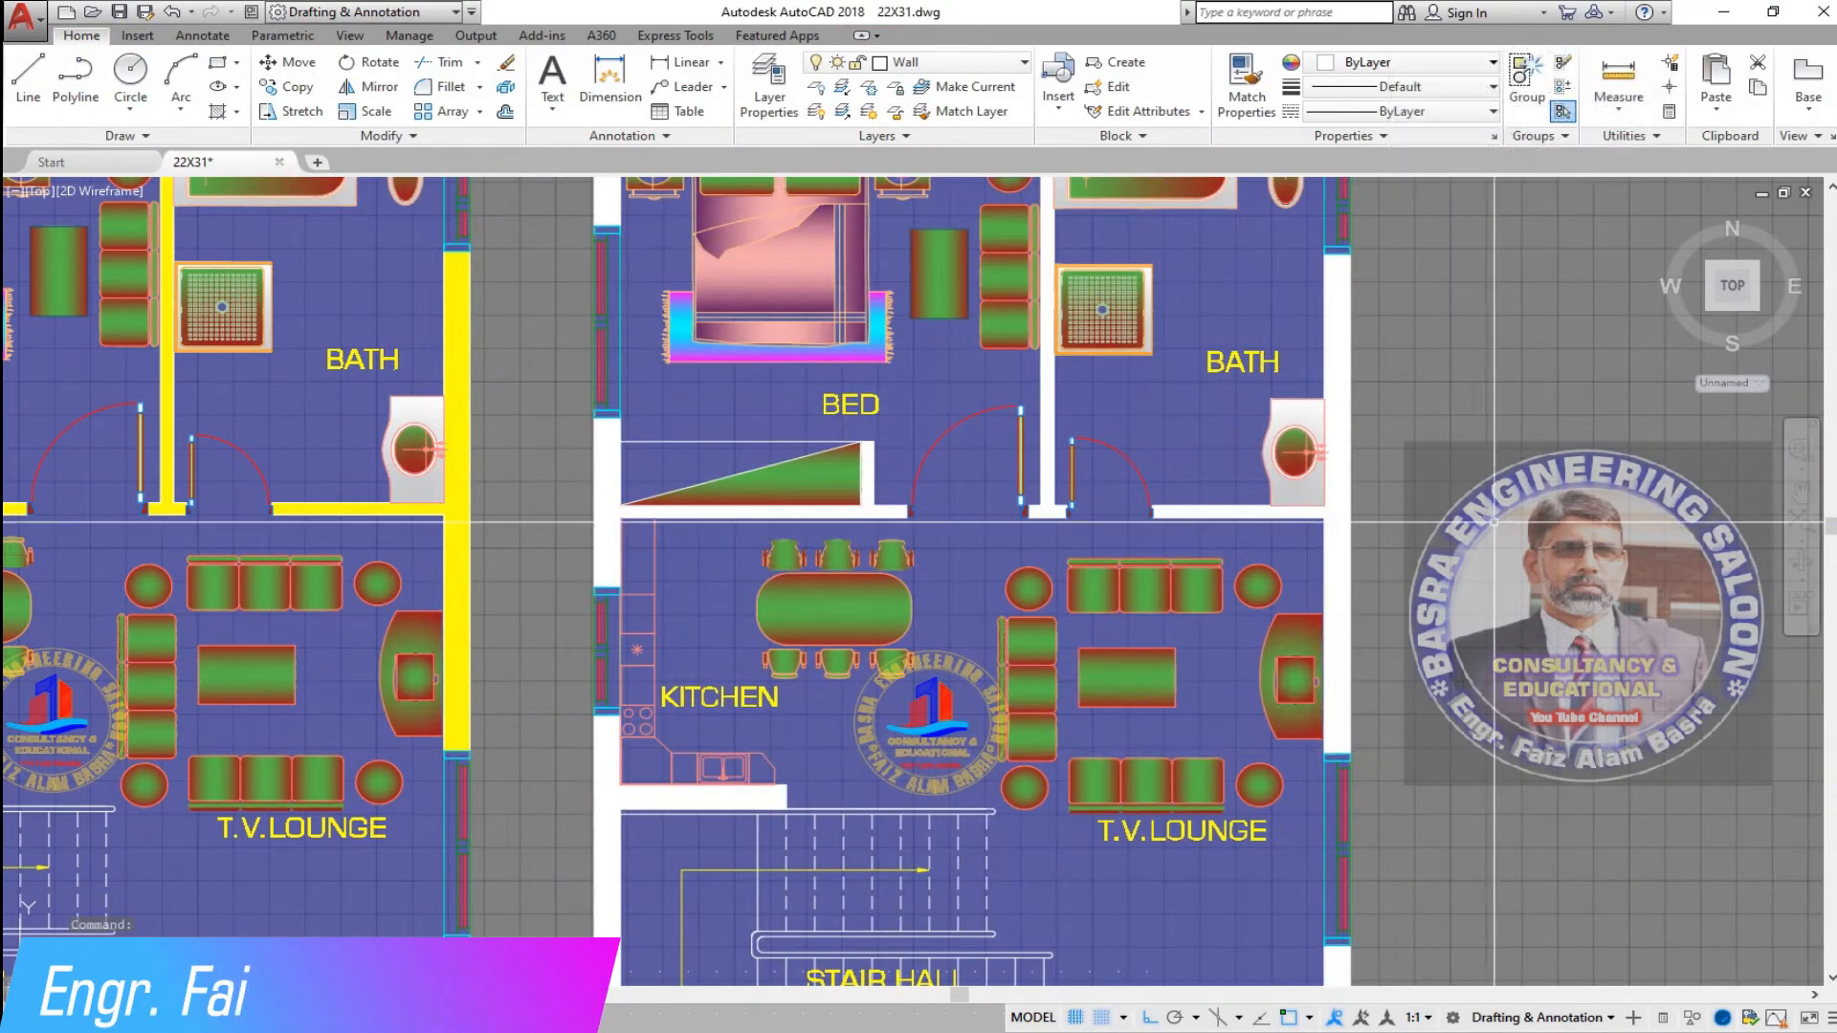
pyautogui.scroll(-5, 1506, 522)
pyautogui.scroll(2, 1237, 814)
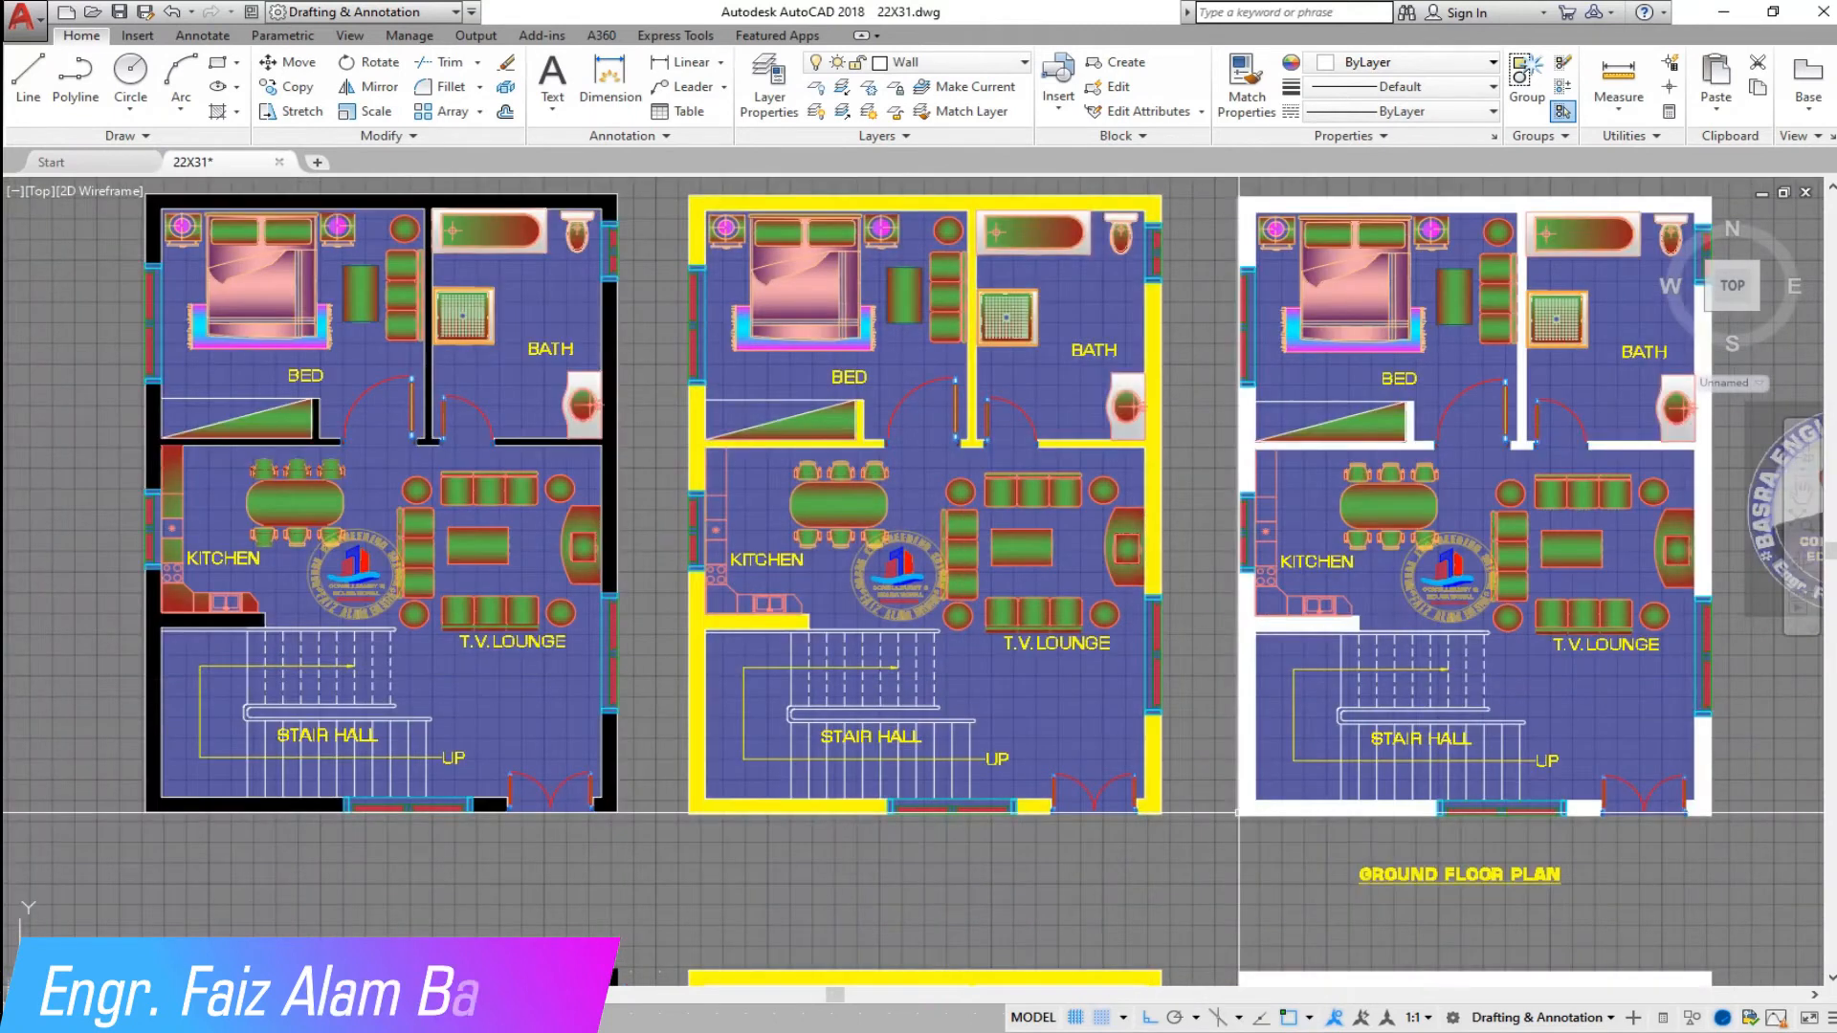
pyautogui.scroll(-3, 1237, 813)
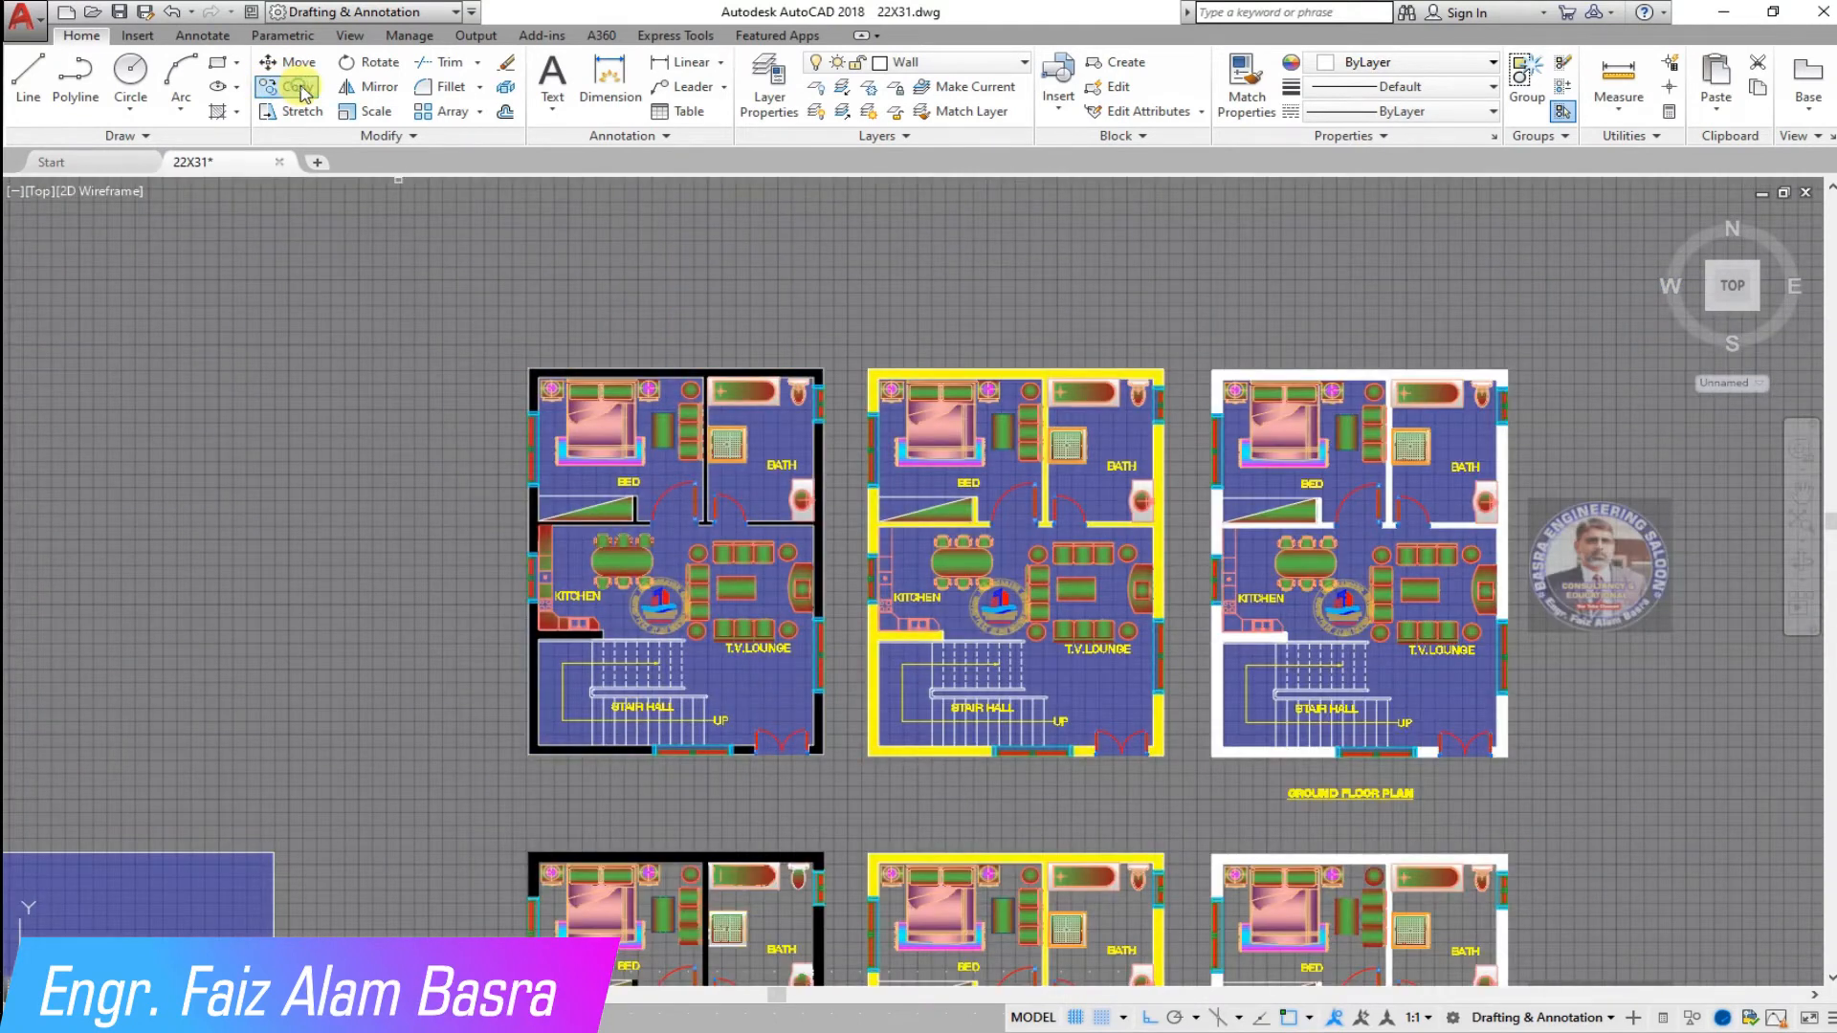
# - Copy the three blue-filled plans straight up to form a new row above the originals
pyautogui.click(487, 333)
pyautogui.click(1530, 783)
pyautogui.press('Return')
pyautogui.click(1596, 784)
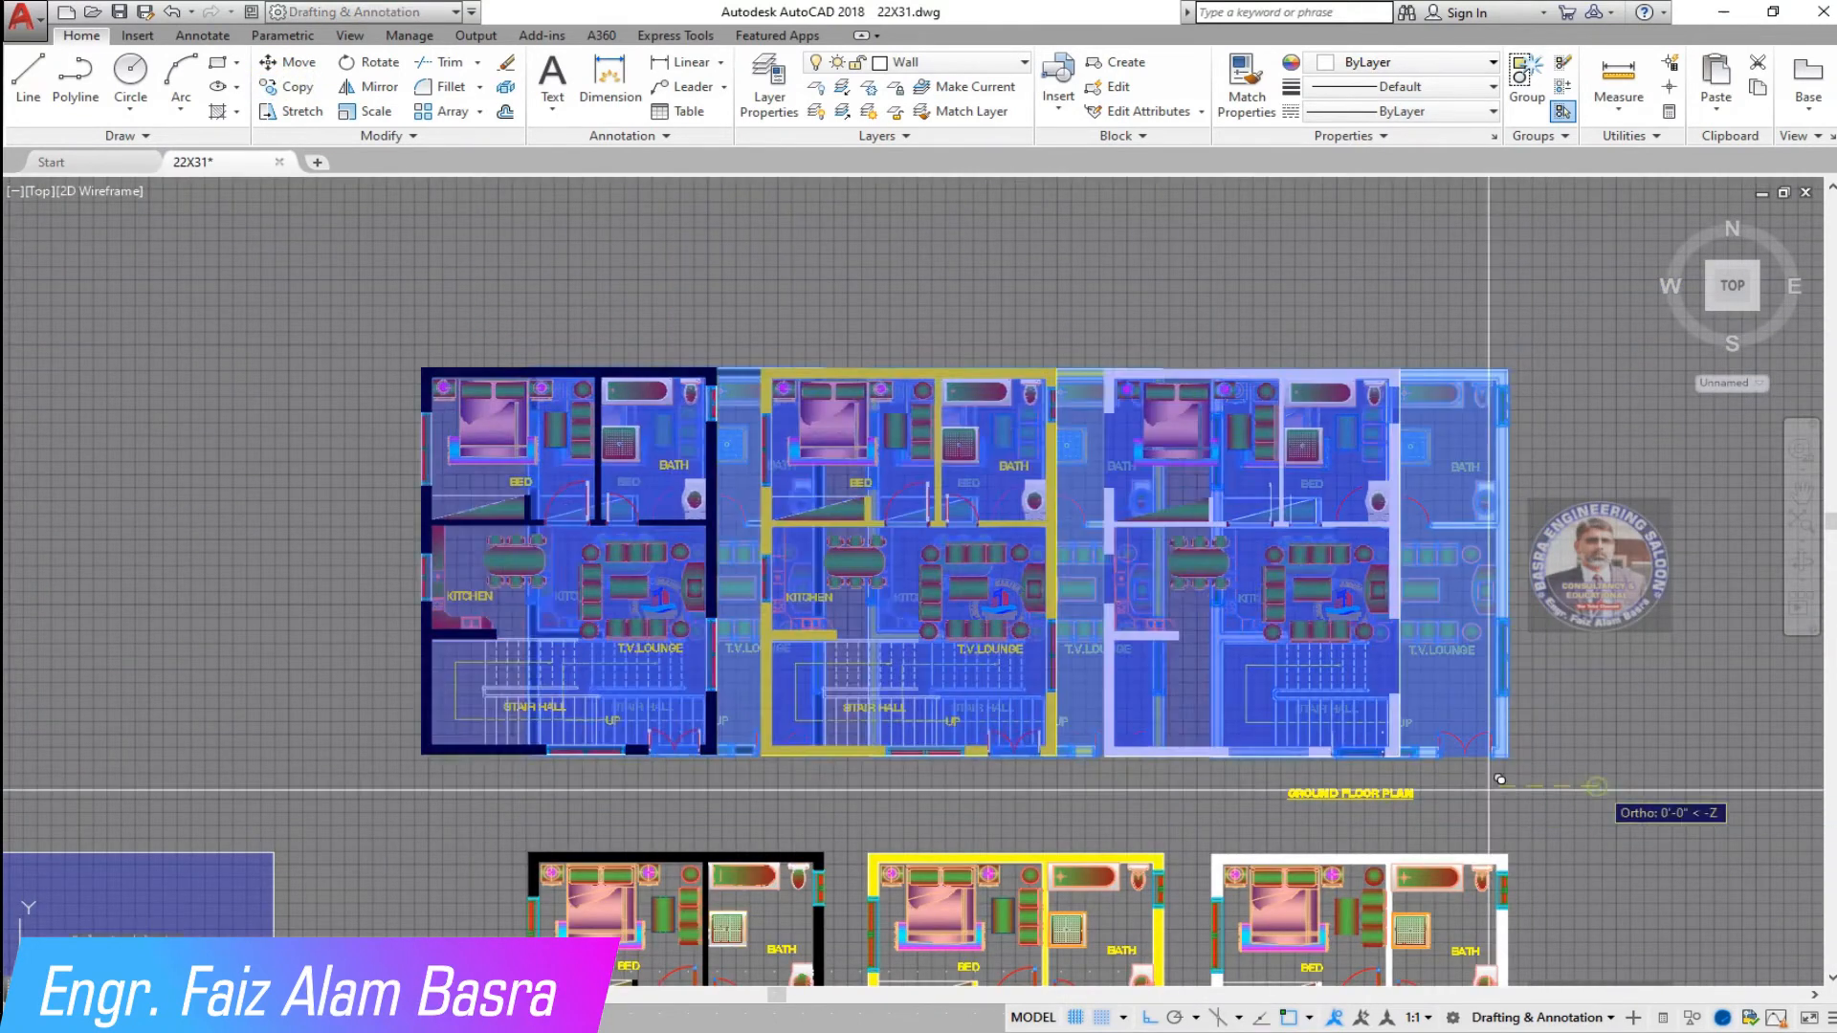
pyautogui.scroll(-2, 1328, 752)
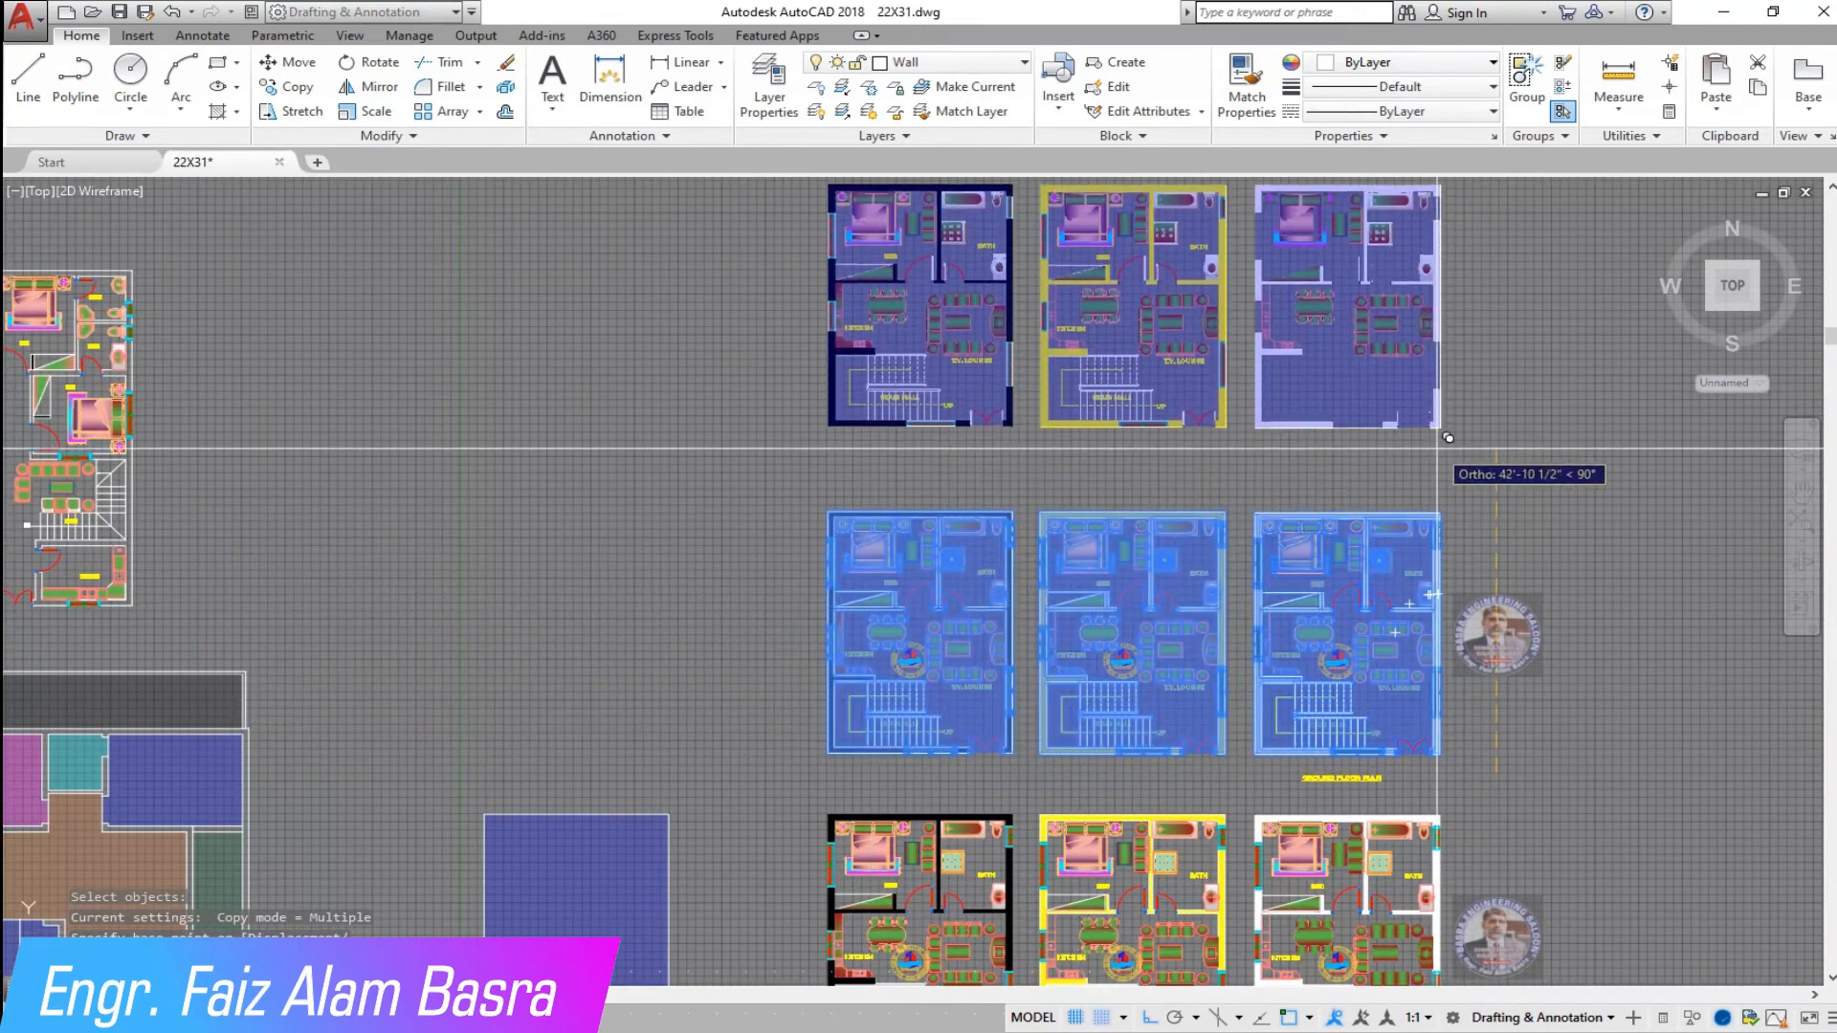
pyautogui.click(1502, 480)
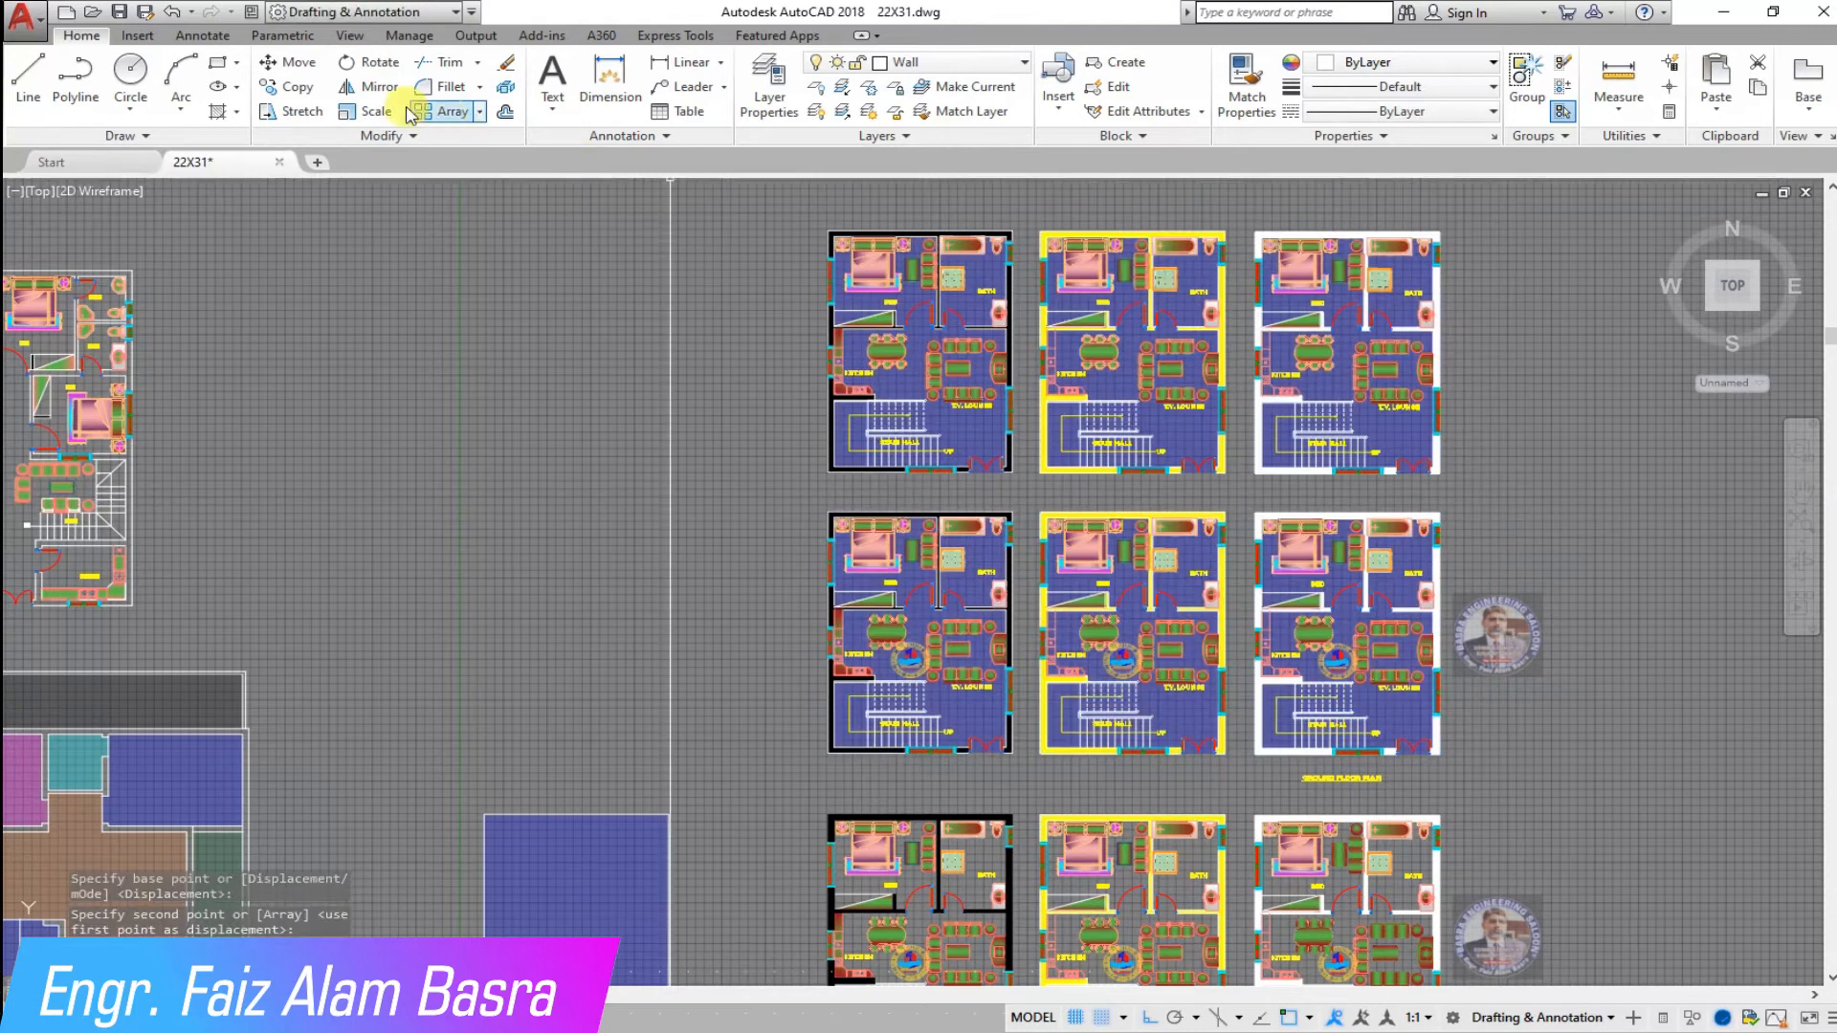
# - Copy the new top row of three plans horizontally to the left of the existing ones
pyautogui.click(1468, 481)
pyautogui.click(807, 213)
pyautogui.press('Return')
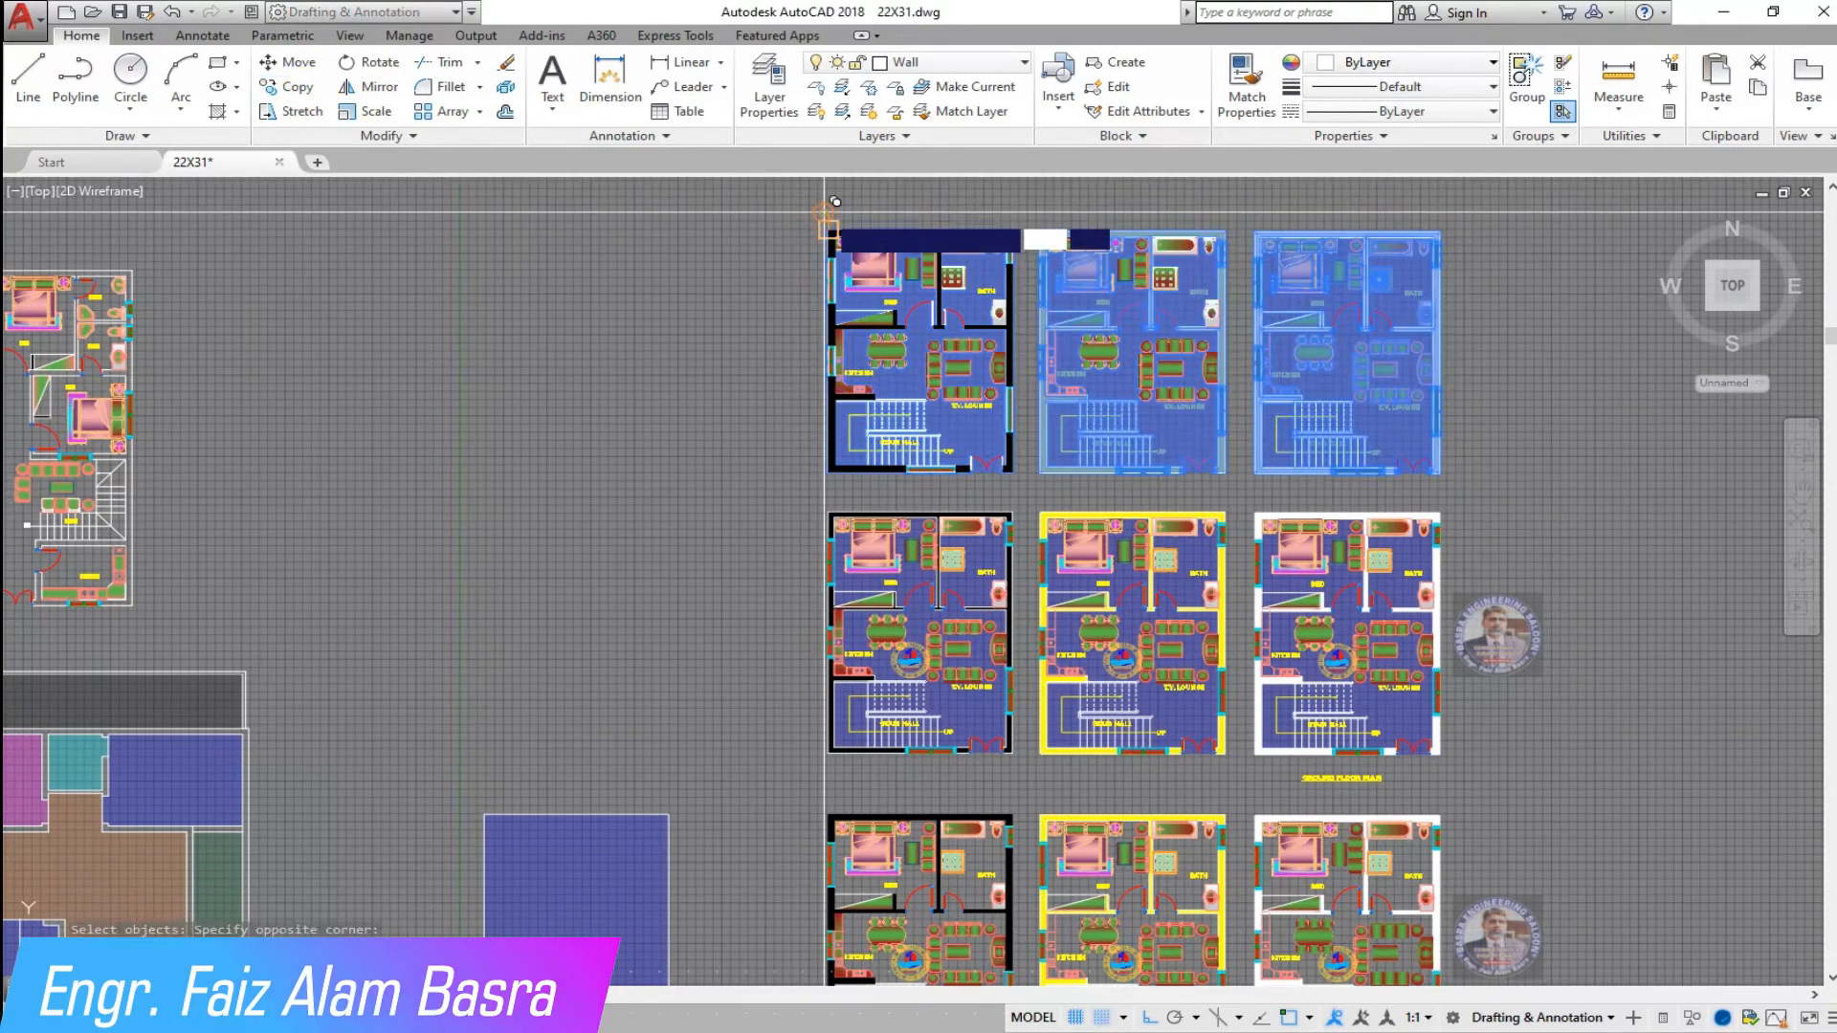
pyautogui.click(818, 212)
pyautogui.click(192, 251)
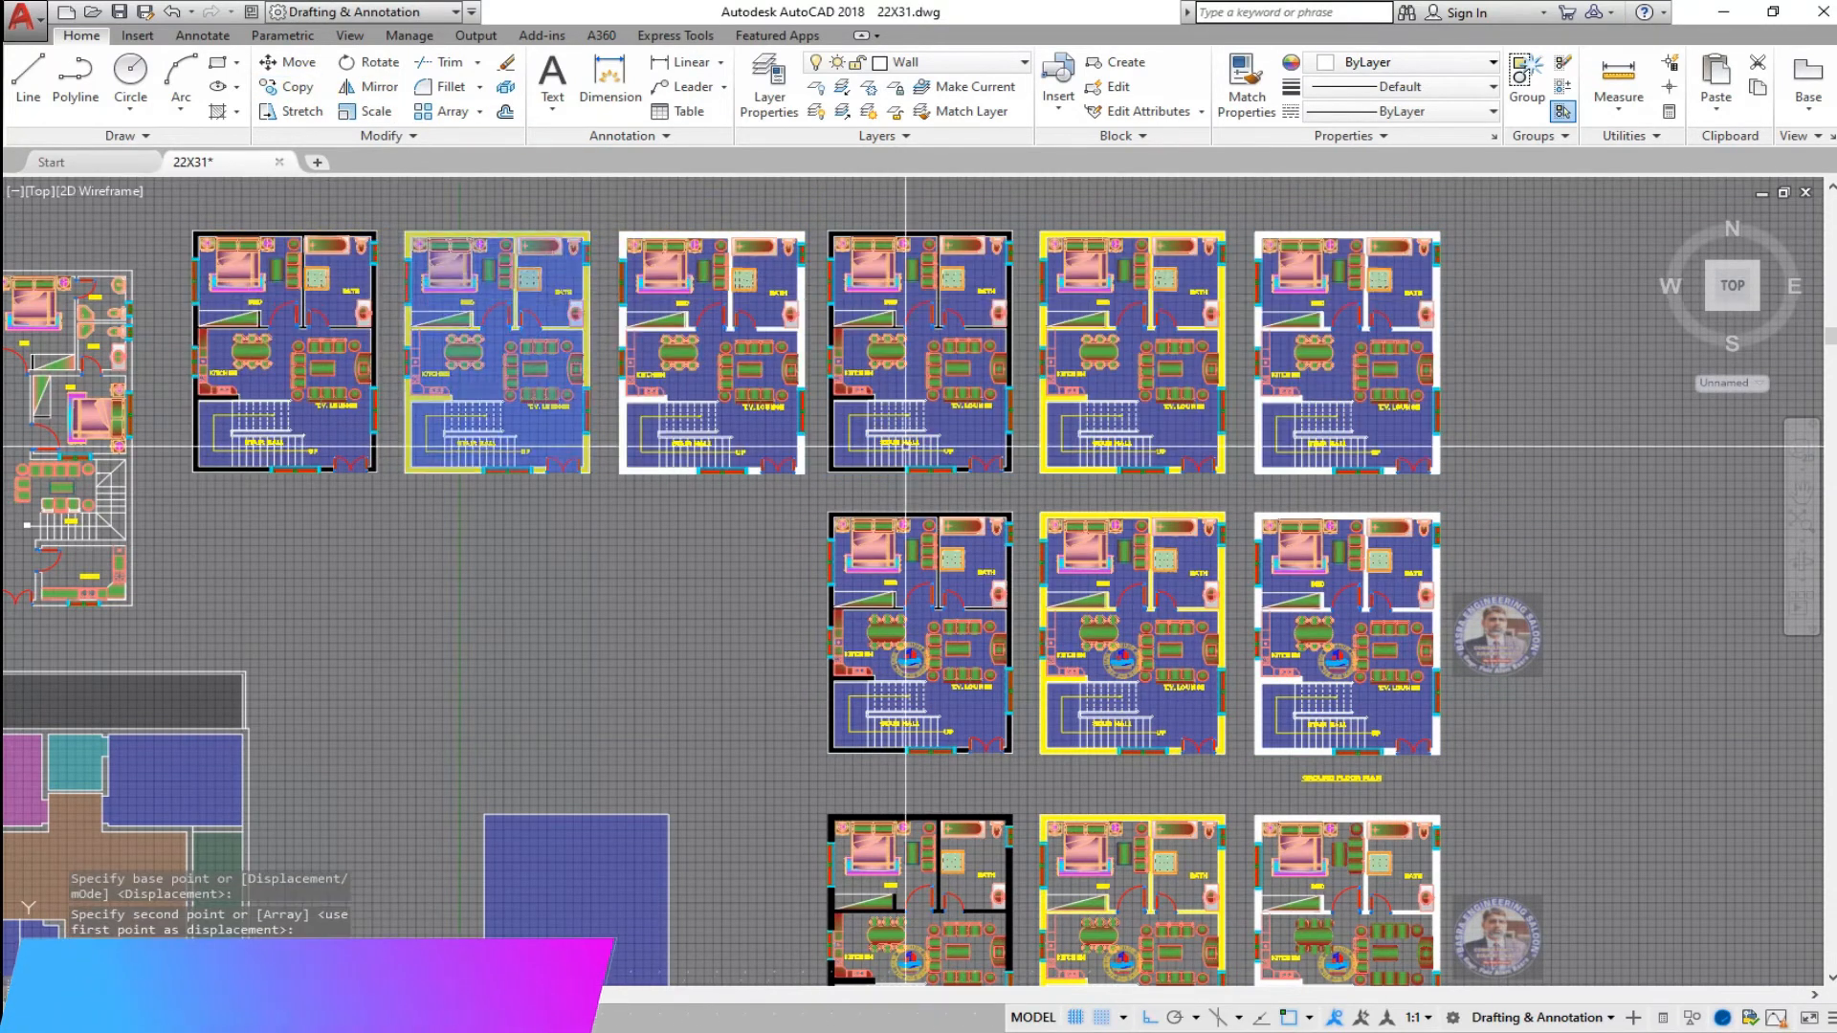
# - Set the hatch transparency of the white-walled plan above the ground floor plan title to 0
pyautogui.scroll(4, 1590, 653)
pyautogui.moveTo(1155, 547); pyautogui.dragTo(1110, 384, button='middle')
pyautogui.scroll(-3, 1109, 385)
pyautogui.click(1060, 543)
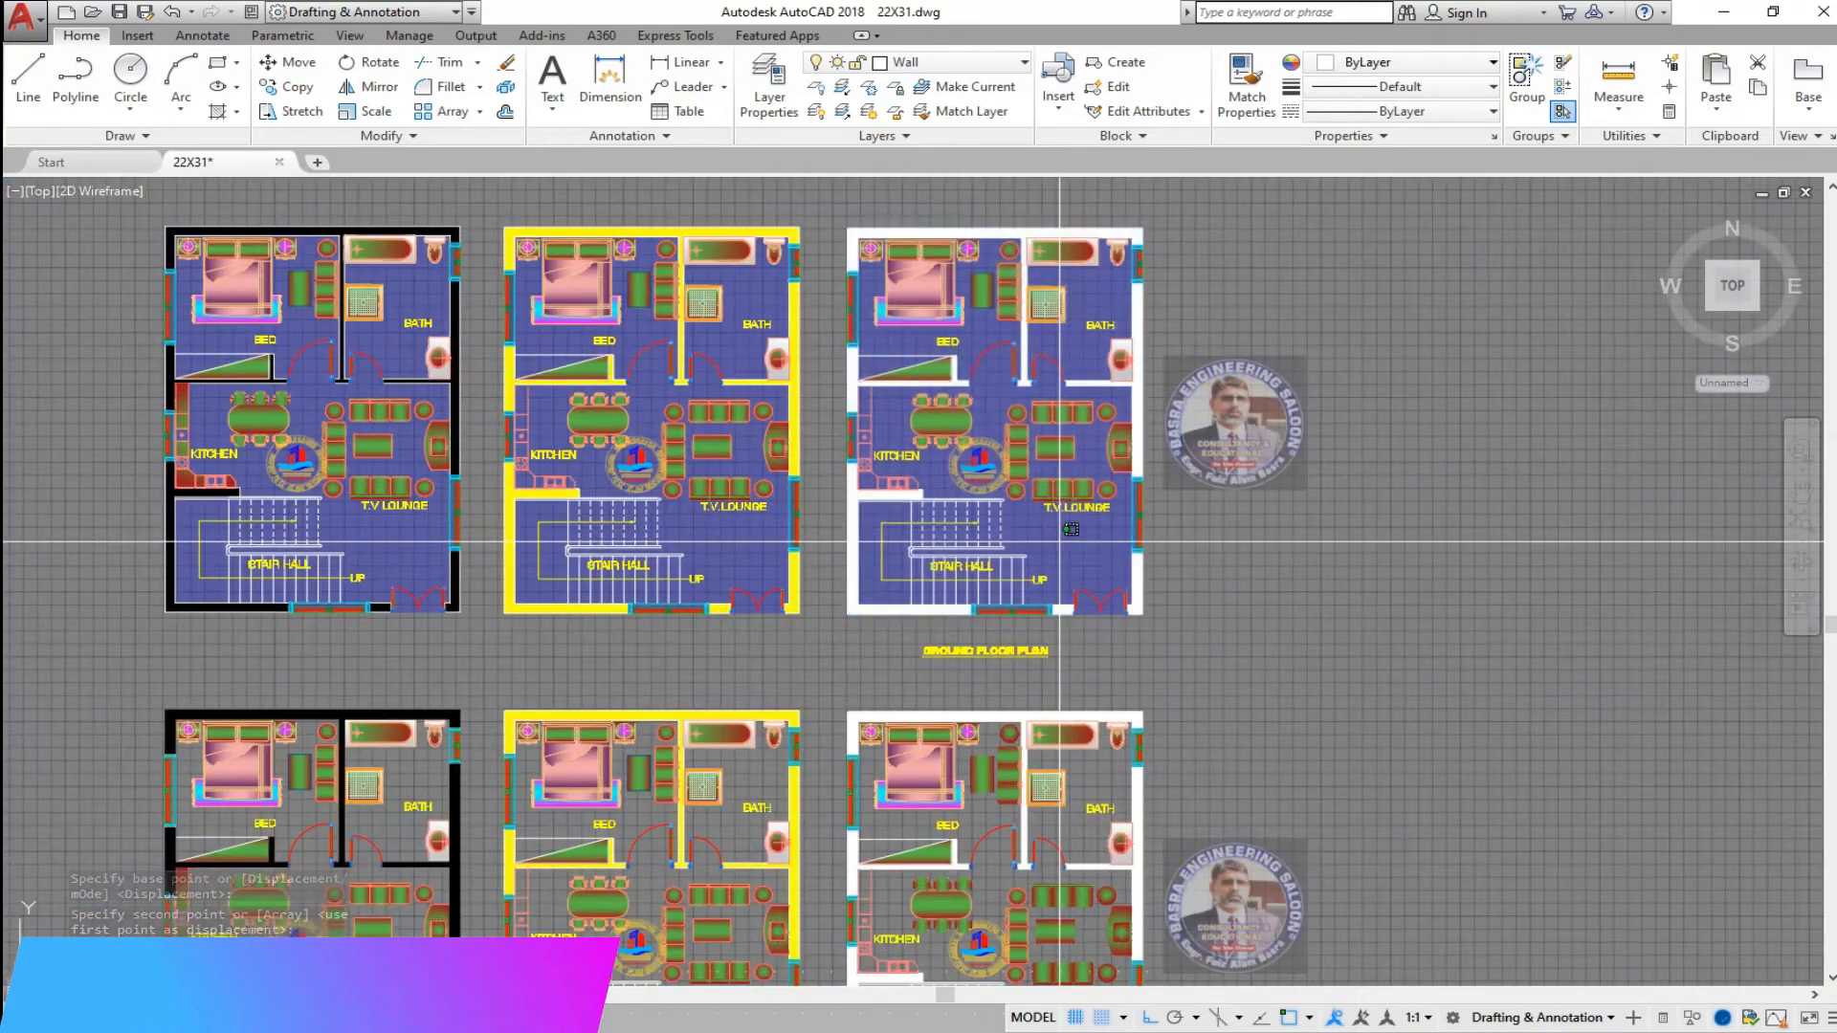
pyautogui.moveTo(883, 64); pyautogui.dragTo(719, 65)
pyautogui.press('Escape')
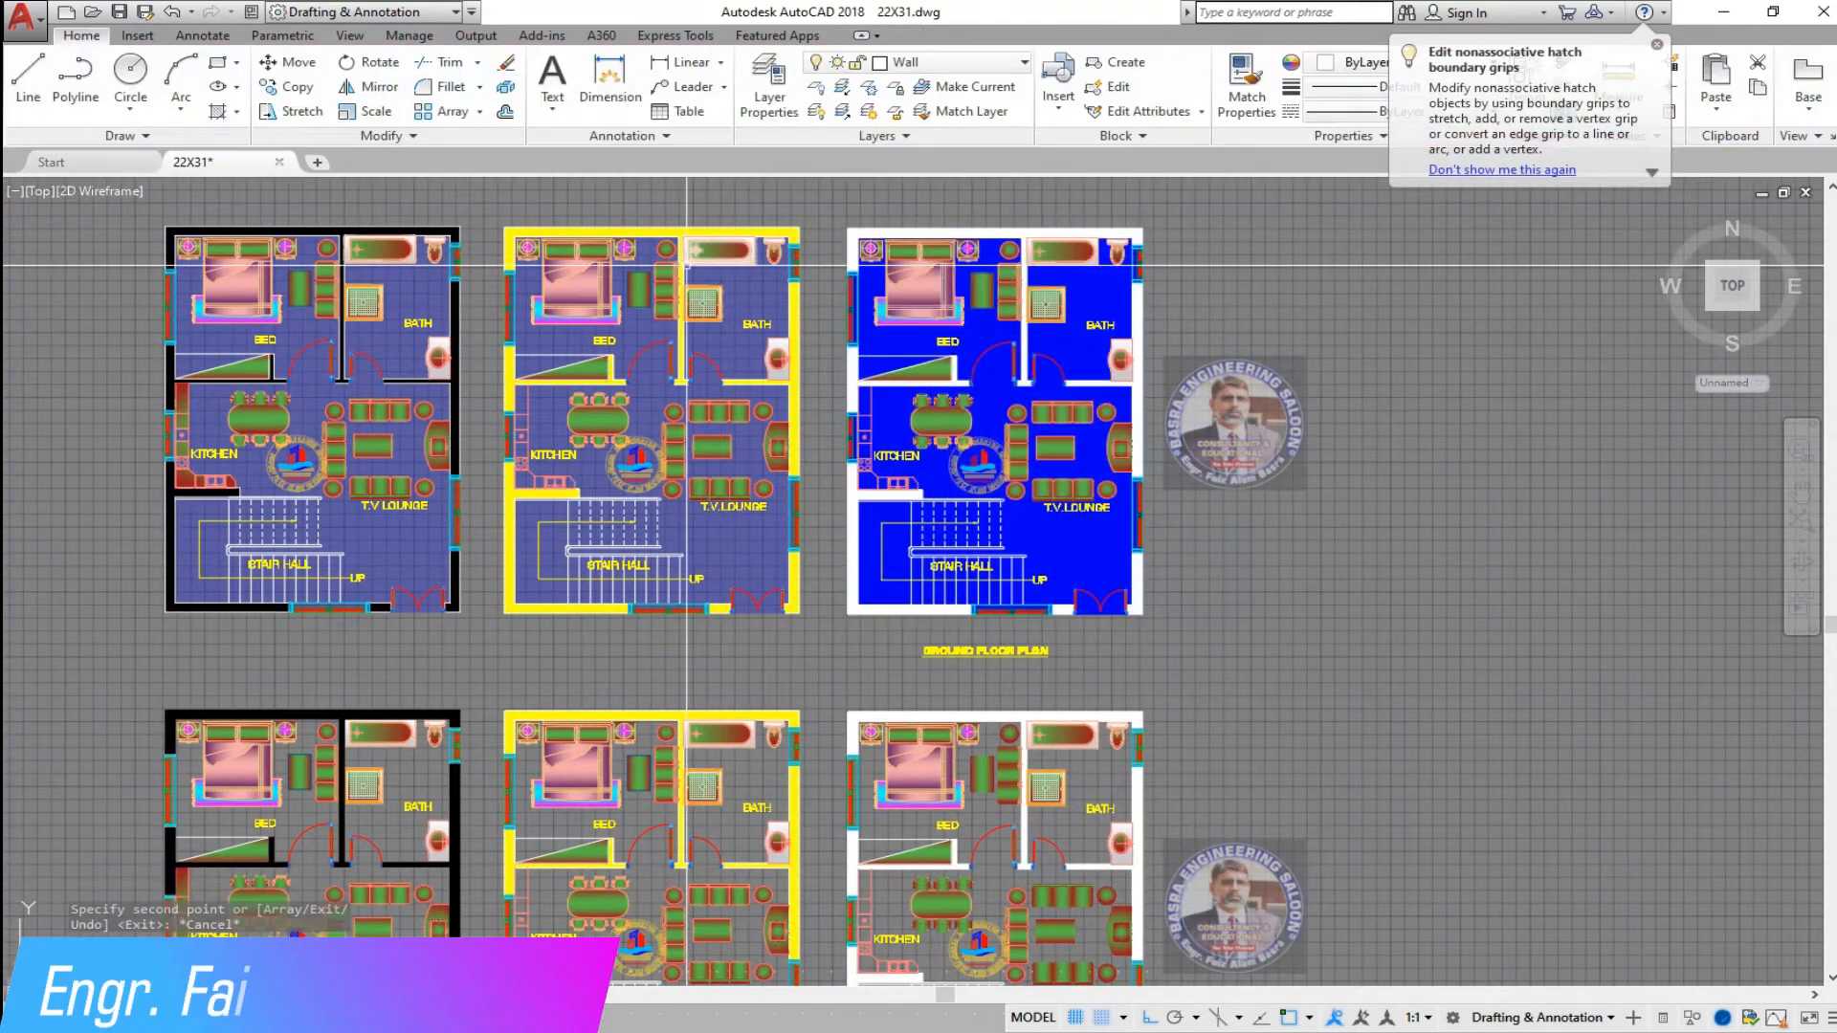
# - Match the opaque blue hatch's properties onto the hatches of the yellow-walled and black-walled plans in the same row
pyautogui.click(1246, 81)
pyautogui.click(938, 322)
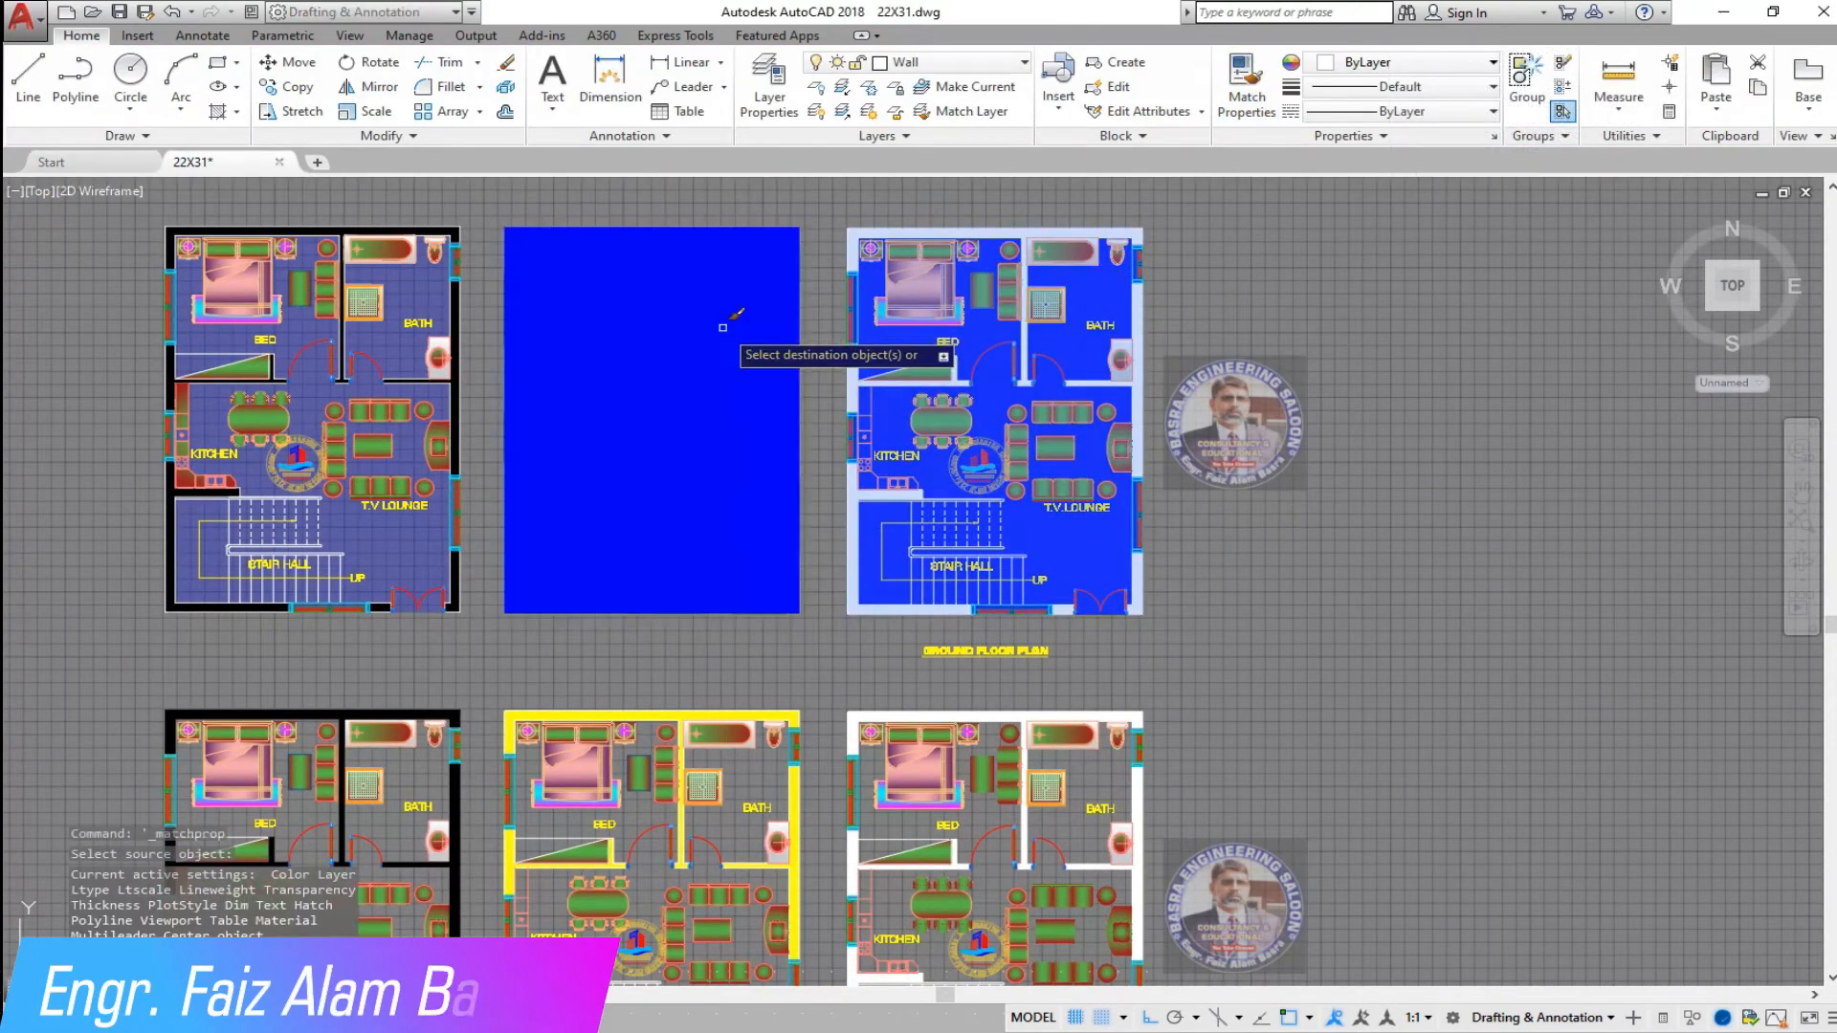
pyautogui.click(632, 316)
pyautogui.click(401, 290)
pyautogui.press('Return')
pyautogui.scroll(4, 95, 302)
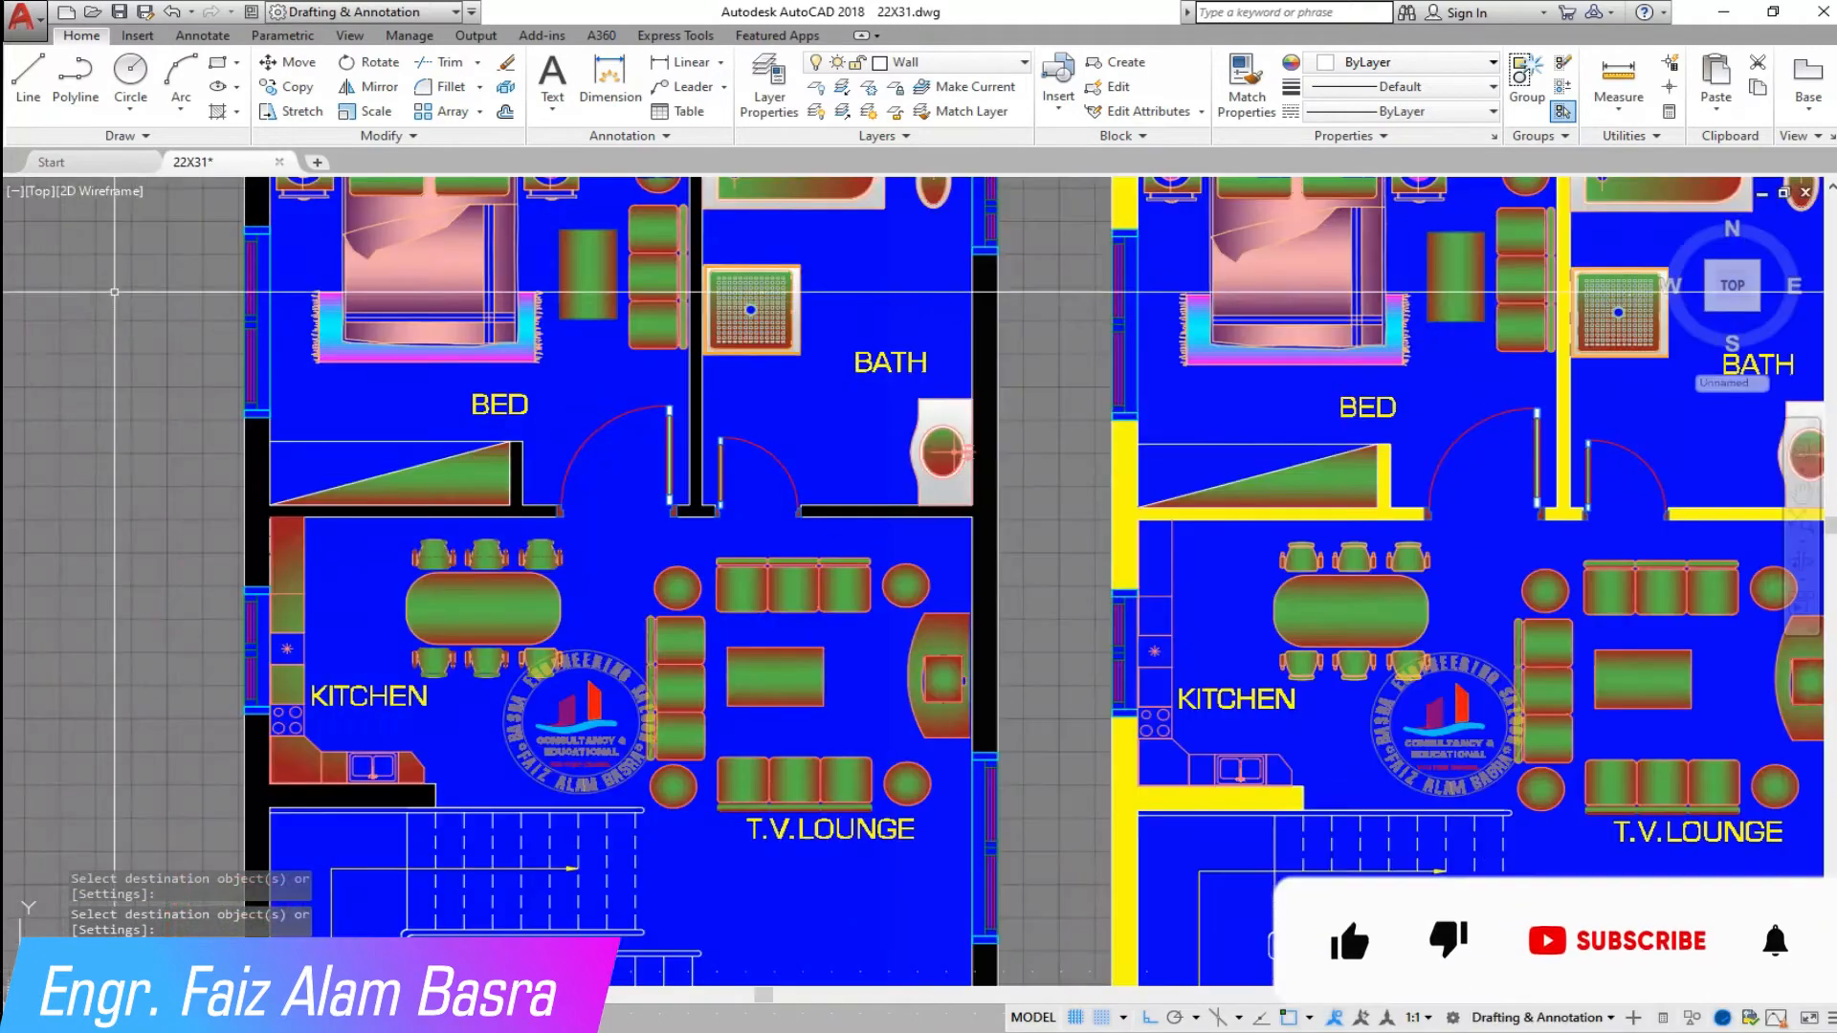
# - Change the opaque hatch of the yellow-walled plan to dark green
pyautogui.scroll(-2, 86, 318)
pyautogui.click(1095, 430)
pyautogui.click(669, 86)
pyautogui.click(670, 296)
pyautogui.press('Escape')
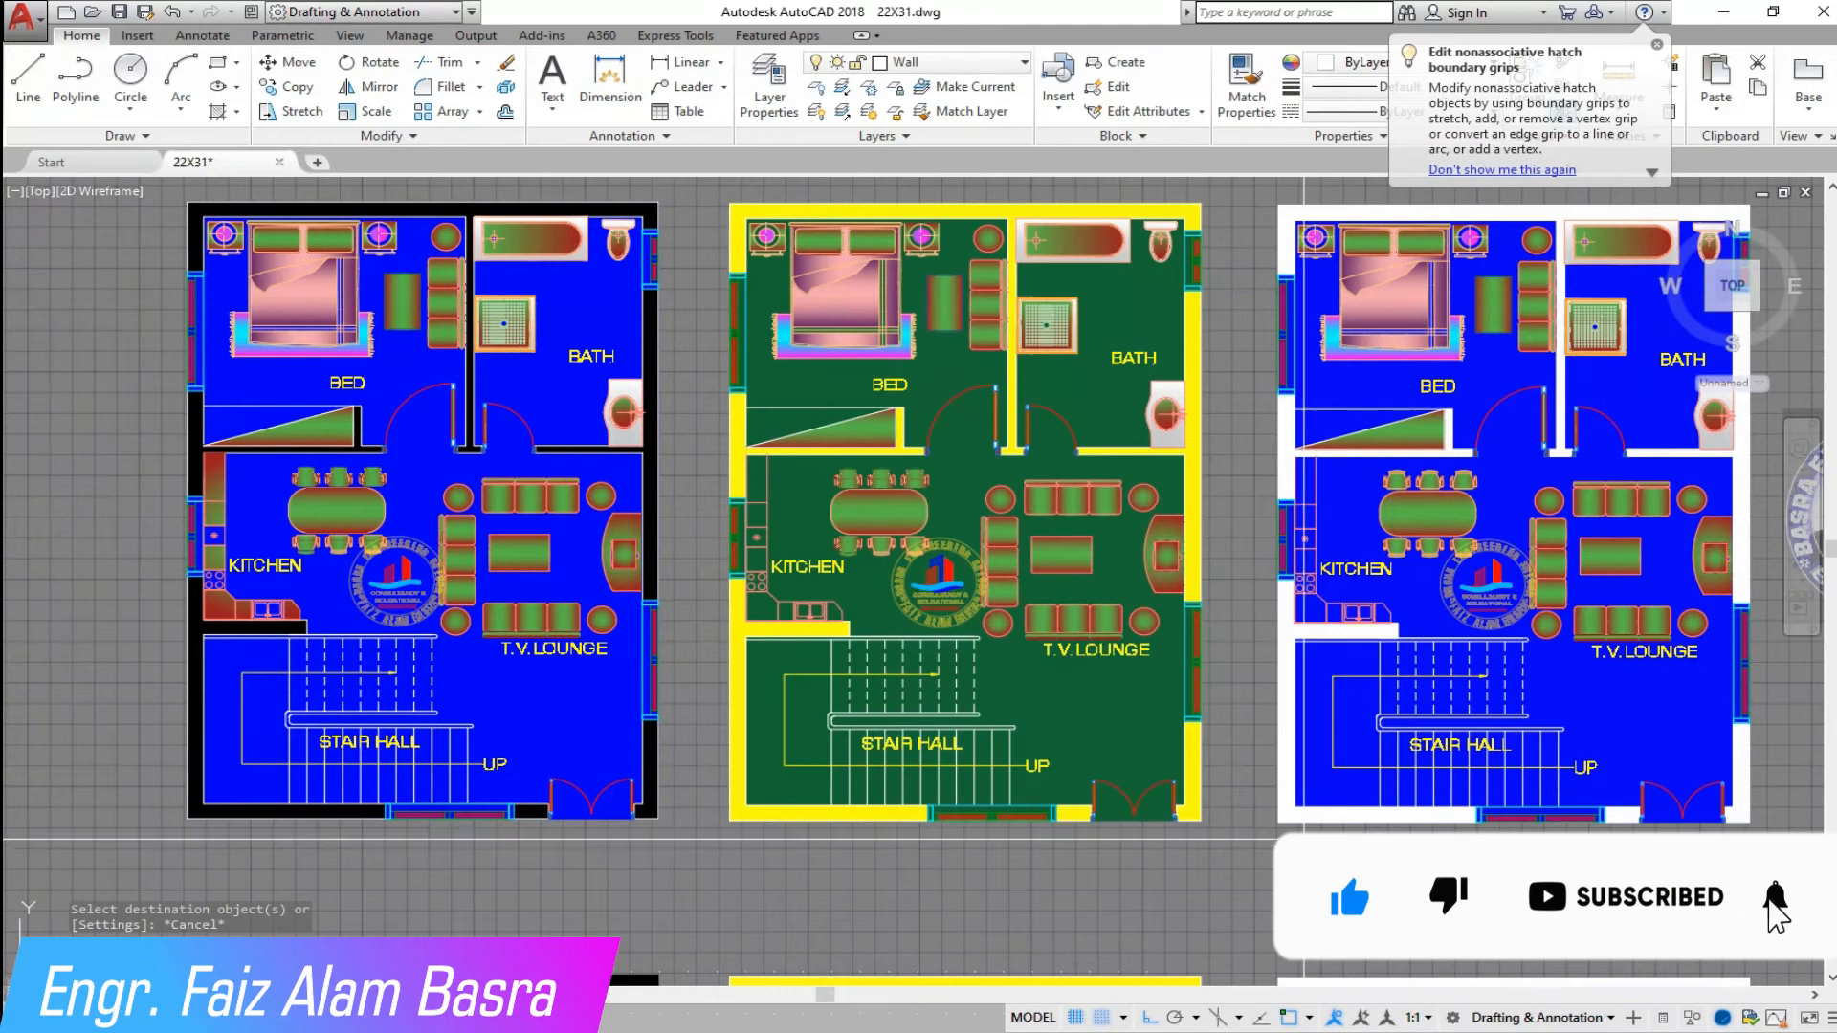
# - Change the opaque hatch of the white-walled plan above the ground floor plan title to black
pyautogui.scroll(-2, 559, 591)
pyautogui.scroll(2, 1303, 672)
pyautogui.click(1186, 651)
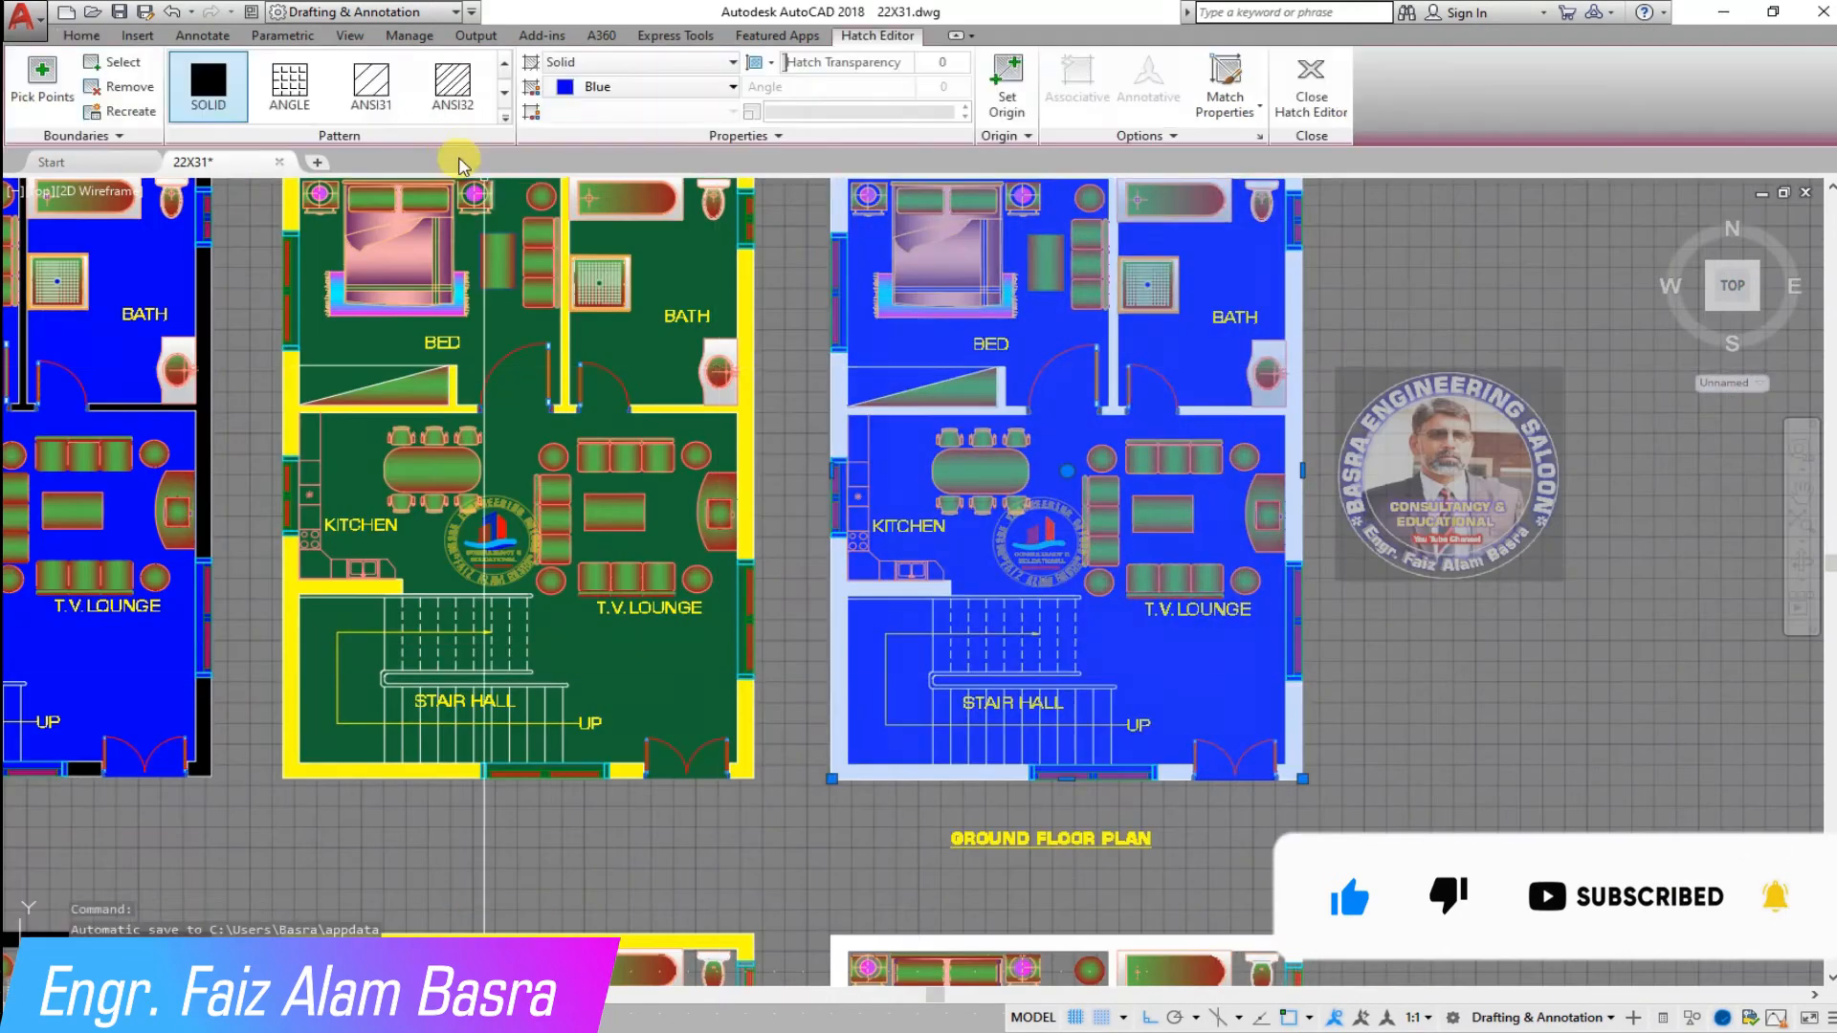
pyautogui.click(705, 88)
pyautogui.click(564, 257)
pyautogui.press('Escape')
pyautogui.scroll(-2, 1504, 815)
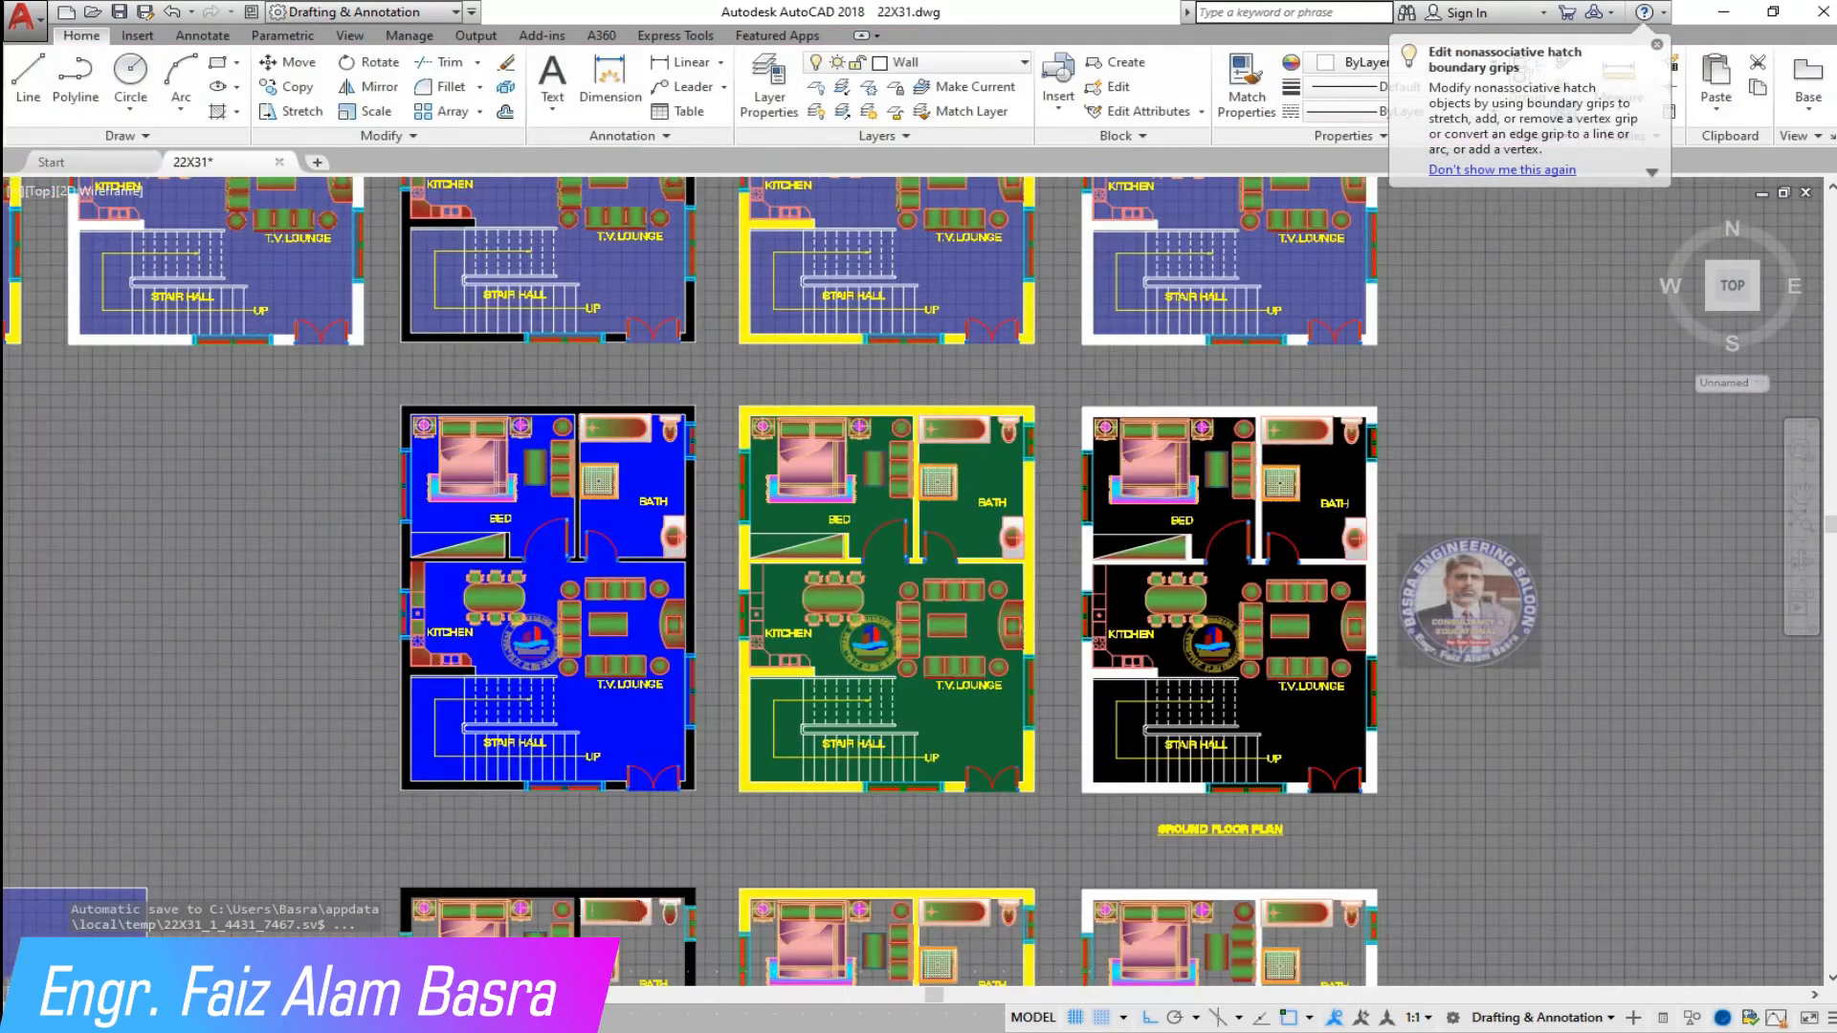
pyautogui.scroll(4, 1505, 693)
pyautogui.scroll(-2, 1486, 782)
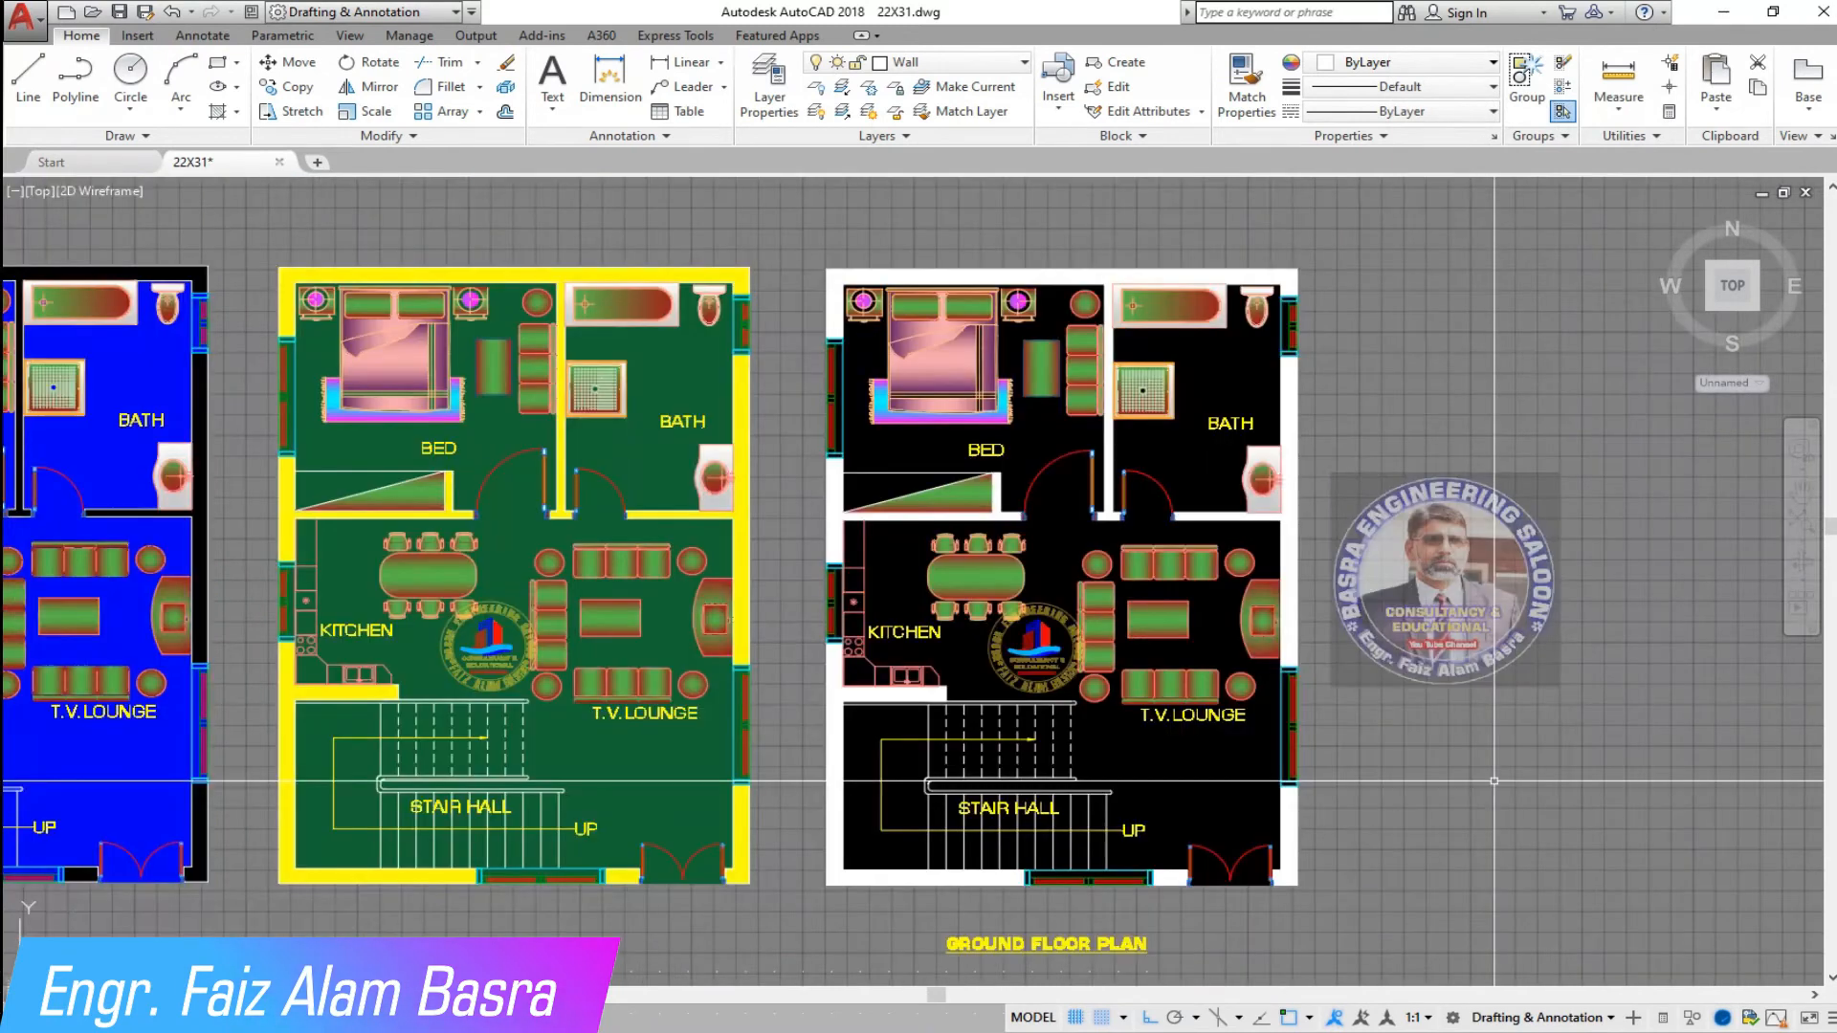
# - Change the transparent hatch of the top-row black-walled plan, directly above the solid blue one, to Magenta
pyautogui.click(1801, 493)
pyautogui.moveTo(1408, 459)
pyautogui.mouseDown()
pyautogui.moveTo(1621, 477)
pyautogui.moveTo(1627, 443)
pyautogui.moveTo(1562, 689)
pyautogui.mouseUp()
pyautogui.moveTo(1478, 392); pyautogui.dragTo(1521, 790)
pyautogui.moveTo(1053, 522); pyautogui.dragTo(1144, 490)
pyautogui.rightClick(1143, 490)
pyautogui.press('Escape')
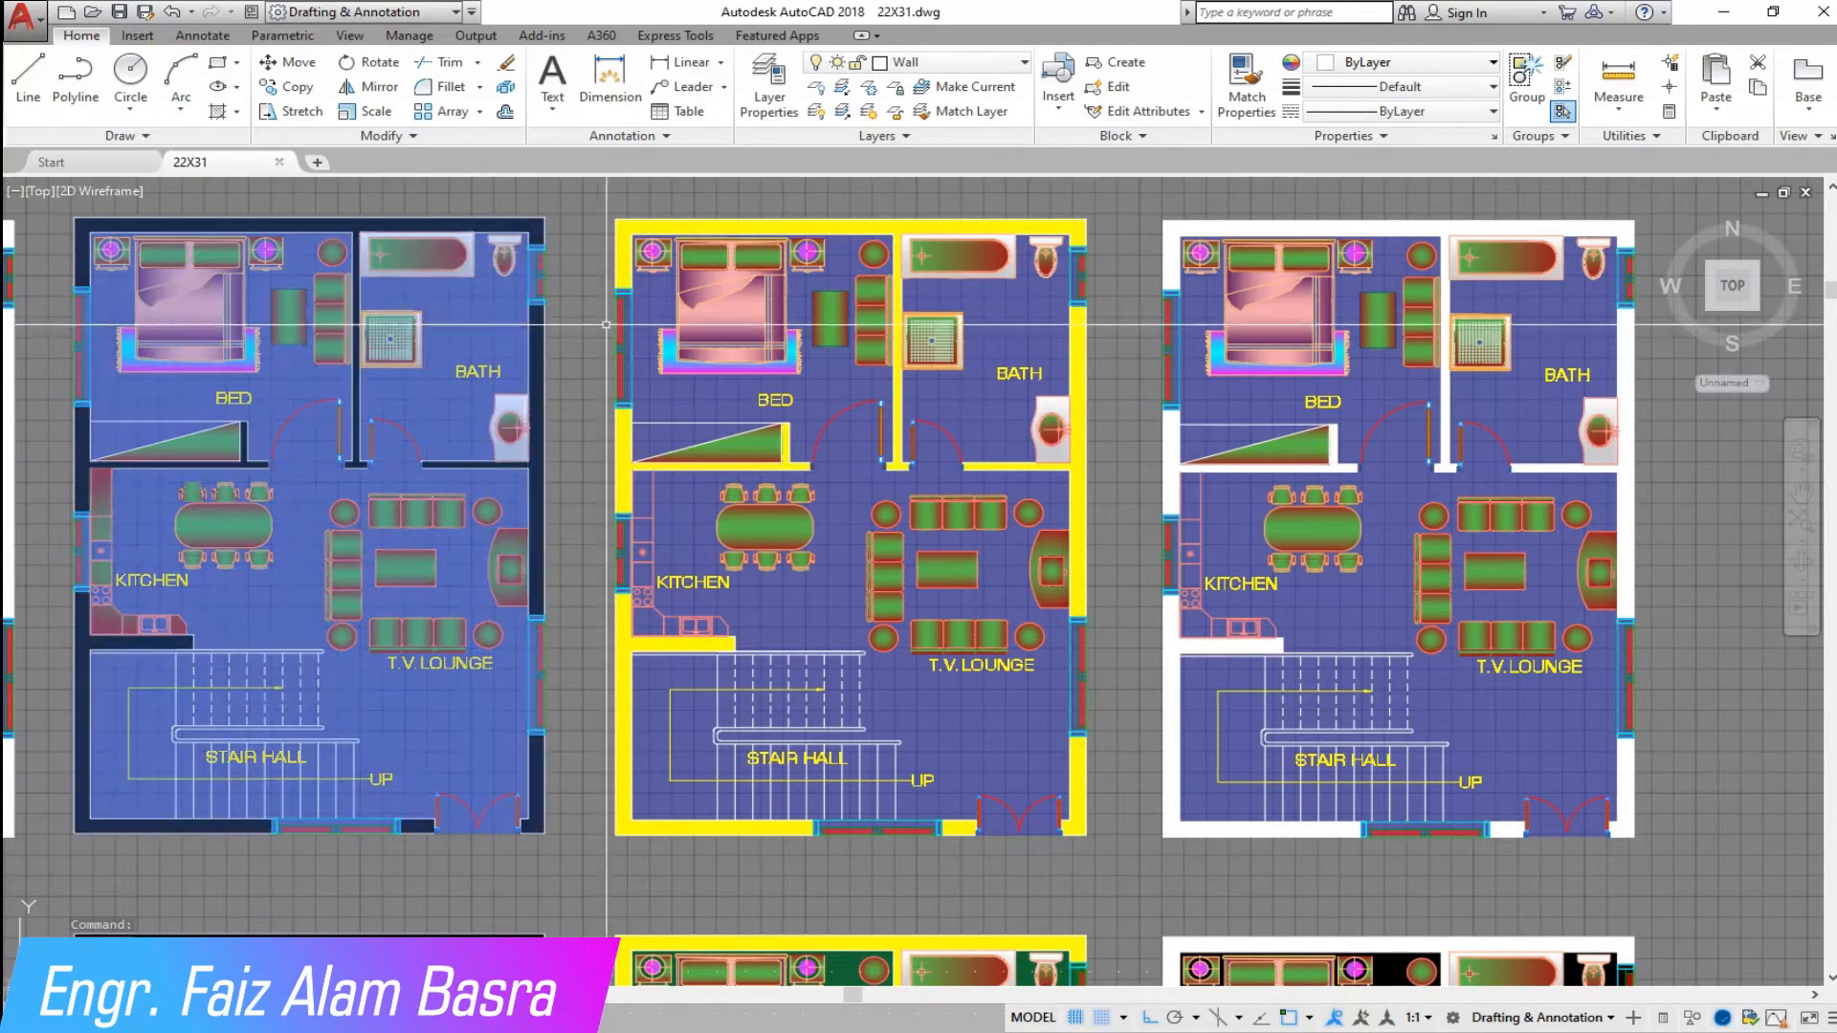
pyautogui.click(480, 307)
pyautogui.click(732, 86)
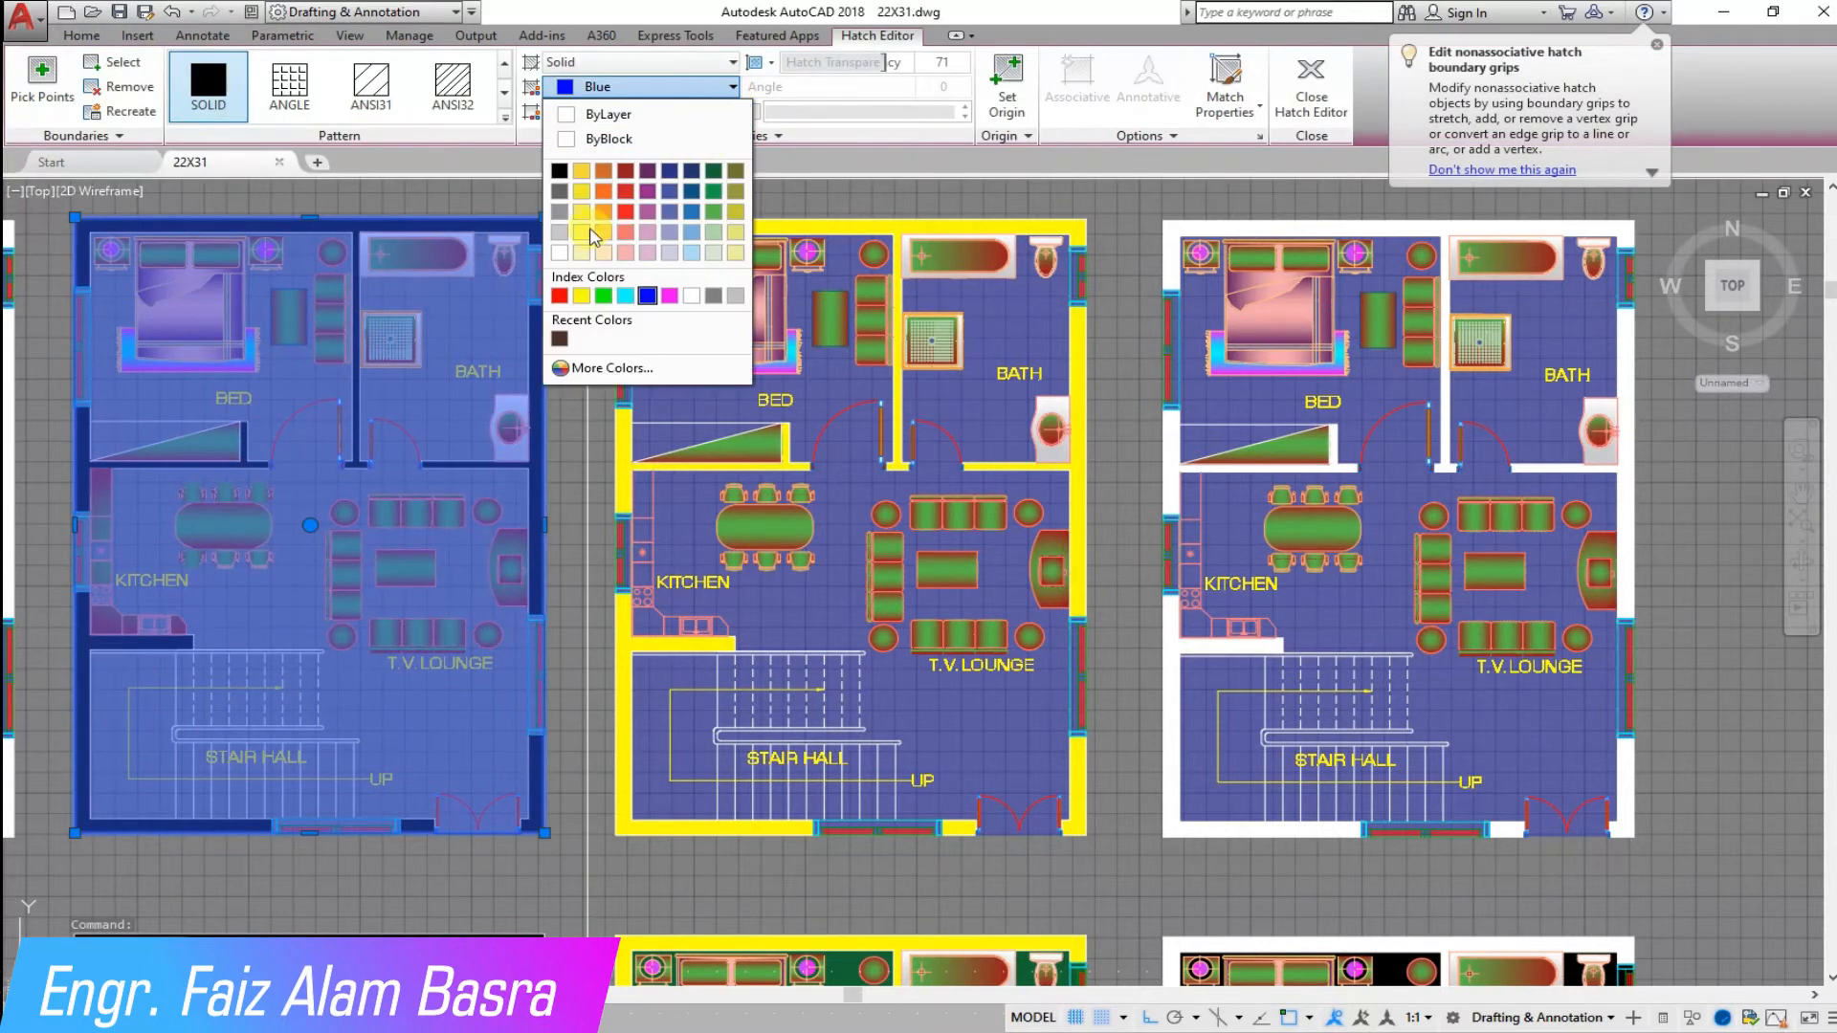
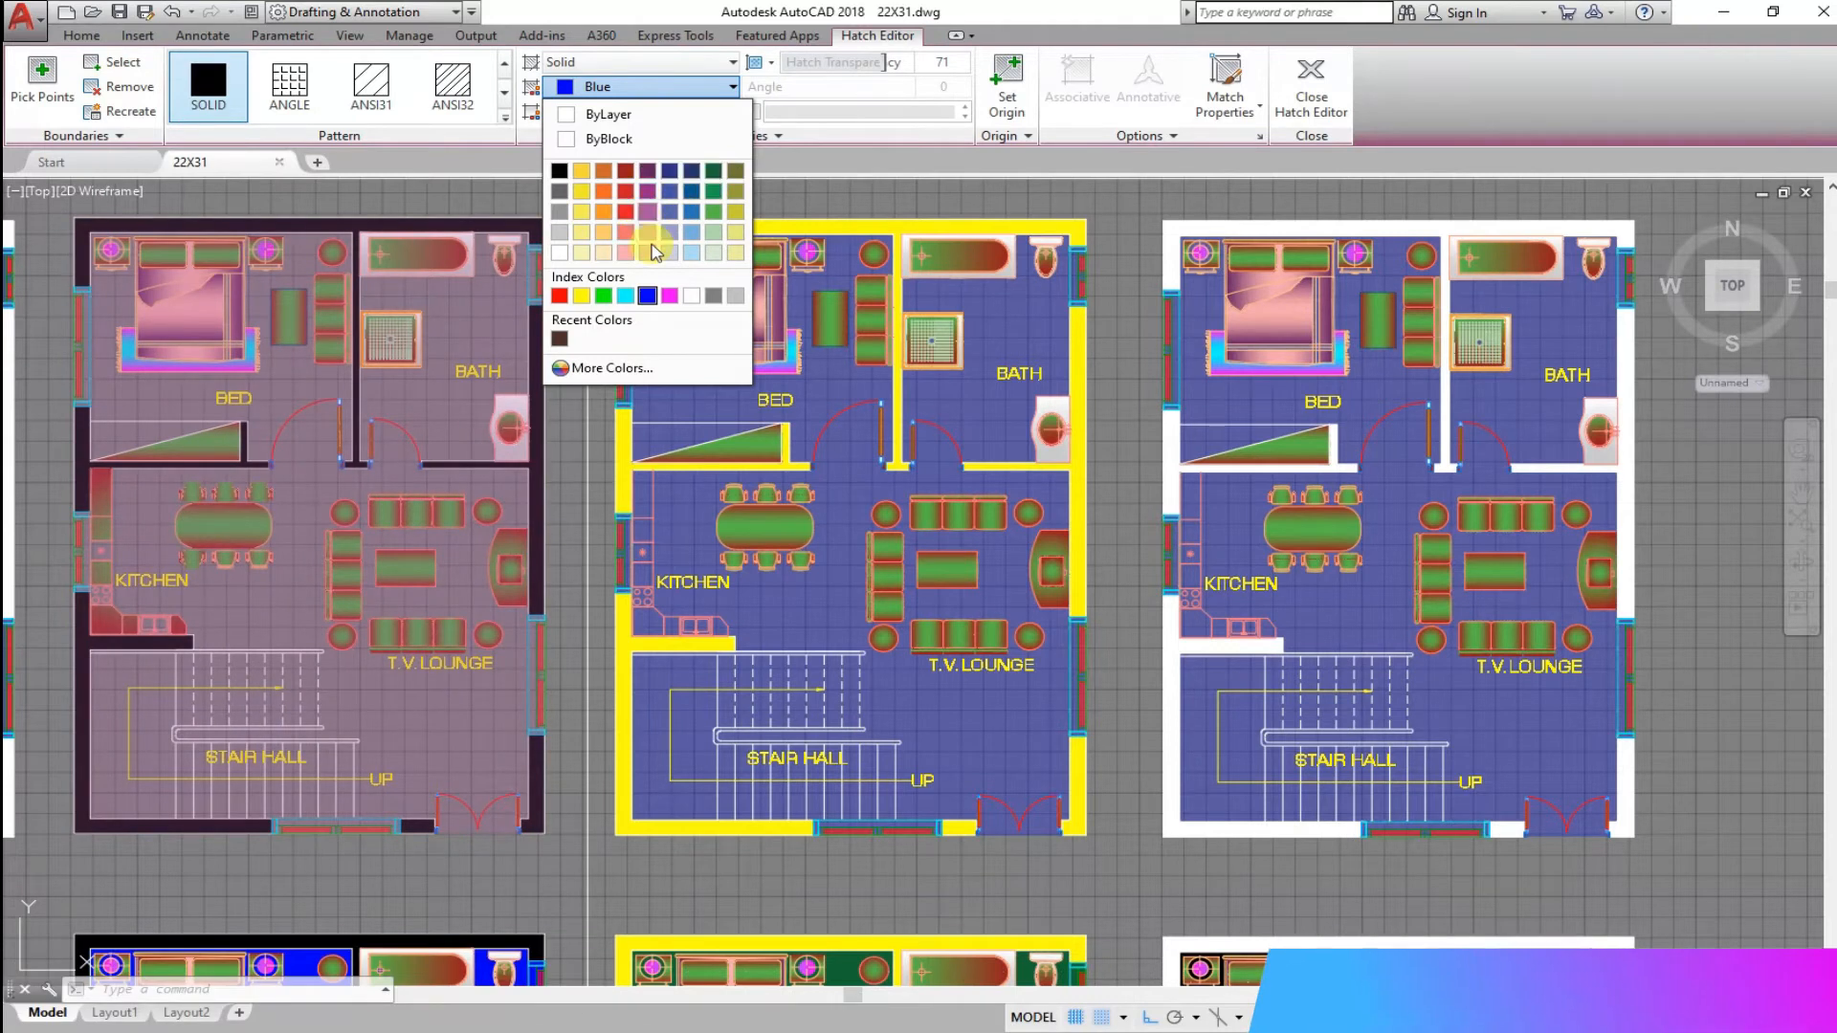
pyautogui.click(675, 296)
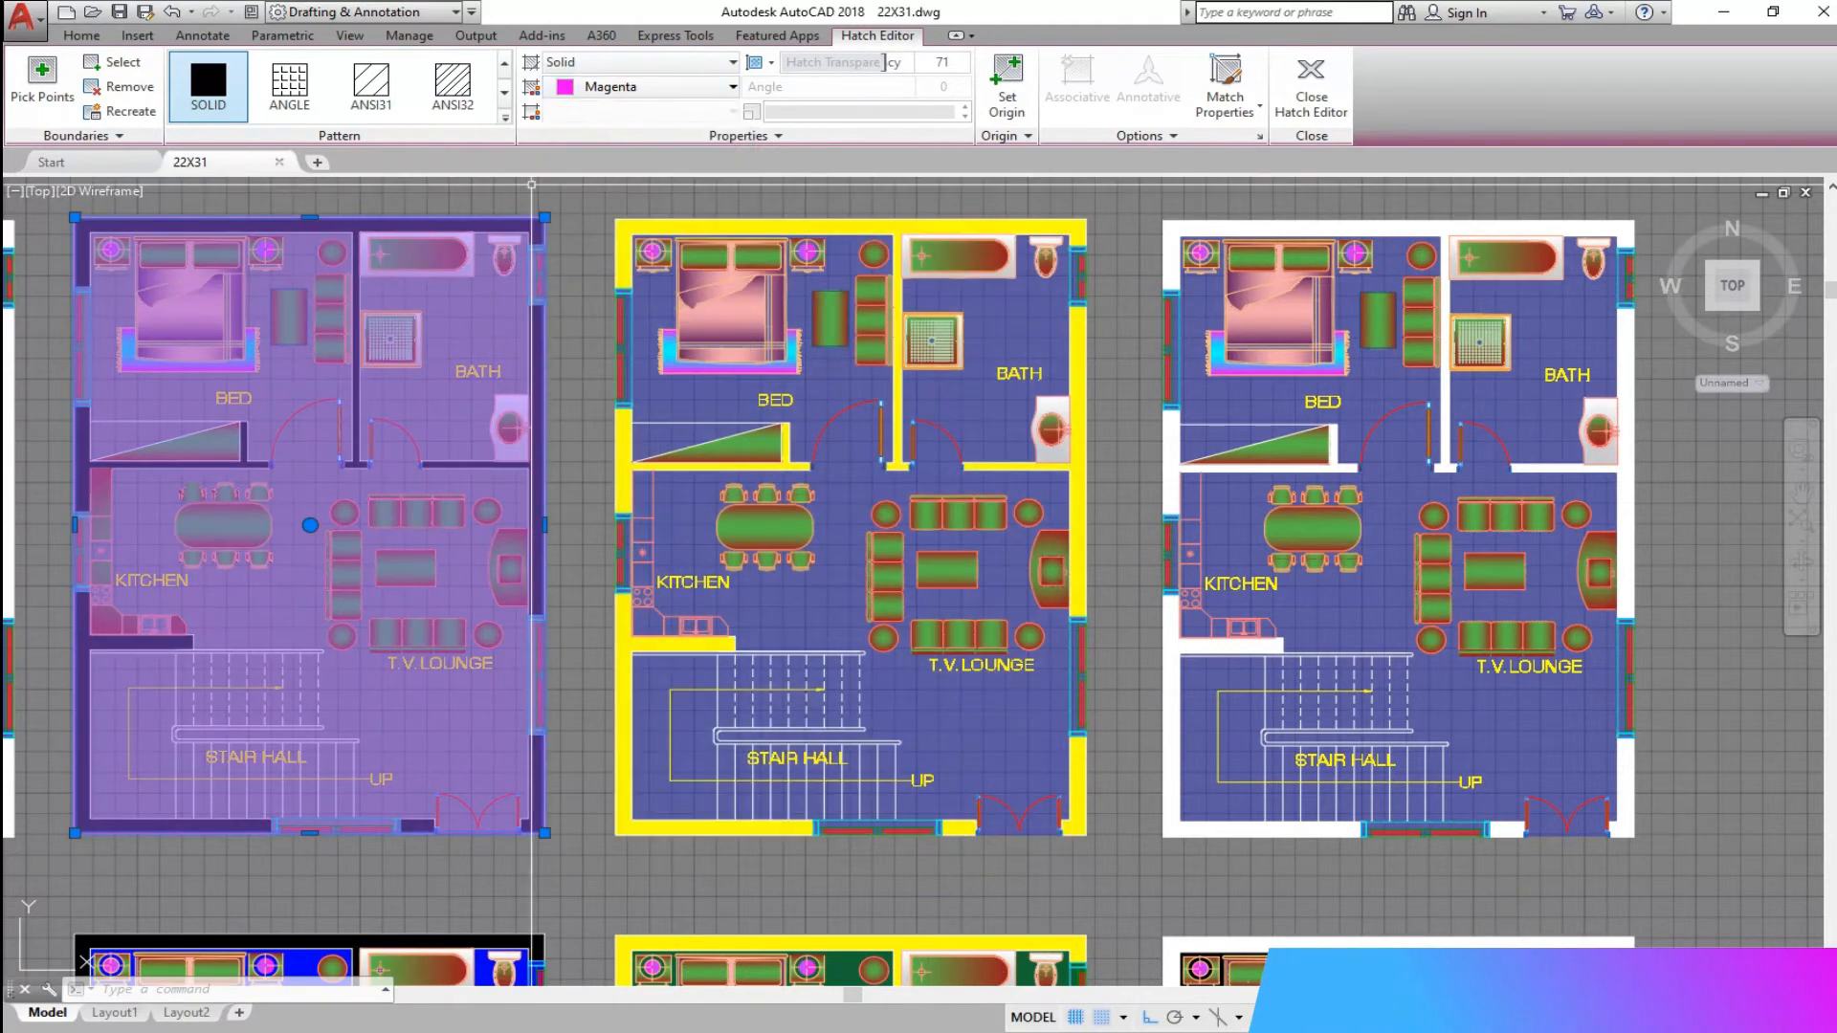
pyautogui.click(83, 37)
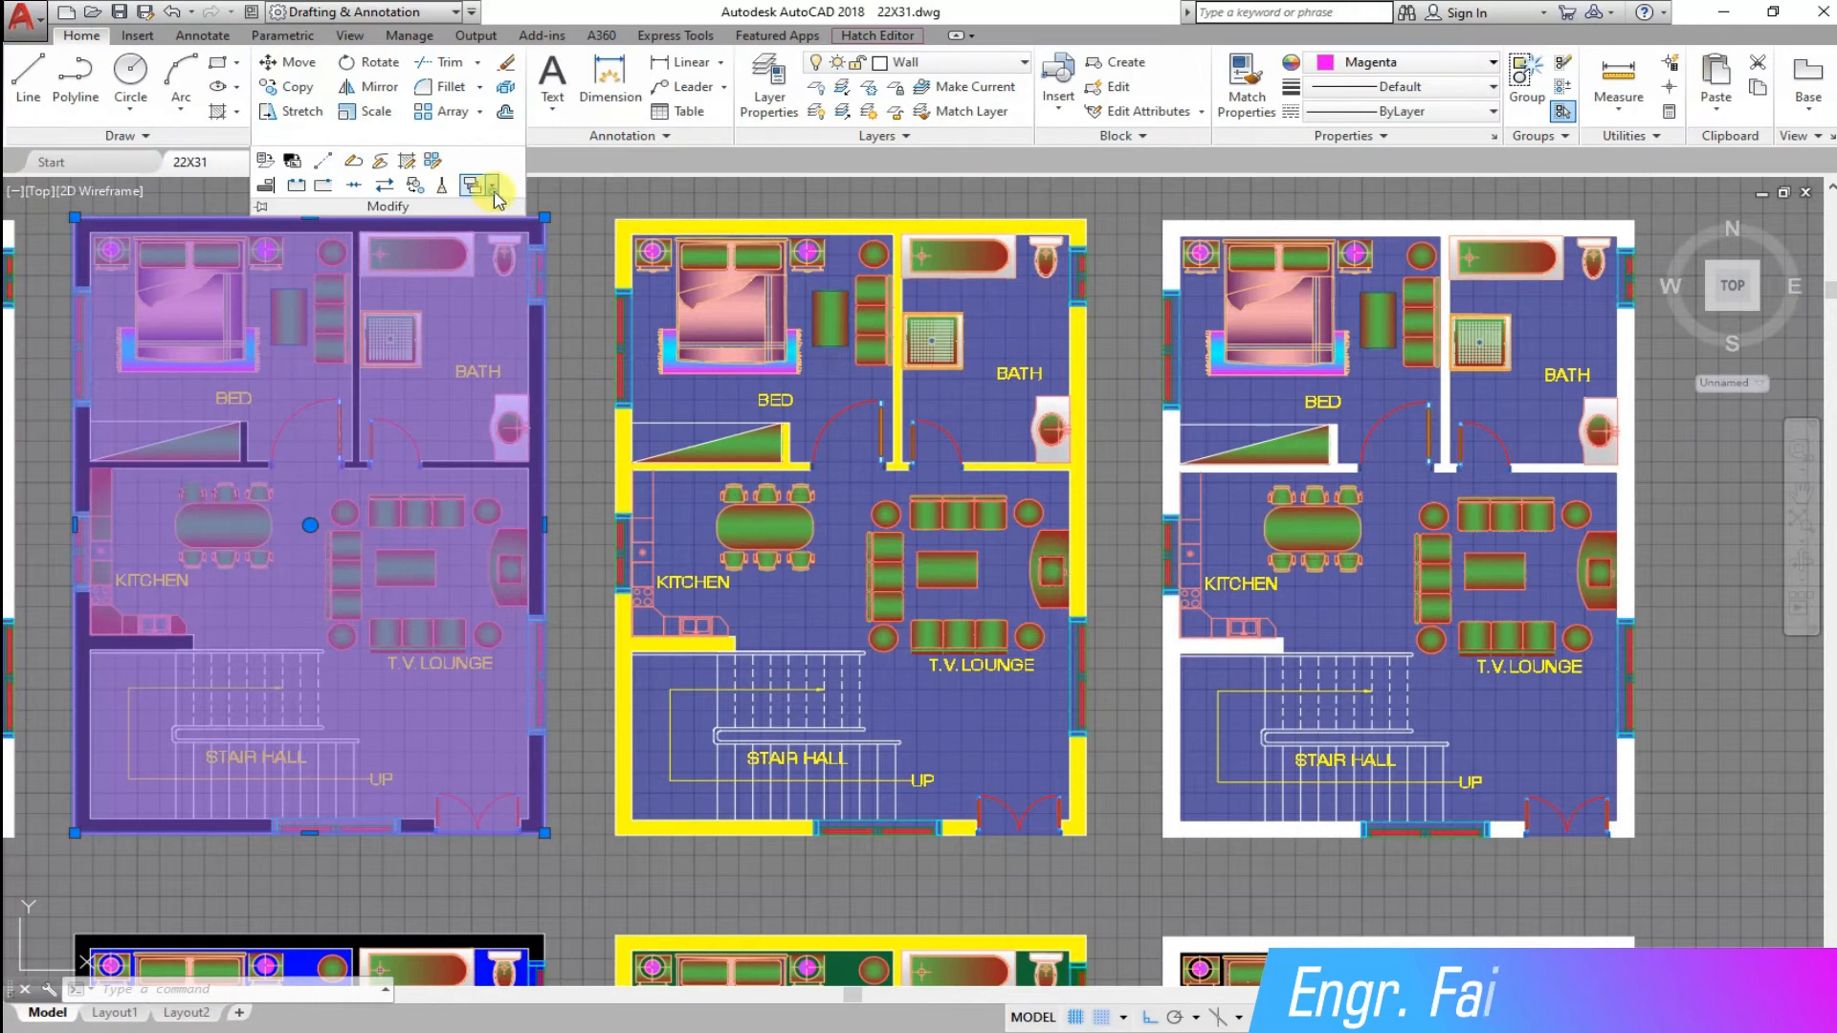
pyautogui.press('Escape')
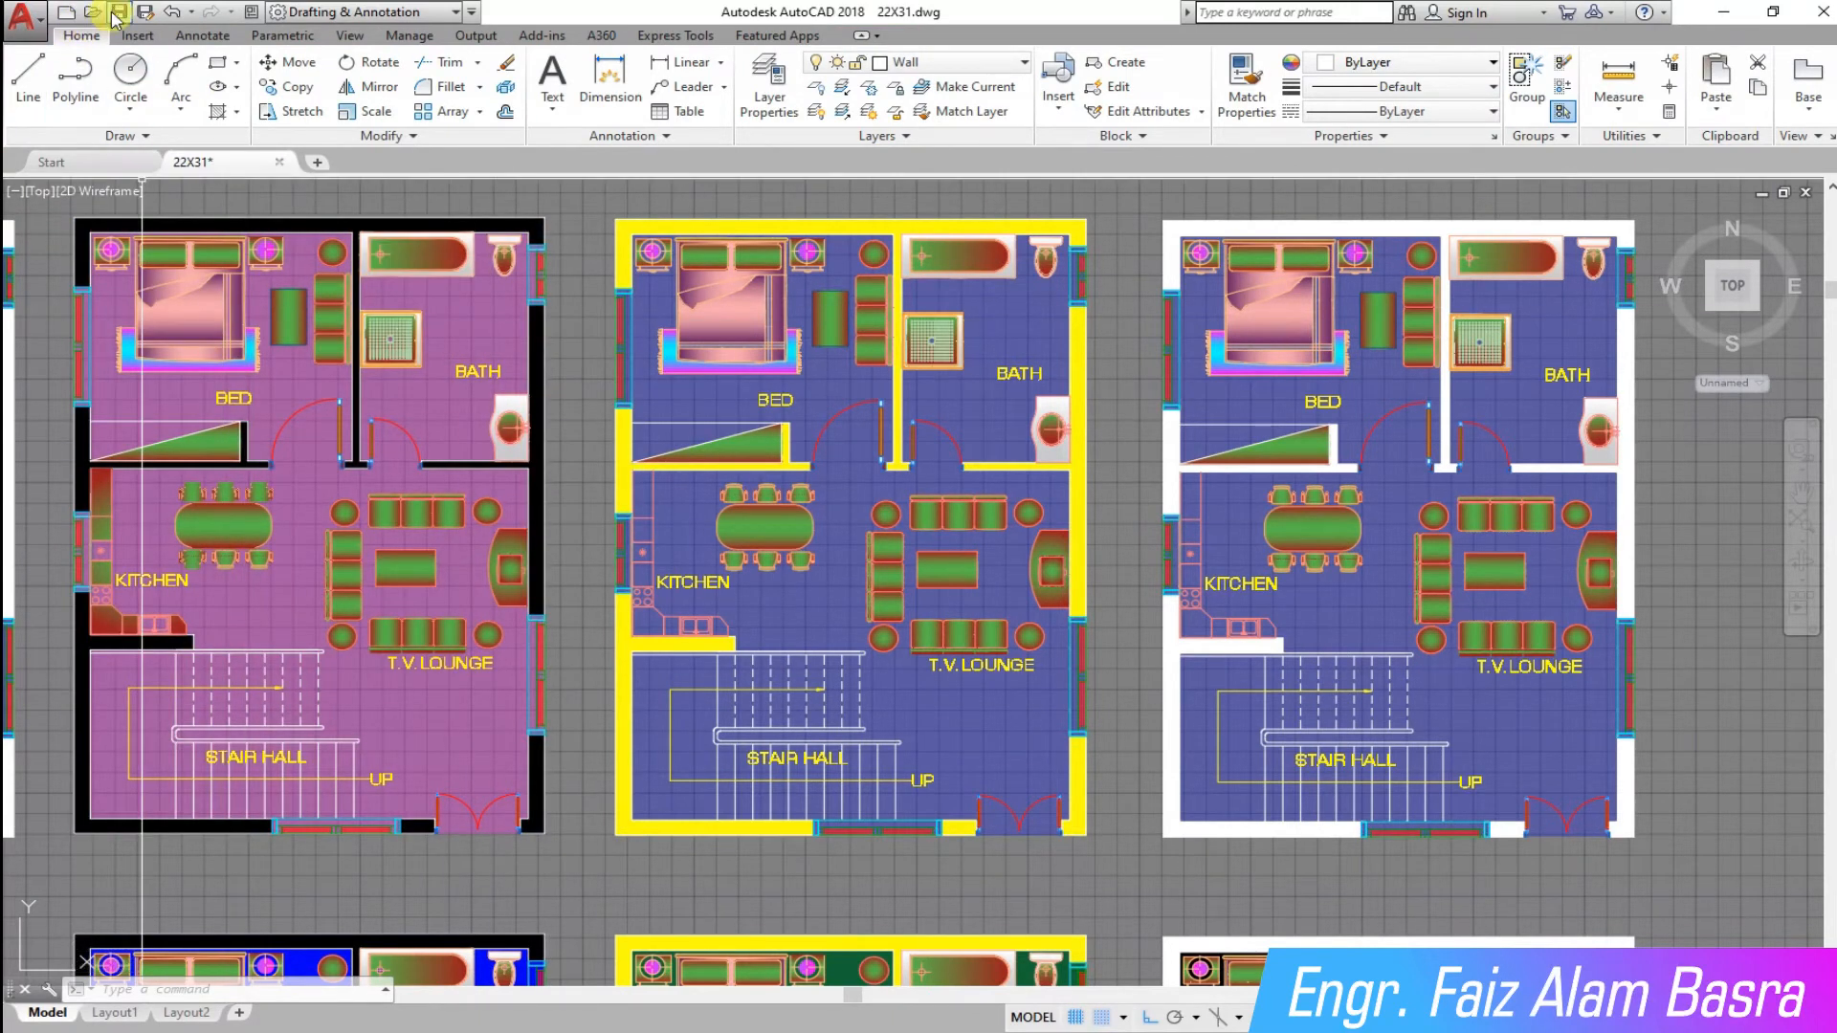
# - Change the transparent hatch of the top-row white-walled plan, directly above the solid black one, to black
pyautogui.scroll(2, 9, 489)
pyautogui.scroll(-2, 29, 474)
pyautogui.scroll(-2, 566, 477)
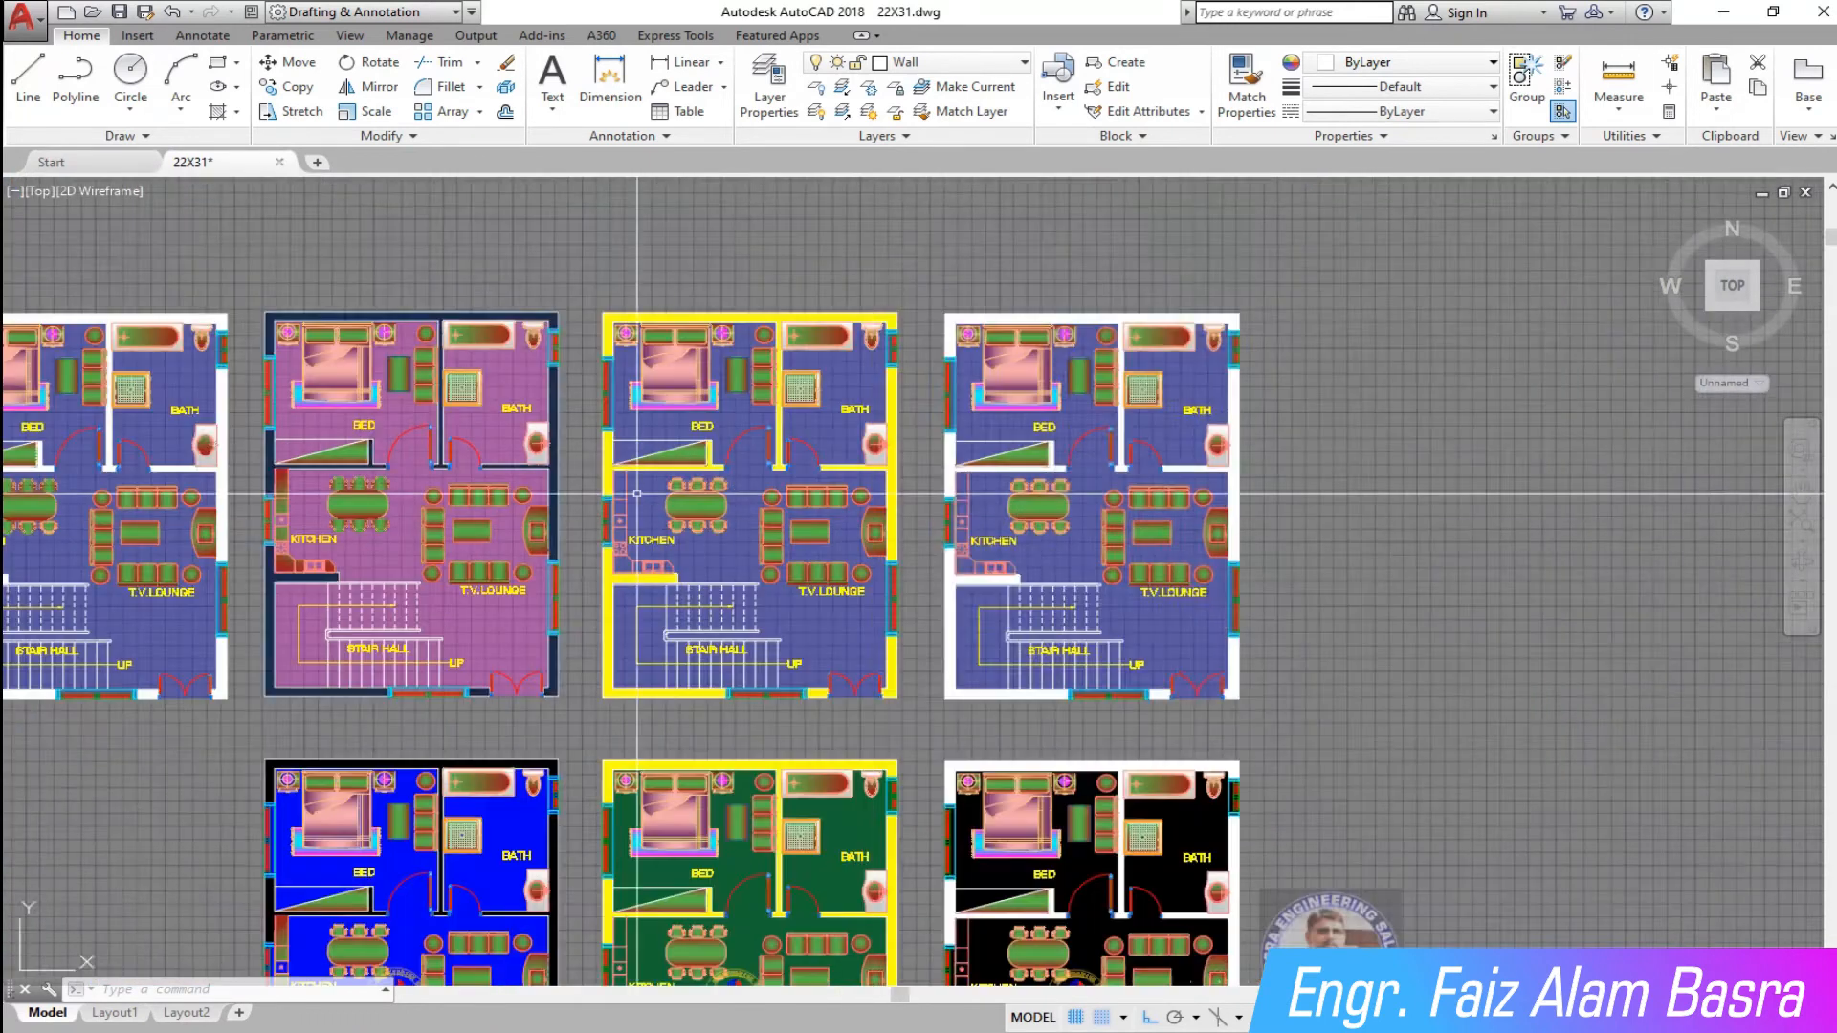
pyautogui.scroll(2, 1081, 516)
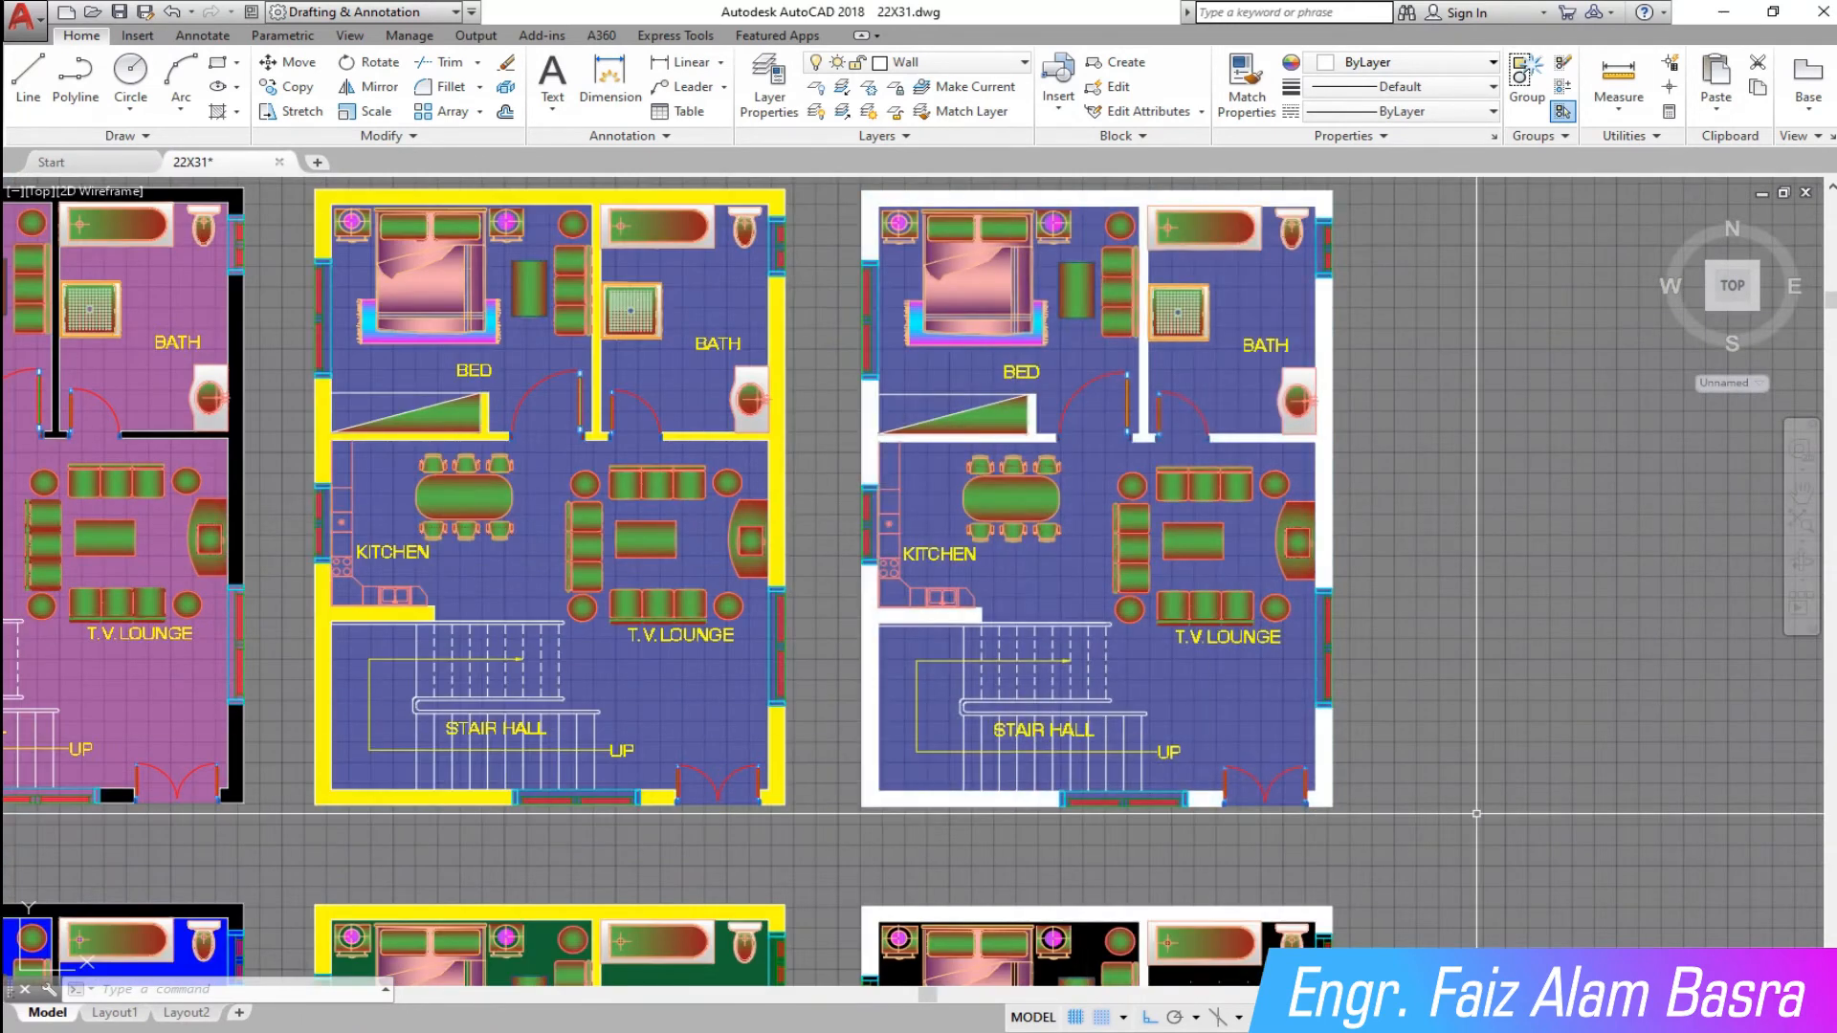
pyautogui.click(692, 89)
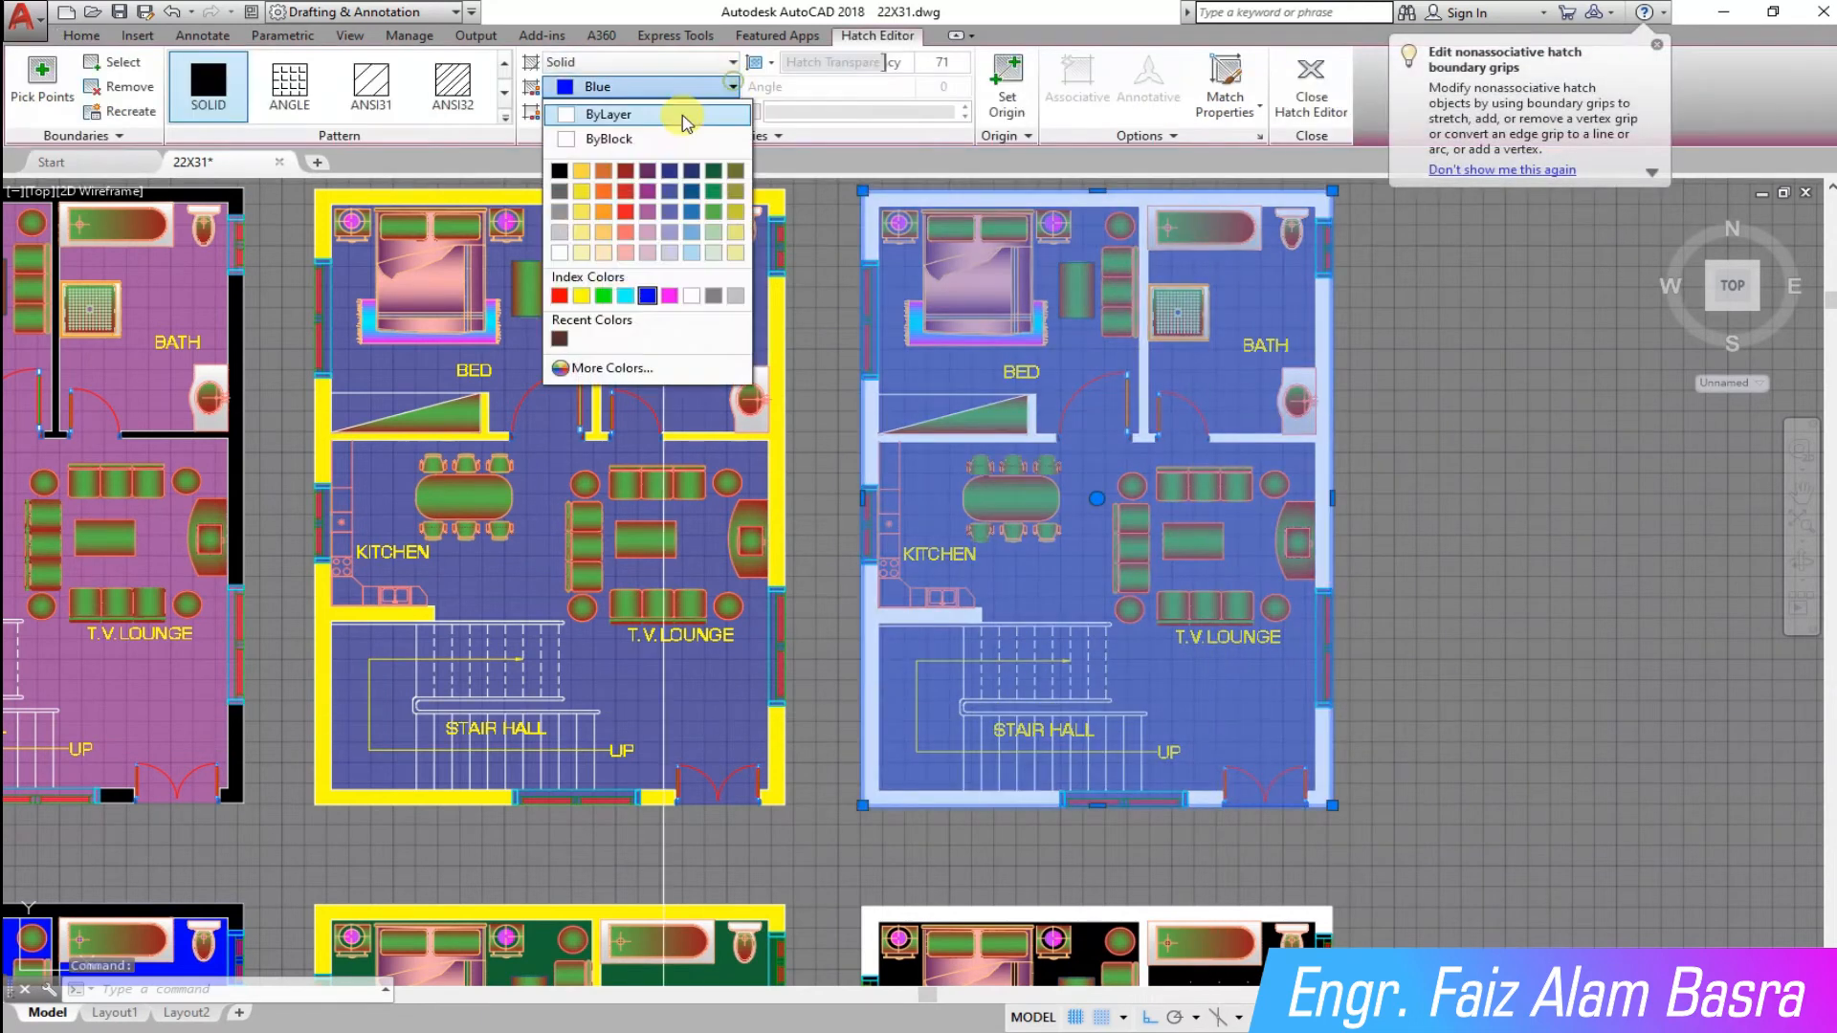
pyautogui.click(560, 168)
pyautogui.press('Escape')
pyautogui.scroll(3, 1410, 360)
pyautogui.scroll(-3, 1410, 359)
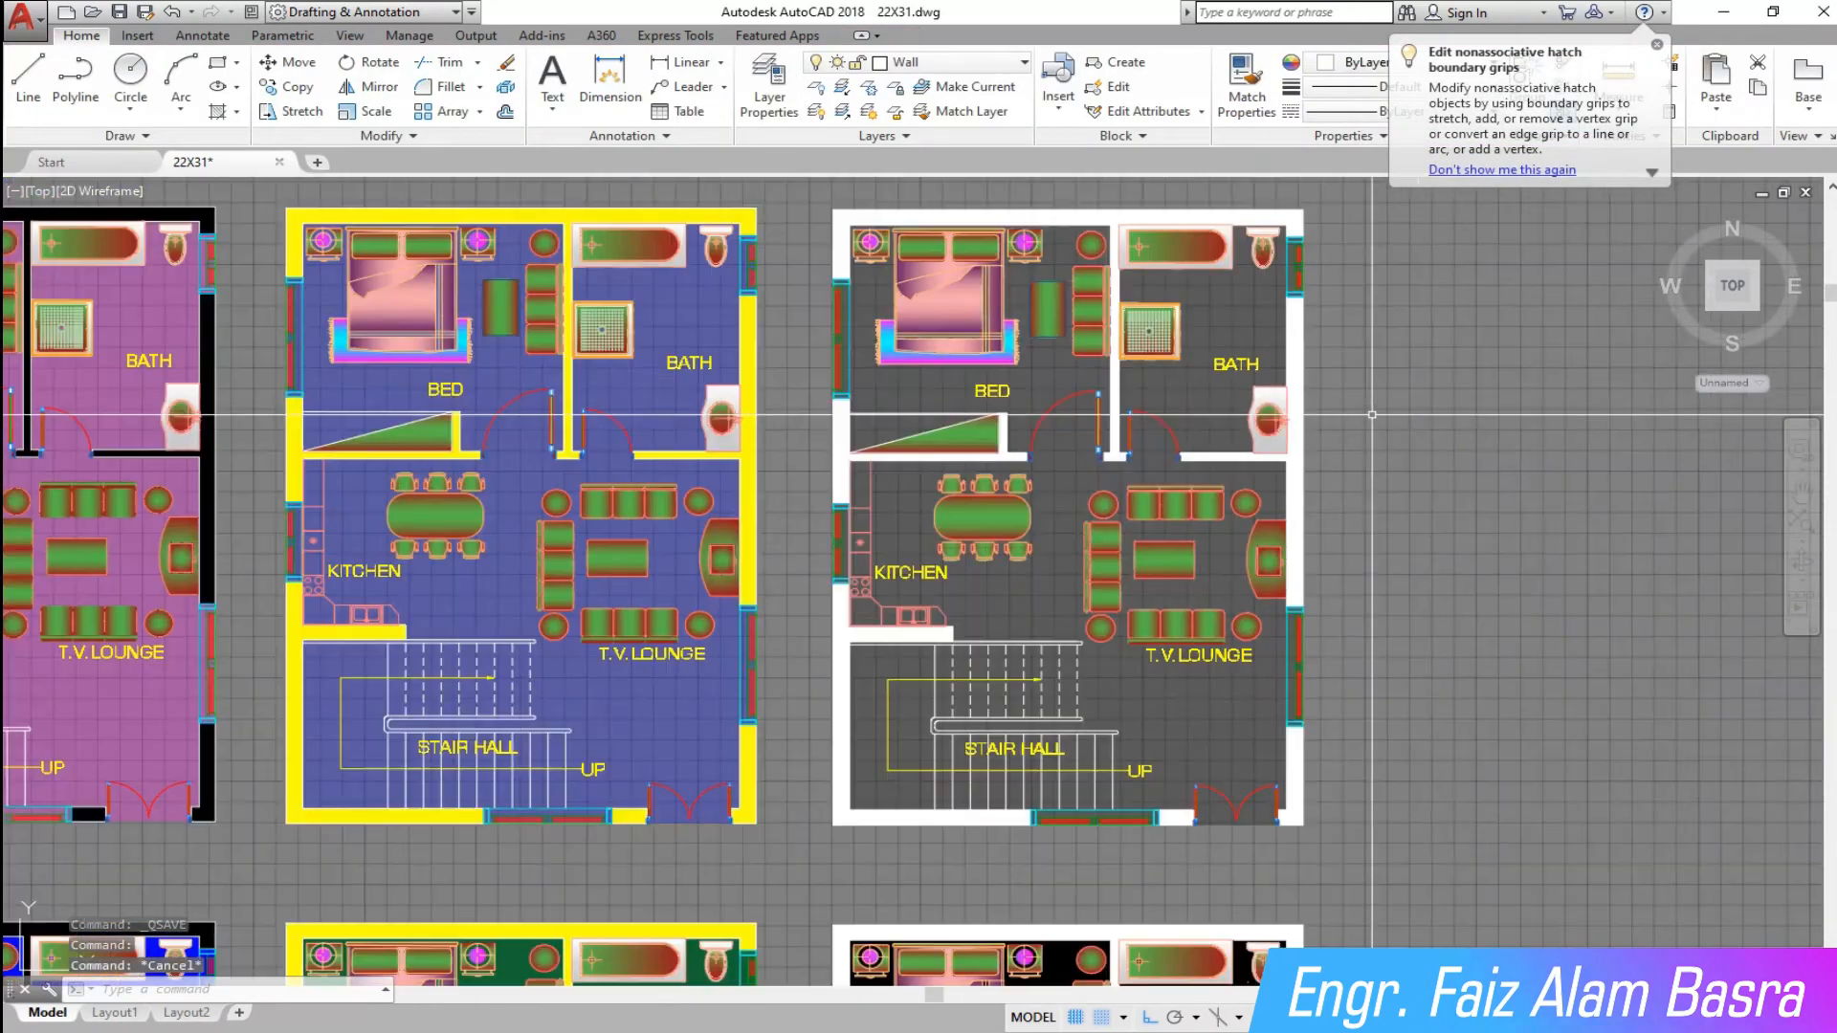
pyautogui.scroll(2, 1373, 383)
pyautogui.scroll(-2, 1373, 383)
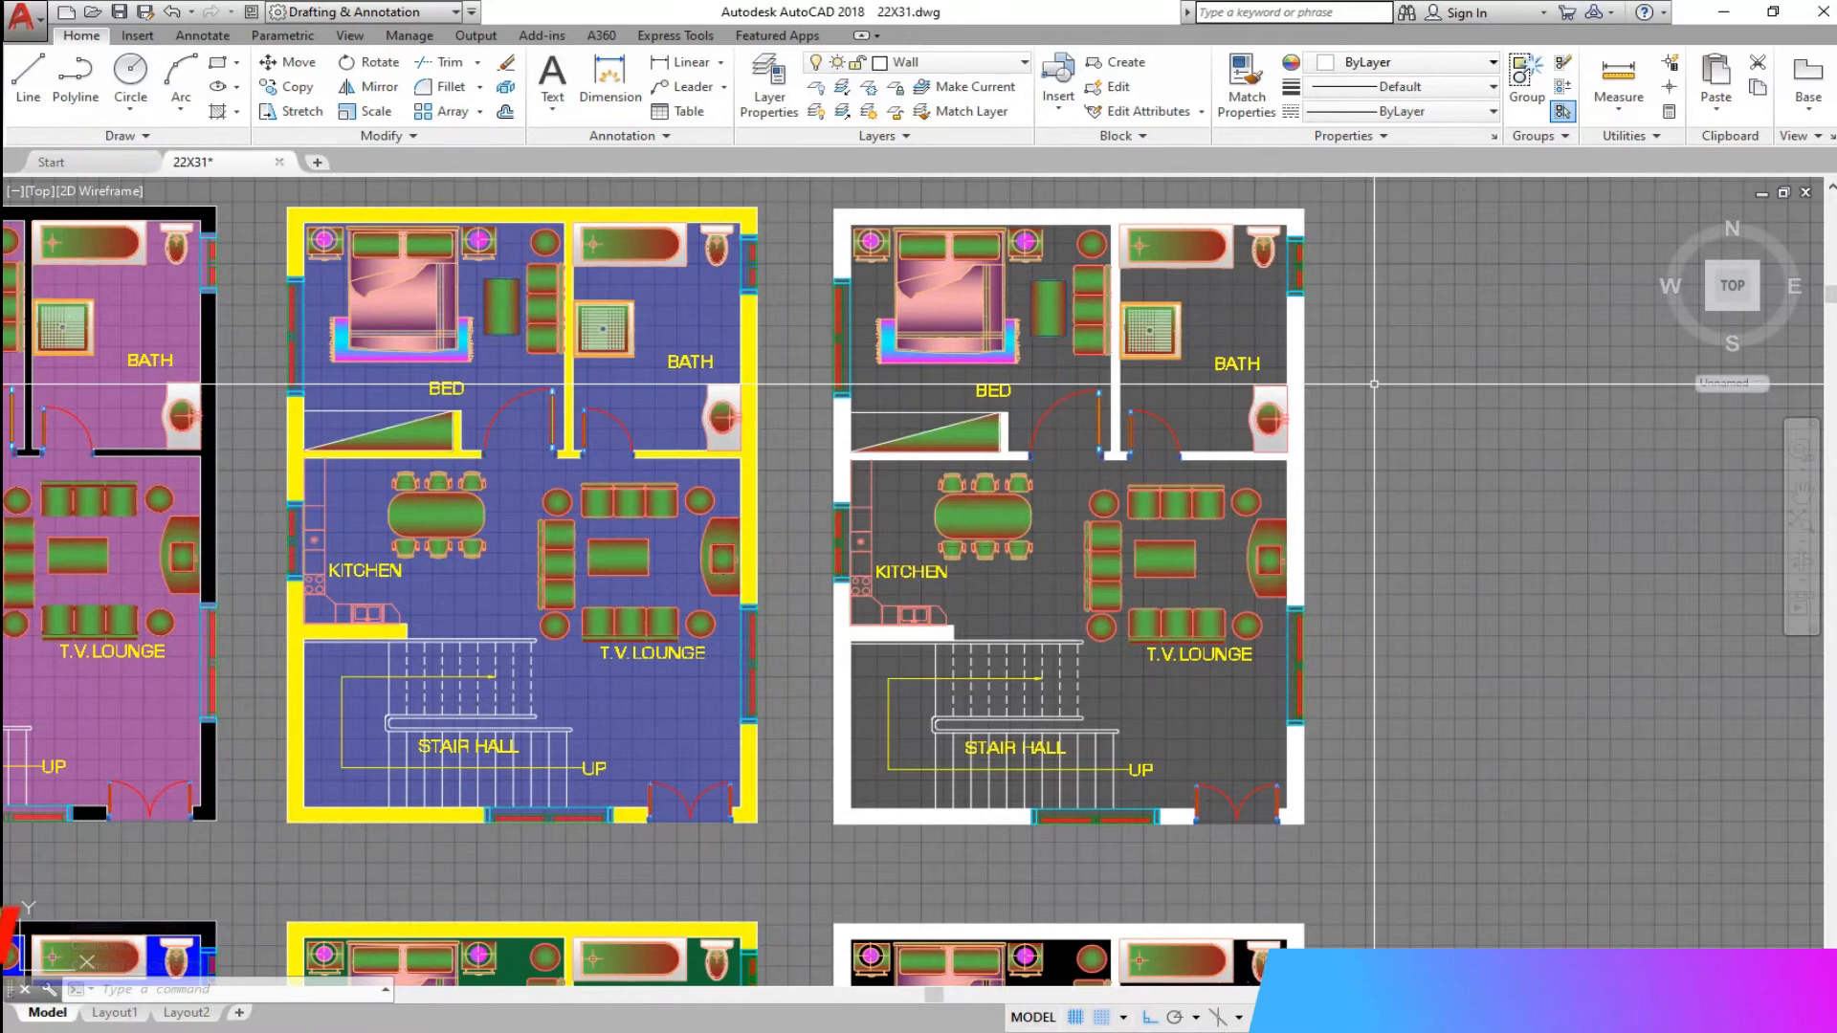
pyautogui.scroll(2, 1374, 382)
pyautogui.scroll(-2, 1374, 384)
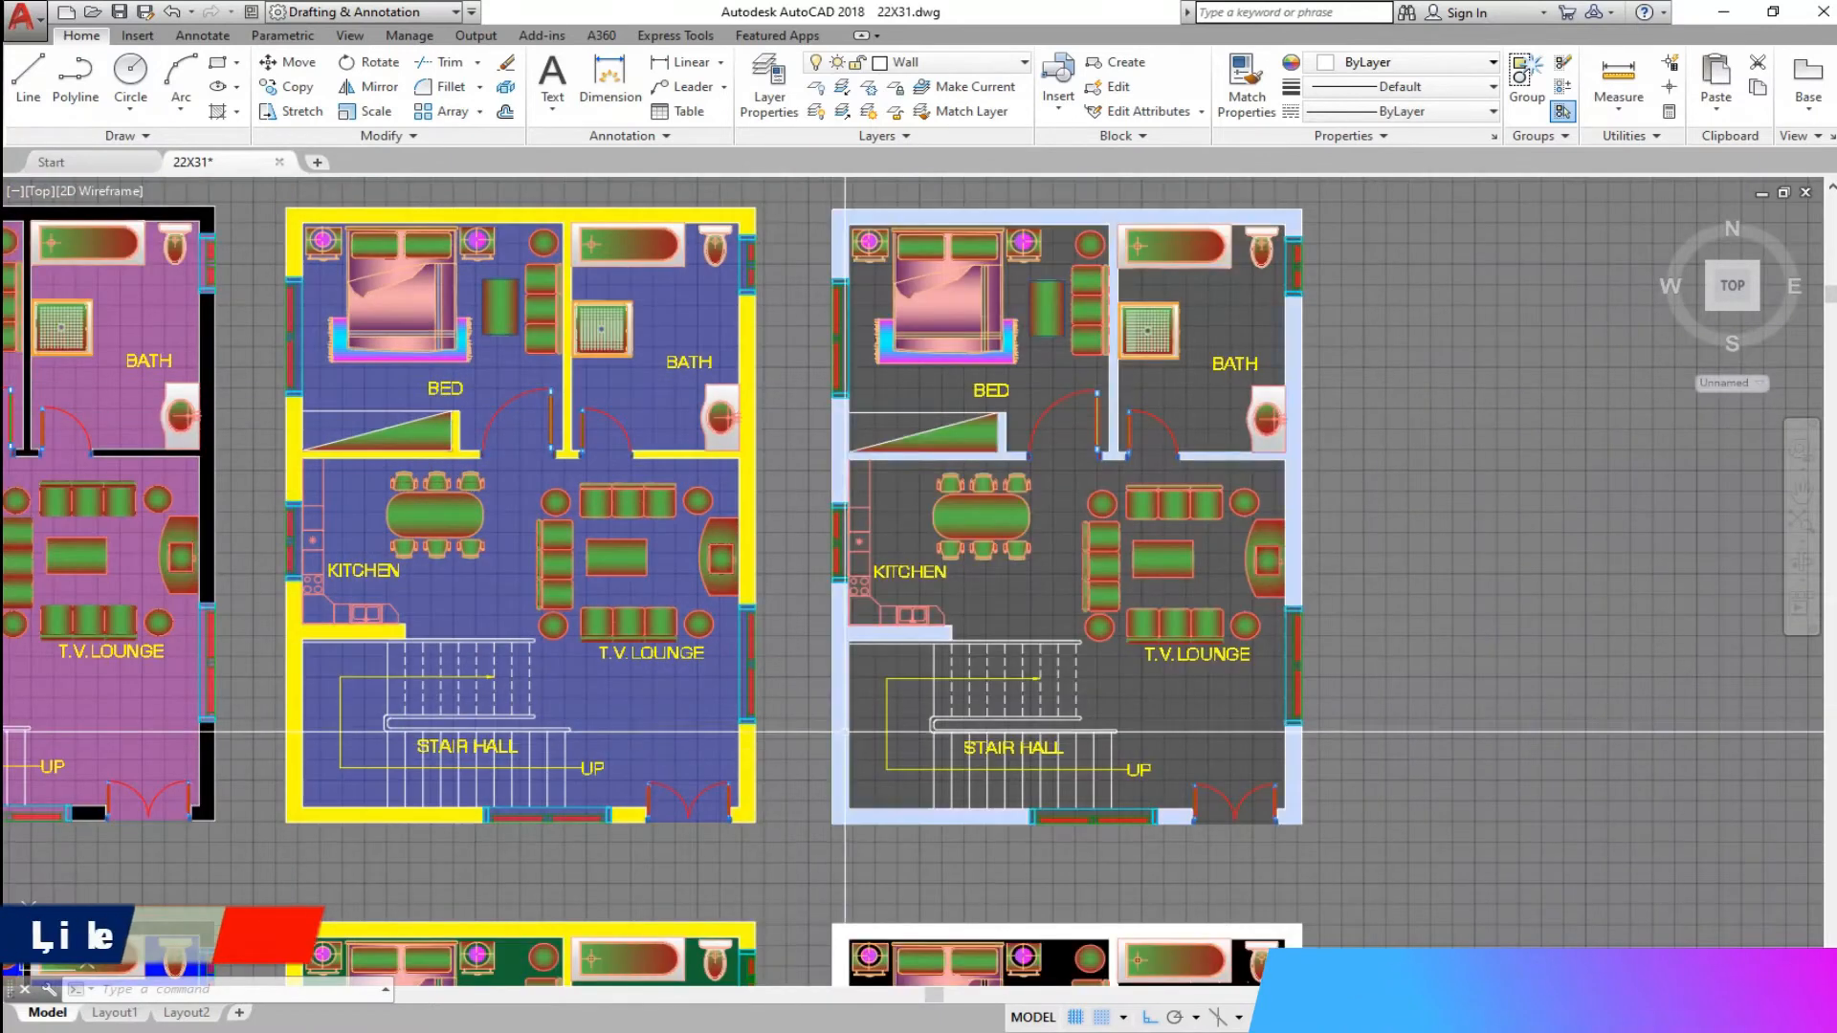
pyautogui.scroll(-3, 840, 734)
pyautogui.scroll(2, 956, 717)
pyautogui.scroll(-1, 1127, 705)
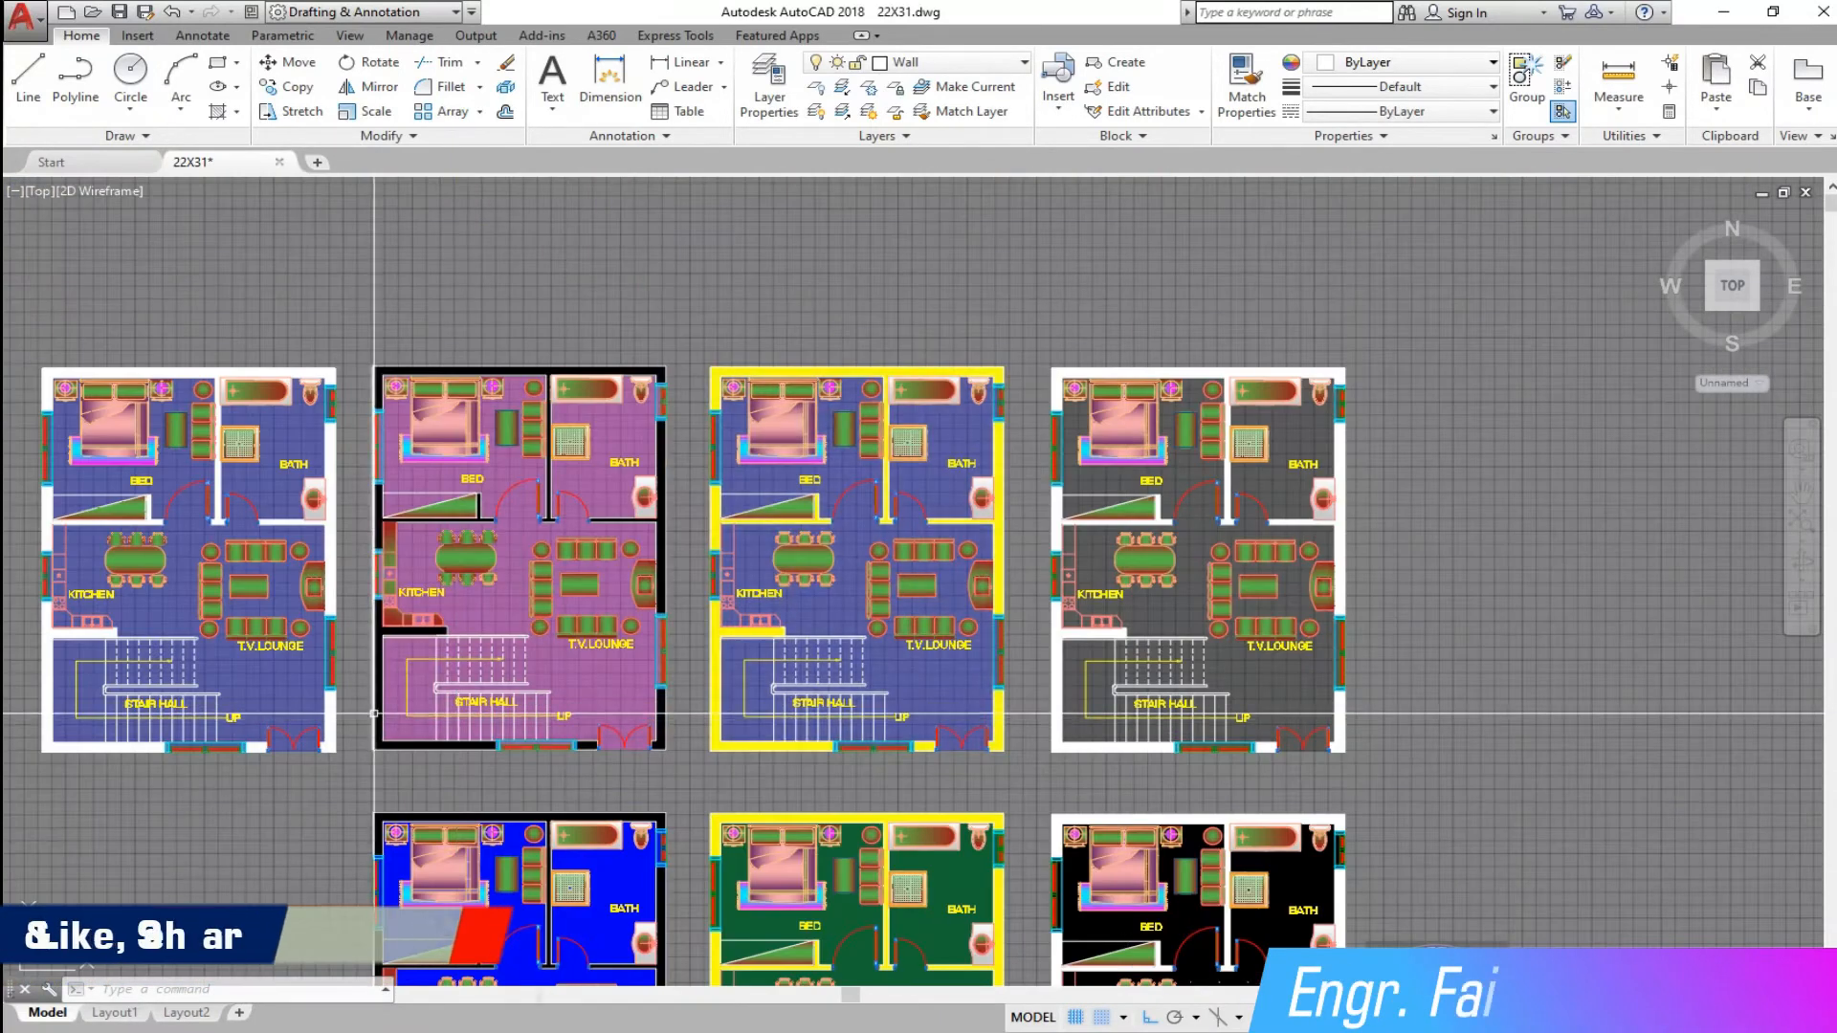
# - Change the hatch of the white-walled plan beside the magenta one to the orange-brown colour 205,105,40
pyautogui.scroll(2, 374, 719)
pyautogui.scroll(-2, 1116, 639)
pyautogui.scroll(4, 426, 480)
pyautogui.click(478, 414)
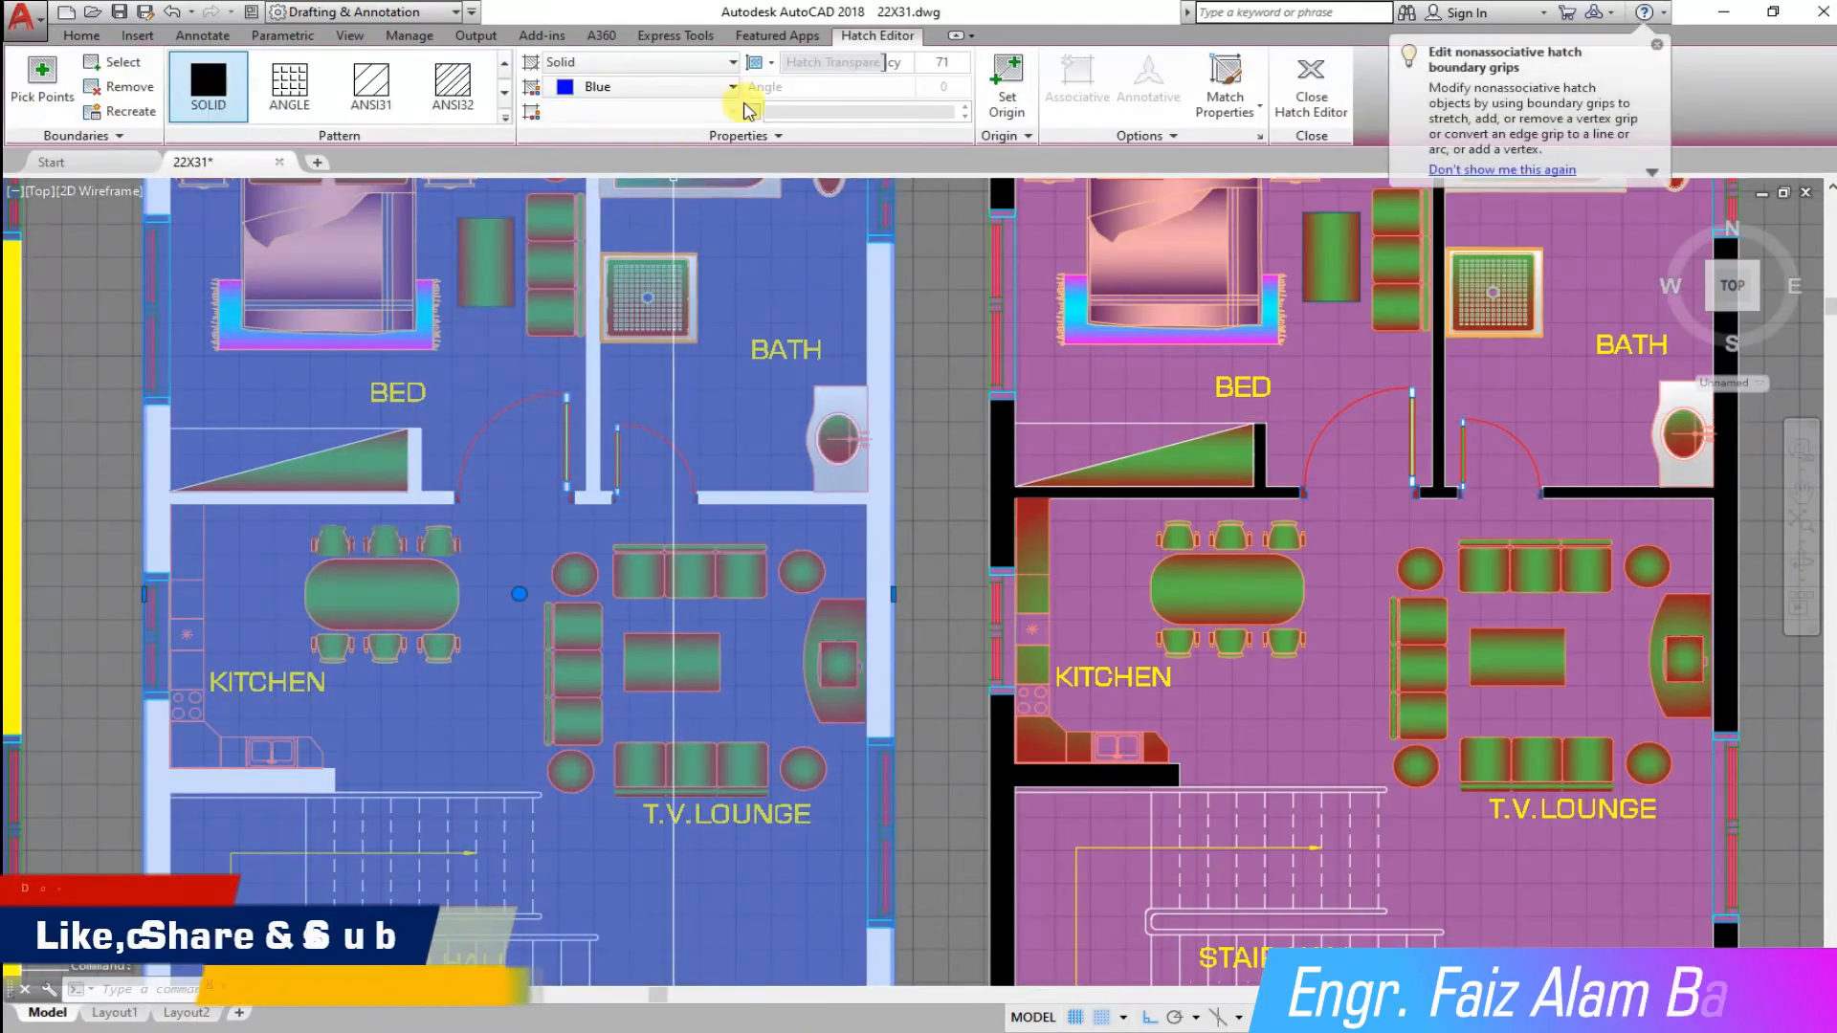
pyautogui.click(732, 86)
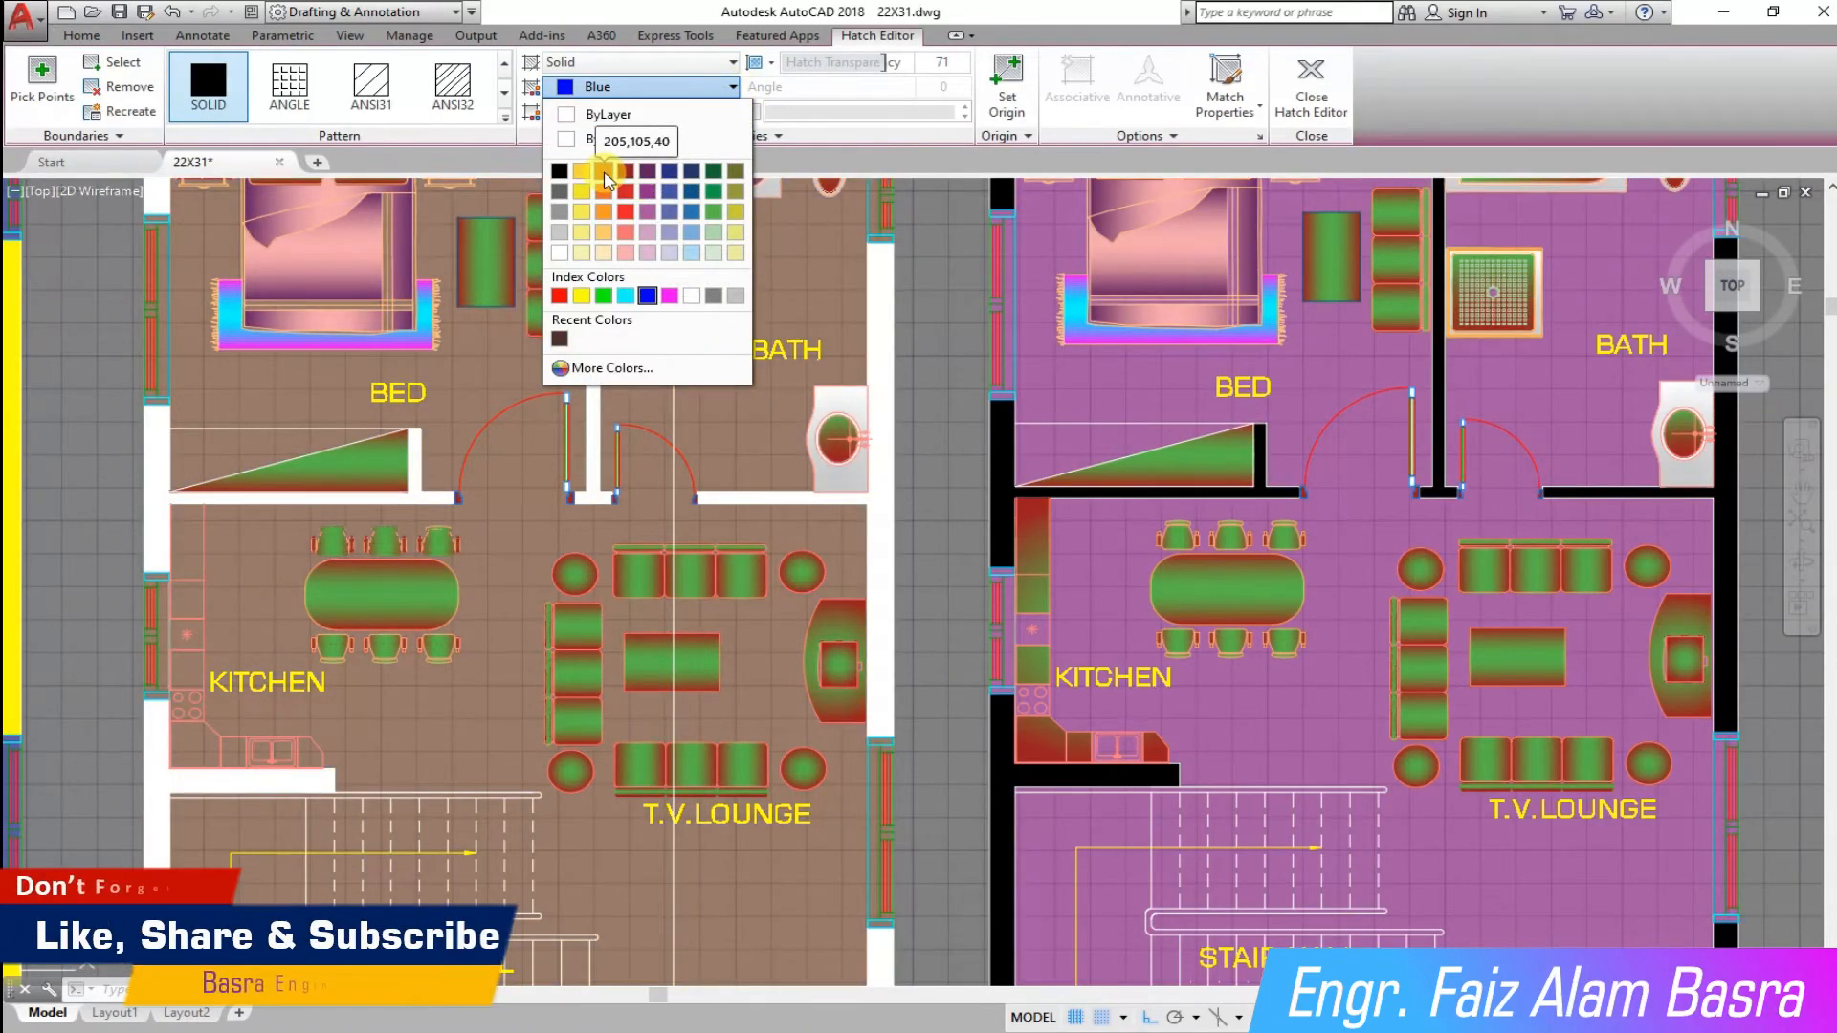
pyautogui.click(604, 174)
pyautogui.press('Escape')
pyautogui.scroll(-2, 847, 466)
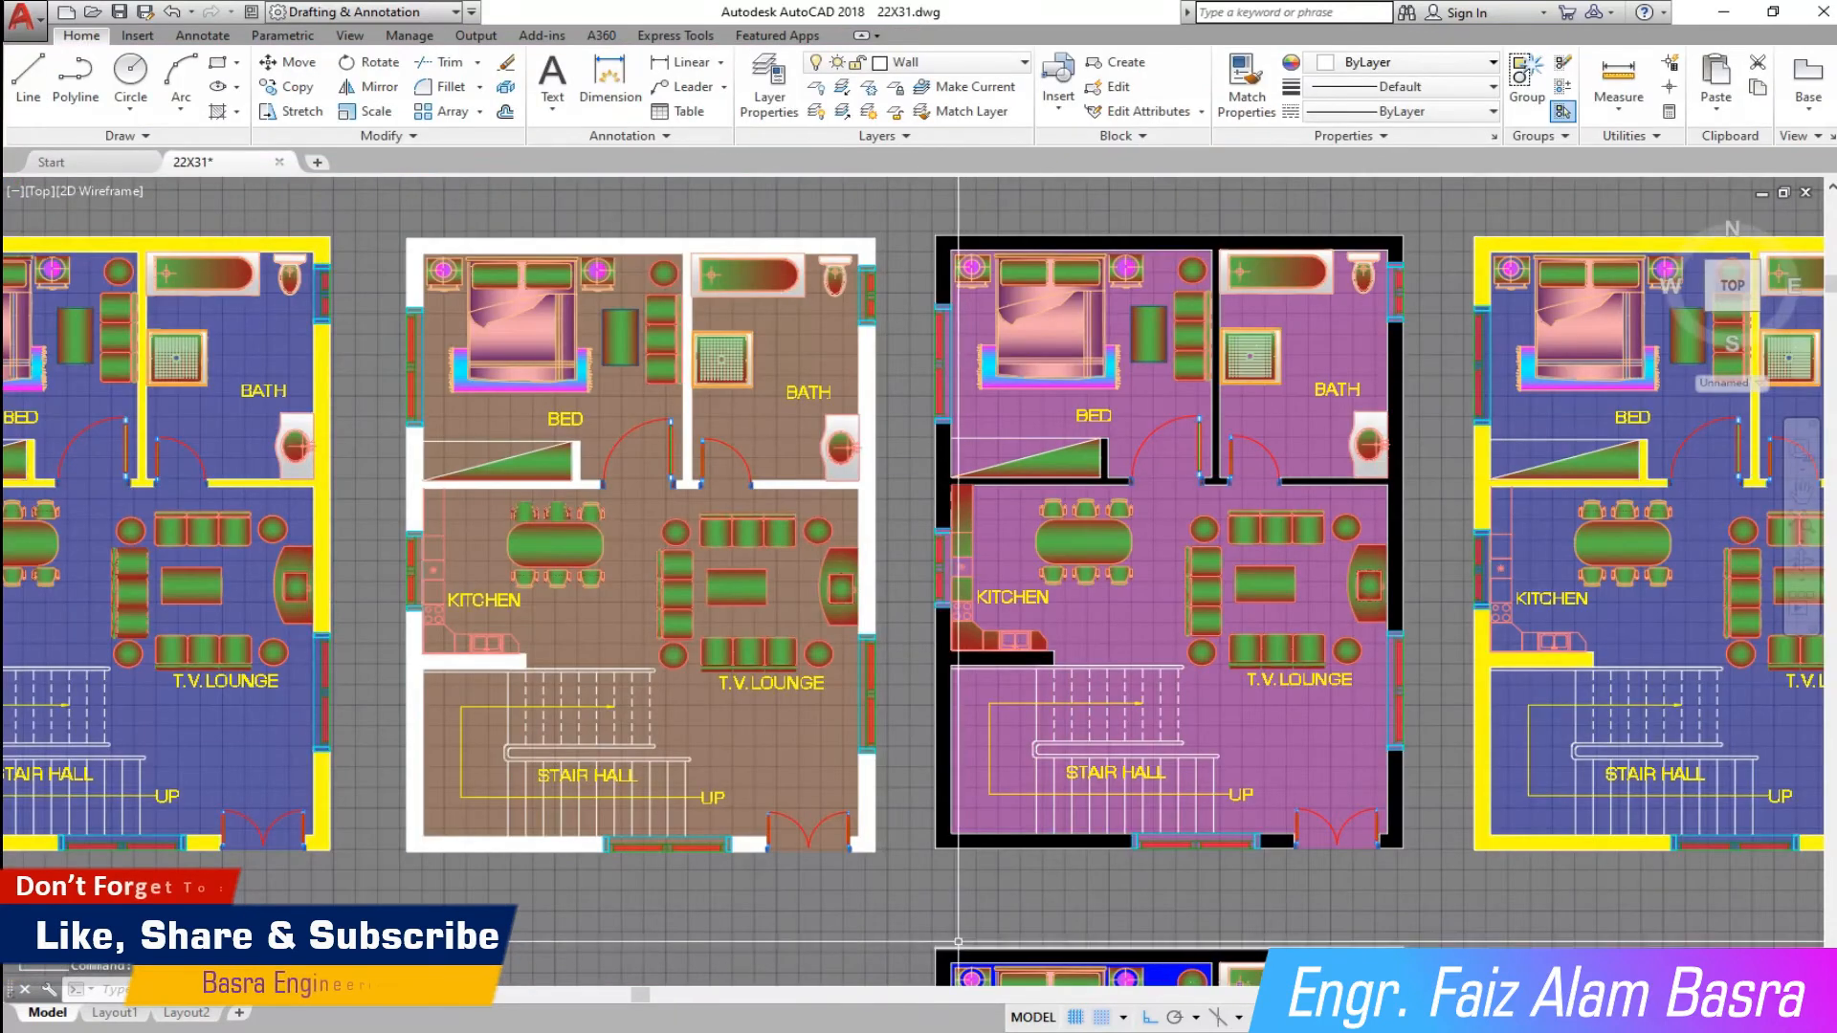
# - Change the hatch of the yellow-walled plan beside the brown-filled one to Cyan
pyautogui.scroll(-2, 1072, 751)
pyautogui.scroll(4, 373, 747)
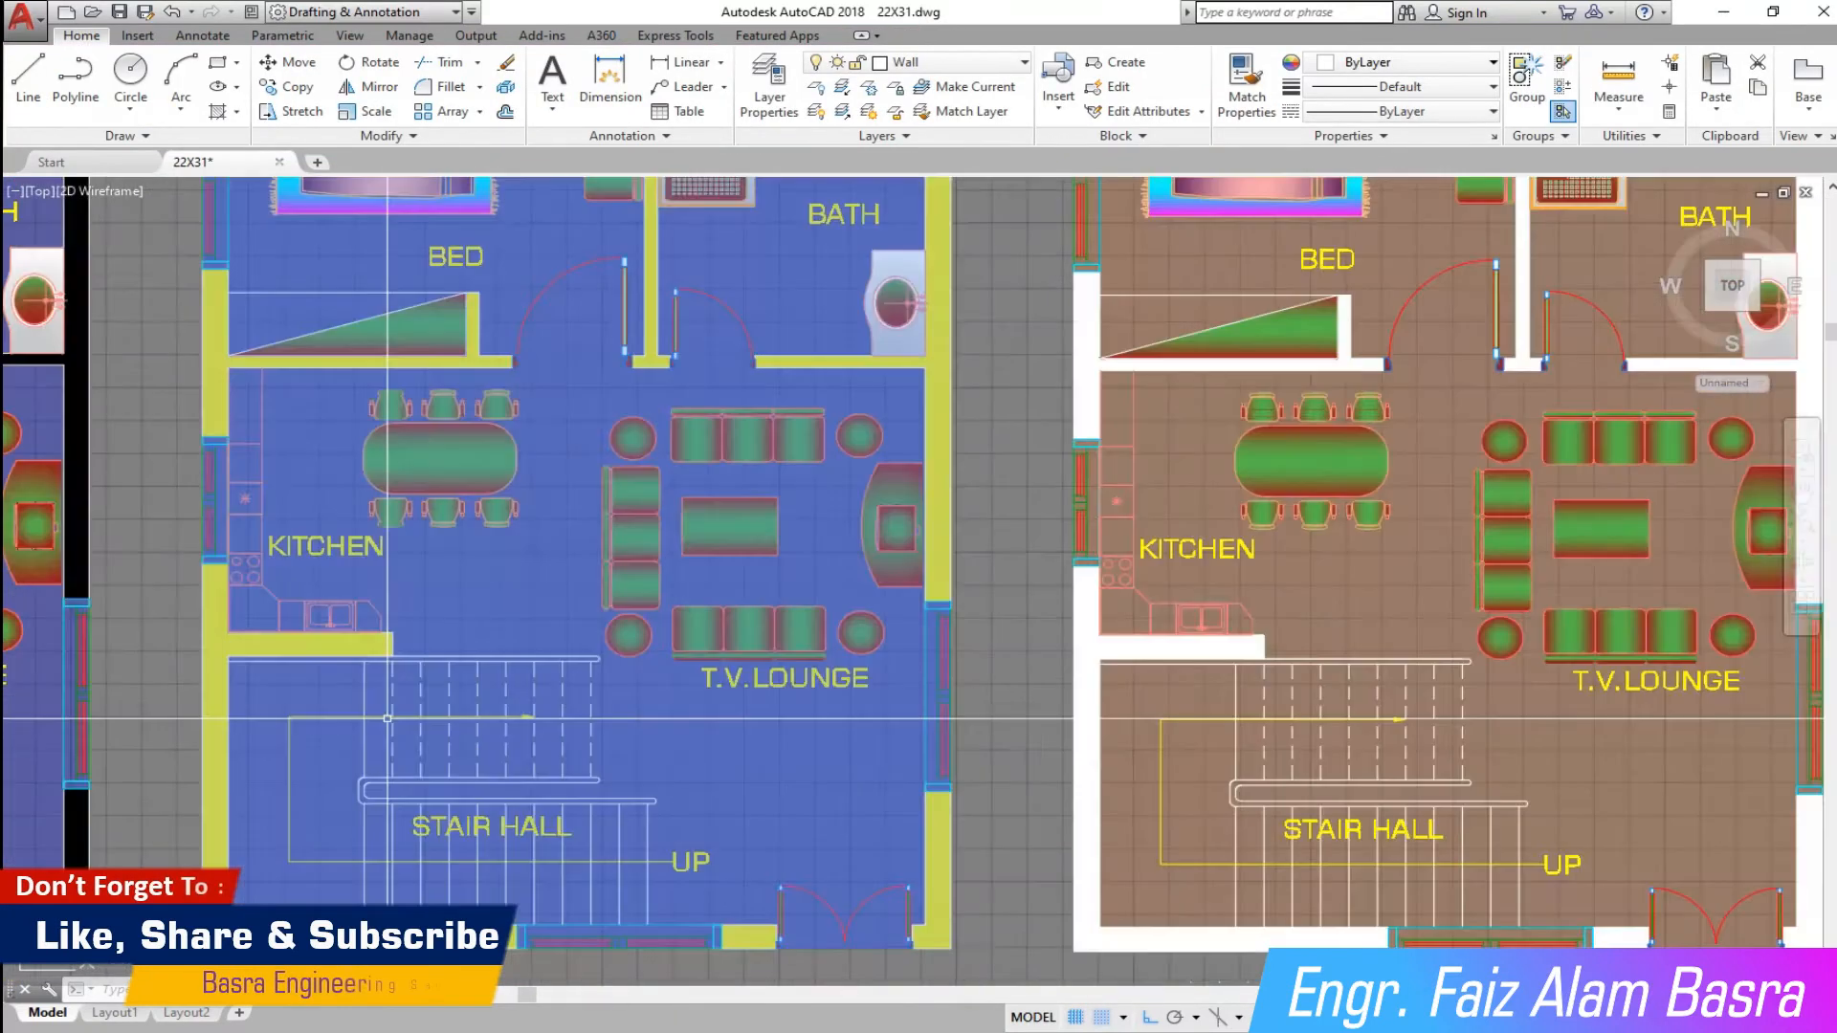
pyautogui.scroll(-4, 786, 631)
pyautogui.scroll(2, 566, 656)
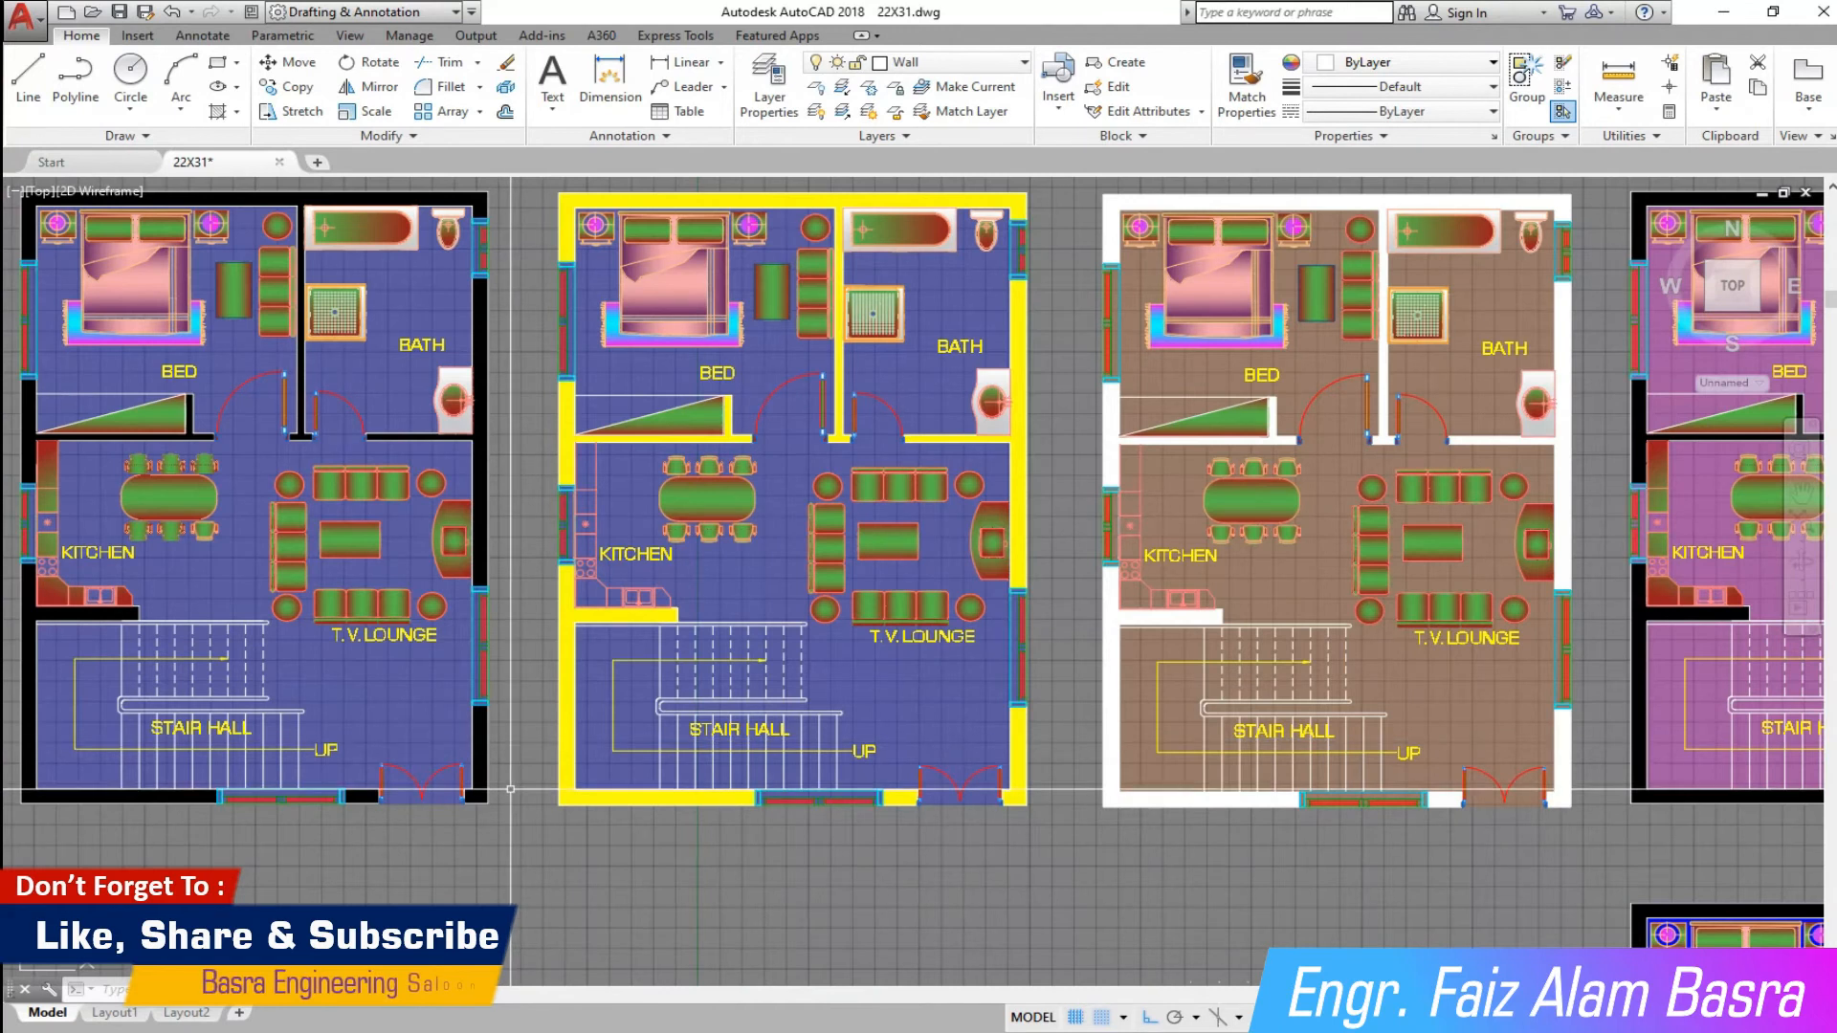
pyautogui.scroll(-2, 500, 784)
pyautogui.scroll(2, 727, 799)
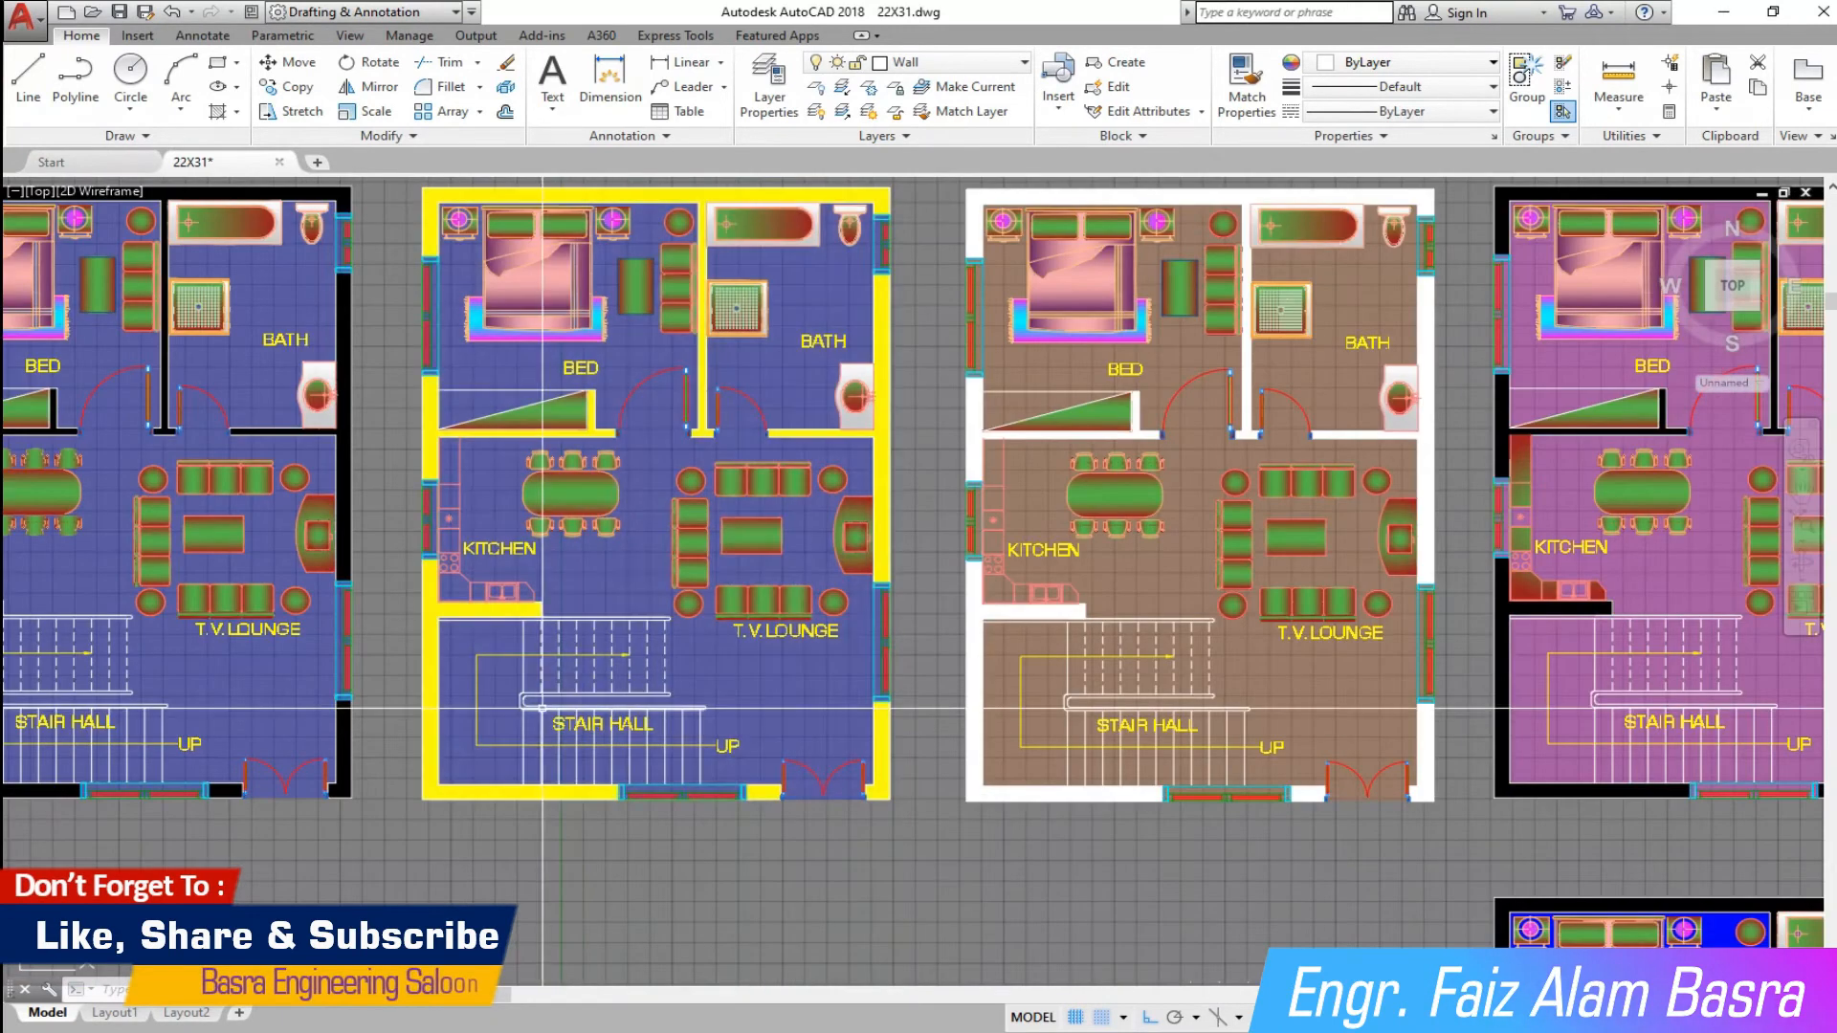
pyautogui.click(737, 772)
pyautogui.click(732, 86)
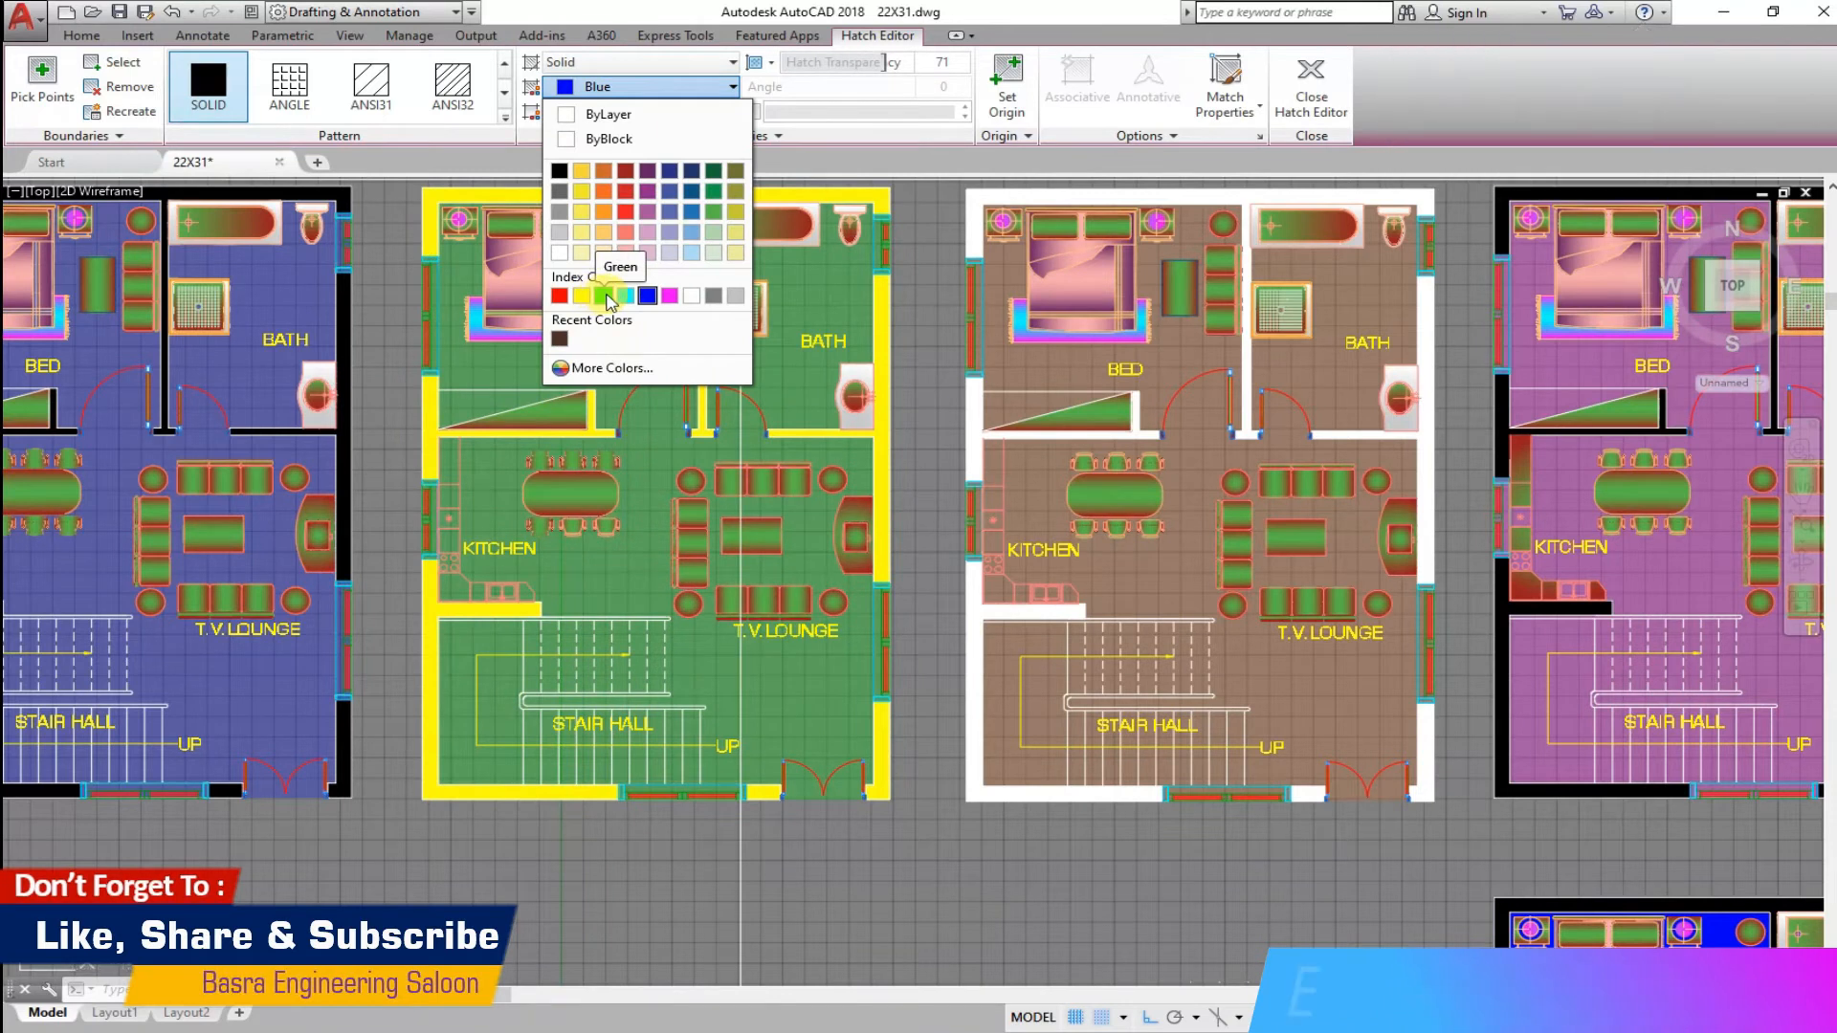
pyautogui.click(627, 296)
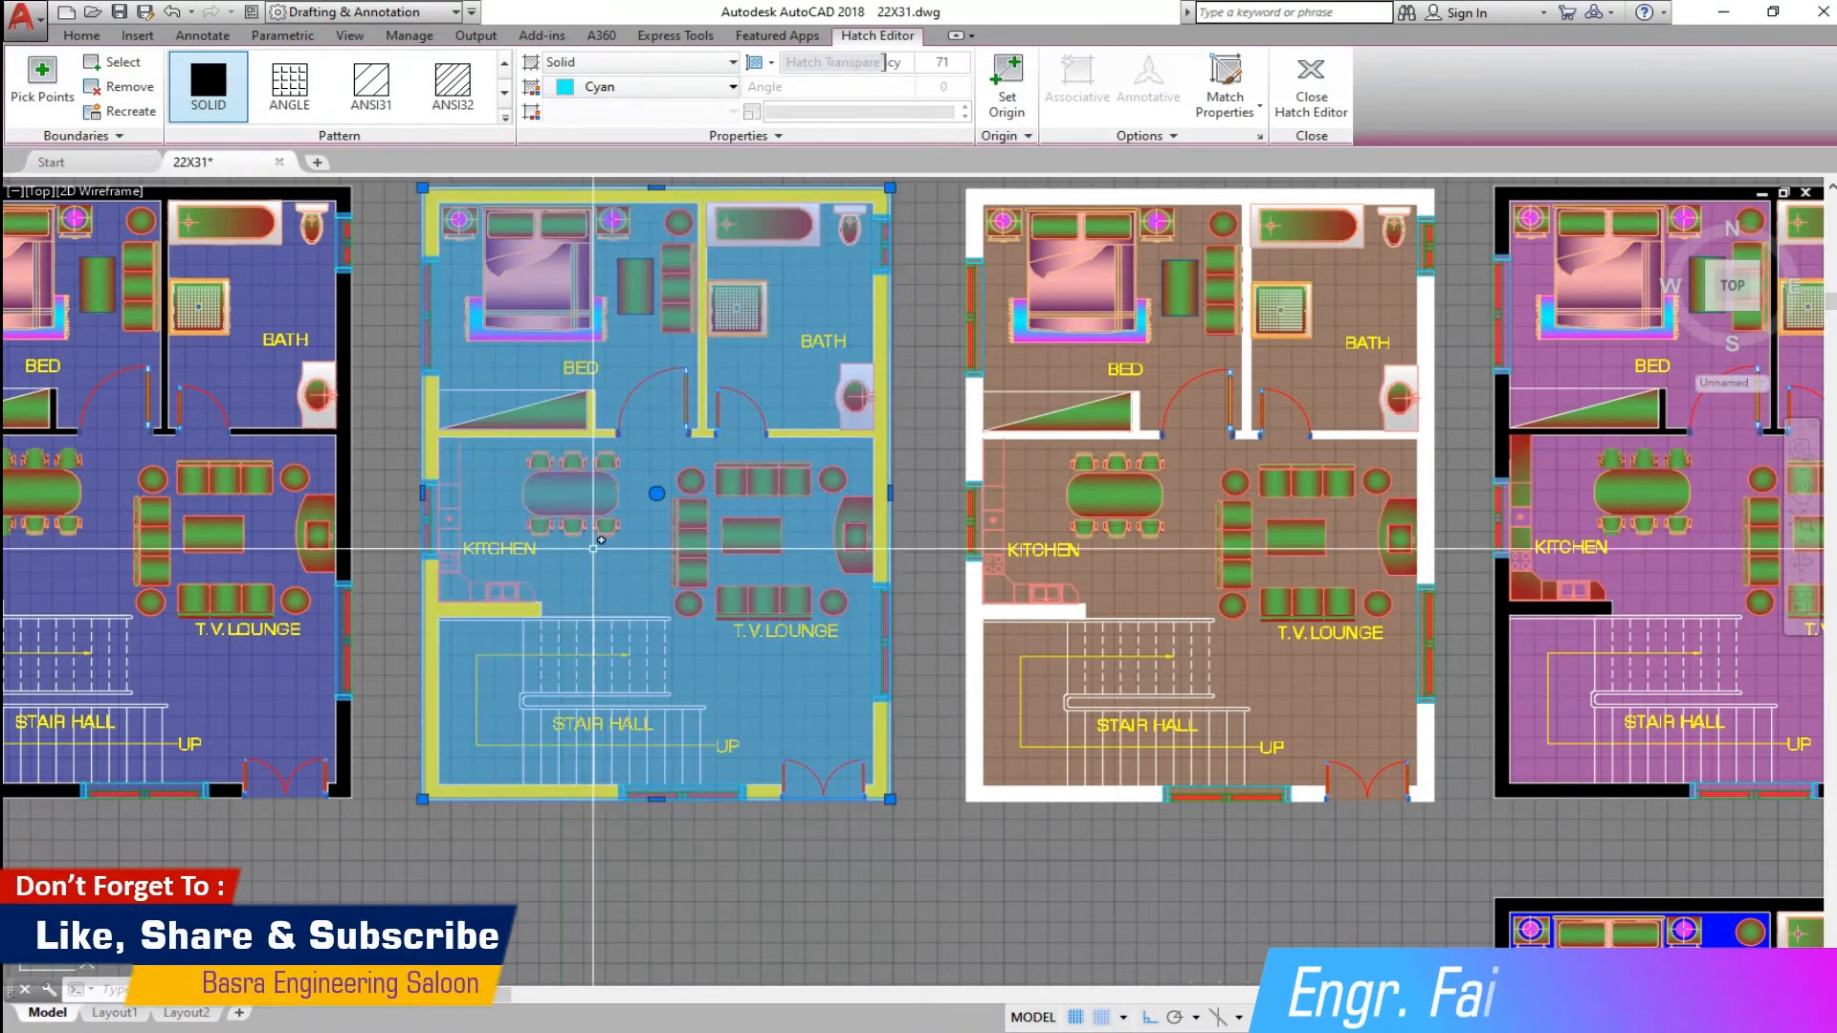
pyautogui.press('Return')
pyautogui.scroll(-2, 543, 581)
pyautogui.scroll(2, 768, 614)
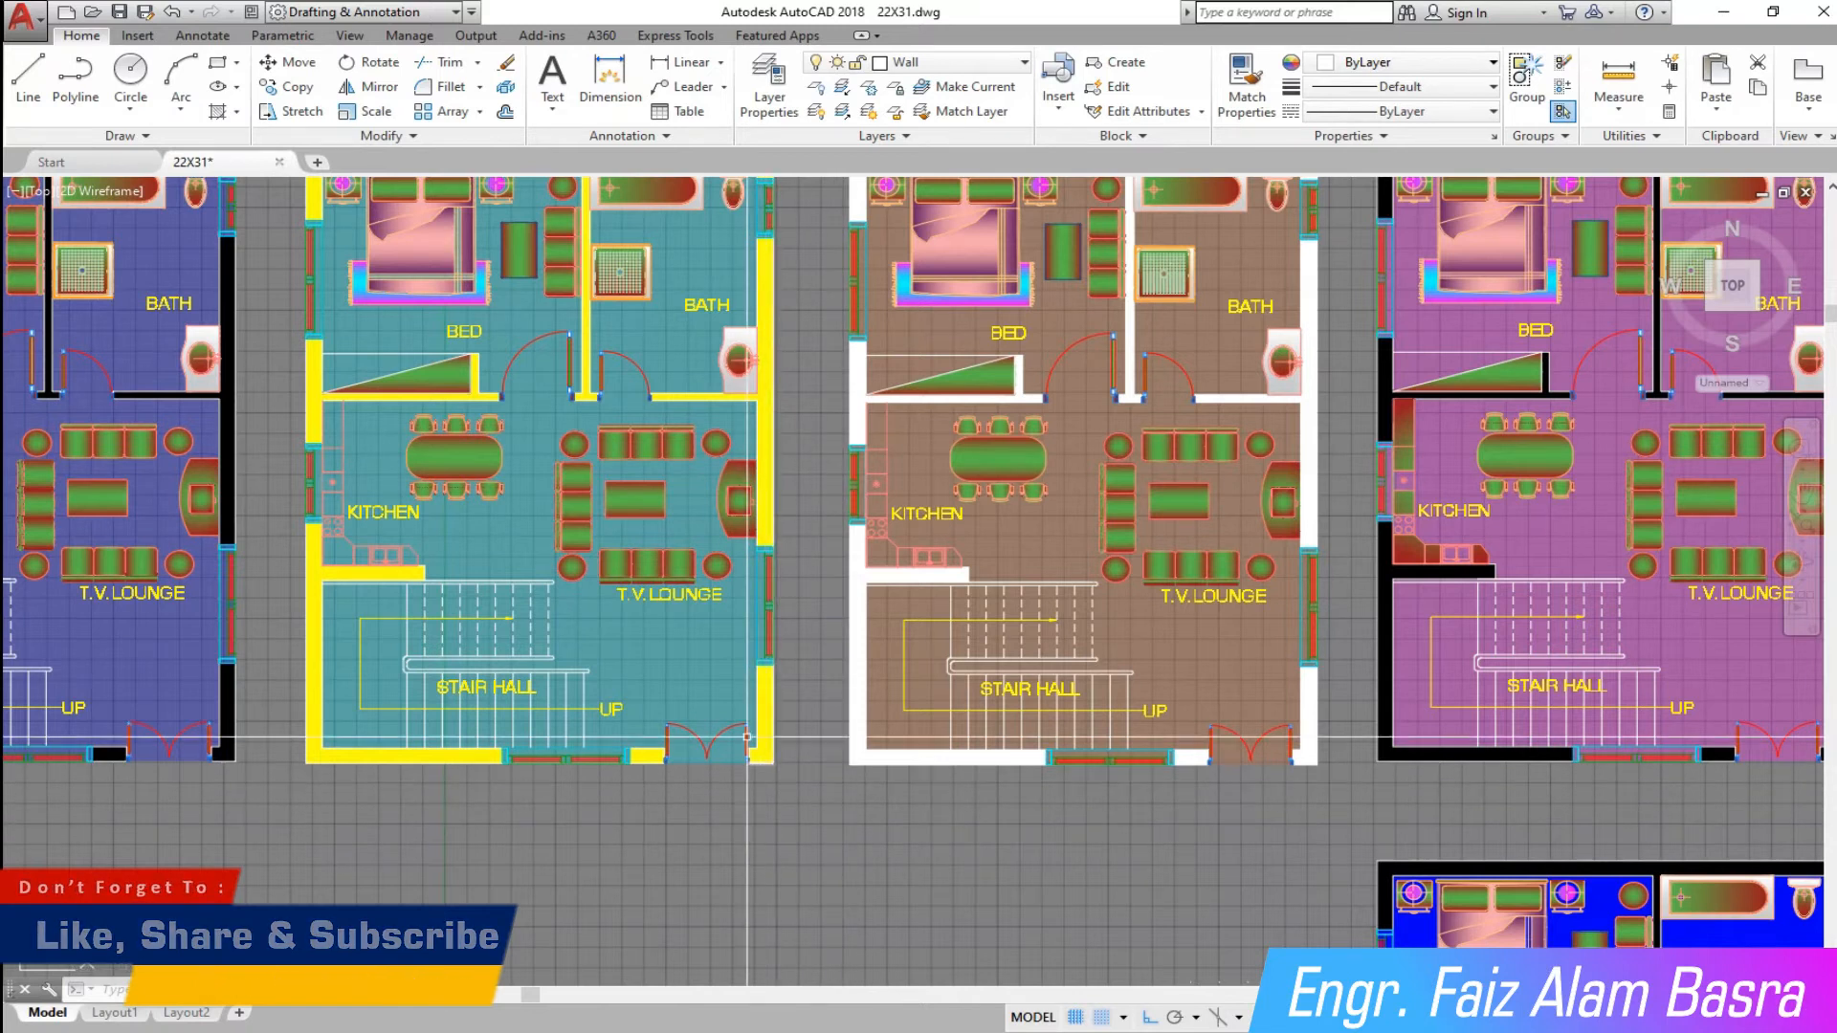
# - Delete the cyan-filled yellow-walled plan and the brown-filled white-walled plan from the top row
pyautogui.scroll(-2, 747, 736)
pyautogui.scroll(2, 749, 657)
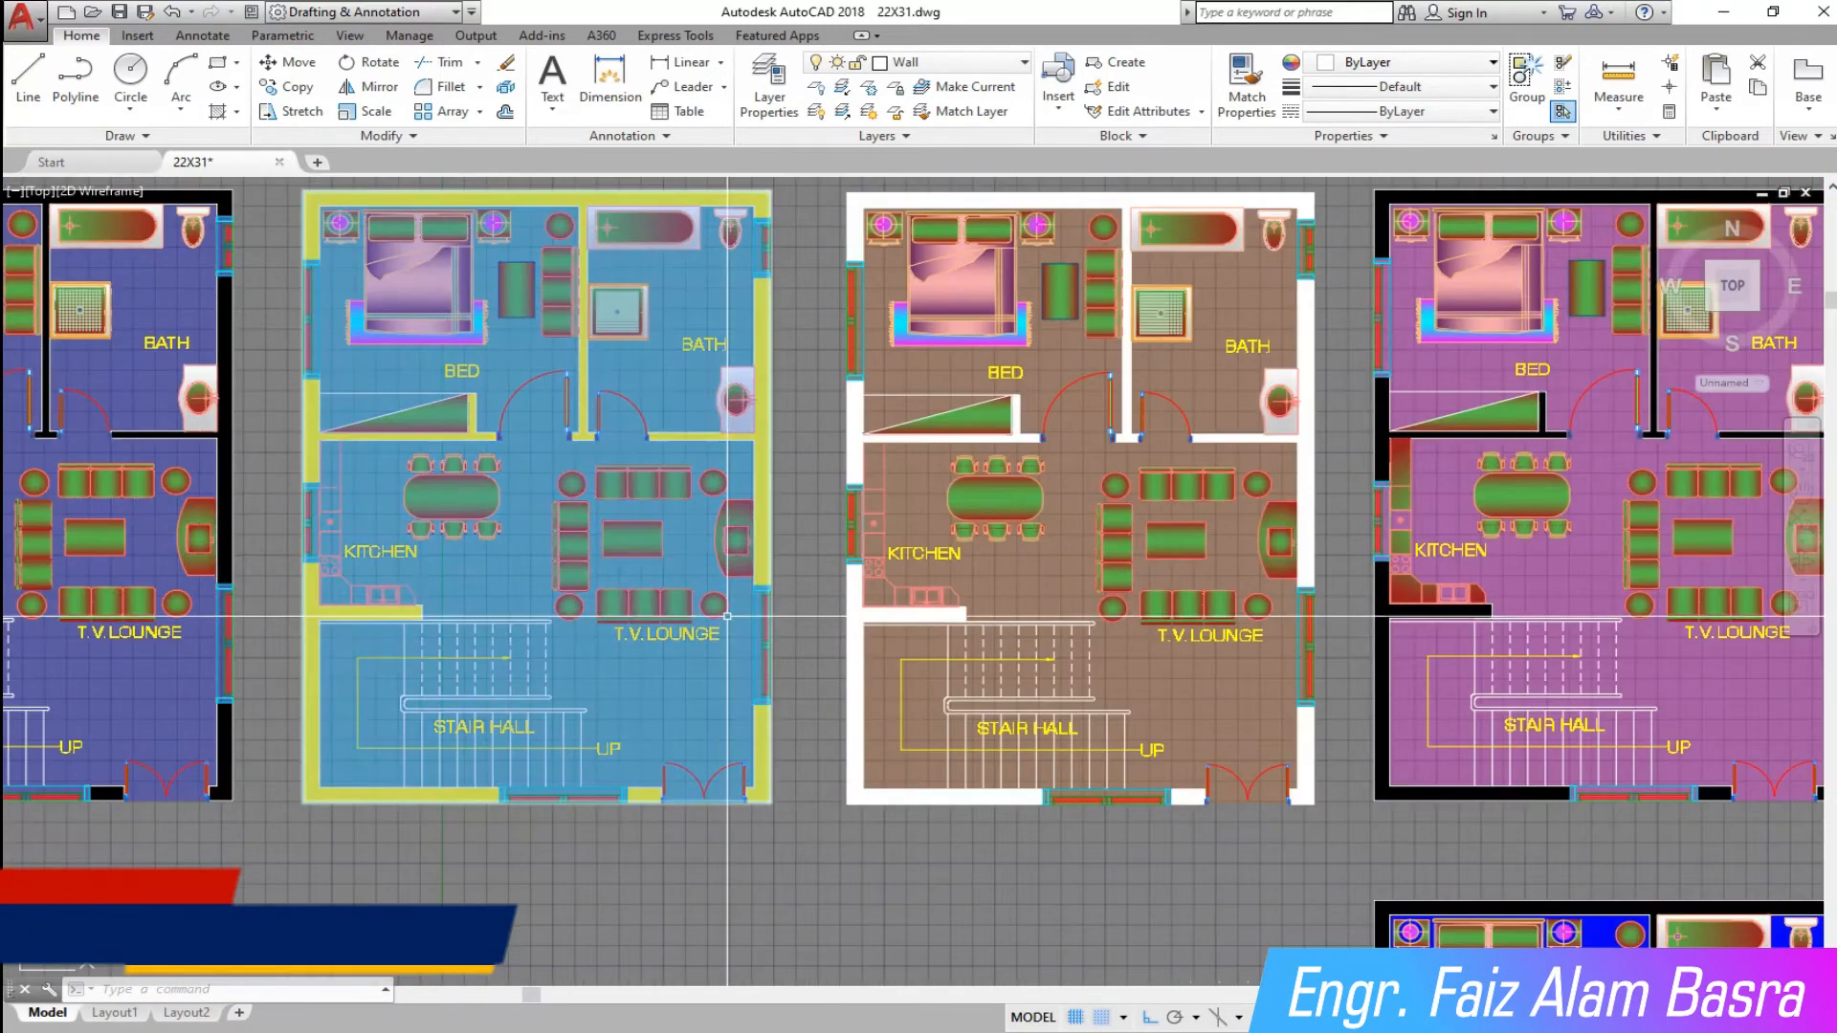
pyautogui.scroll(2, 359, 575)
pyautogui.scroll(-2, 727, 520)
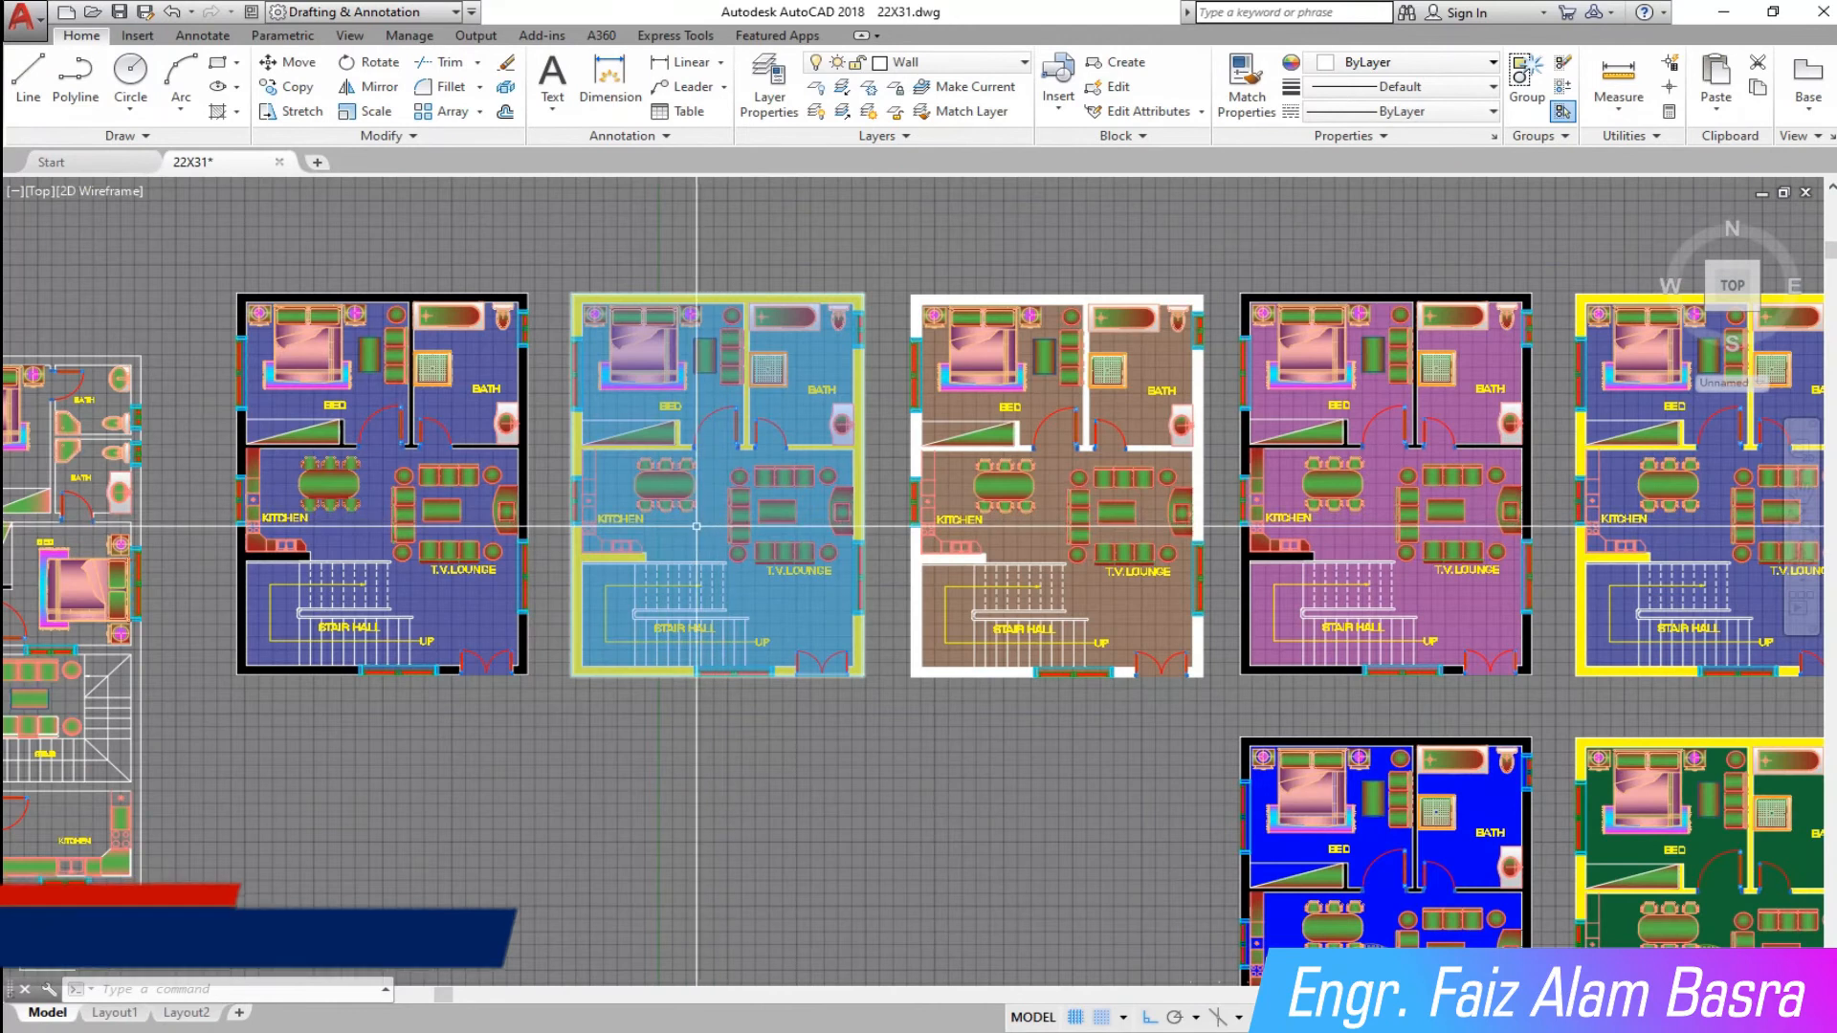
pyautogui.click(1218, 710)
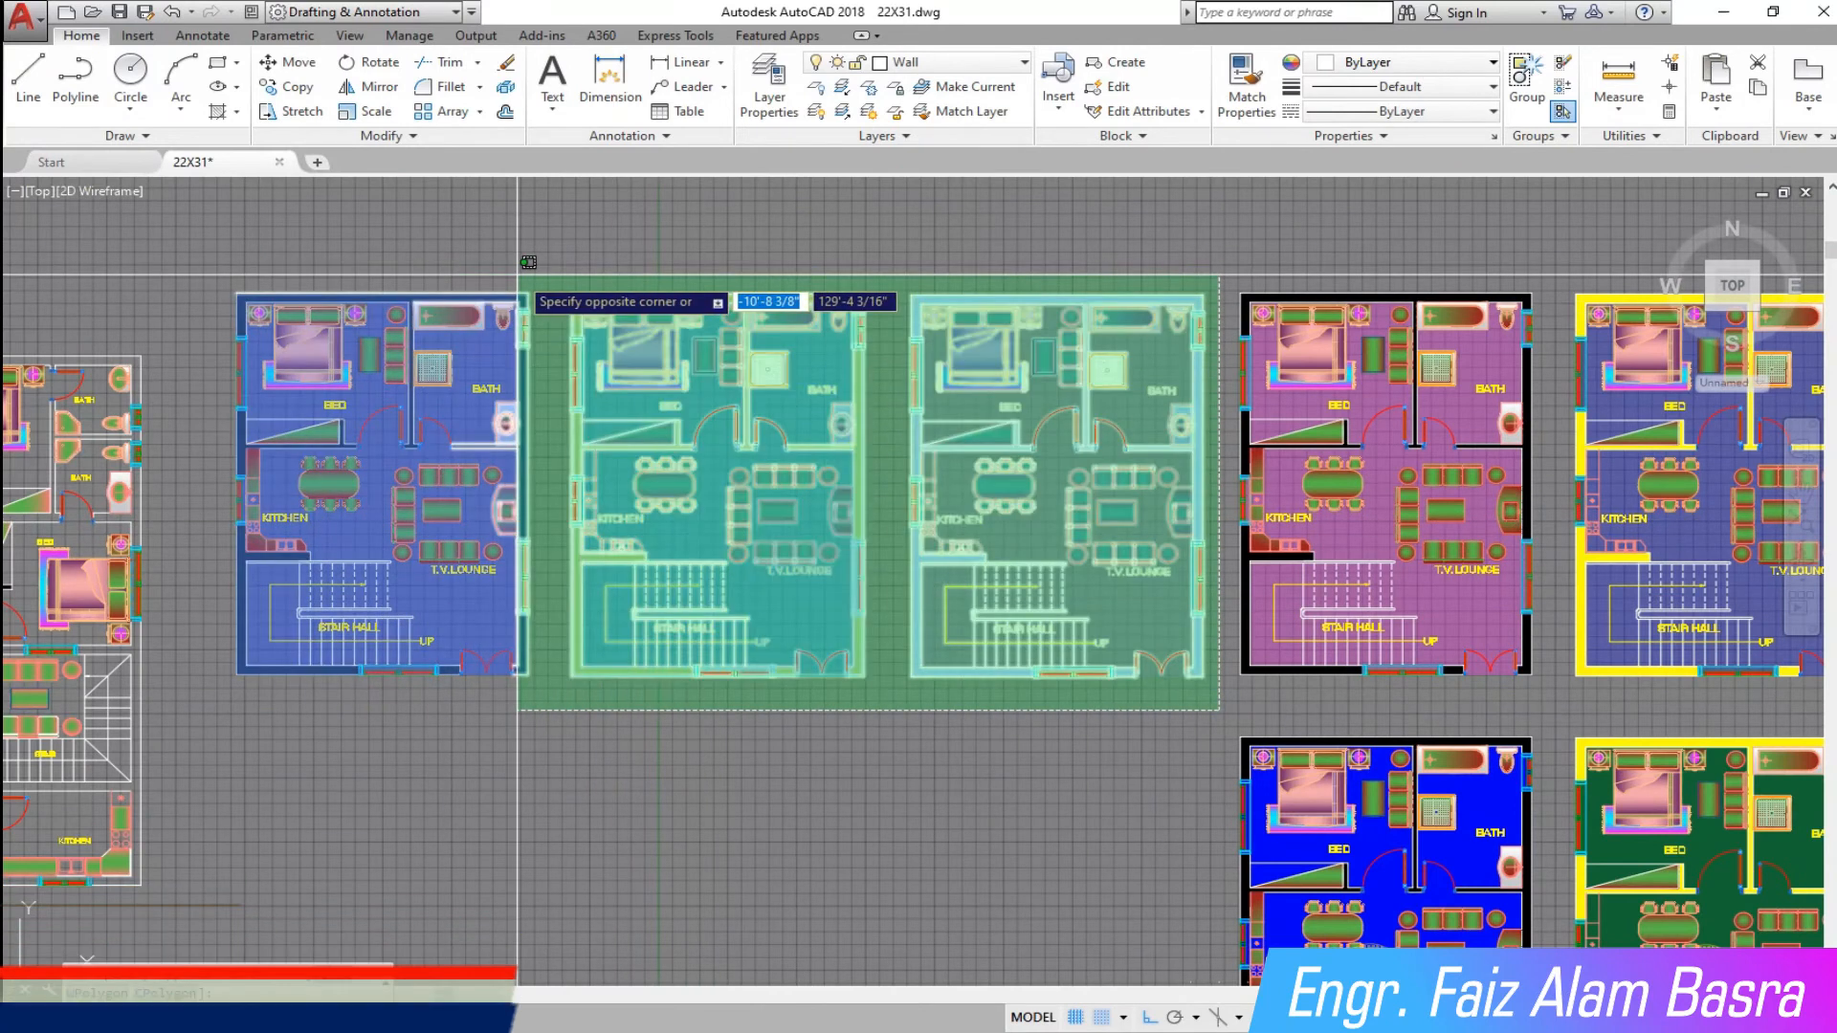
pyautogui.click(562, 279)
pyautogui.press('Delete')
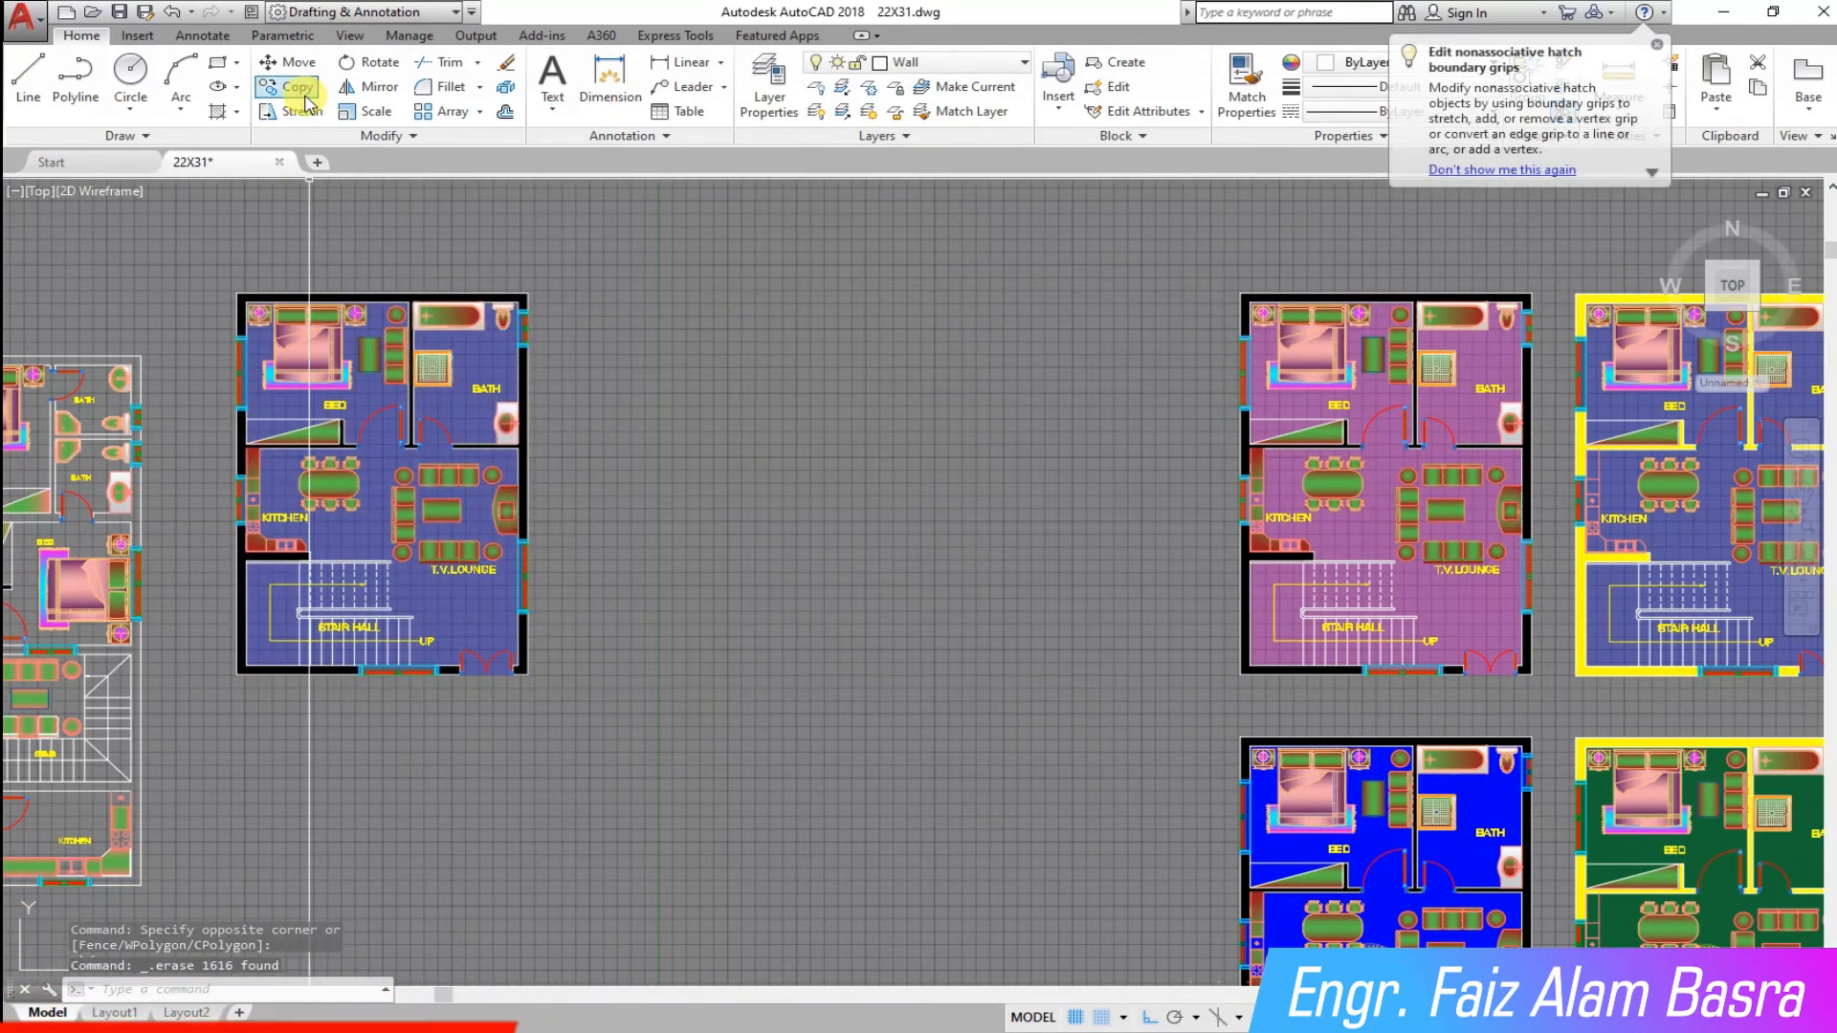
# - Copy the magenta-filled black-walled plan twice to its left along the top row, the farther copy about 50' away
pyautogui.scroll(-1, 553, 386)
pyautogui.scroll(1, 1274, 475)
pyautogui.scroll(-1, 1039, 429)
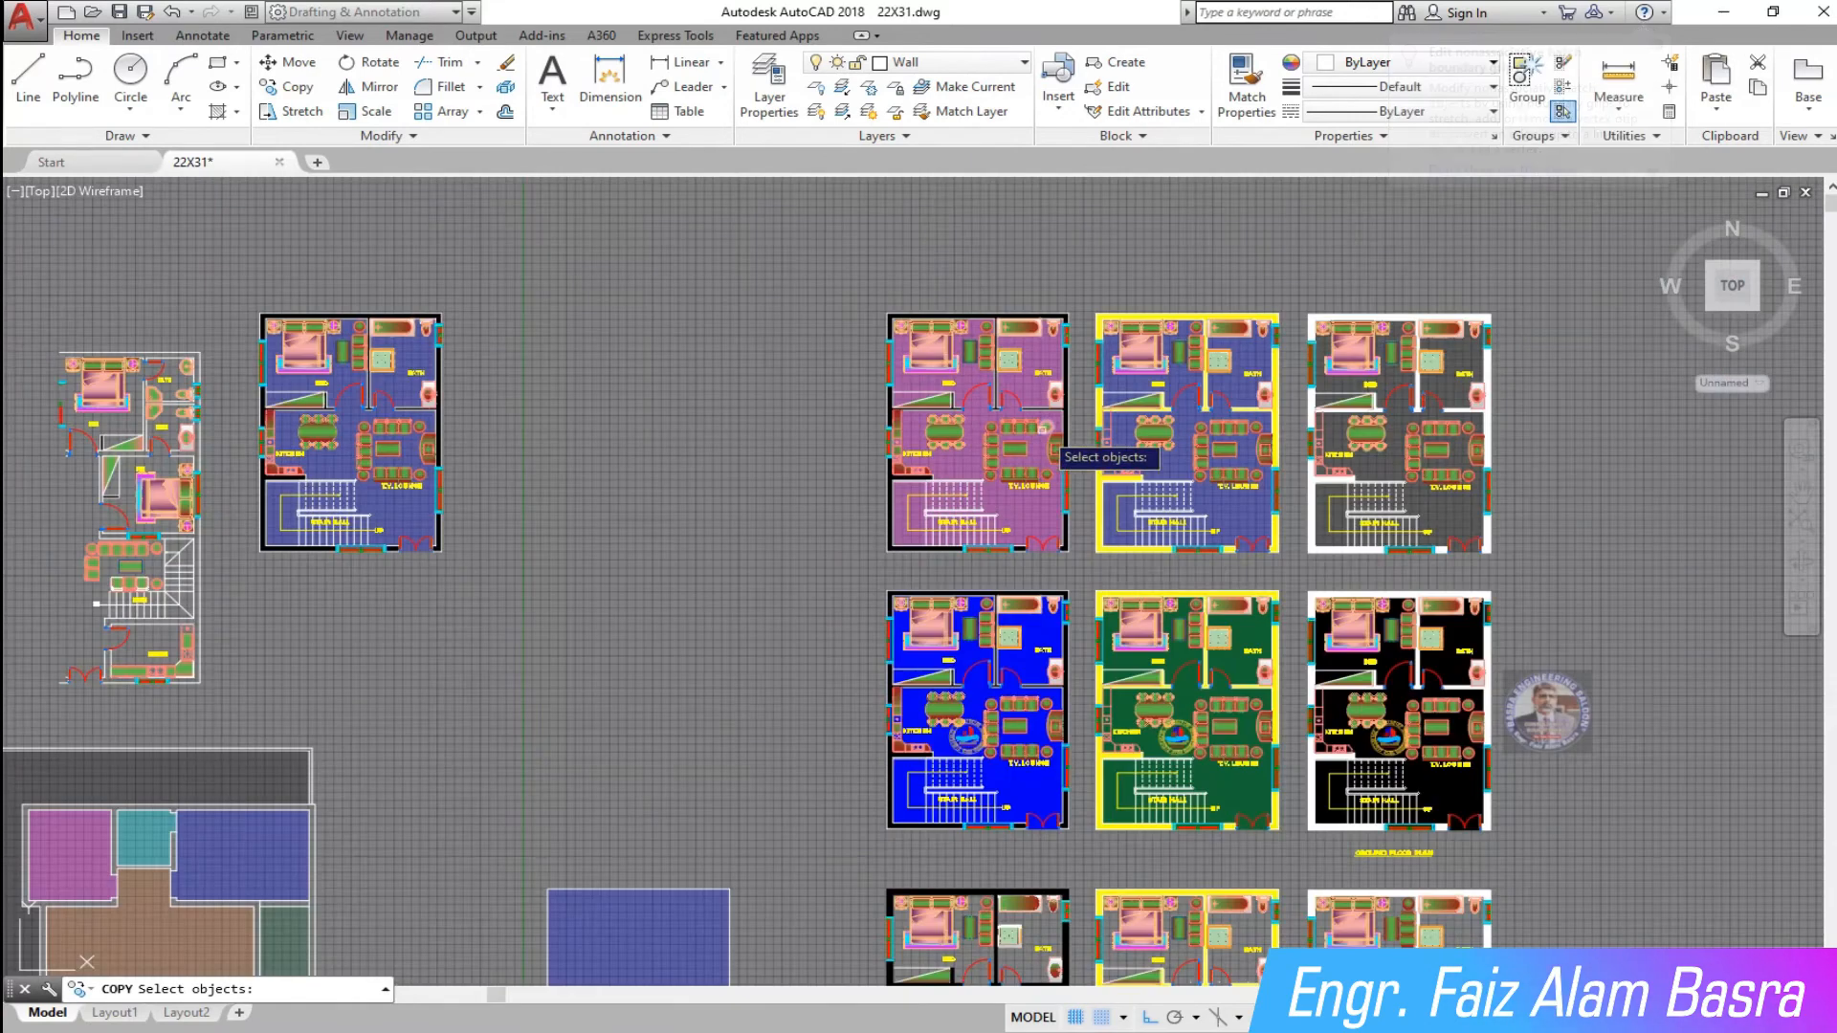
pyautogui.scroll(2, 1117, 817)
pyautogui.scroll(-2, 822, 454)
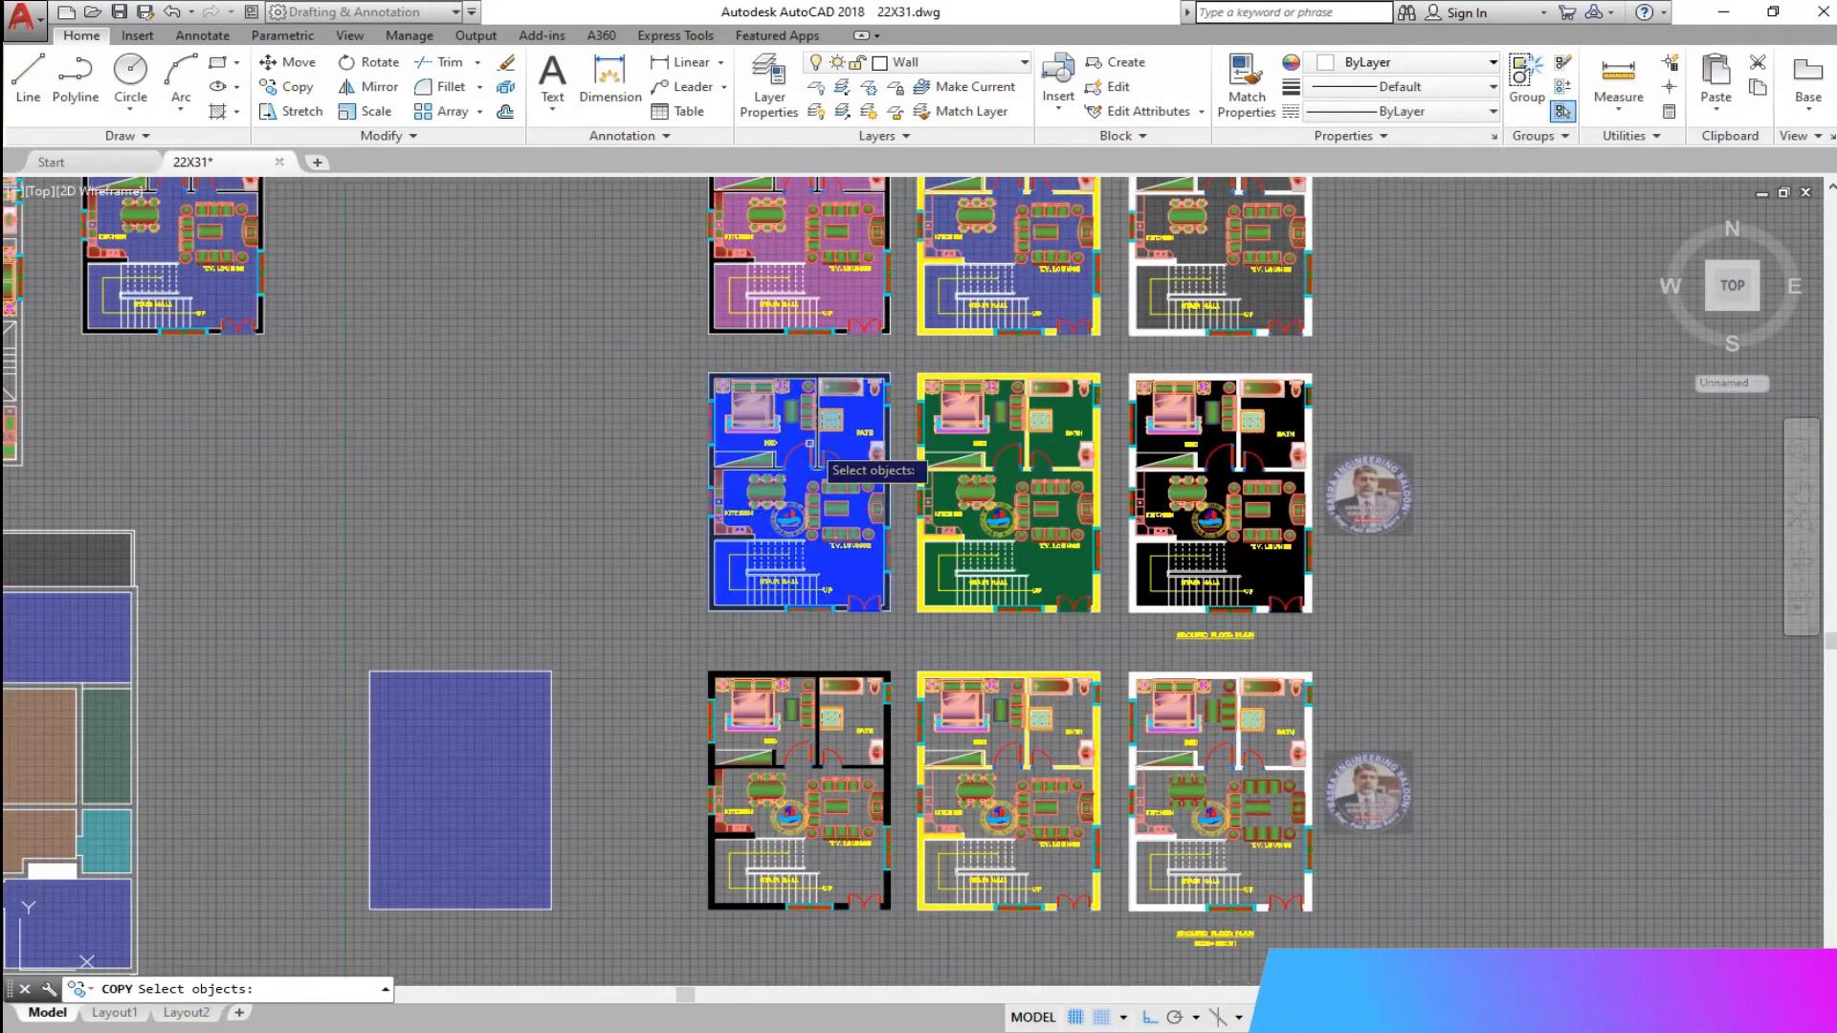
pyautogui.scroll(2, 1176, 925)
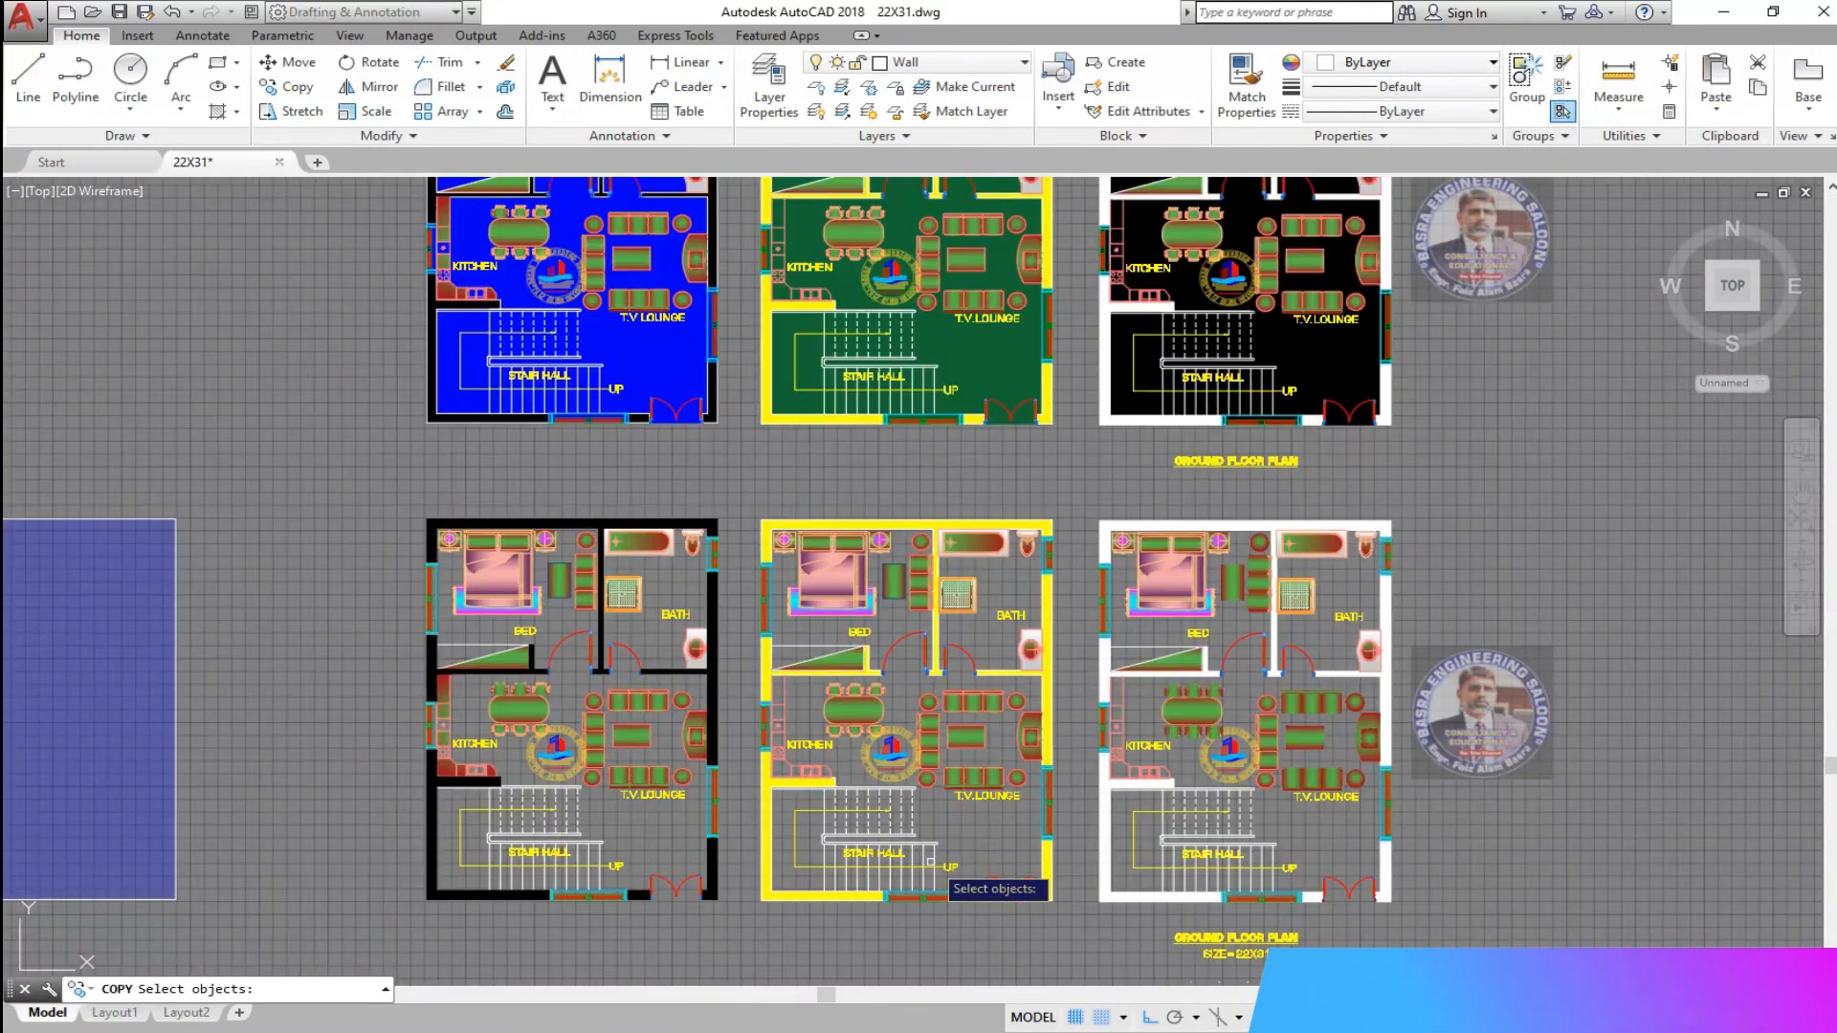
pyautogui.scroll(-2, 919, 779)
pyautogui.scroll(-1, 759, 360)
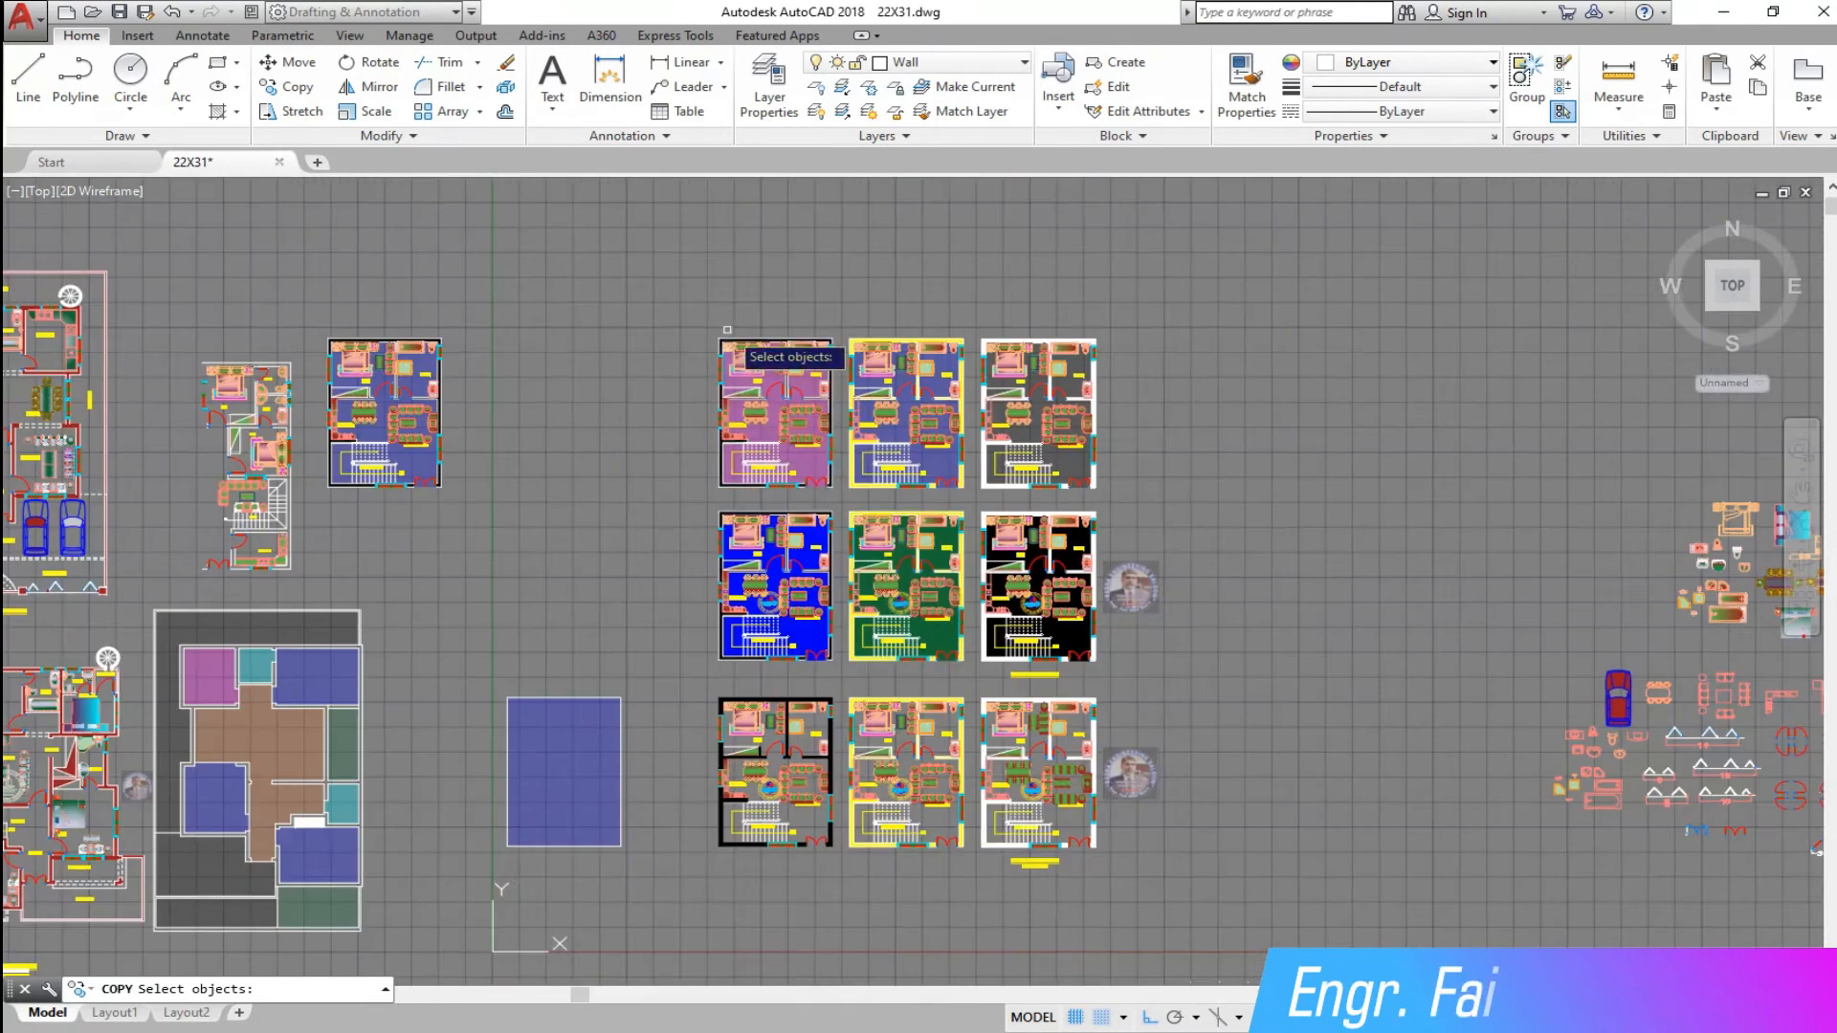
pyautogui.scroll(3, 1087, 603)
pyautogui.scroll(2, 971, 494)
pyautogui.scroll(-2, 968, 478)
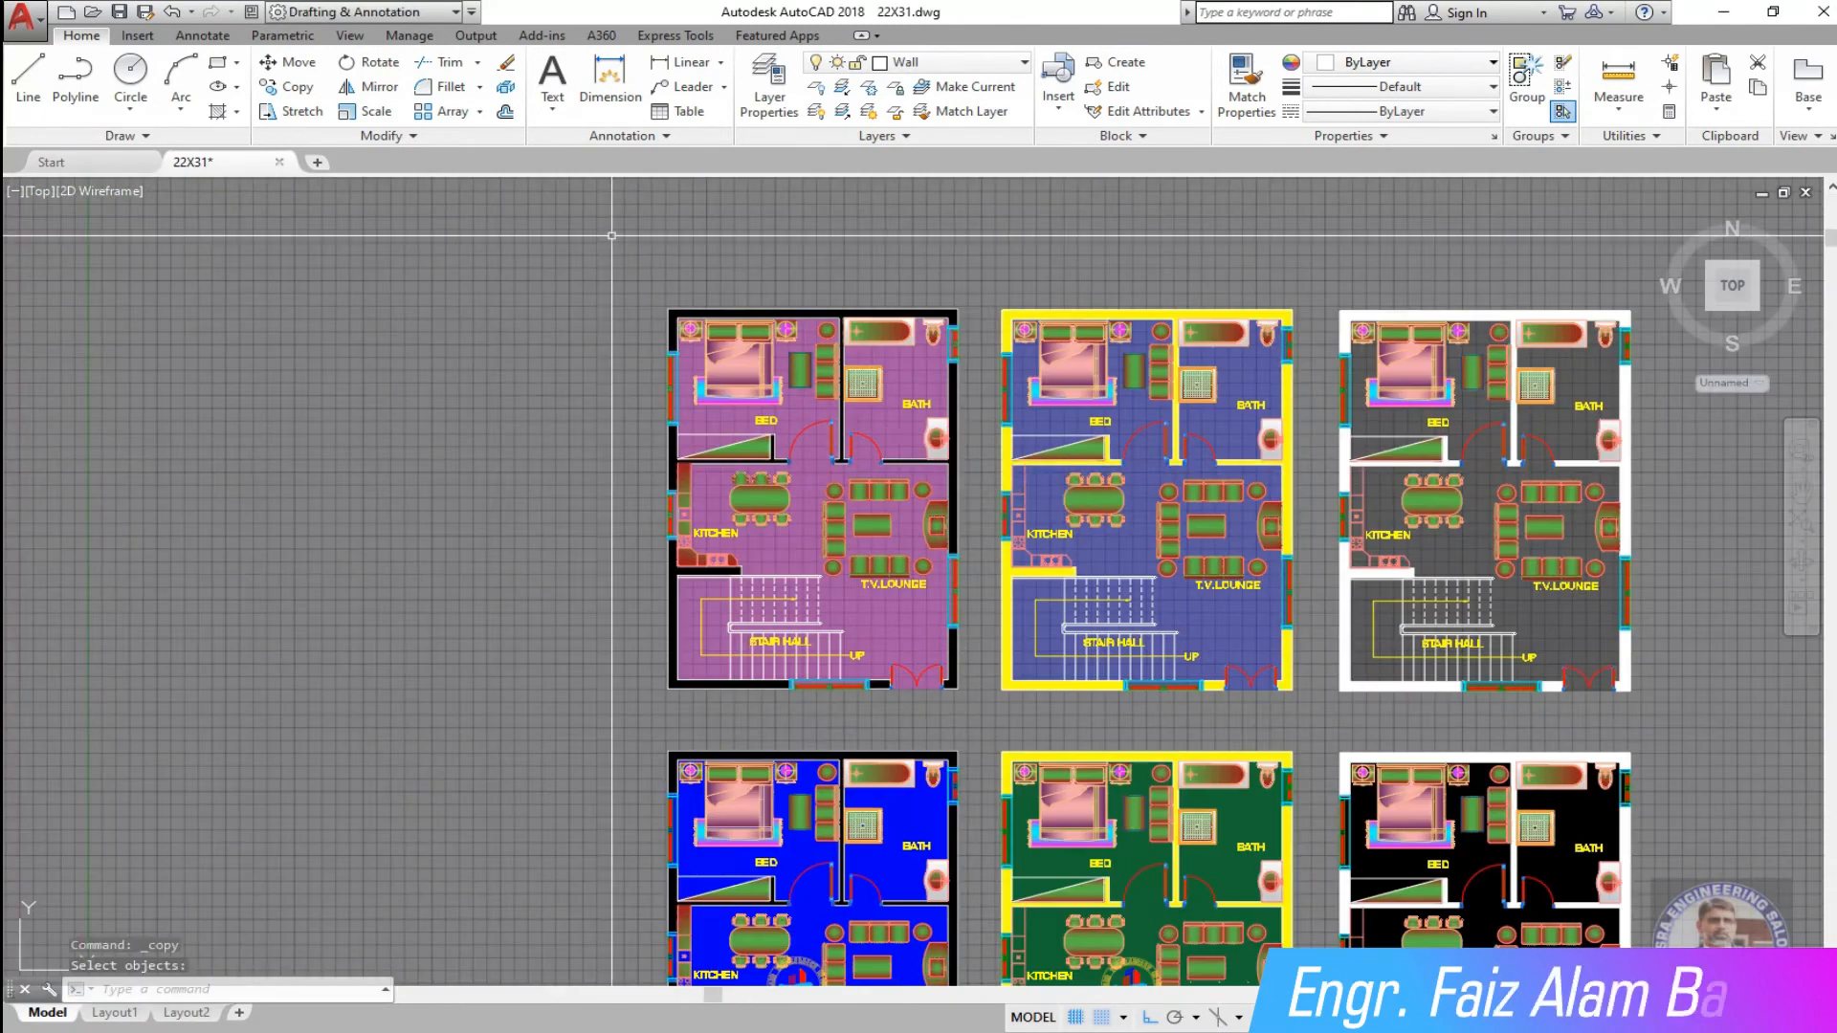
pyautogui.click(980, 713)
pyautogui.click(612, 239)
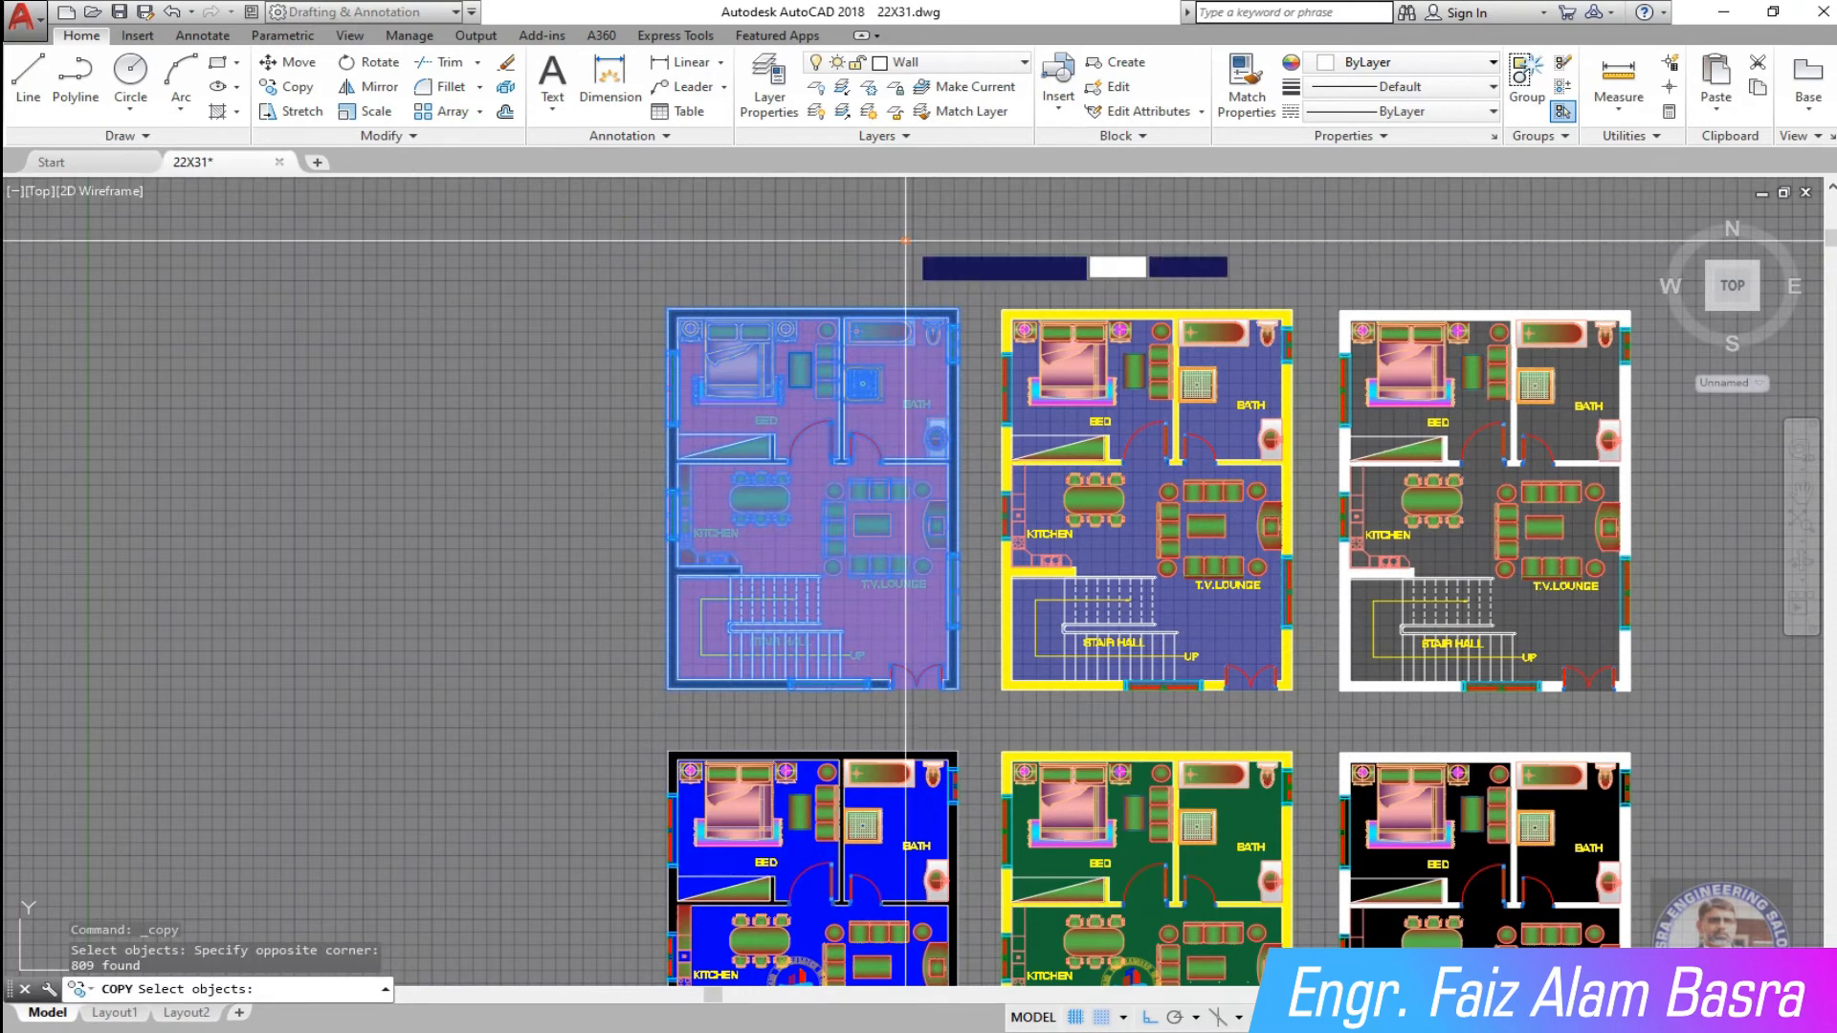
pyautogui.press('Return')
pyautogui.click(907, 239)
pyautogui.click(581, 240)
pyautogui.click(255, 239)
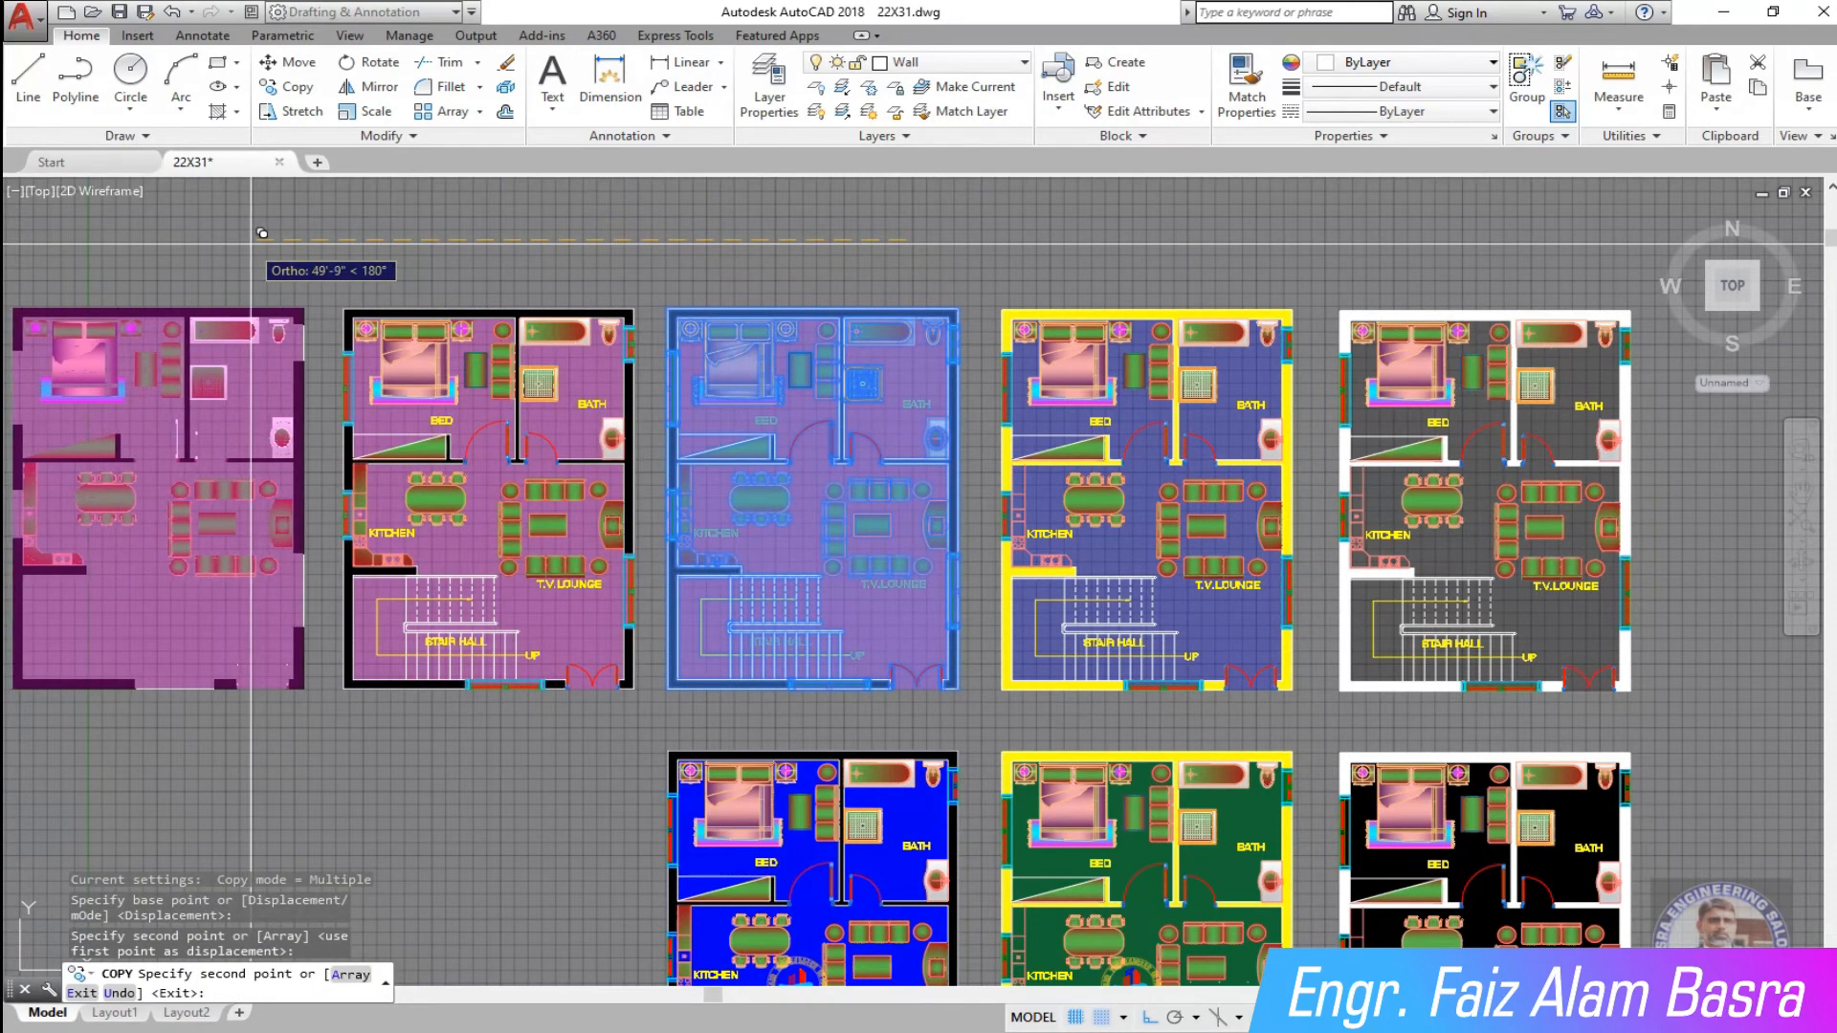
# - Place two more copies of the magenta-filled plan beyond the white-walled plan, about 77' and 101' right of the original
pyautogui.scroll(-2, 598, 276)
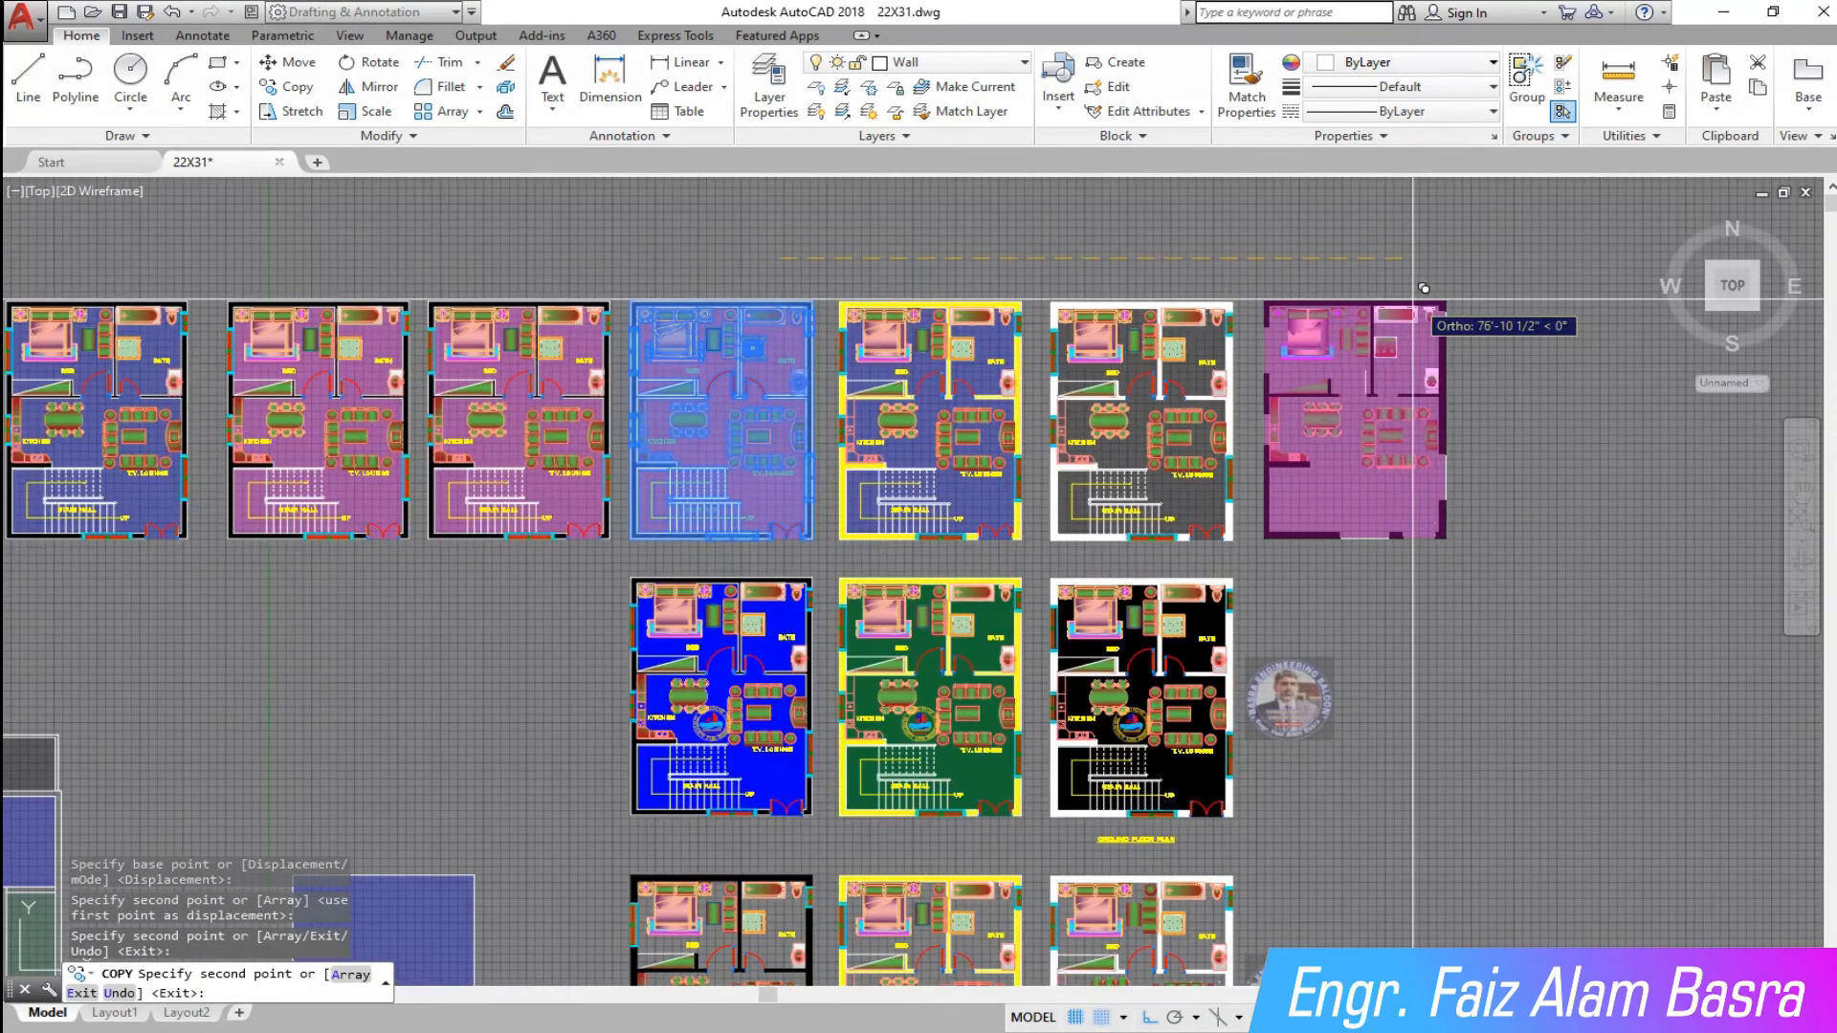
pyautogui.click(1414, 288)
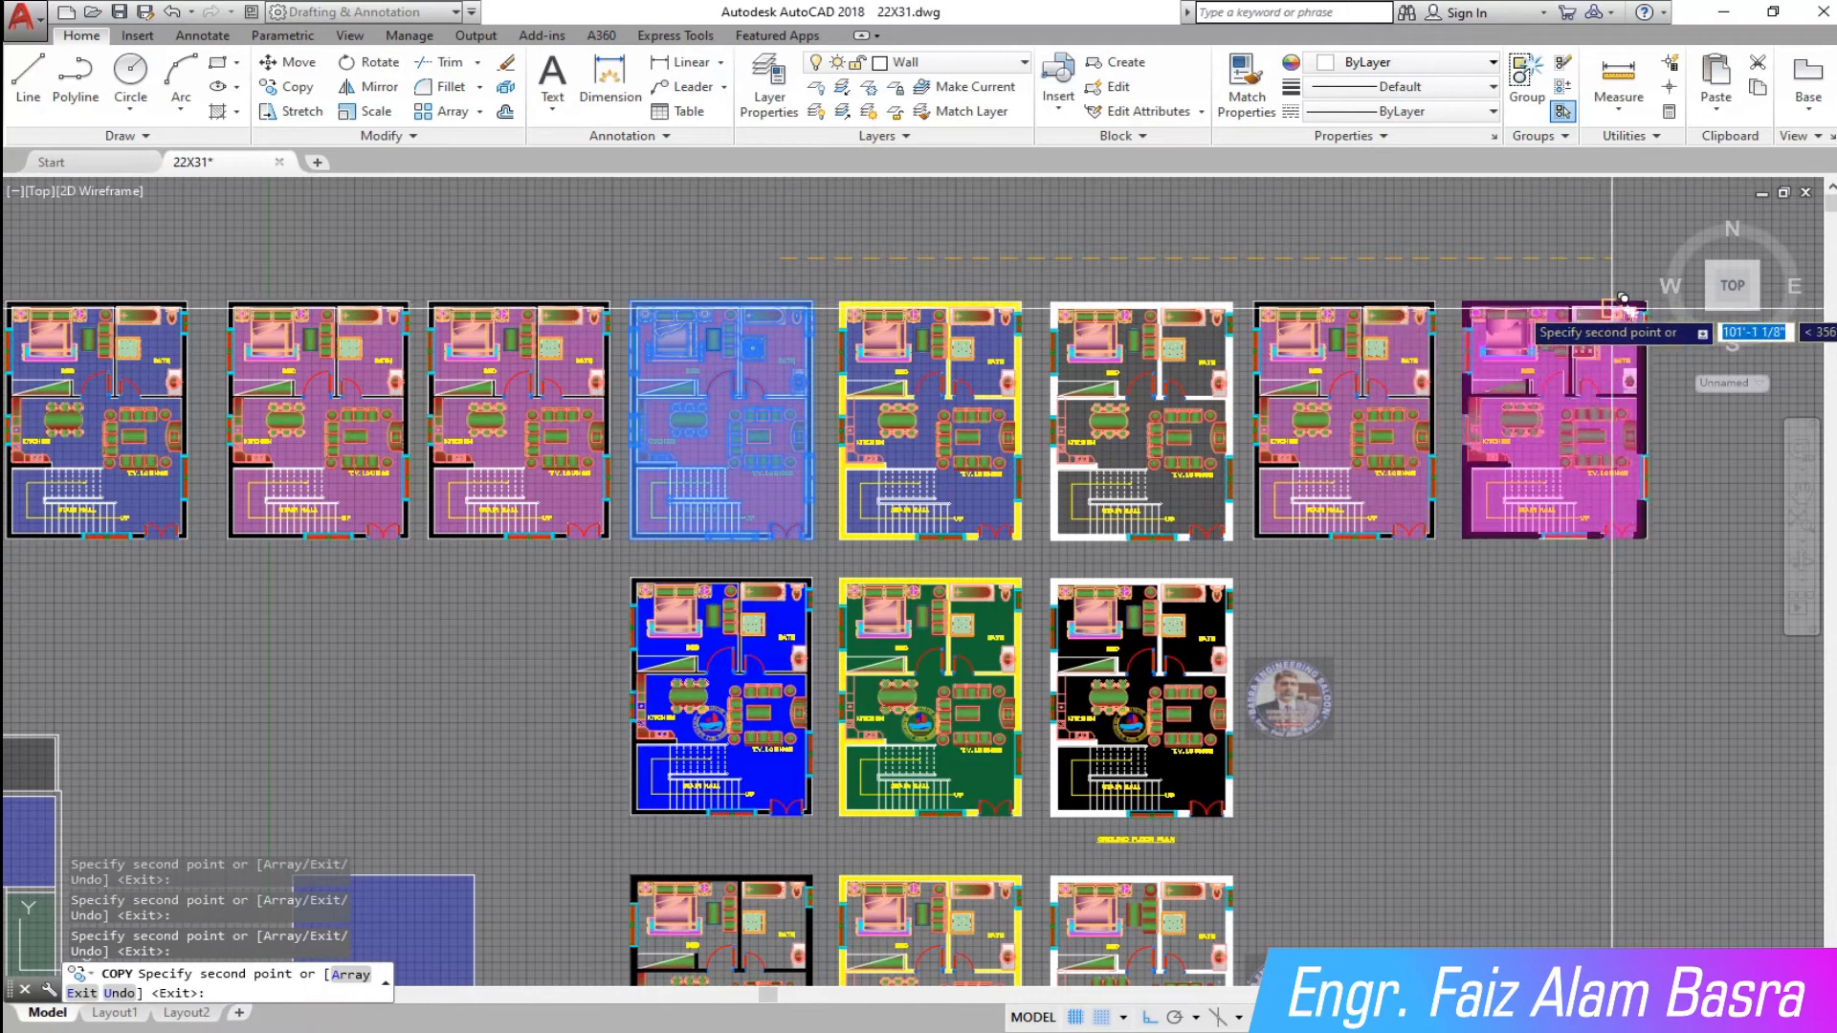
pyautogui.click(1616, 308)
pyautogui.press('Escape')
# - Match the floor hatch of the first copy beyond the white-walled plan to the yellow-walled plan's transparent blue hatch
pyautogui.scroll(2, 1302, 339)
pyautogui.scroll(-2, 852, 335)
pyautogui.scroll(2, 1086, 394)
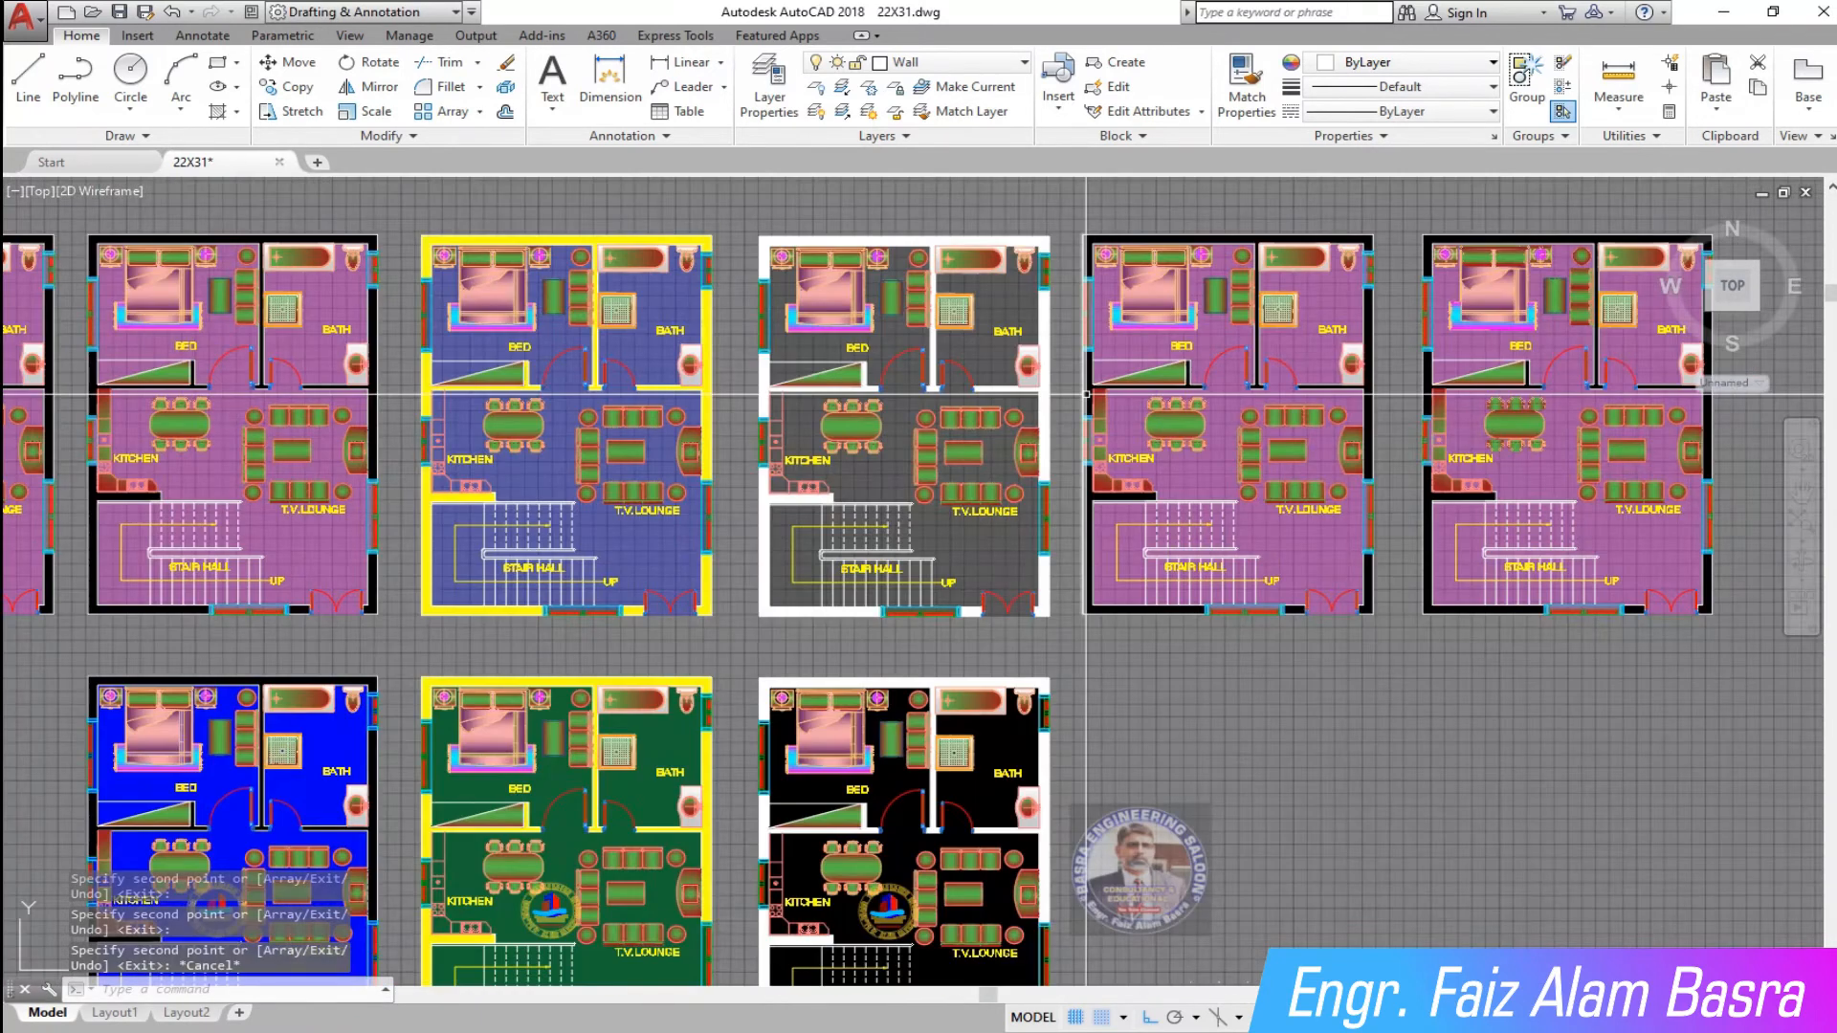
pyautogui.click(1259, 81)
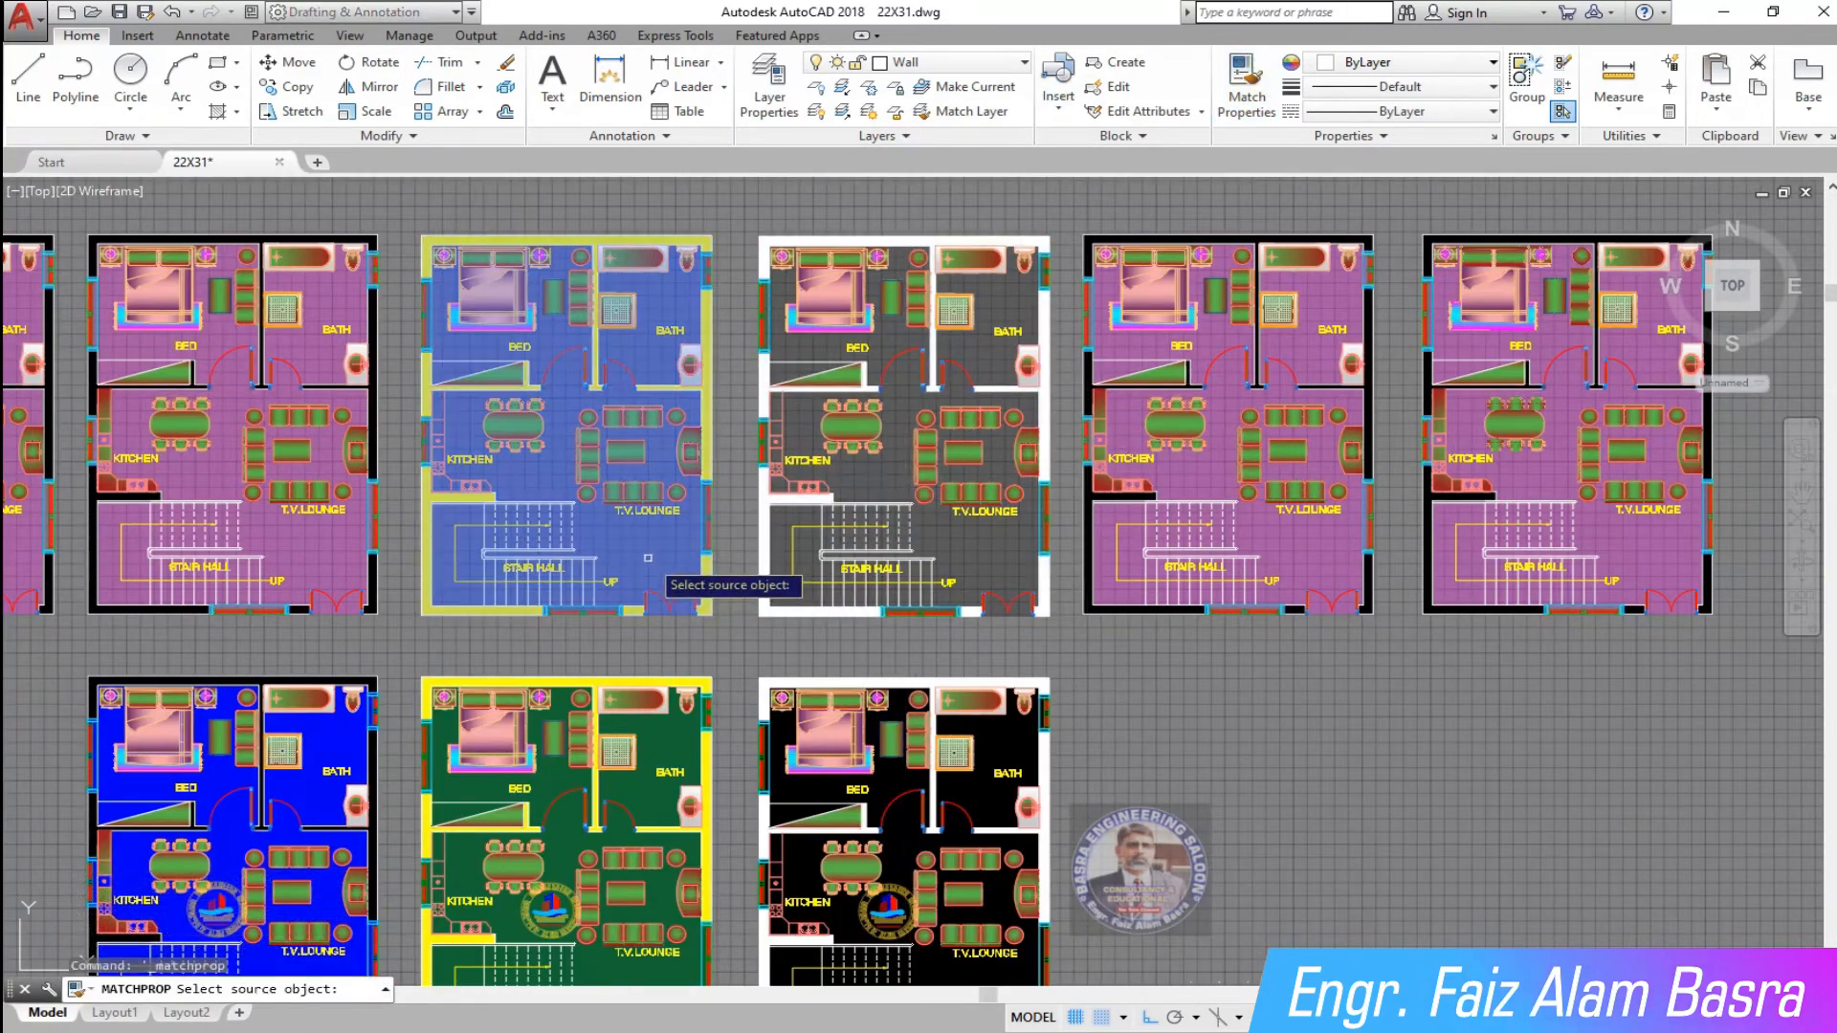
pyautogui.click(675, 574)
pyautogui.click(1399, 731)
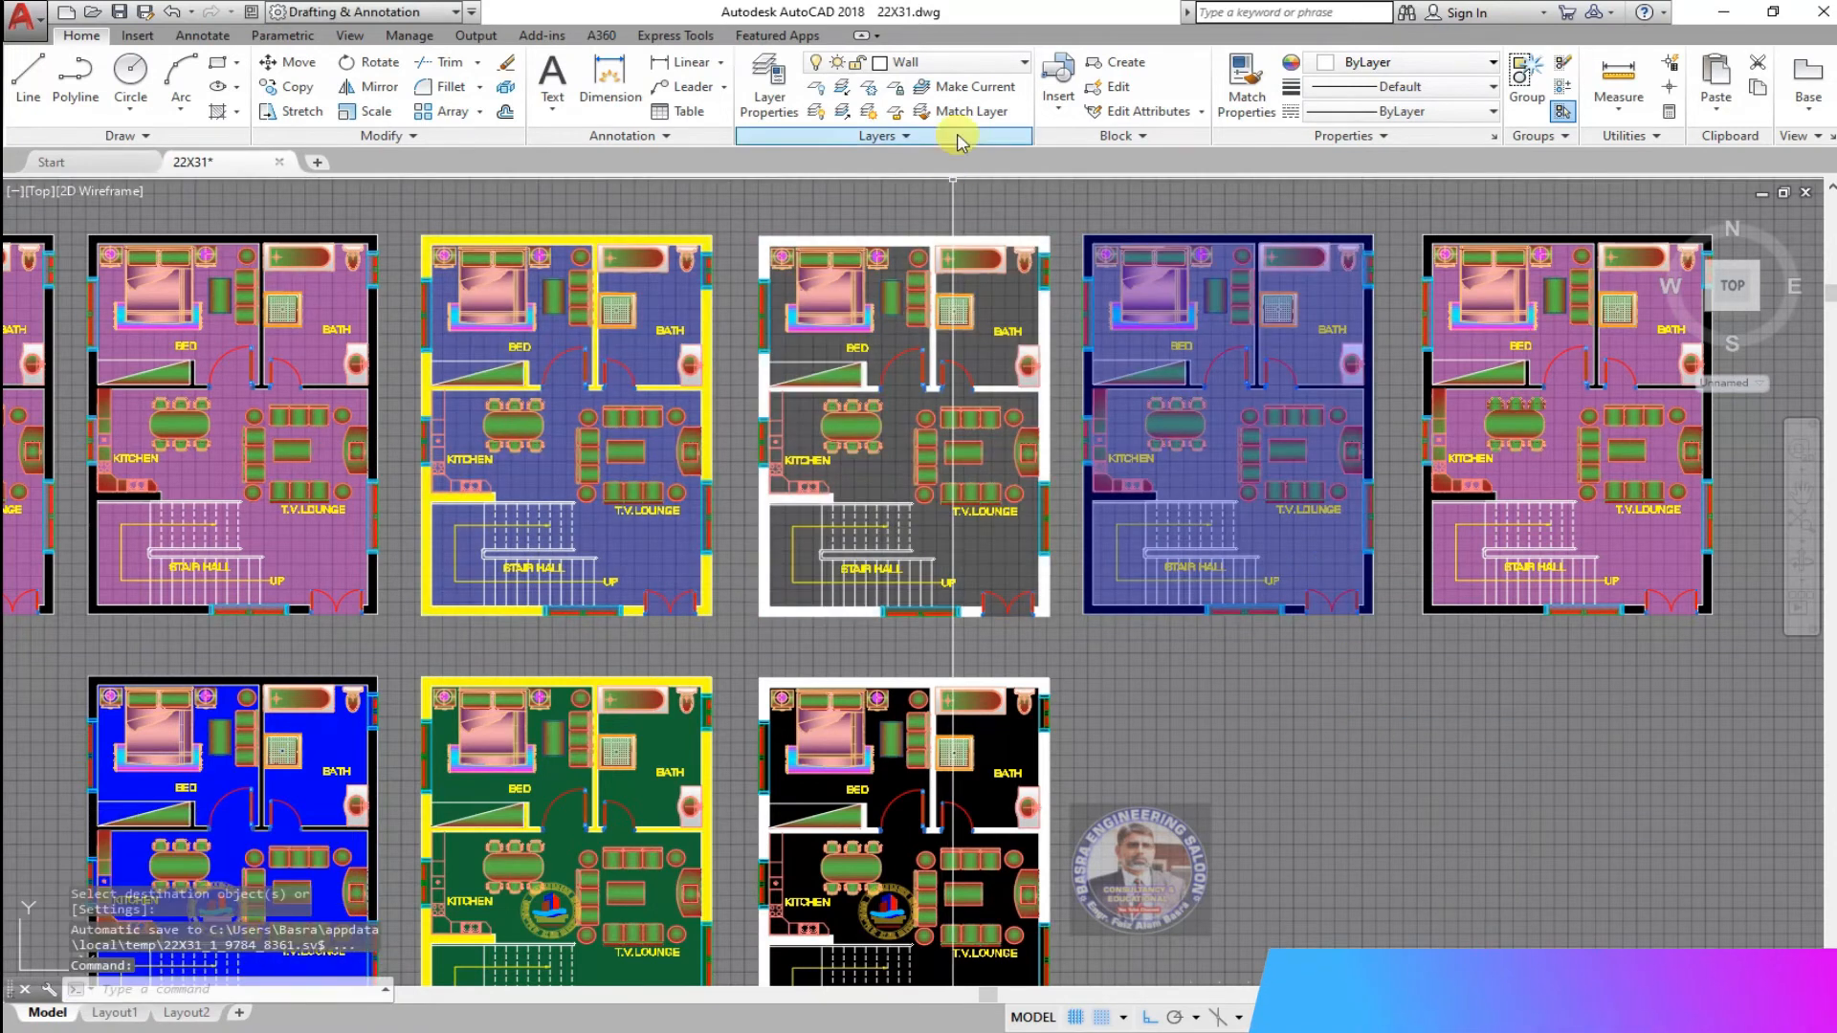
# - Match the floor hatch of the outermost right copy to the white-walled plan's transparent black hatch
pyautogui.click(1246, 77)
pyautogui.click(980, 548)
pyautogui.click(1634, 536)
pyautogui.rightClick(1549, 698)
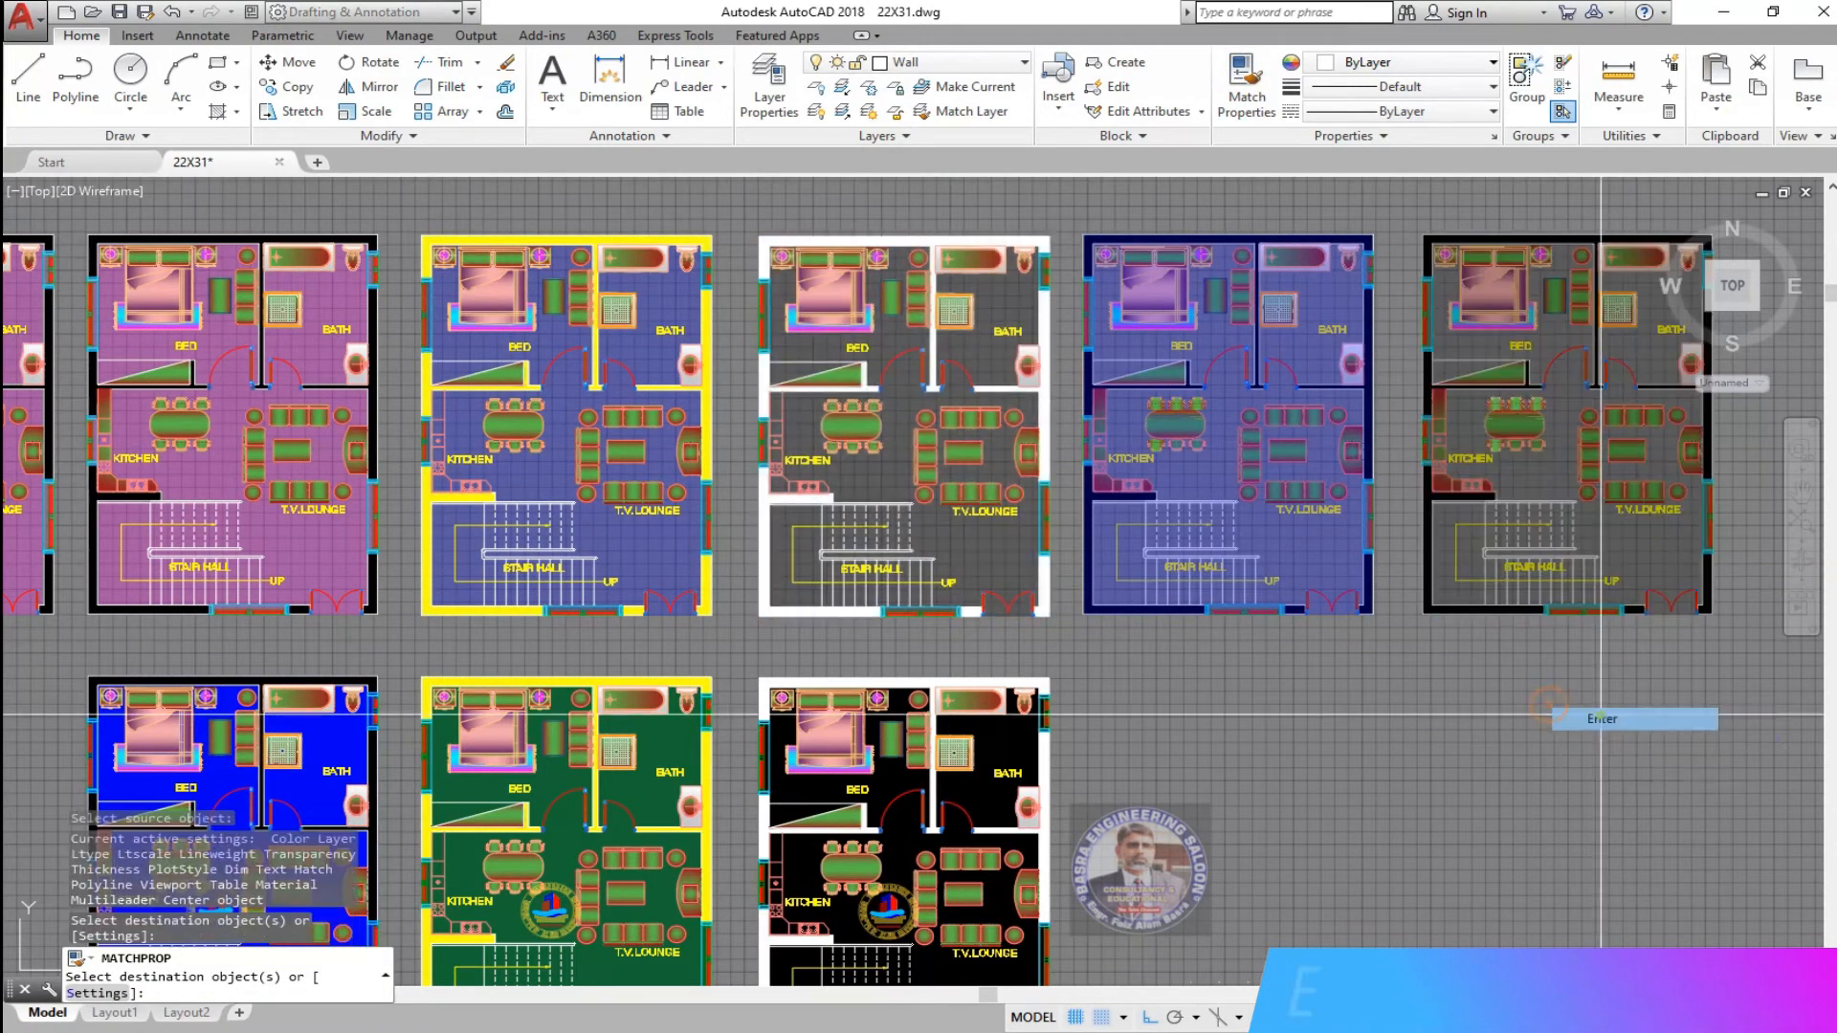
pyautogui.click(1601, 721)
# - Delete the yellow-walled blue plan and the white-walled black plan from the top row
pyautogui.click(1056, 631)
pyautogui.click(402, 268)
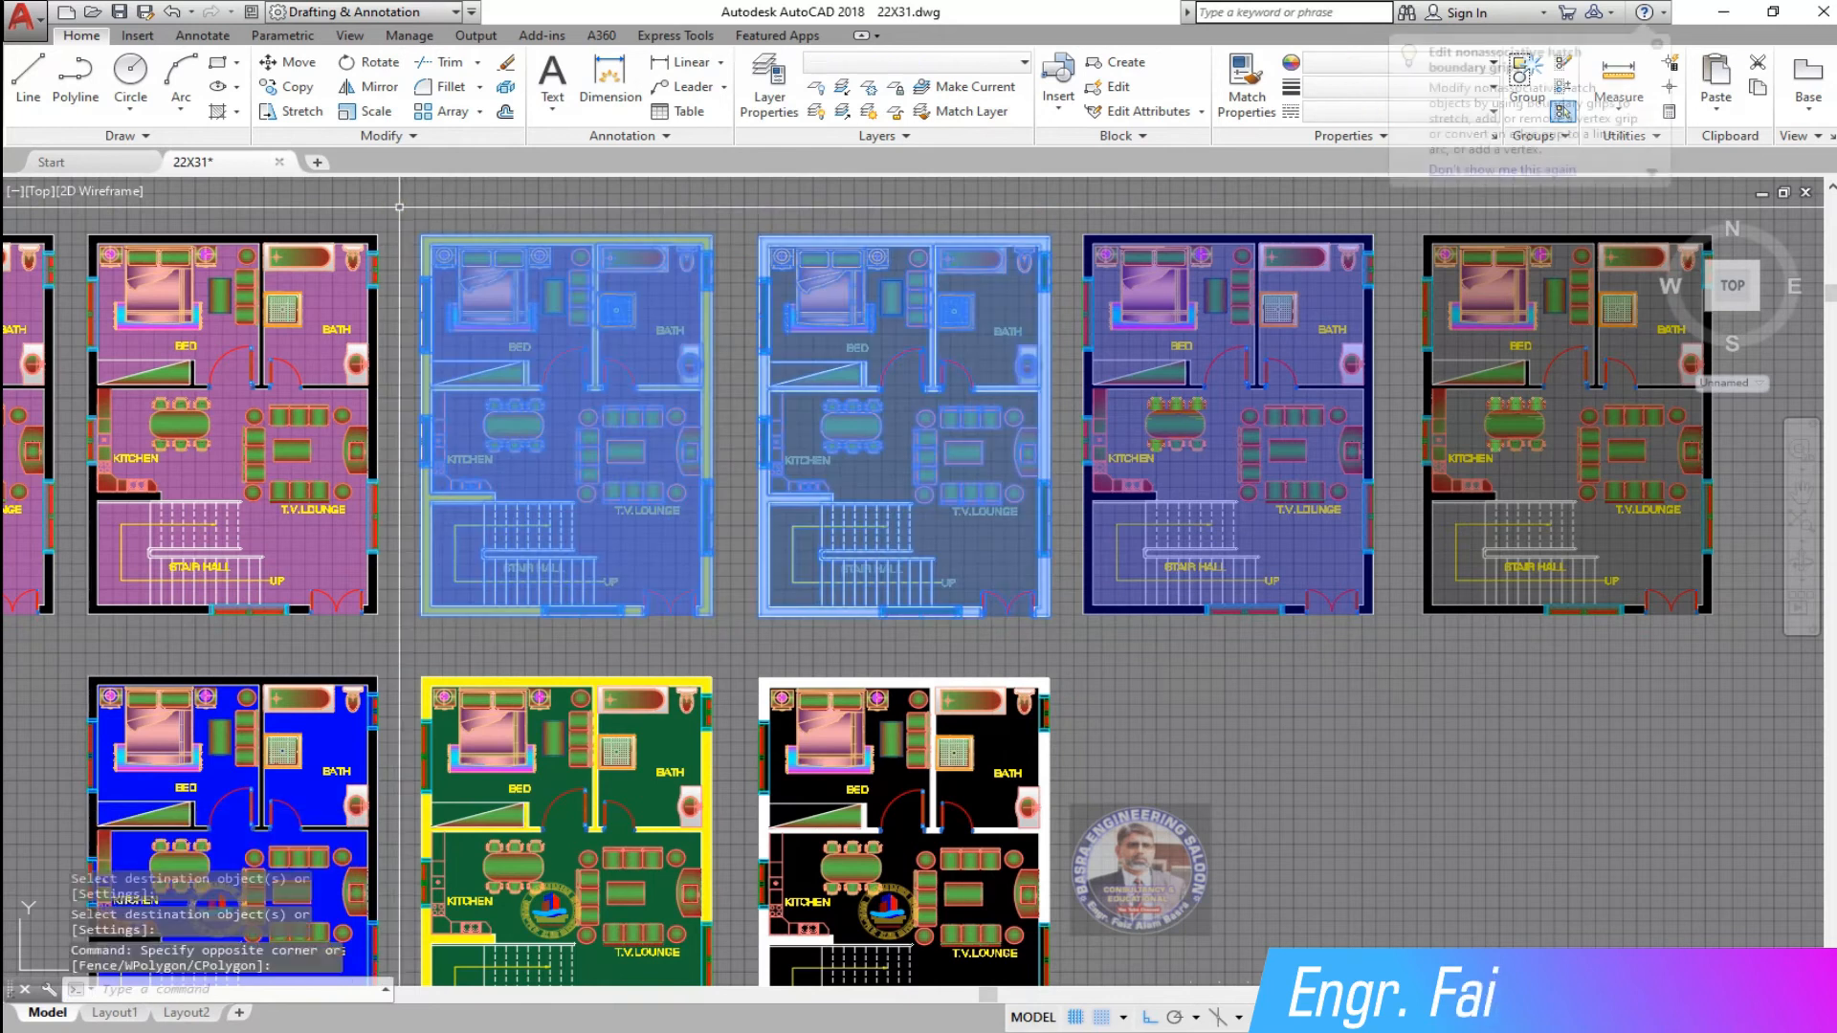
pyautogui.press('Delete')
# - Move the blue-filled and black-filled plan copies about 50' left, into the gap above the green and solid black plans
pyautogui.scroll(-1, 343, 342)
pyautogui.click(1304, 513)
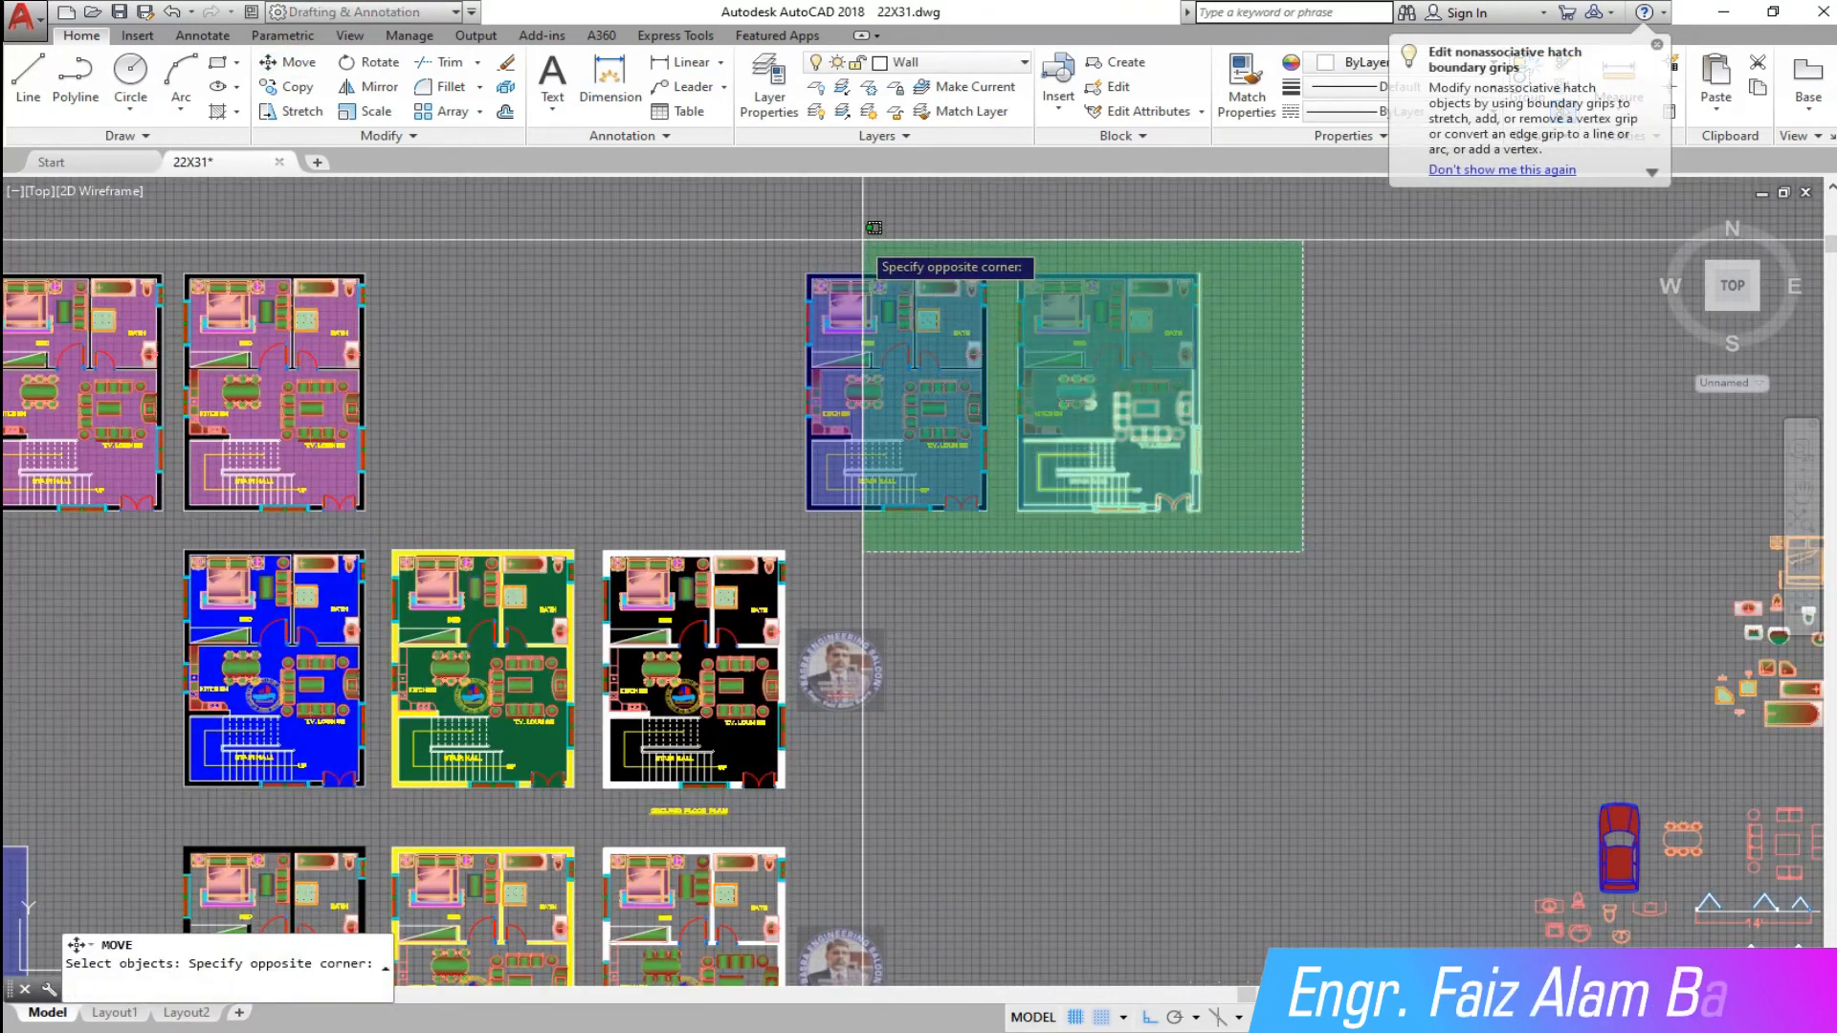
pyautogui.click(799, 225)
pyautogui.press('Return')
pyautogui.click(987, 229)
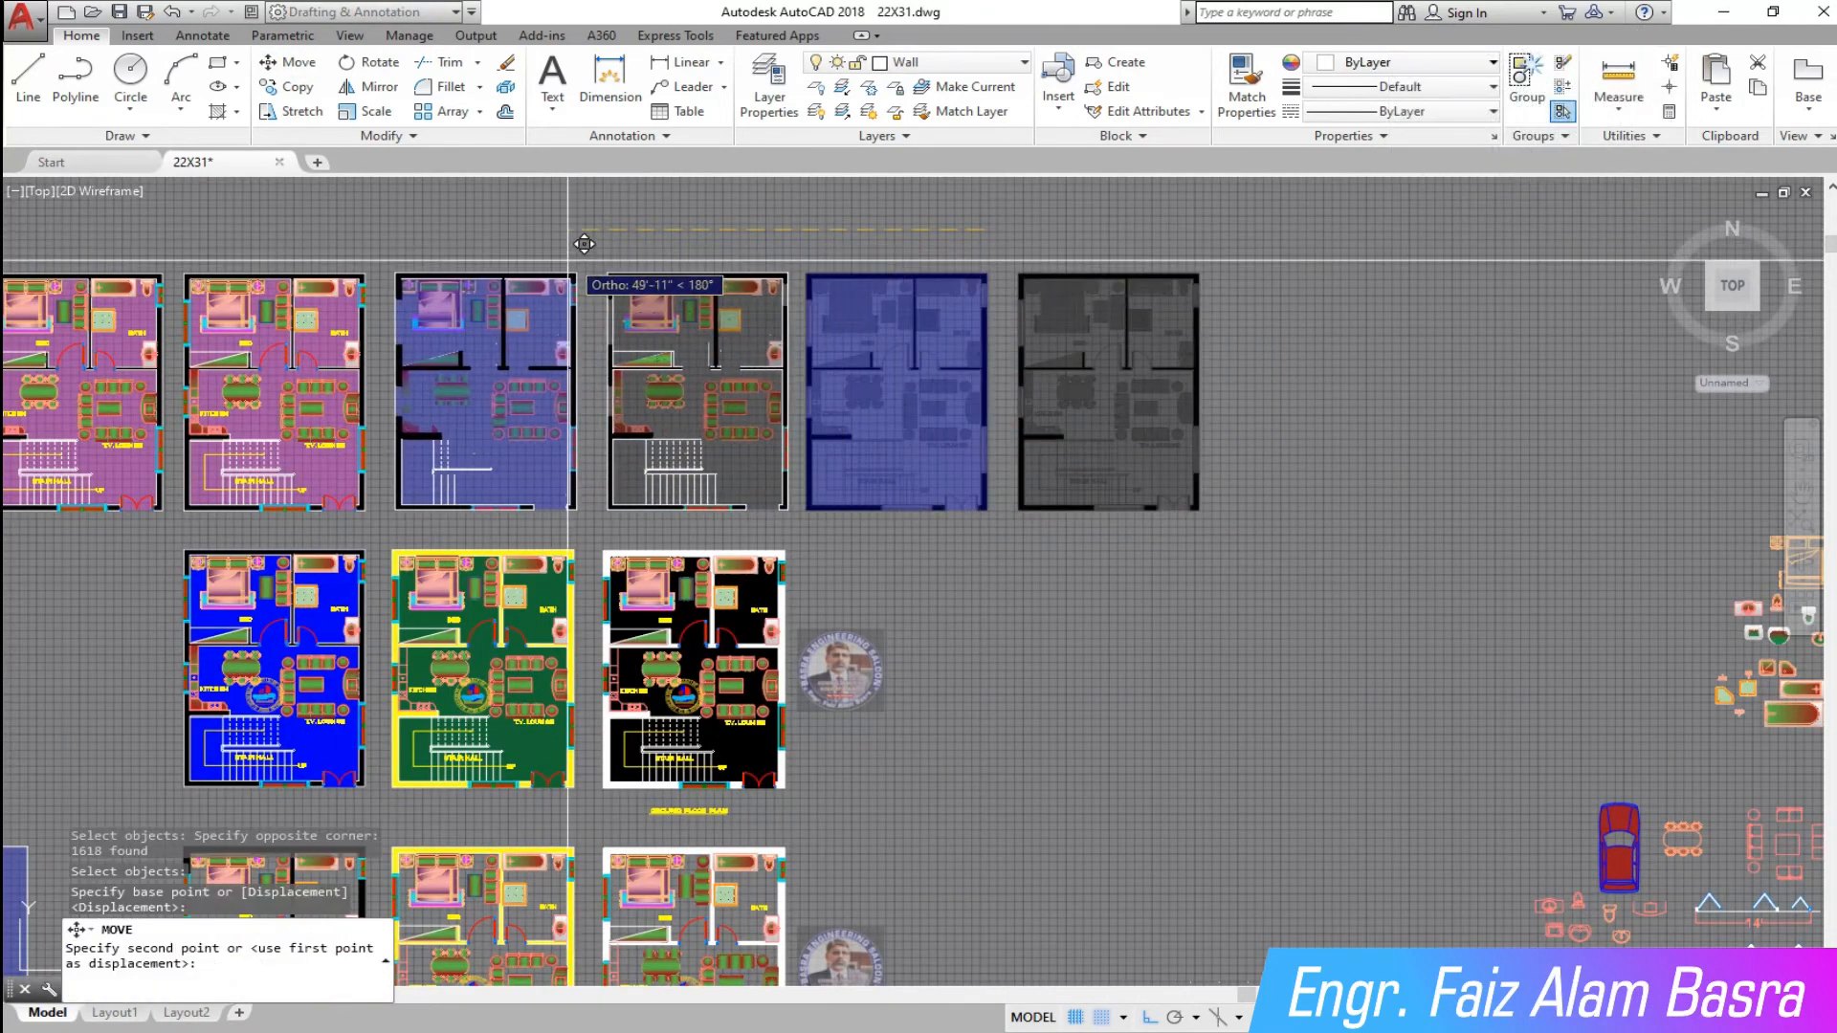
pyautogui.click(384, 257)
# - Change the wall hatch of the top-row plan with the transparent black floor to White
pyautogui.scroll(5, 545, 321)
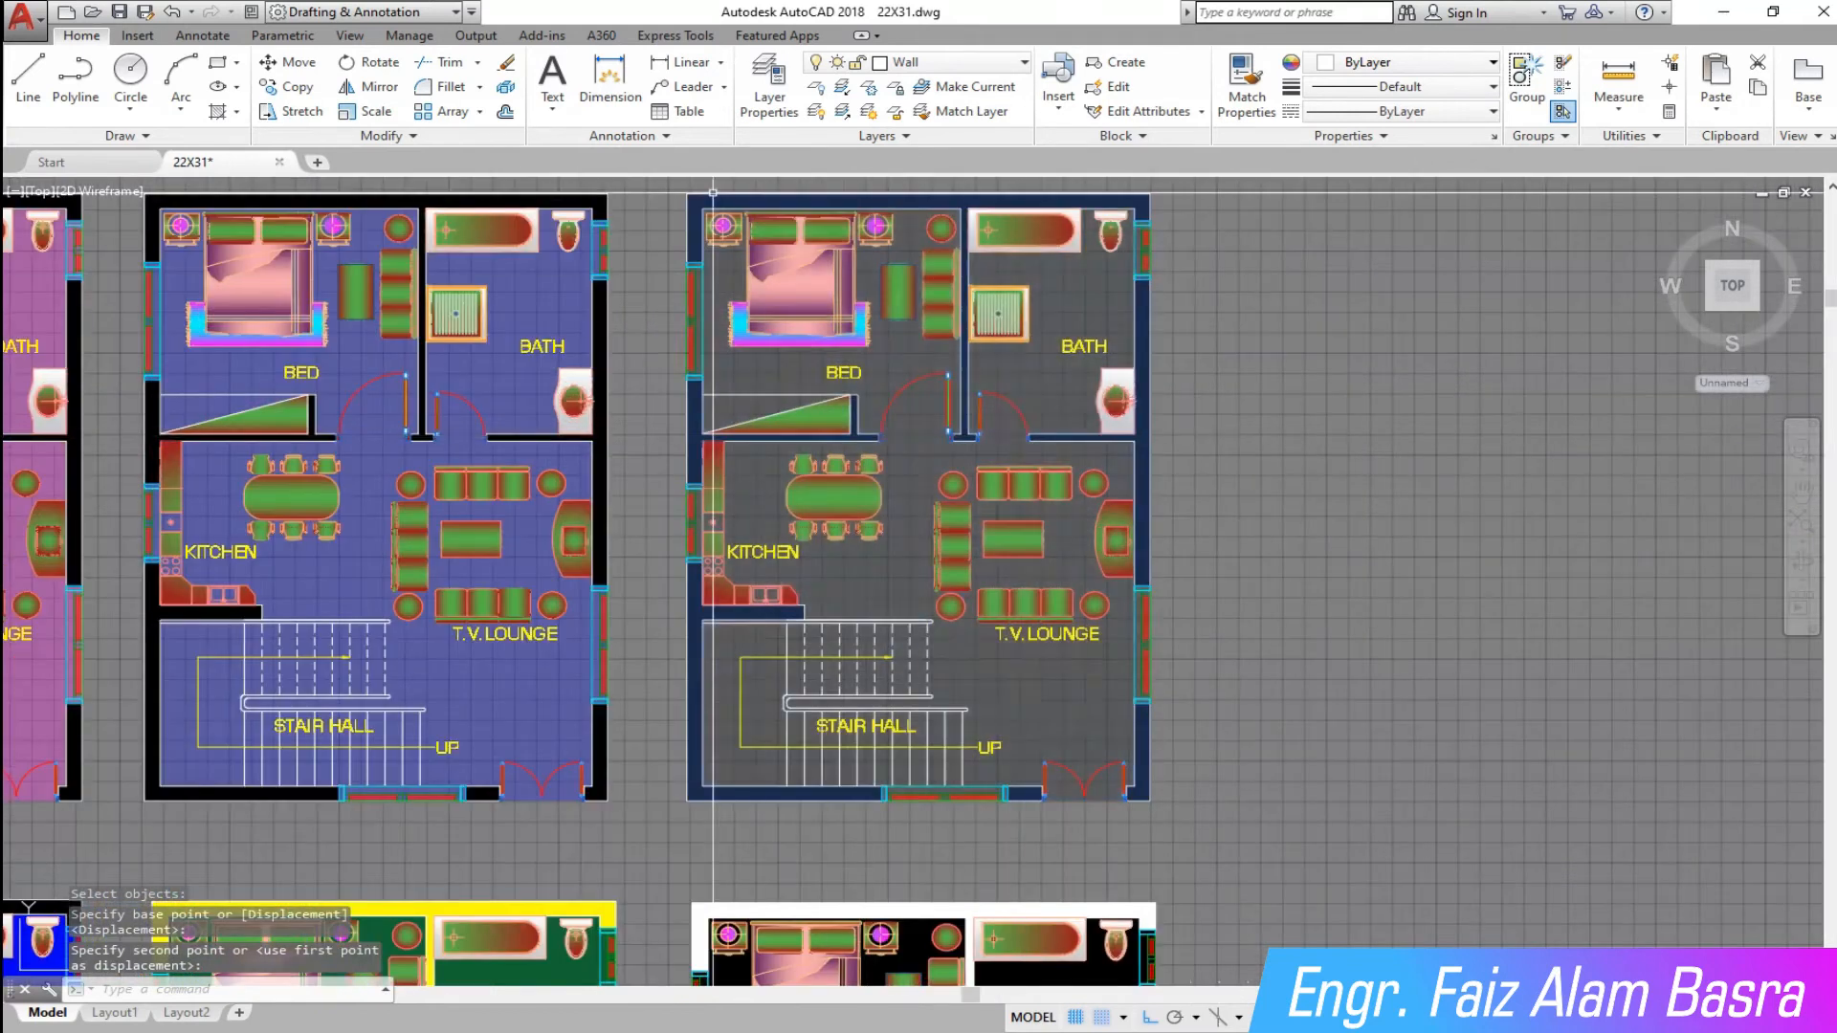
pyautogui.scroll(4, 714, 194)
pyautogui.click(714, 202)
pyautogui.click(669, 86)
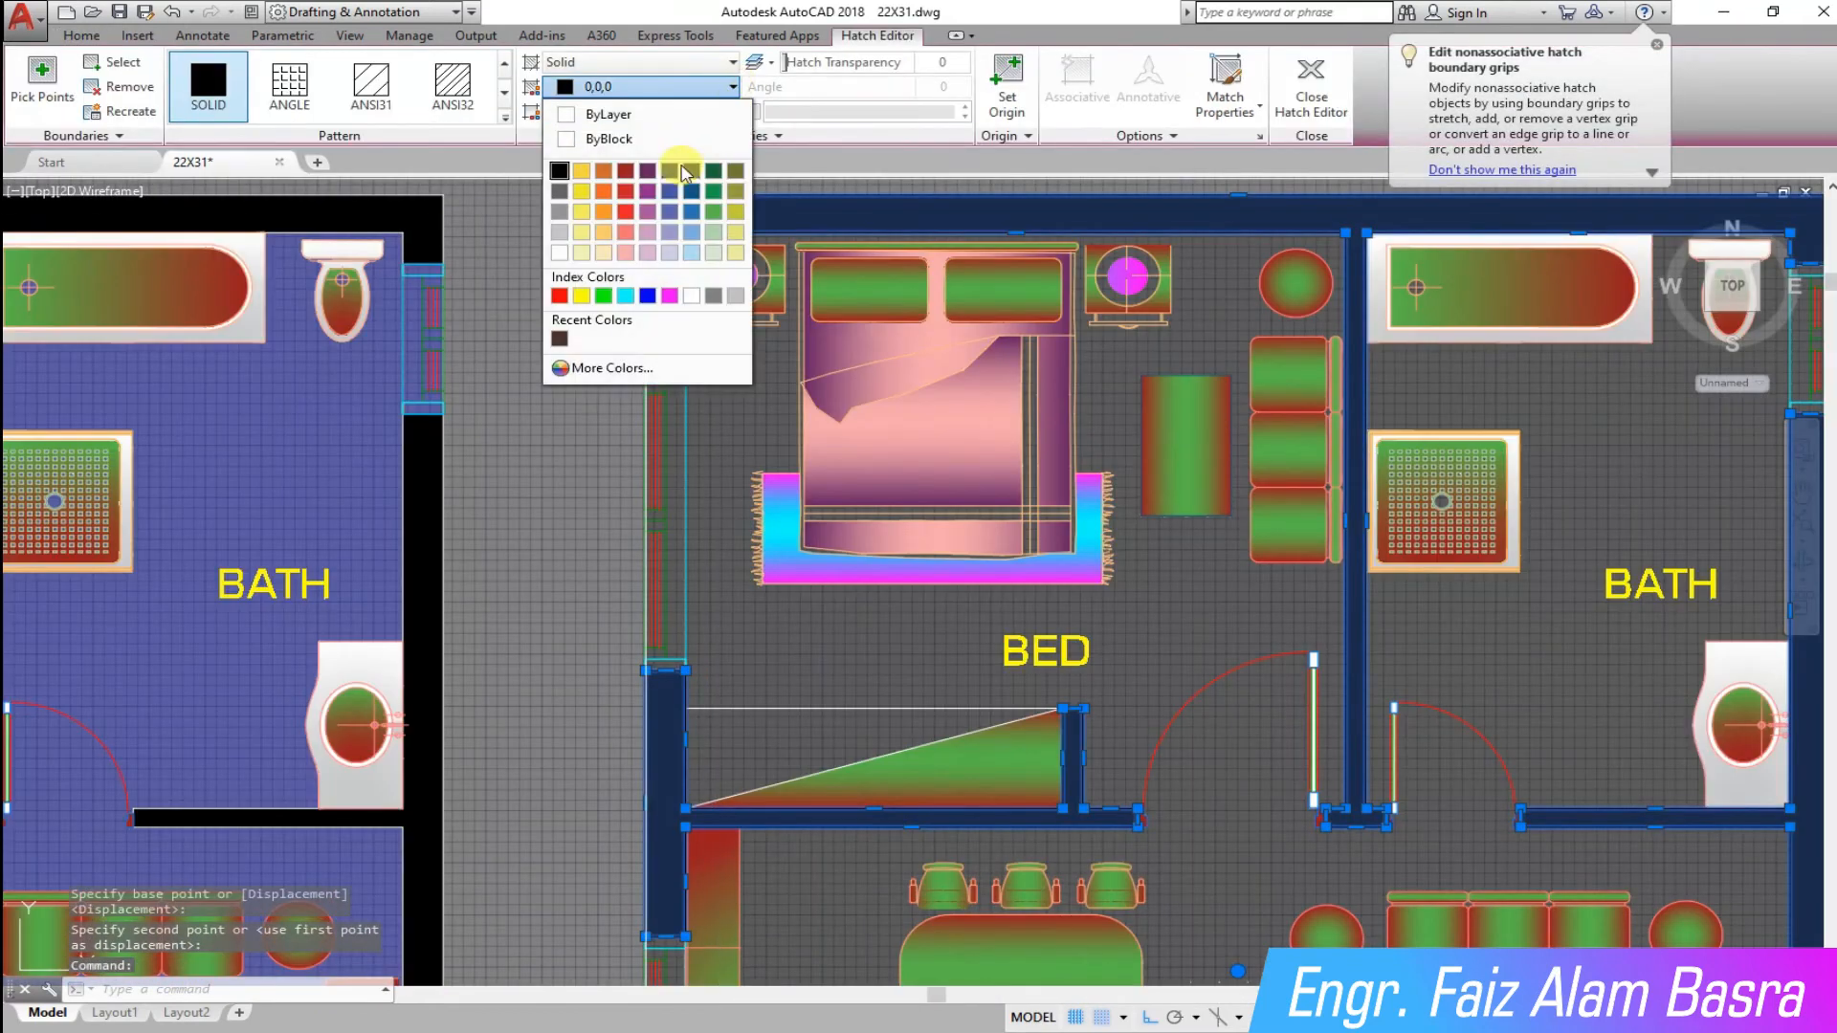
pyautogui.click(690, 296)
pyautogui.press('Escape')
# - Change the wall hatch of the moved plan with the transparent blue floor to Yellow
pyautogui.scroll(-5, 650, 261)
pyautogui.scroll(-5, 150, 701)
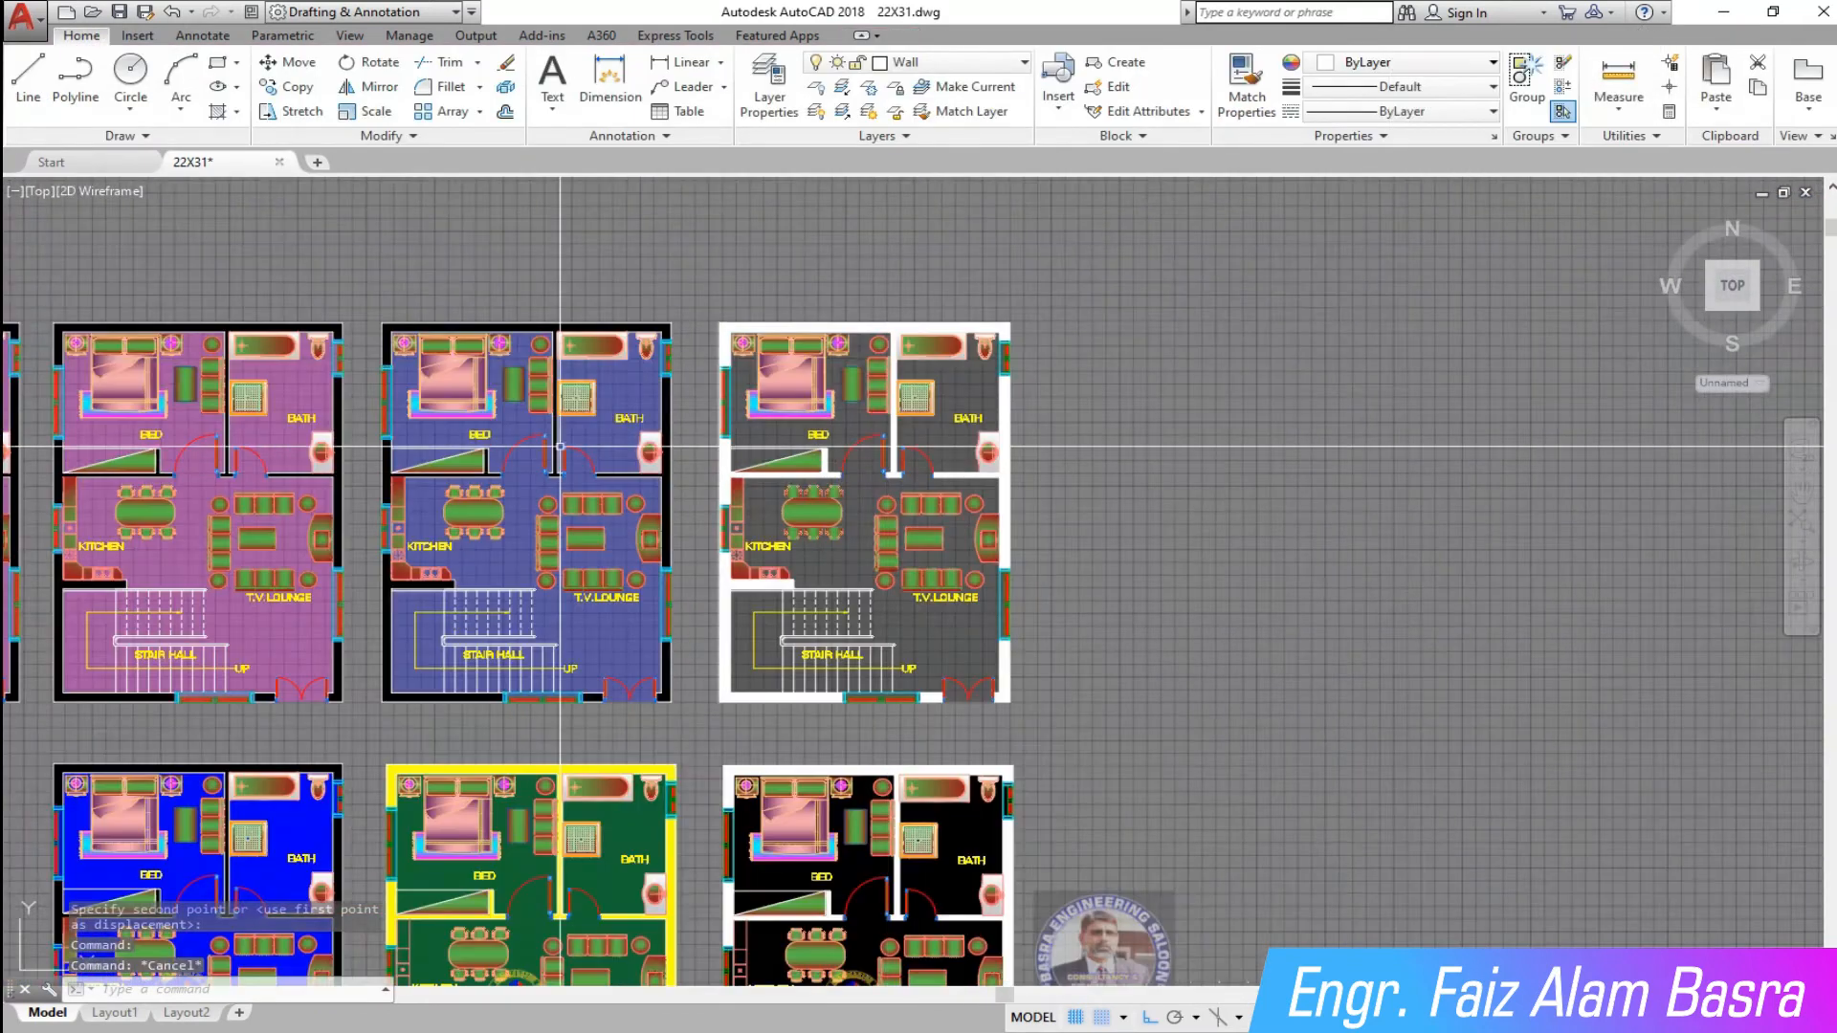
pyautogui.scroll(6, 507, 401)
pyautogui.click(501, 431)
pyautogui.click(734, 87)
pyautogui.click(587, 297)
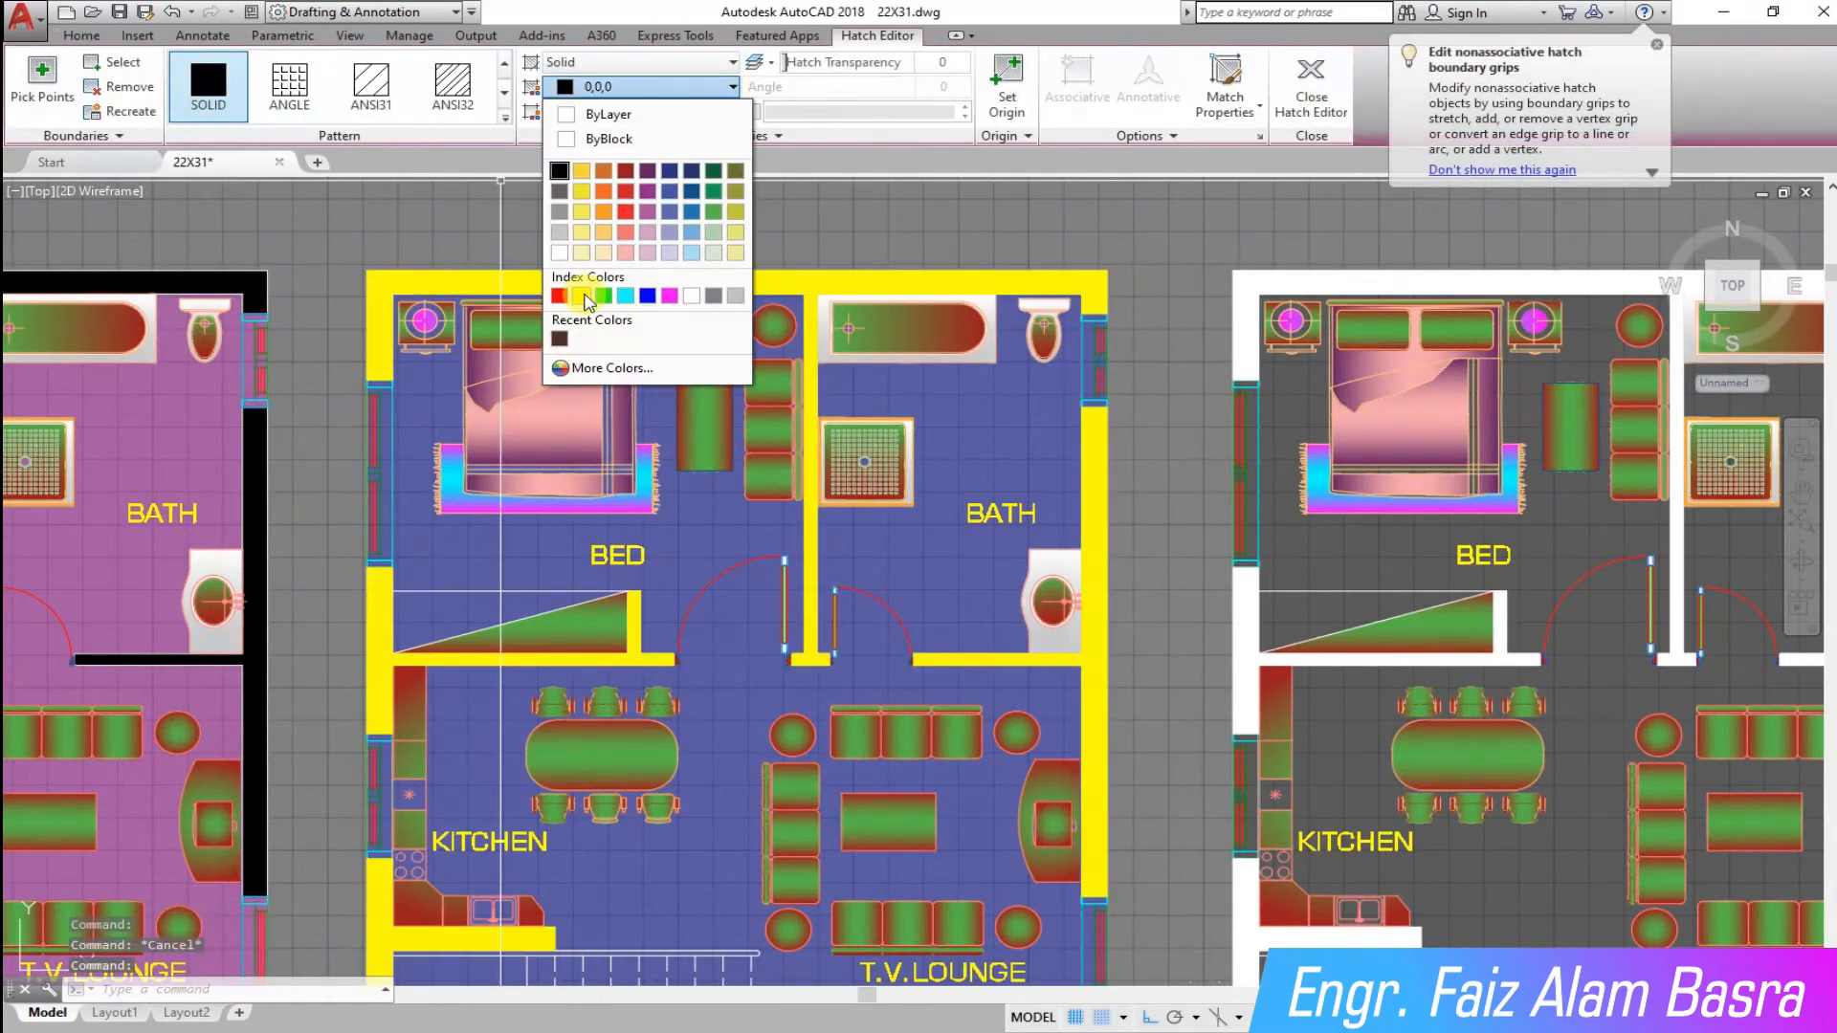
pyautogui.press('Escape')
pyautogui.scroll(-2, 1256, 297)
pyautogui.scroll(-3, 1121, 602)
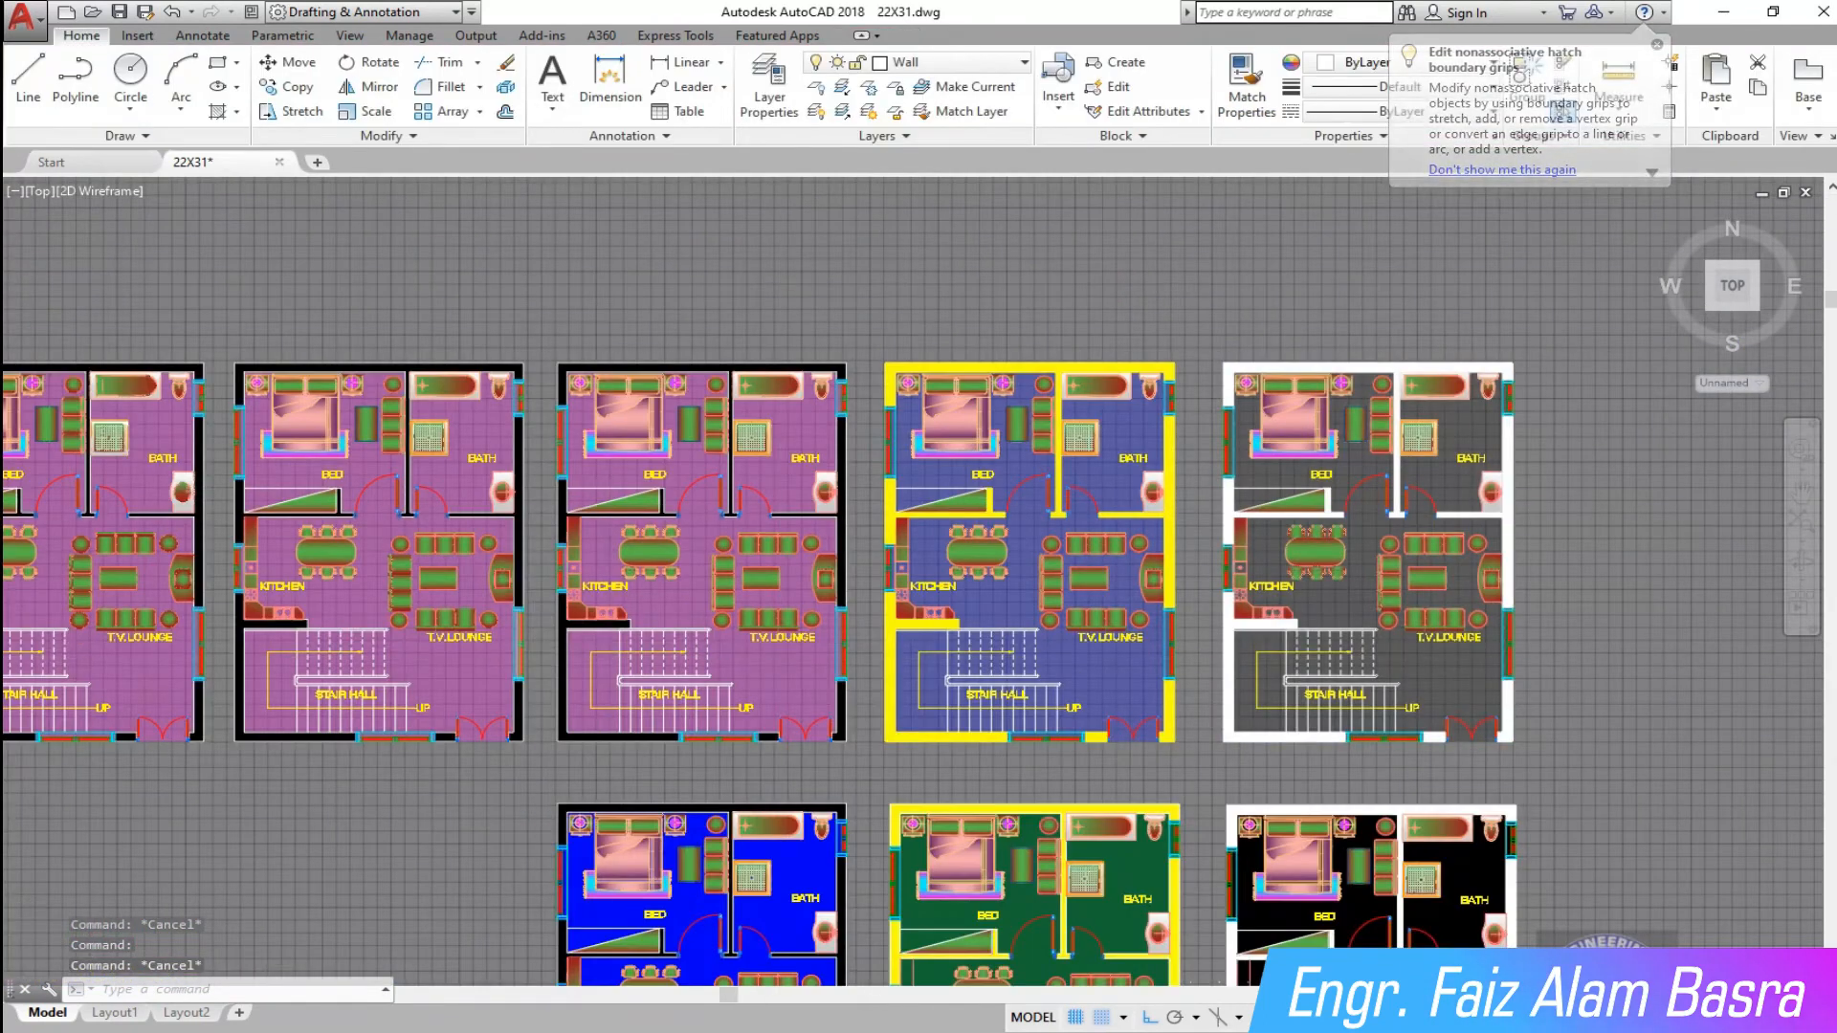
pyautogui.scroll(2, 1121, 601)
pyautogui.scroll(-3, 521, 665)
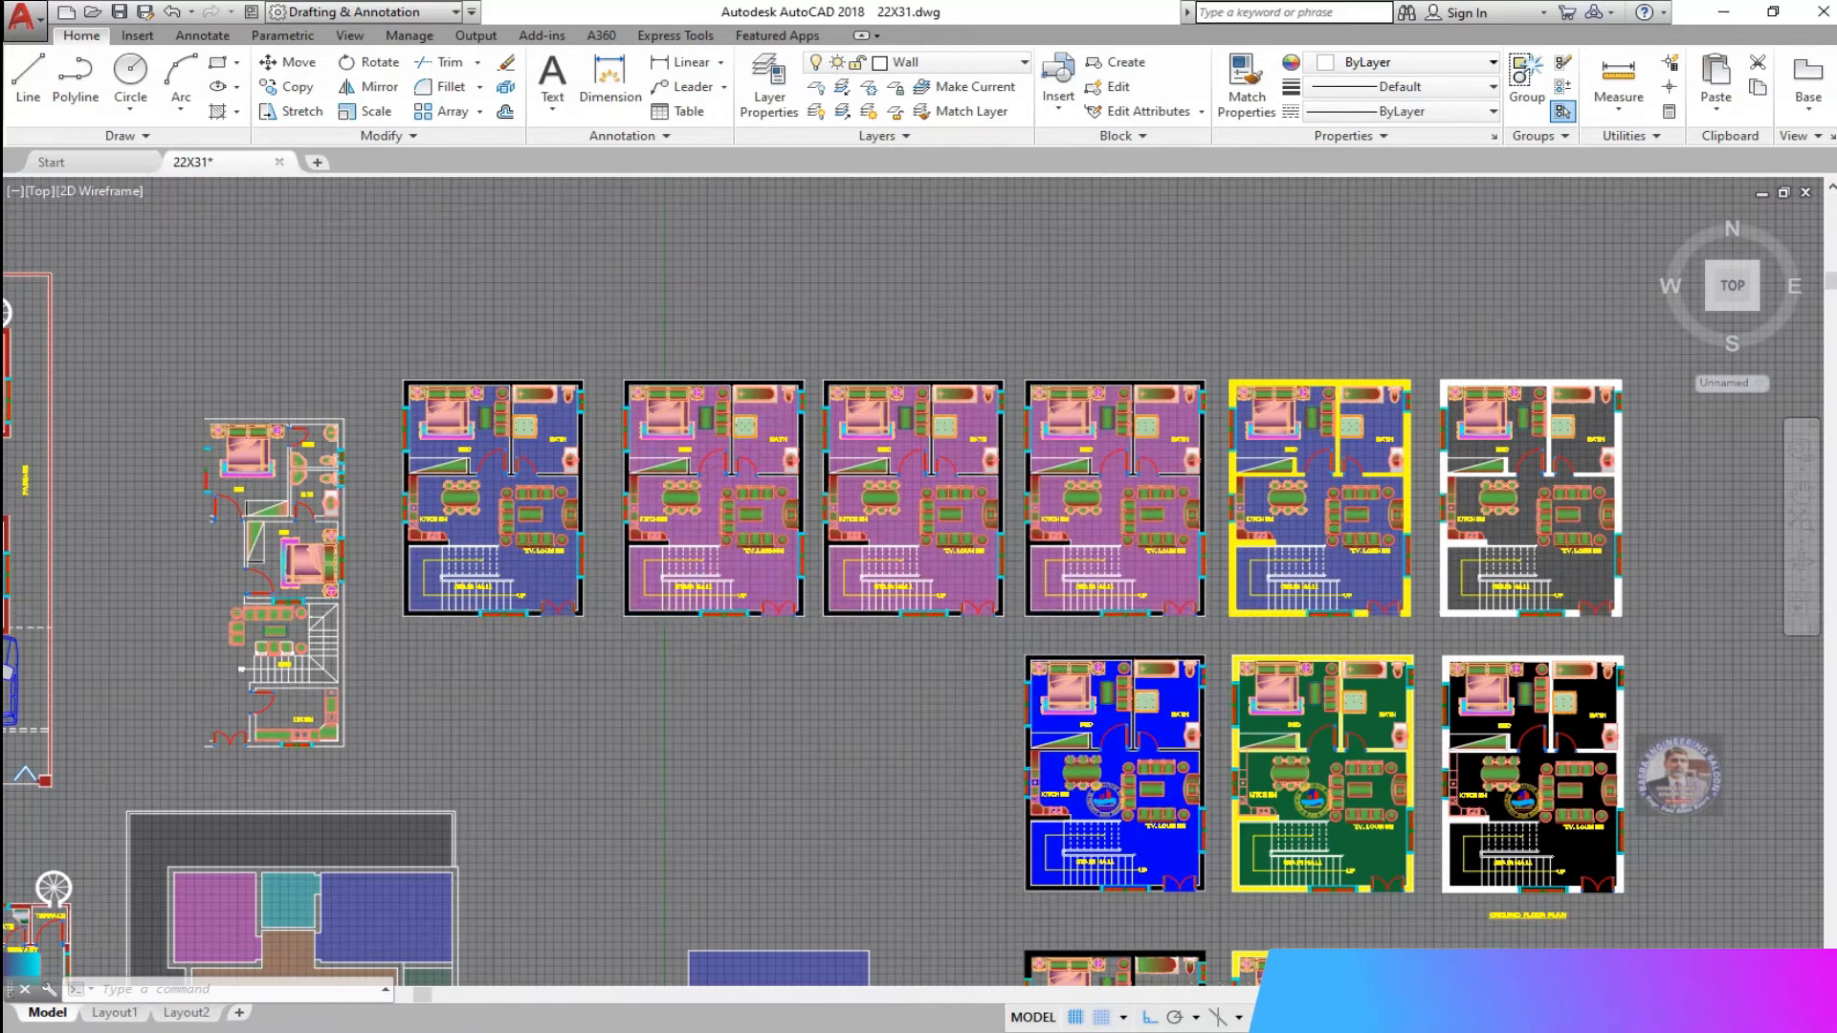
pyautogui.scroll(4, 1362, 438)
pyautogui.scroll(-1, 1362, 438)
pyautogui.scroll(-3, 1363, 438)
pyautogui.scroll(3, 1063, 368)
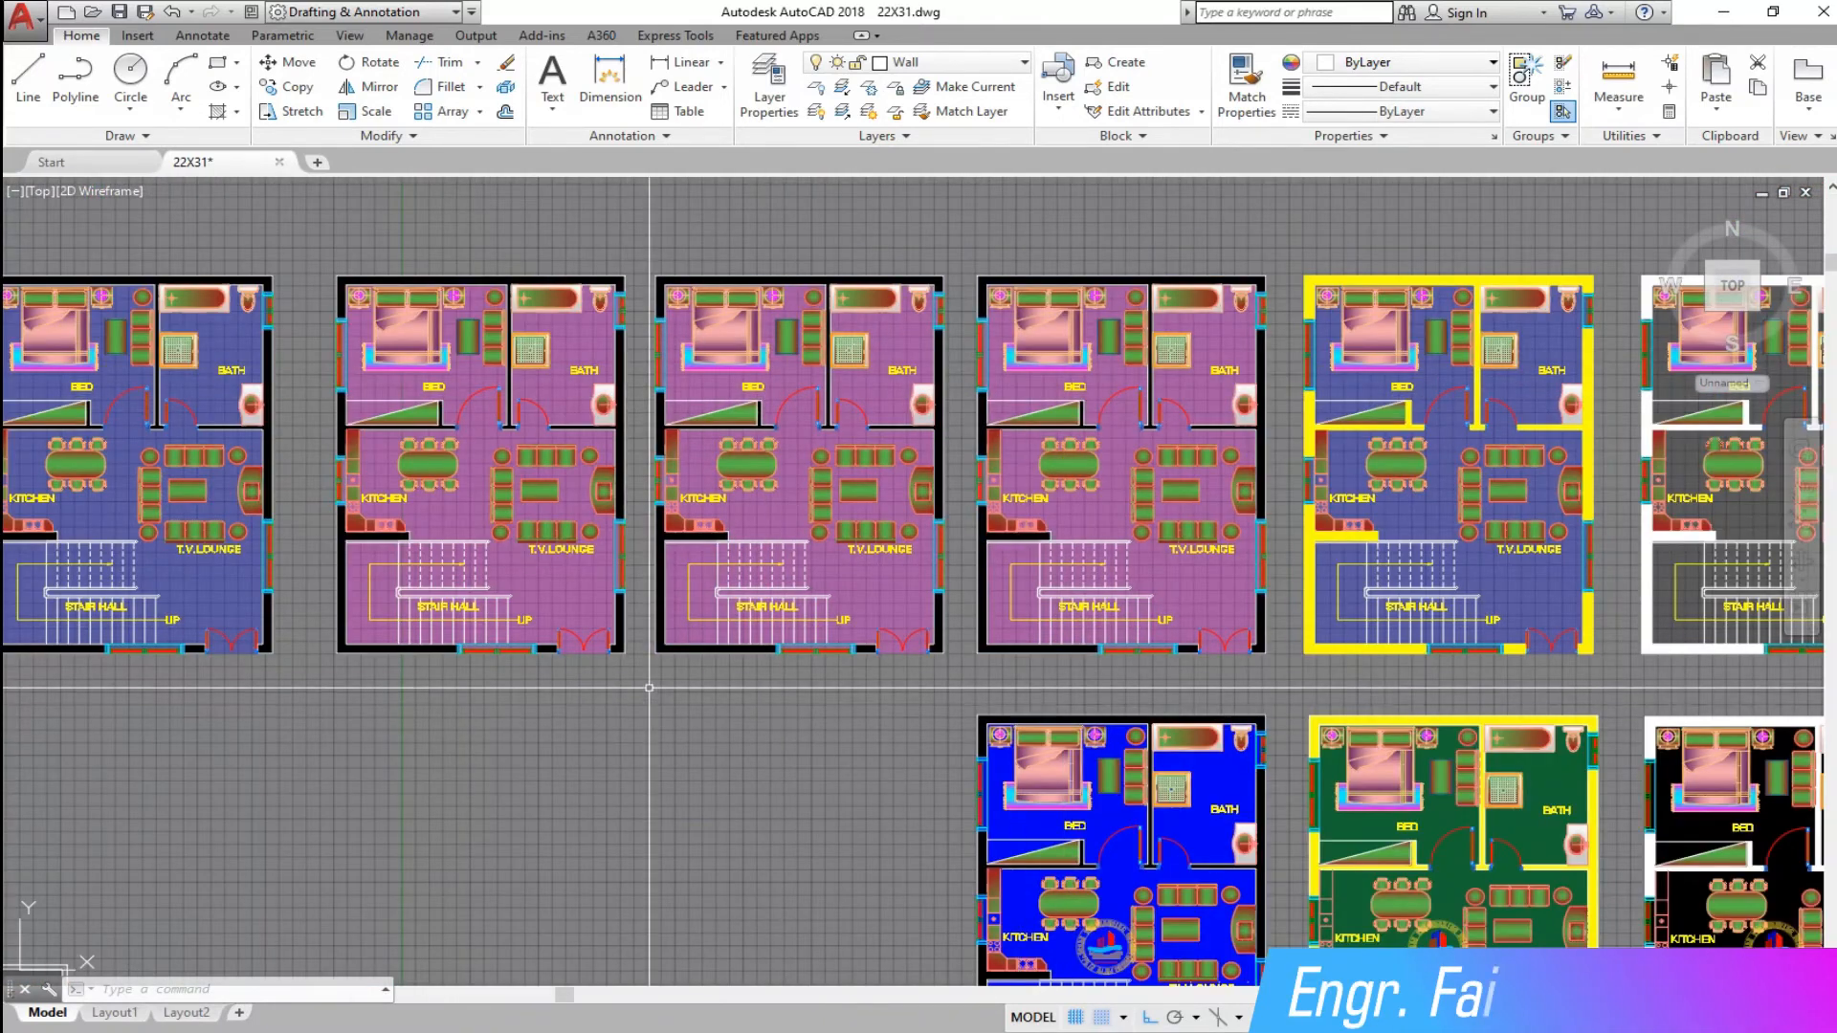
pyautogui.scroll(2, 856, 440)
pyautogui.click(697, 459)
pyautogui.click(732, 86)
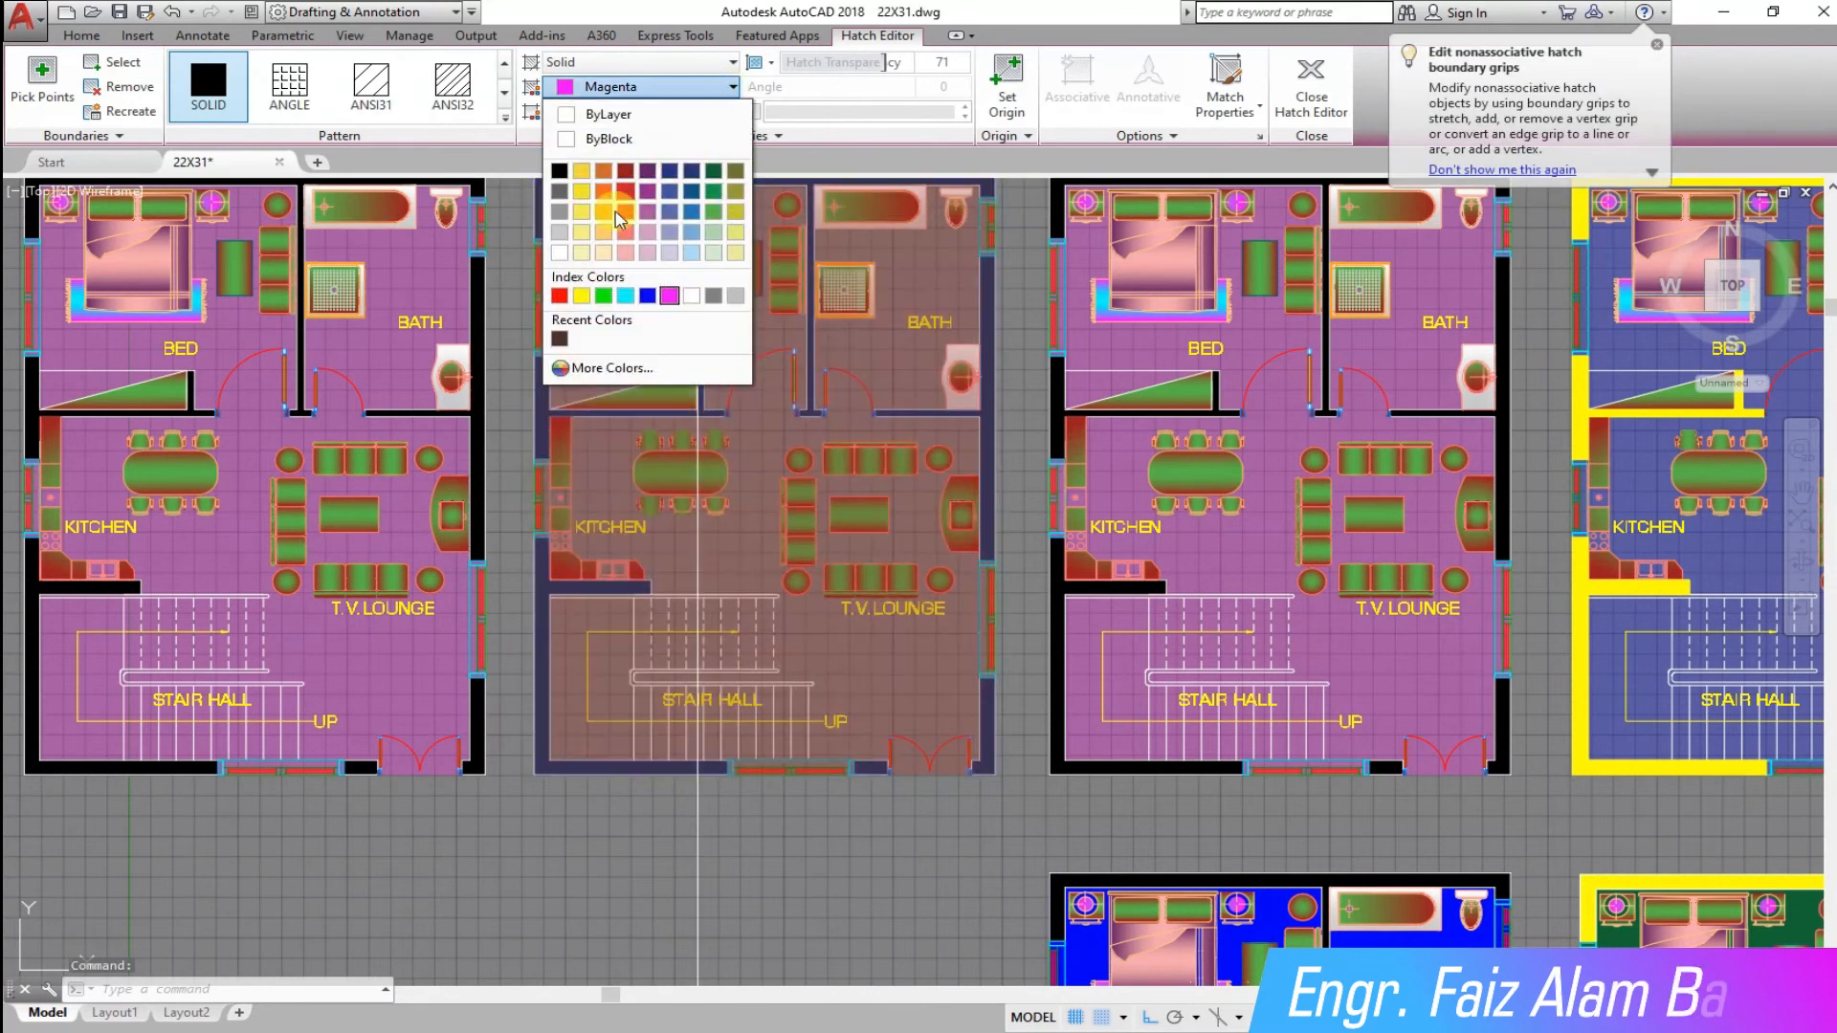
pyautogui.scroll(-2, 696, 308)
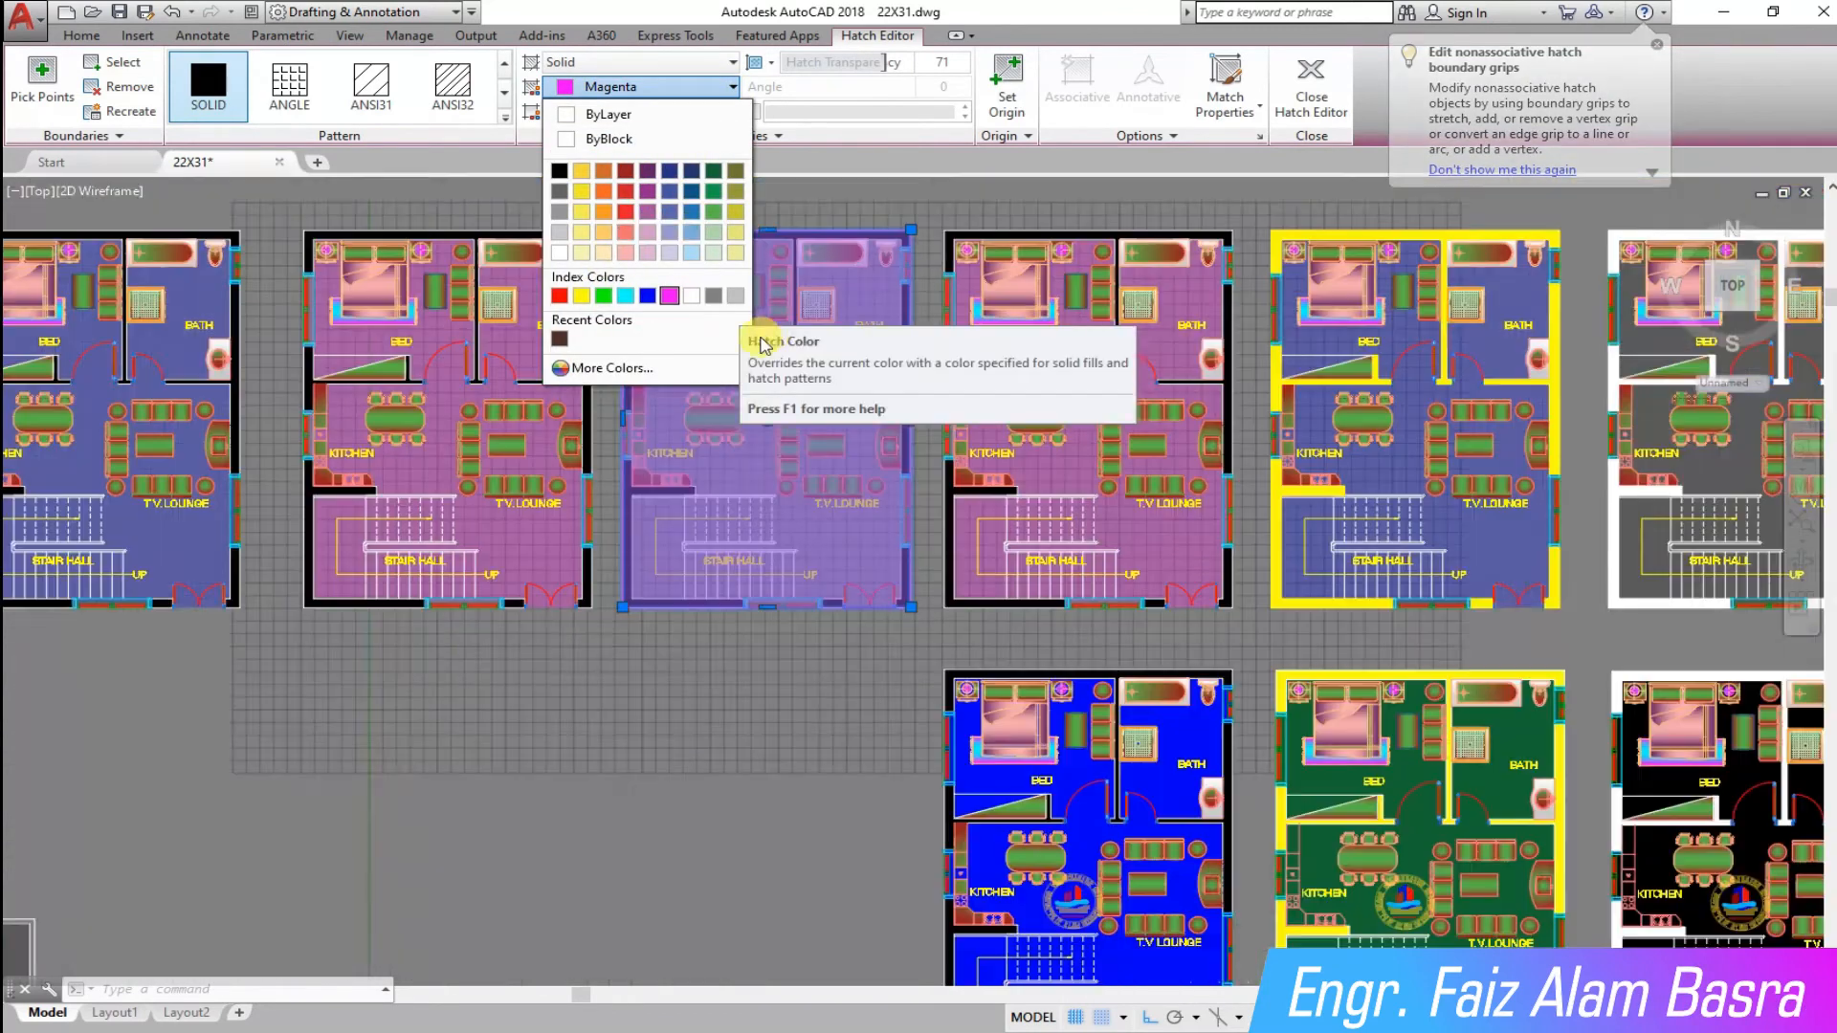
pyautogui.press('Escape')
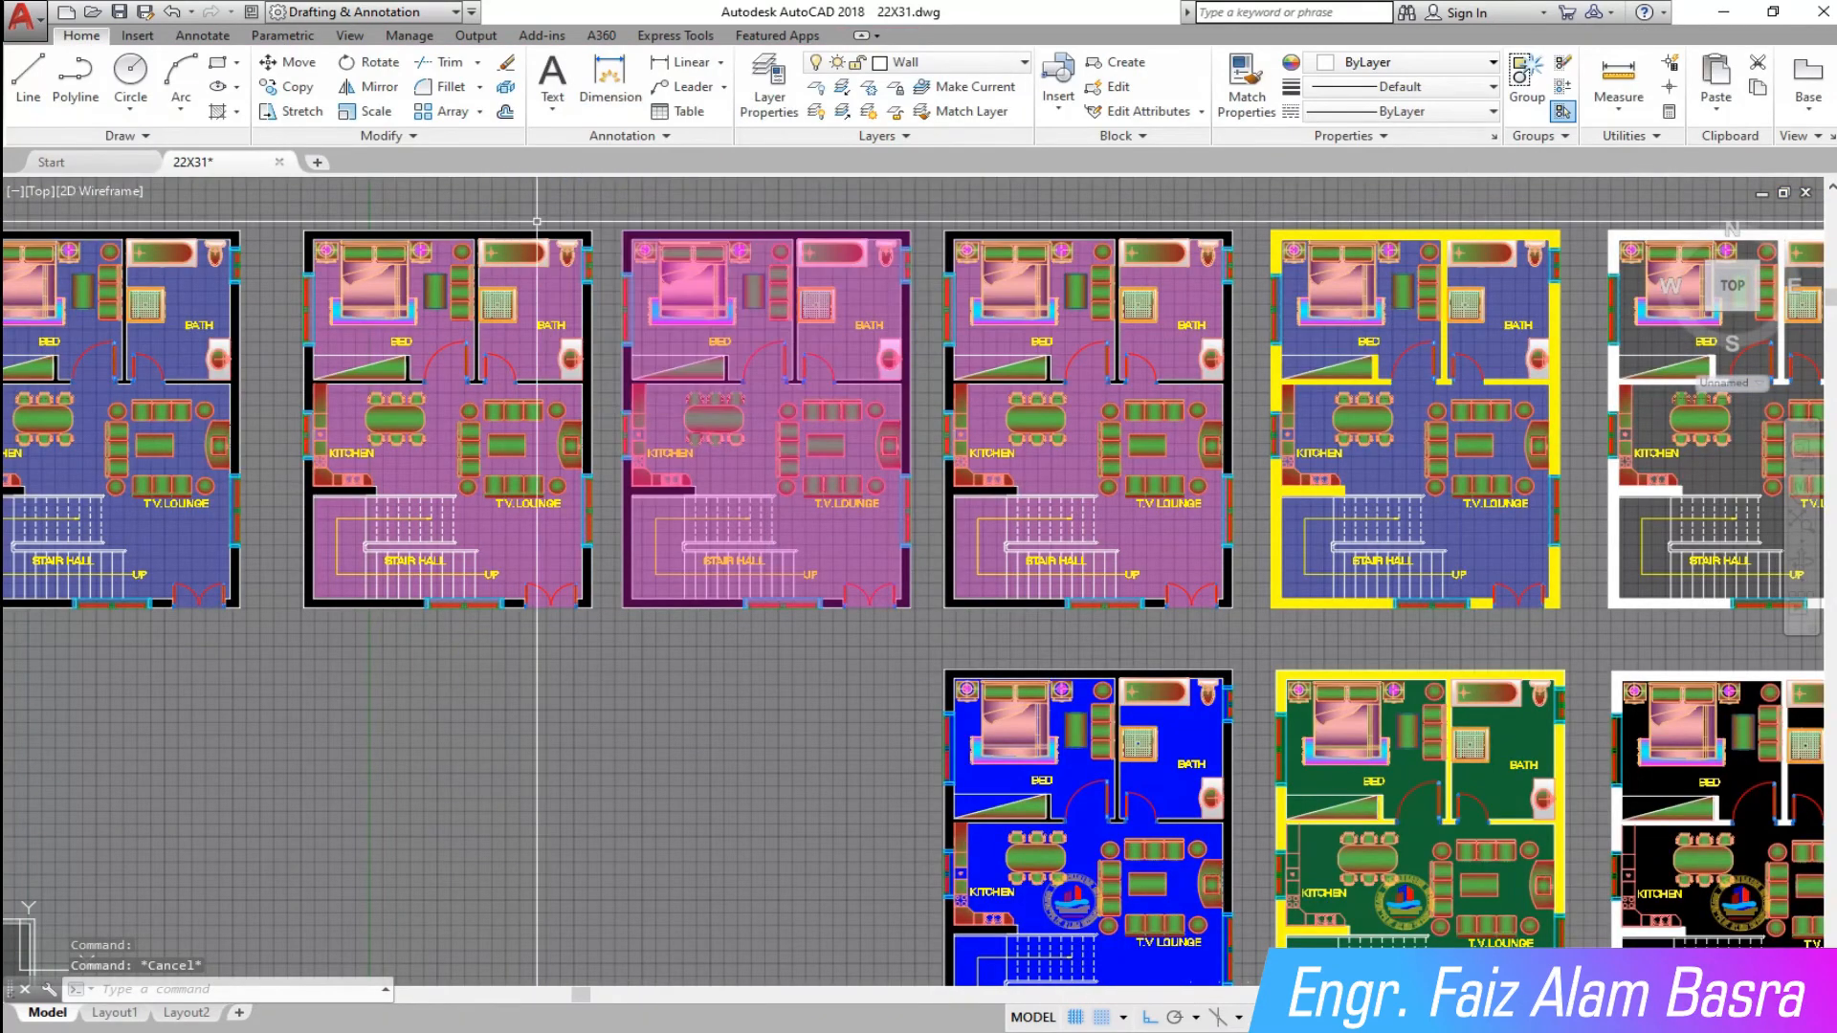
# - Change the draw order of the black wall hatch in the middle of the three magenta-filled plans
pyautogui.scroll(4, 803, 229)
pyautogui.click(795, 215)
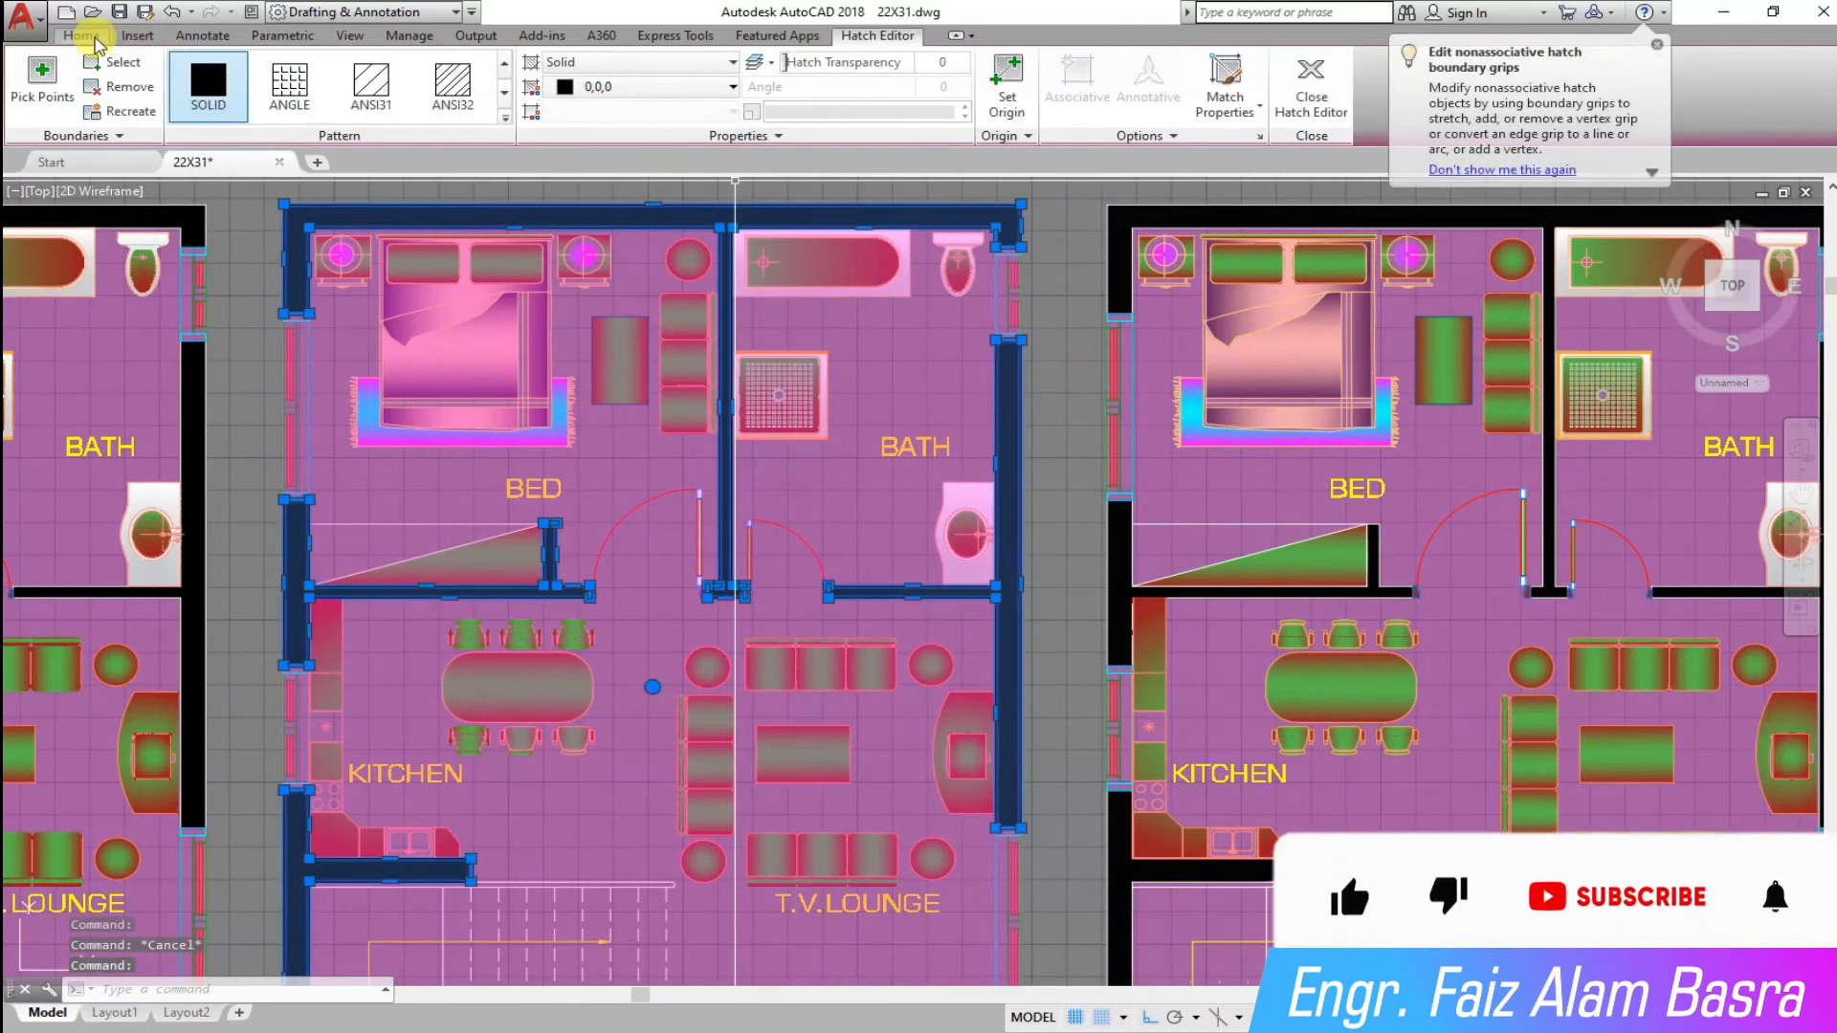
pyautogui.click(105, 36)
pyautogui.click(489, 187)
pyautogui.click(554, 256)
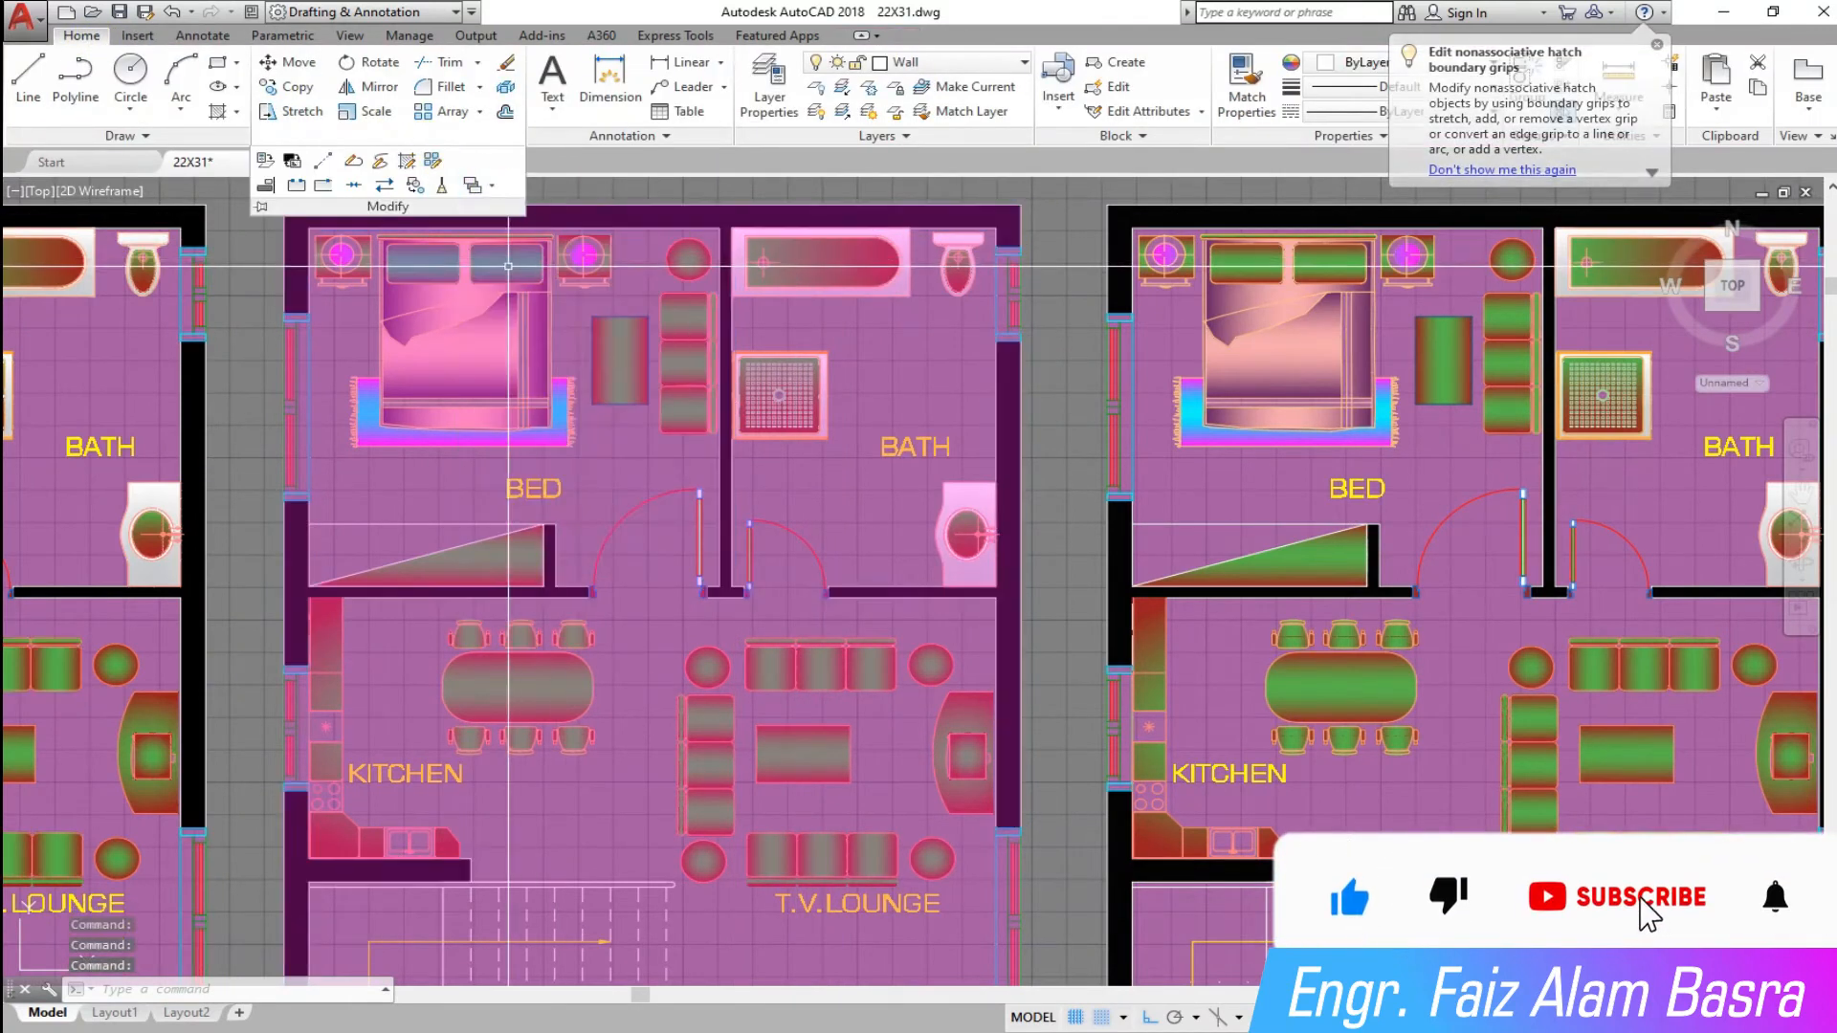
# - Send the transparent magenta floor hatch of the middle magenta-filled plan to the back of the draw order
pyautogui.scroll(-2, 737, 363)
pyautogui.scroll(4, 890, 909)
pyautogui.scroll(-4, 873, 784)
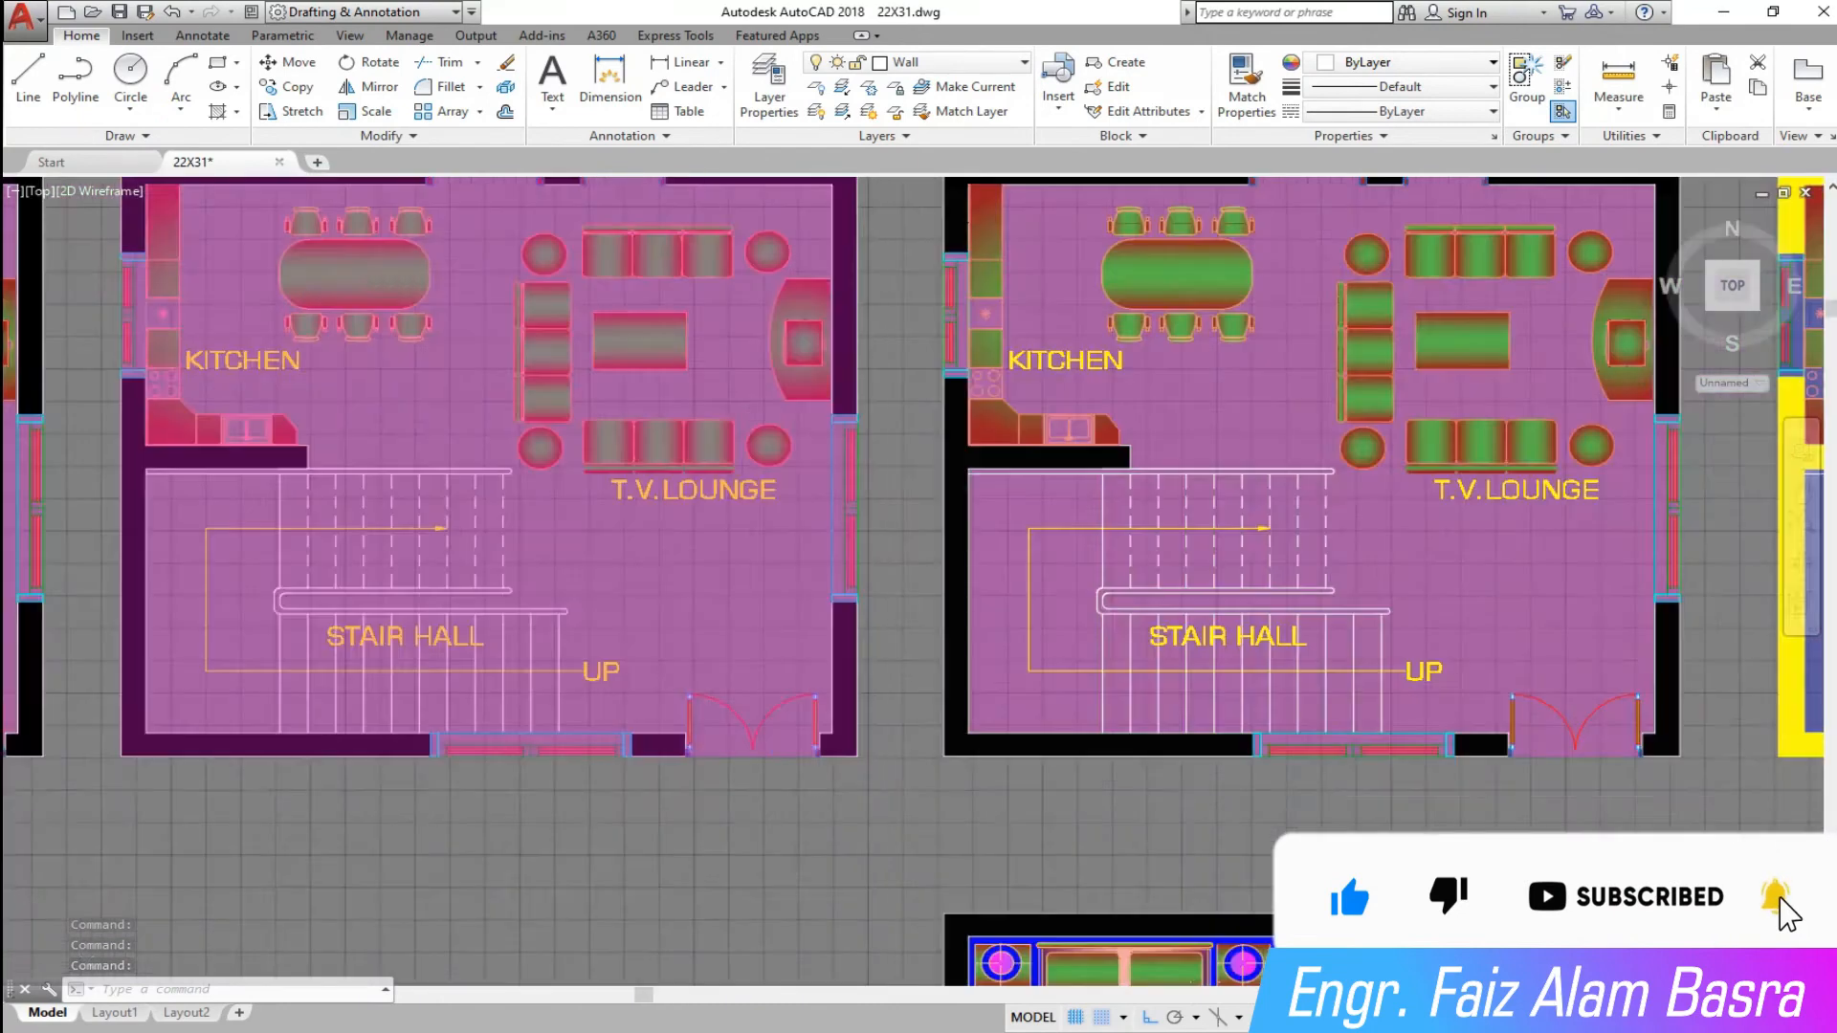
pyautogui.scroll(-3, 842, 748)
pyautogui.scroll(3, 852, 746)
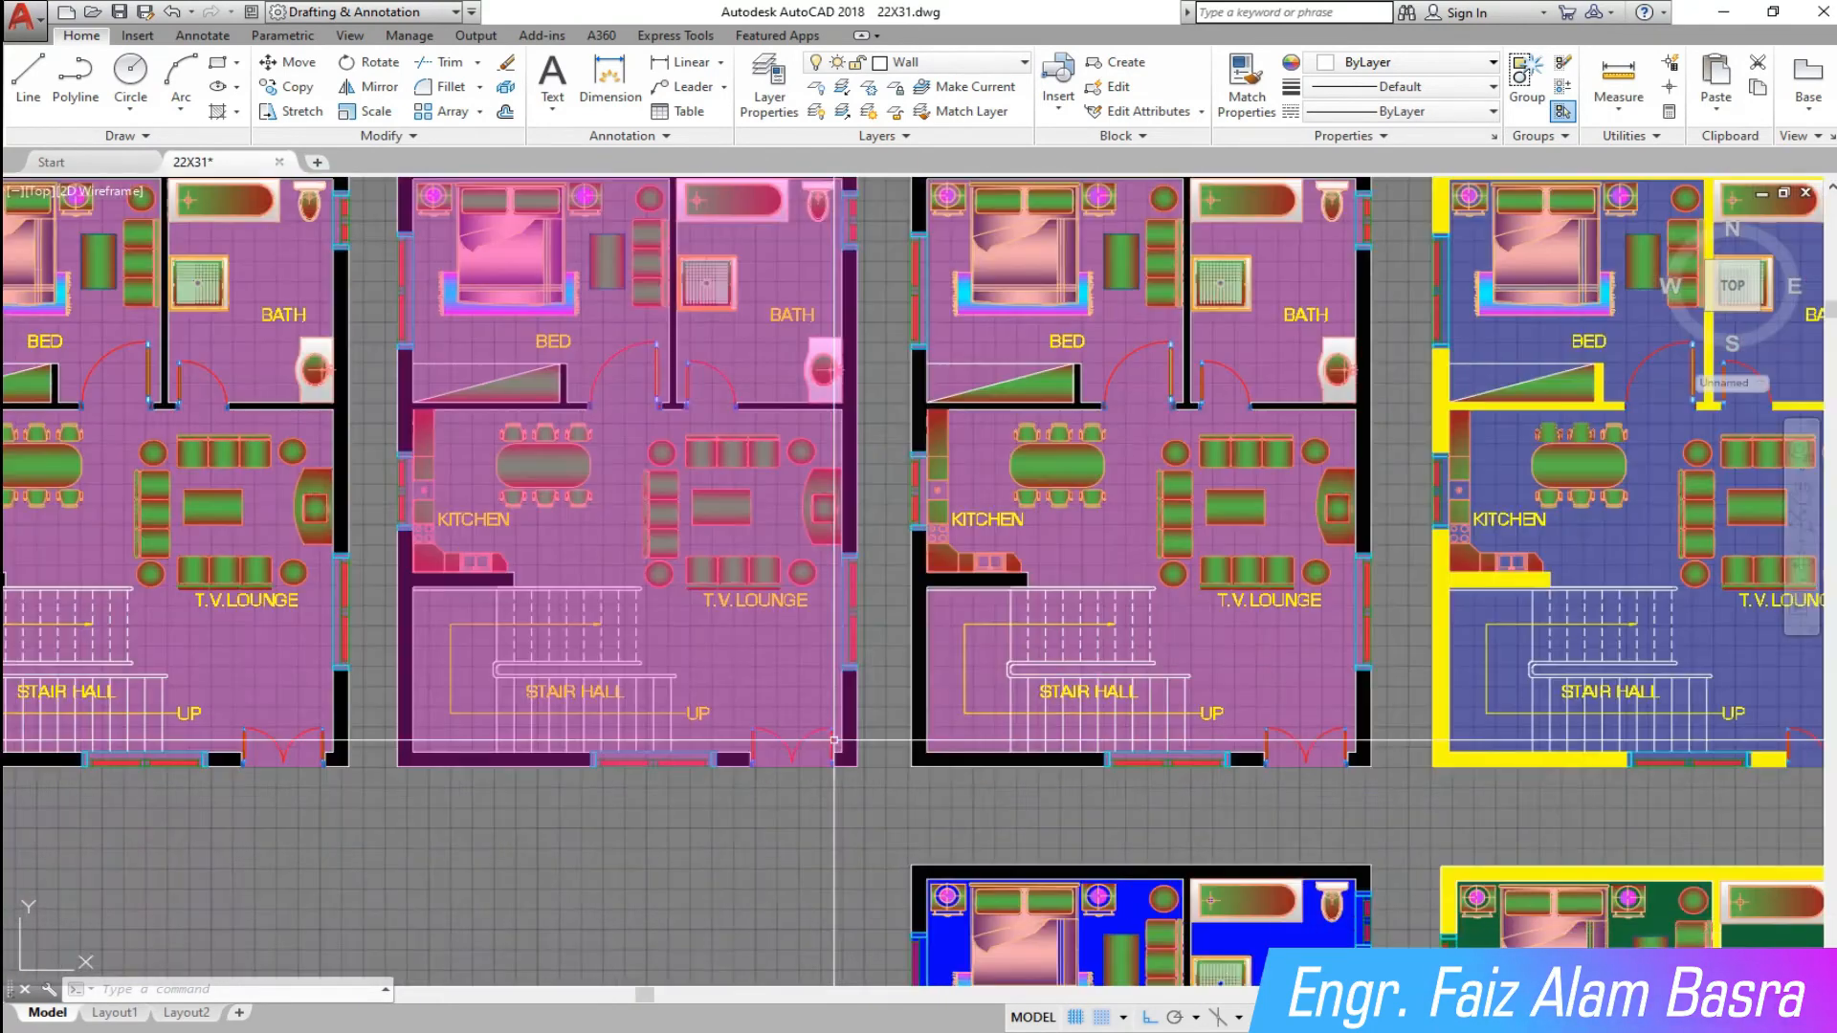
pyautogui.scroll(-4, 822, 739)
pyautogui.scroll(6, 832, 730)
pyautogui.scroll(2, 849, 751)
pyautogui.click(893, 752)
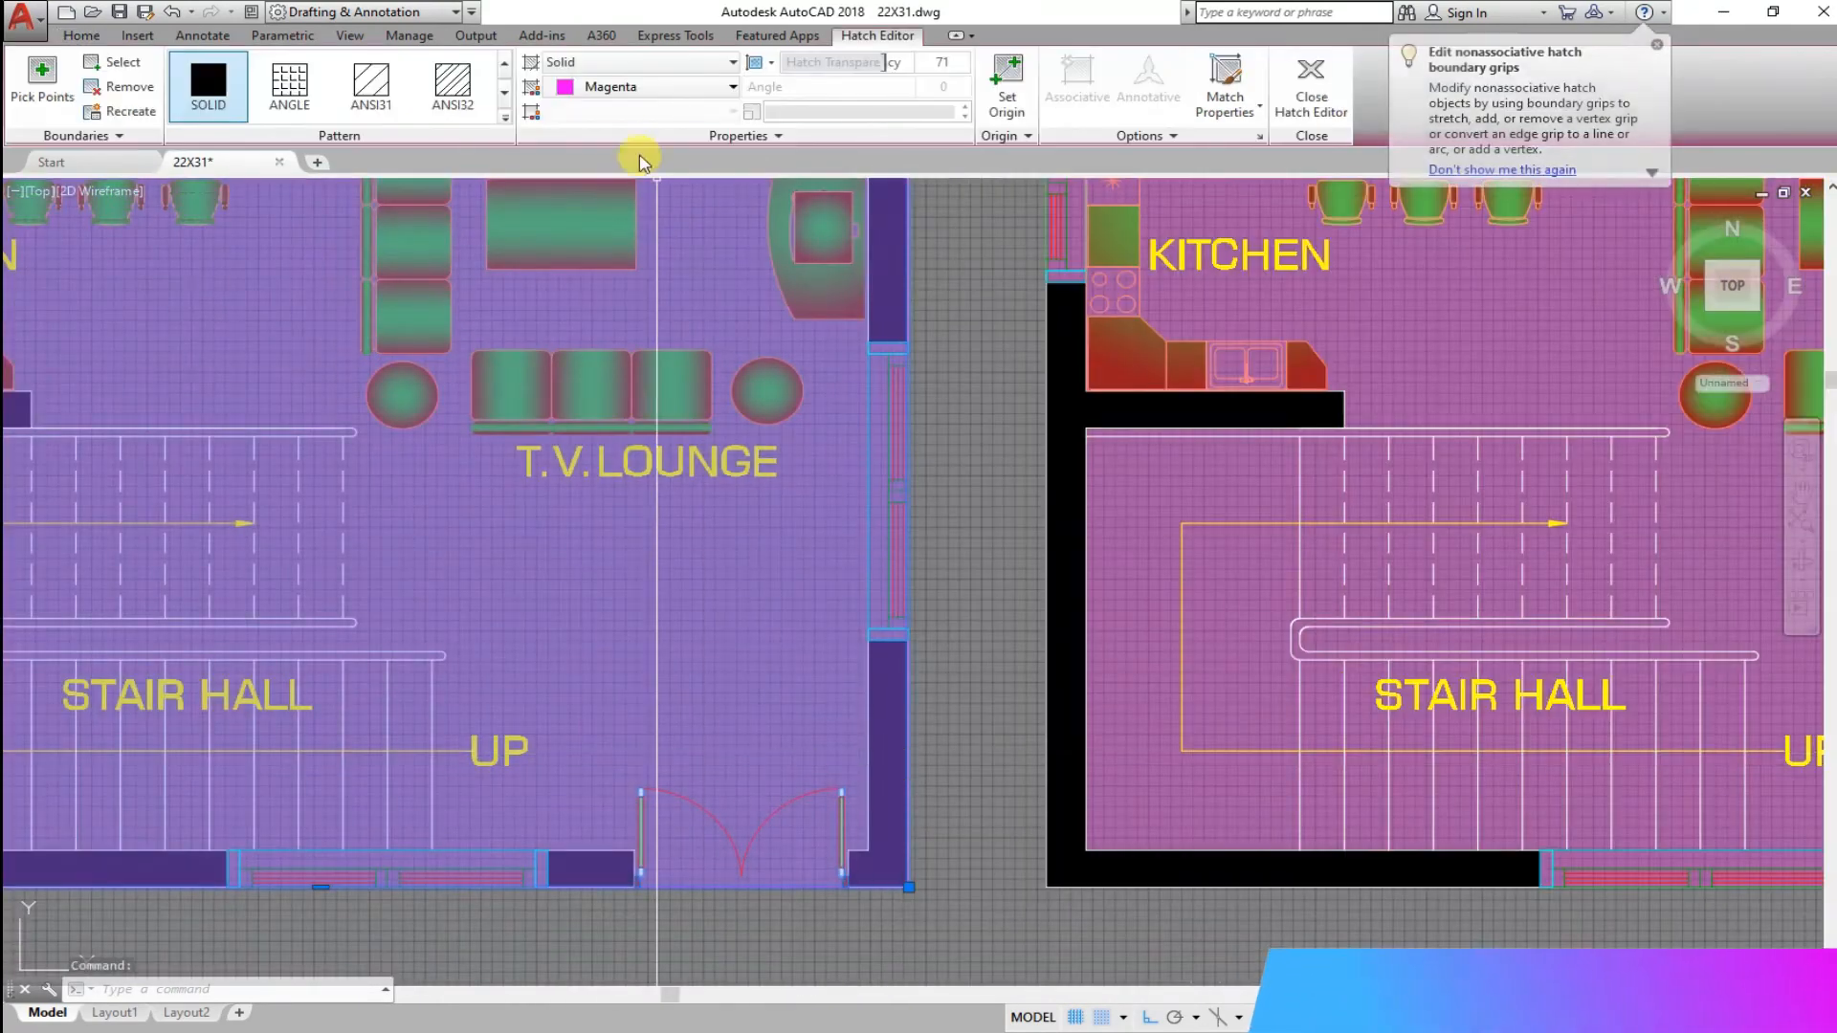
pyautogui.click(94, 37)
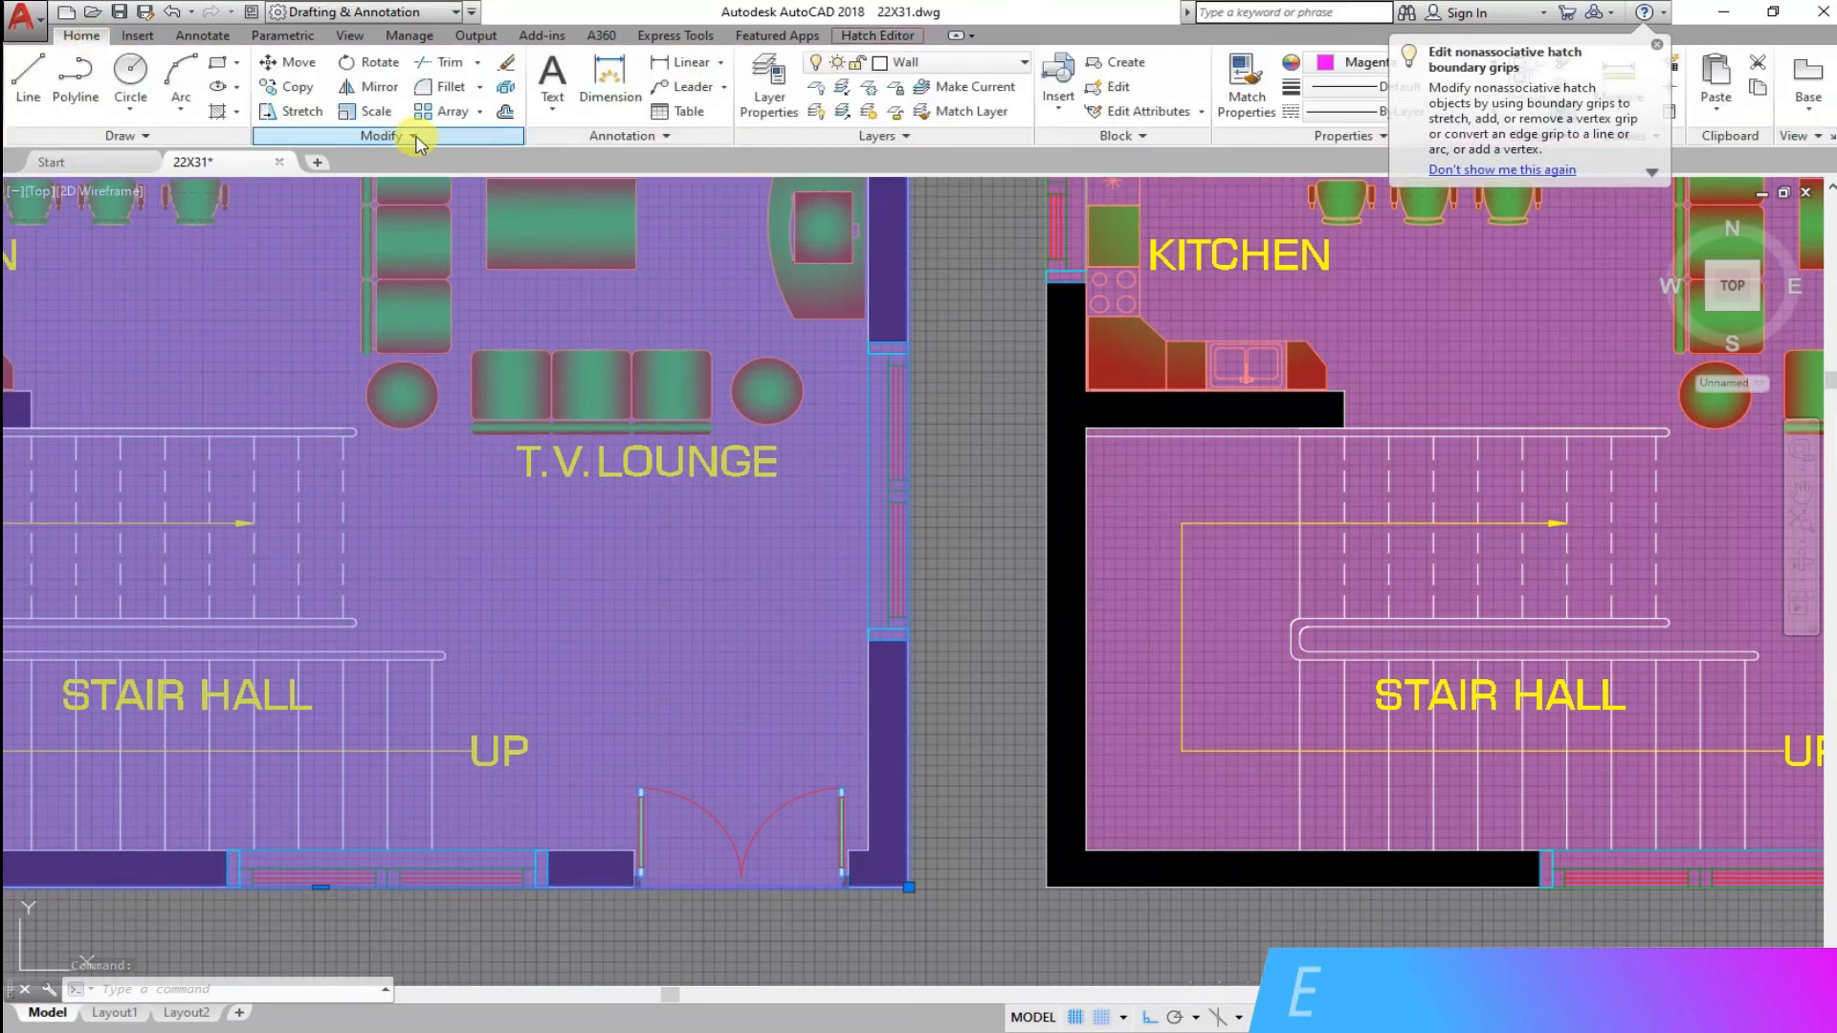
pyautogui.click(498, 187)
pyautogui.click(554, 255)
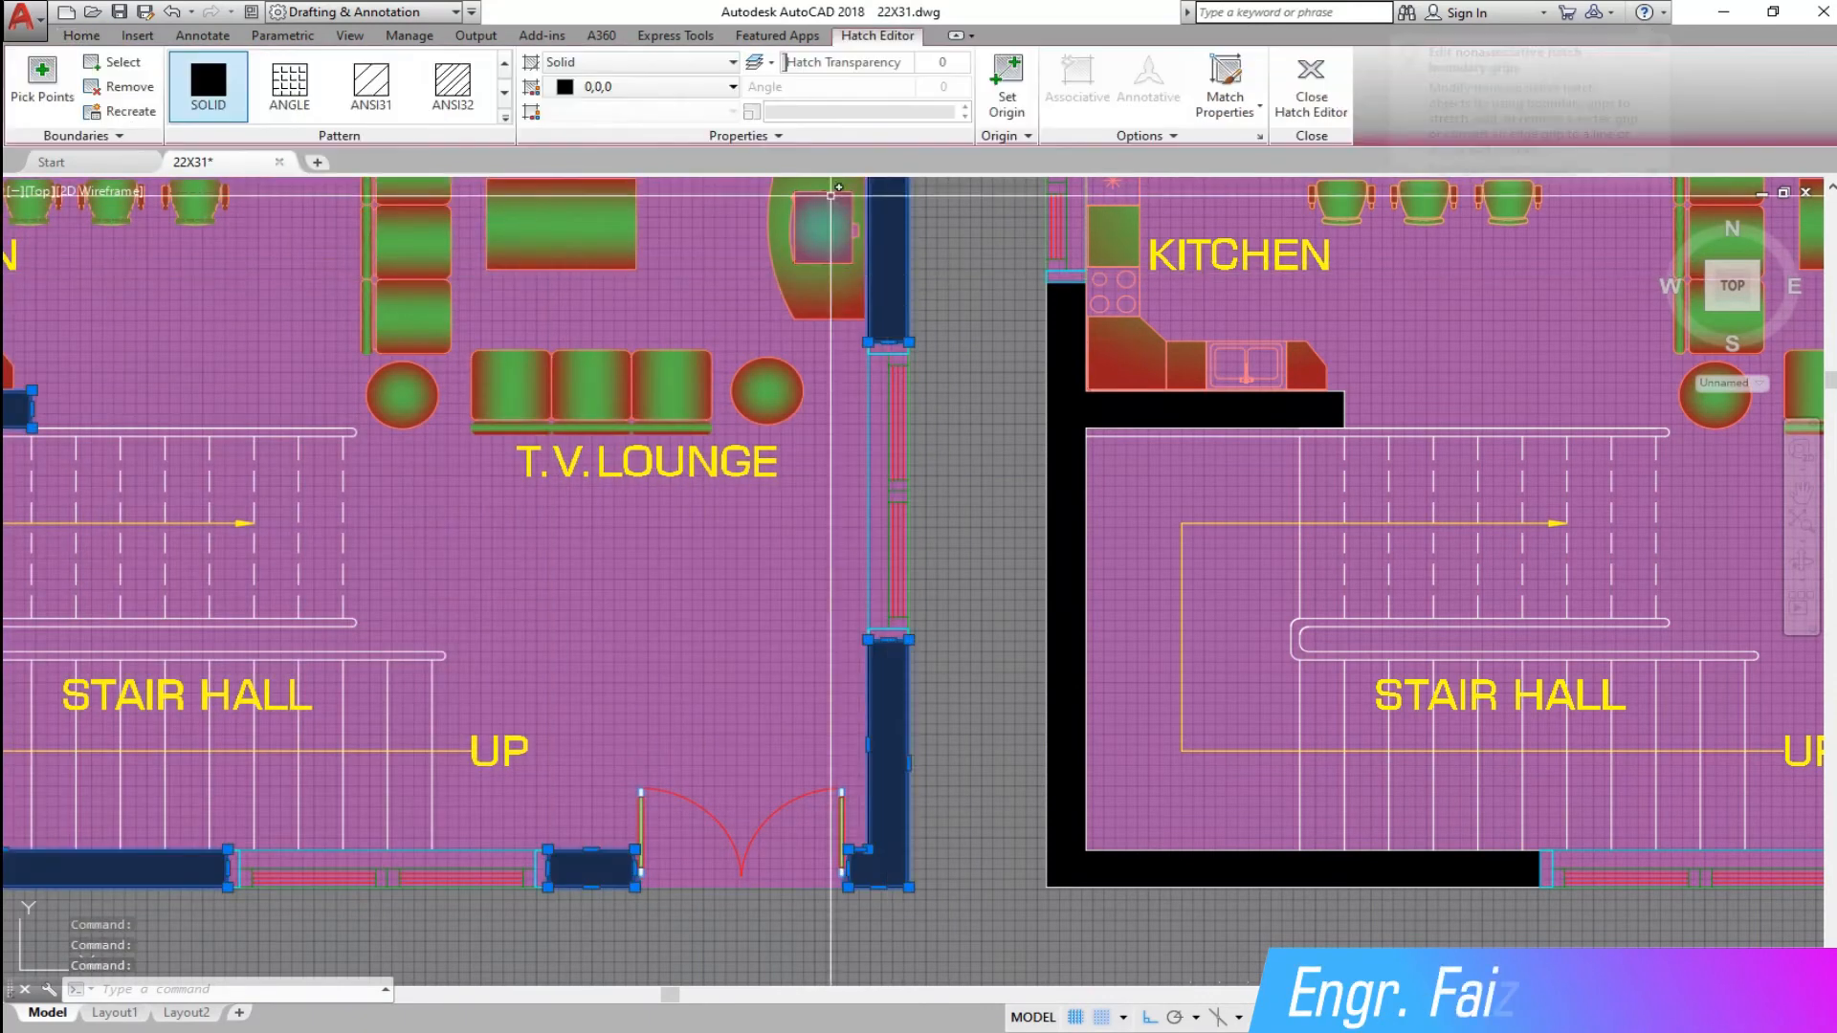
# - Change the wall hatch of the middle magenta-filled plan from black to White
pyautogui.click(735, 88)
pyautogui.click(685, 295)
pyautogui.press('Escape')
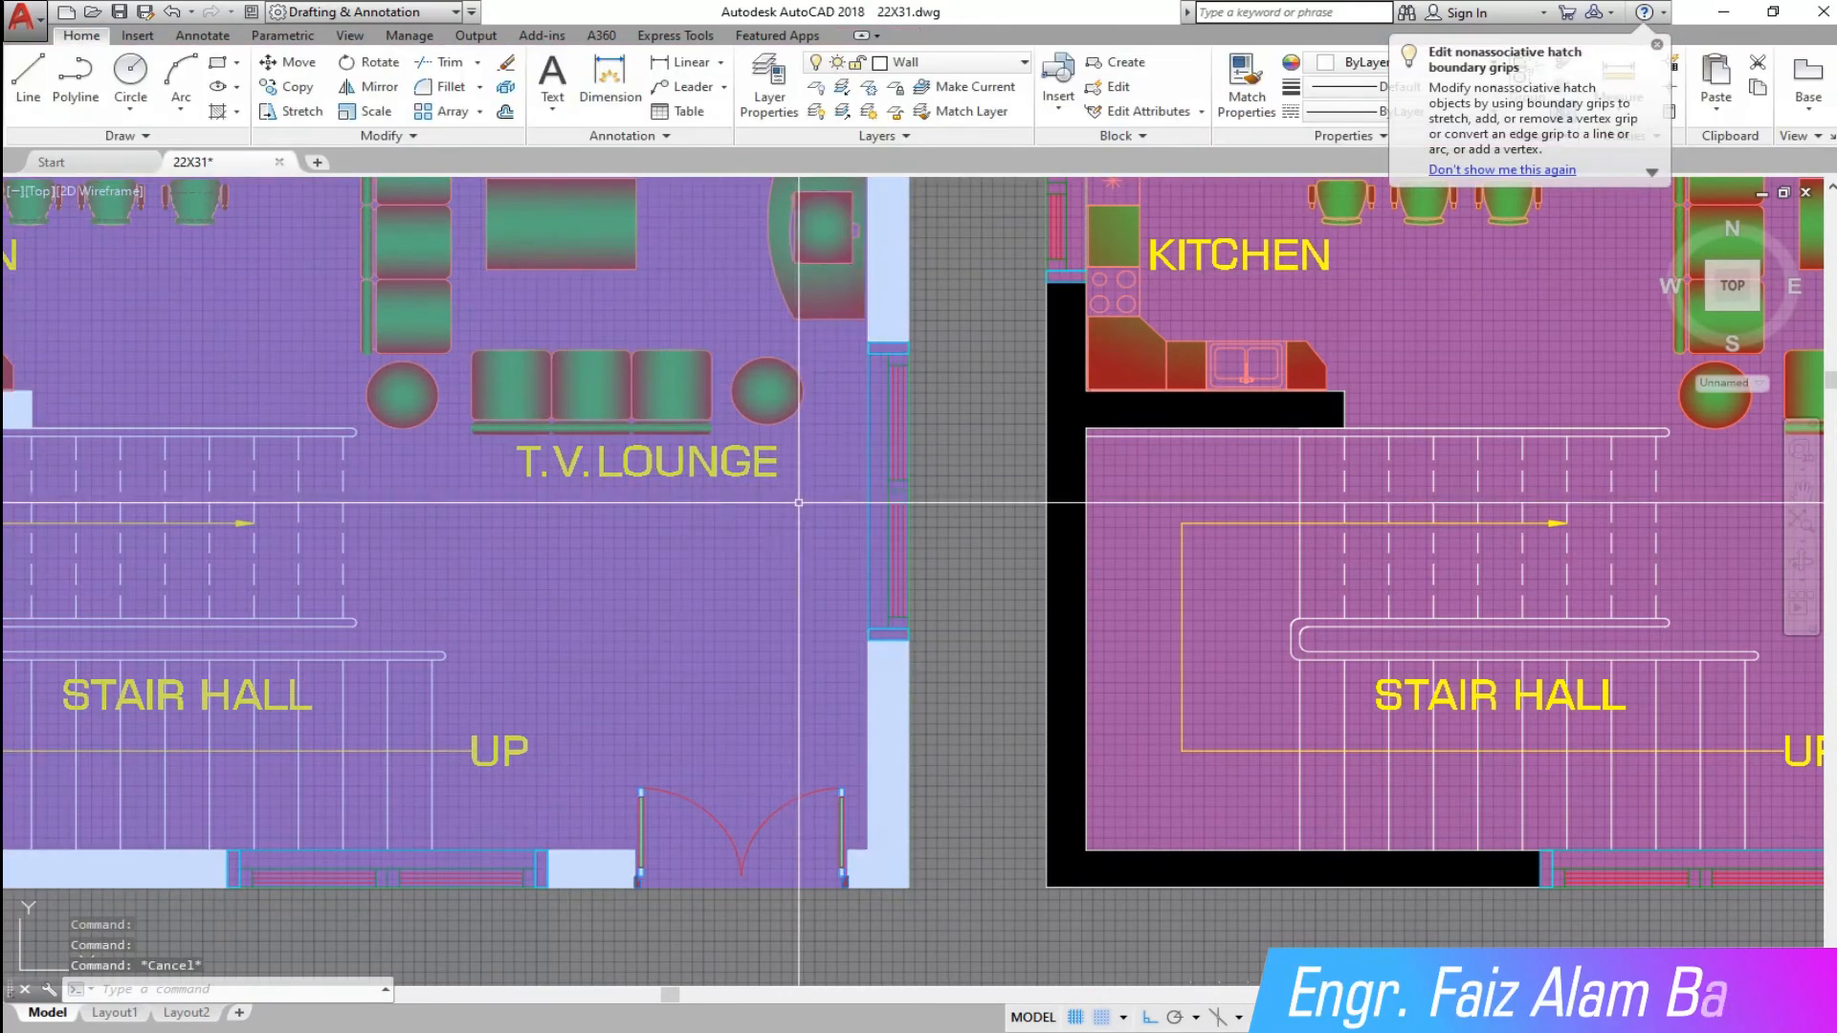
# - Change the black wall hatch of the magenta-filled plan left of the white-walled one to Yellow
pyautogui.scroll(-4, 831, 528)
pyautogui.scroll(-3, 783, 708)
pyautogui.scroll(3, 727, 708)
pyautogui.scroll(-3, 650, 669)
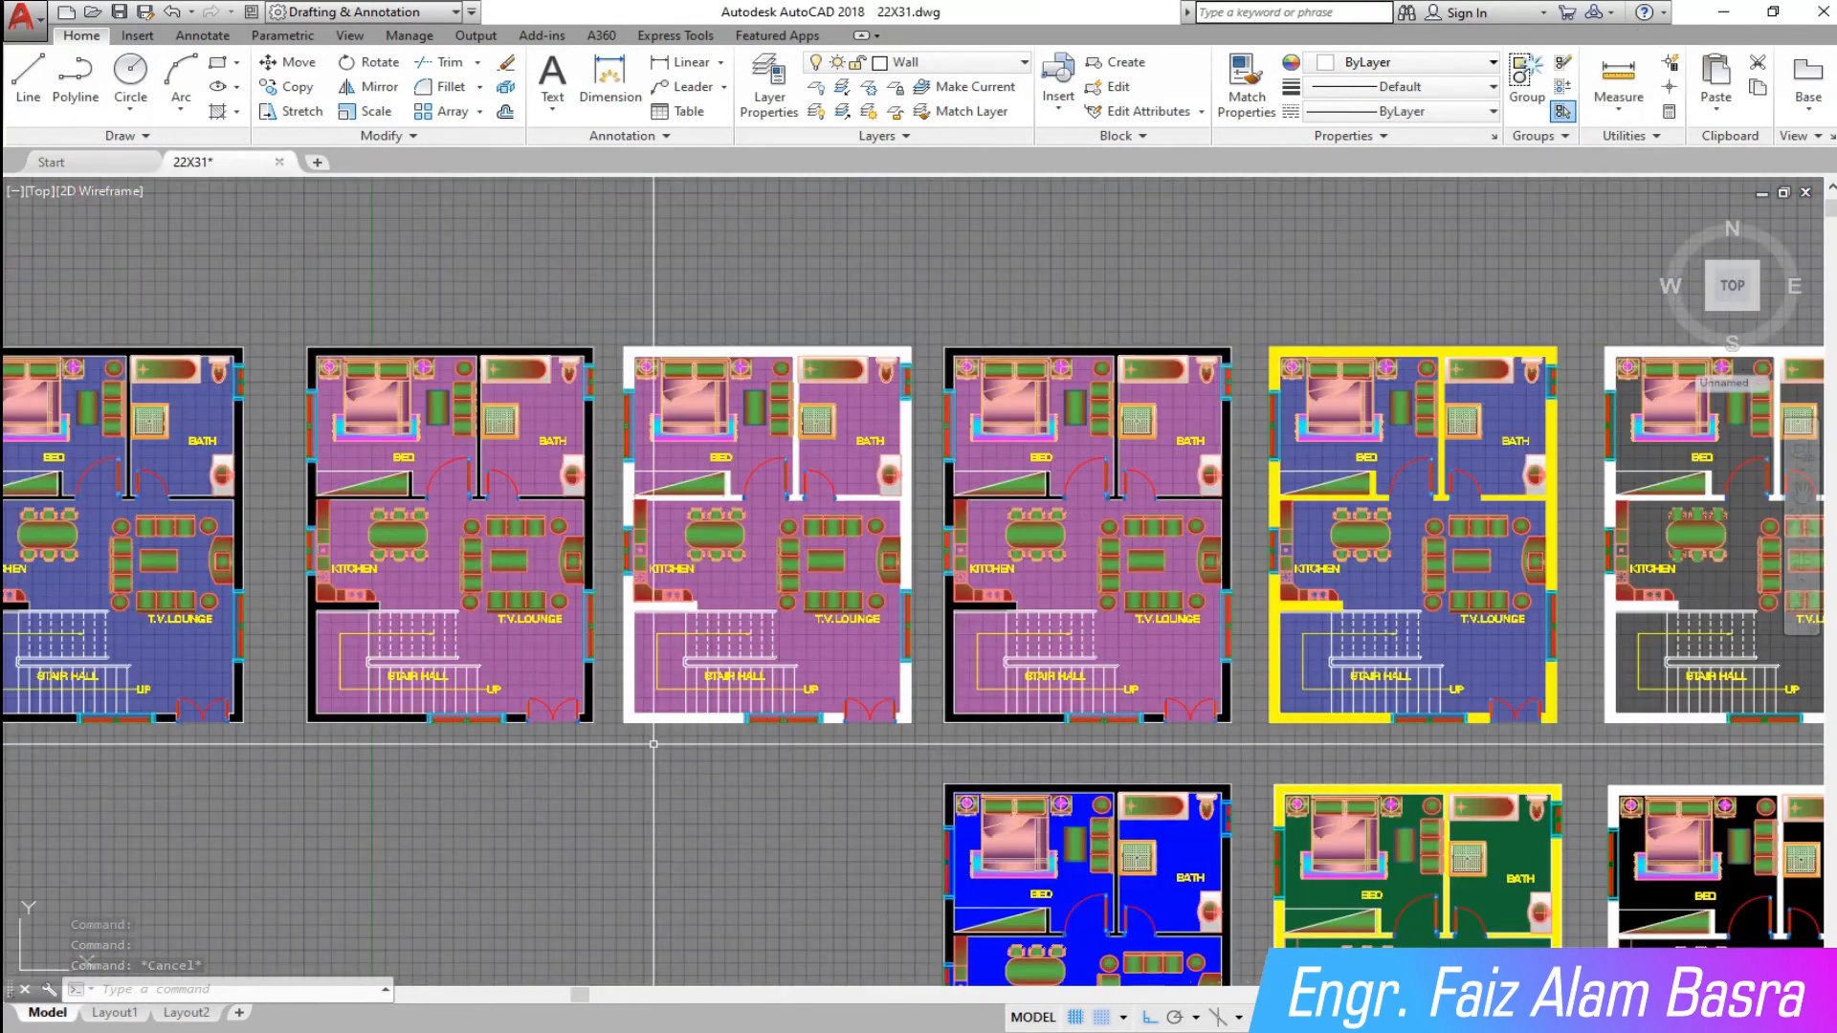
pyautogui.scroll(3, 593, 741)
pyautogui.scroll(4, 597, 729)
pyautogui.click(543, 669)
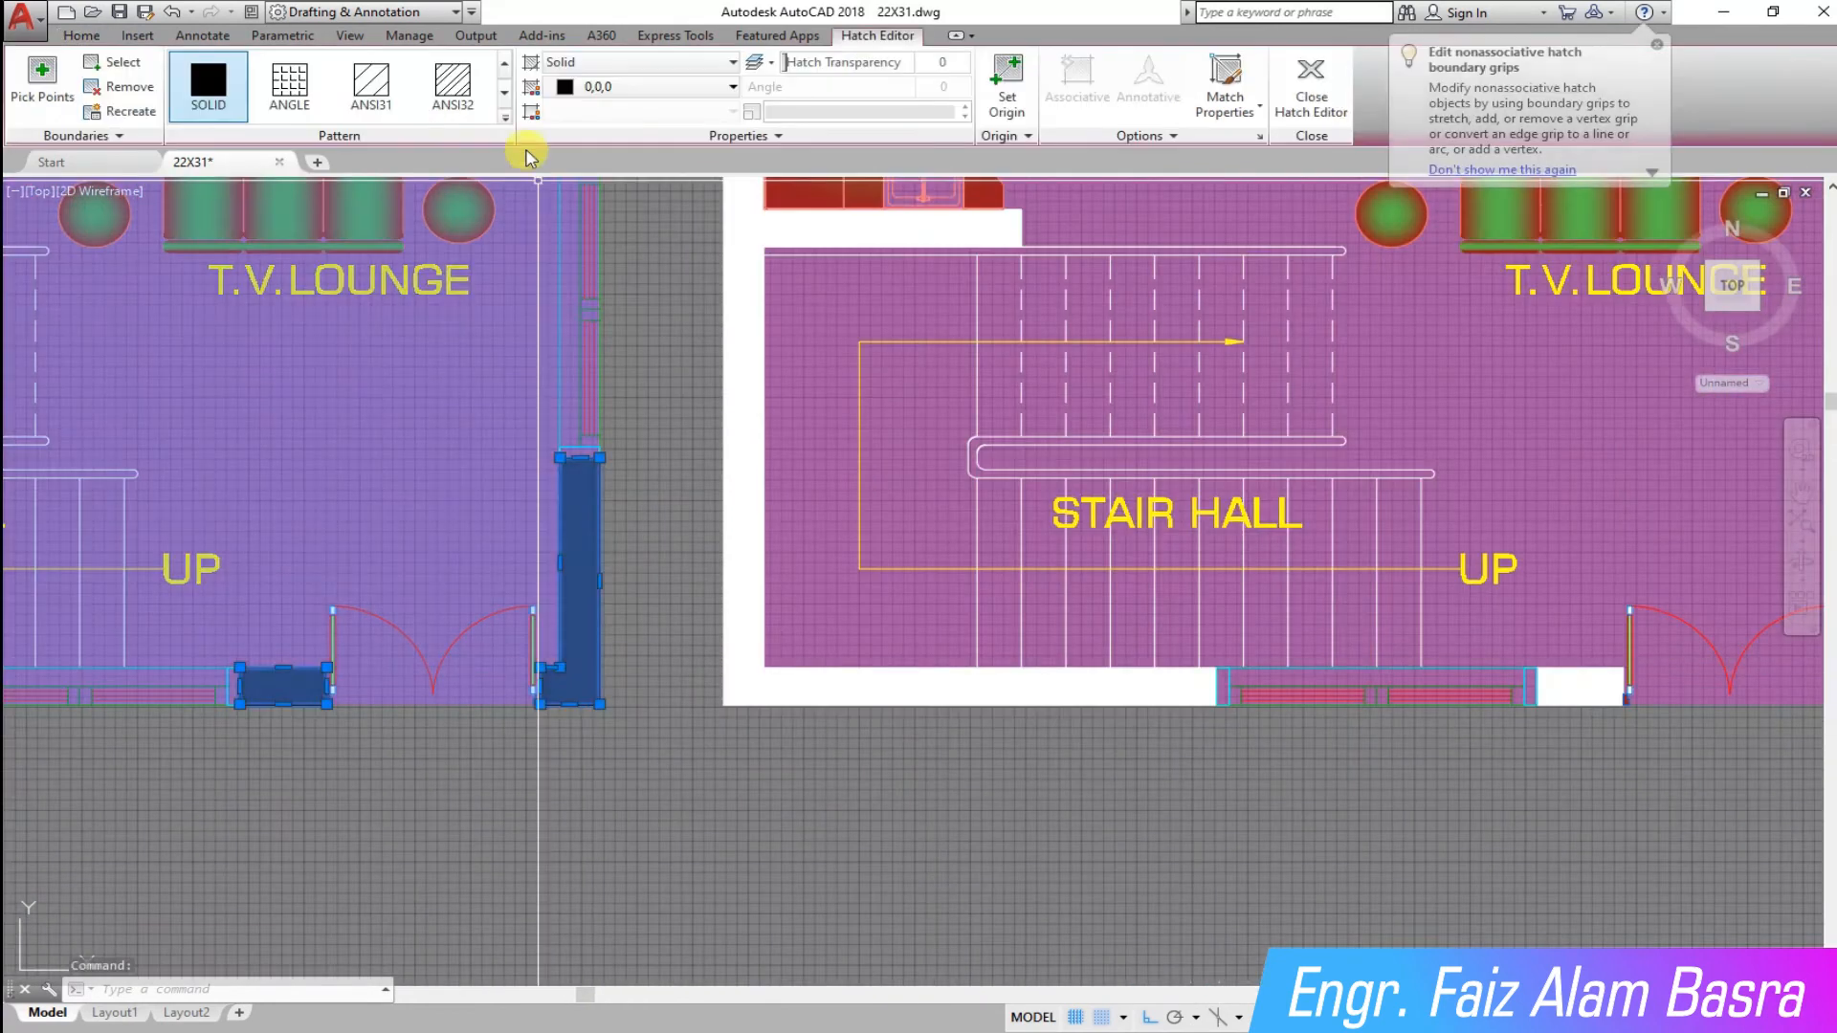
pyautogui.click(733, 89)
pyautogui.click(581, 295)
pyautogui.press('Escape')
pyautogui.press('Escape')
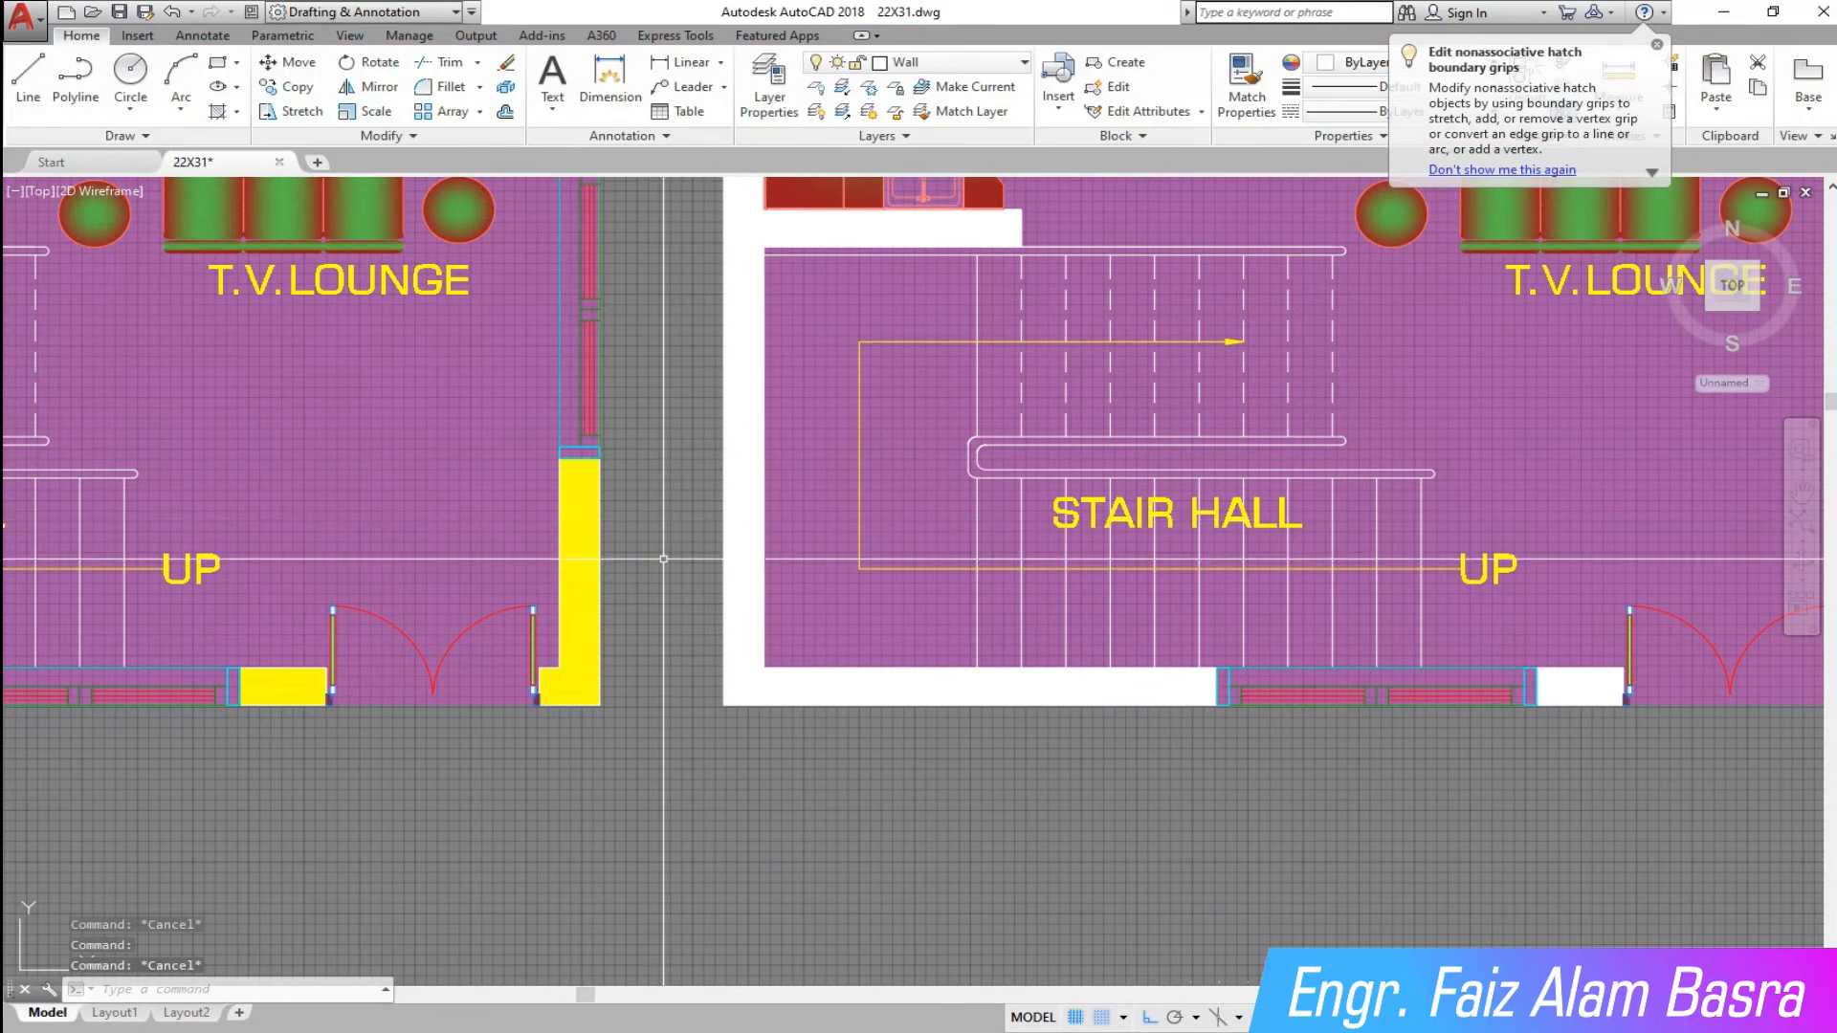
# - Change the transparent floor fill of the white-walled magenta plan to Cyan
pyautogui.scroll(-5, 690, 534)
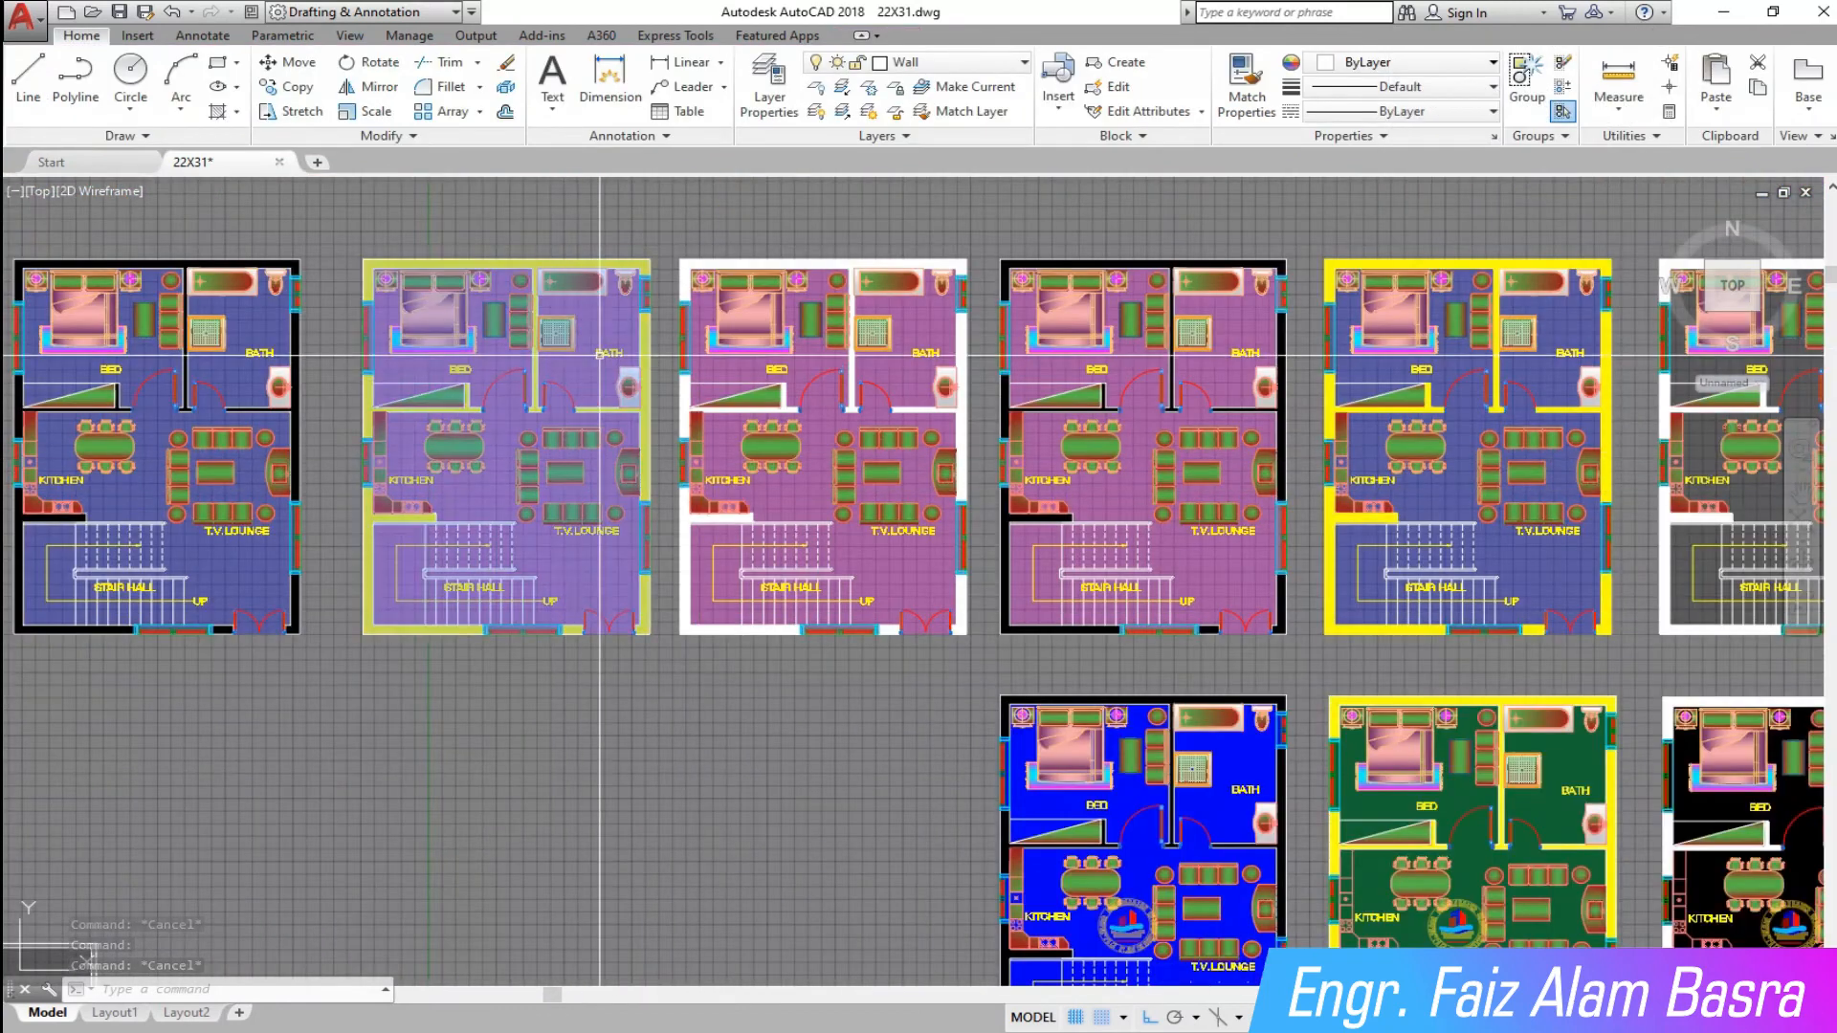
pyautogui.scroll(-2, 415, 311)
pyautogui.scroll(2, 673, 304)
pyautogui.click(757, 593)
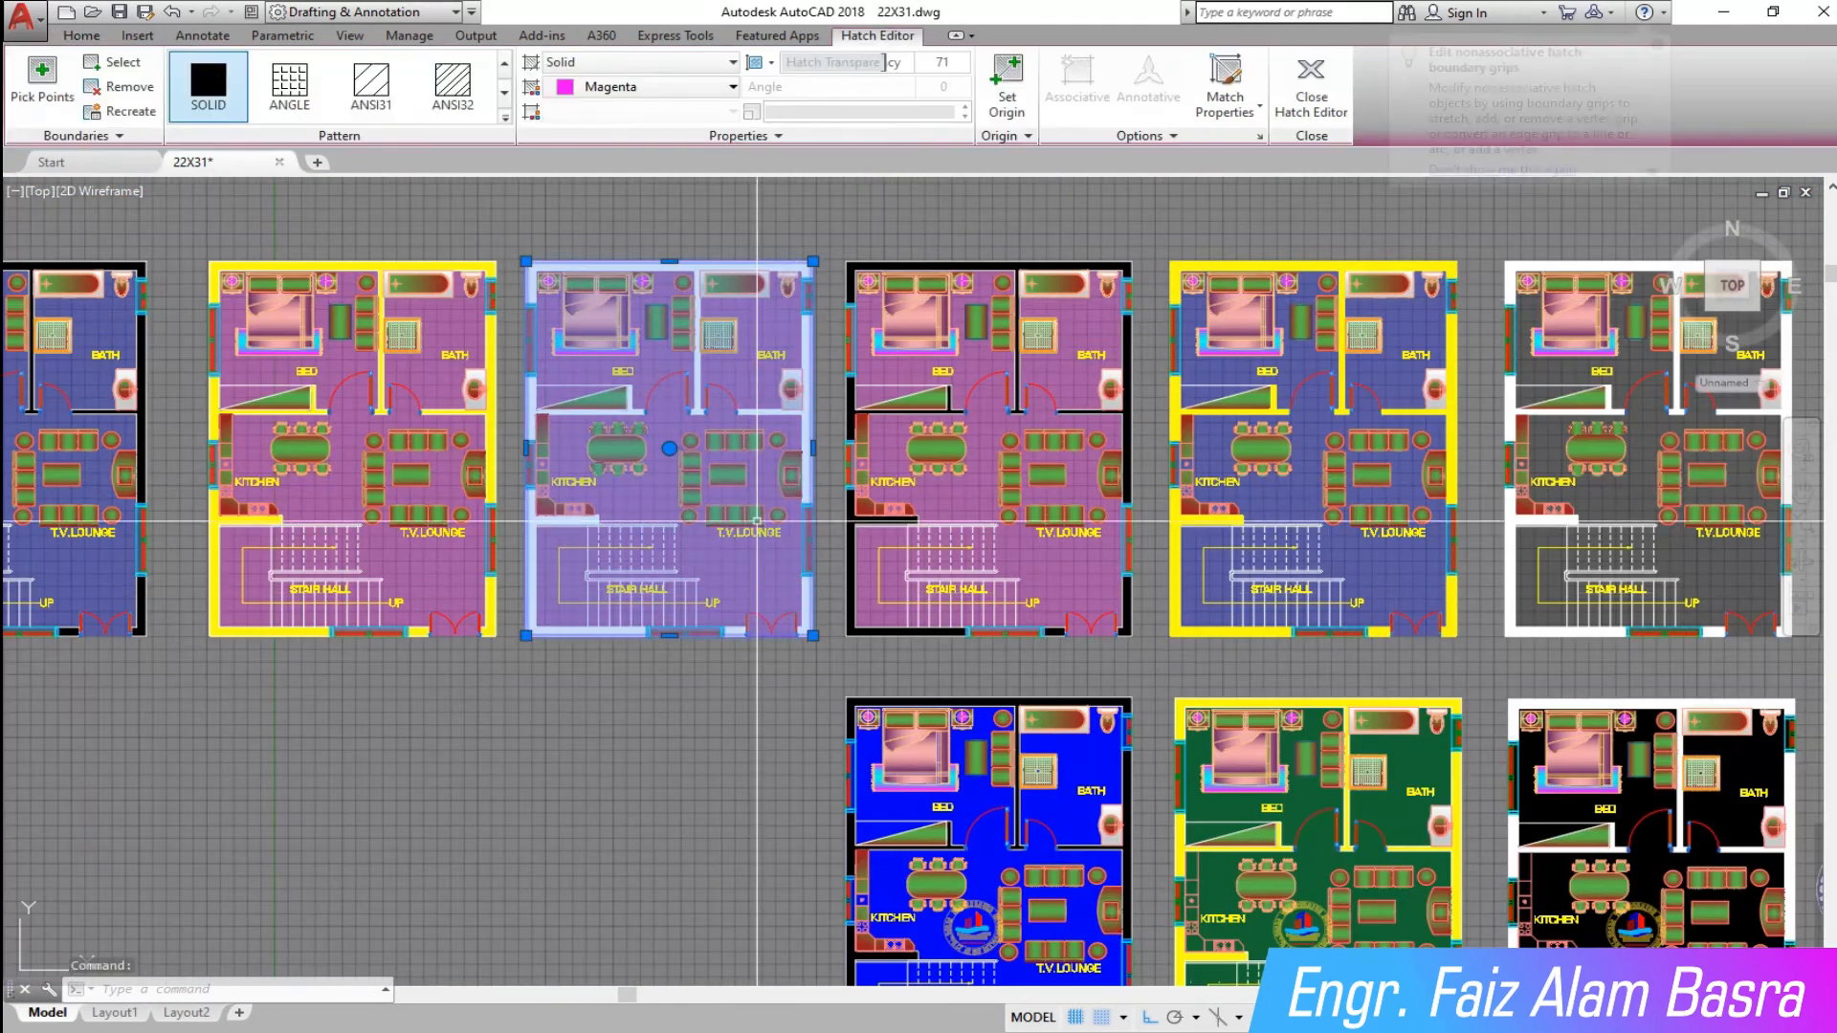
pyautogui.click(734, 87)
pyautogui.click(624, 296)
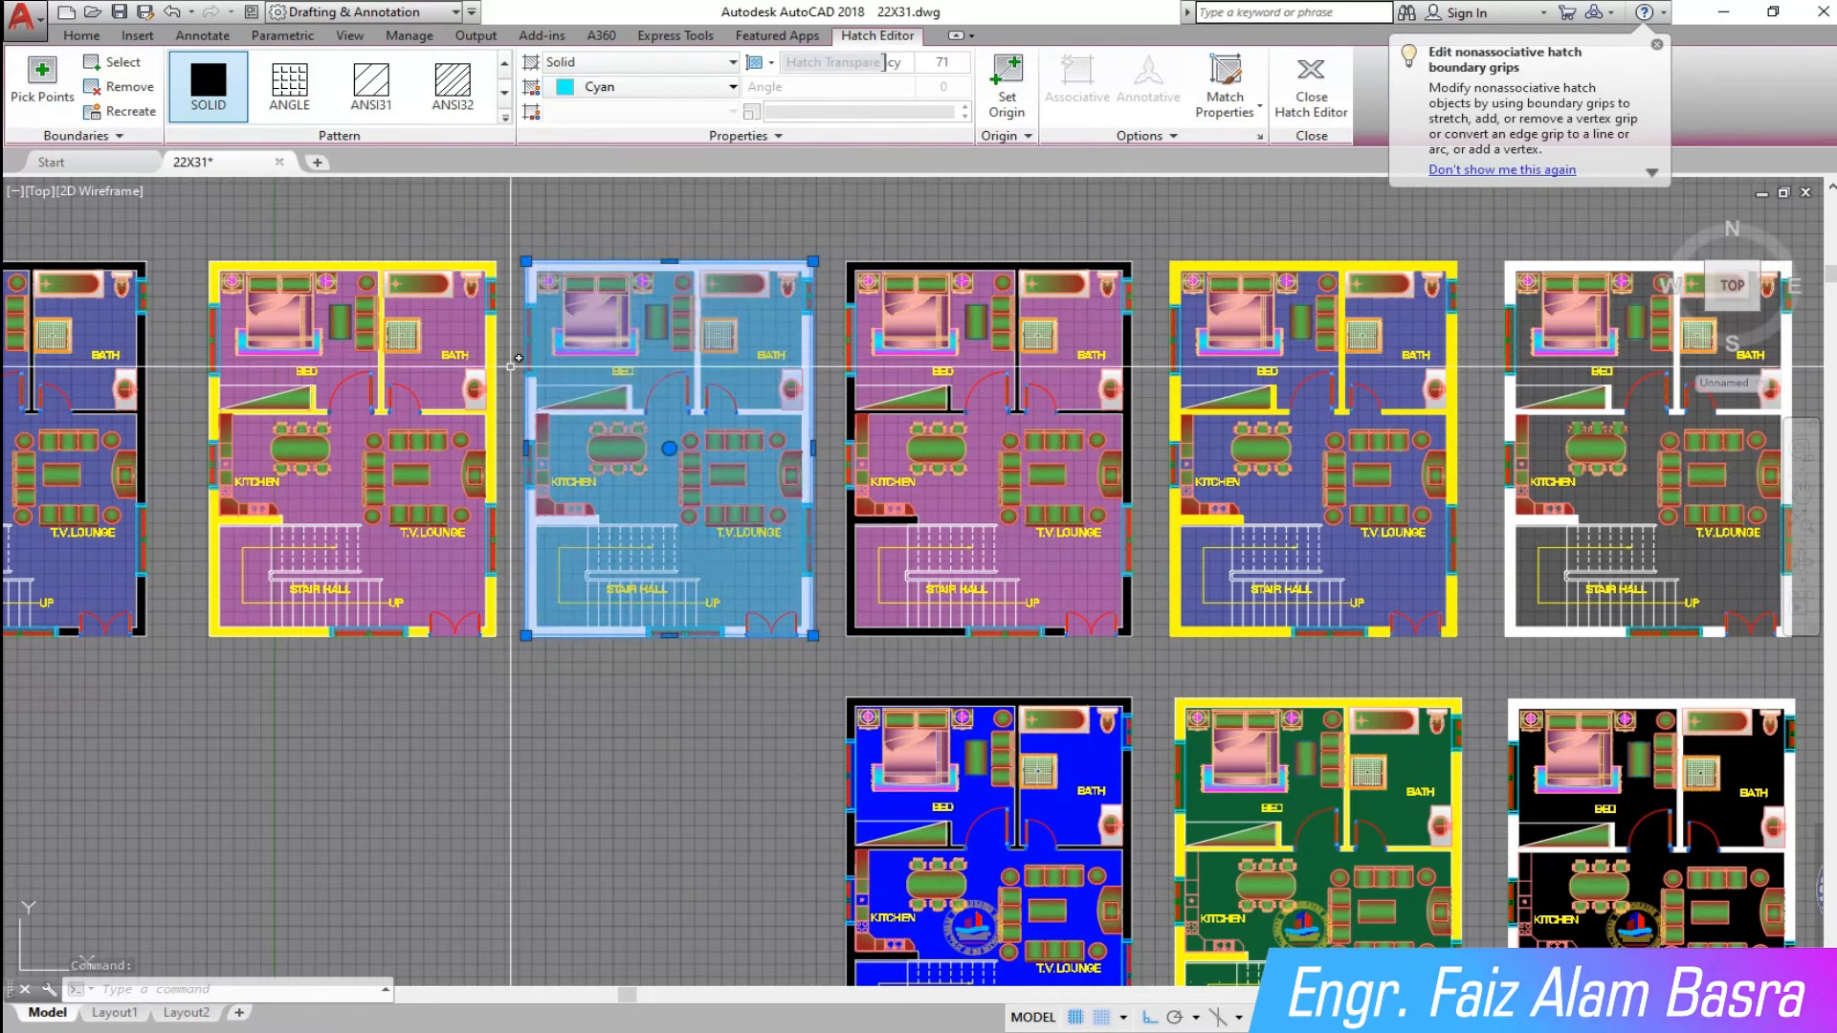
pyautogui.press('Escape')
pyautogui.press('Escape')
# - Change the floor fill of the yellow-walled magenta plan to the recently used dark brown
pyautogui.scroll(2, 310, 306)
pyautogui.click(501, 337)
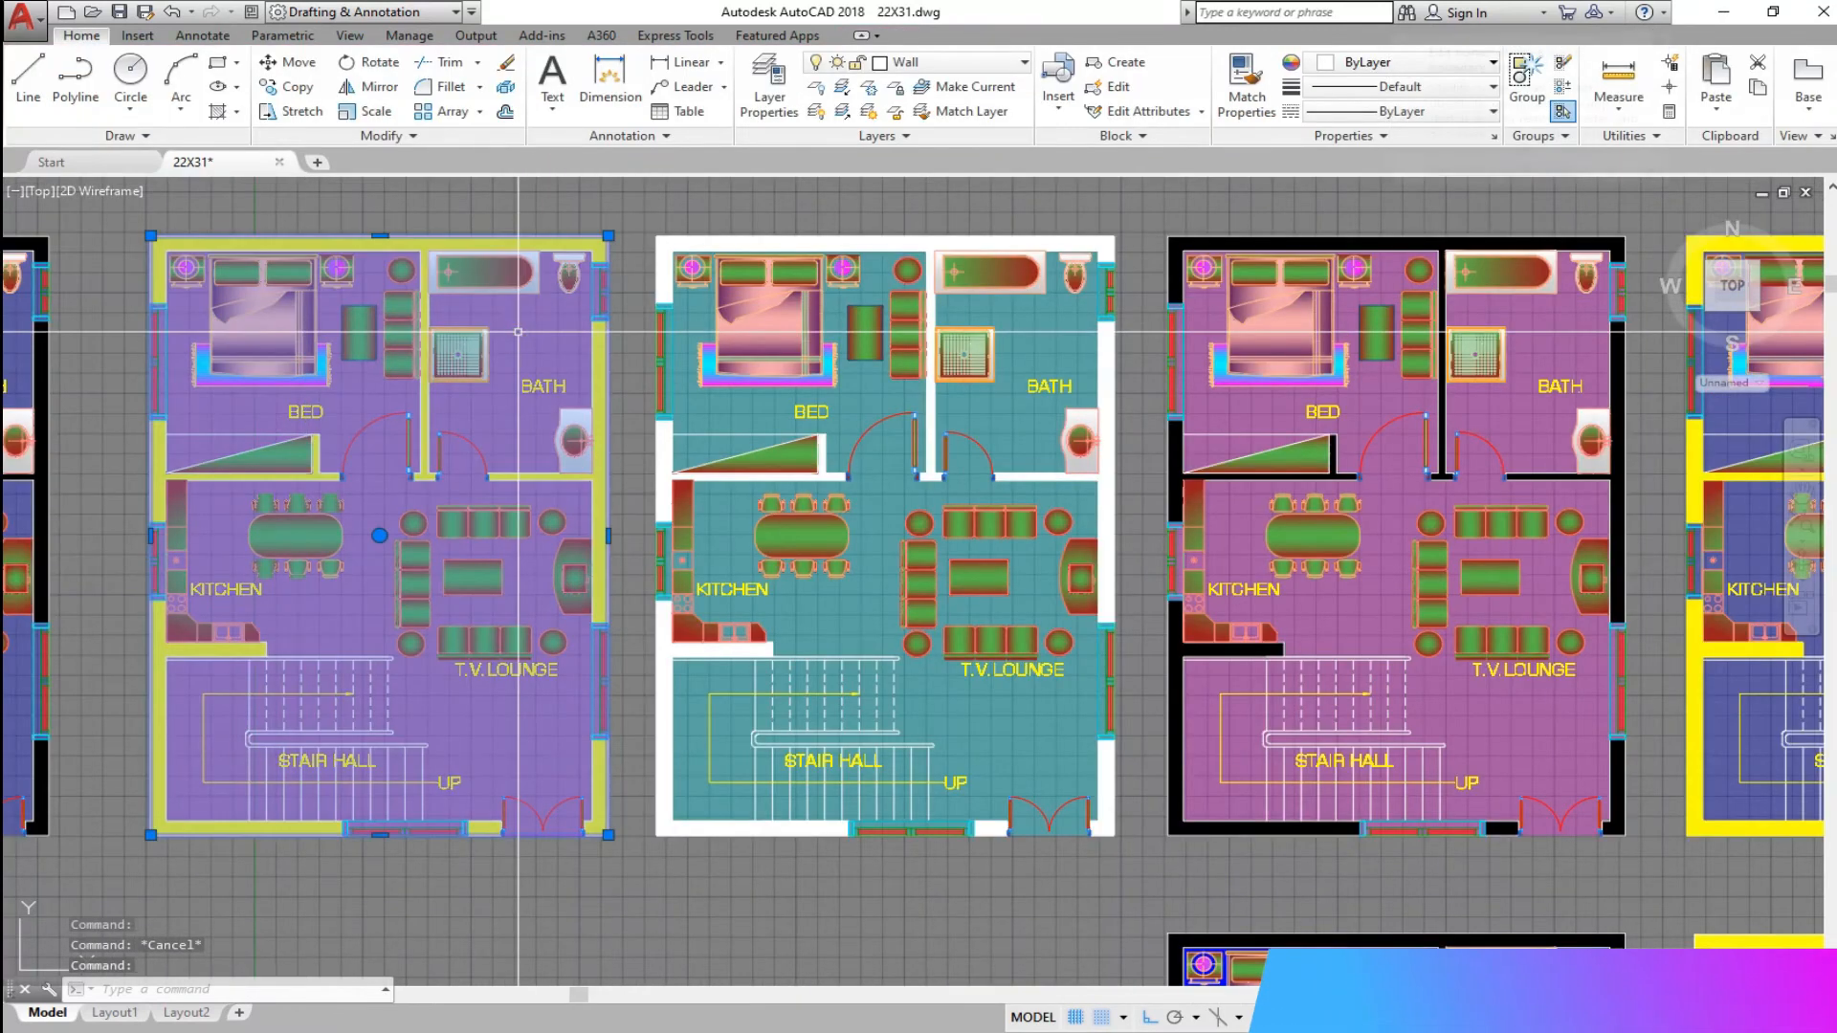
pyautogui.click(732, 87)
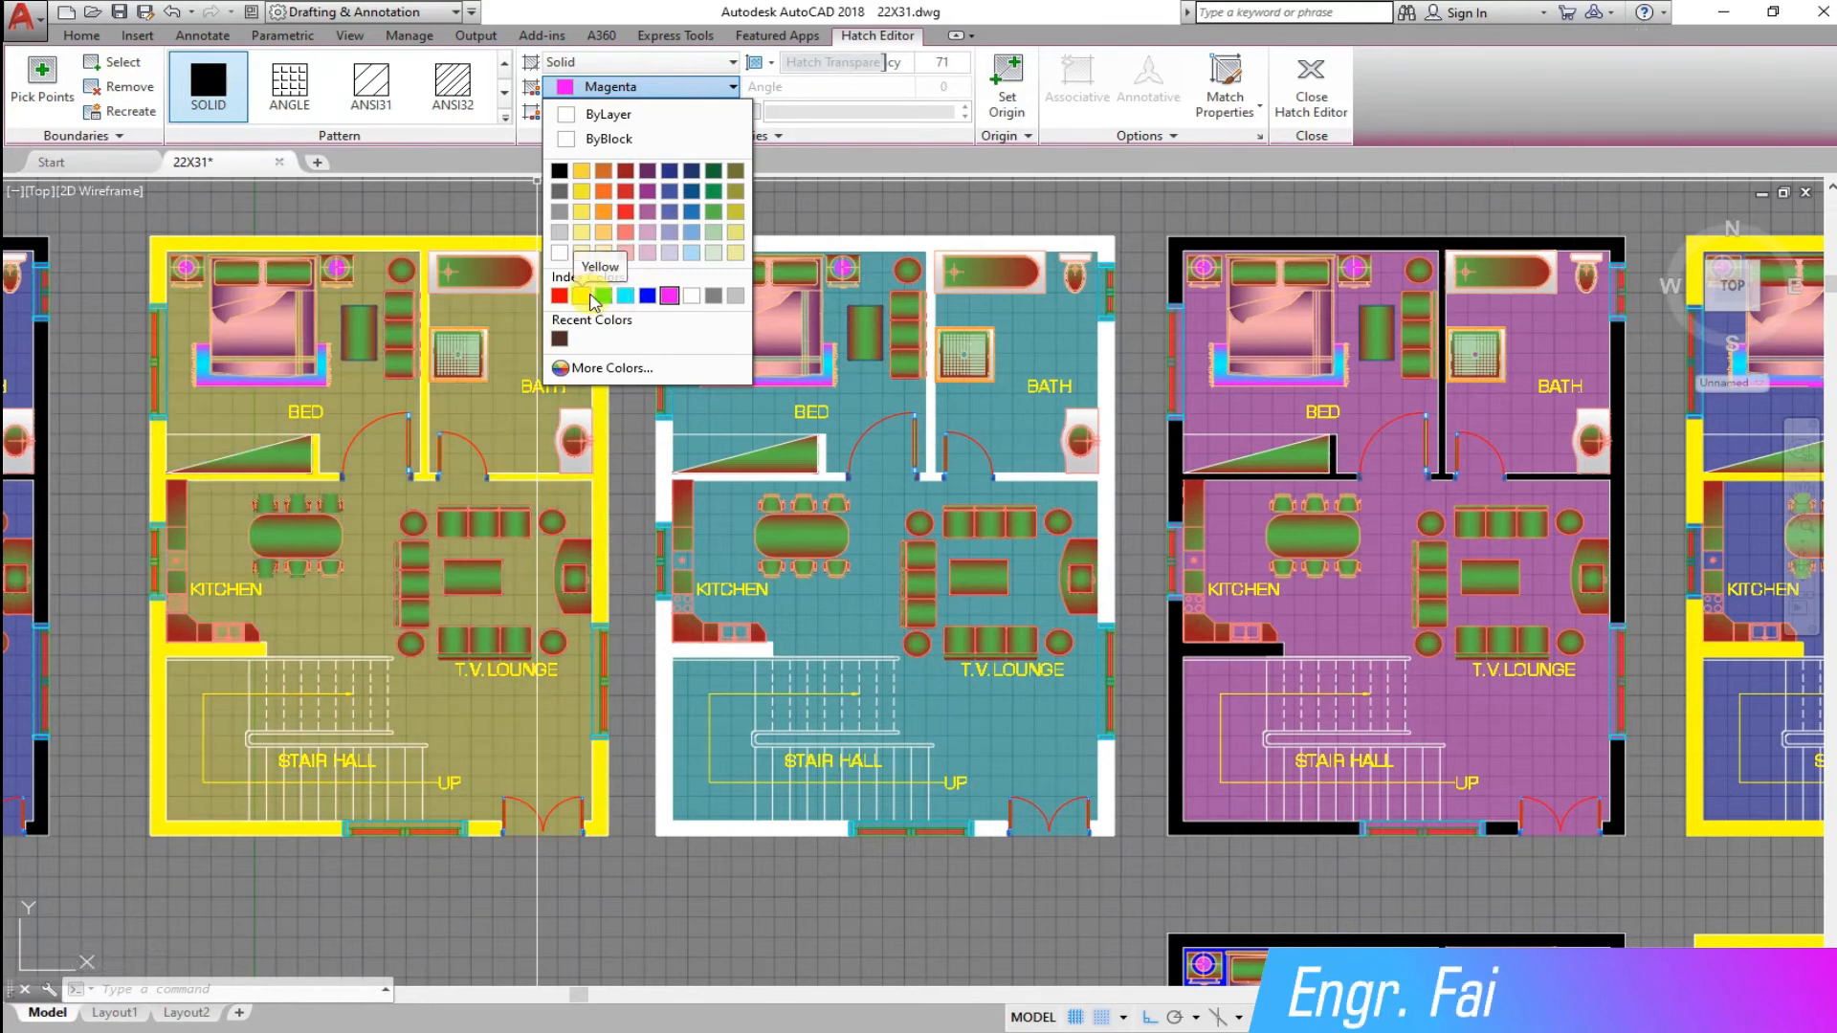
pyautogui.click(560, 338)
pyautogui.press('Escape')
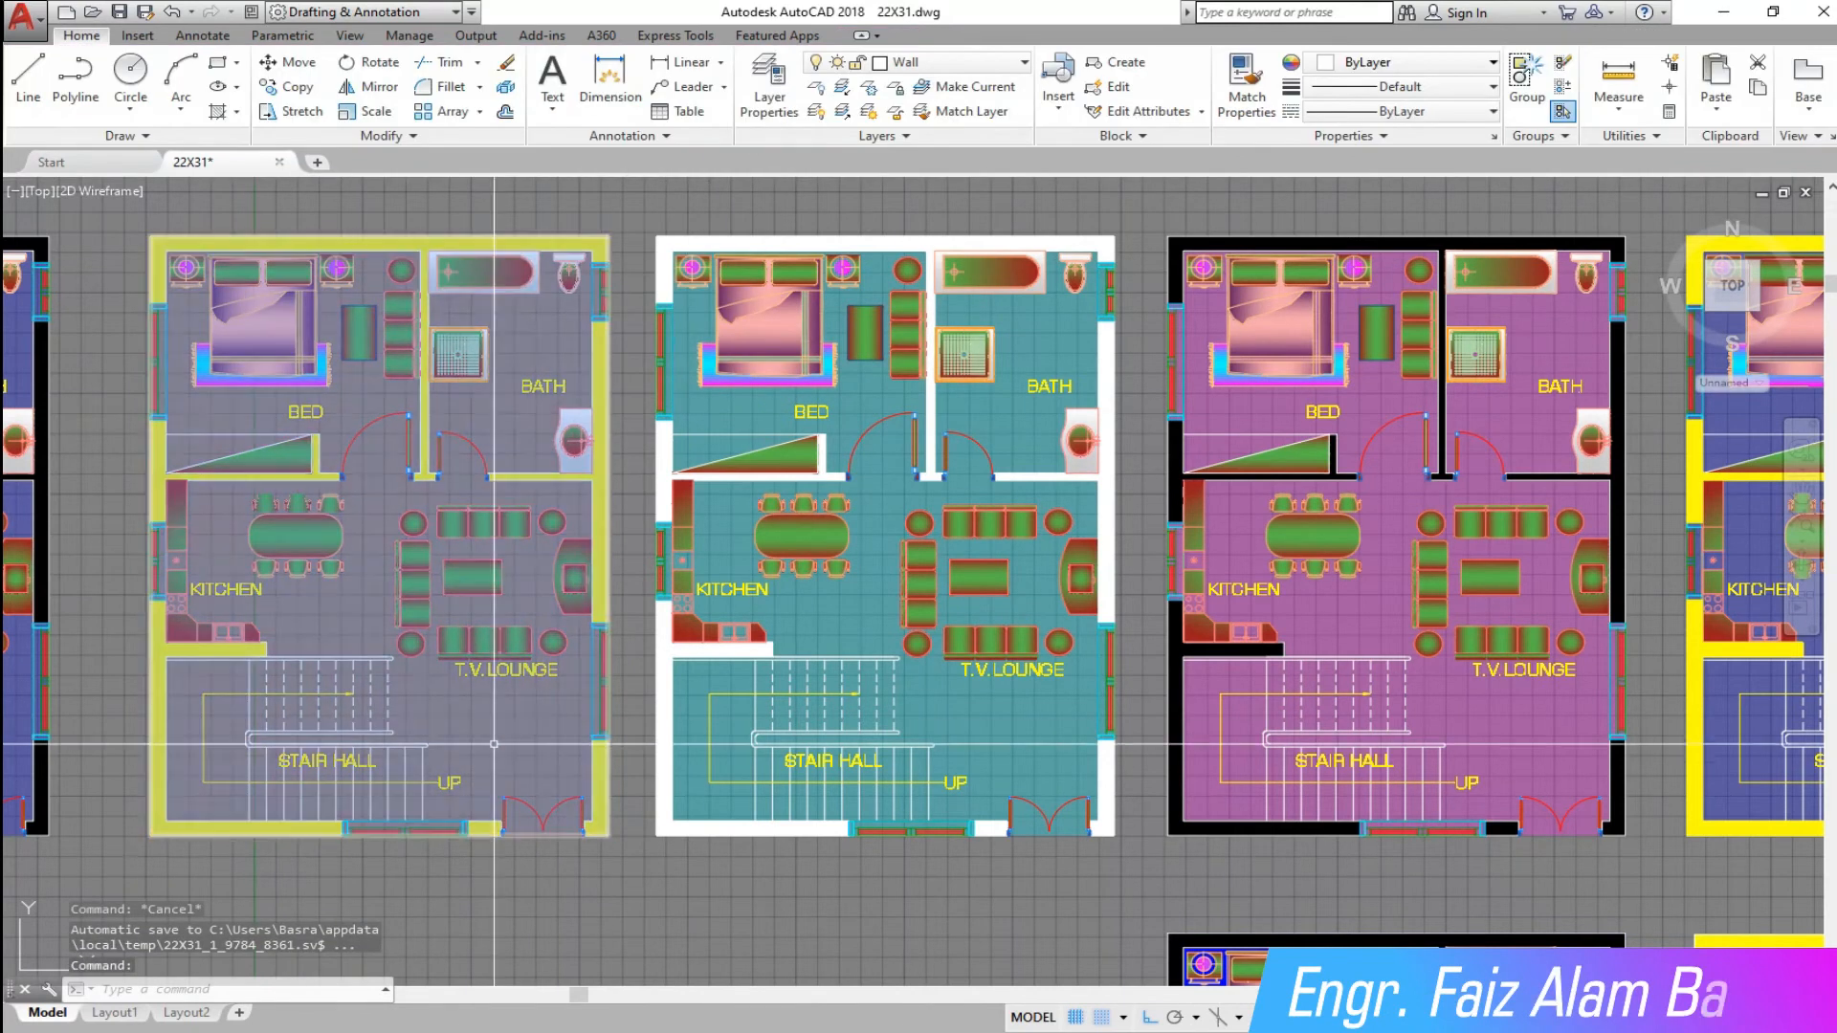
# - Change the floor fill of the leftmost black-walled blue plan in the top row to light blue 122,175,223
pyautogui.scroll(1, 184, 735)
pyautogui.scroll(-2, 743, 705)
pyautogui.scroll(1, 430, 776)
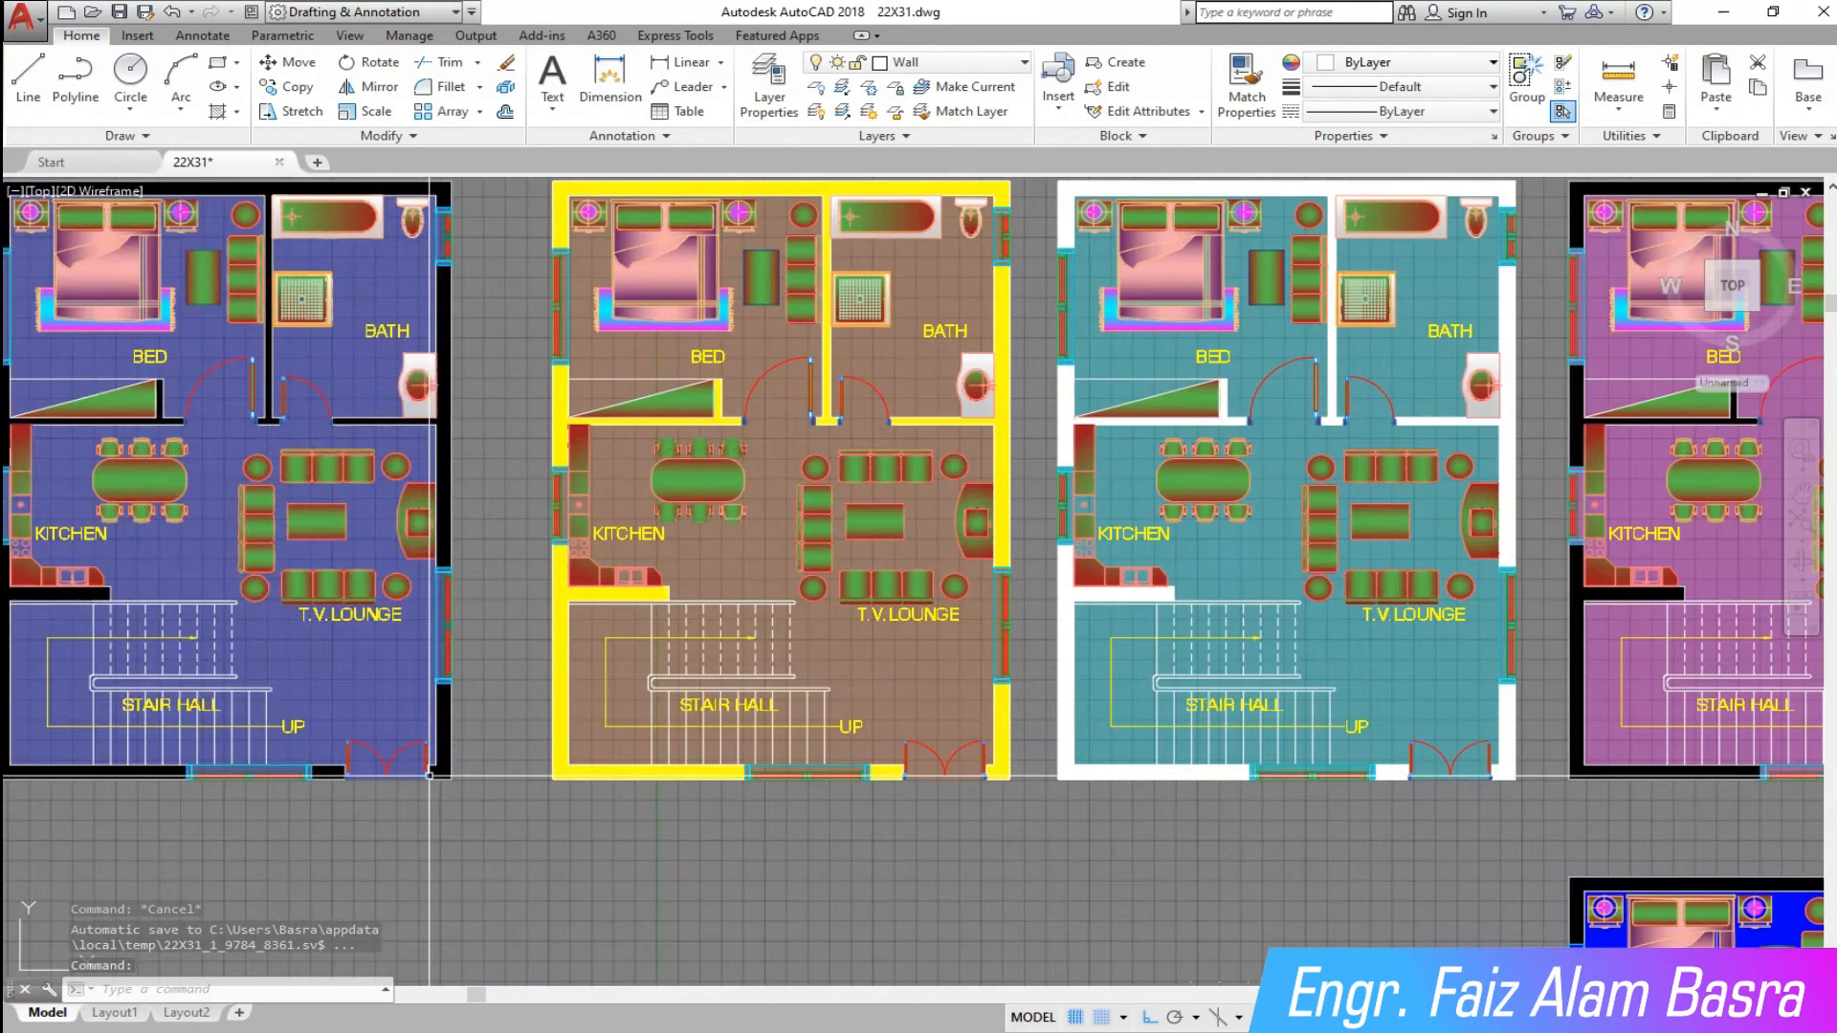
pyautogui.click(374, 663)
pyautogui.scroll(-2, 542, 367)
pyautogui.click(733, 87)
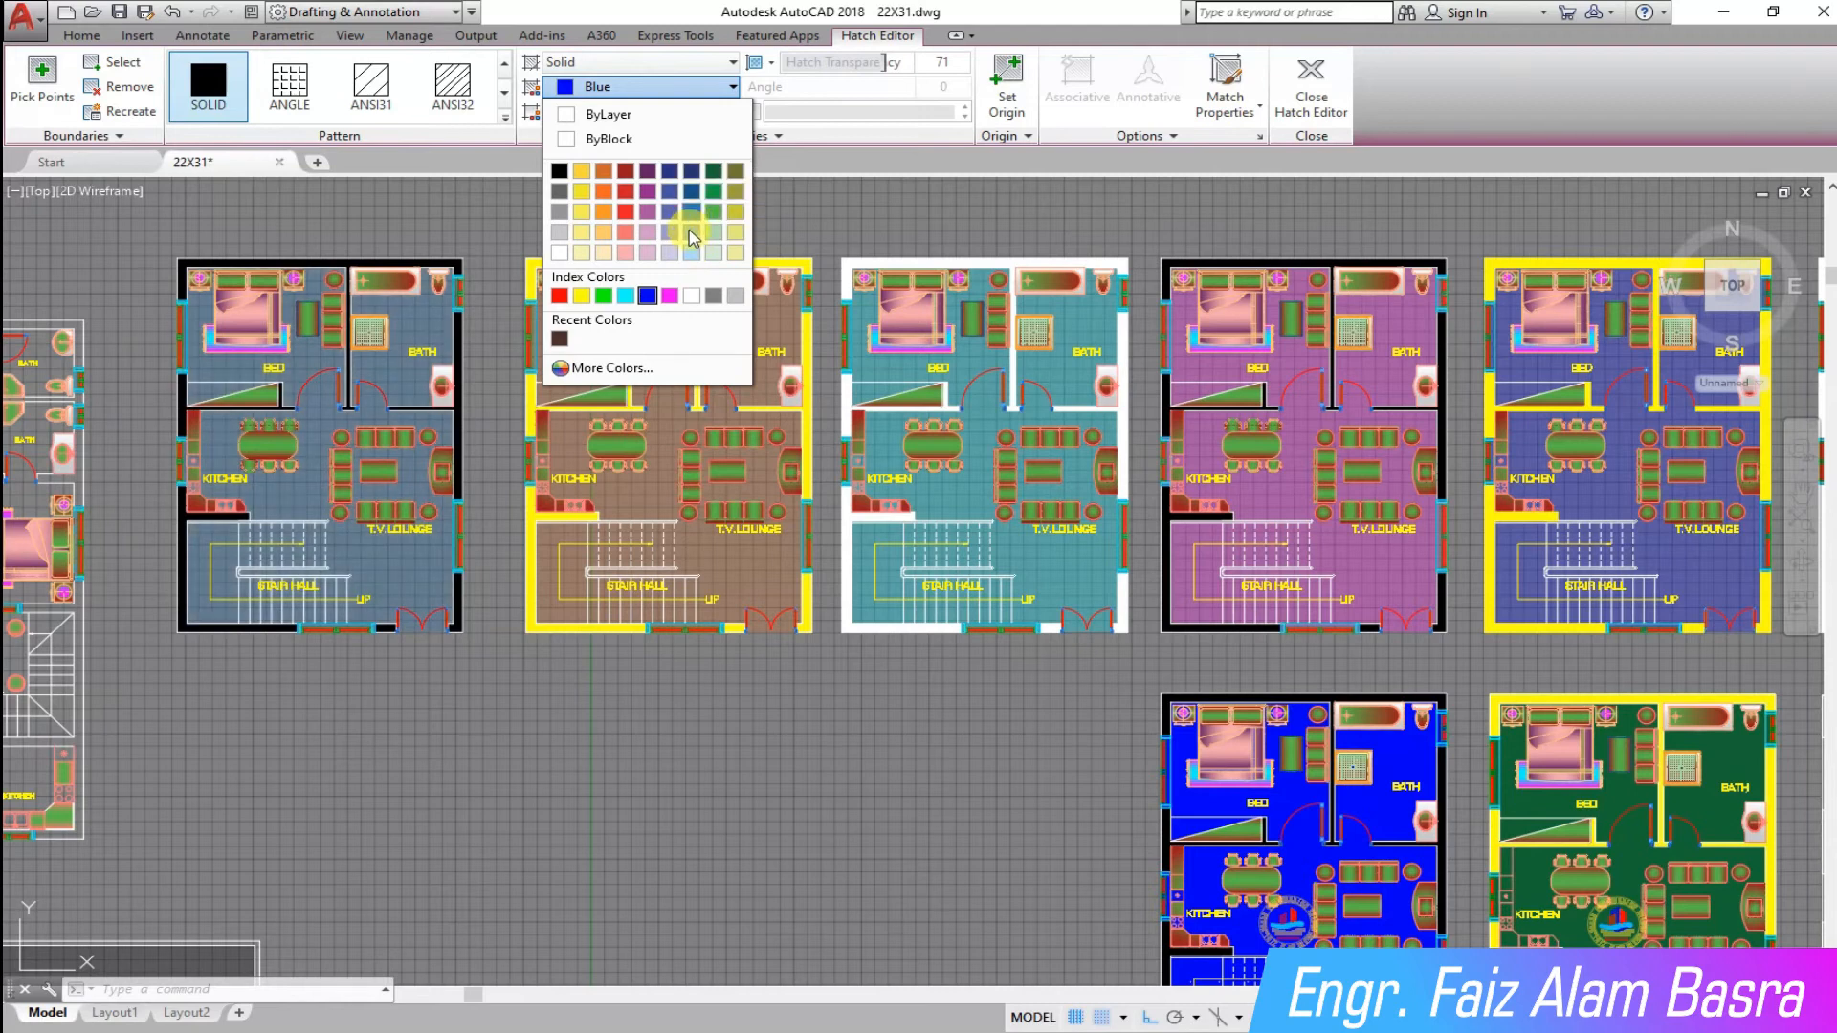
pyautogui.scroll(-4, 574, 277)
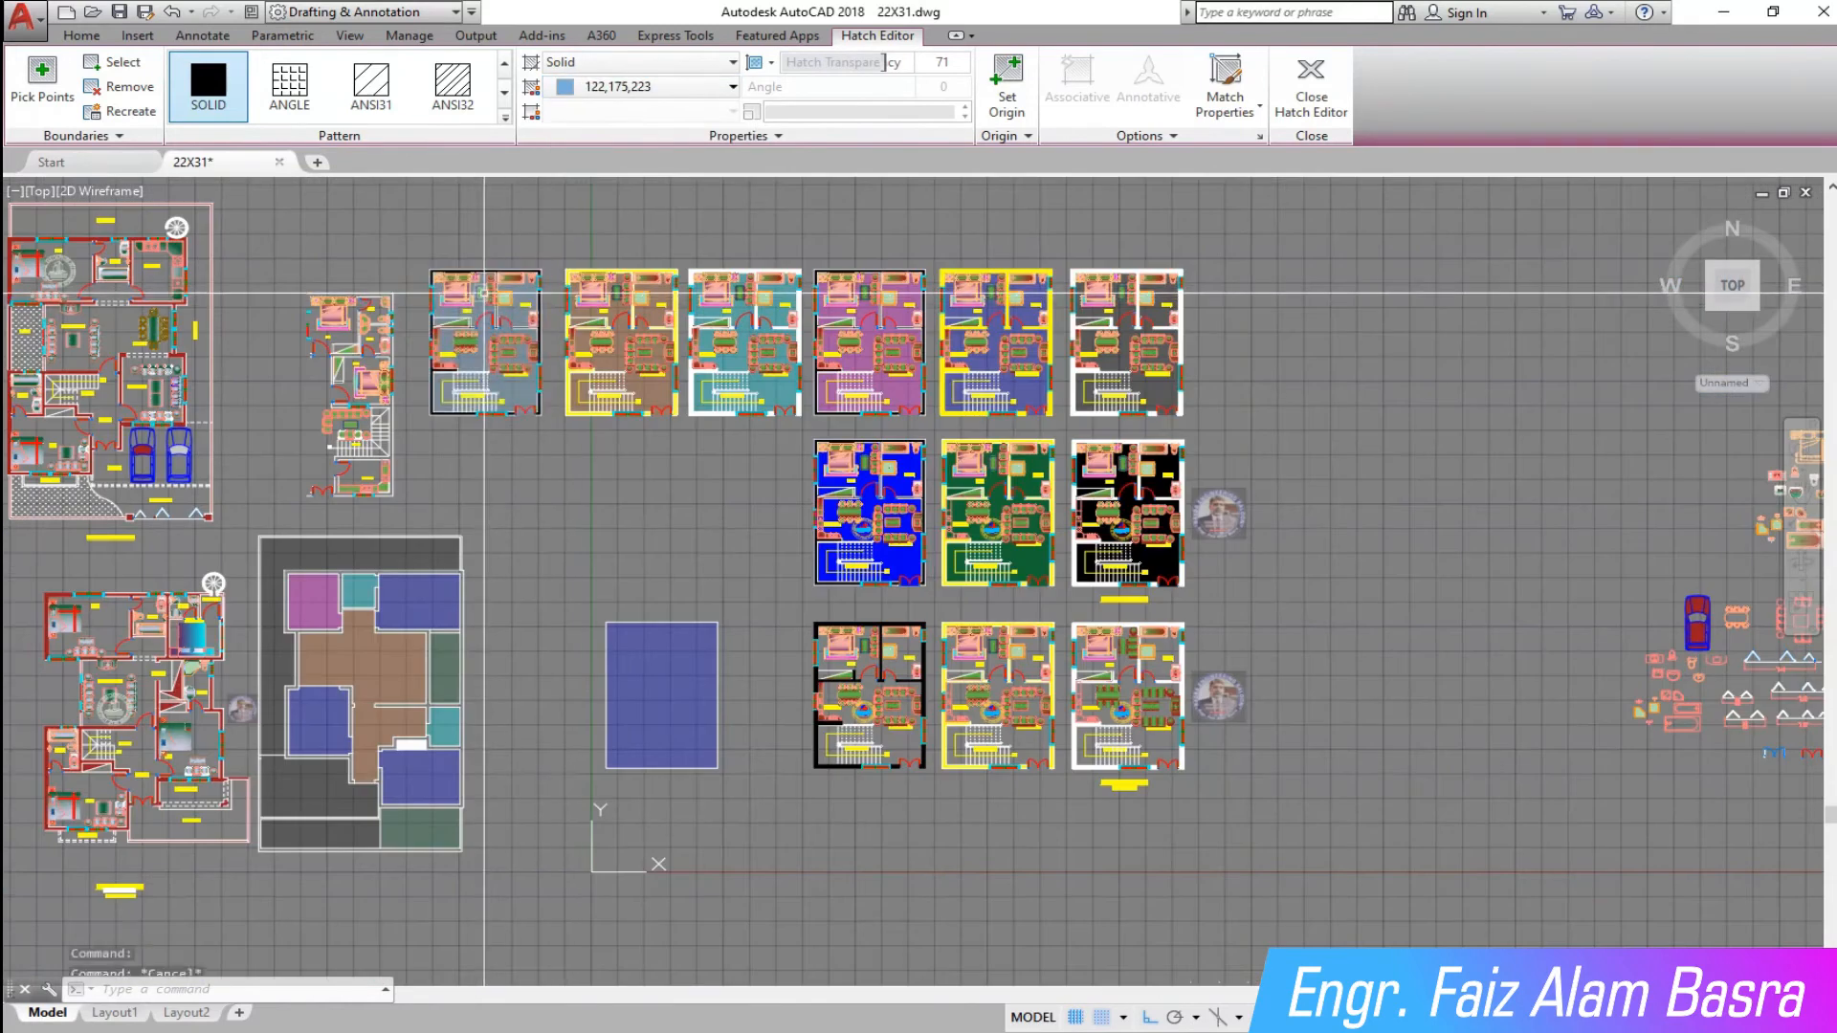
pyautogui.press('Escape')
# - Examine the recoloured transparent-floor plans along the top row and the solid-filled plans in the row beneath
pyautogui.scroll(6, 451, 252)
pyautogui.scroll(-3, 452, 253)
pyautogui.scroll(3, 344, 248)
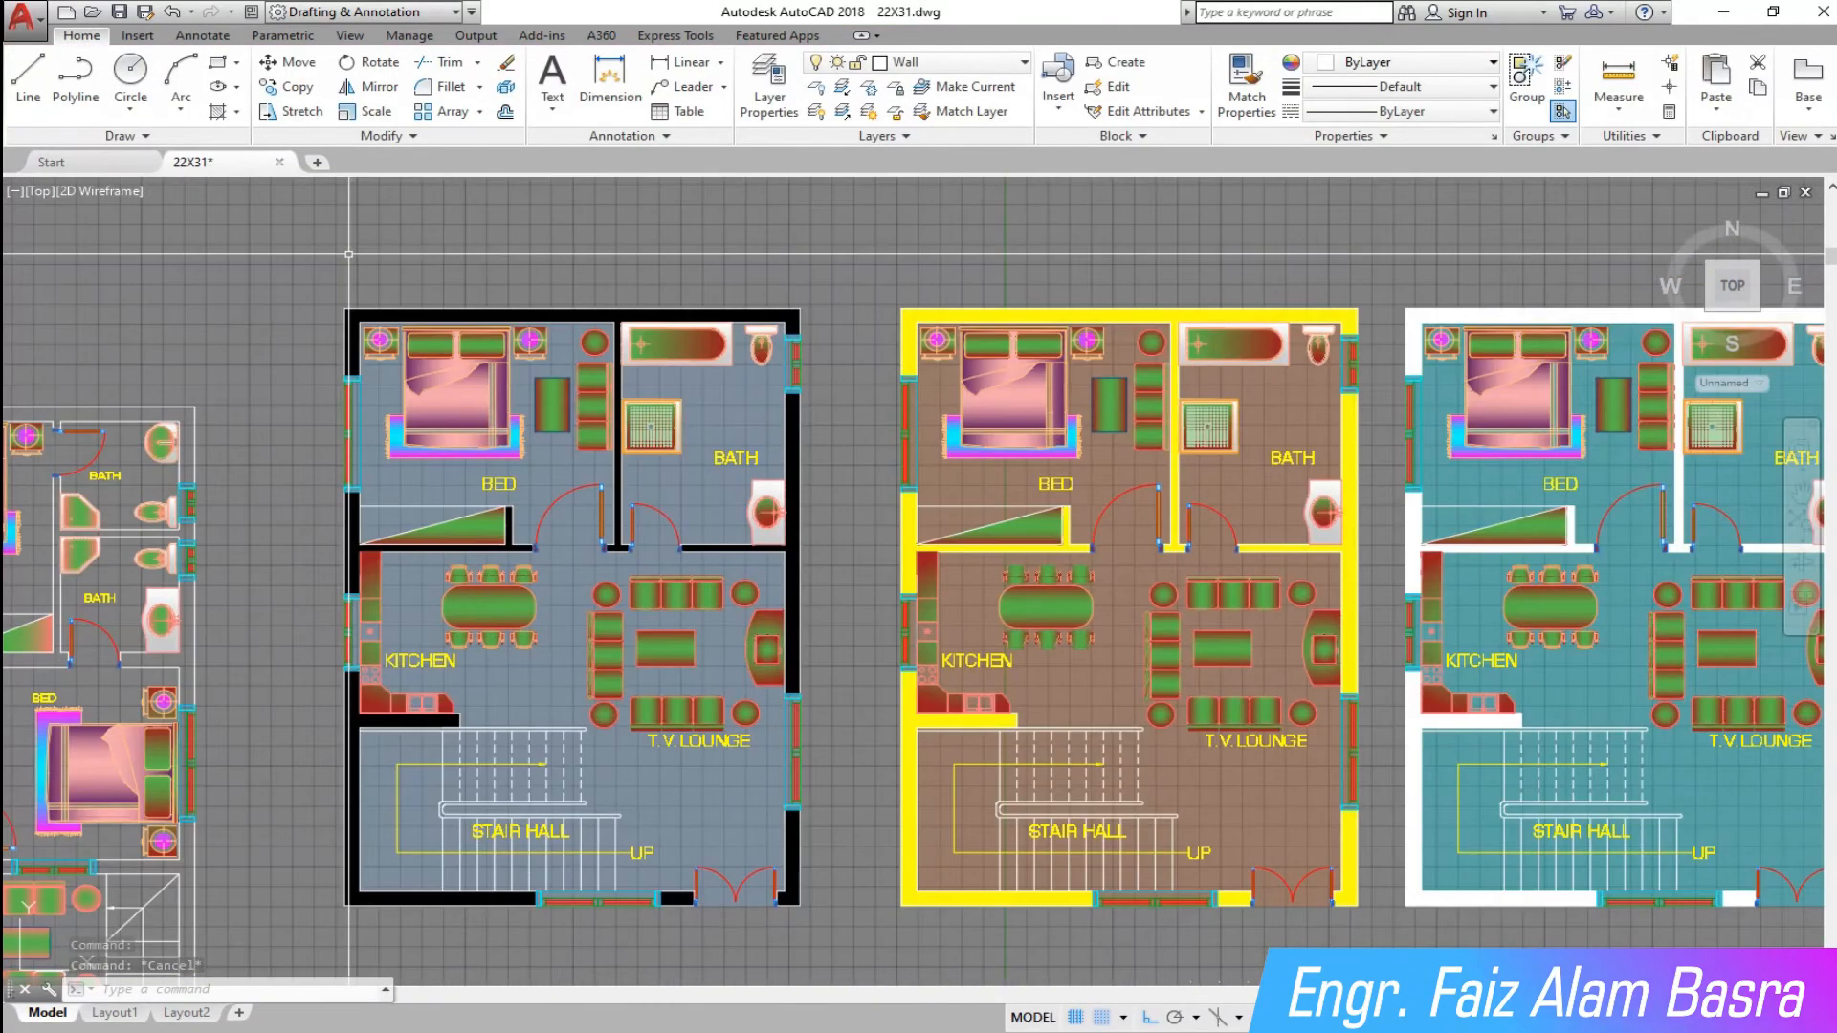
pyautogui.moveTo(1448, 489); pyautogui.dragTo(1160, 422)
pyautogui.moveTo(1286, 457); pyautogui.dragTo(889, 427)
pyautogui.moveTo(1202, 431); pyautogui.dragTo(815, 433)
pyautogui.moveTo(1159, 463); pyautogui.dragTo(587, 471)
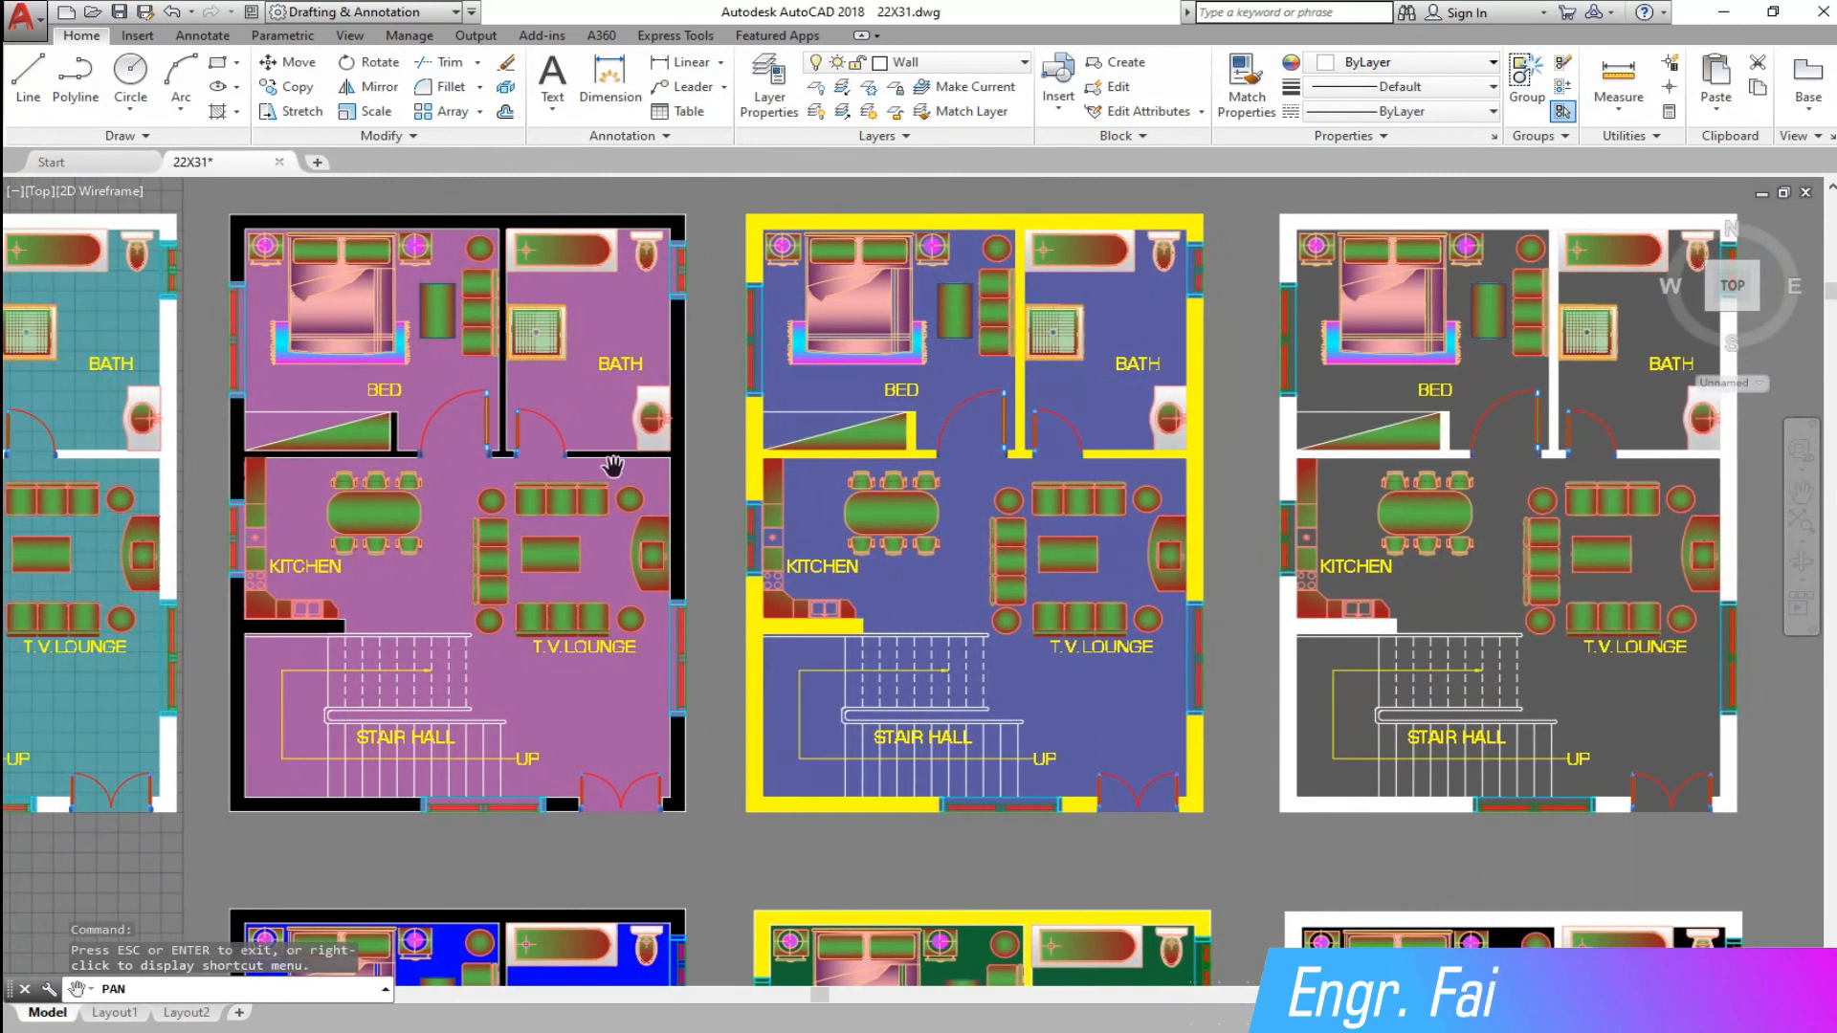
pyautogui.click(741, 470)
pyautogui.scroll(2, 952, 846)
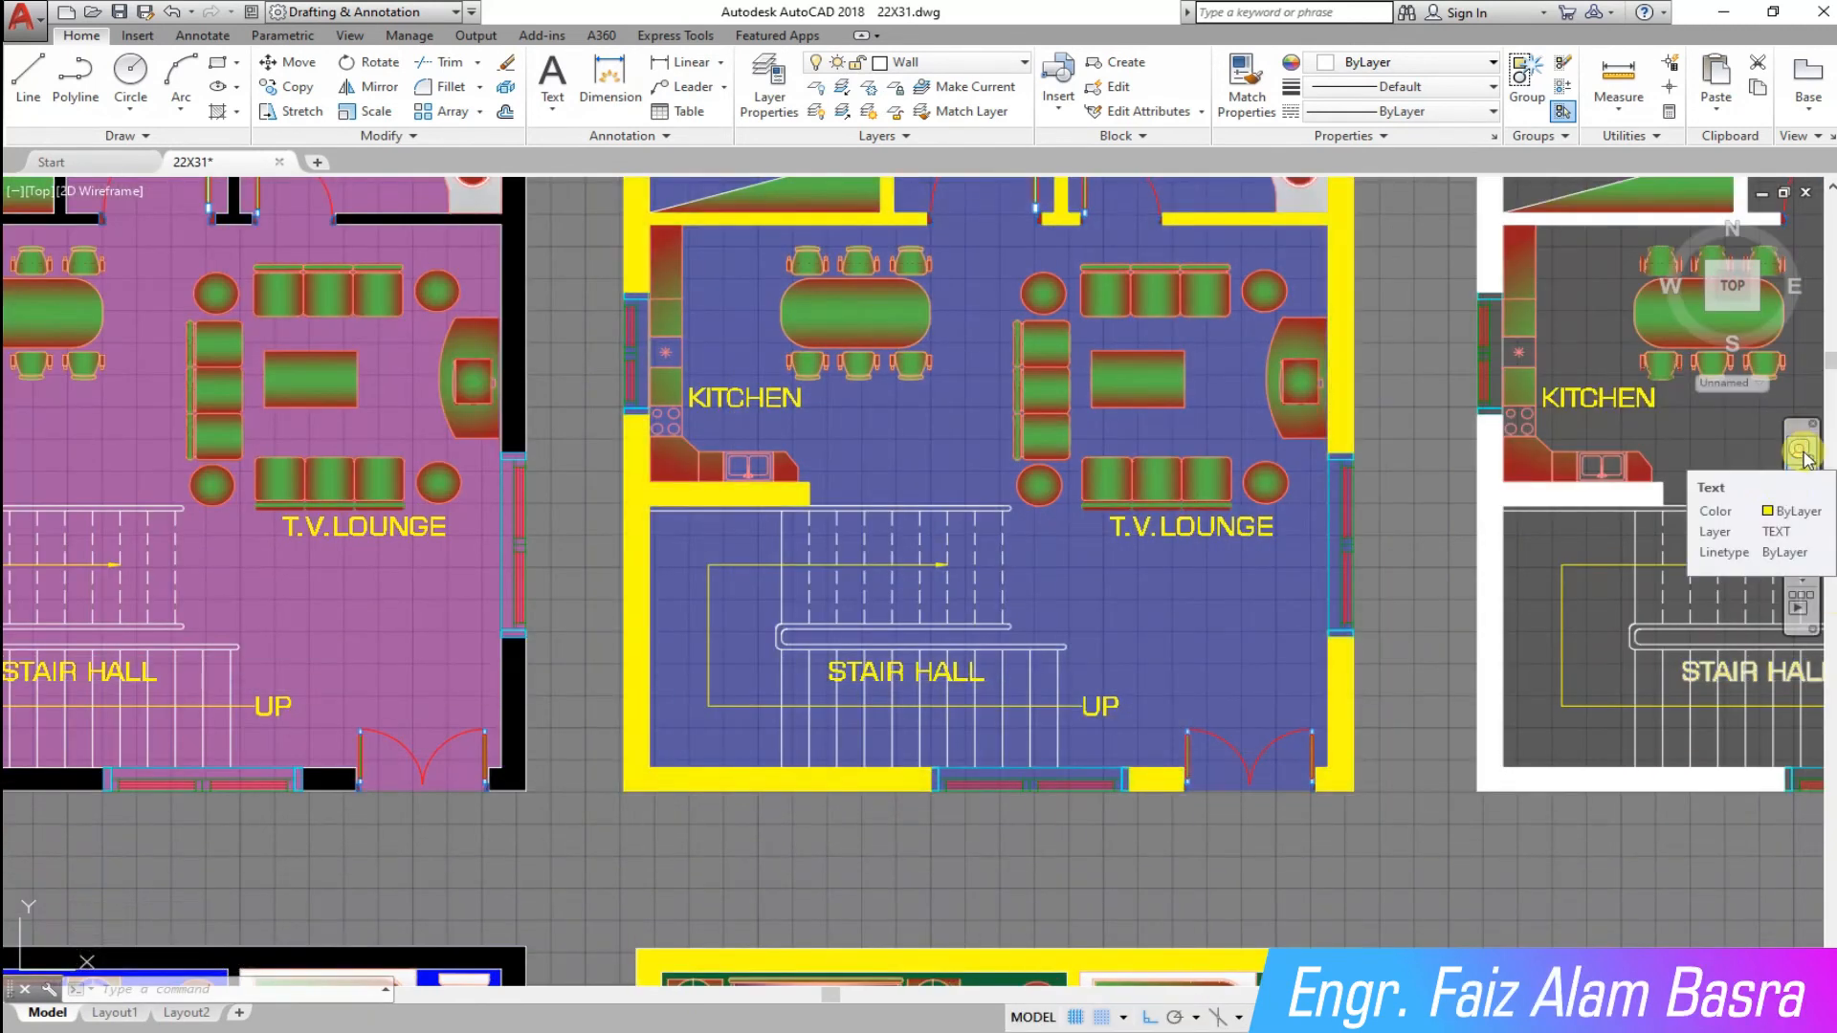
pyautogui.moveTo(1434, 504); pyautogui.dragTo(977, 742, button='middle')
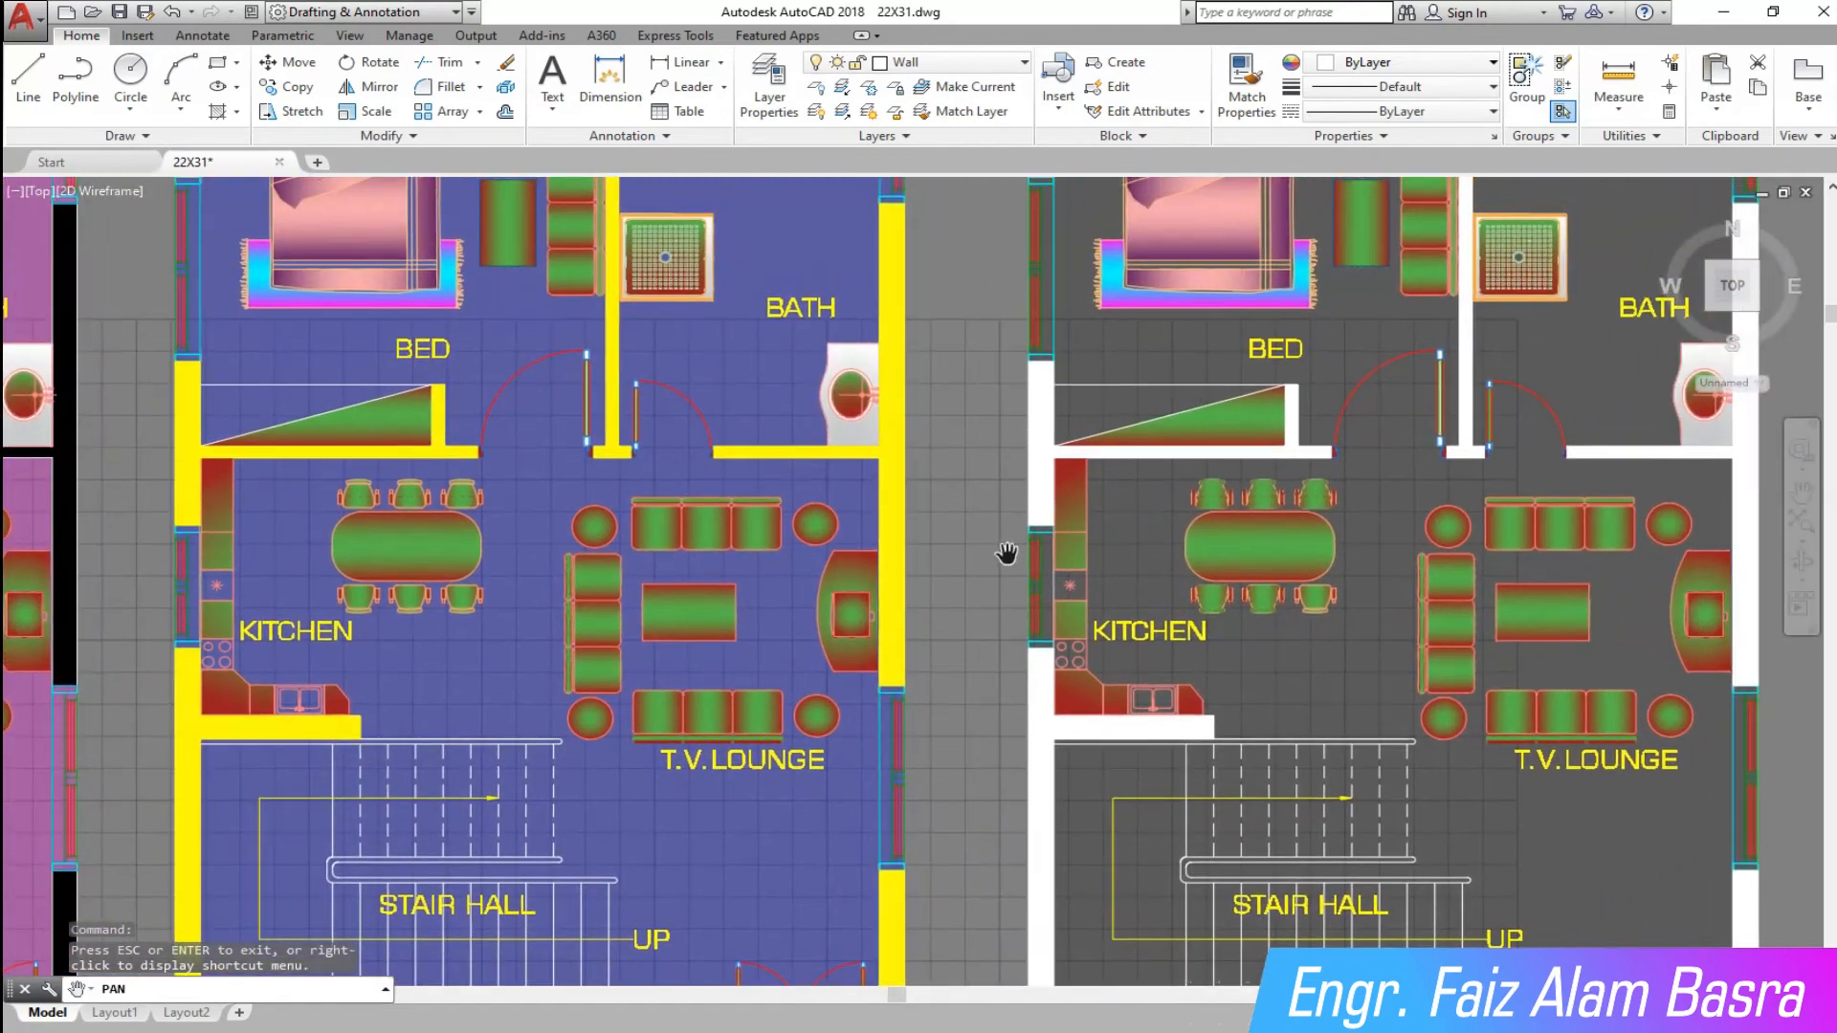
pyautogui.moveTo(1000, 533); pyautogui.dragTo(1000, 769, button='middle')
pyautogui.moveTo(999, 769)
pyautogui.mouseDown()
pyautogui.moveTo(1049, 725)
pyautogui.moveTo(1316, 660)
pyautogui.moveTo(1269, 230)
pyautogui.mouseUp()
pyautogui.scroll(-3, 1263, 524)
pyautogui.moveTo(1268, 662); pyautogui.dragTo(1185, 235)
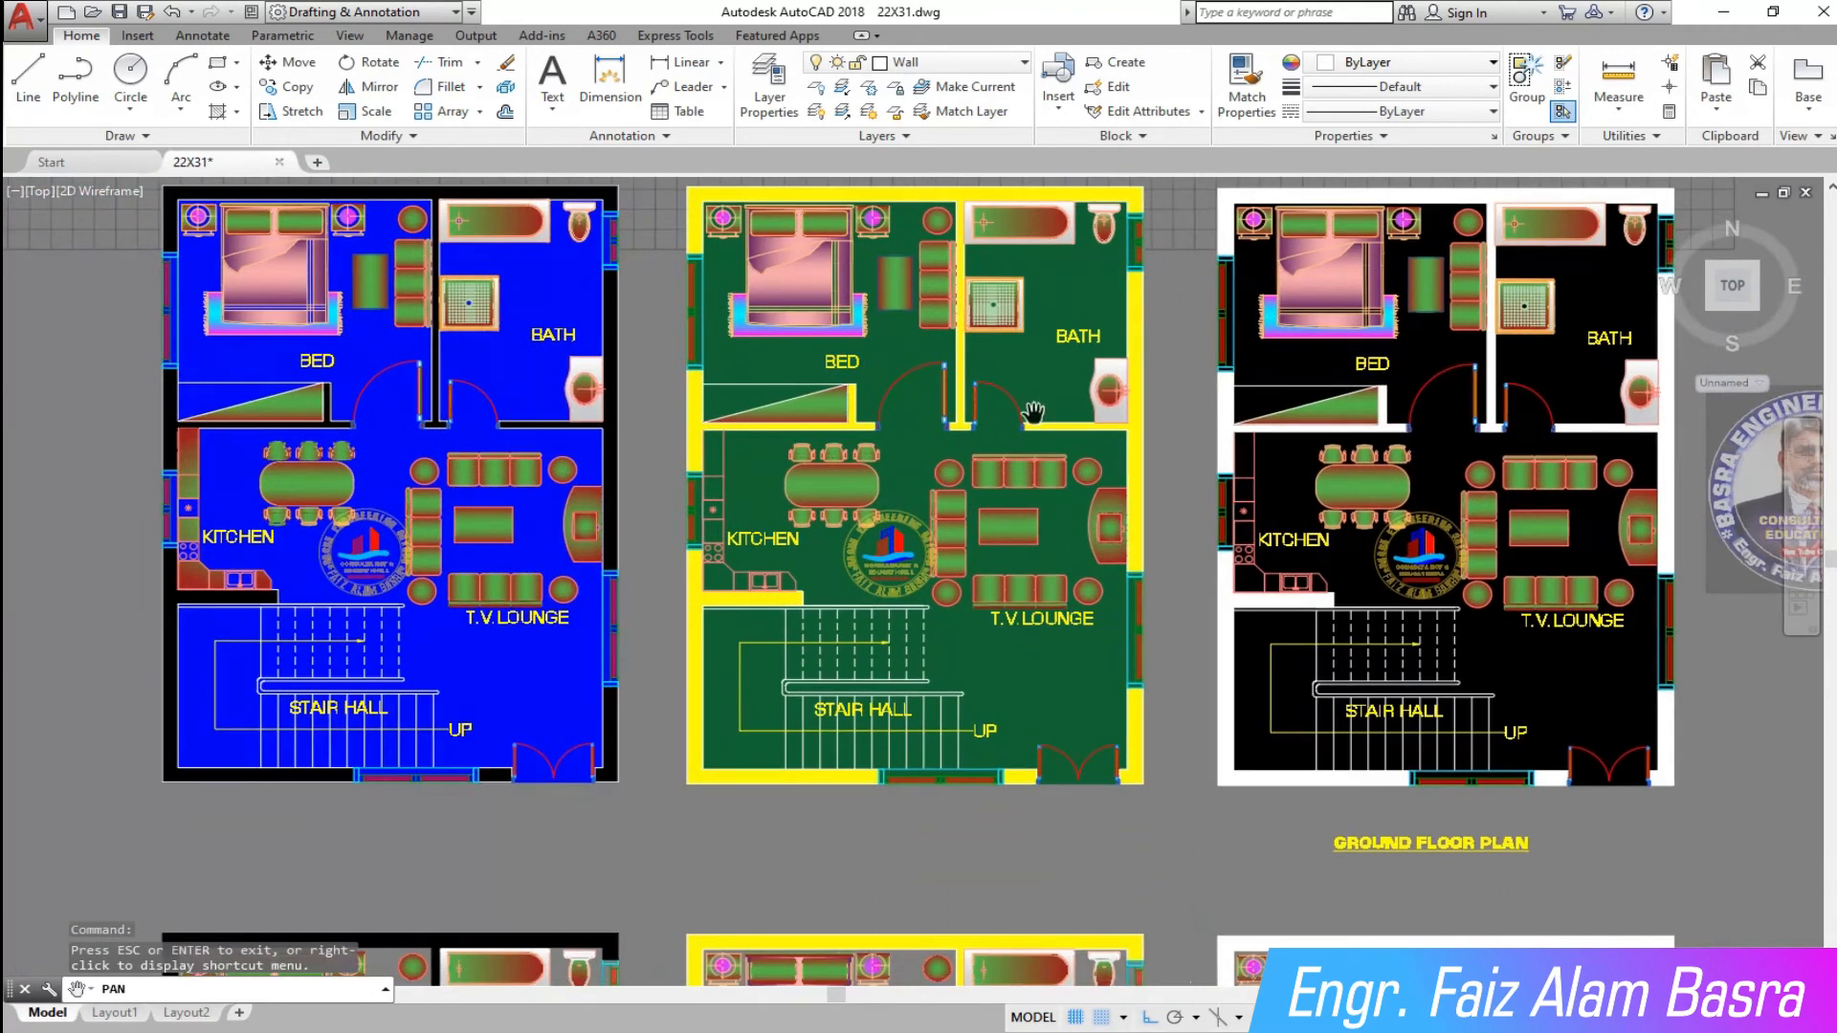
pyautogui.scroll(-2, 1033, 412)
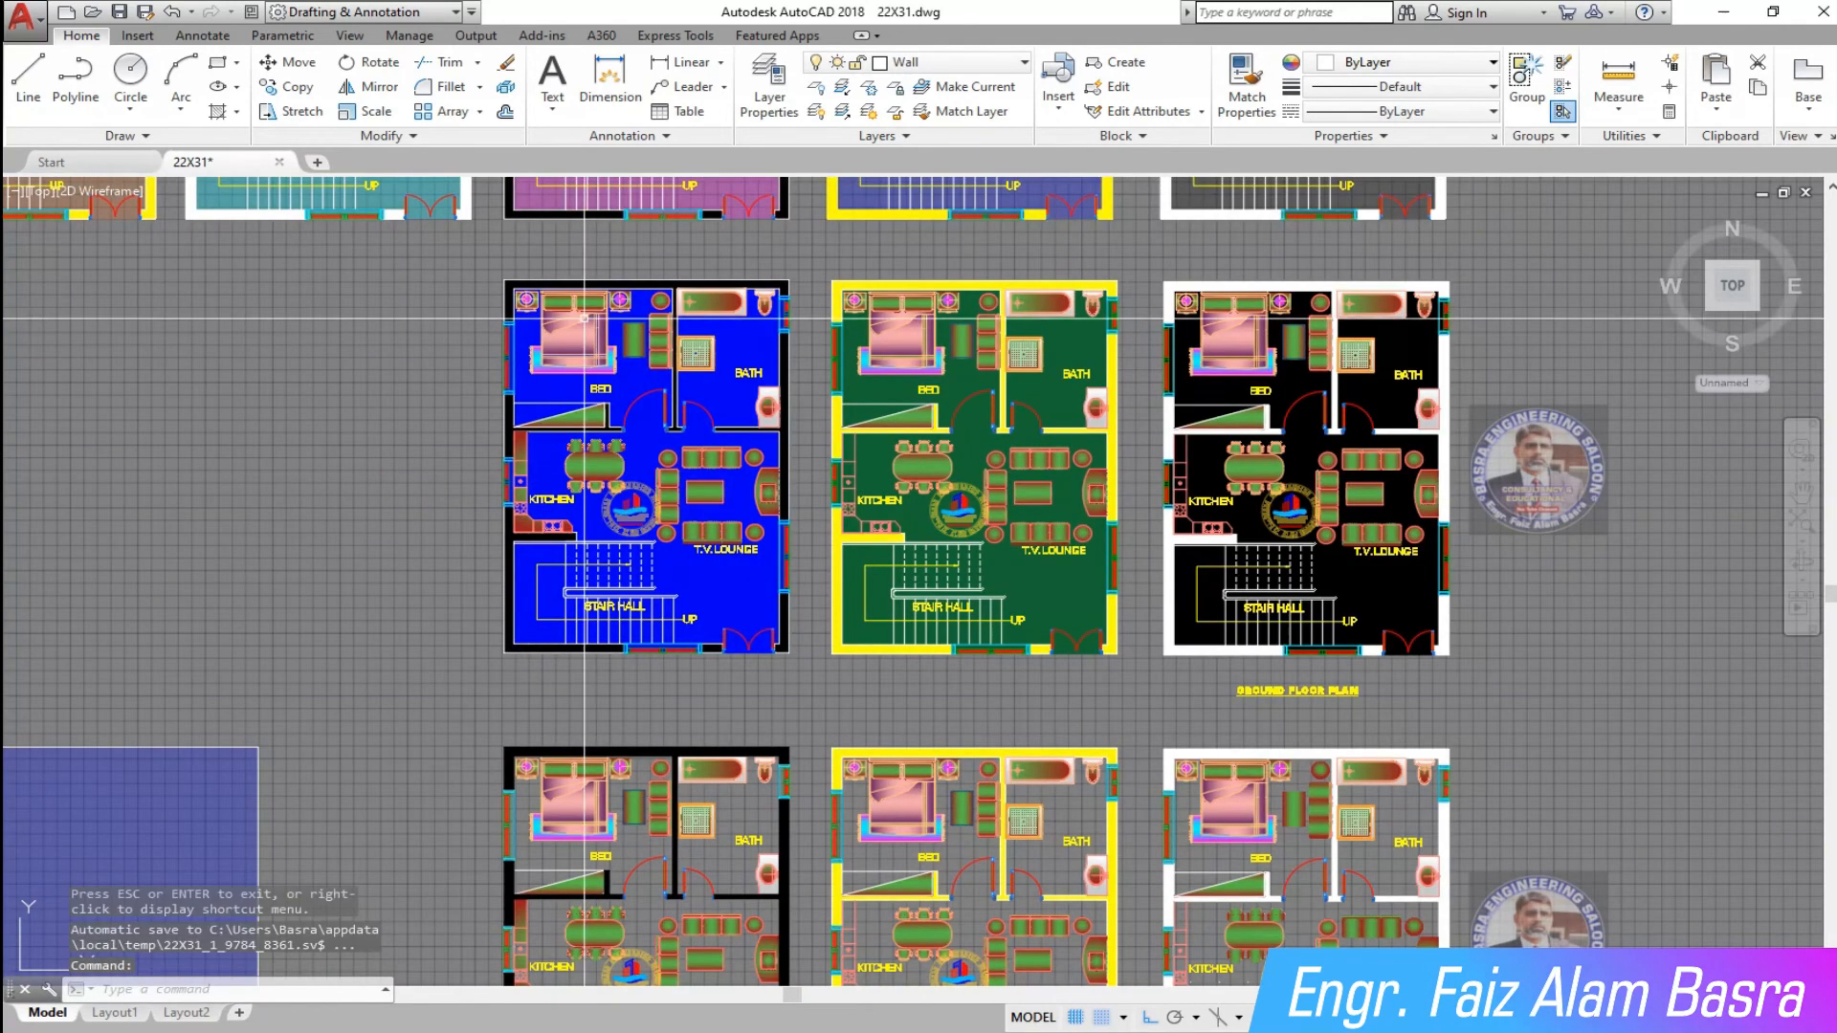
# - Copy the black-walled plan with the solid blue floor twice to the left, about 26' and 51' away
pyautogui.click(288, 87)
pyautogui.click(796, 669)
pyautogui.click(450, 256)
pyautogui.press('Return')
pyautogui.click(456, 258)
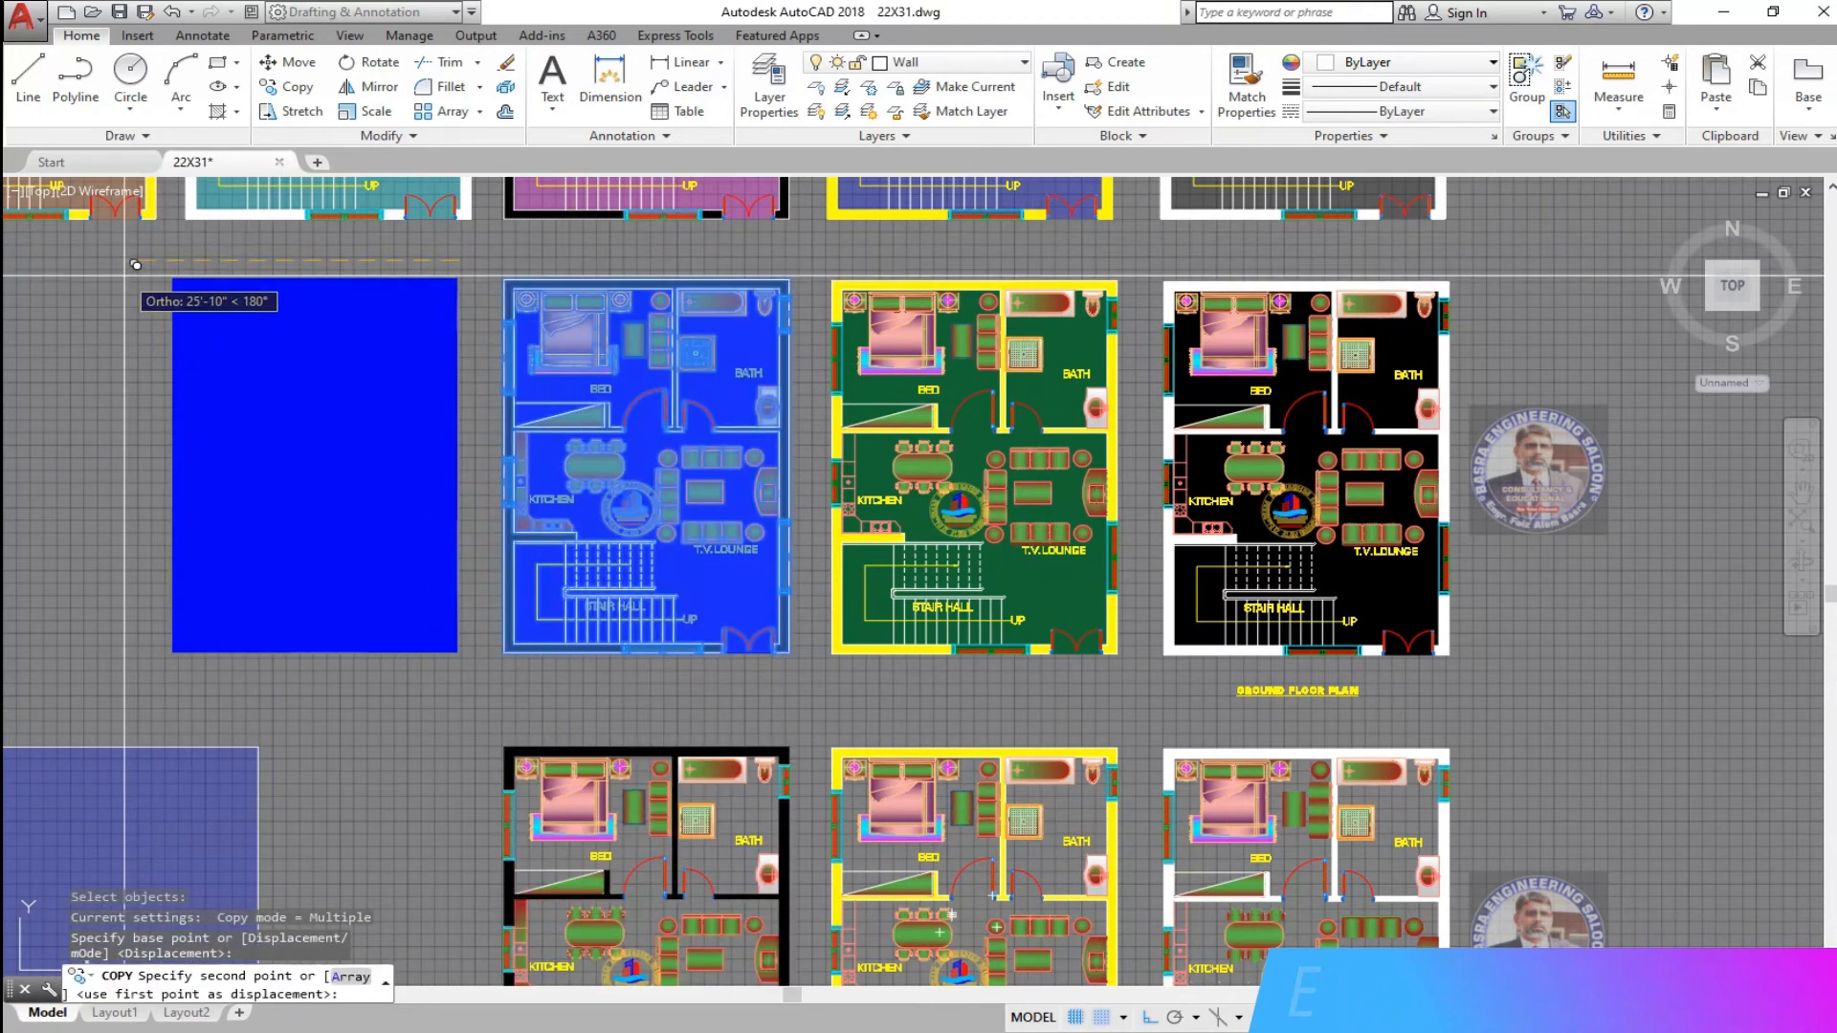
pyautogui.click(143, 264)
pyautogui.scroll(-2, 537, 313)
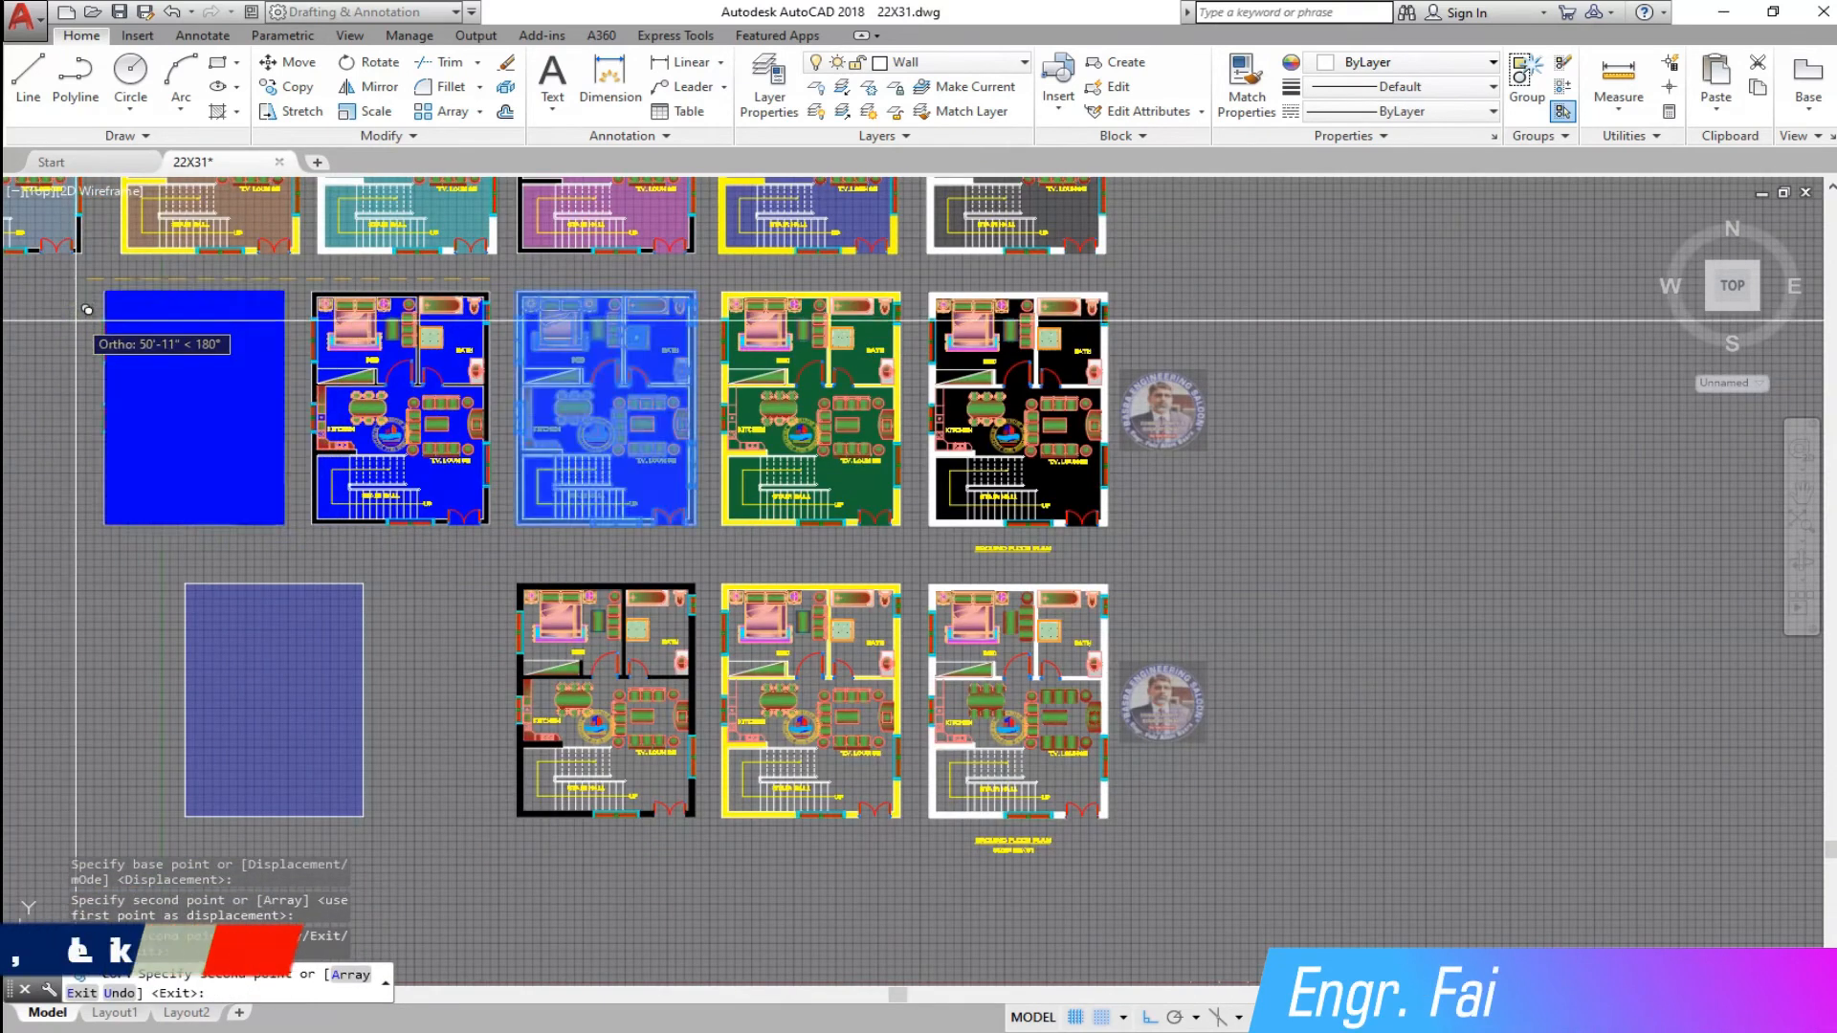
pyautogui.click(87, 309)
pyautogui.press('Return')
# - Match the original blue plan's floor to the solid black fill and the nearest blue copy's floor to the green fill
pyautogui.scroll(2, 321, 306)
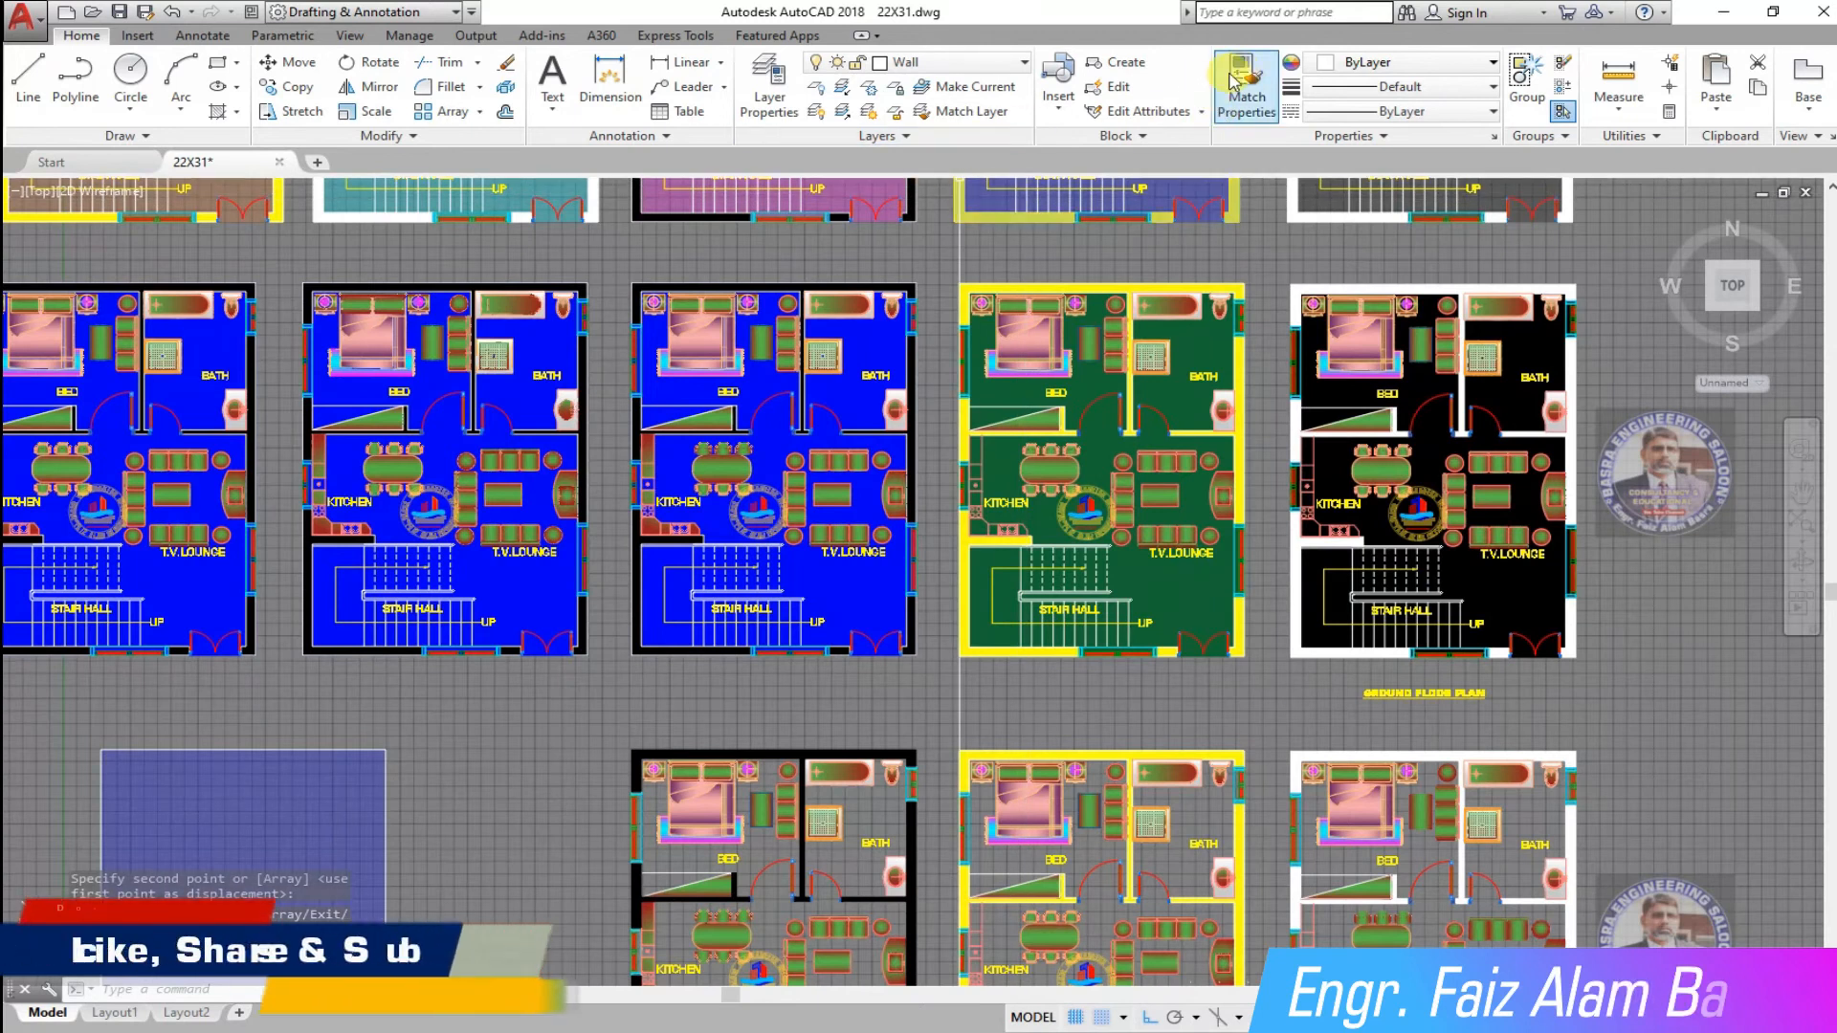
pyautogui.click(1496, 557)
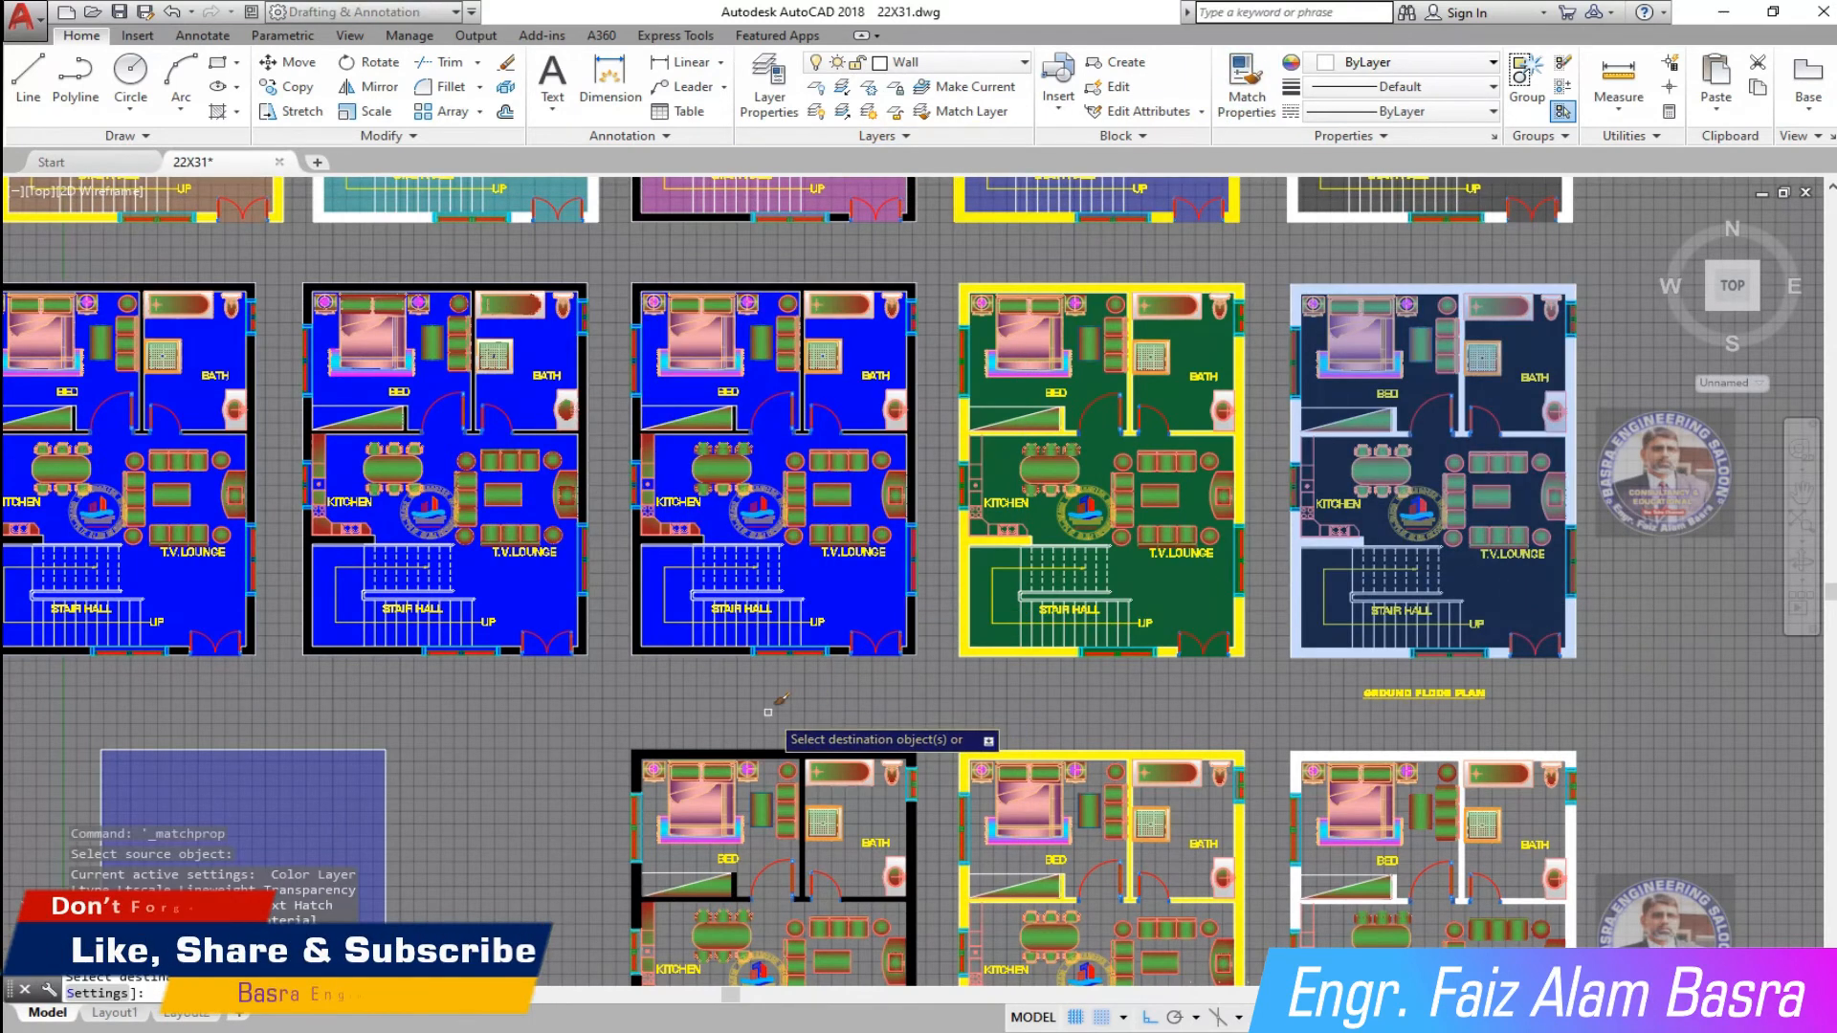
pyautogui.click(860, 581)
pyautogui.click(1176, 483)
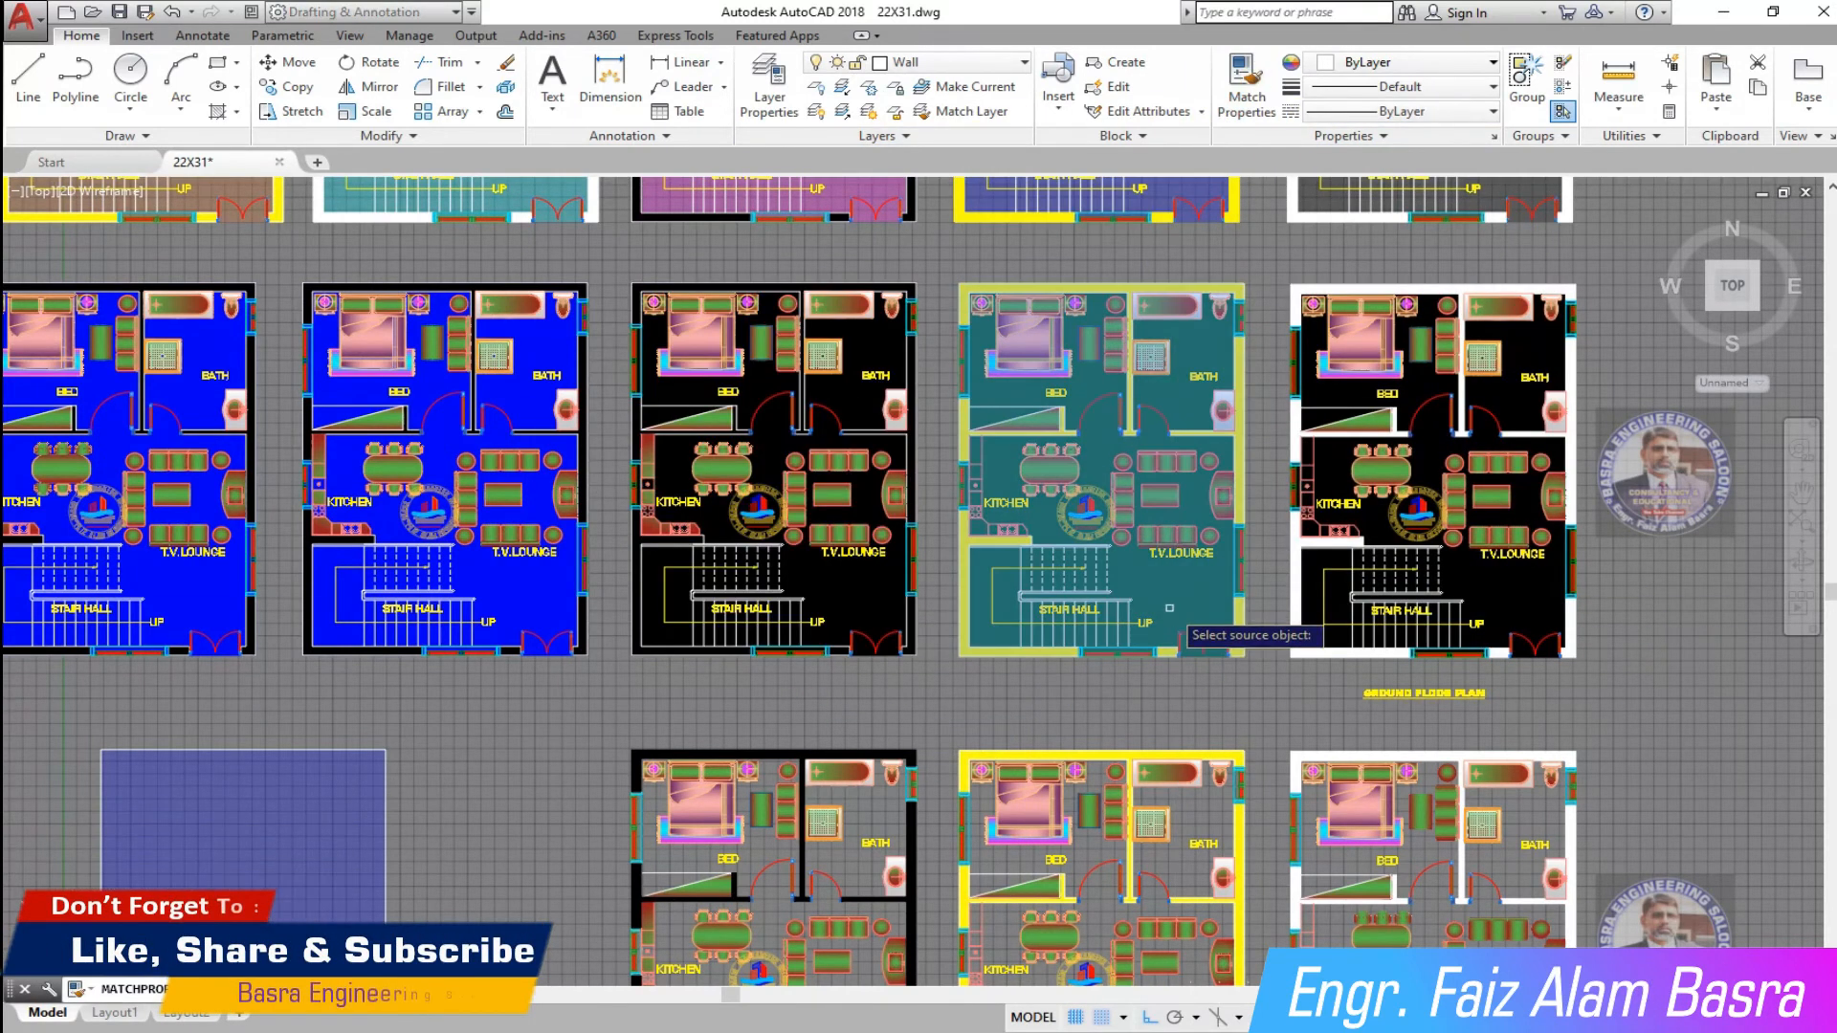
pyautogui.click(525, 610)
pyautogui.press('Return')
# - Send the green floor hatch of the middle black-walled plan to the back of the draw order
pyautogui.click(537, 591)
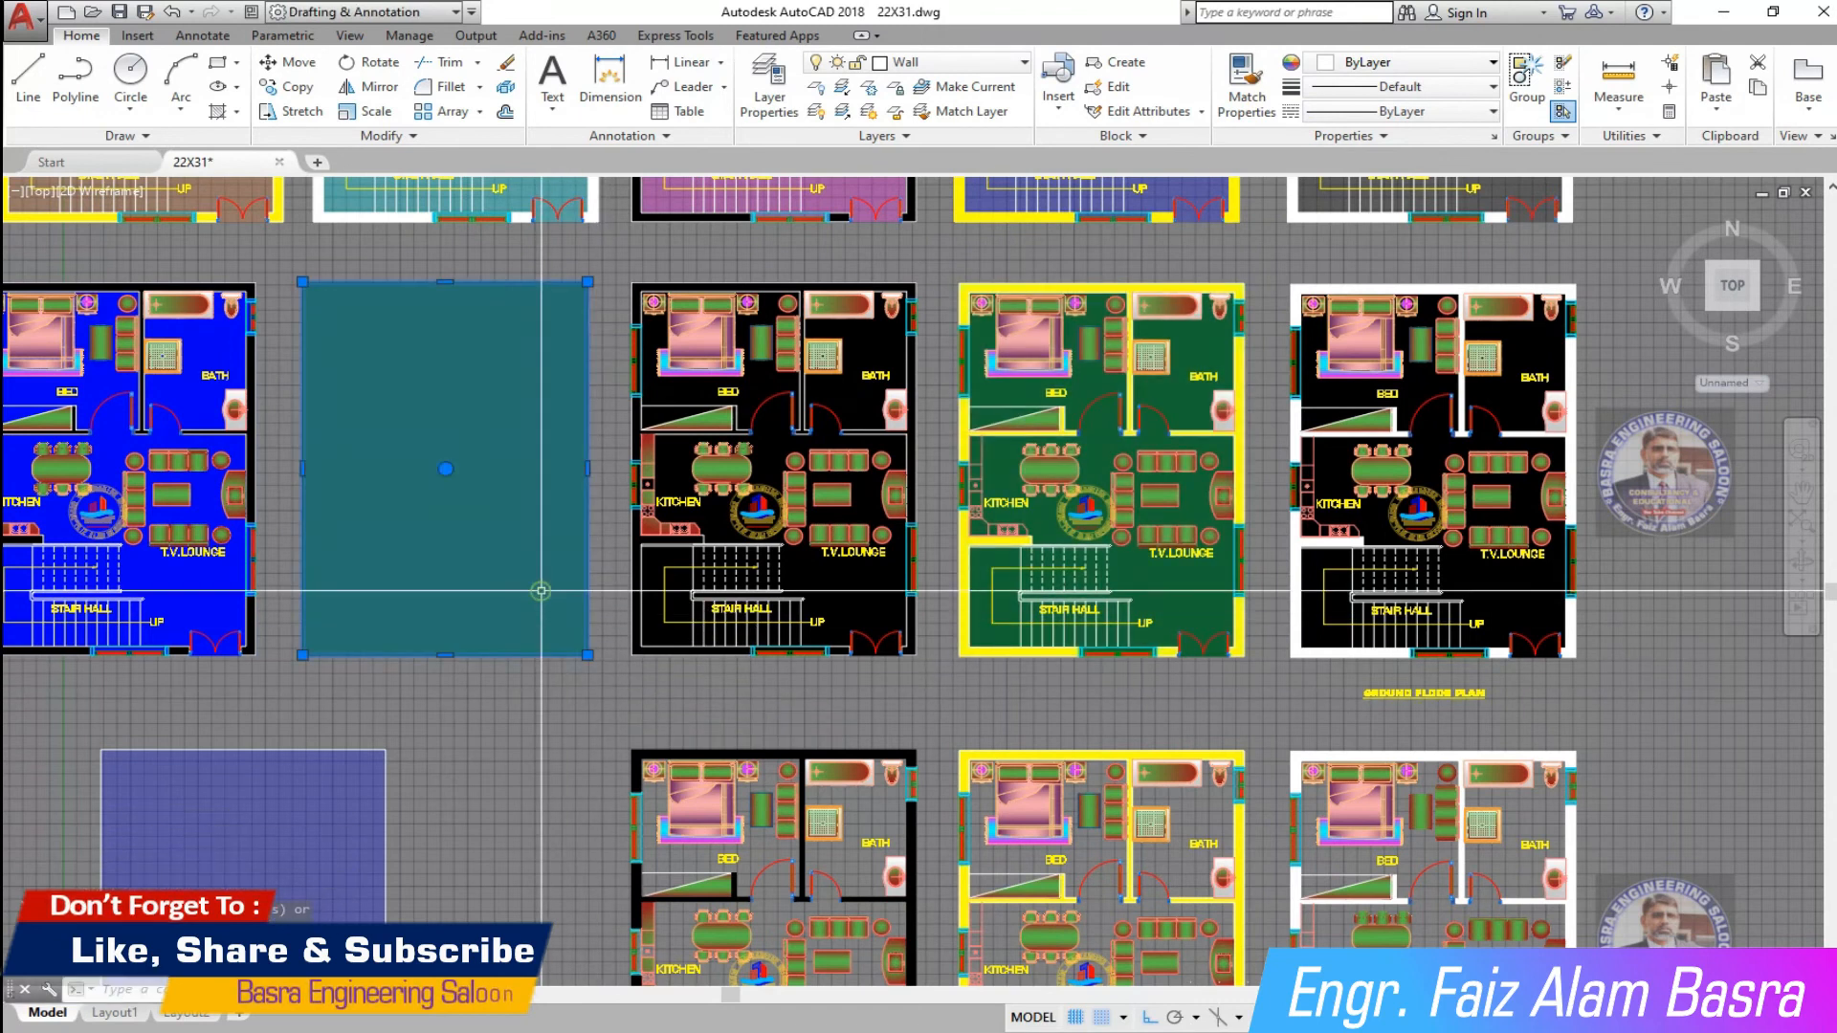
pyautogui.click(83, 36)
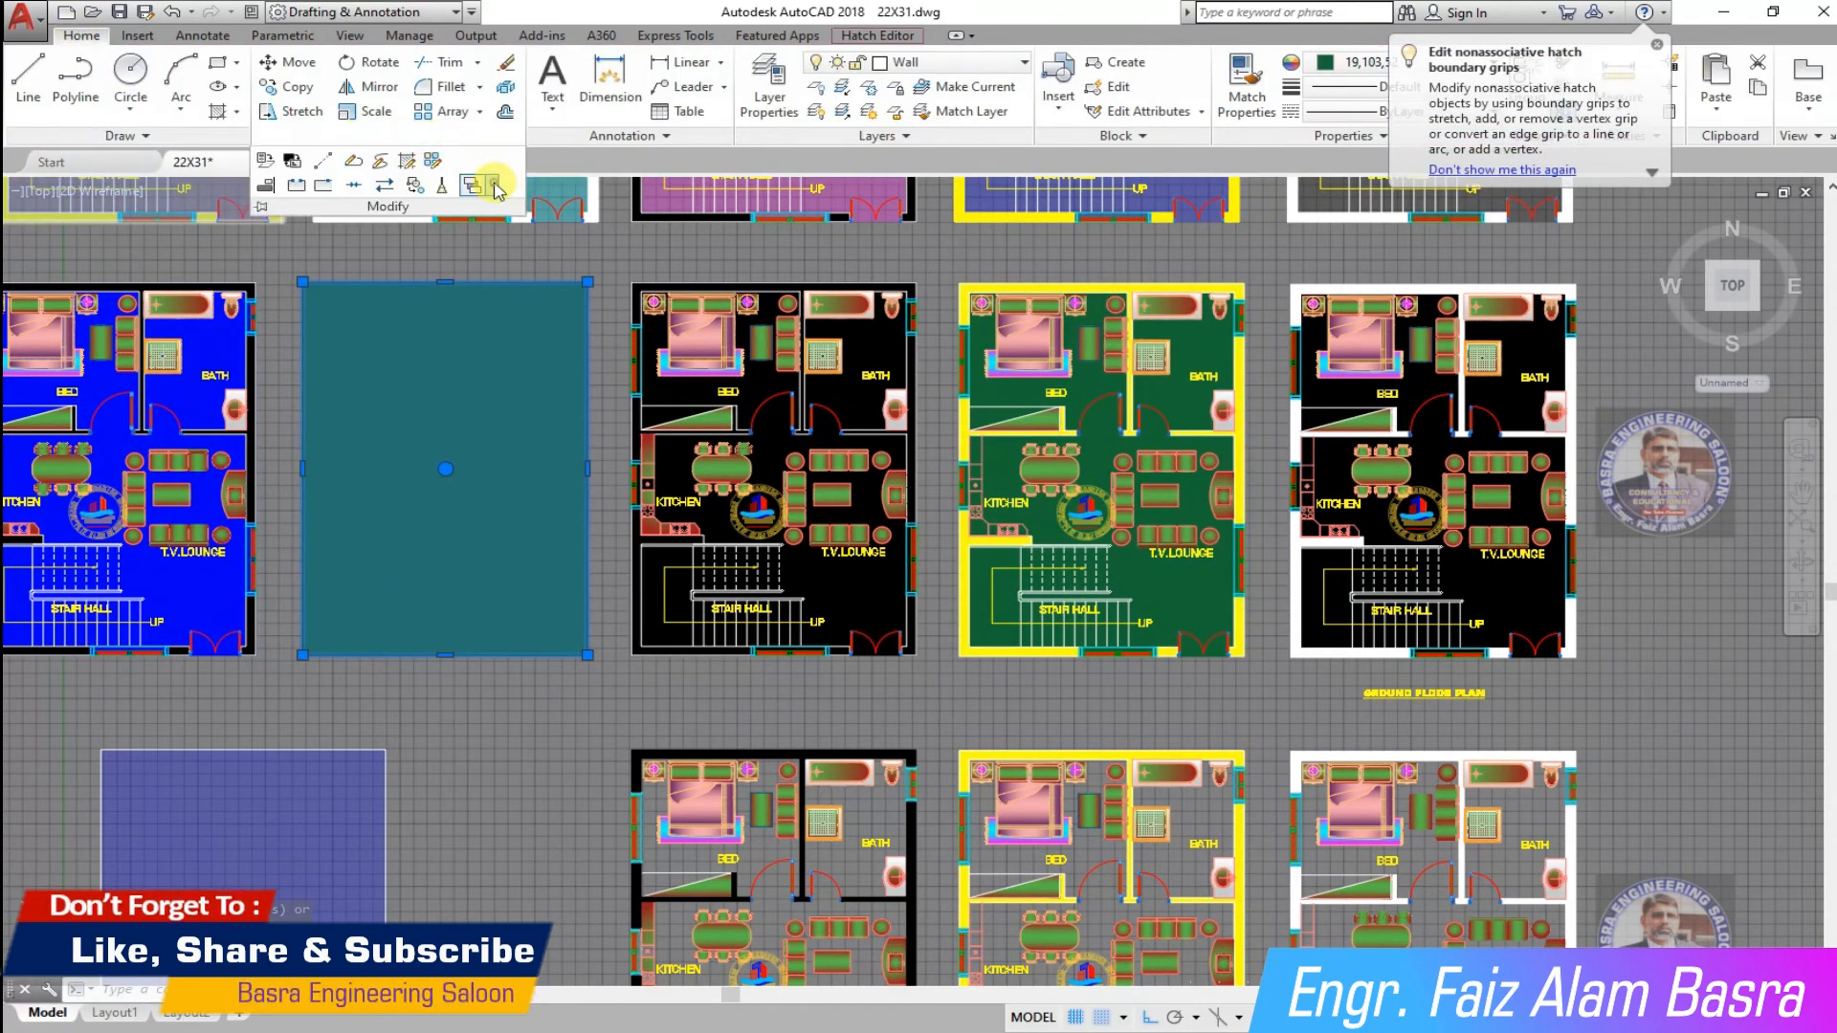
pyautogui.click(495, 186)
pyautogui.click(530, 258)
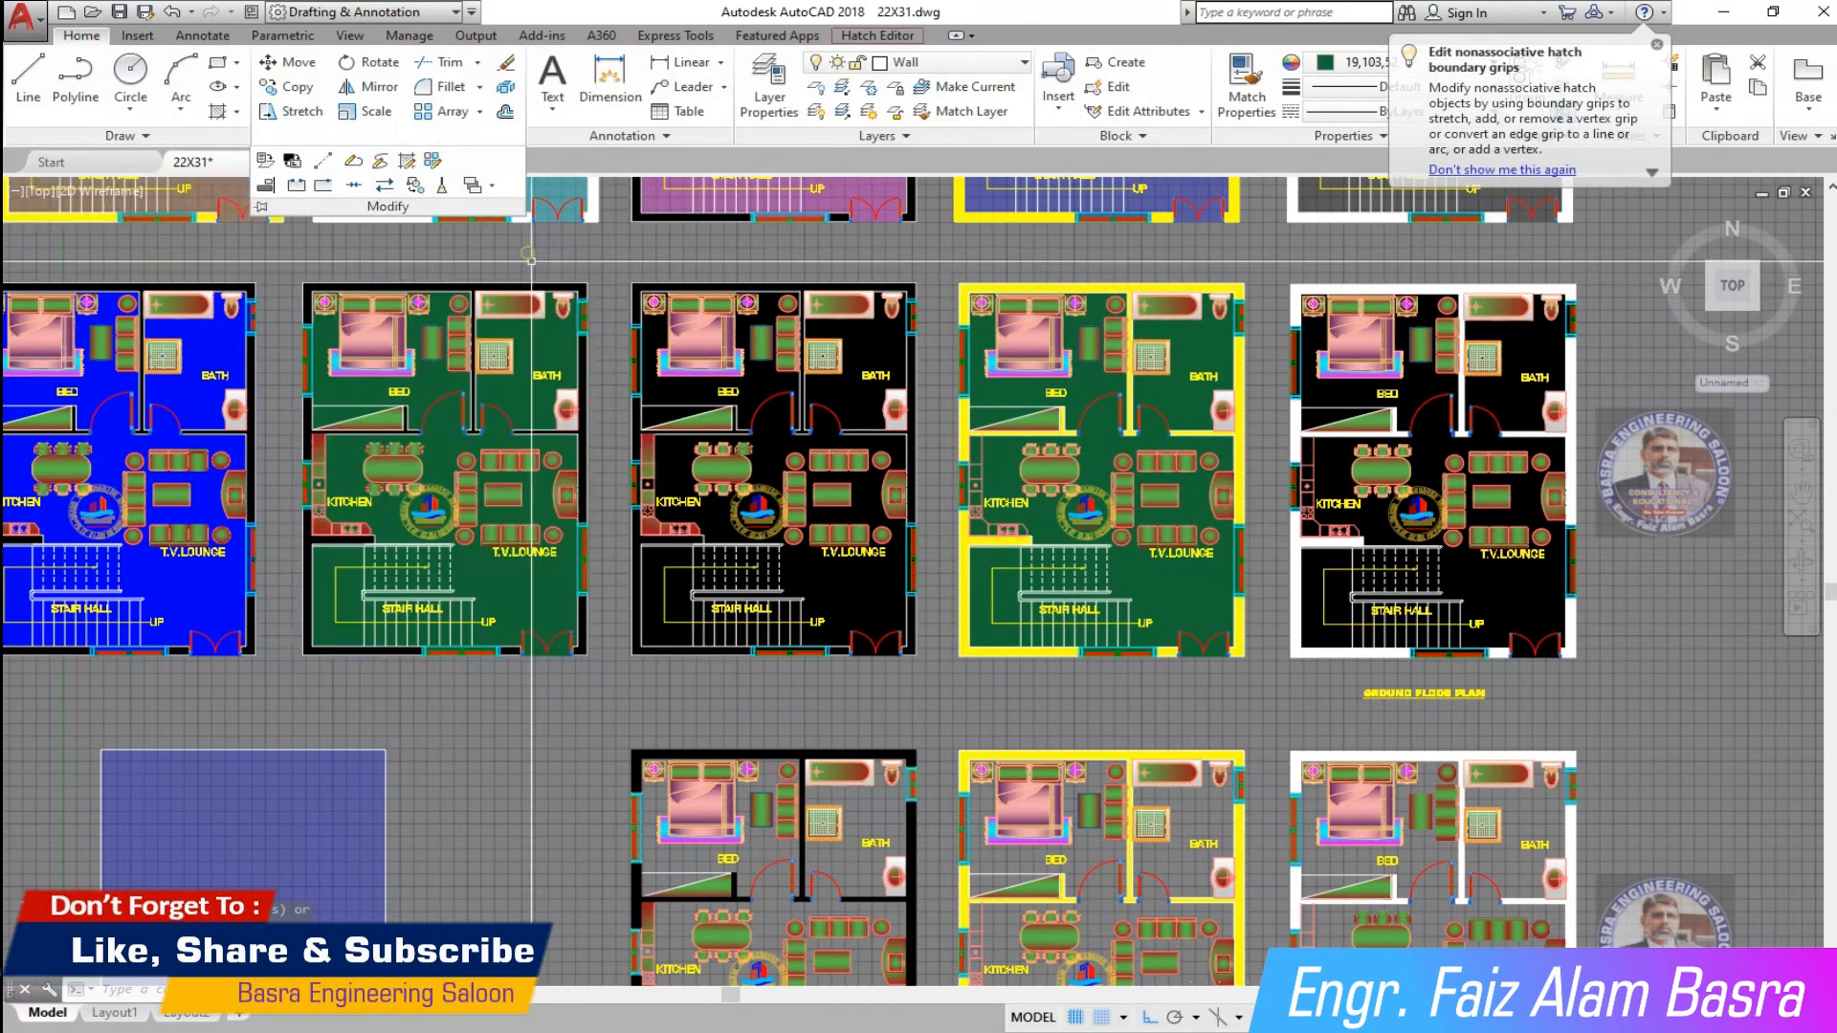
# - Delete the yellow-walled green plan and the white-walled black plan from the solid-filled row
pyautogui.click(1577, 685)
pyautogui.click(948, 261)
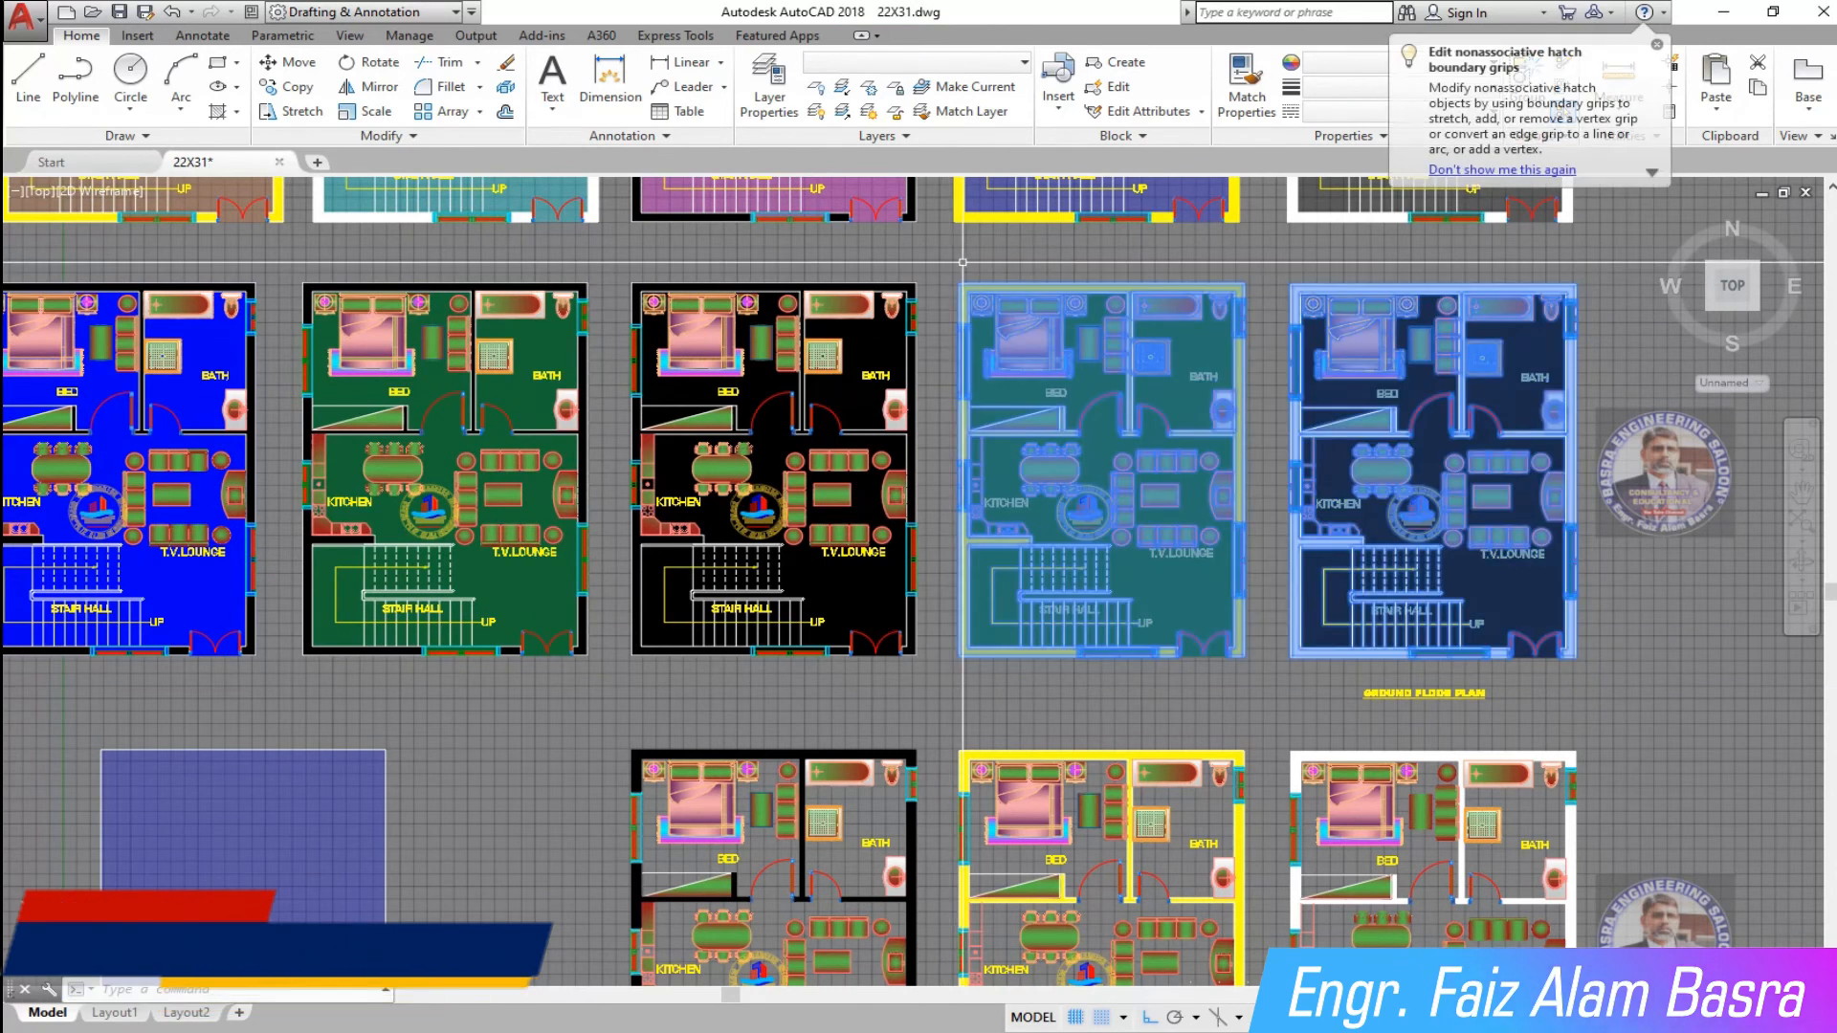
pyautogui.press('Delete')
# - Move the three black-walled plans with solid blue, green and black floors about 50' to the right, above the unfilled plans
pyautogui.click(298, 63)
pyautogui.scroll(-2, 877, 383)
pyautogui.click(933, 572)
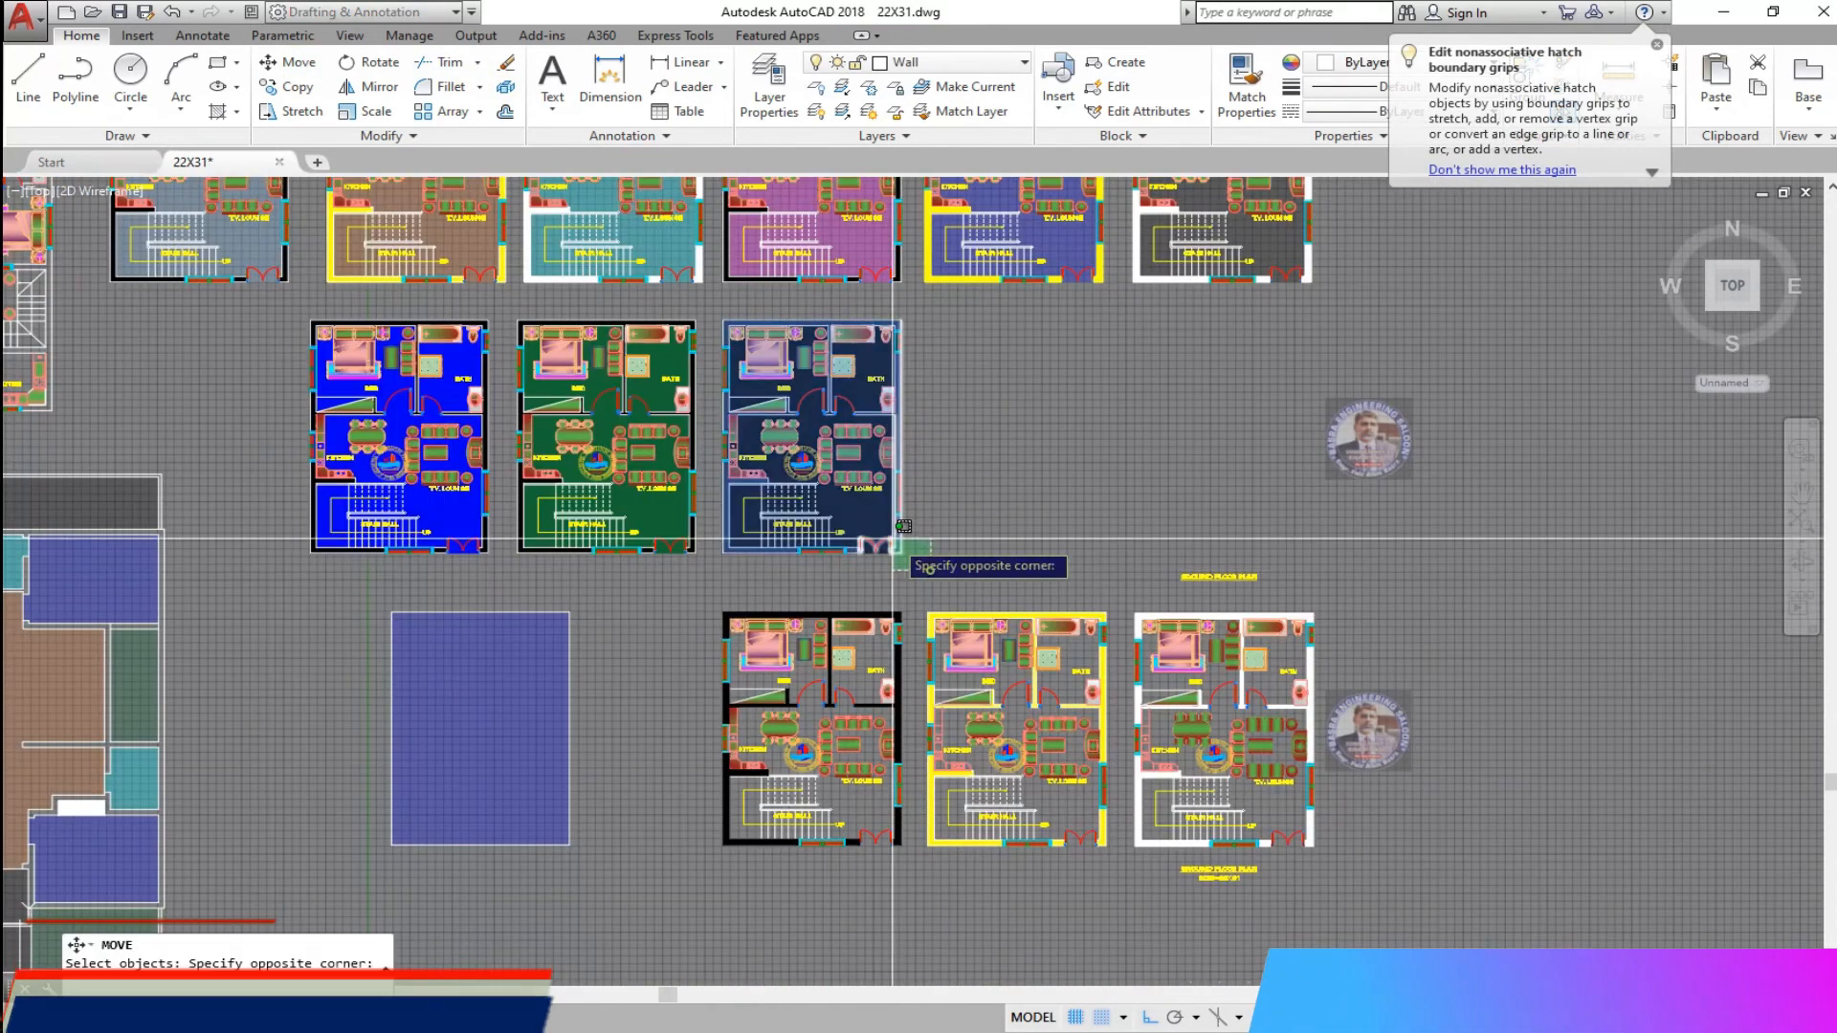
pyautogui.click(291, 311)
pyautogui.press('Return')
pyautogui.click(1038, 486)
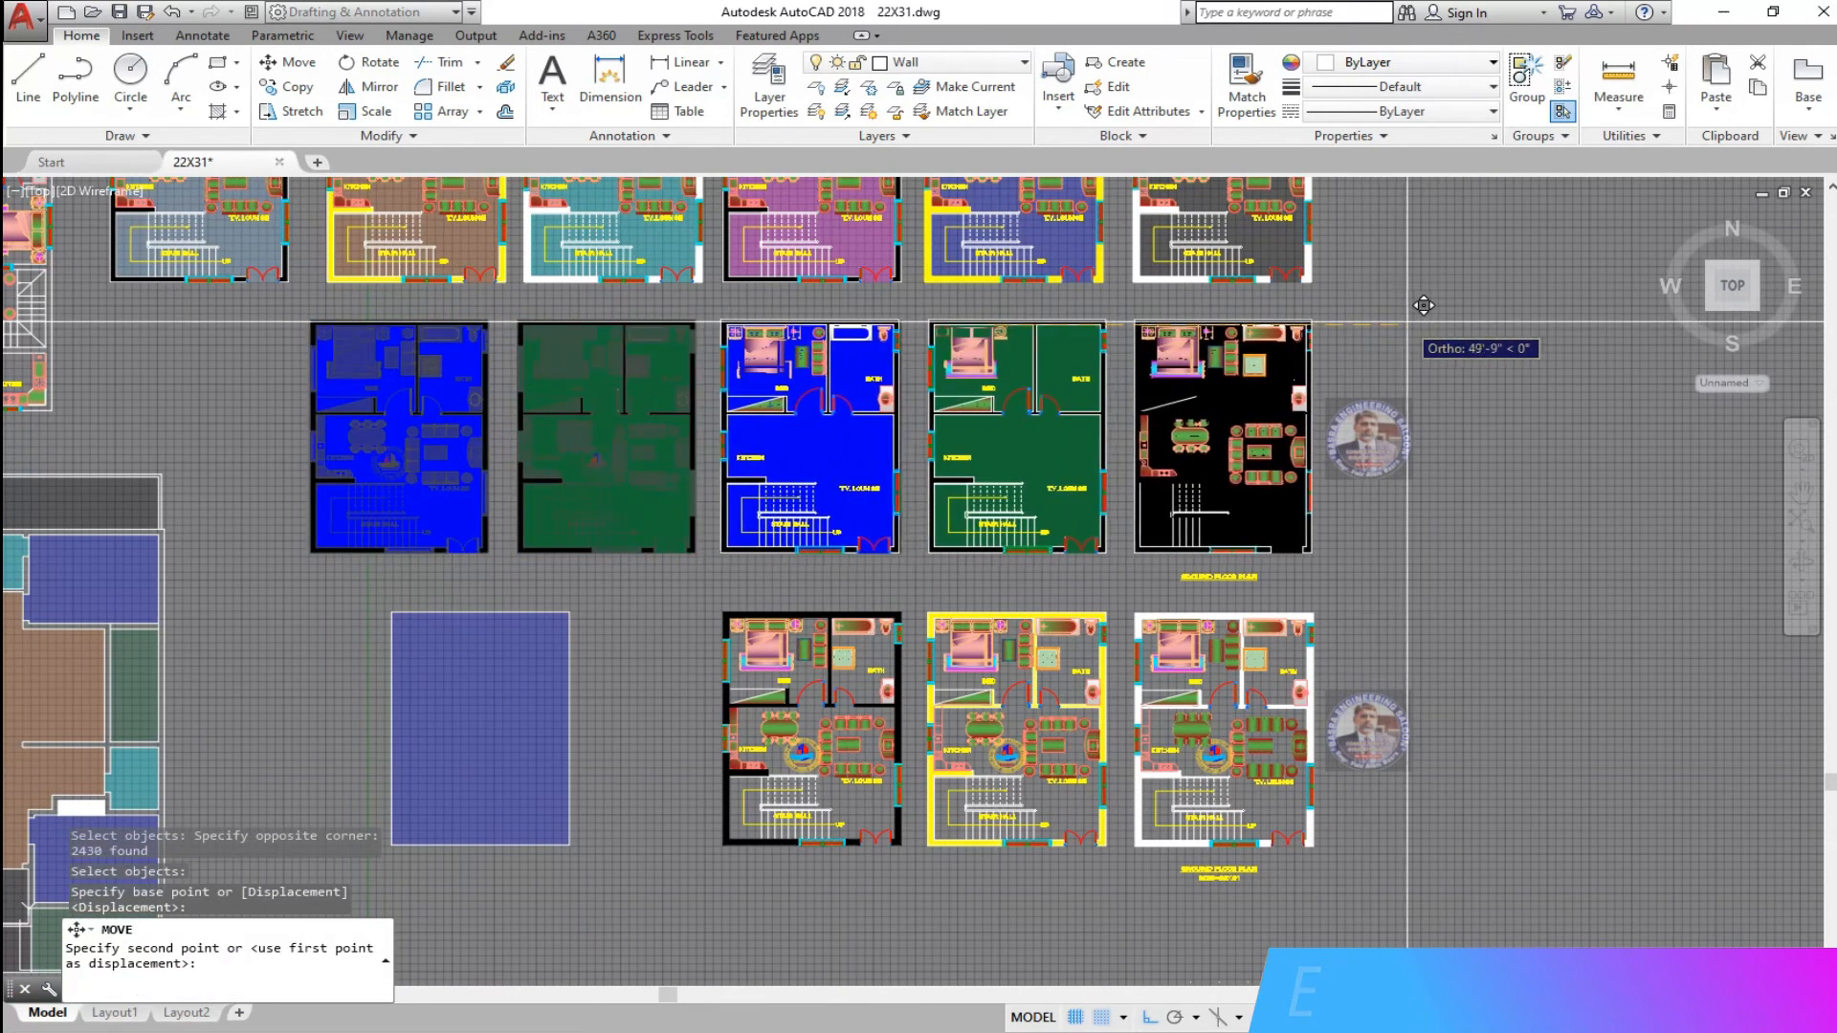
pyautogui.click(1395, 330)
pyautogui.scroll(2, 1258, 394)
pyautogui.scroll(-2, 1196, 479)
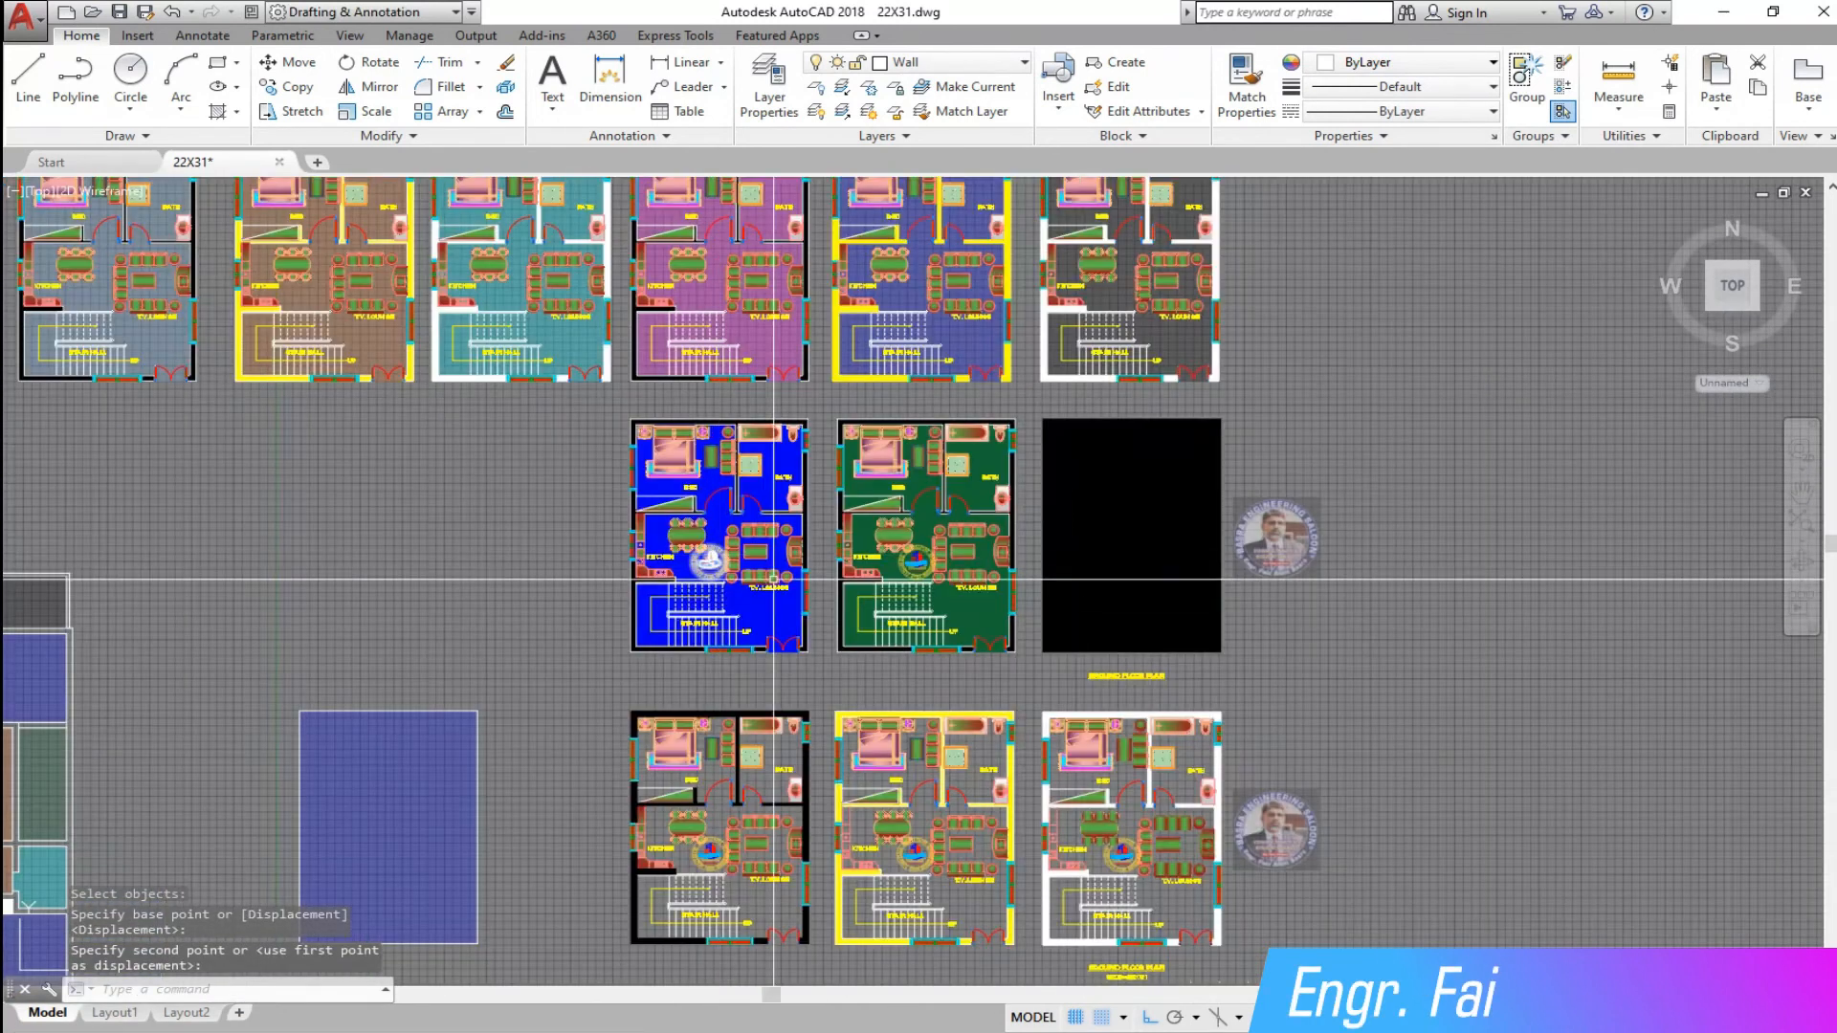
# - Send the solid black floor hatch of the rightmost plan in the solid-filled row to the back of the draw order
pyautogui.scroll(3, 1110, 619)
pyautogui.press('Escape')
pyautogui.click(1109, 605)
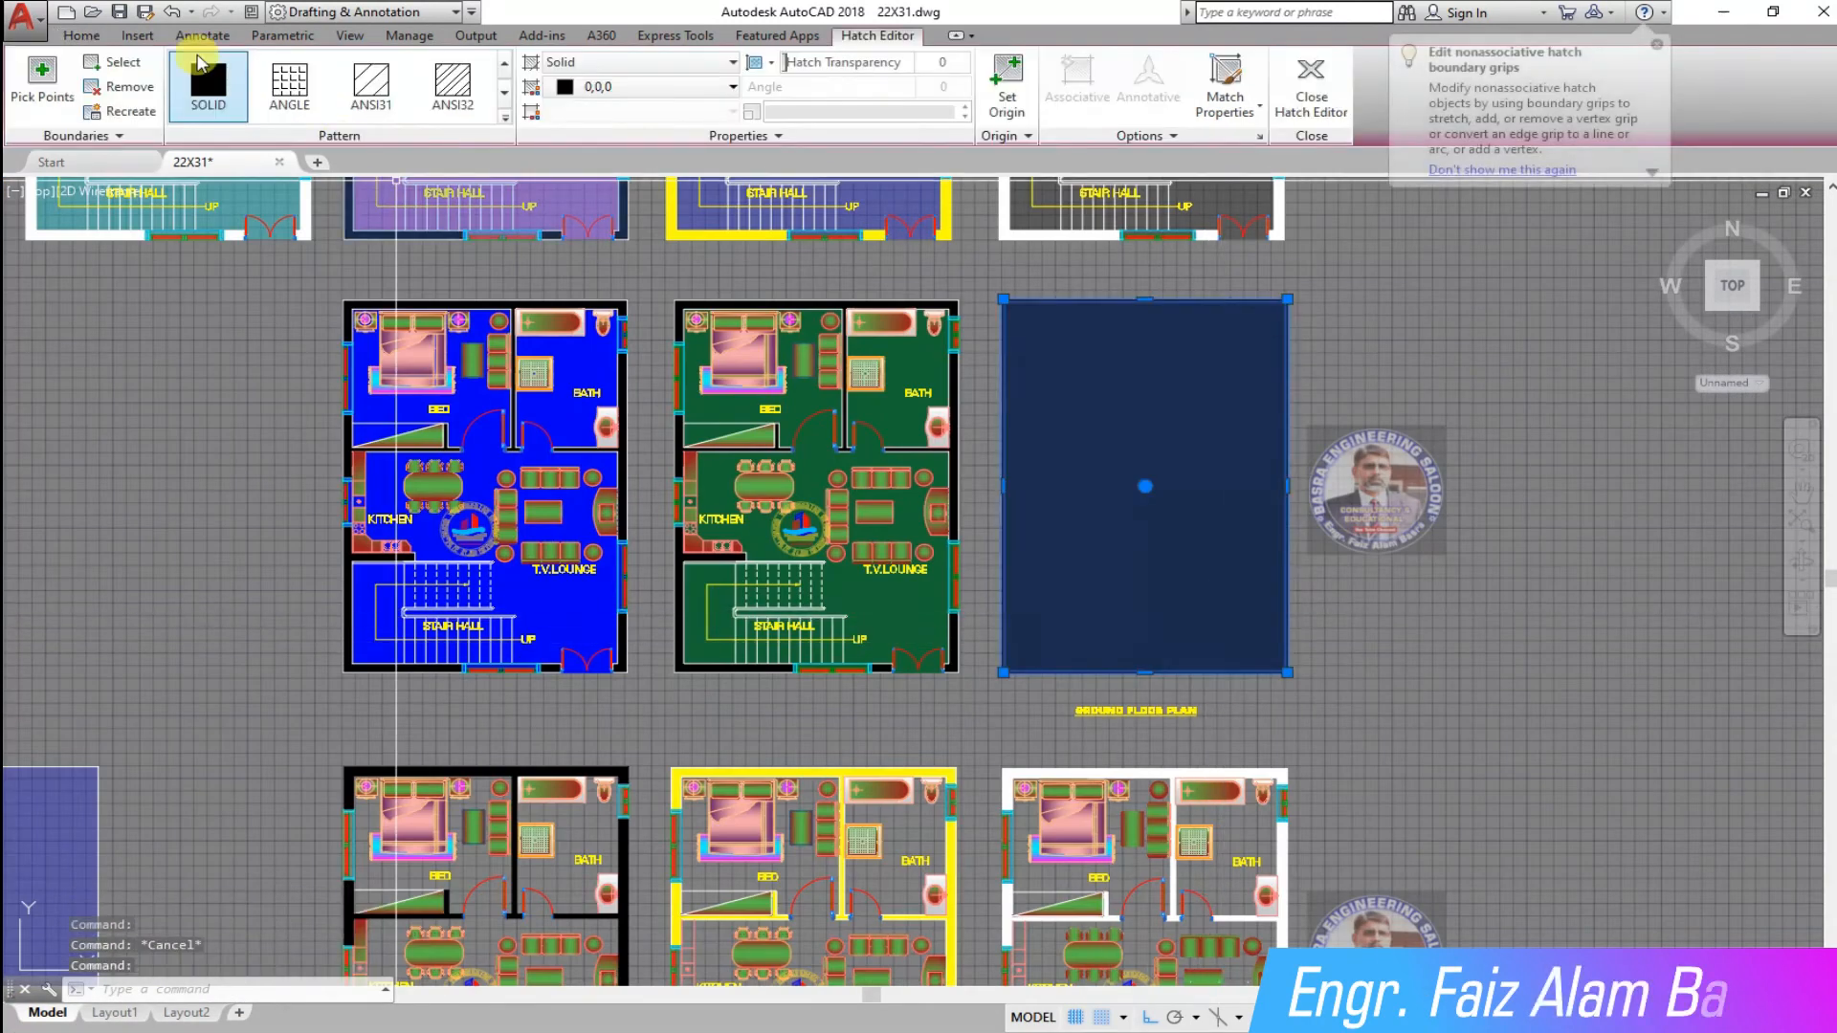
pyautogui.click(81, 35)
pyautogui.click(475, 180)
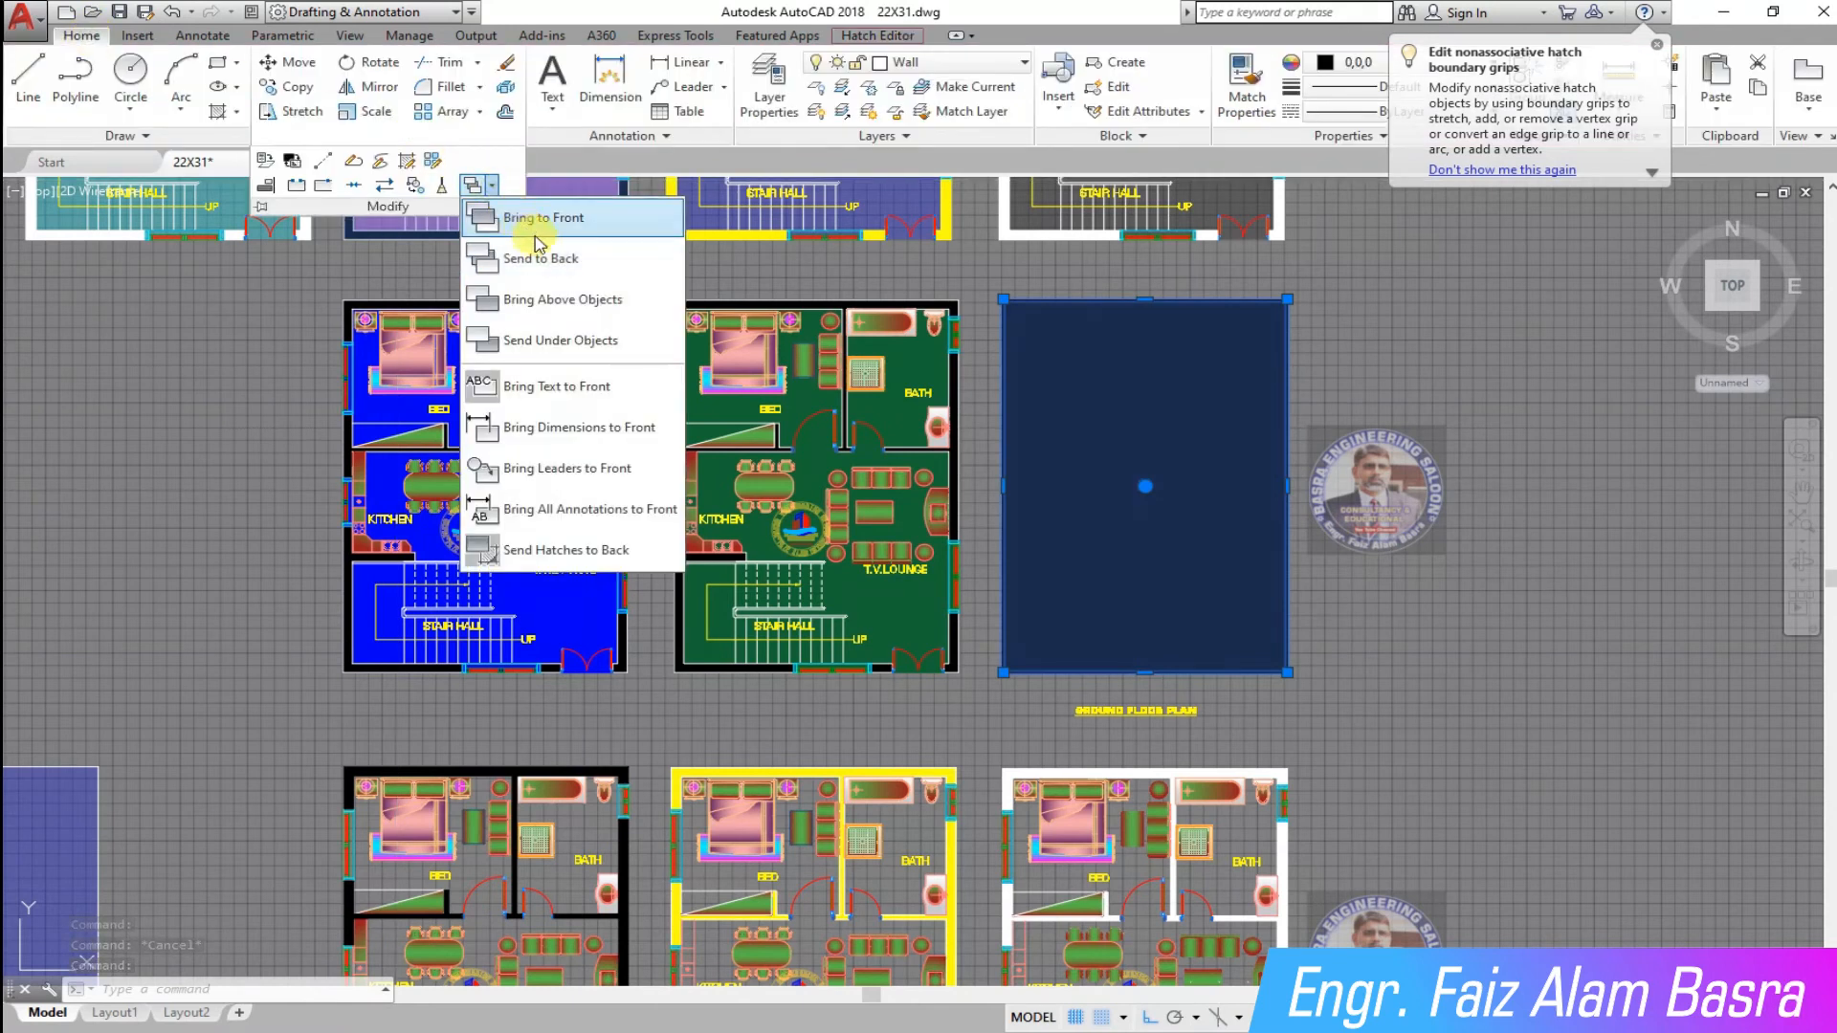
pyautogui.click(507, 253)
pyautogui.scroll(5, 982, 485)
pyautogui.scroll(-2, 982, 485)
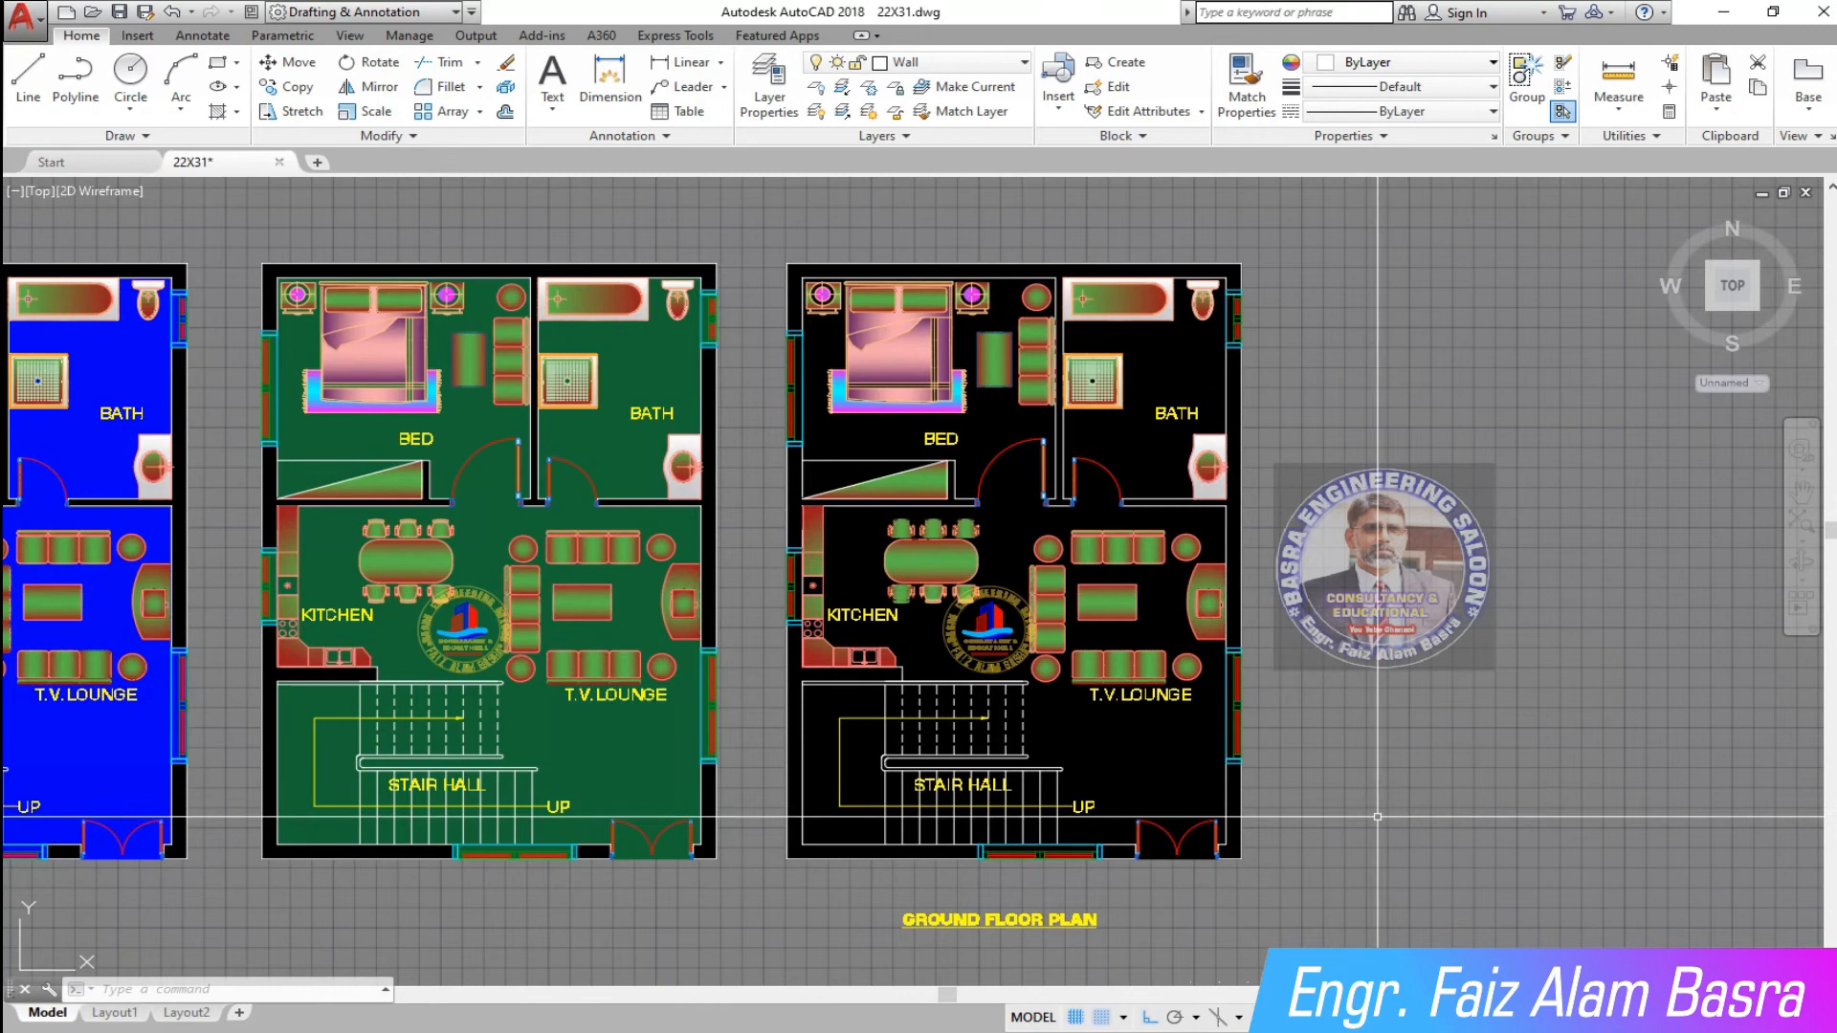
# - Change the wall hatch of the plan with the solid green floor to Yellow
pyautogui.scroll(2, 779, 841)
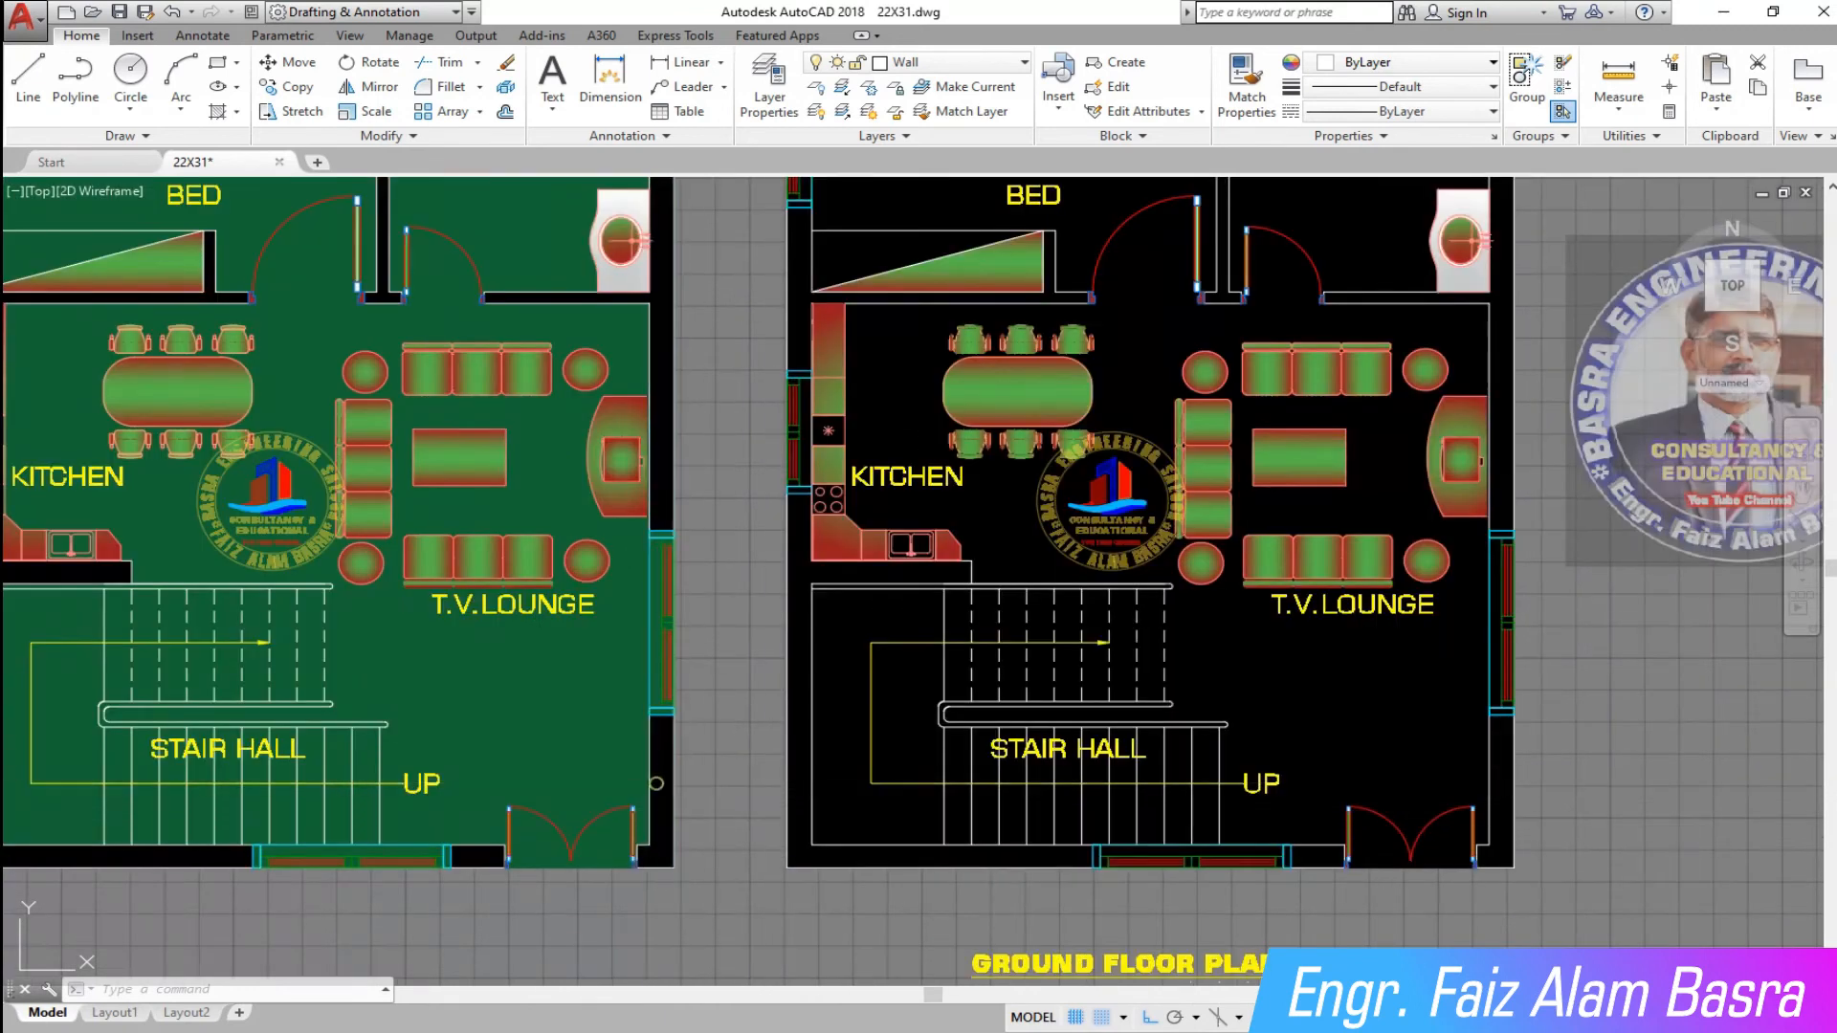
pyautogui.click(646, 746)
pyautogui.click(733, 86)
pyautogui.click(582, 296)
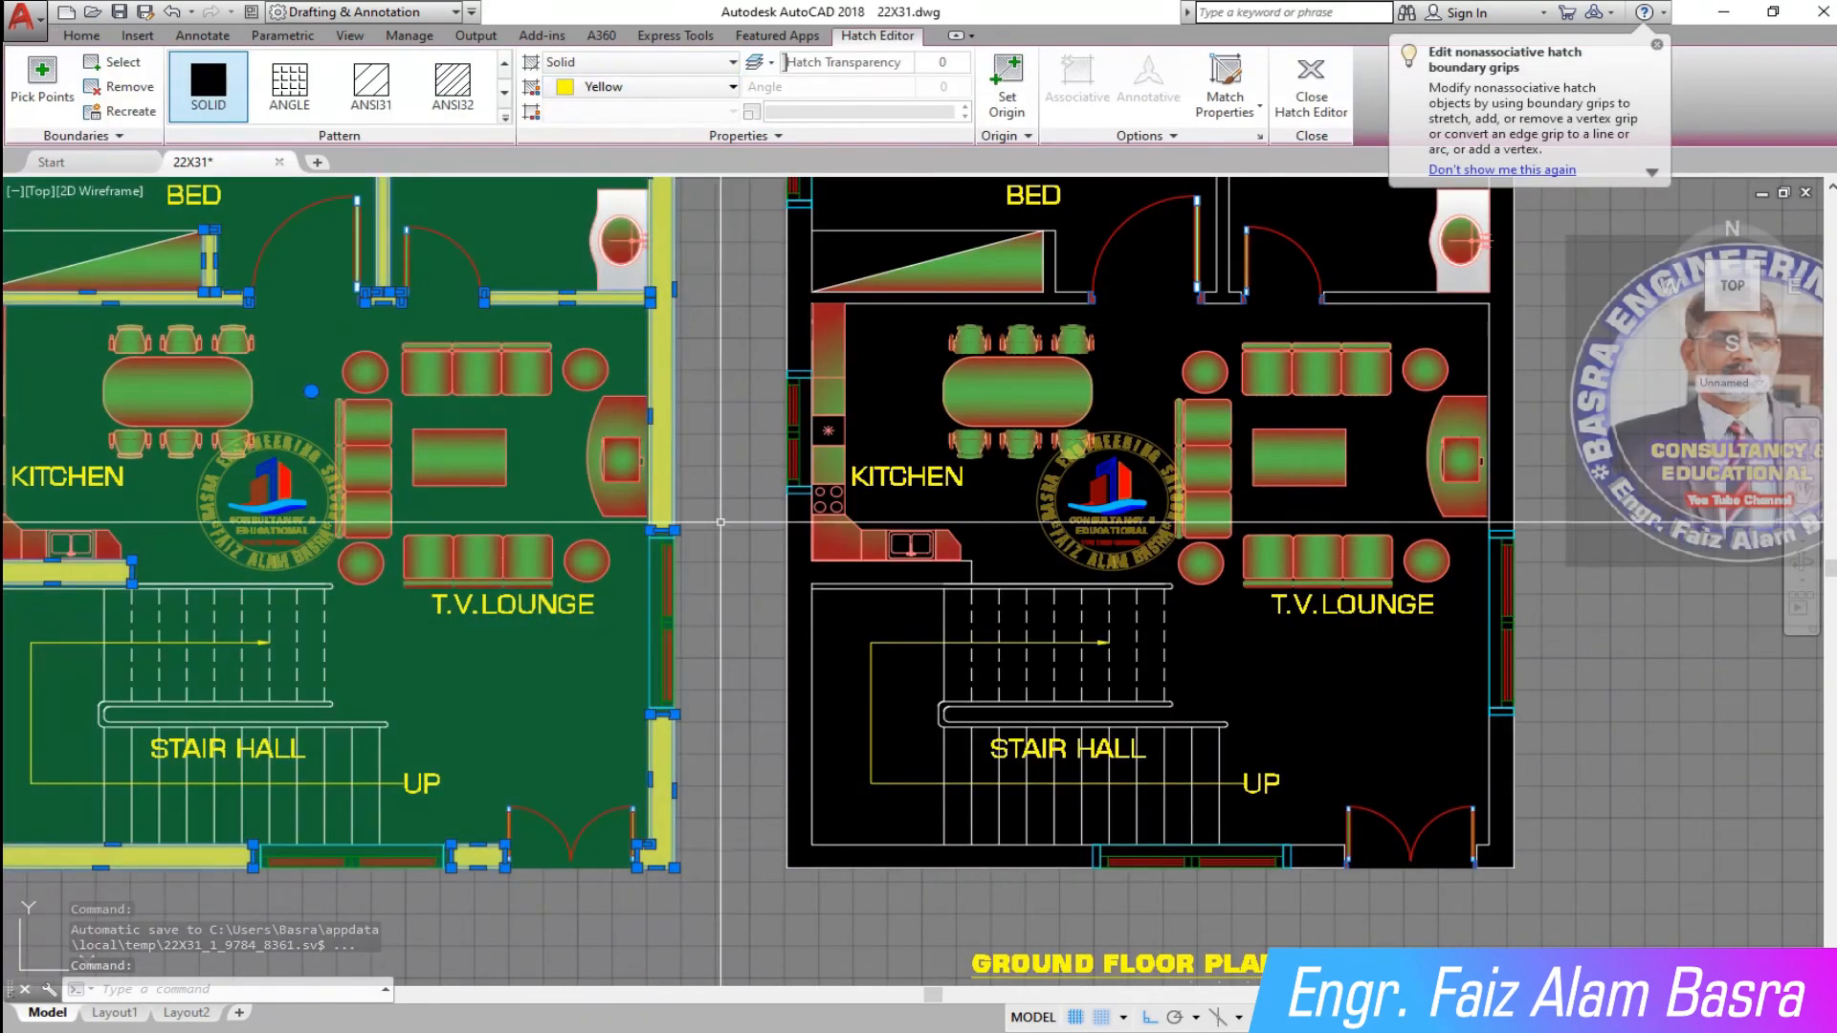
pyautogui.click(733, 87)
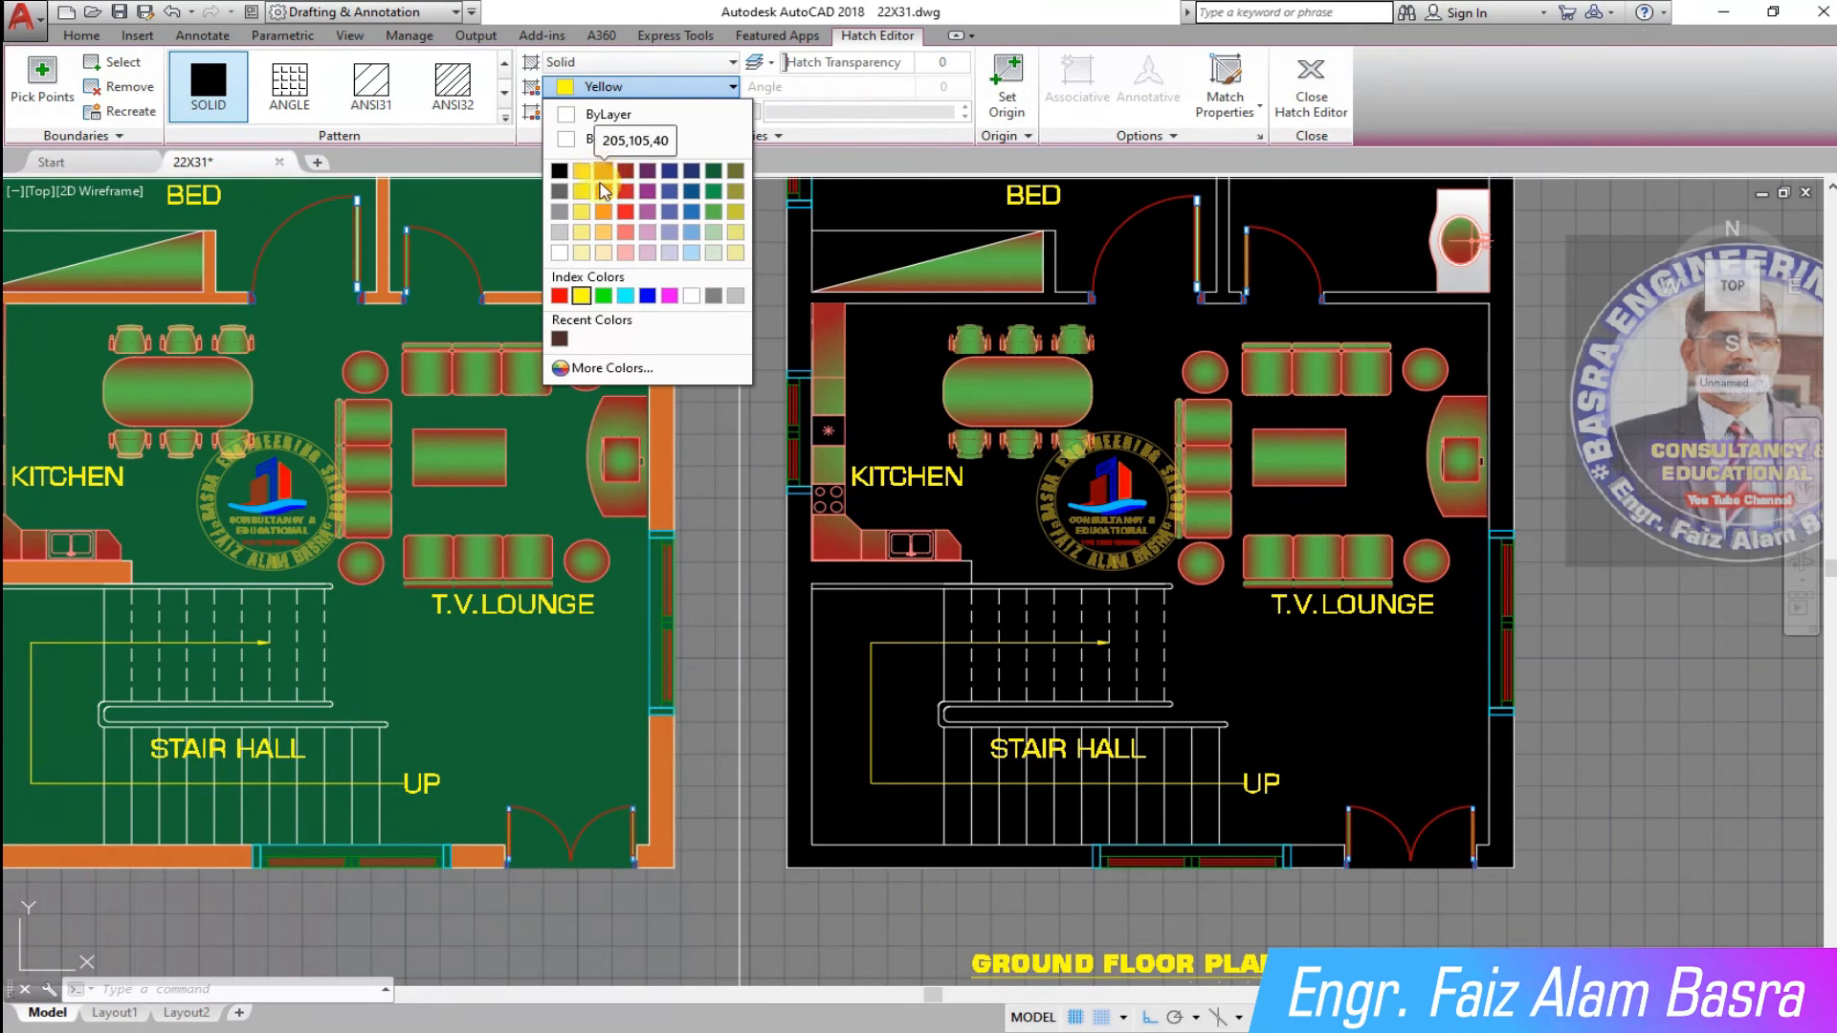
pyautogui.press('Escape')
pyautogui.press('Escape')
pyautogui.scroll(-2, 718, 430)
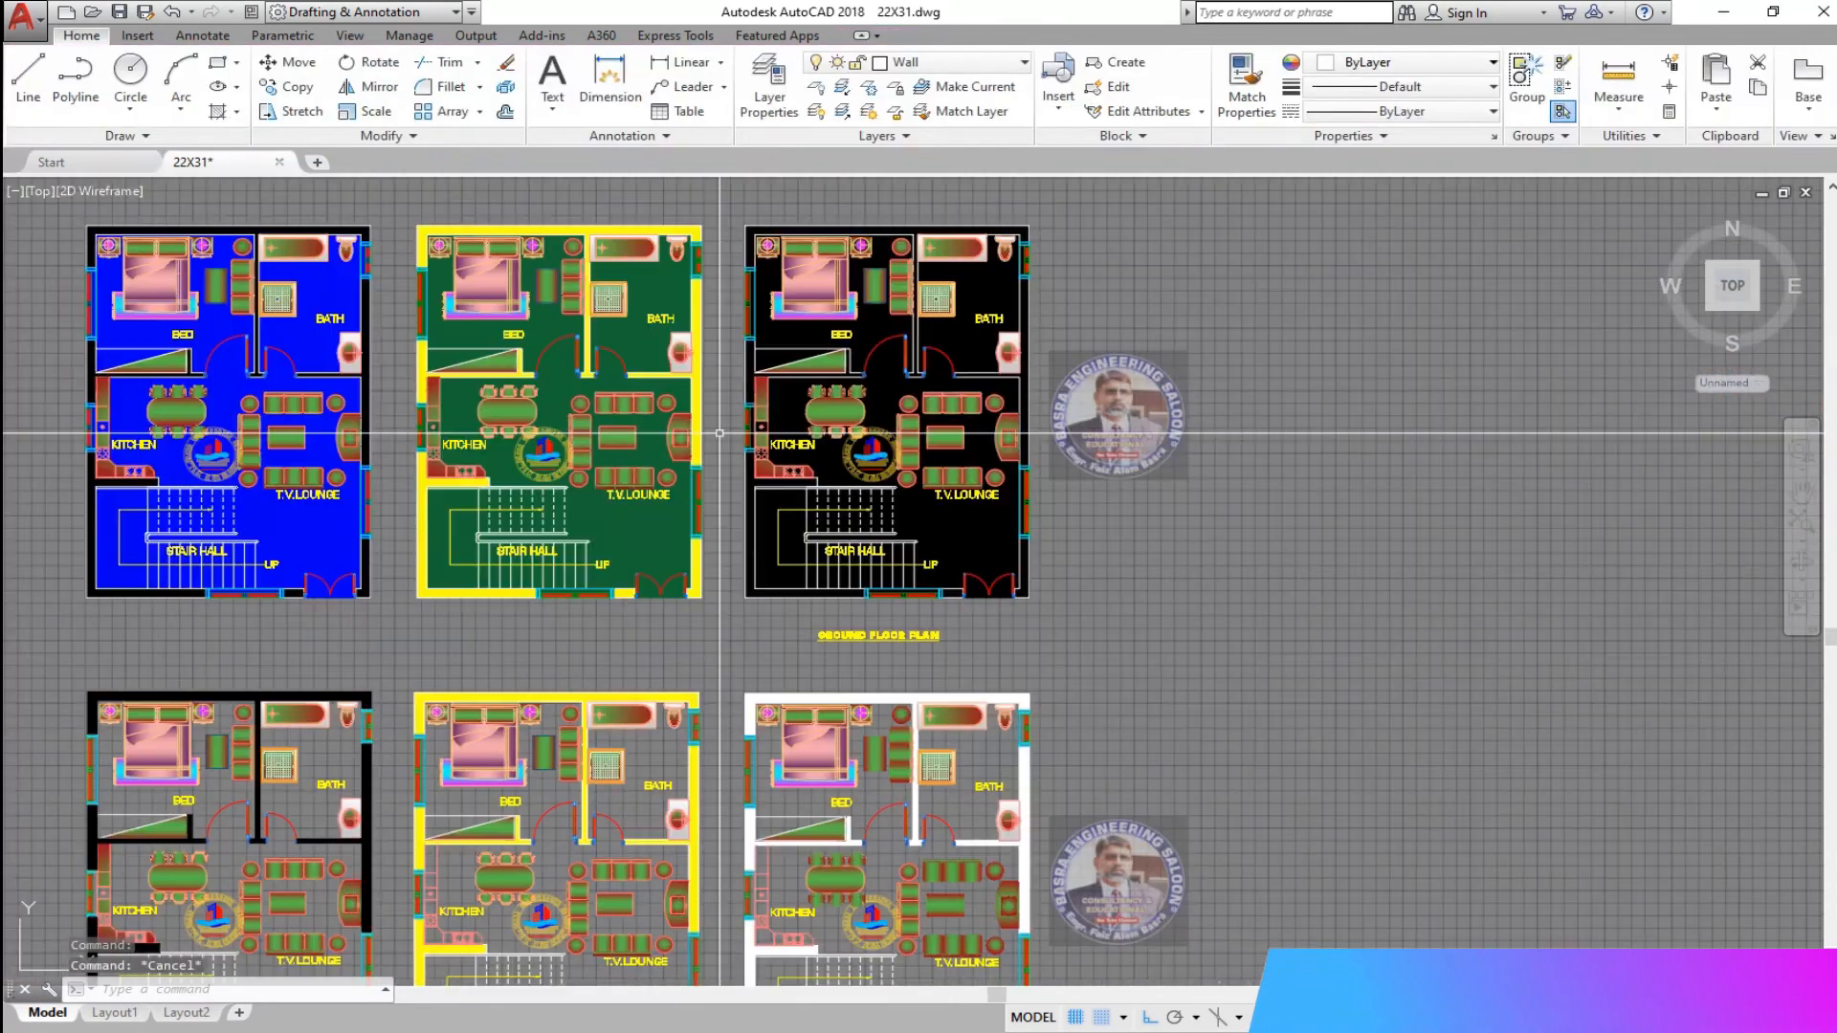
# - Change the wall hatch of the plan with the solid black floor to white
pyautogui.scroll(1, 1019, 249)
pyautogui.scroll(2, 1090, 231)
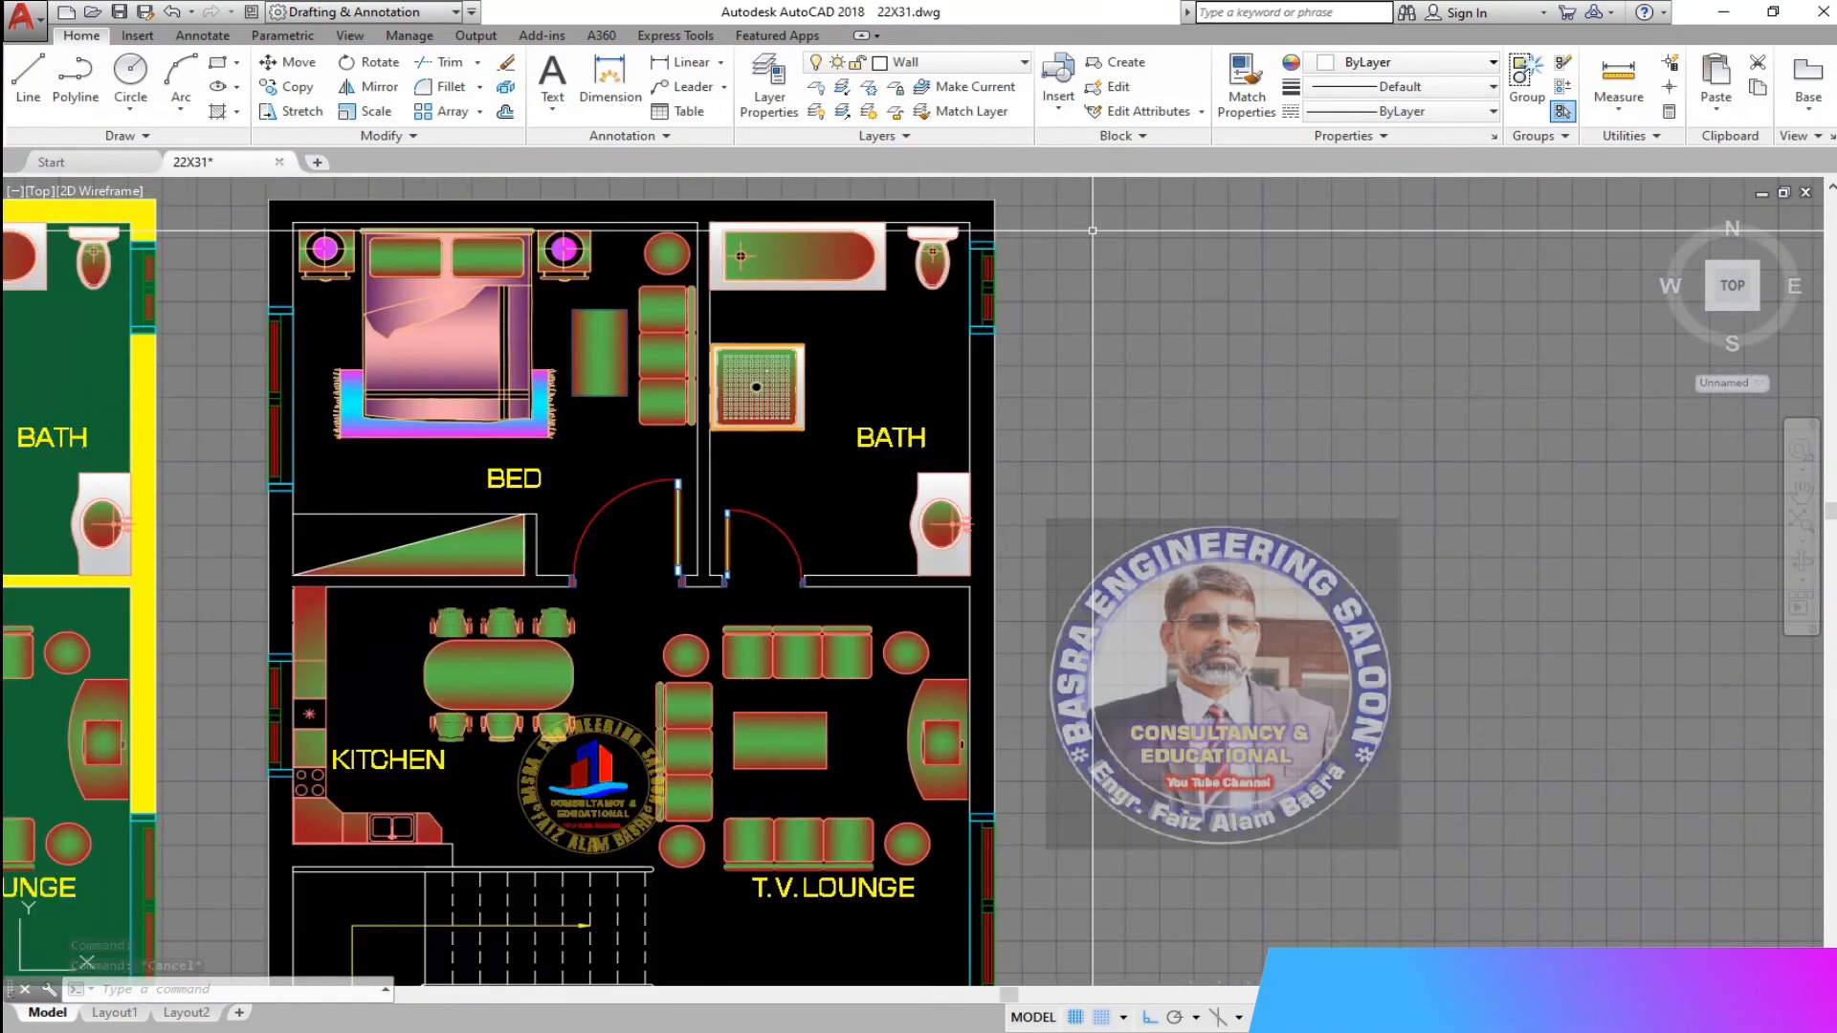
pyautogui.scroll(-2, 1081, 240)
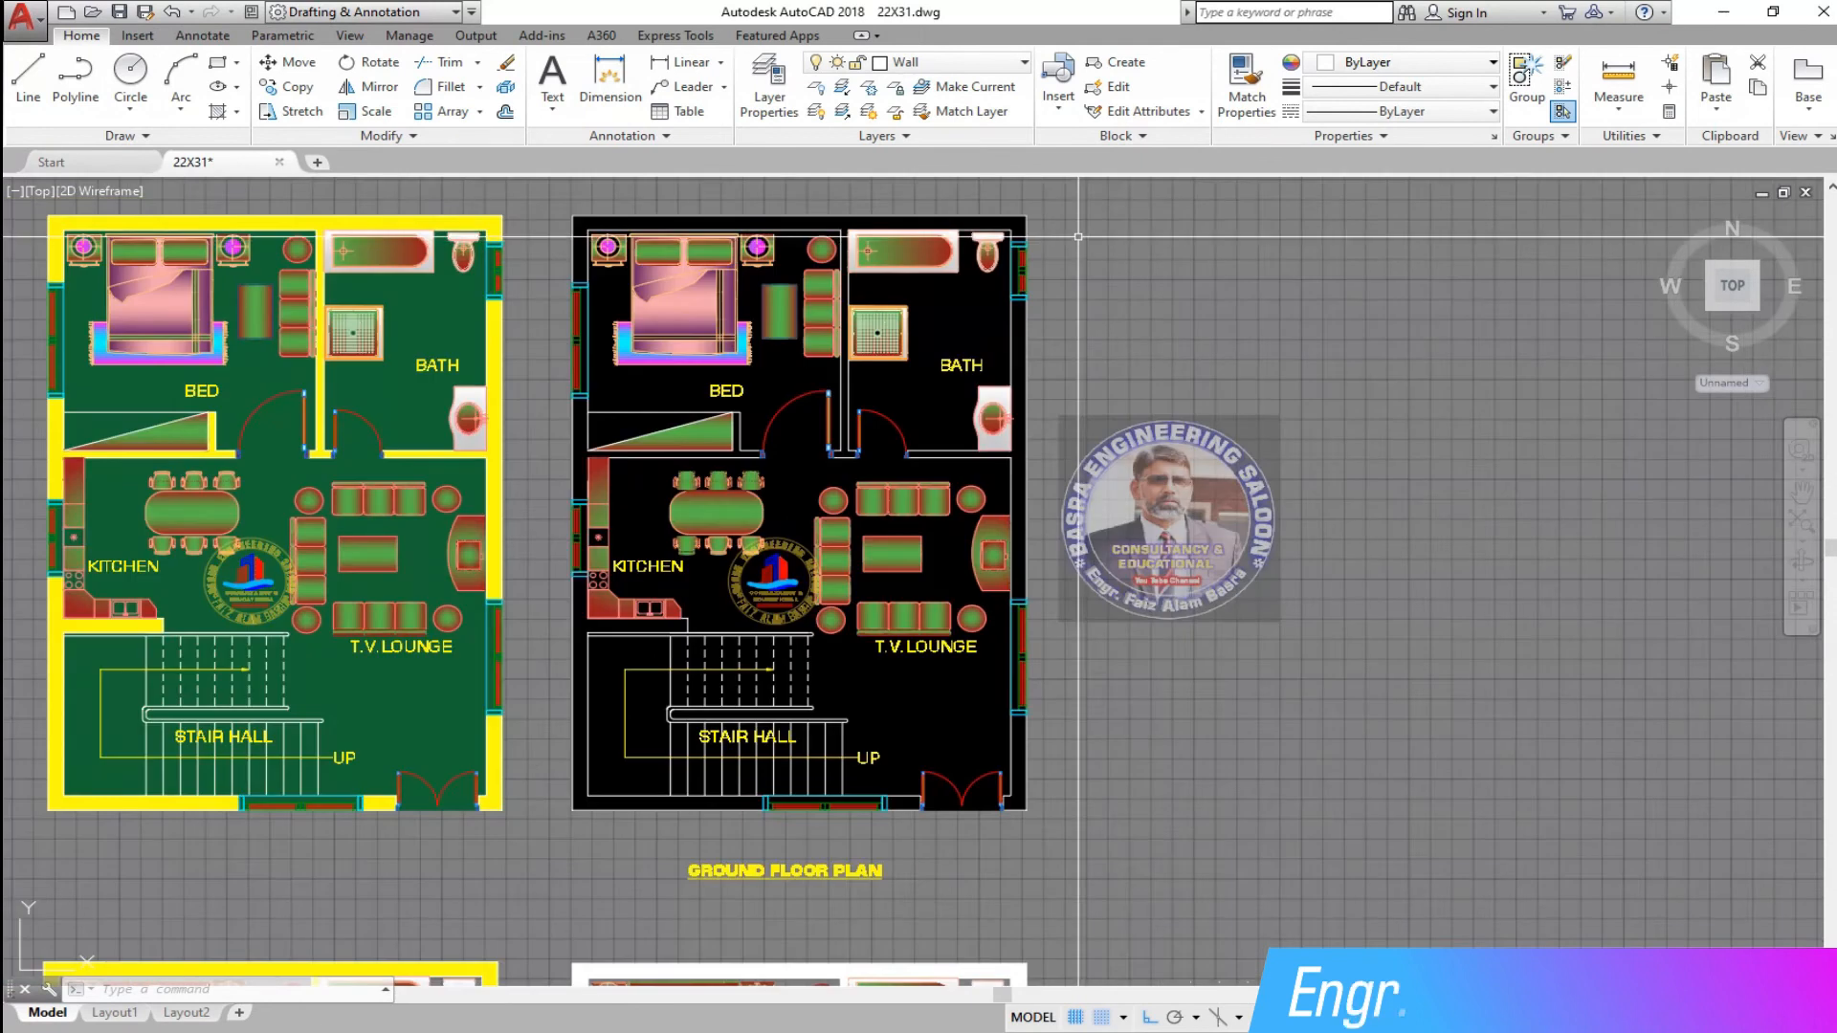
pyautogui.click(1000, 316)
pyautogui.click(669, 86)
pyautogui.press('Escape')
pyautogui.press('Escape')
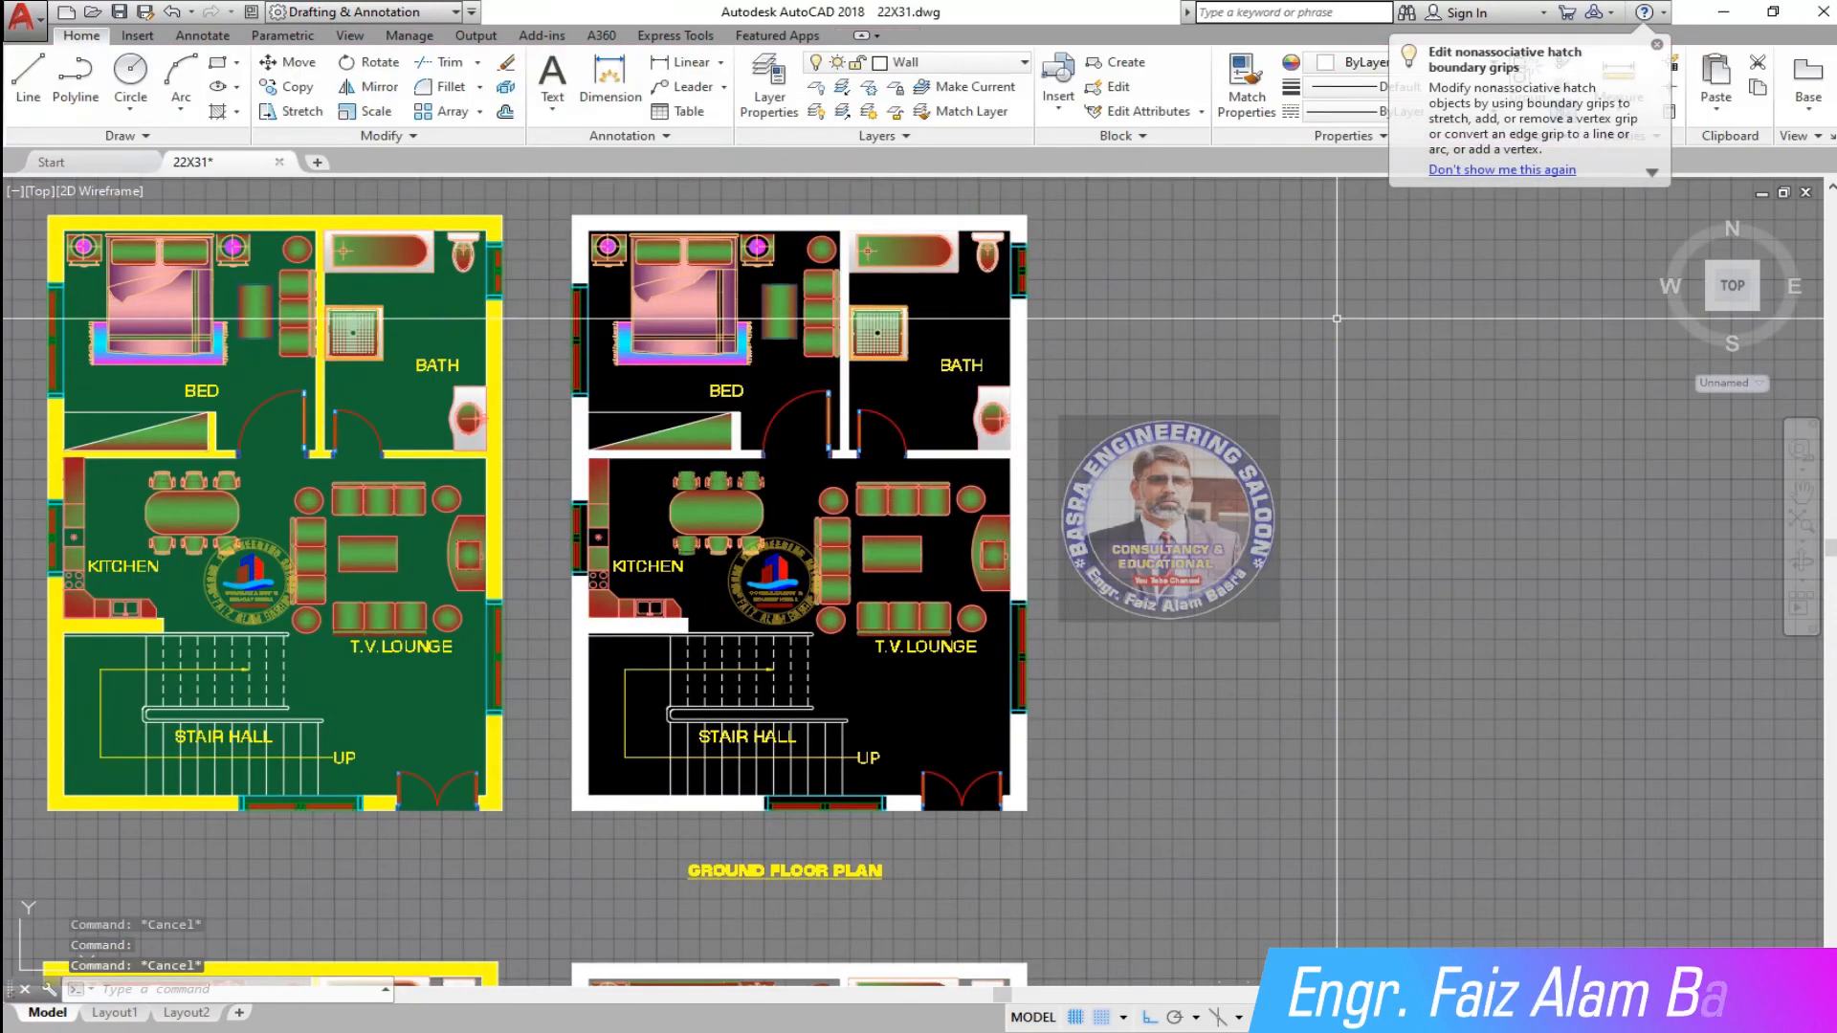
pyautogui.scroll(1, 1339, 306)
pyautogui.scroll(-1, 1359, 306)
pyautogui.scroll(-2, 1472, 299)
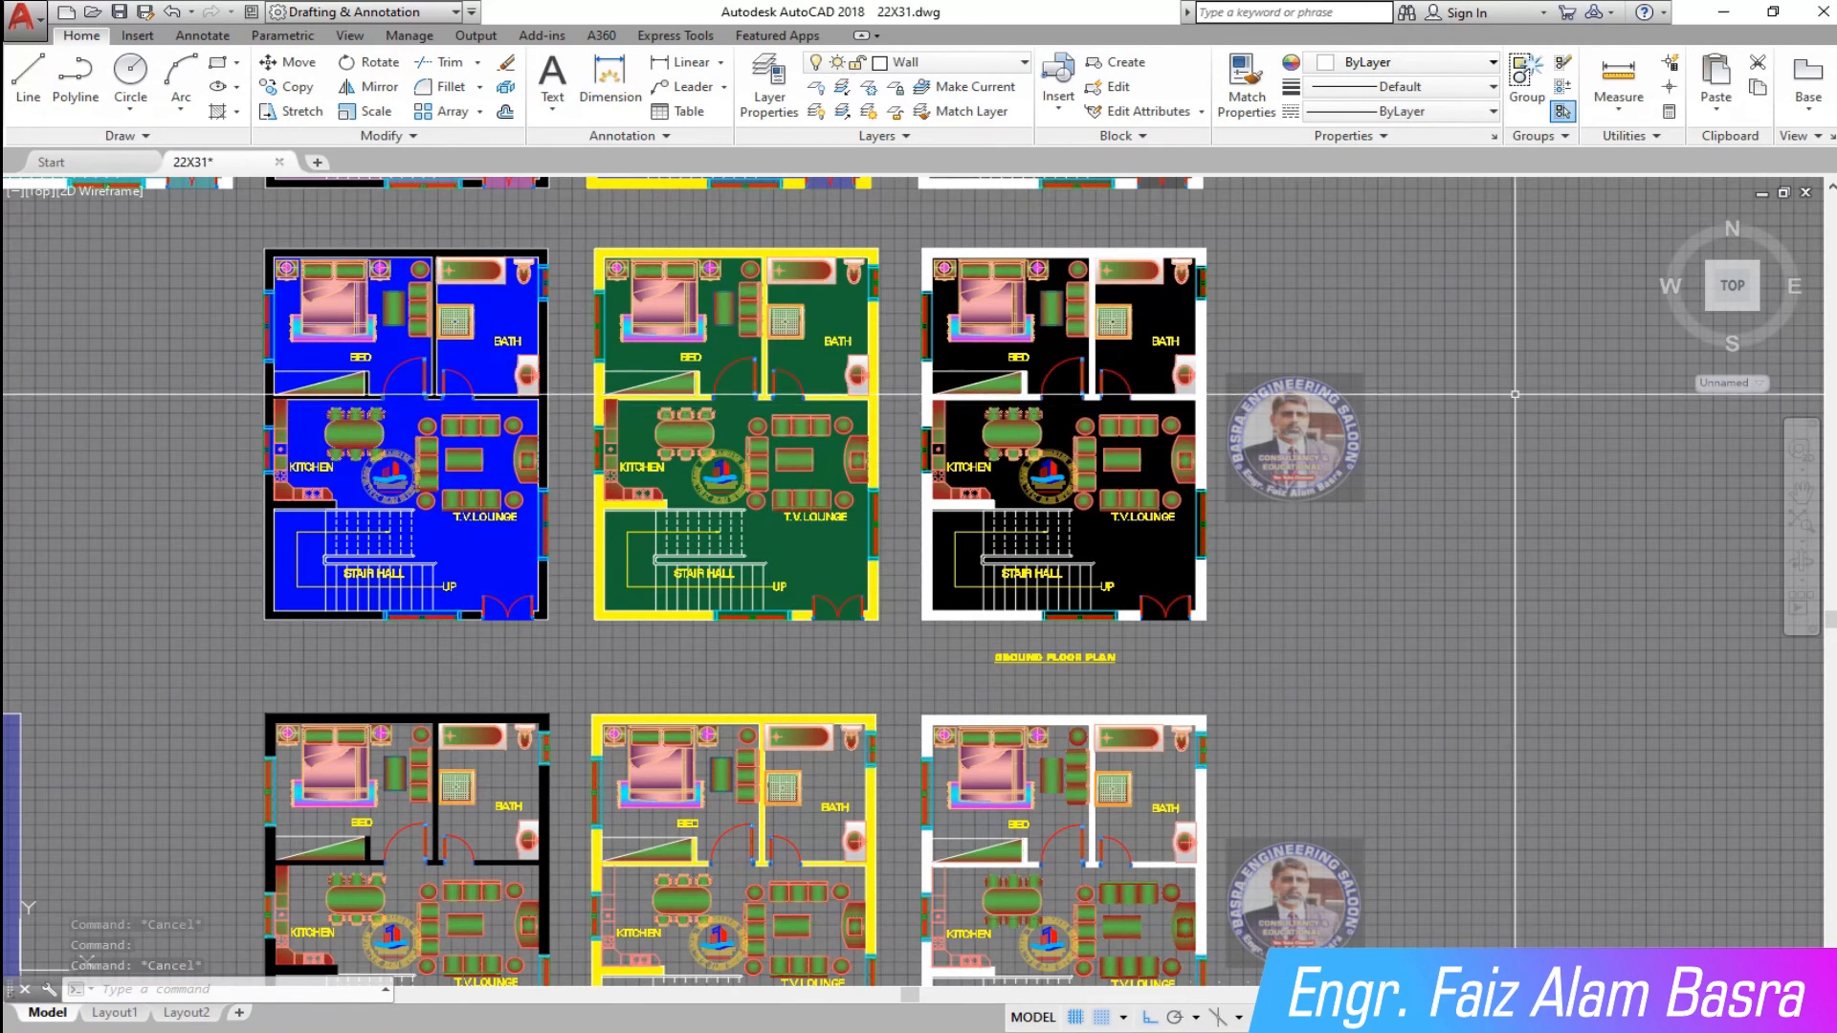
# - Change the wall hatch of the grey-blue plan at the left end of the transparent-filled row to Blue
pyautogui.click(1802, 495)
pyautogui.moveTo(1570, 476); pyautogui.dragTo(1593, 587)
pyautogui.moveTo(1411, 374)
pyautogui.mouseDown()
pyautogui.moveTo(1484, 464)
pyautogui.moveTo(1616, 542)
pyautogui.mouseUp()
pyautogui.moveTo(750, 246); pyautogui.dragTo(1078, 234)
pyautogui.moveTo(840, 262); pyautogui.dragTo(1021, 258)
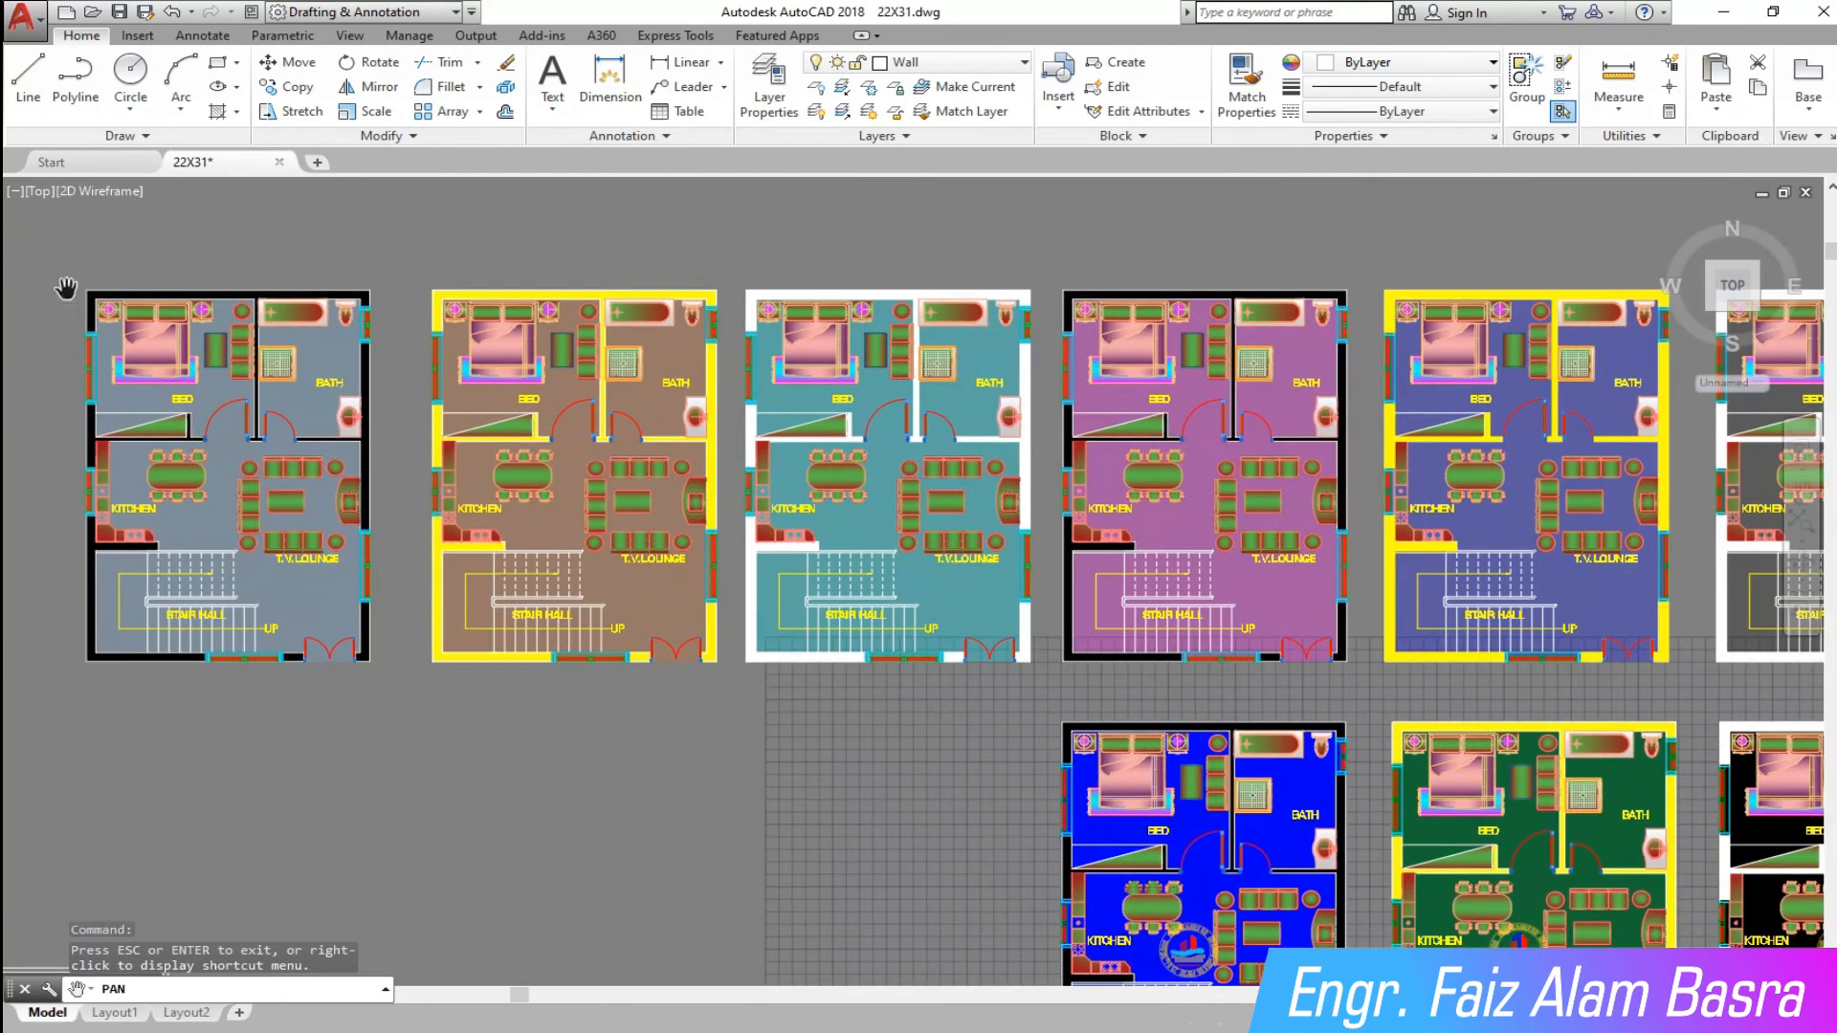
pyautogui.scroll(4, 100, 283)
pyautogui.rightClick(105, 254)
pyautogui.click(165, 296)
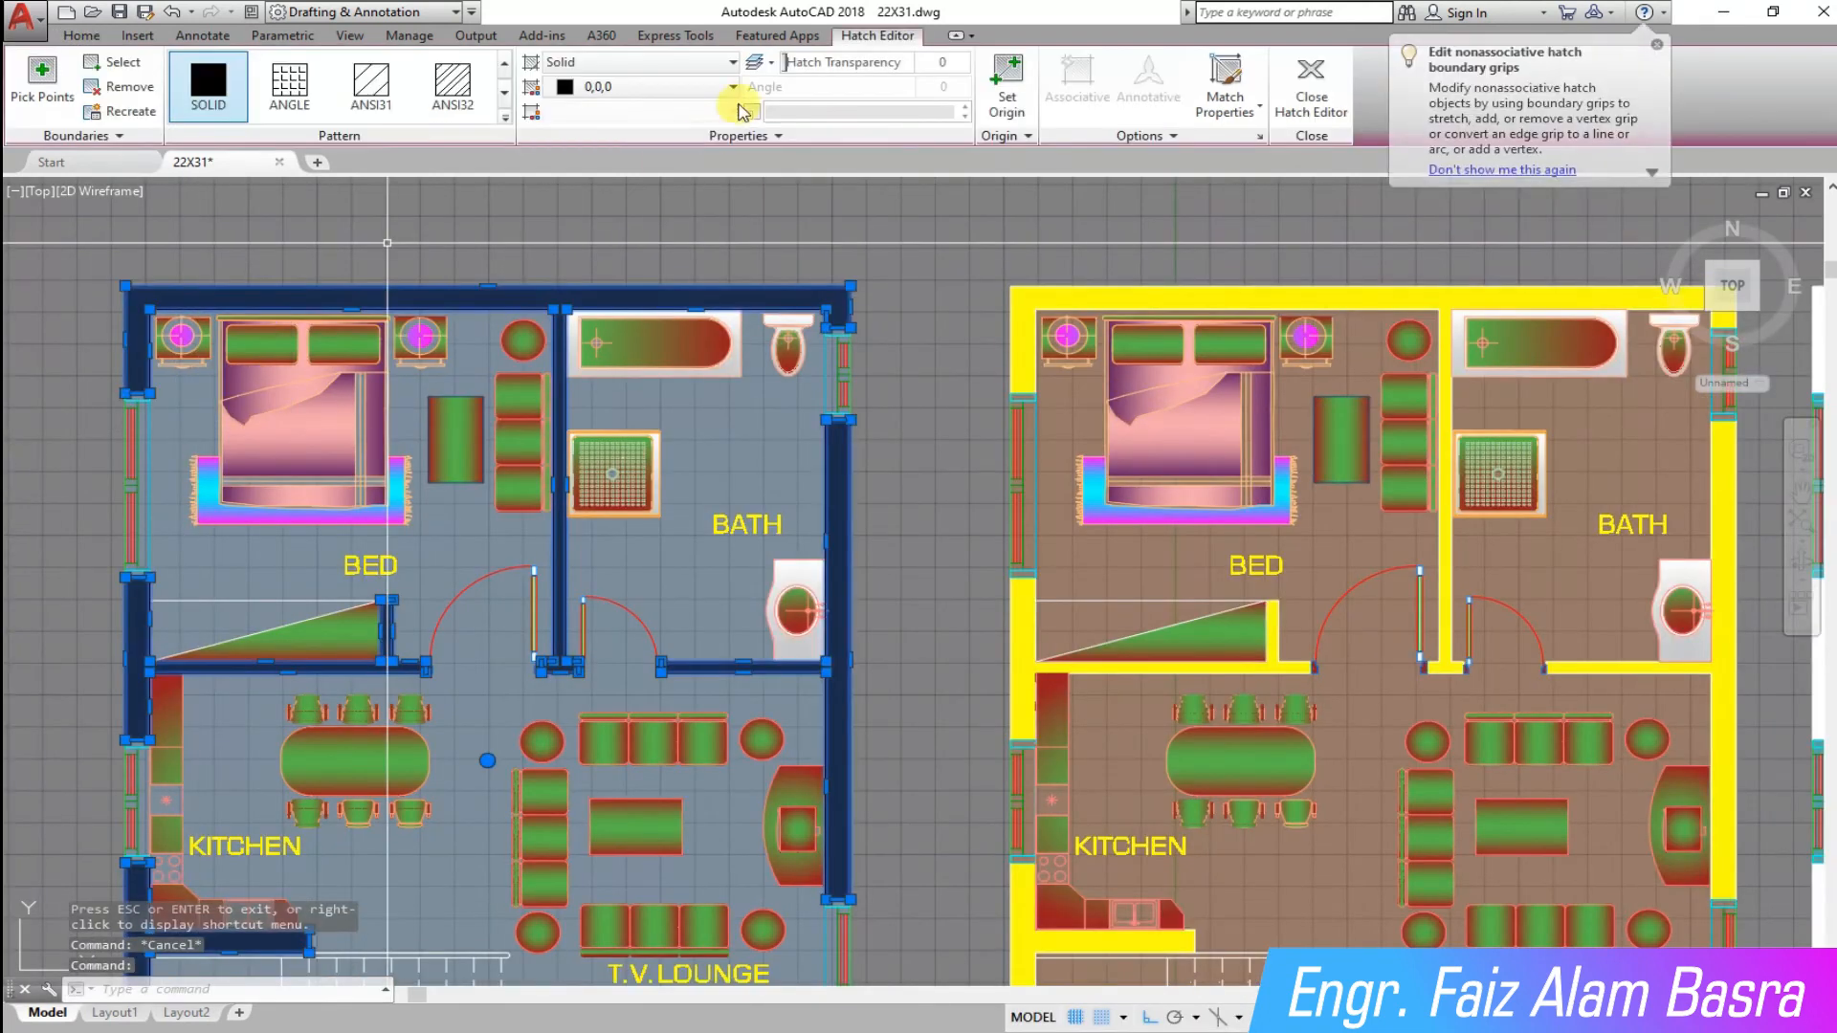
pyautogui.click(731, 89)
pyautogui.click(670, 272)
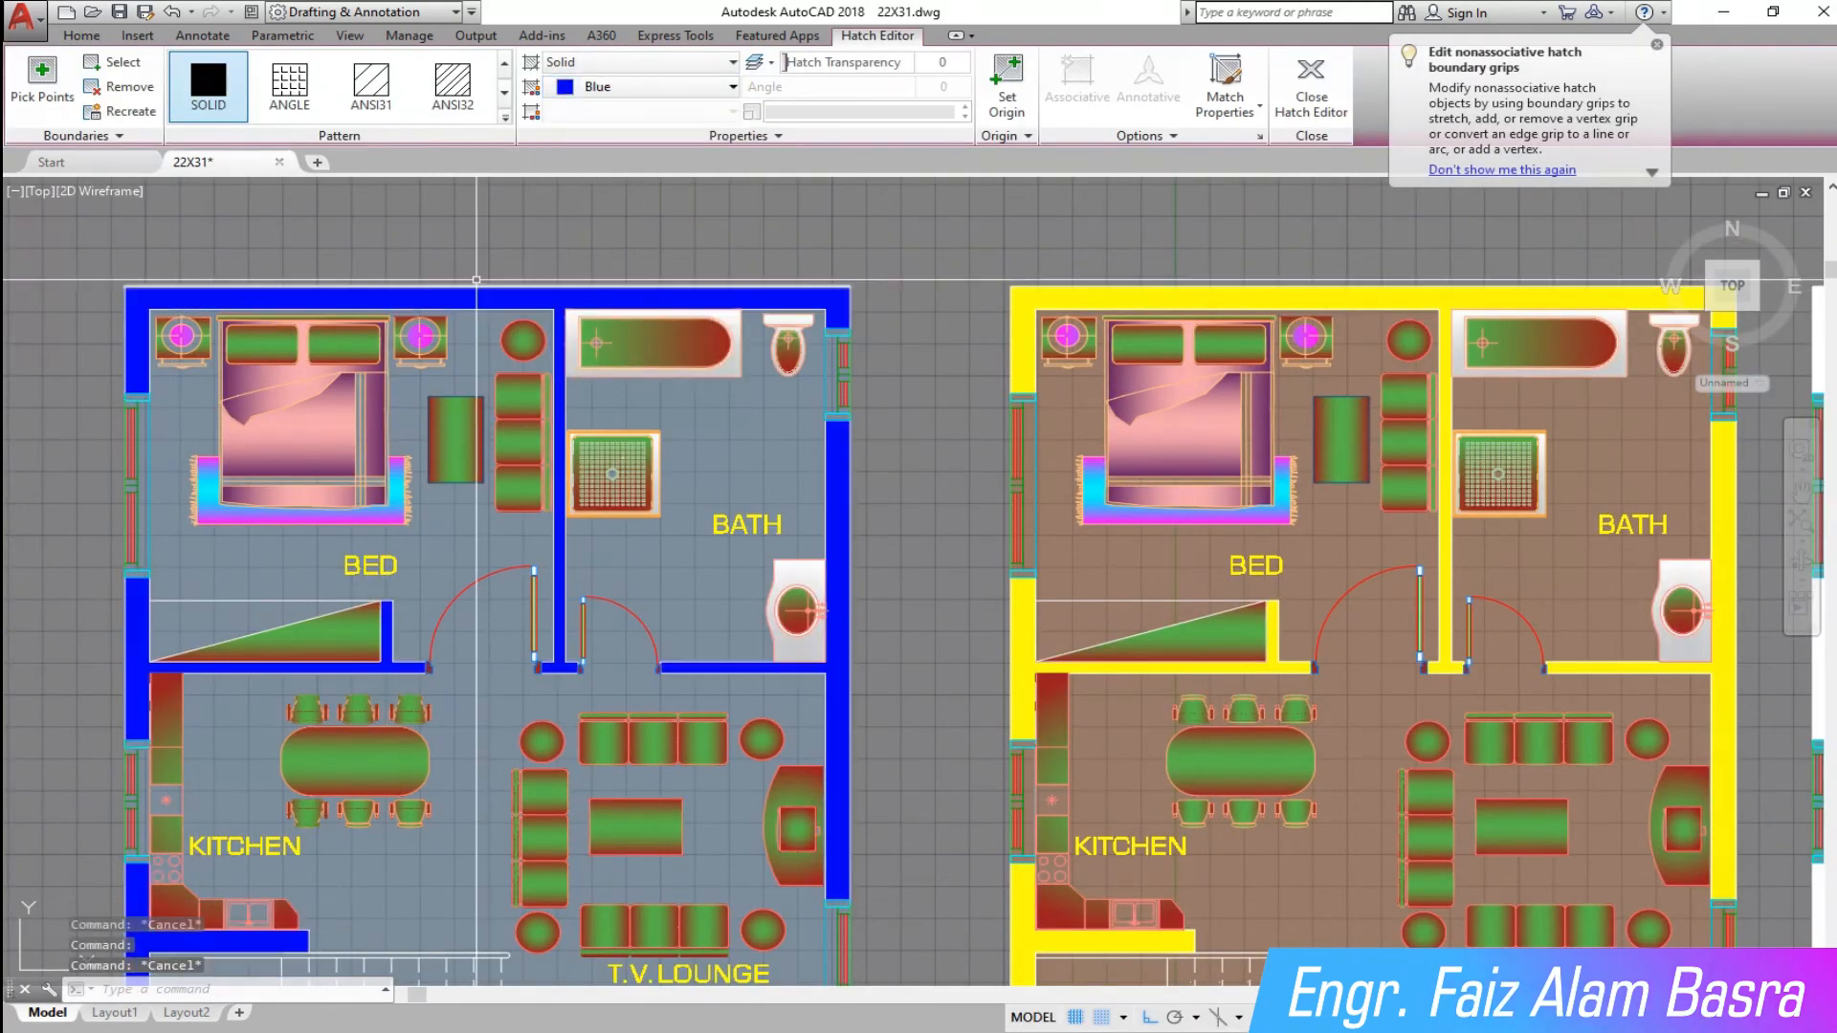
pyautogui.press('Escape')
# - Set the wall hatch colour of the leftmost grey-blue plan to dark blue 41,49,137
pyautogui.scroll(-3, 772, 230)
pyautogui.scroll(2, 822, 753)
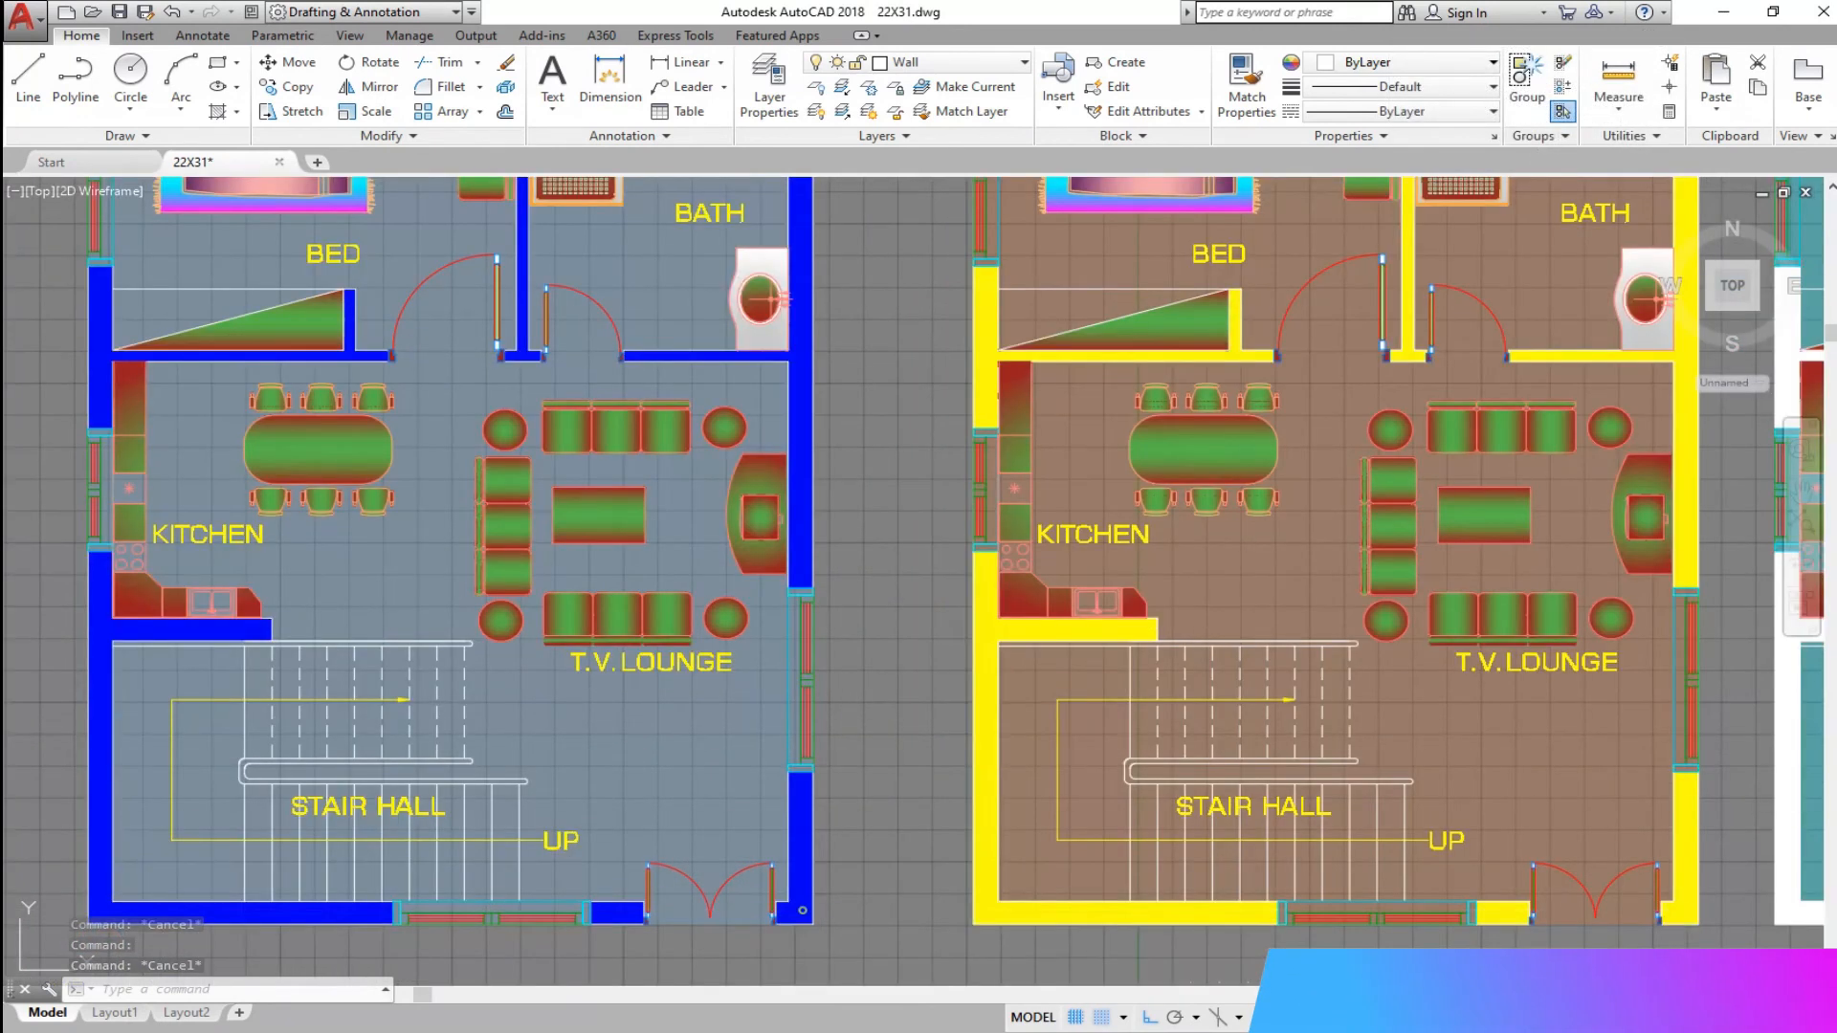
pyautogui.click(810, 897)
pyautogui.click(732, 87)
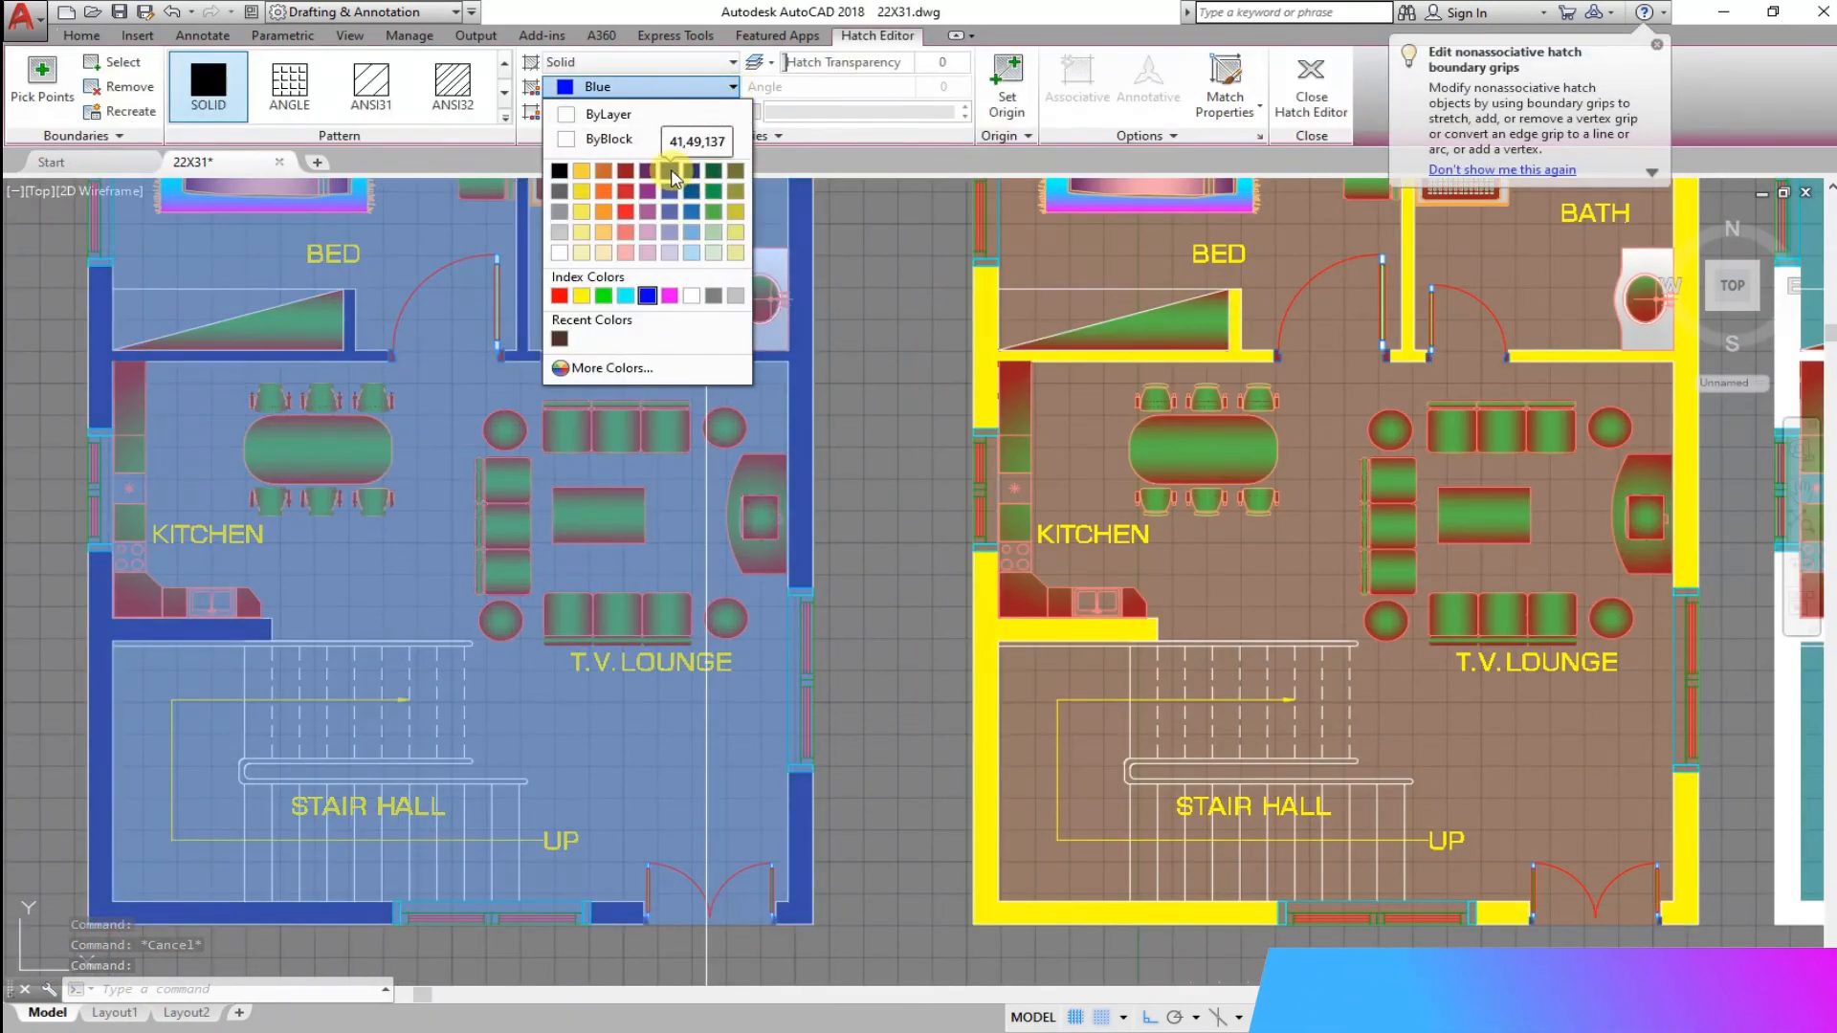
pyautogui.click(670, 173)
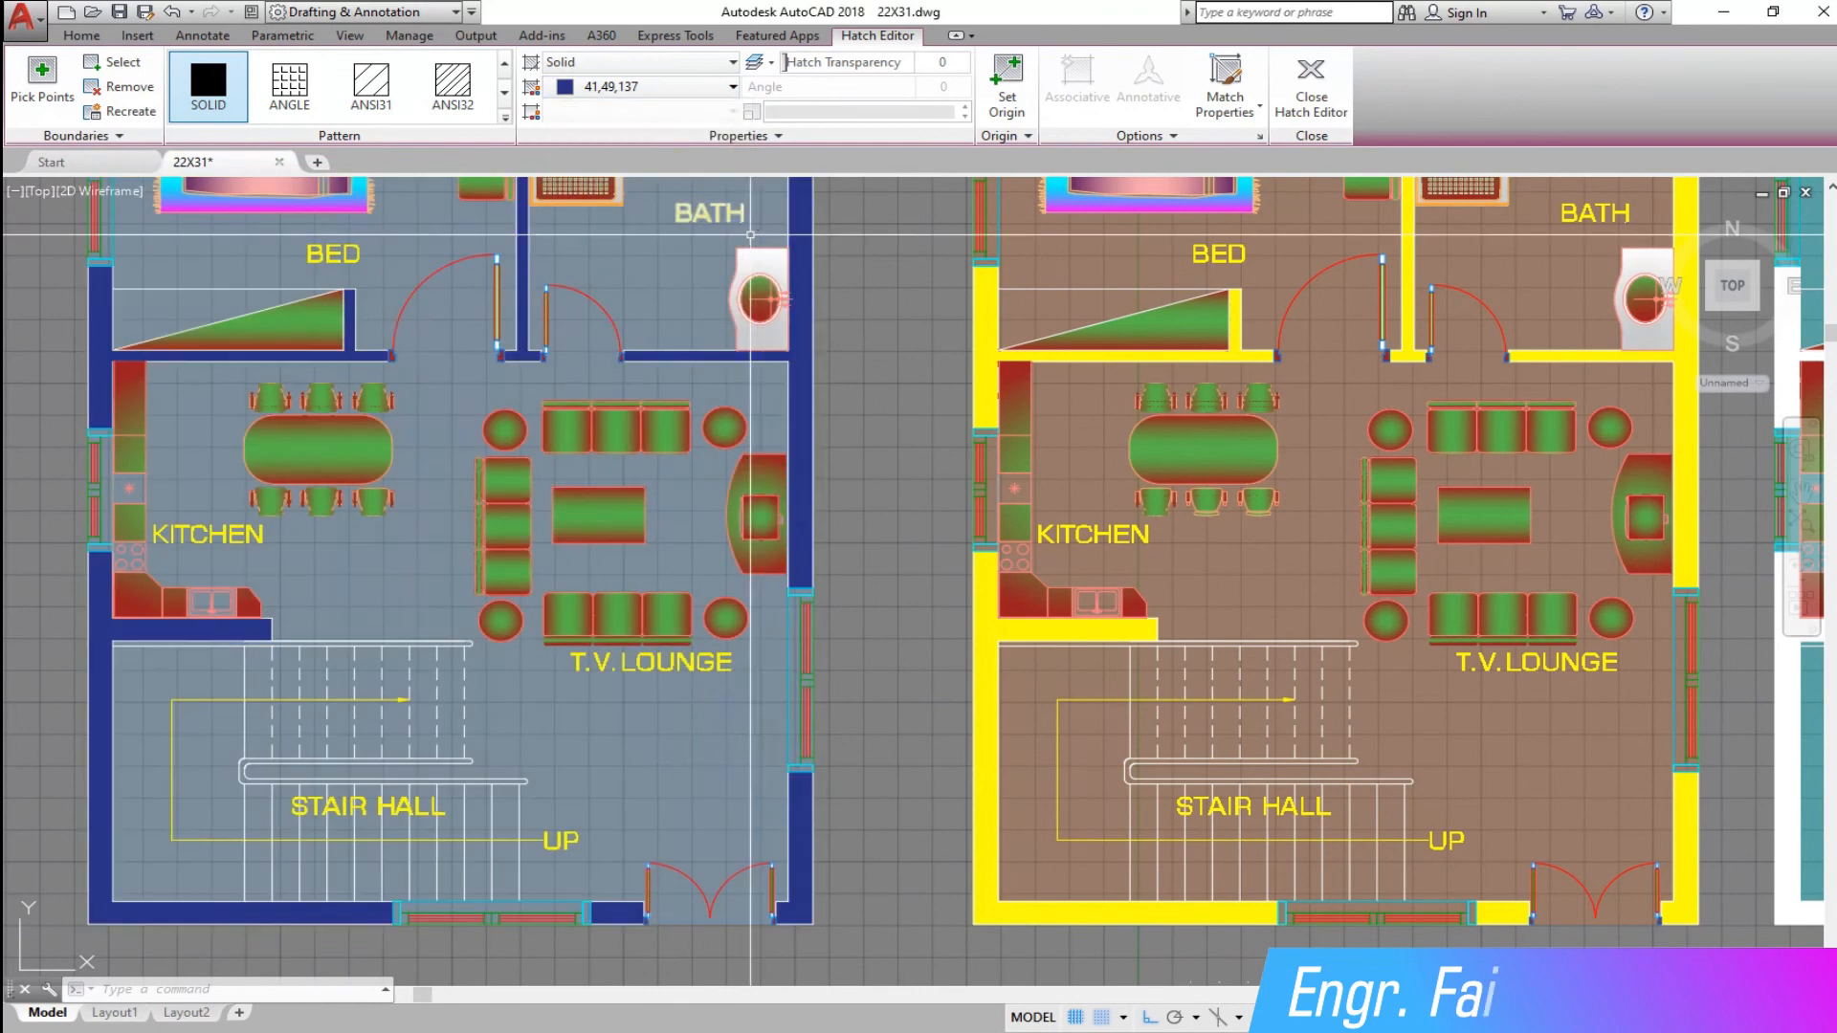
pyautogui.press('Escape')
pyautogui.scroll(-4, 752, 356)
pyautogui.scroll(4, 784, 255)
pyautogui.scroll(-4, 805, 214)
pyautogui.scroll(2, 953, 227)
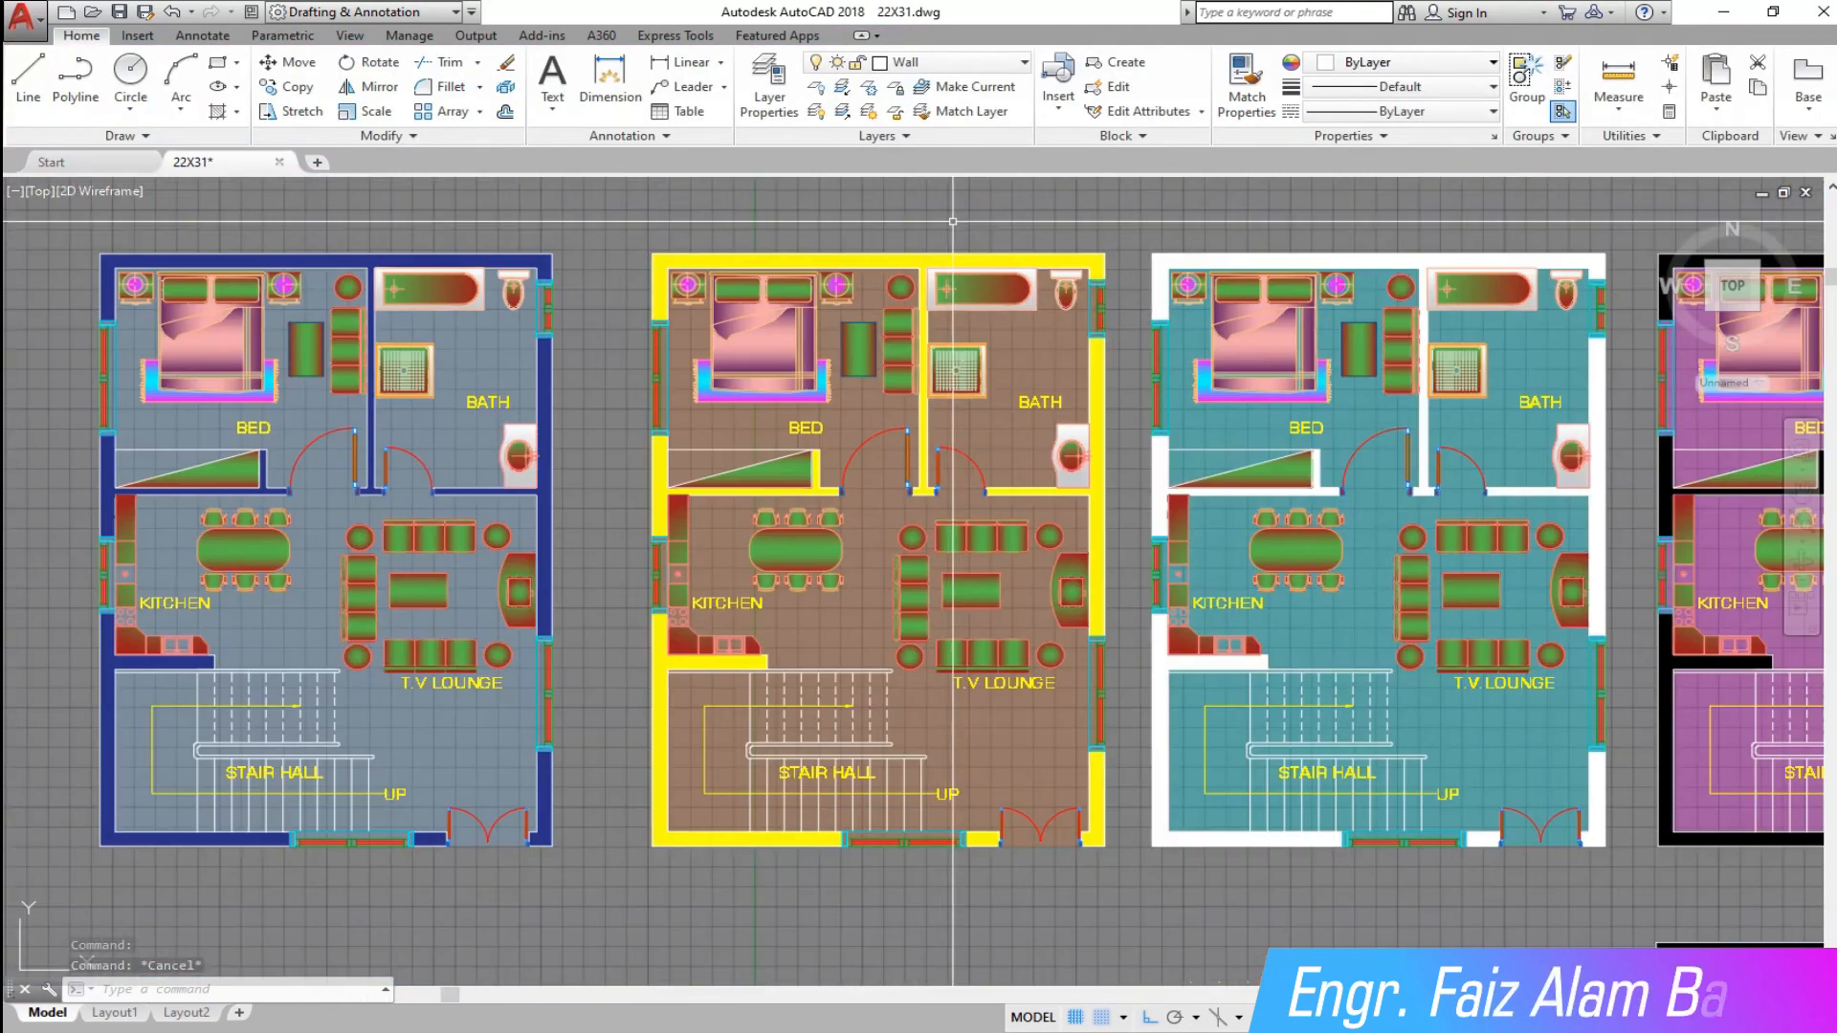
# - Set the wall hatch colour of the brown-floored plan to dark green 19,103,52
pyautogui.scroll(2, 948, 228)
pyautogui.click(893, 260)
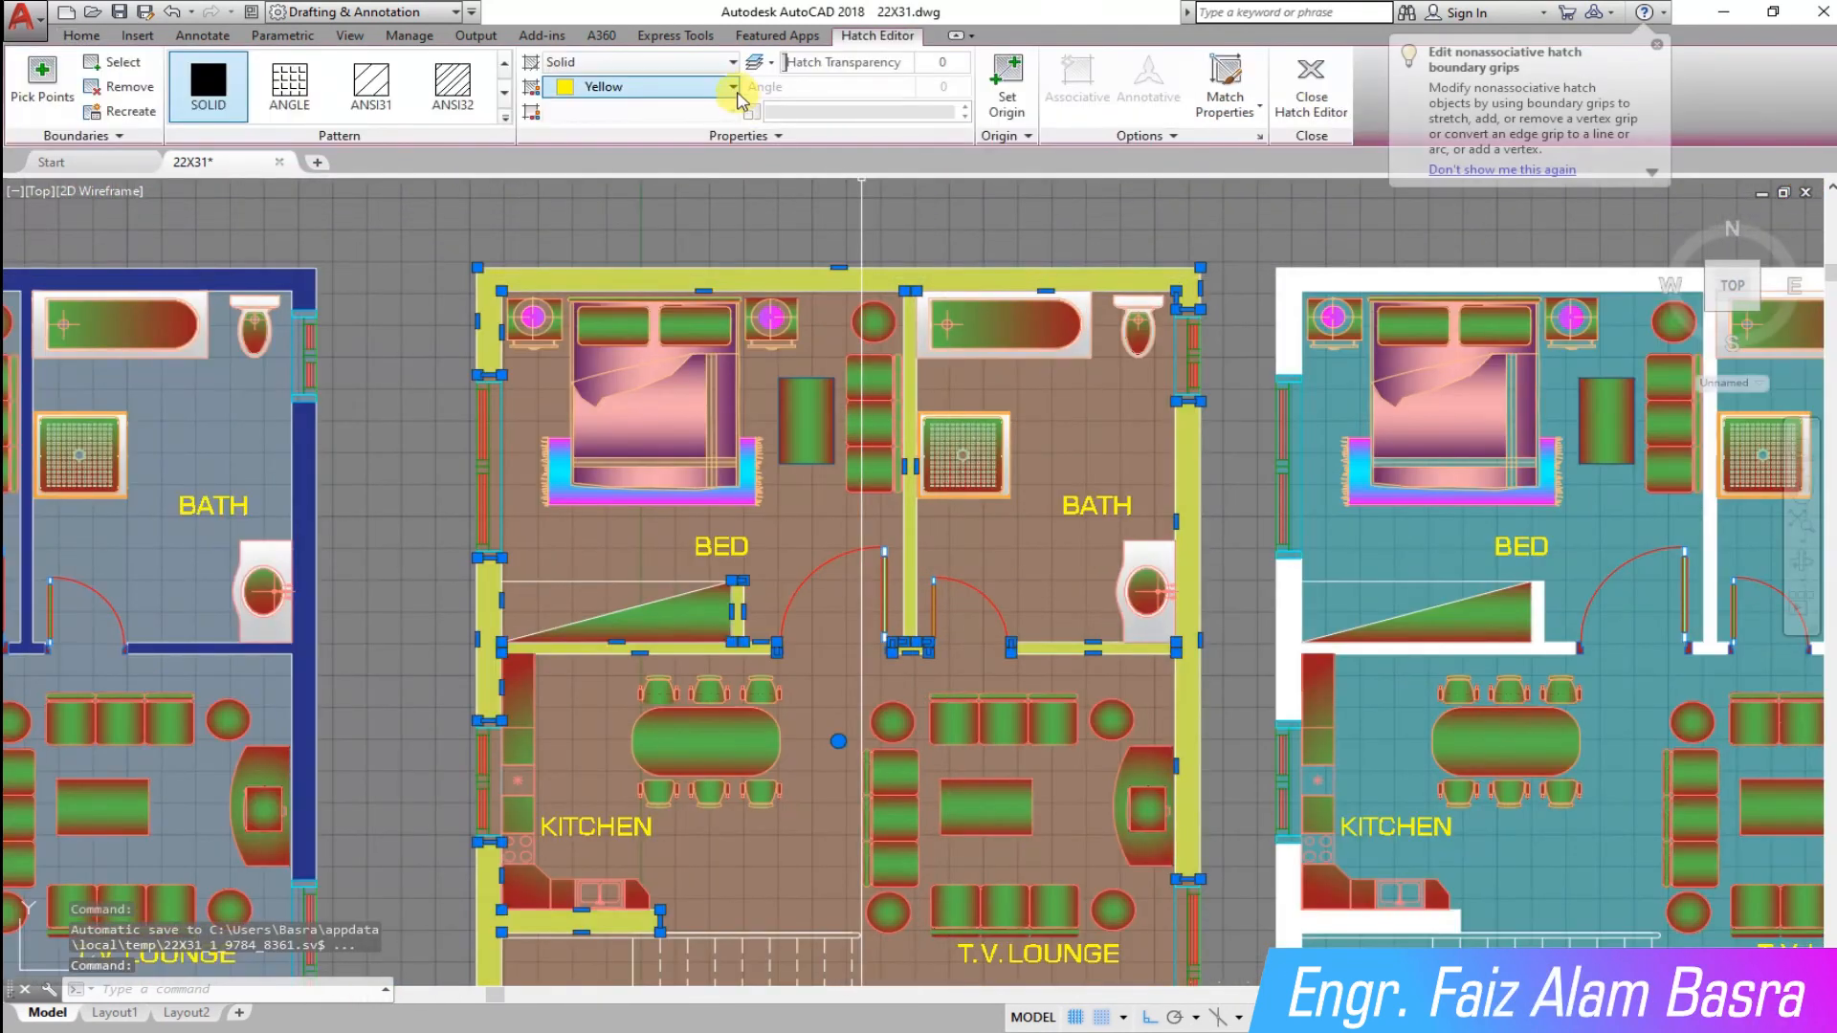
pyautogui.click(732, 87)
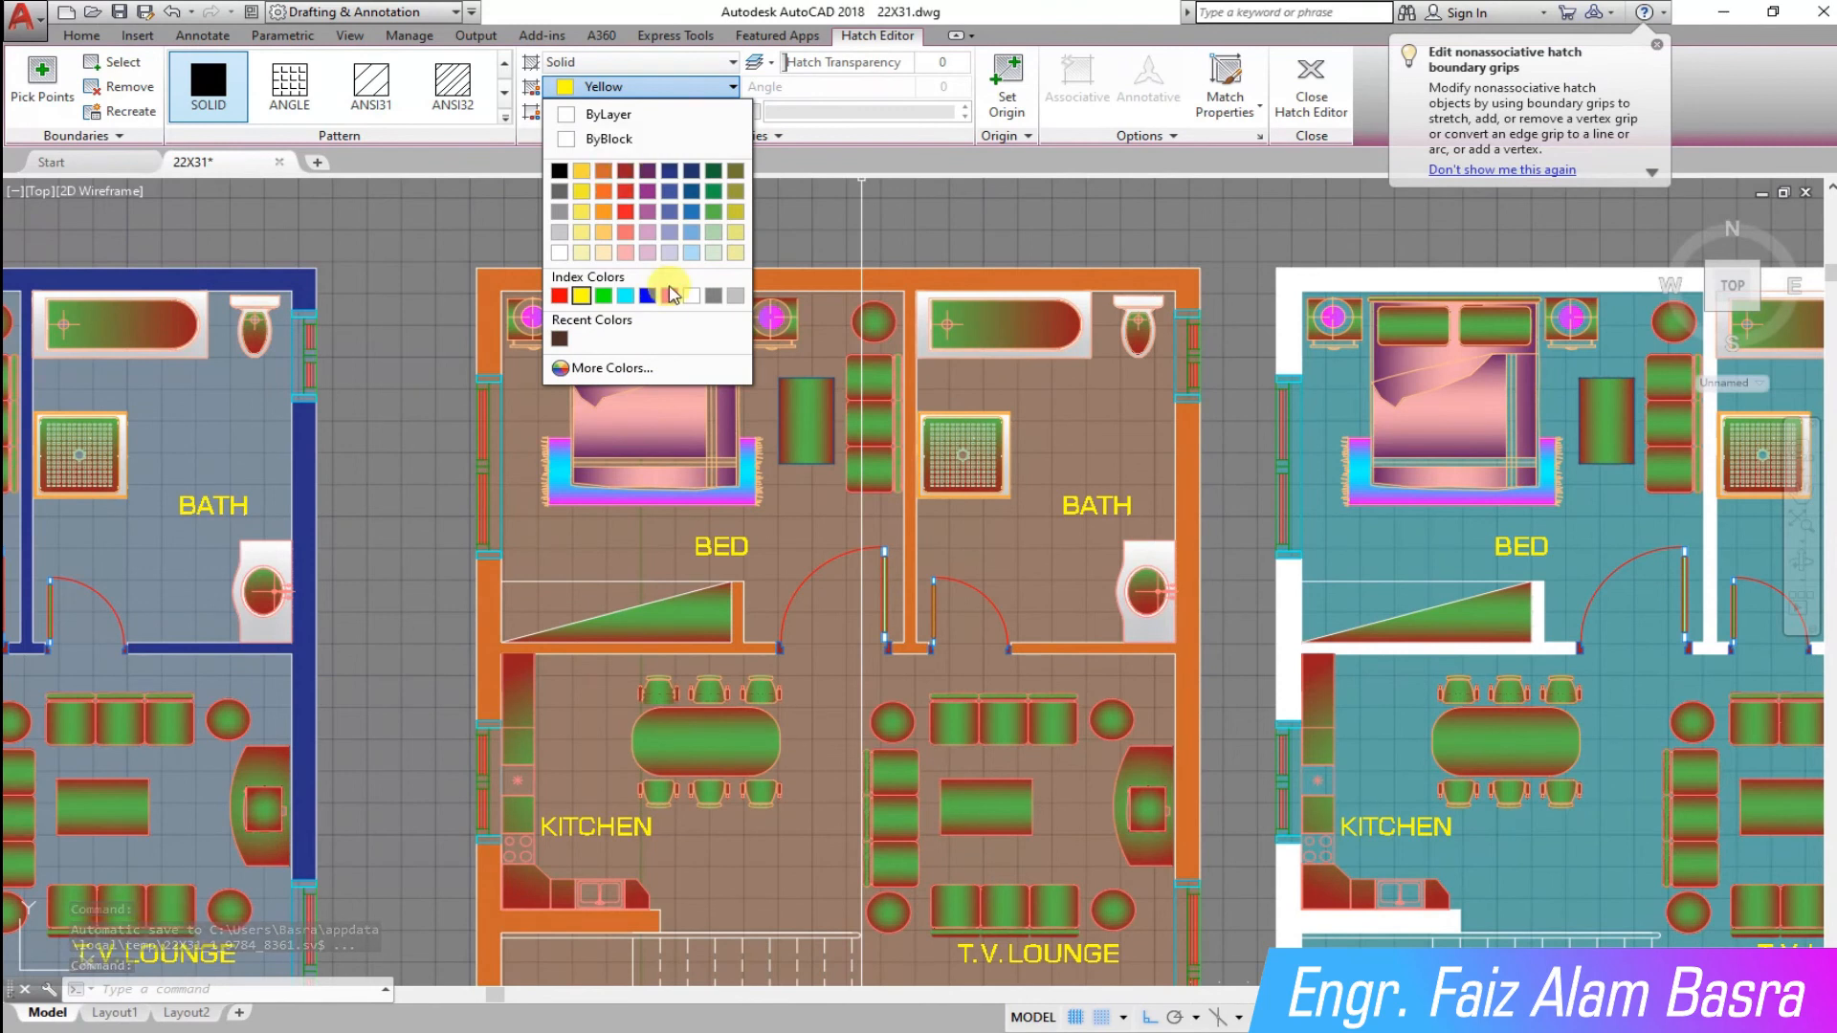
pyautogui.click(697, 196)
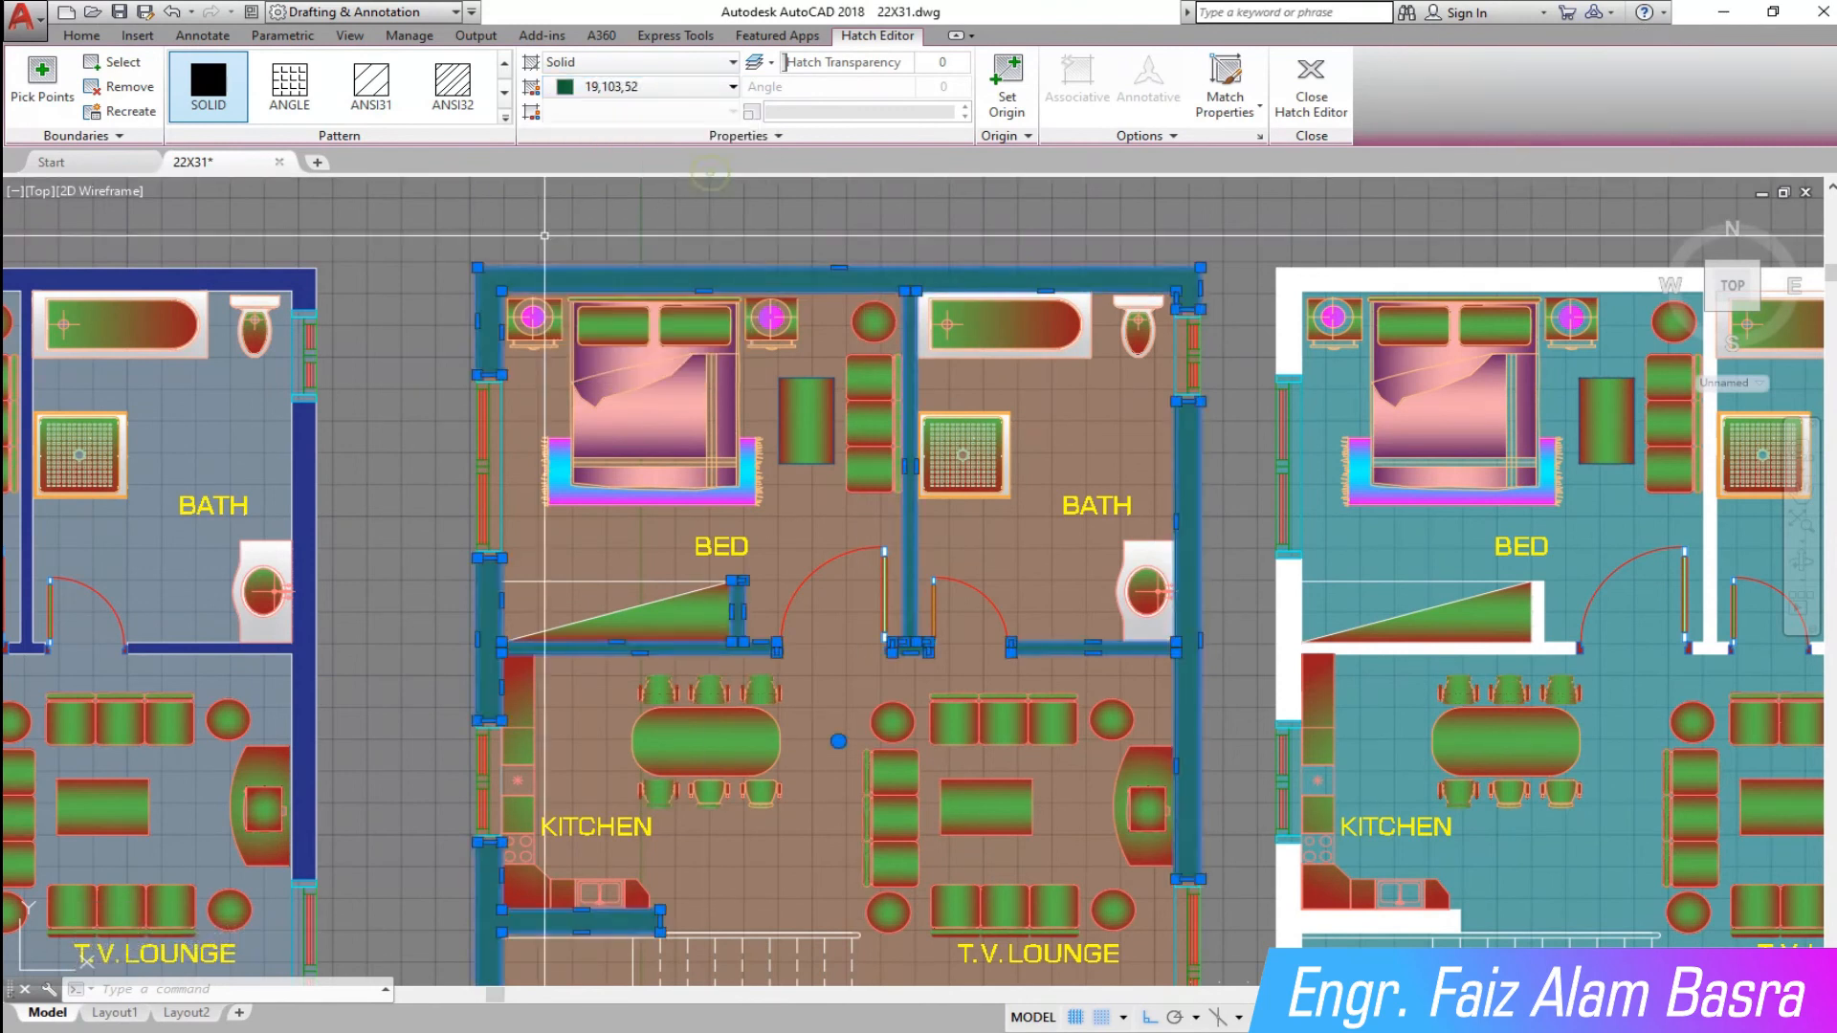
pyautogui.press('Escape')
pyautogui.scroll(-2, 818, 696)
pyautogui.scroll(2, 899, 800)
pyautogui.scroll(-4, 522, 565)
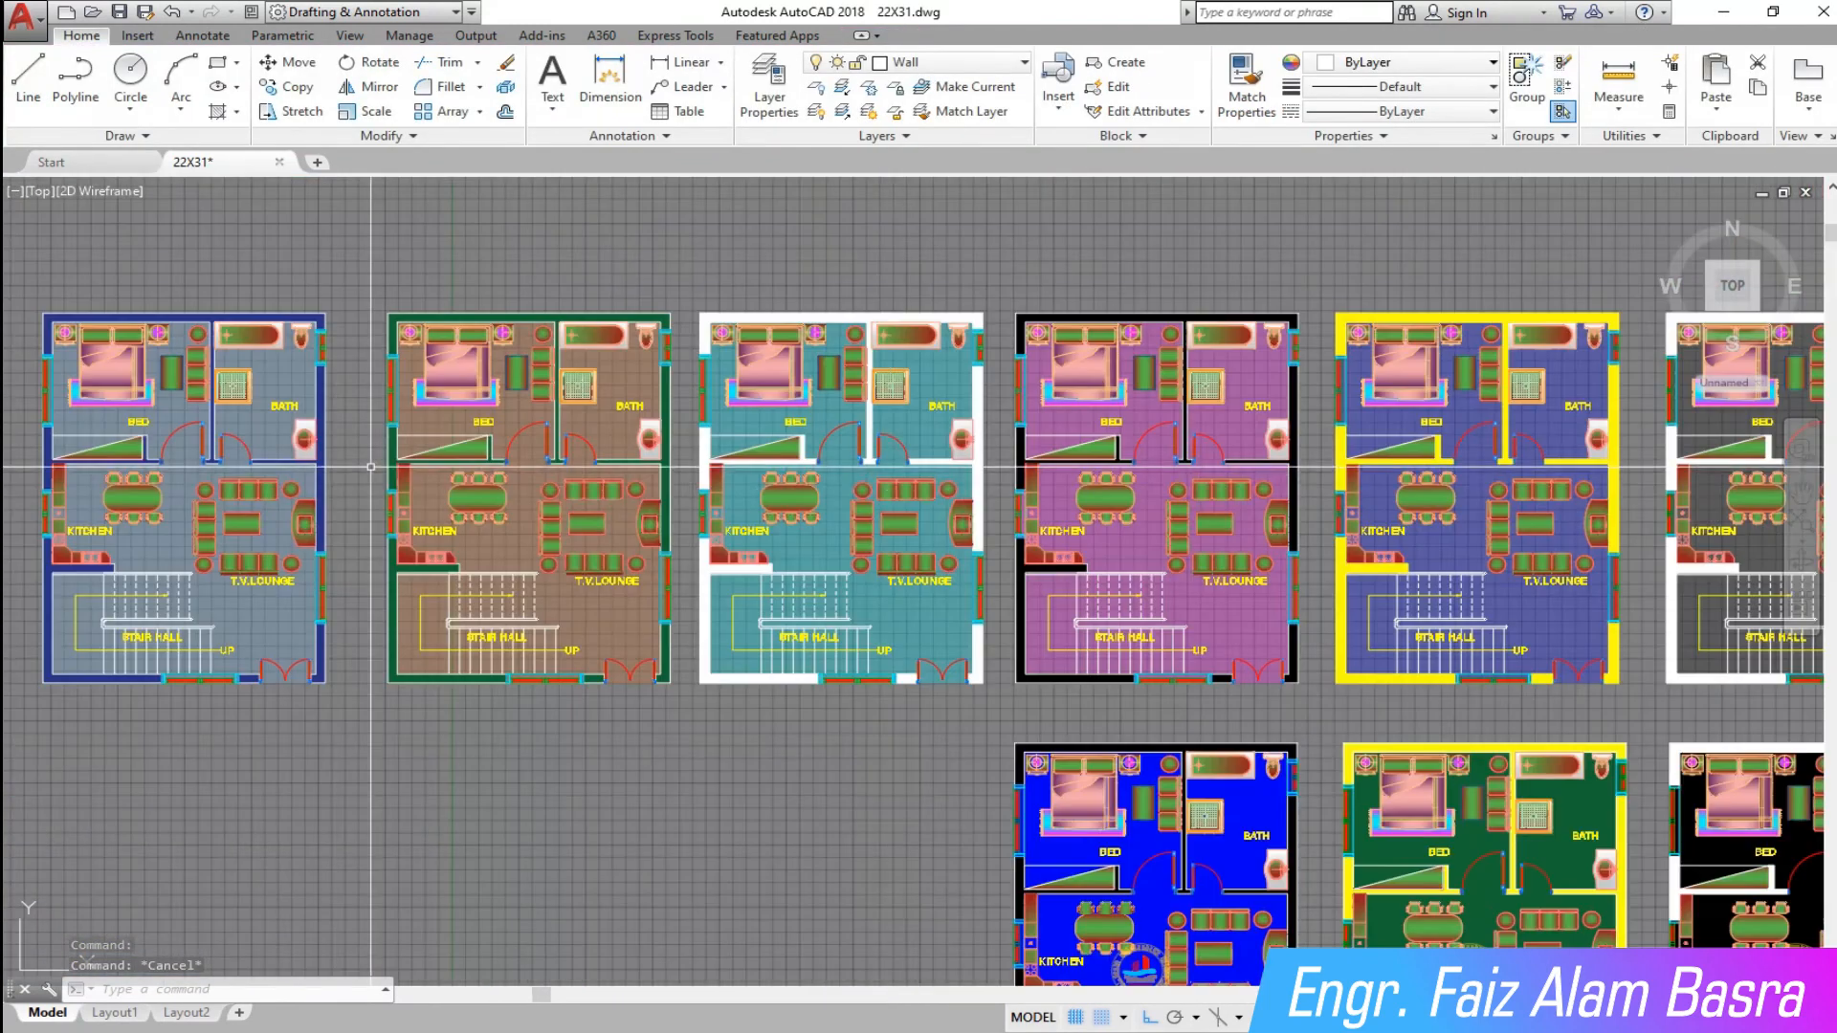
# - Change the wall hatch of the teal-floored plan to dark purple
pyautogui.scroll(2, 928, 471)
pyautogui.scroll(2, 676, 247)
pyautogui.click(677, 228)
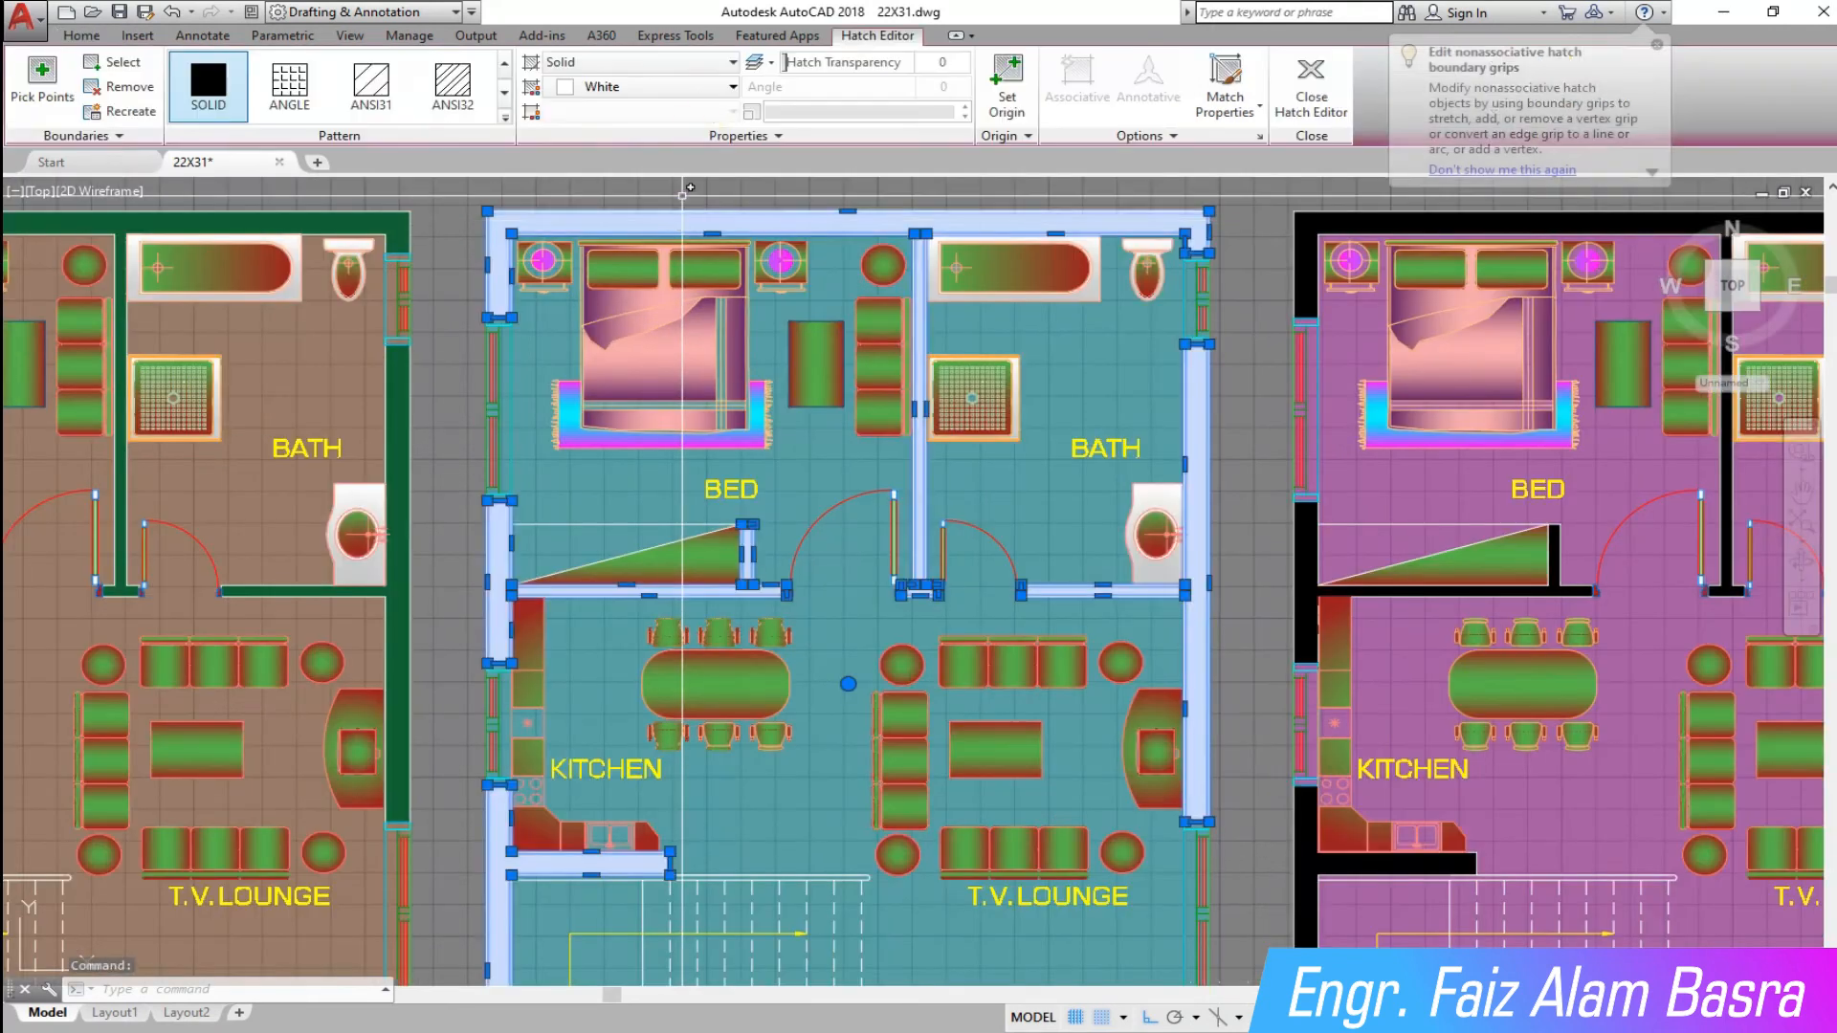
pyautogui.click(641, 86)
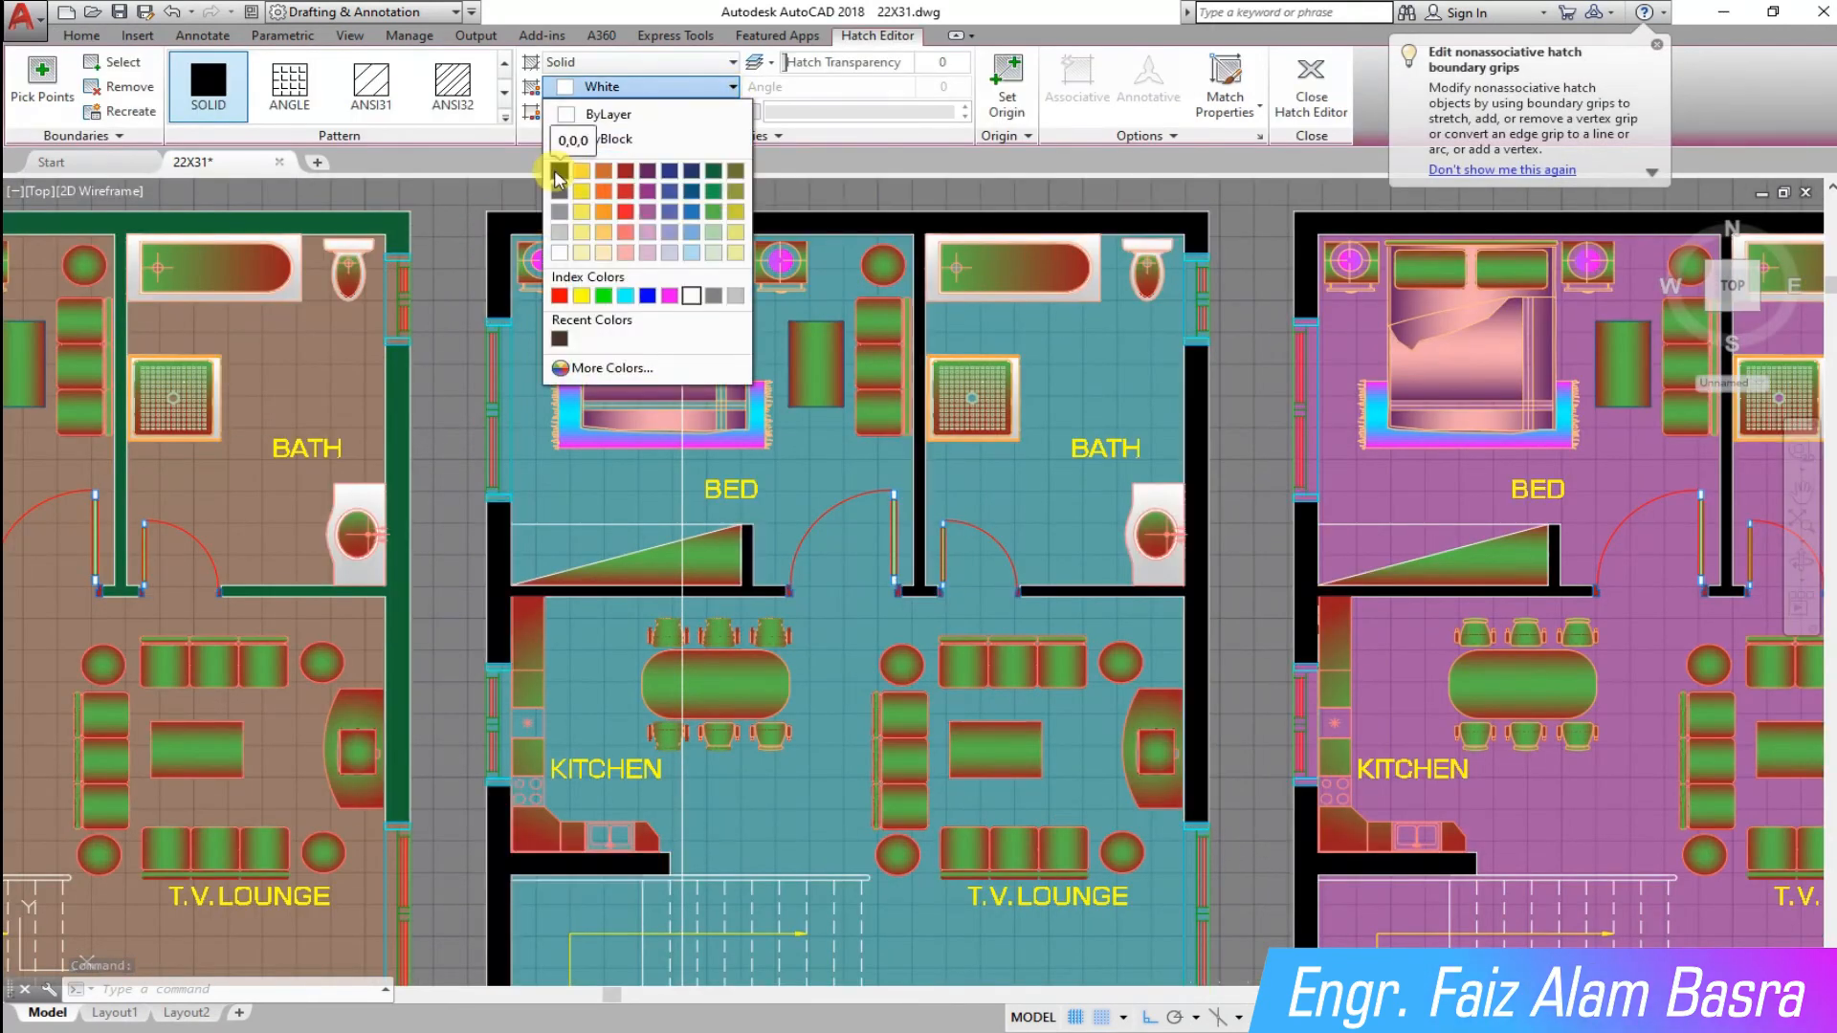
pyautogui.click(560, 173)
pyautogui.press('Escape')
pyautogui.scroll(-2, 579, 191)
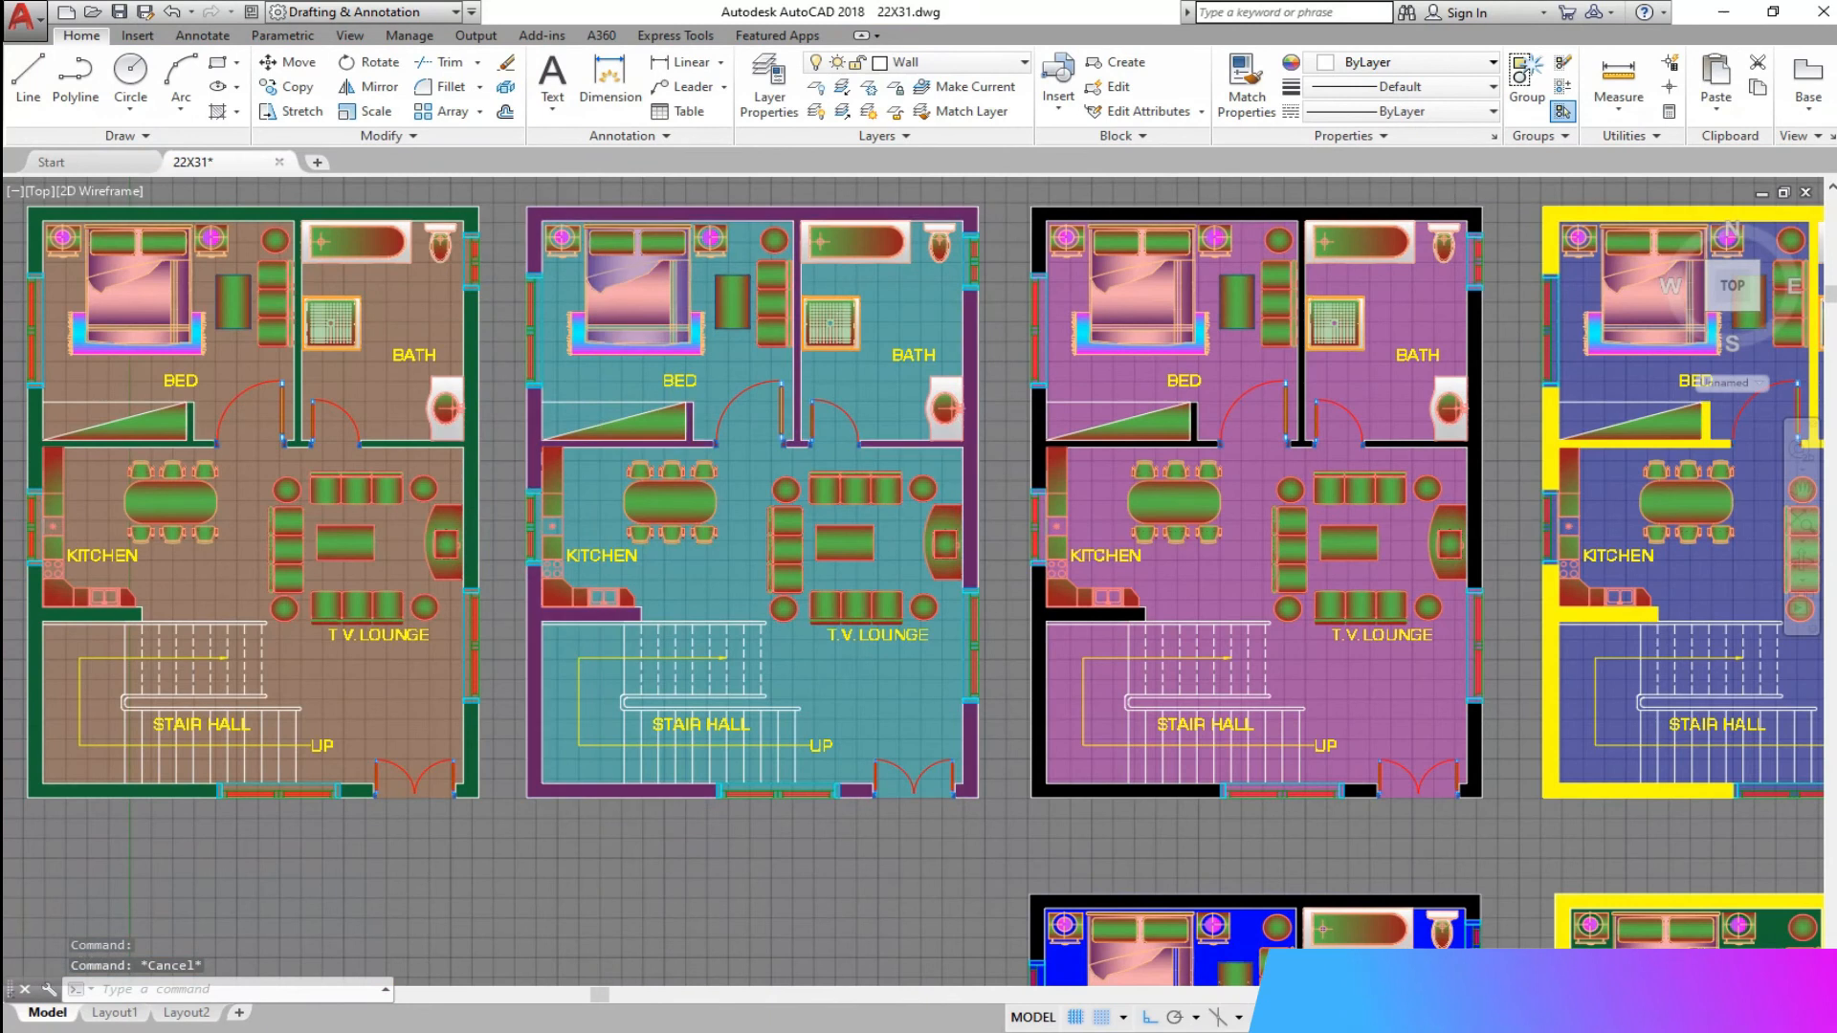
pyautogui.scroll(-3, 538, 220)
pyautogui.scroll(5, 538, 220)
pyautogui.scroll(-2, 538, 220)
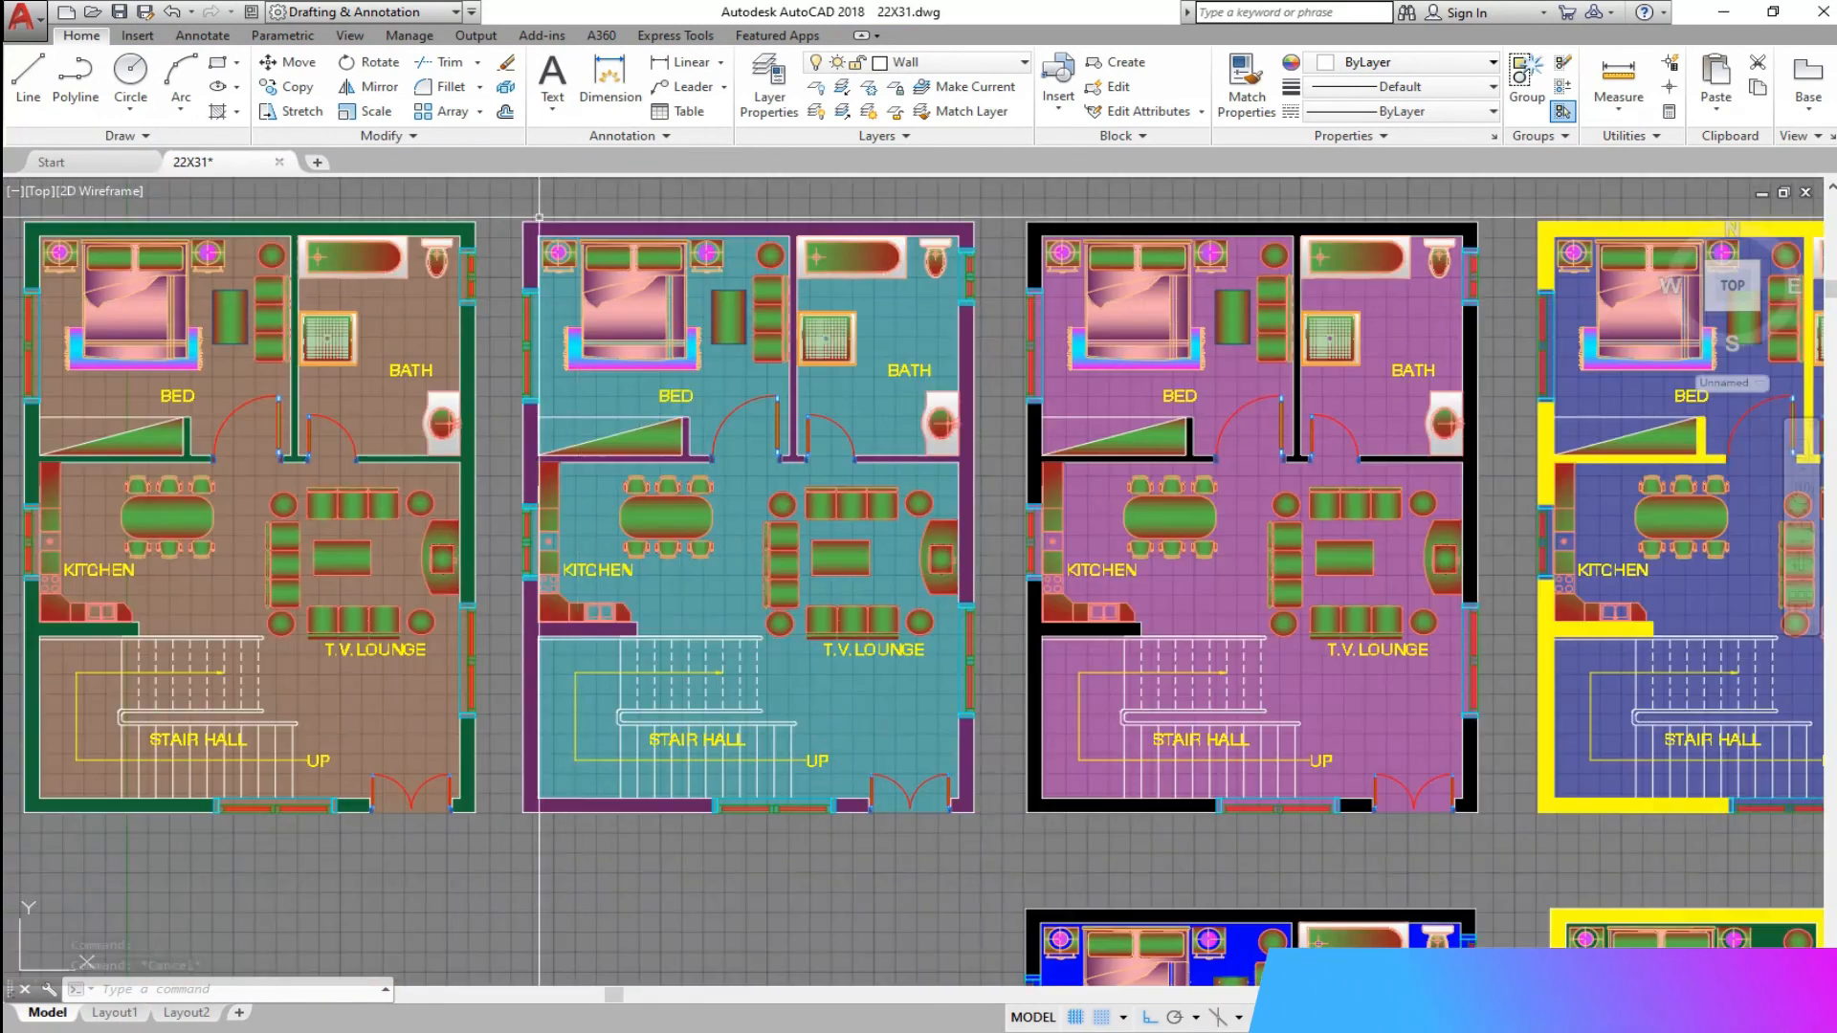
# - Set the wall hatch colour of the teal-floored plan to White
pyautogui.scroll(2, 998, 842)
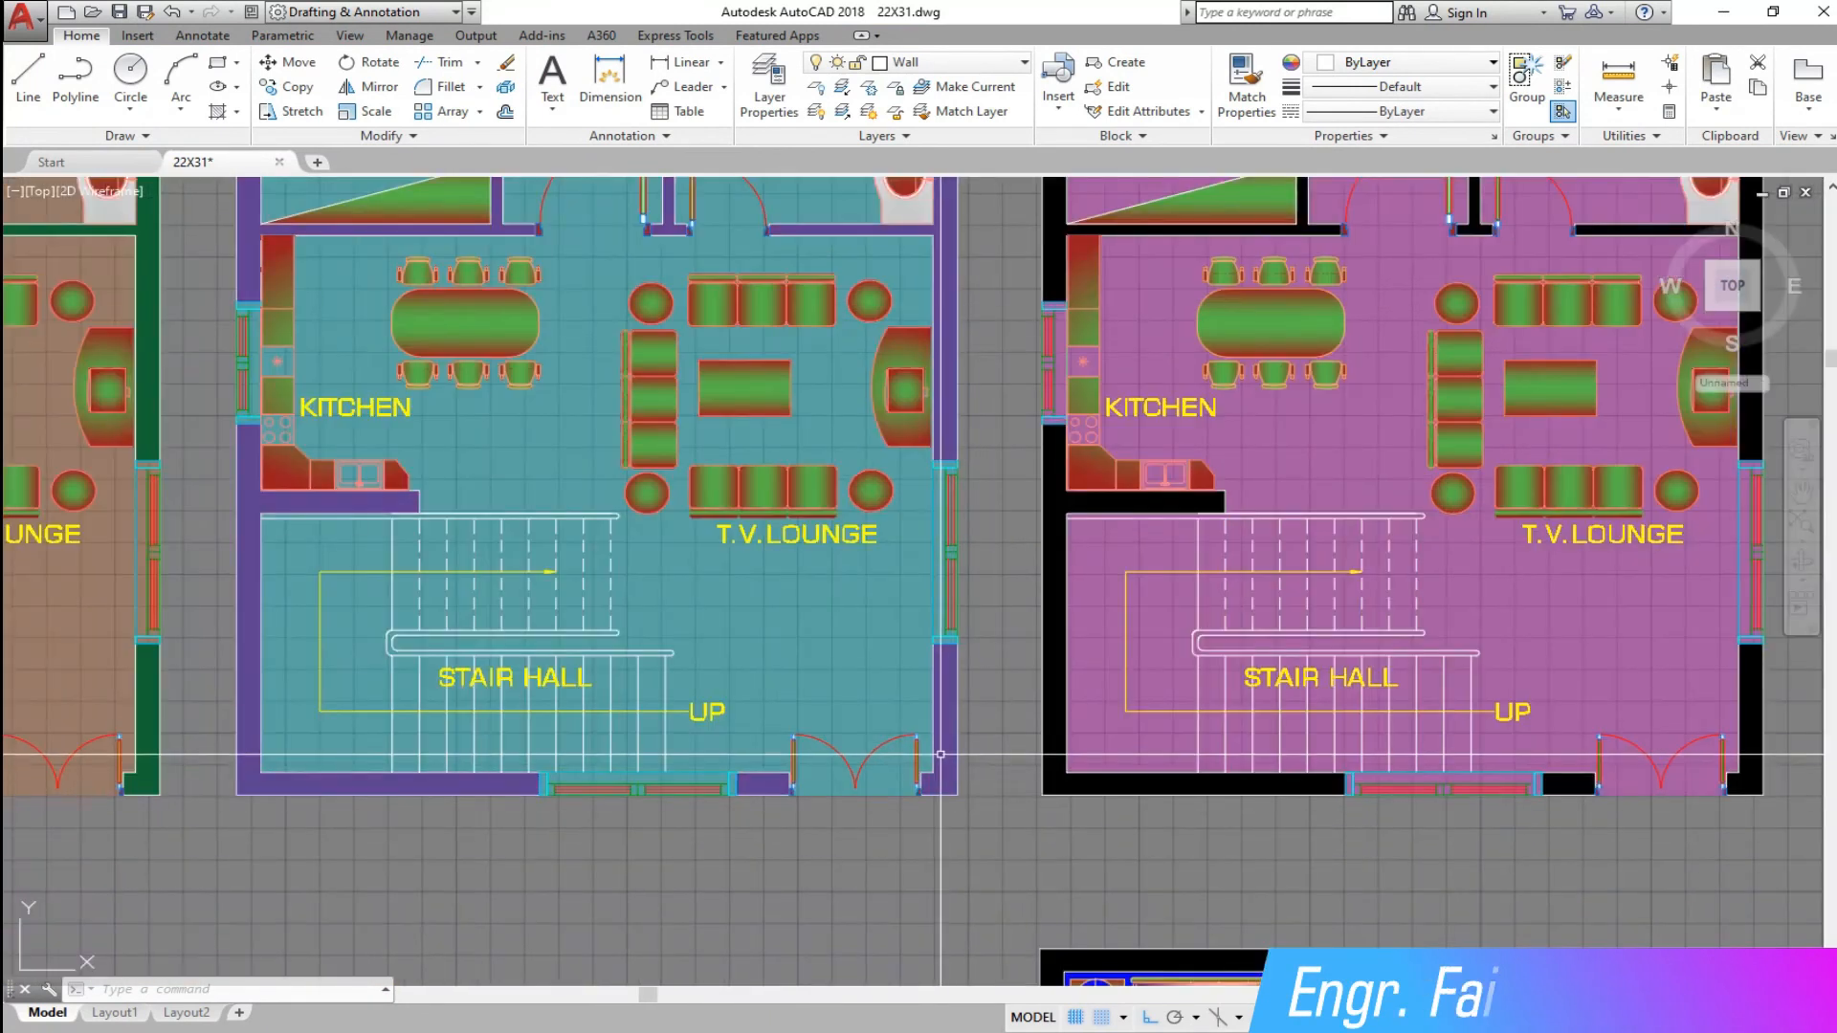
pyautogui.click(945, 754)
pyautogui.click(734, 88)
pyautogui.click(670, 296)
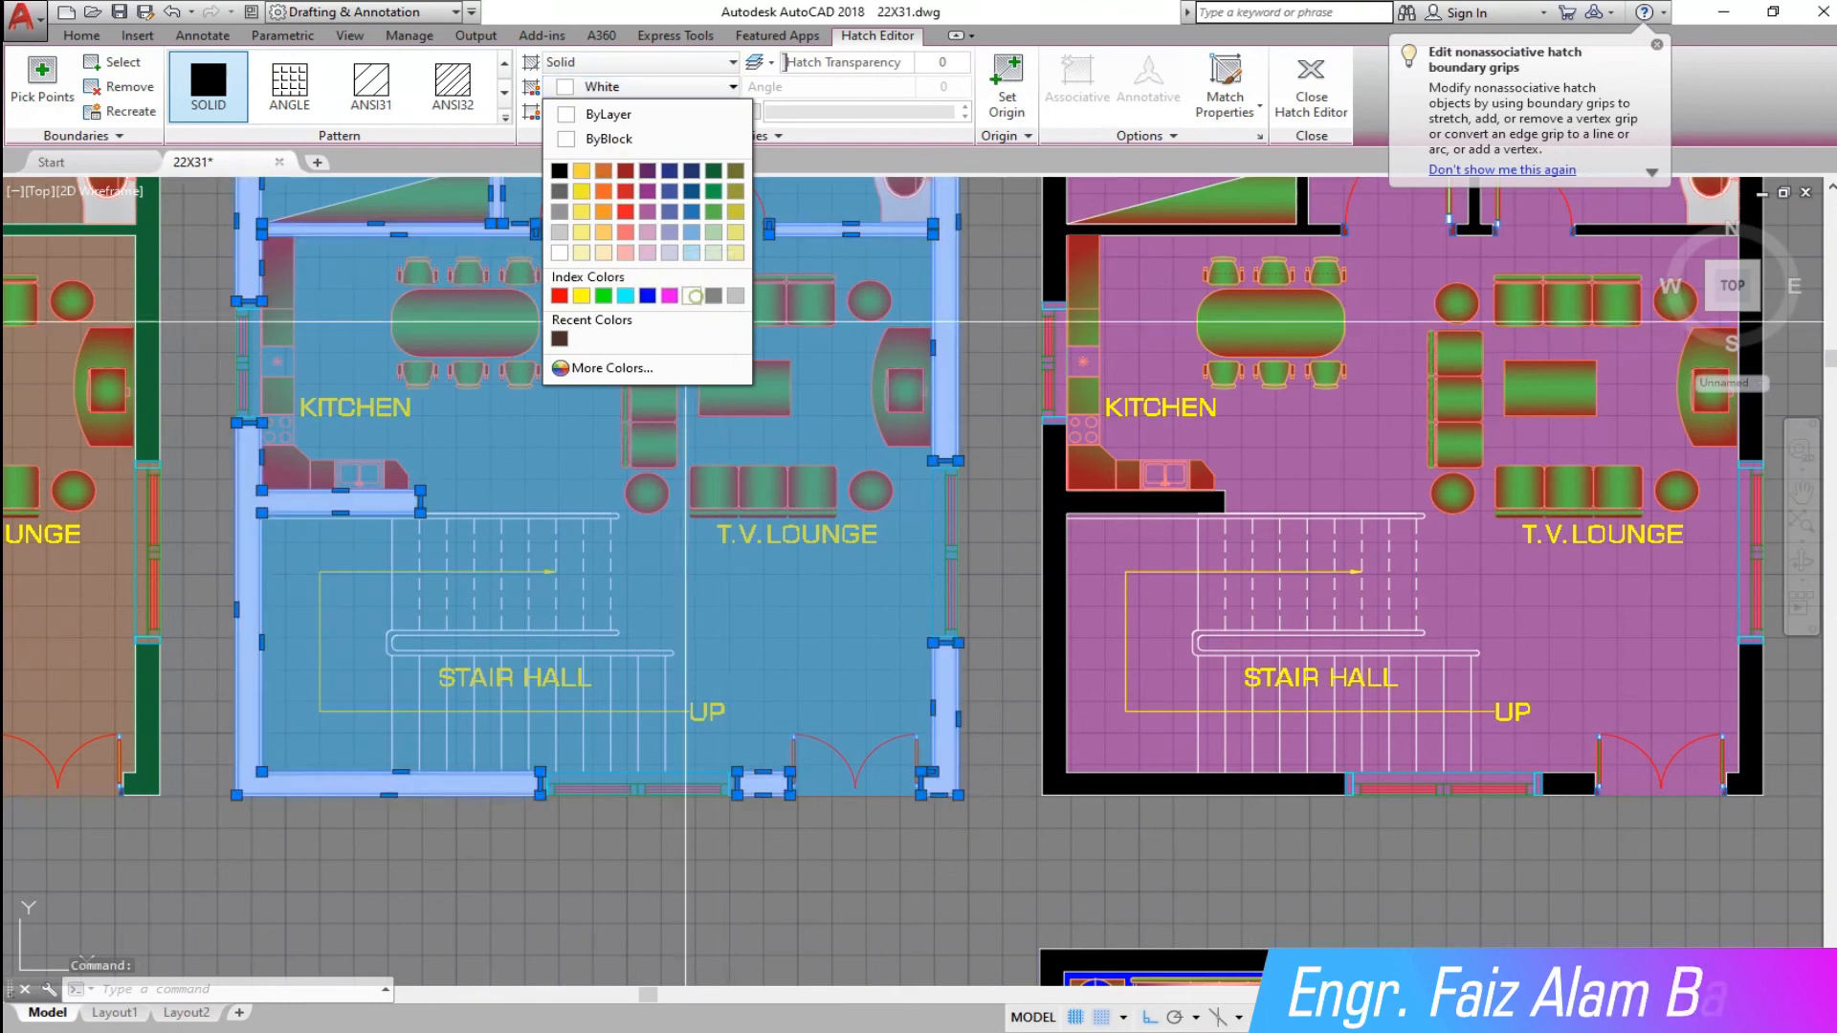
pyautogui.press('Escape')
# - Send the transparent teal floor hatch of the white-walled plan to the back of the draw order
pyautogui.scroll(-2, 971, 864)
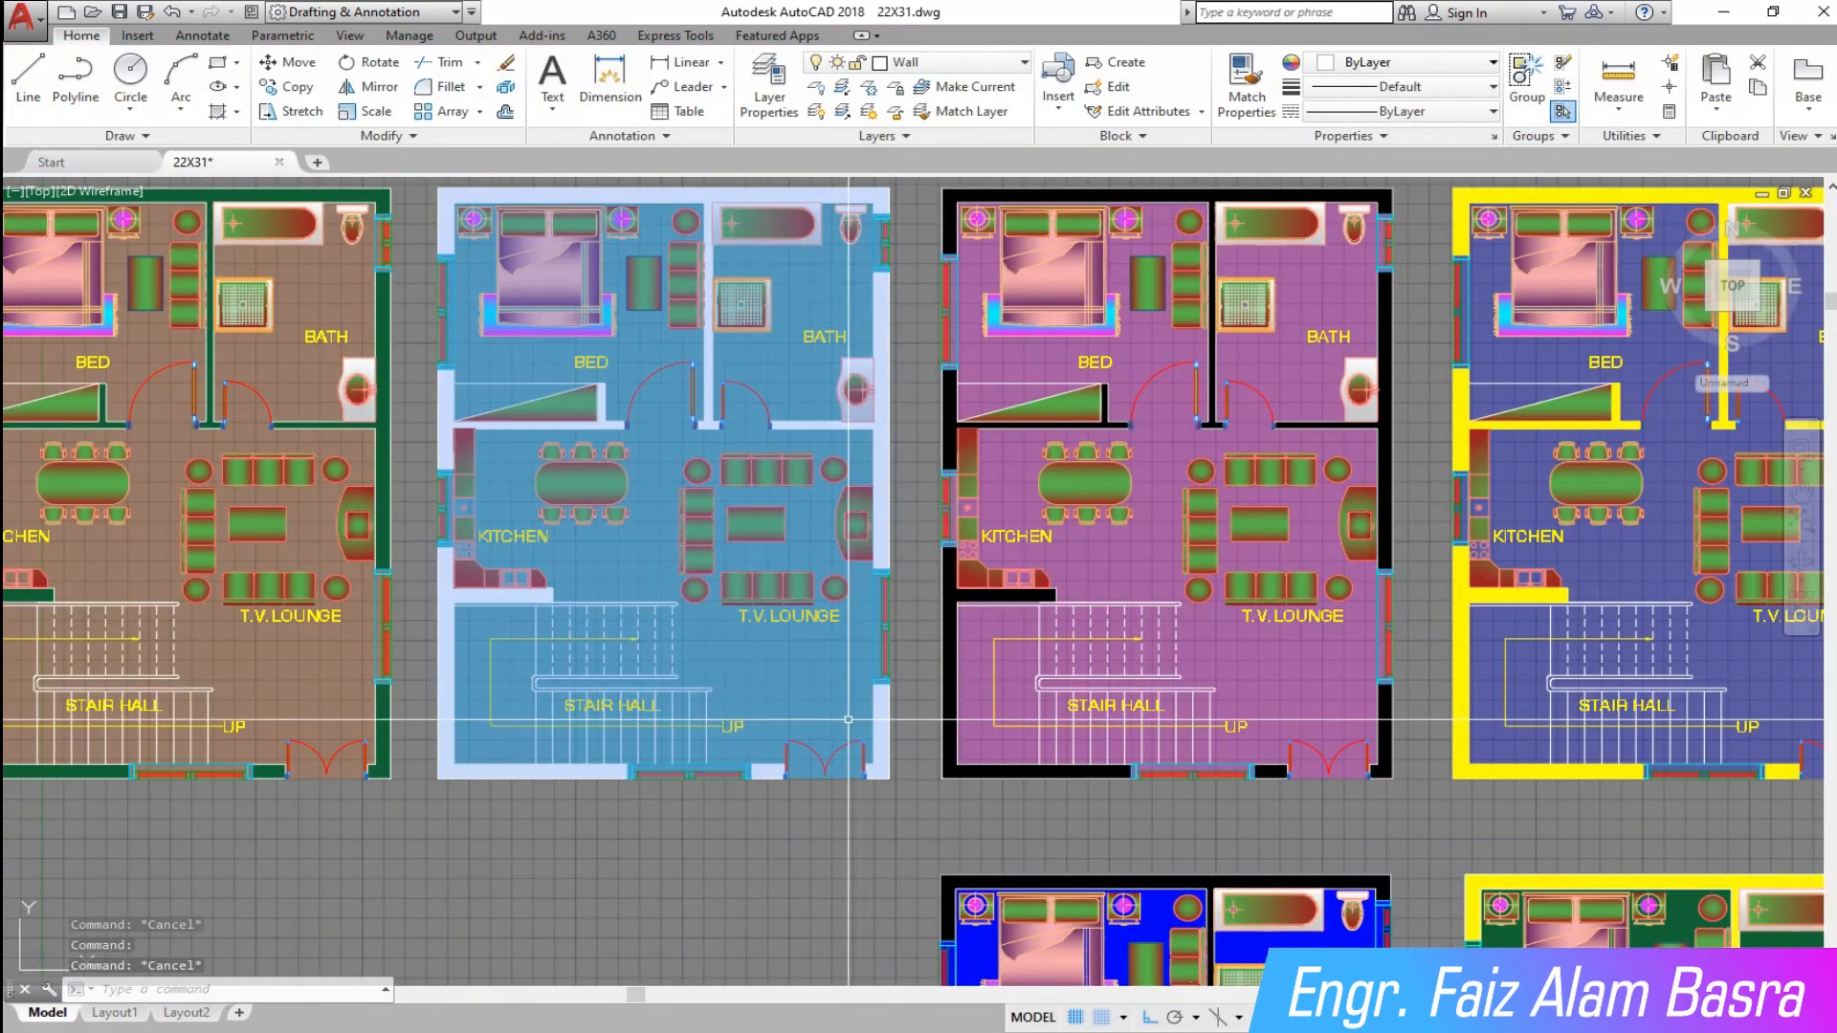
pyautogui.click(82, 36)
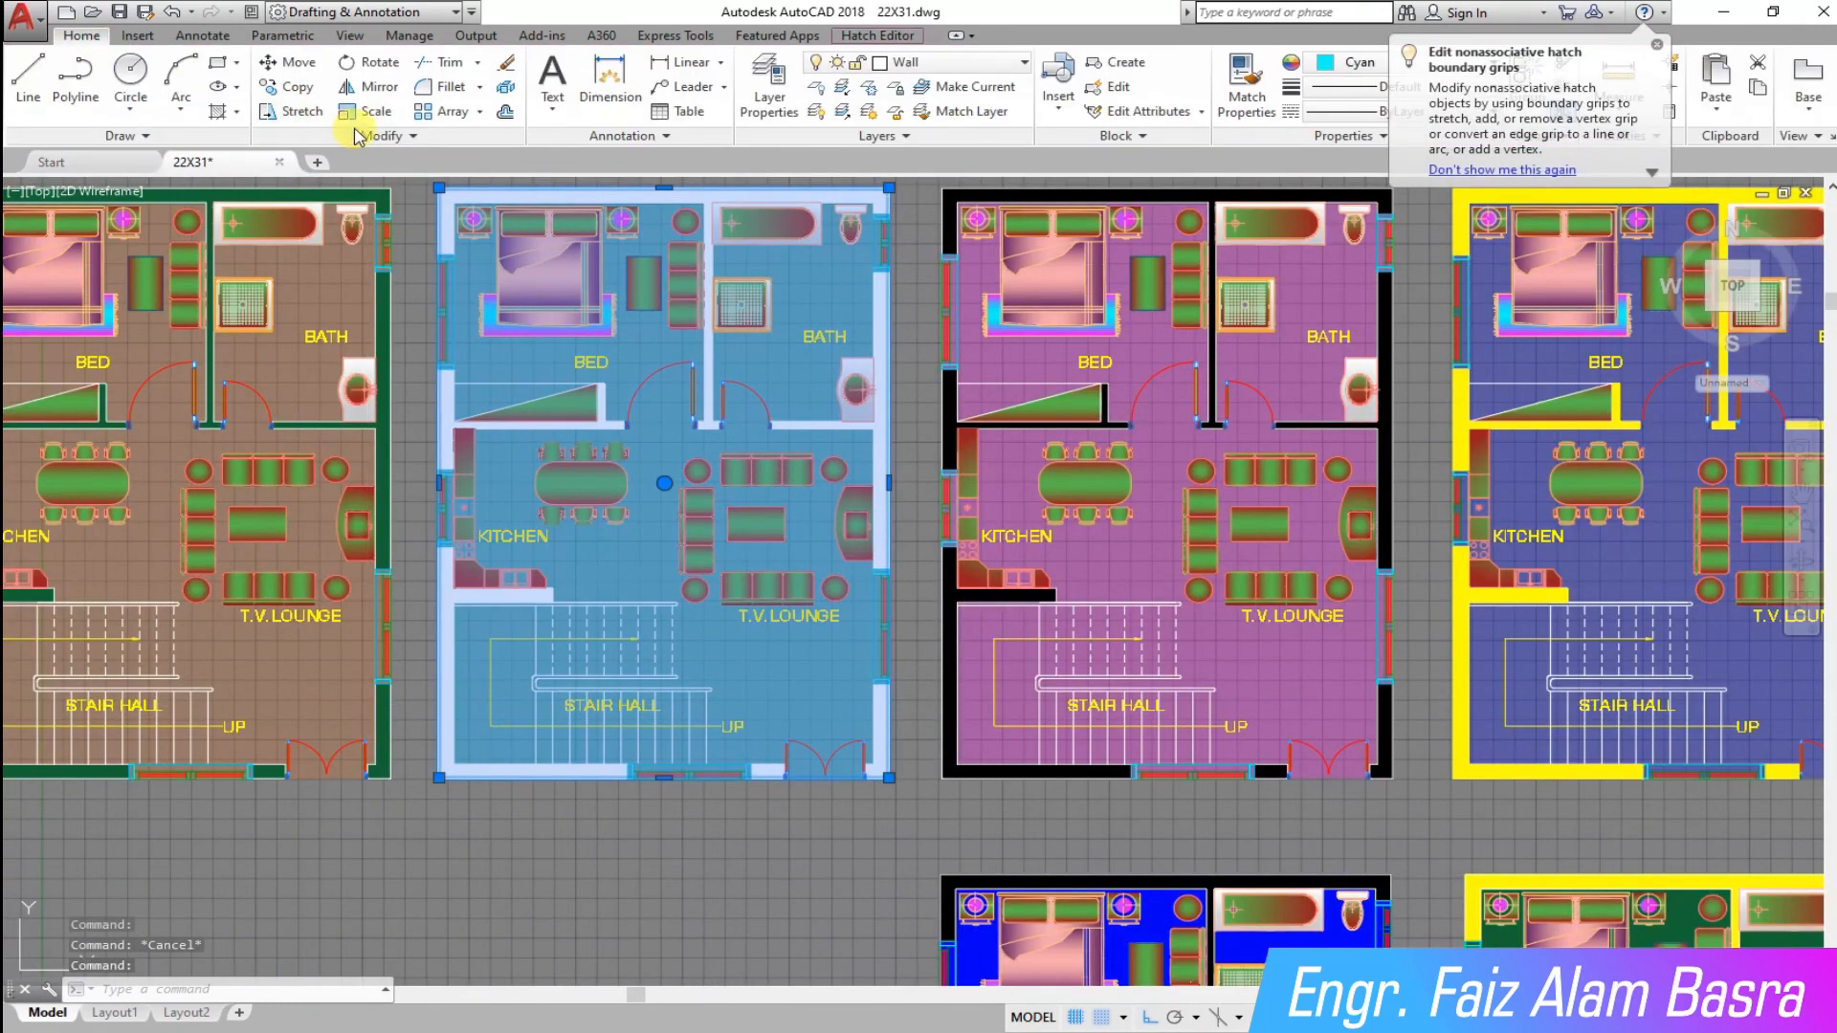
pyautogui.click(497, 190)
pyautogui.click(529, 257)
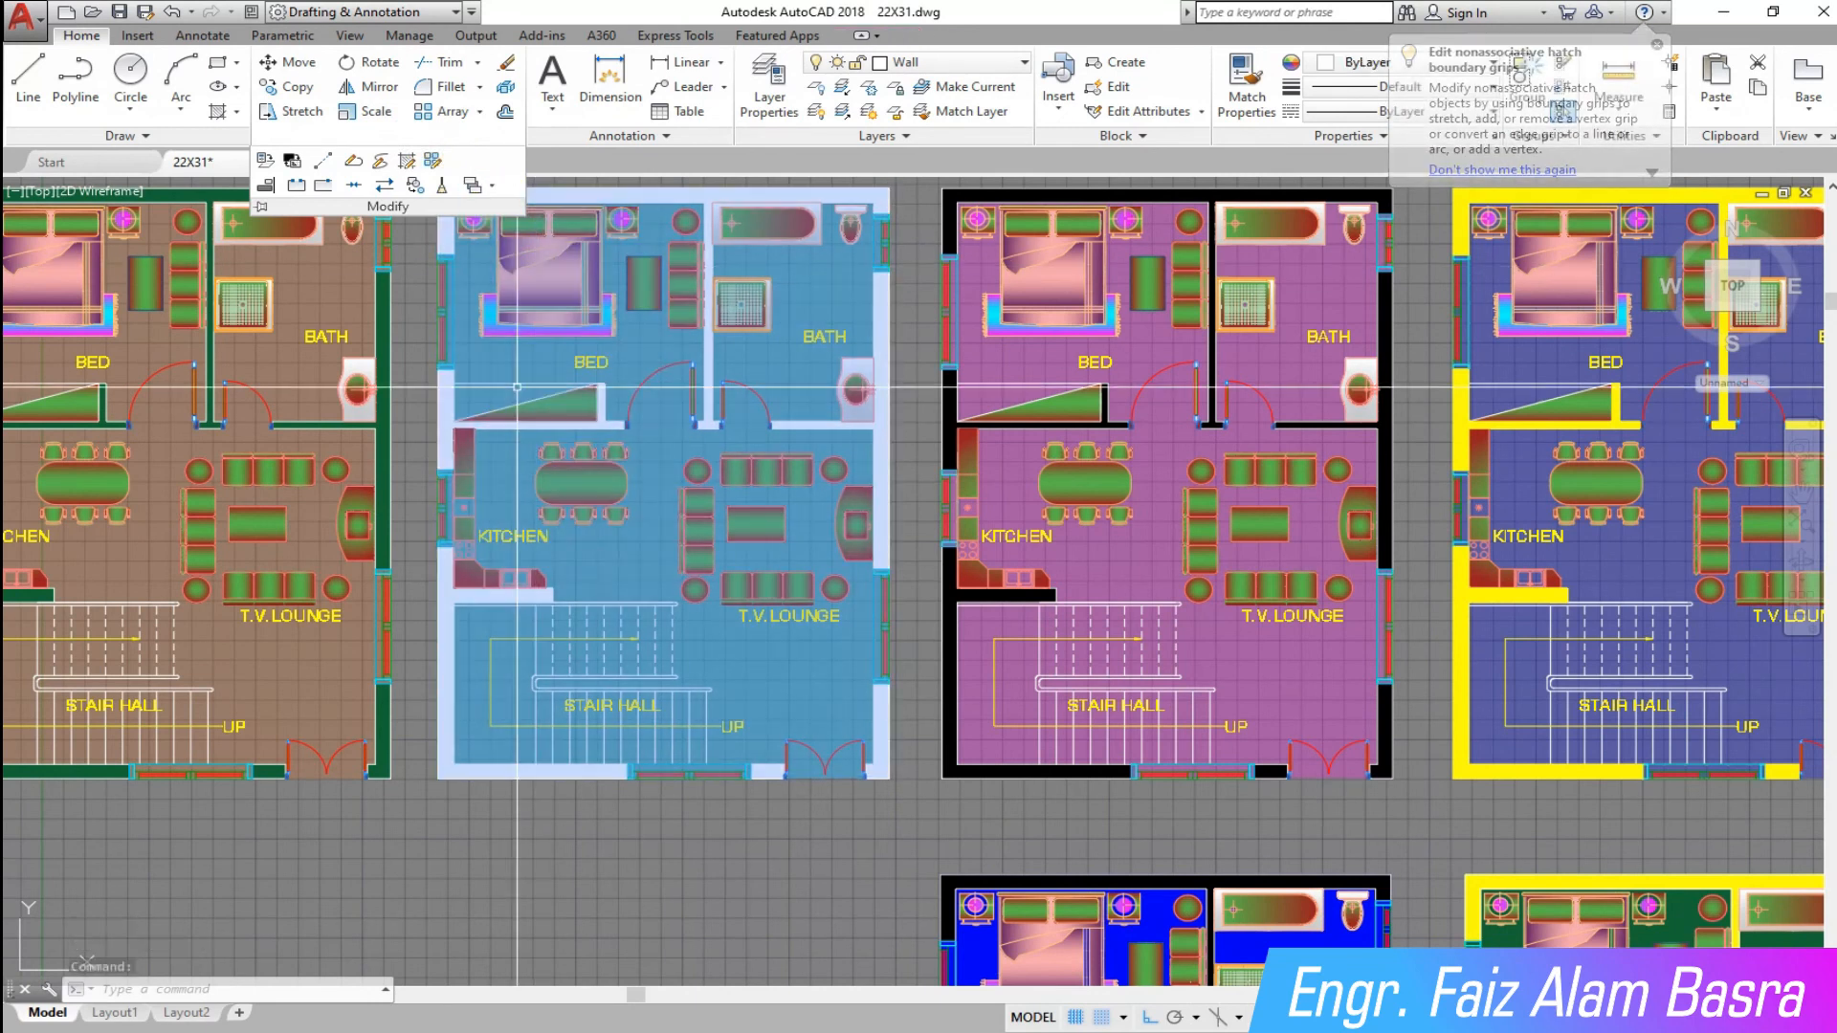
pyautogui.press('Escape')
pyautogui.scroll(-4, 637, 488)
pyautogui.scroll(2, 370, 495)
pyautogui.scroll(-2, 670, 493)
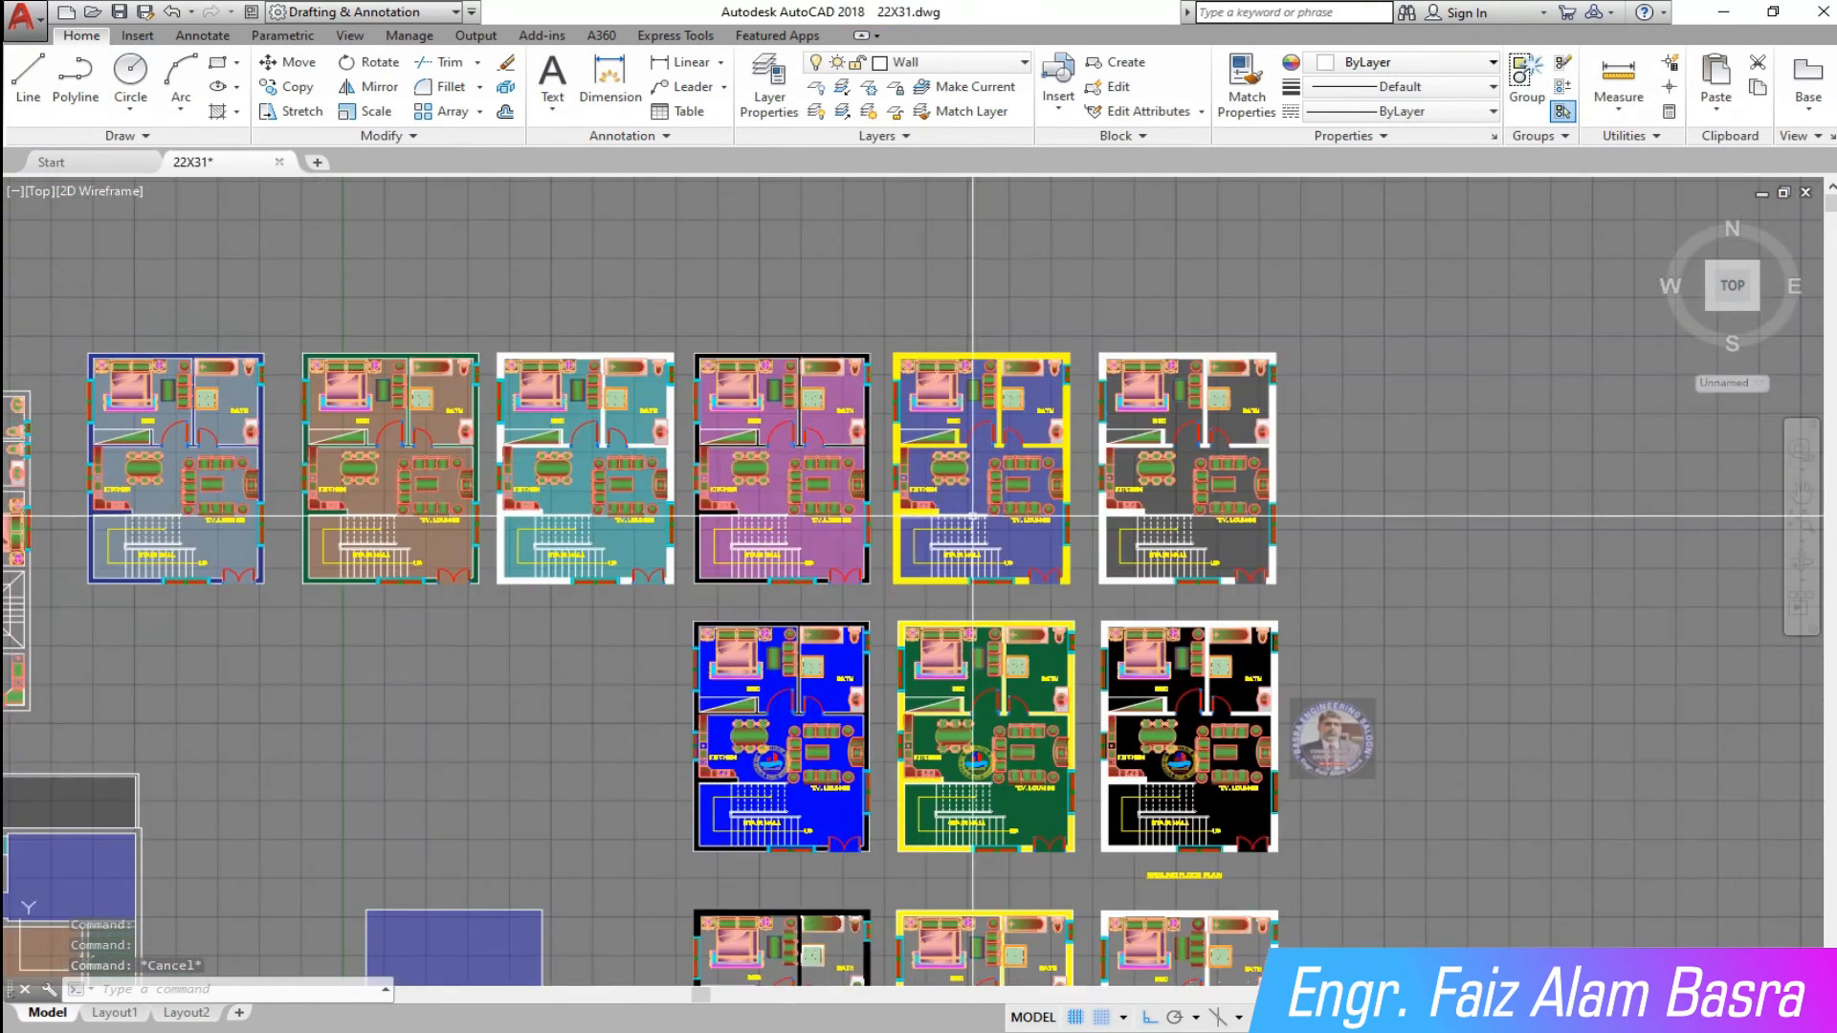
pyautogui.scroll(4, 972, 514)
pyautogui.moveTo(1317, 615); pyautogui.dragTo(1333, 717)
pyautogui.rightClick(1292, 252)
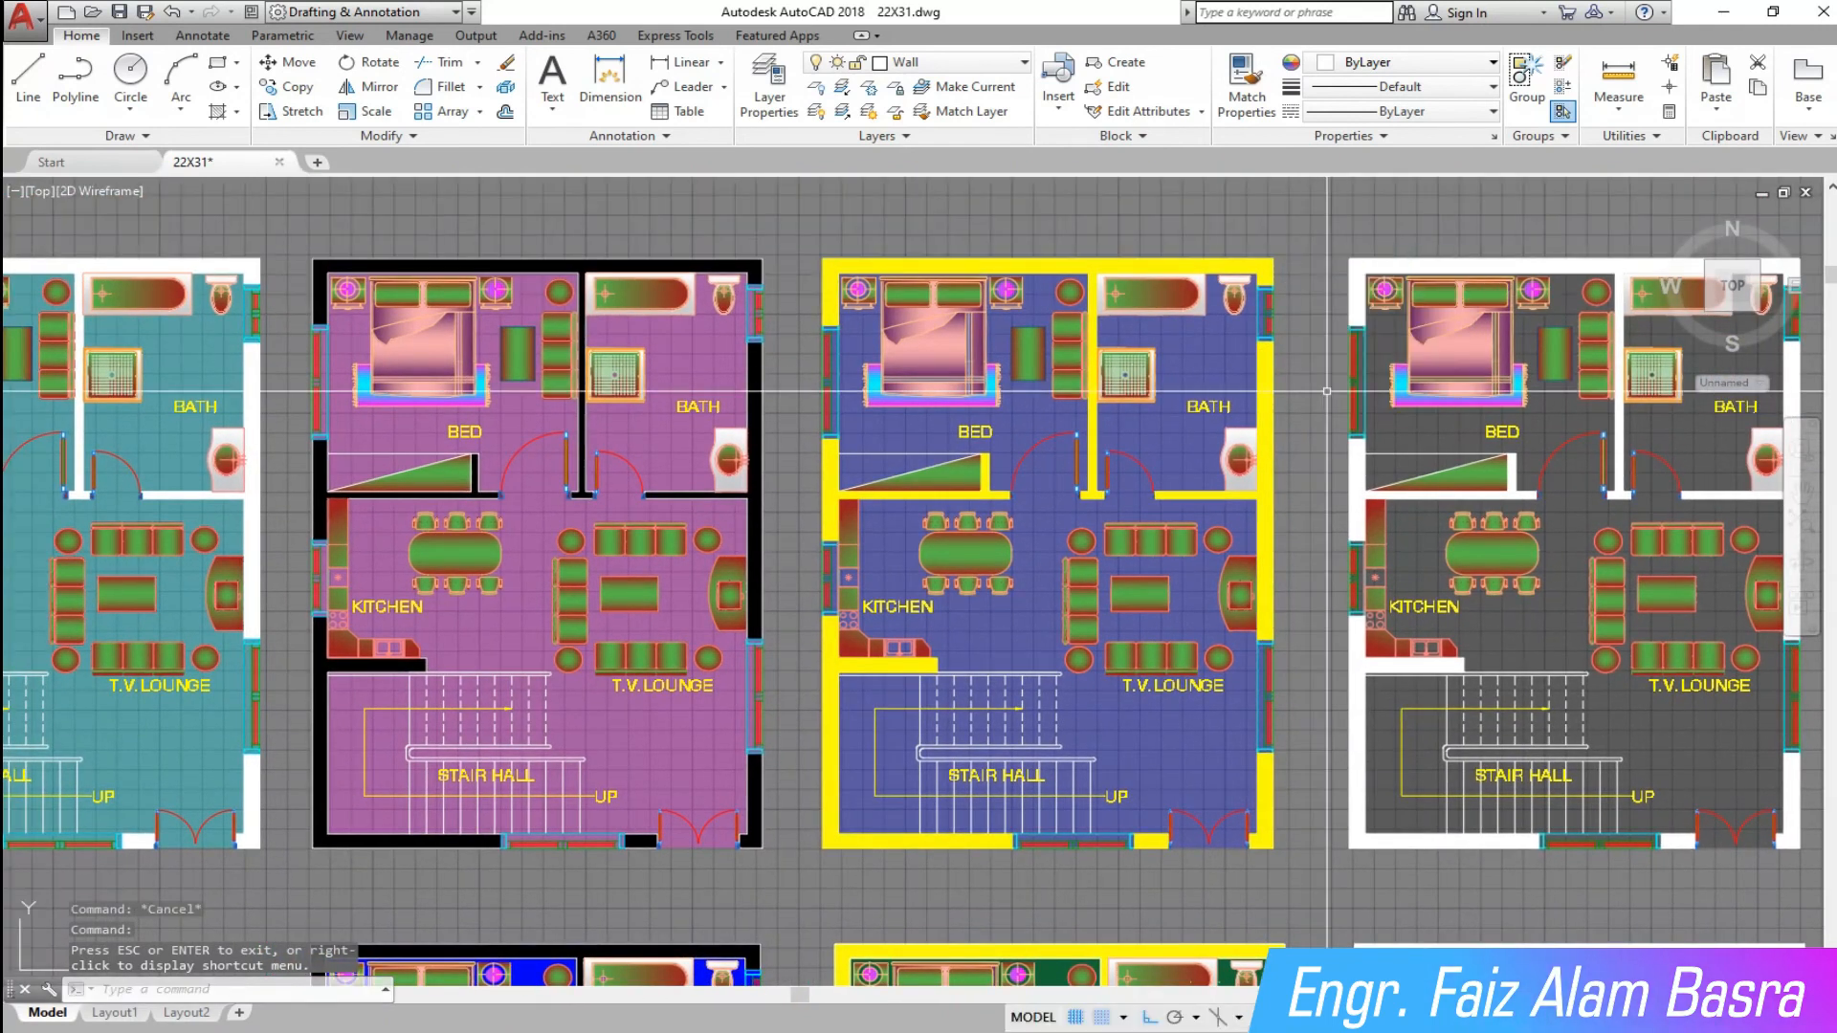